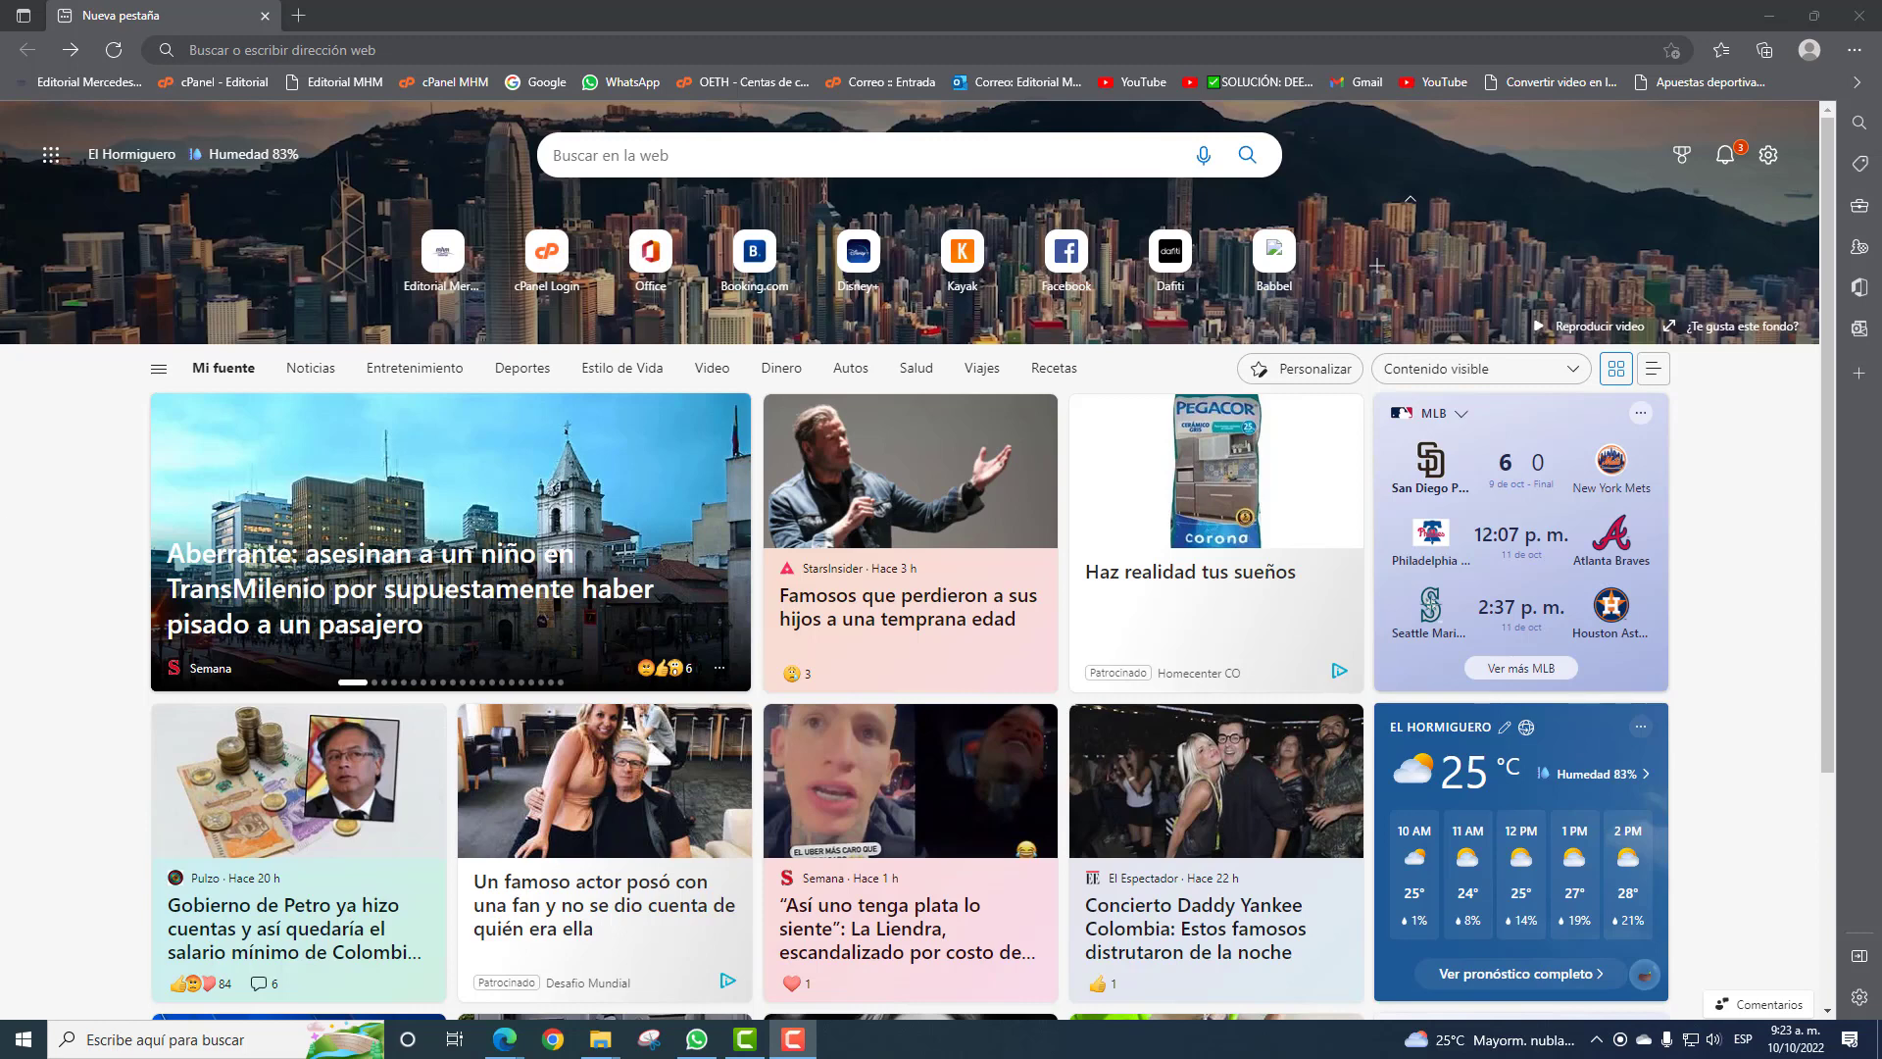
{"action": "left_click", "coordinate": [212, 46]}
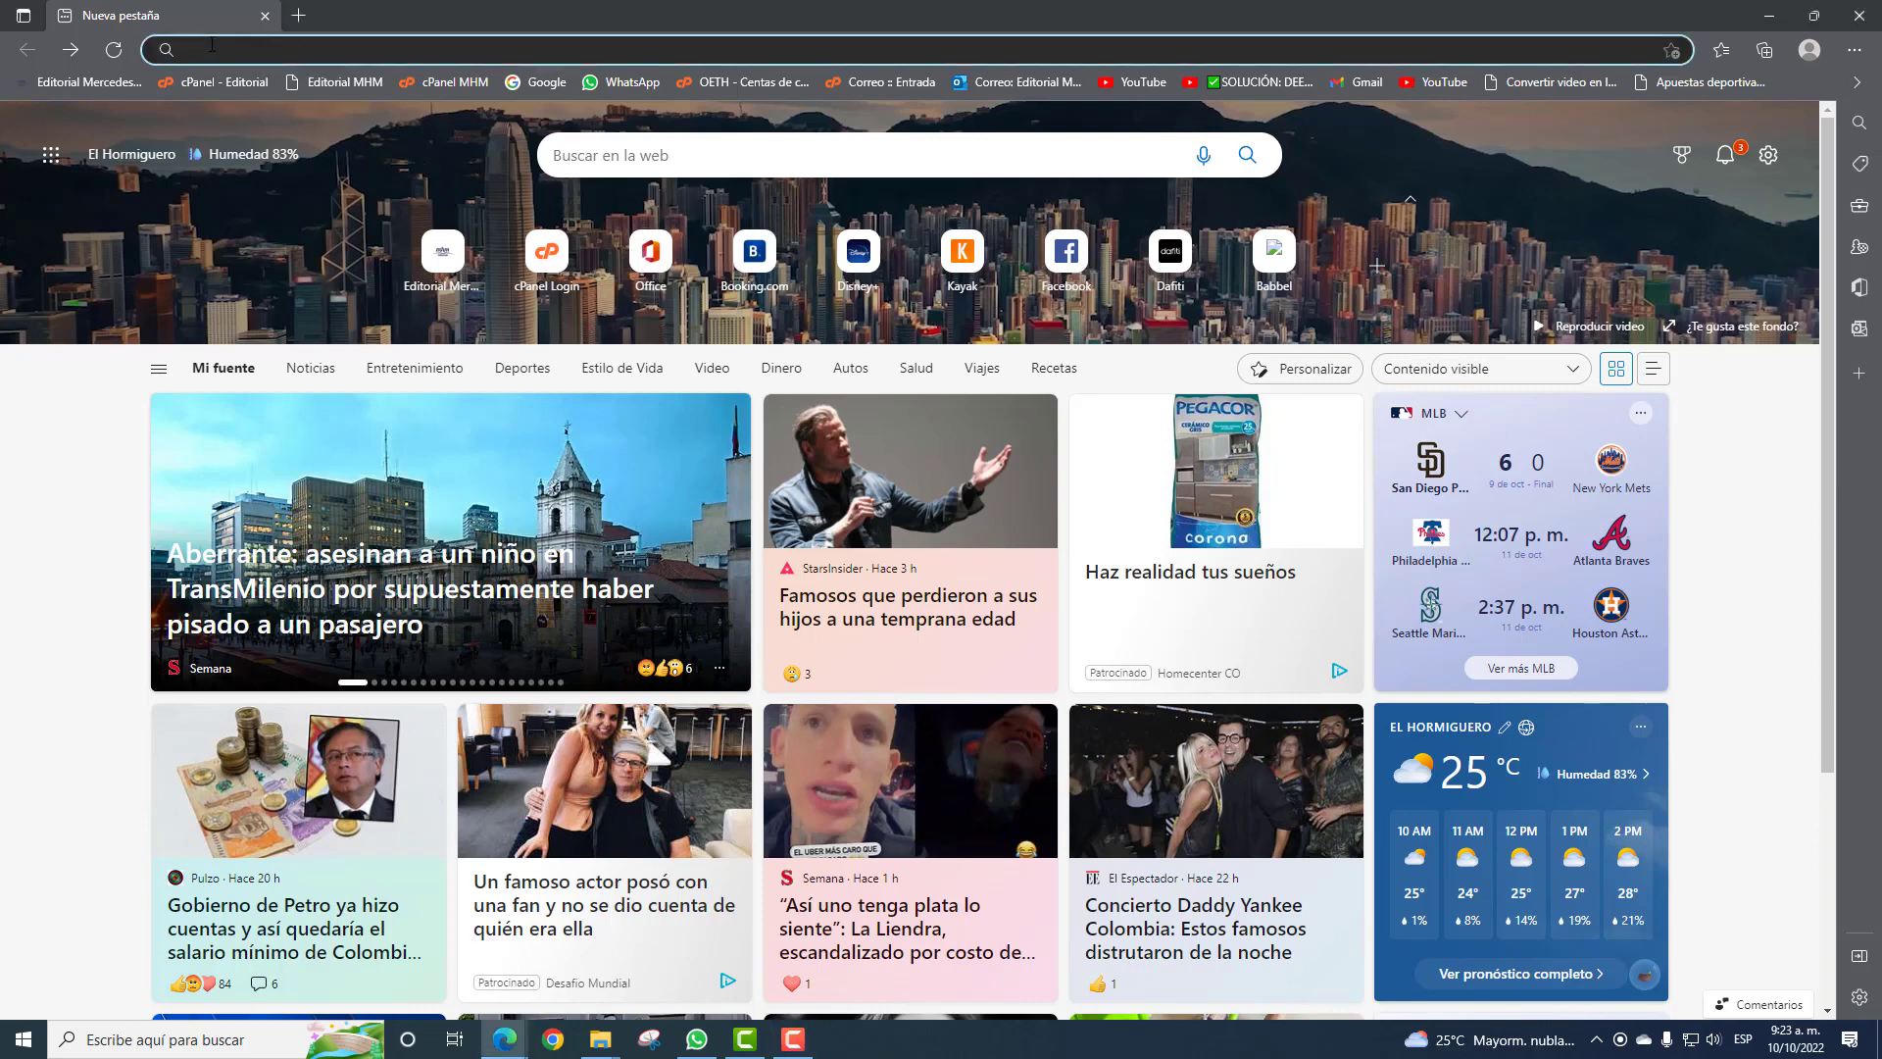
{"action": "type", "text": "ww."}
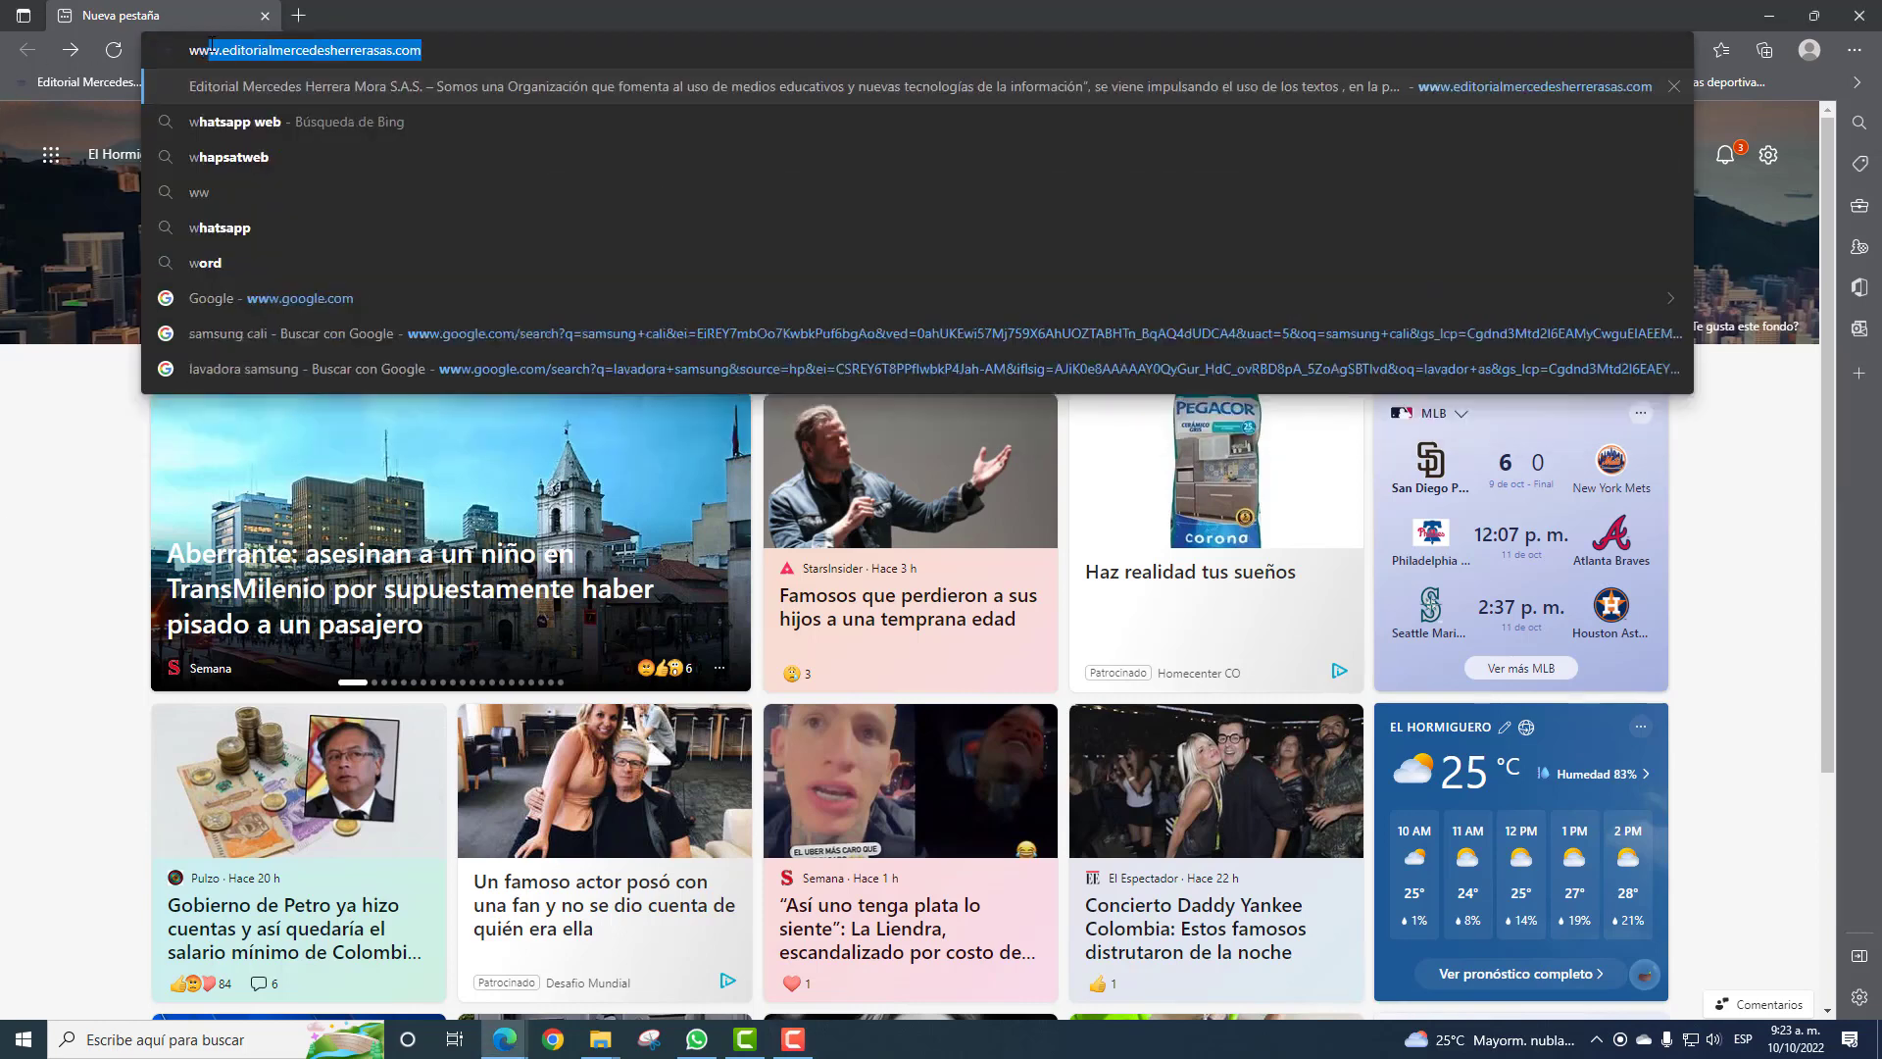
{"action": "key", "text": "BackSpace"}
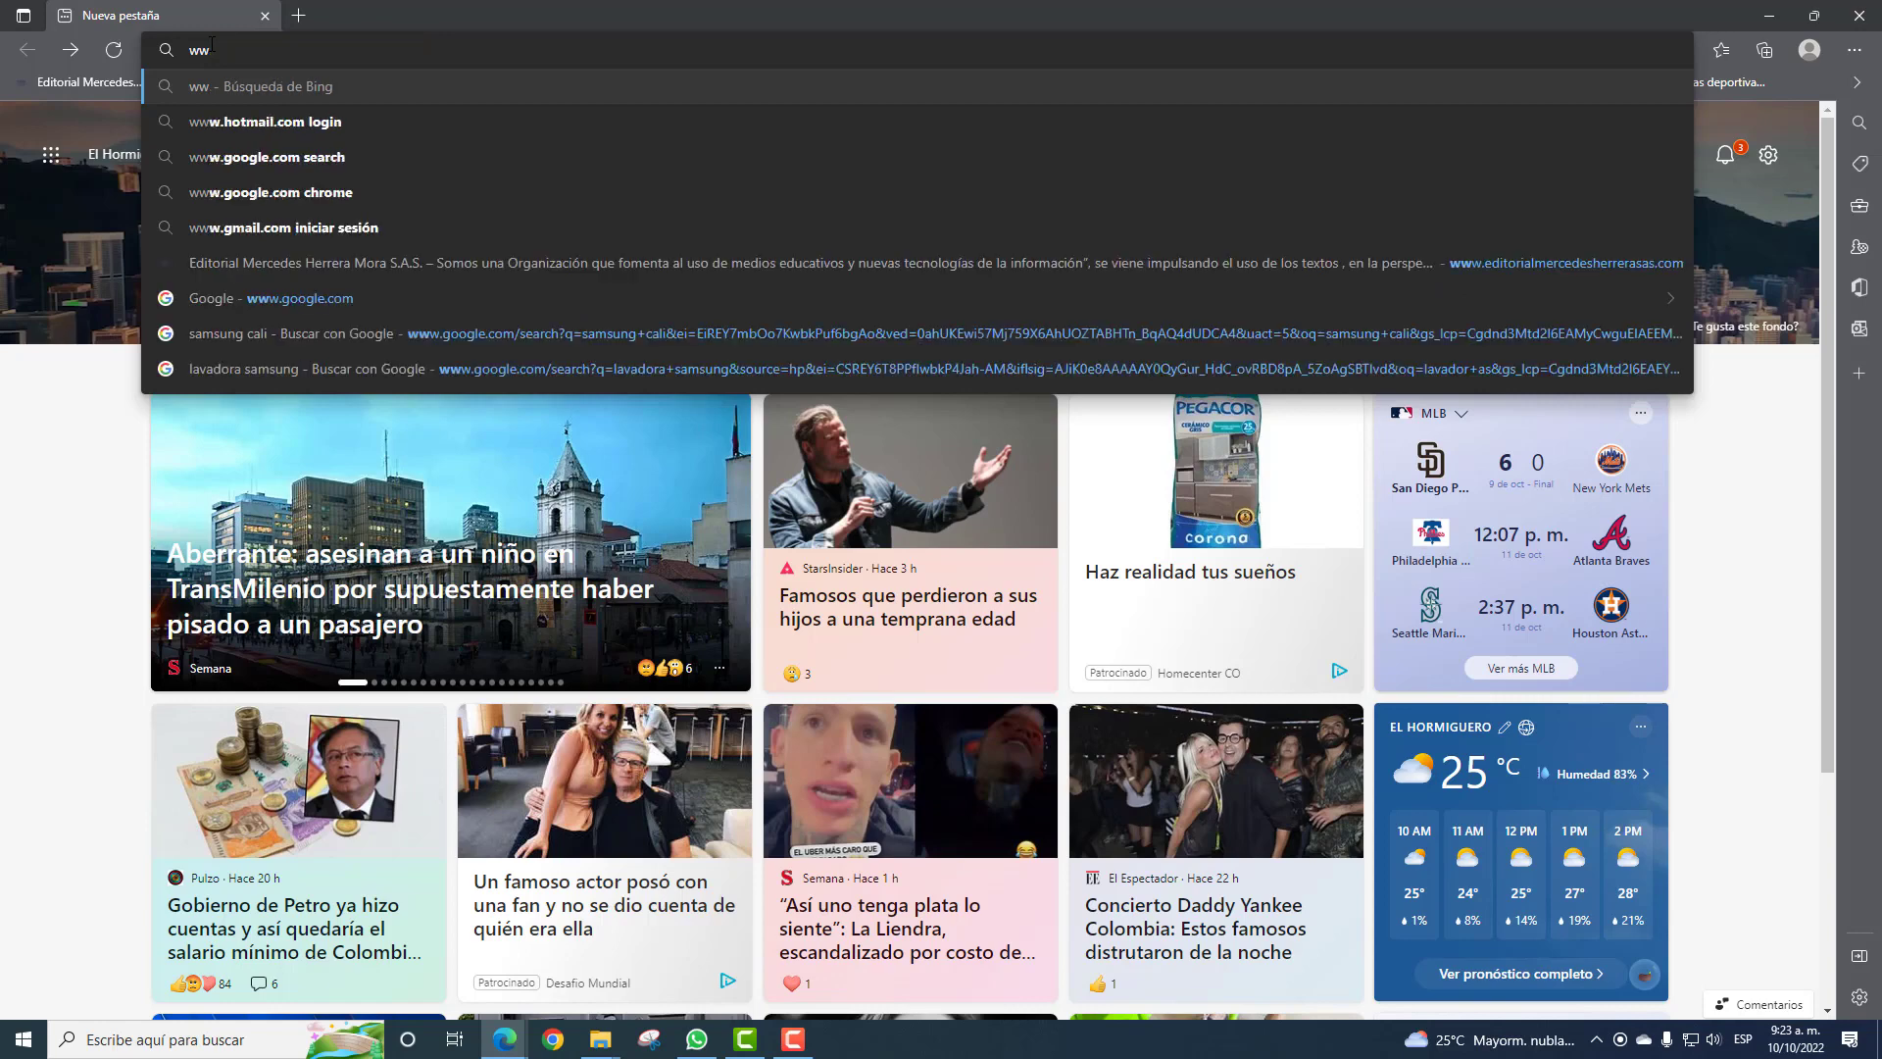
{"action": "type", "text": "w"}
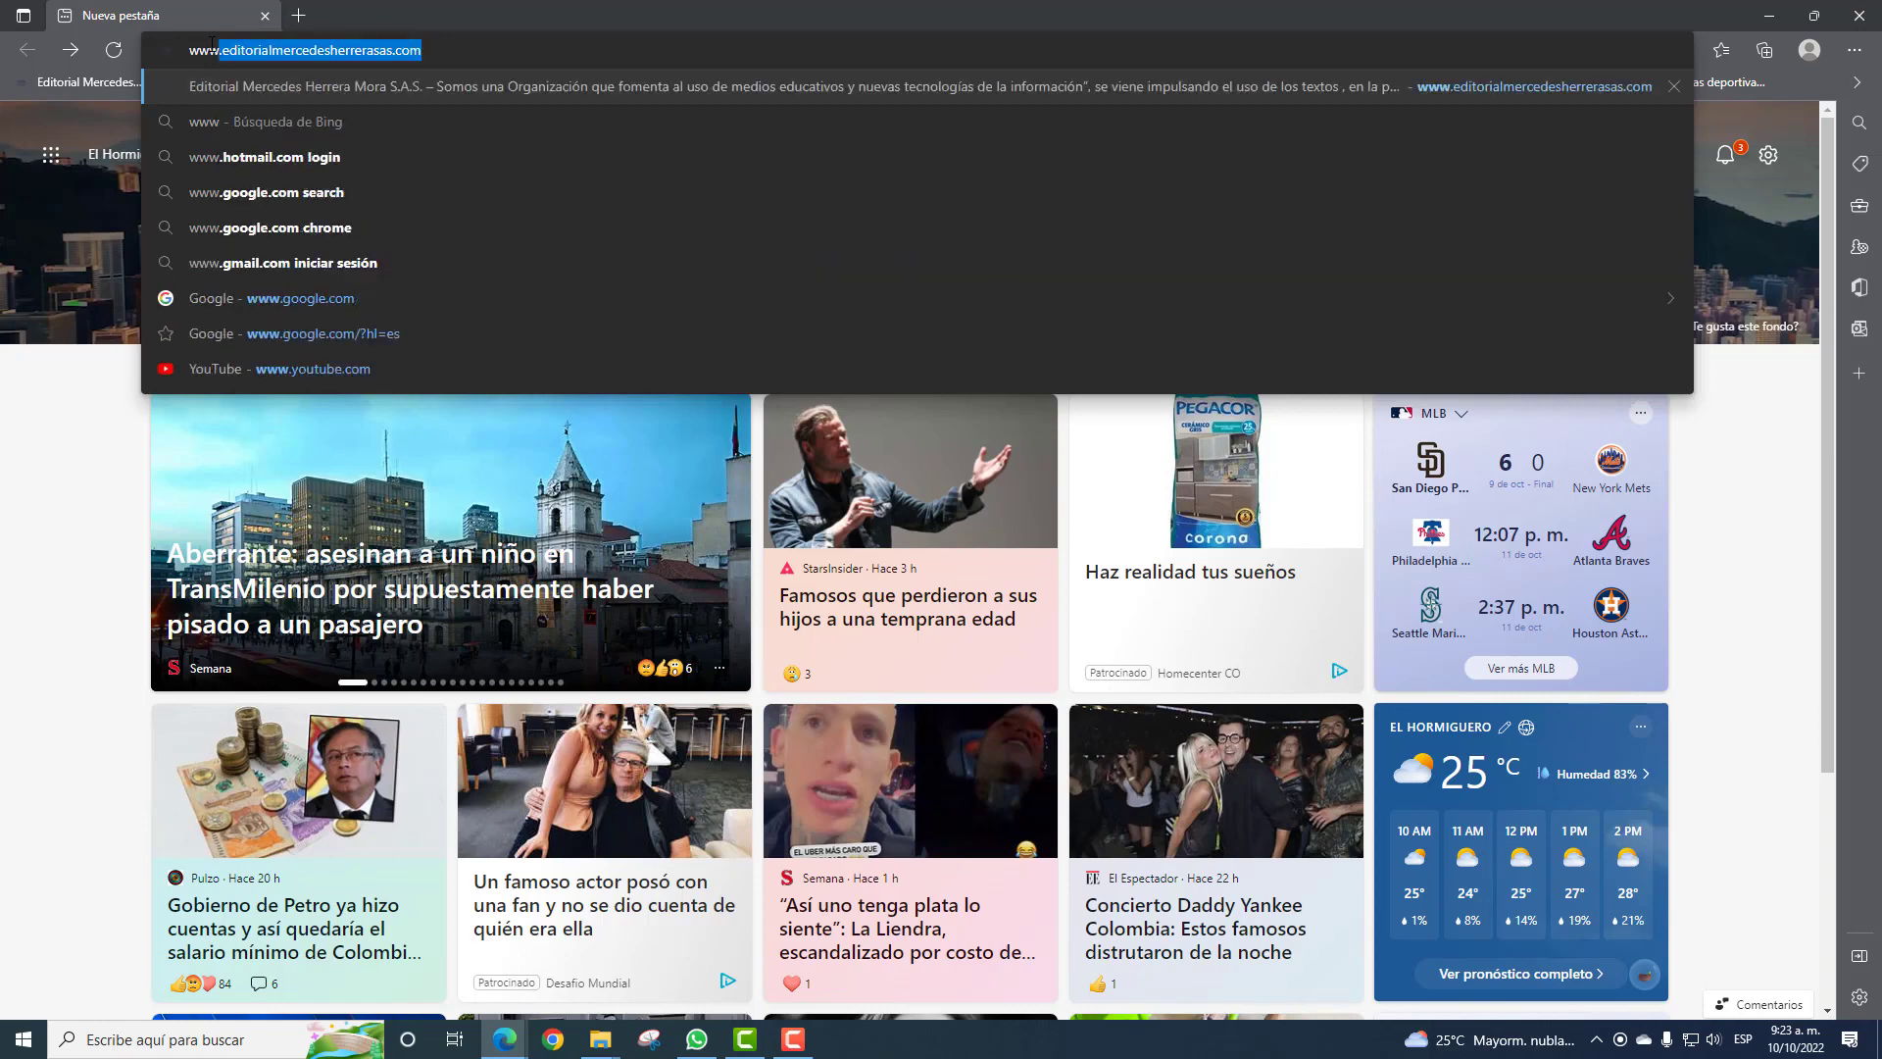
{"action": "type", "text": "."}
{"action": "key", "text": "Right"}
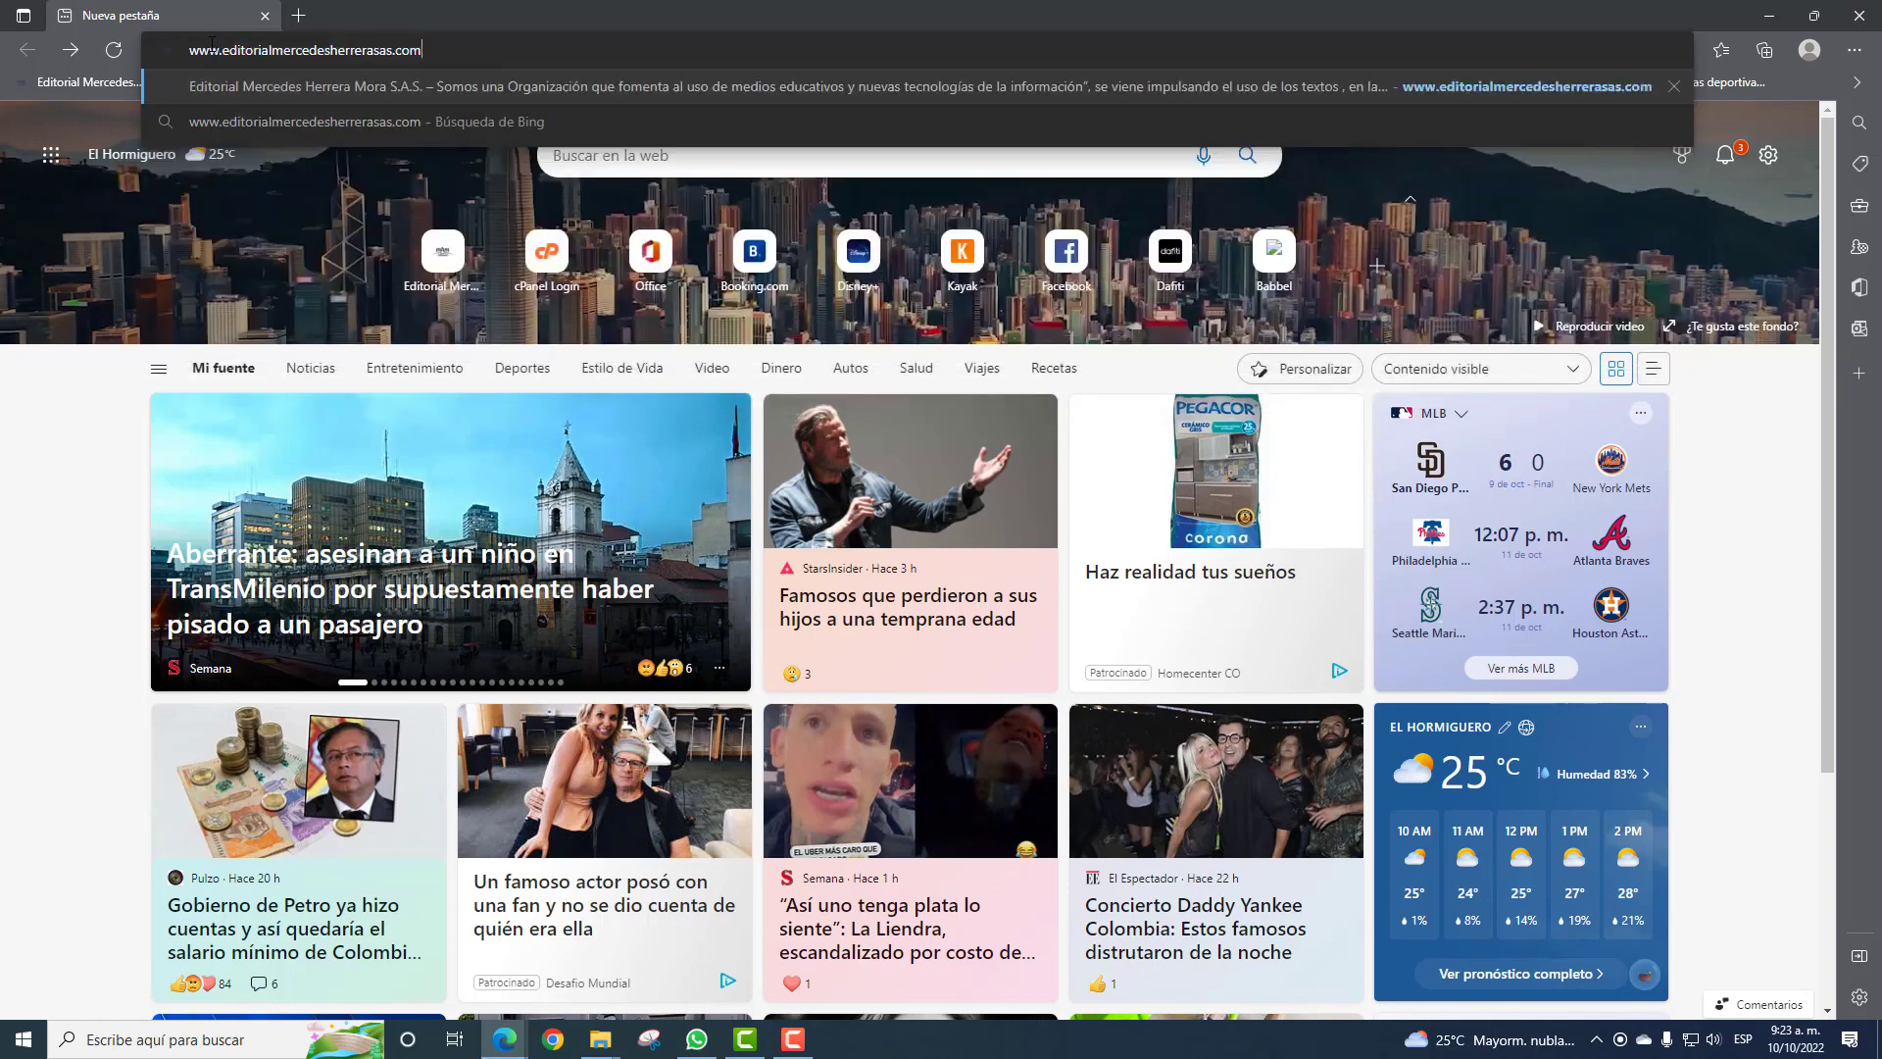
{"action": "key", "text": "Return"}
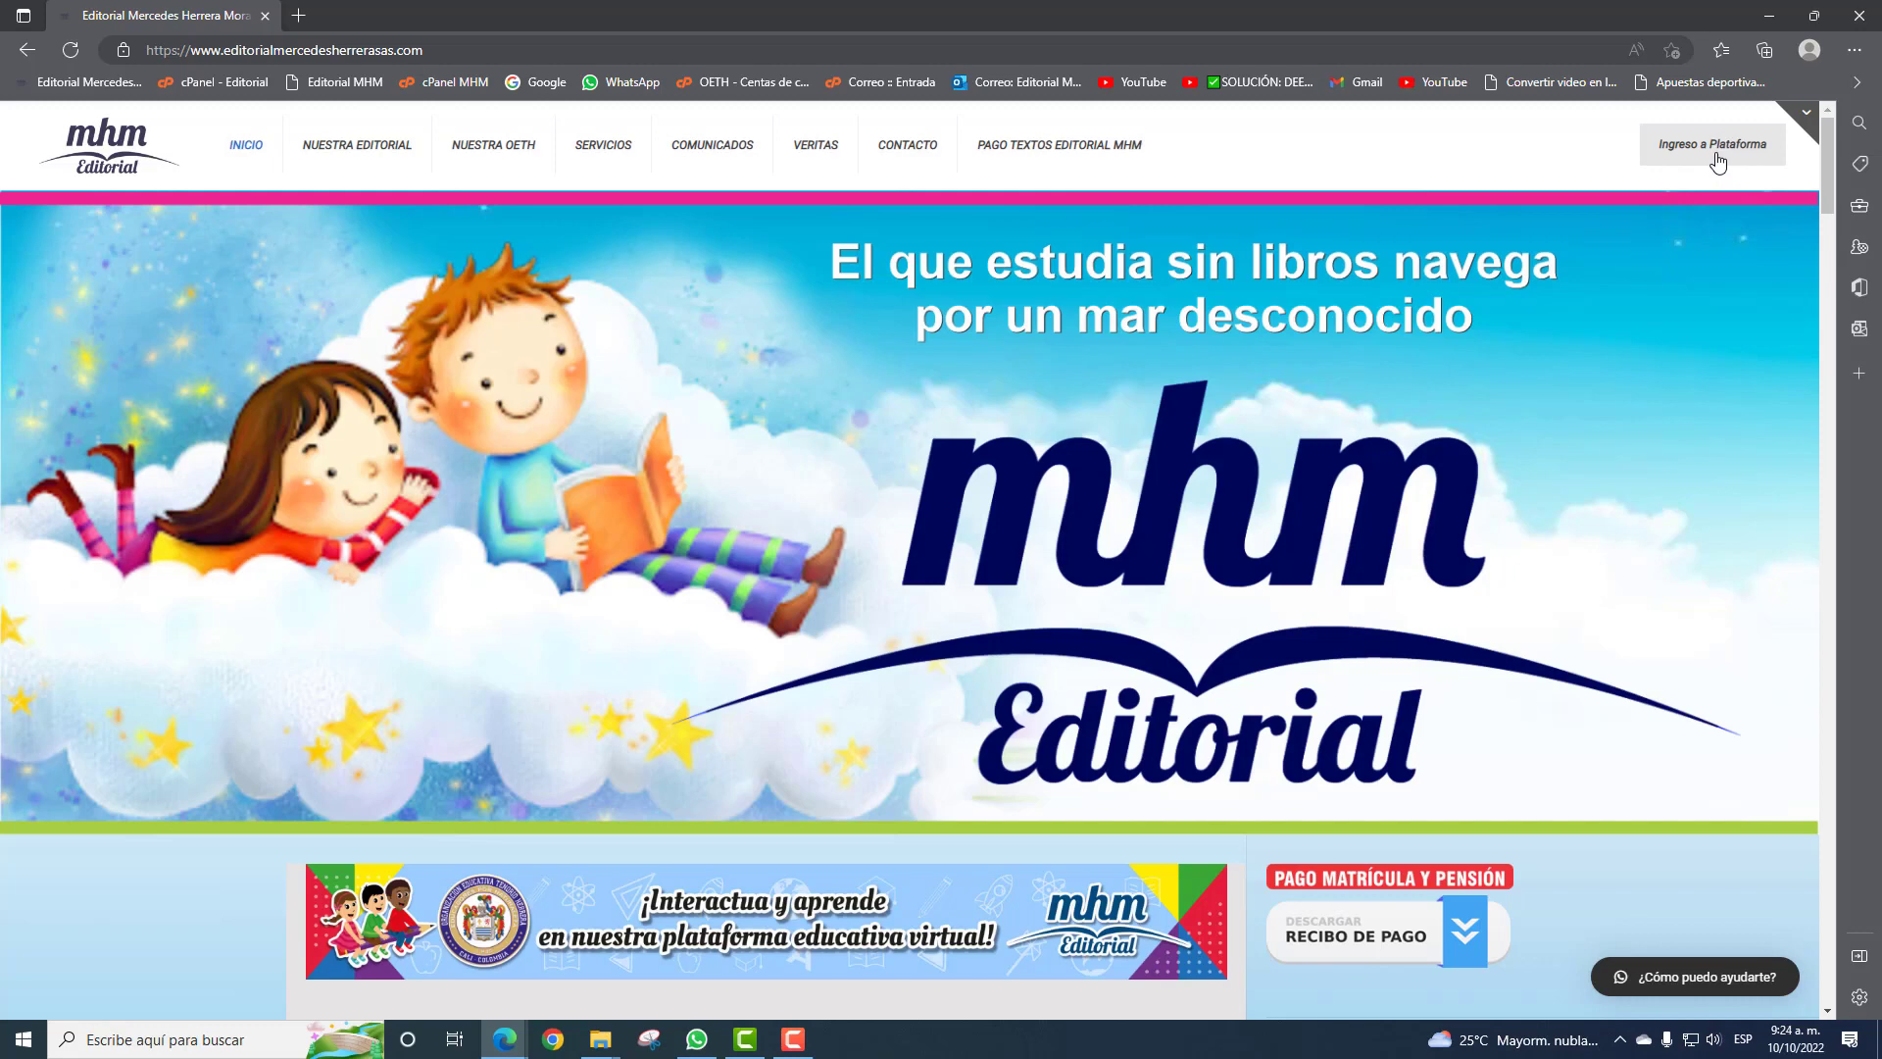
{"action": "left_click", "coordinate": [1703, 155]}
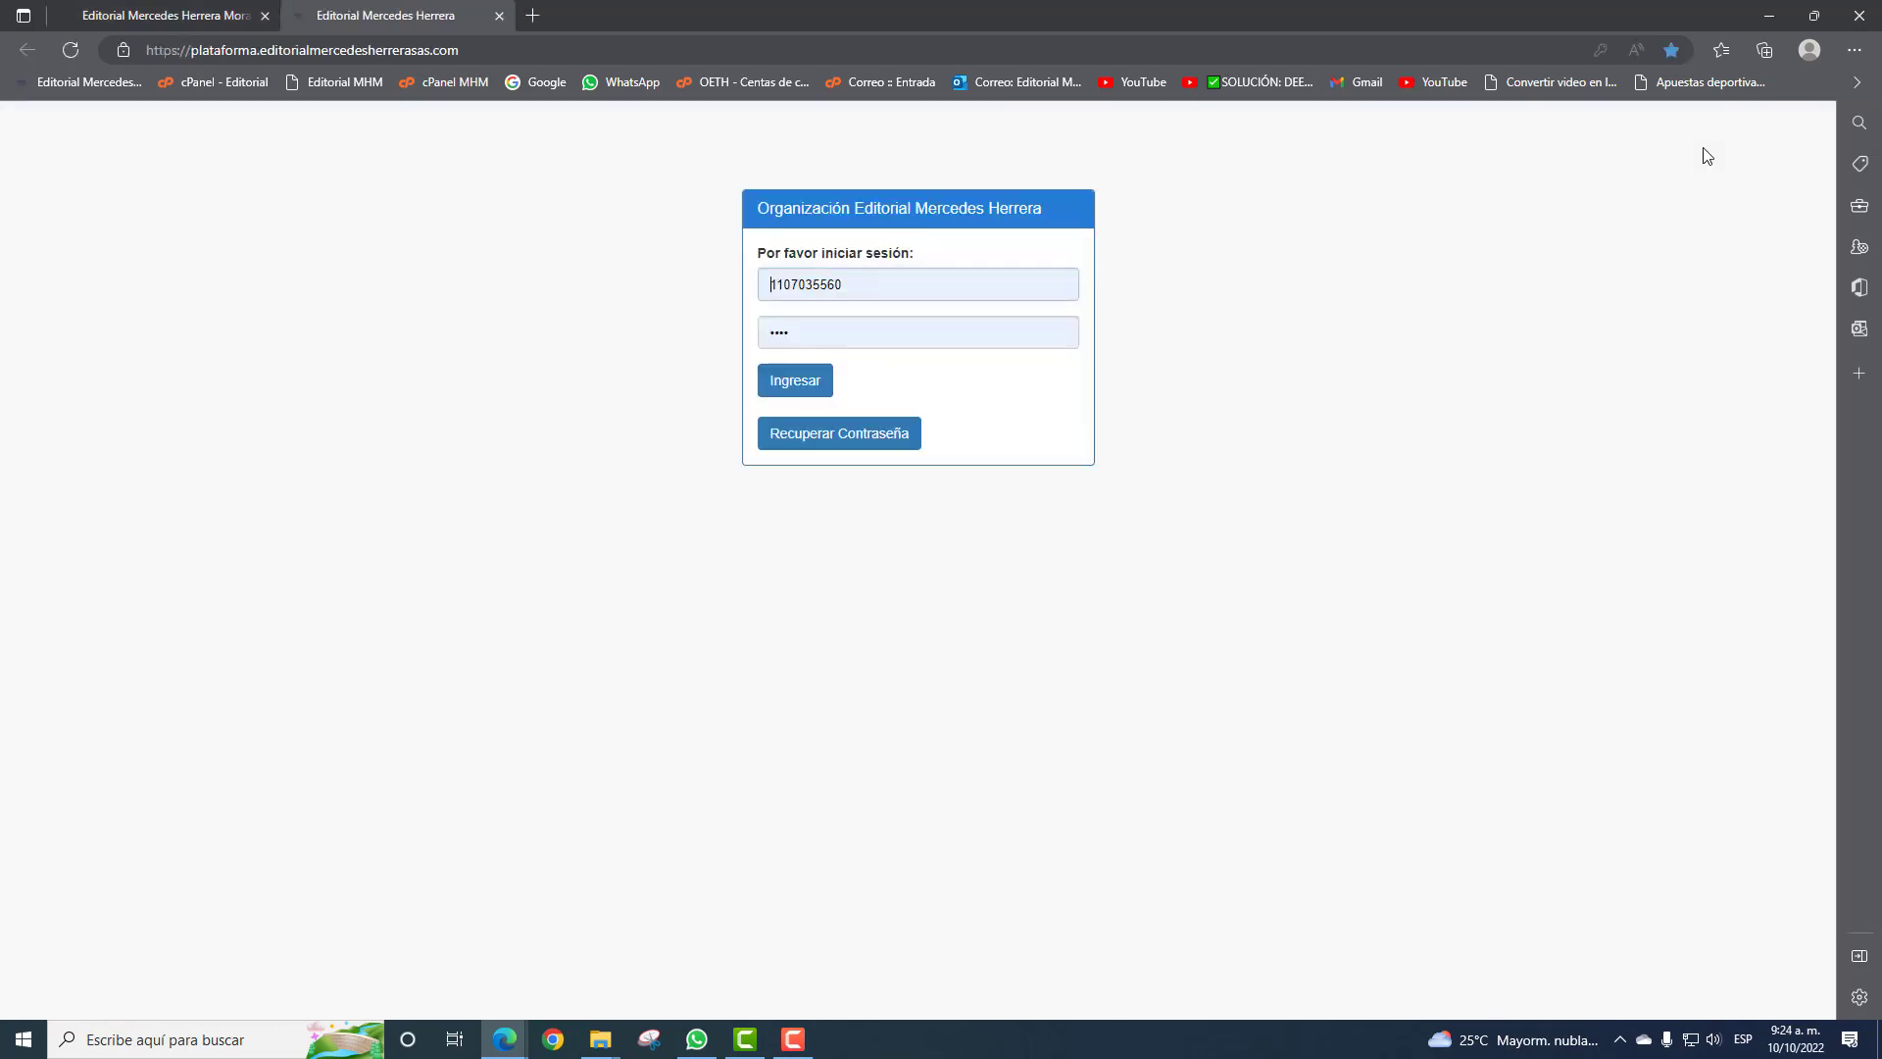
Replace the prefilled credentials with the student's username and account password, and log in to the platform.
{"action": "double_click", "coordinate": [874, 283]}
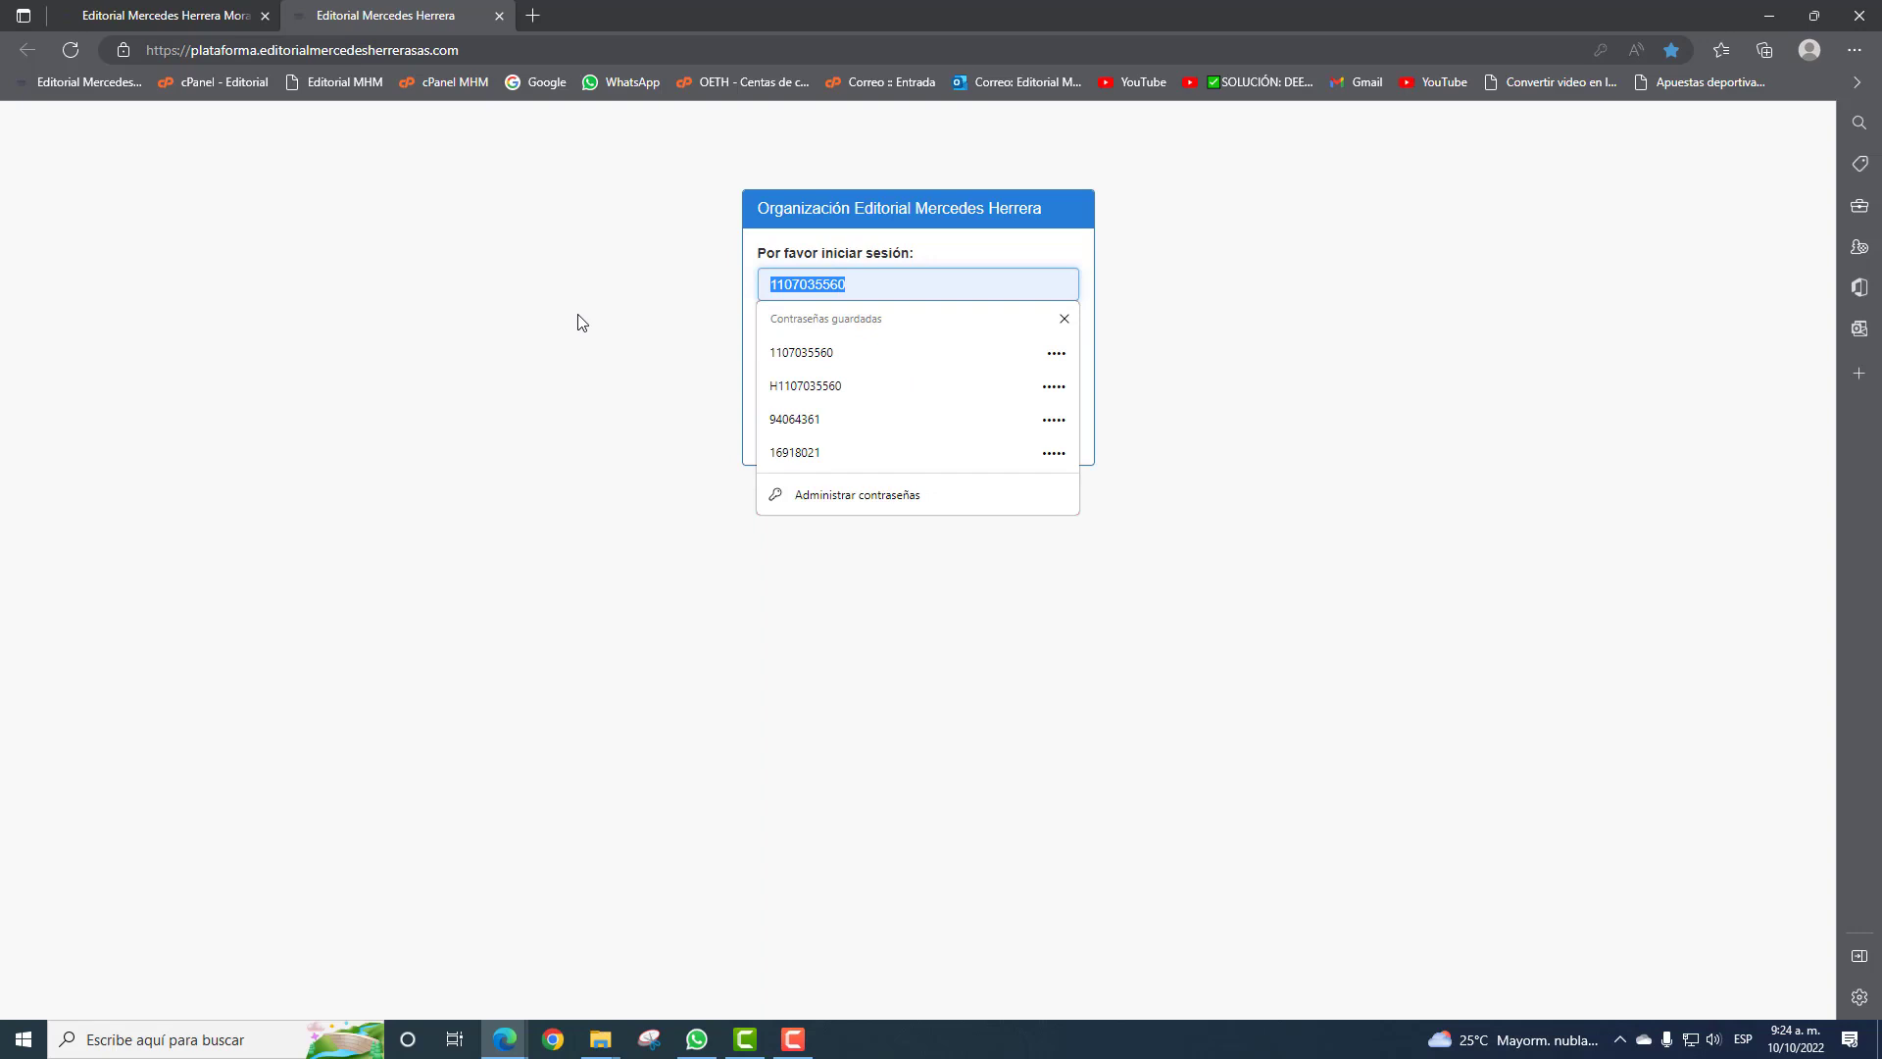
{"action": "type", "text": "CM"}
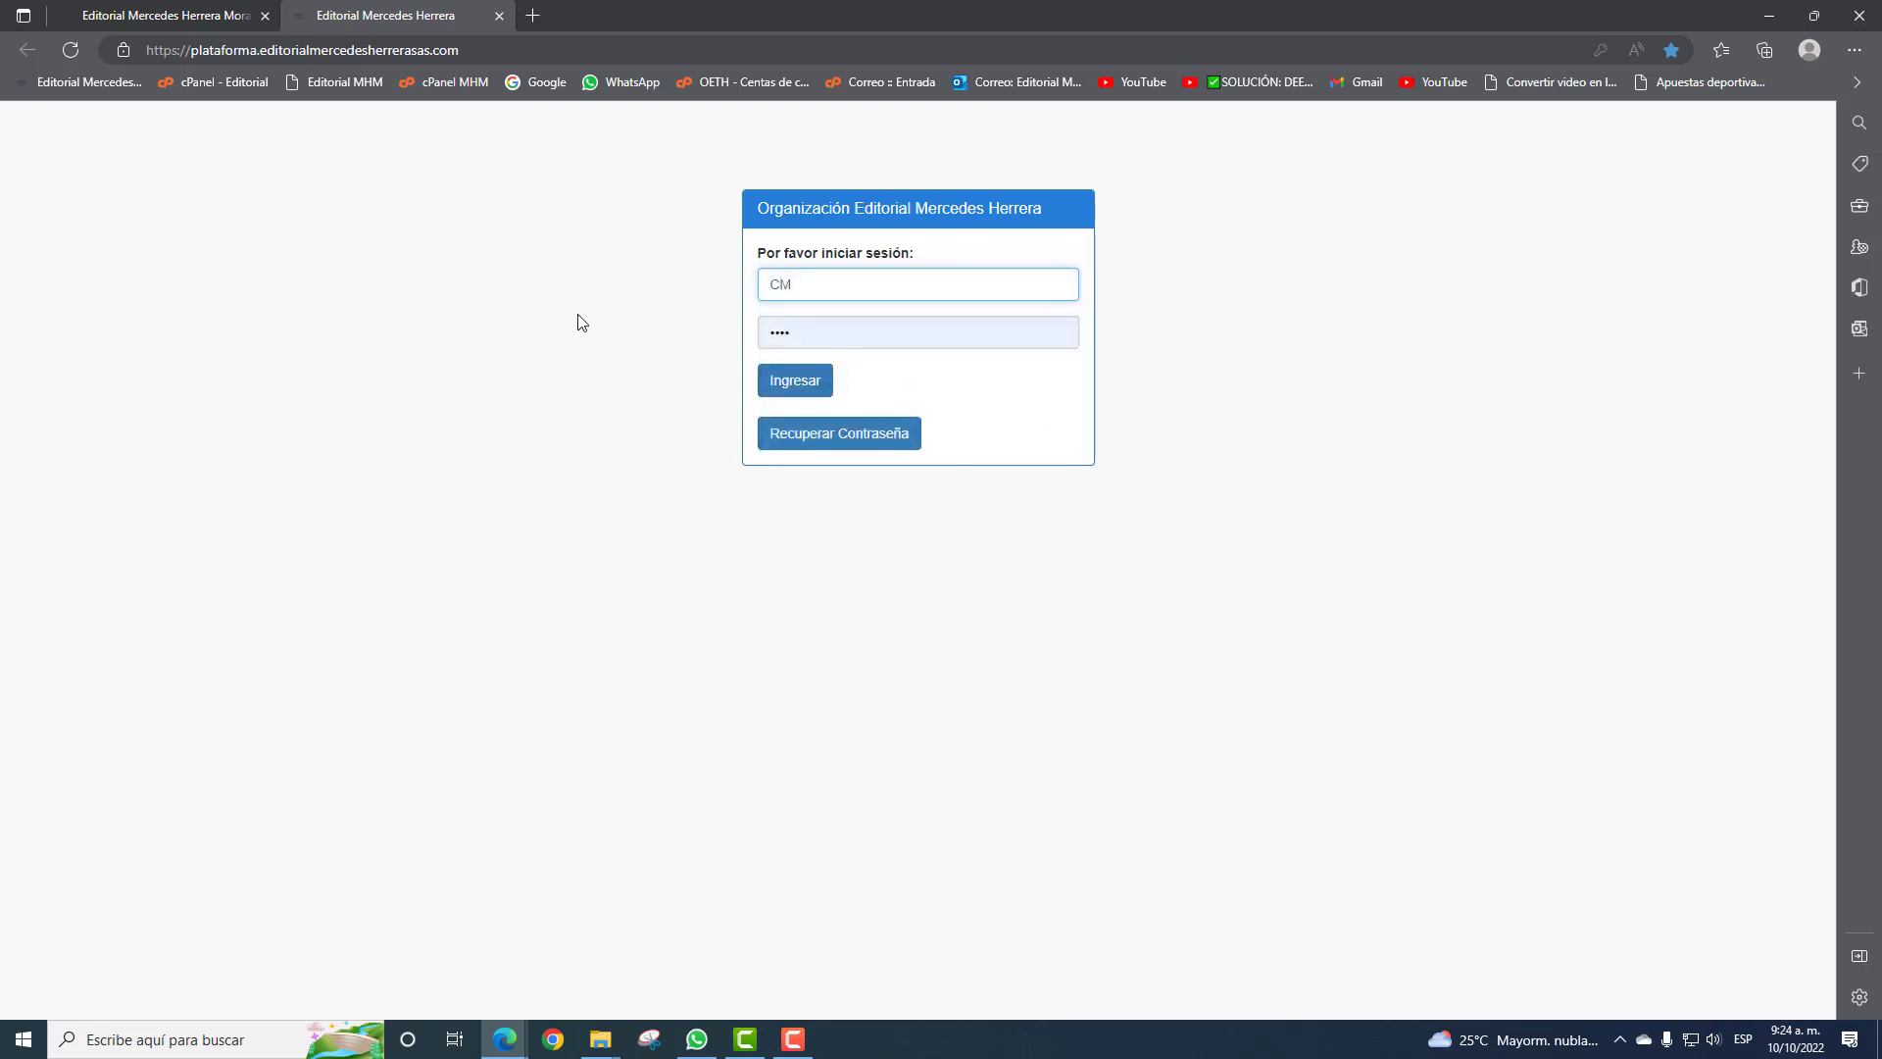
{"action": "type", "text": "0791"}
{"action": "key", "text": "Tab"}
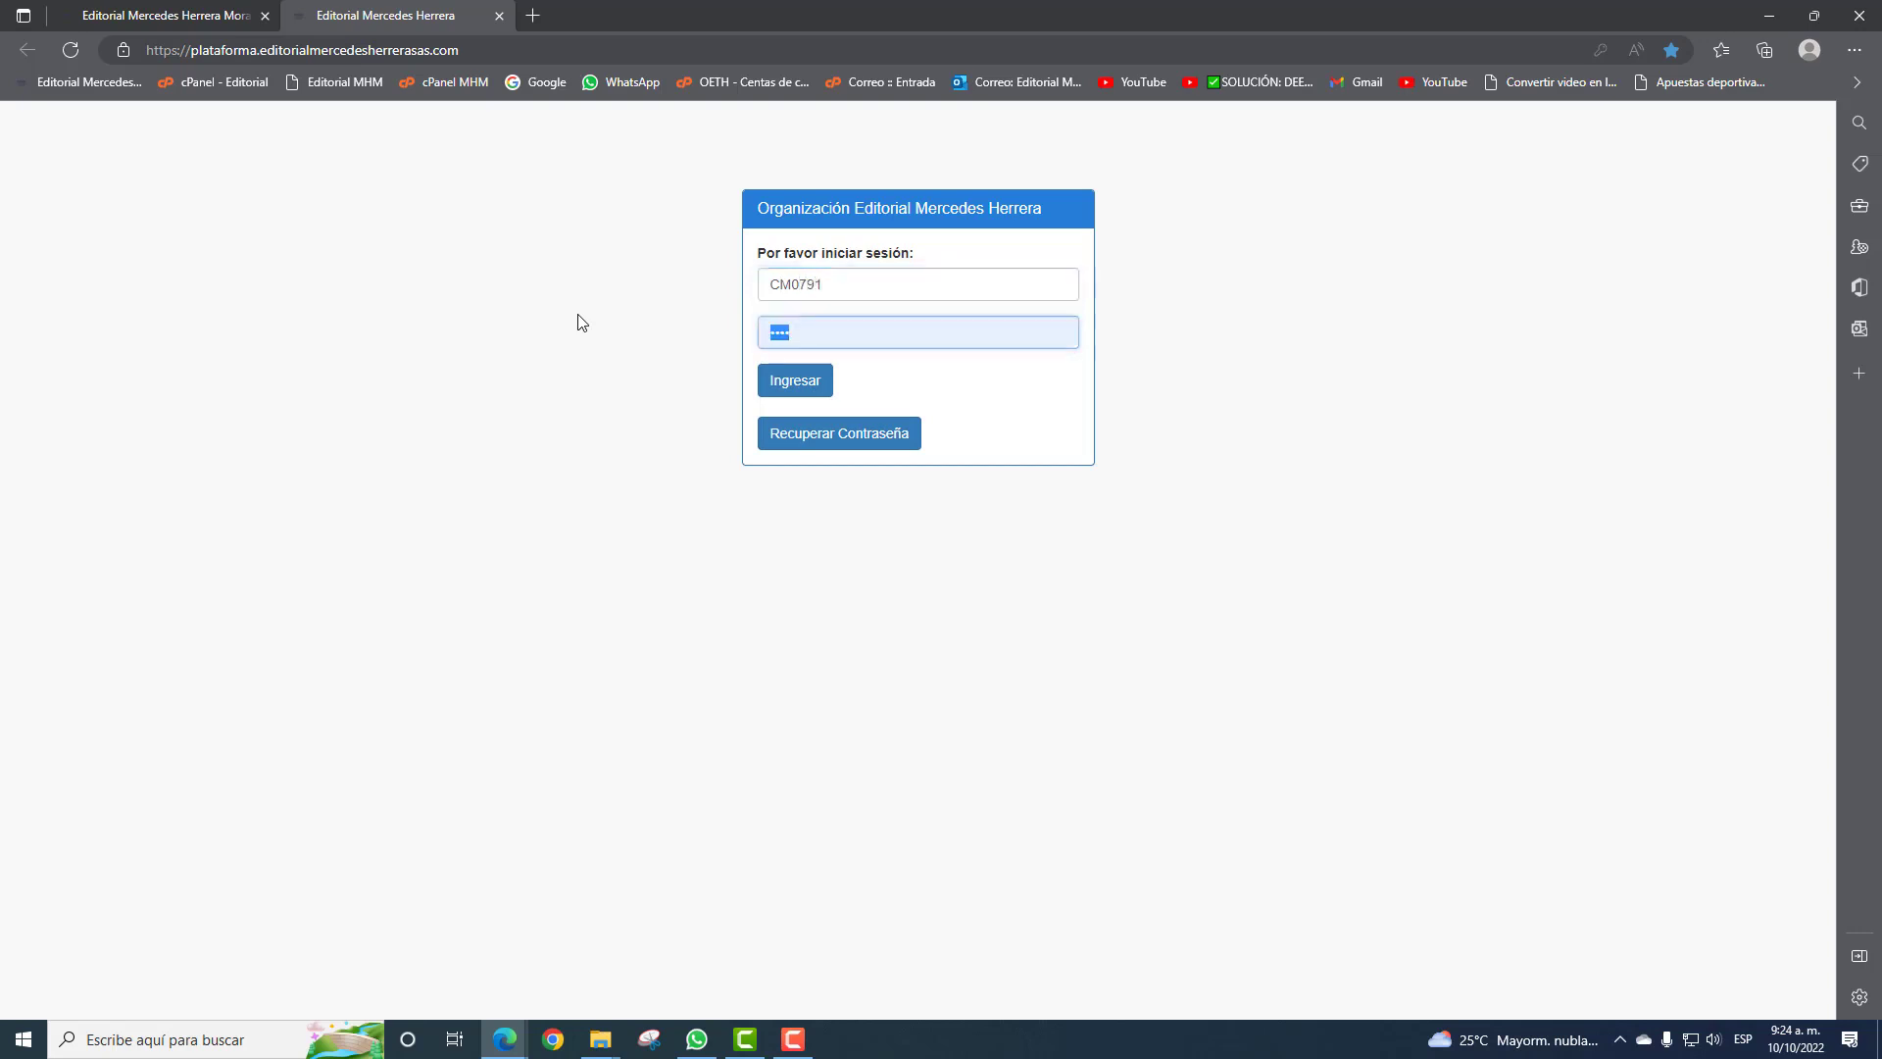
{"action": "type", "text": "•"}
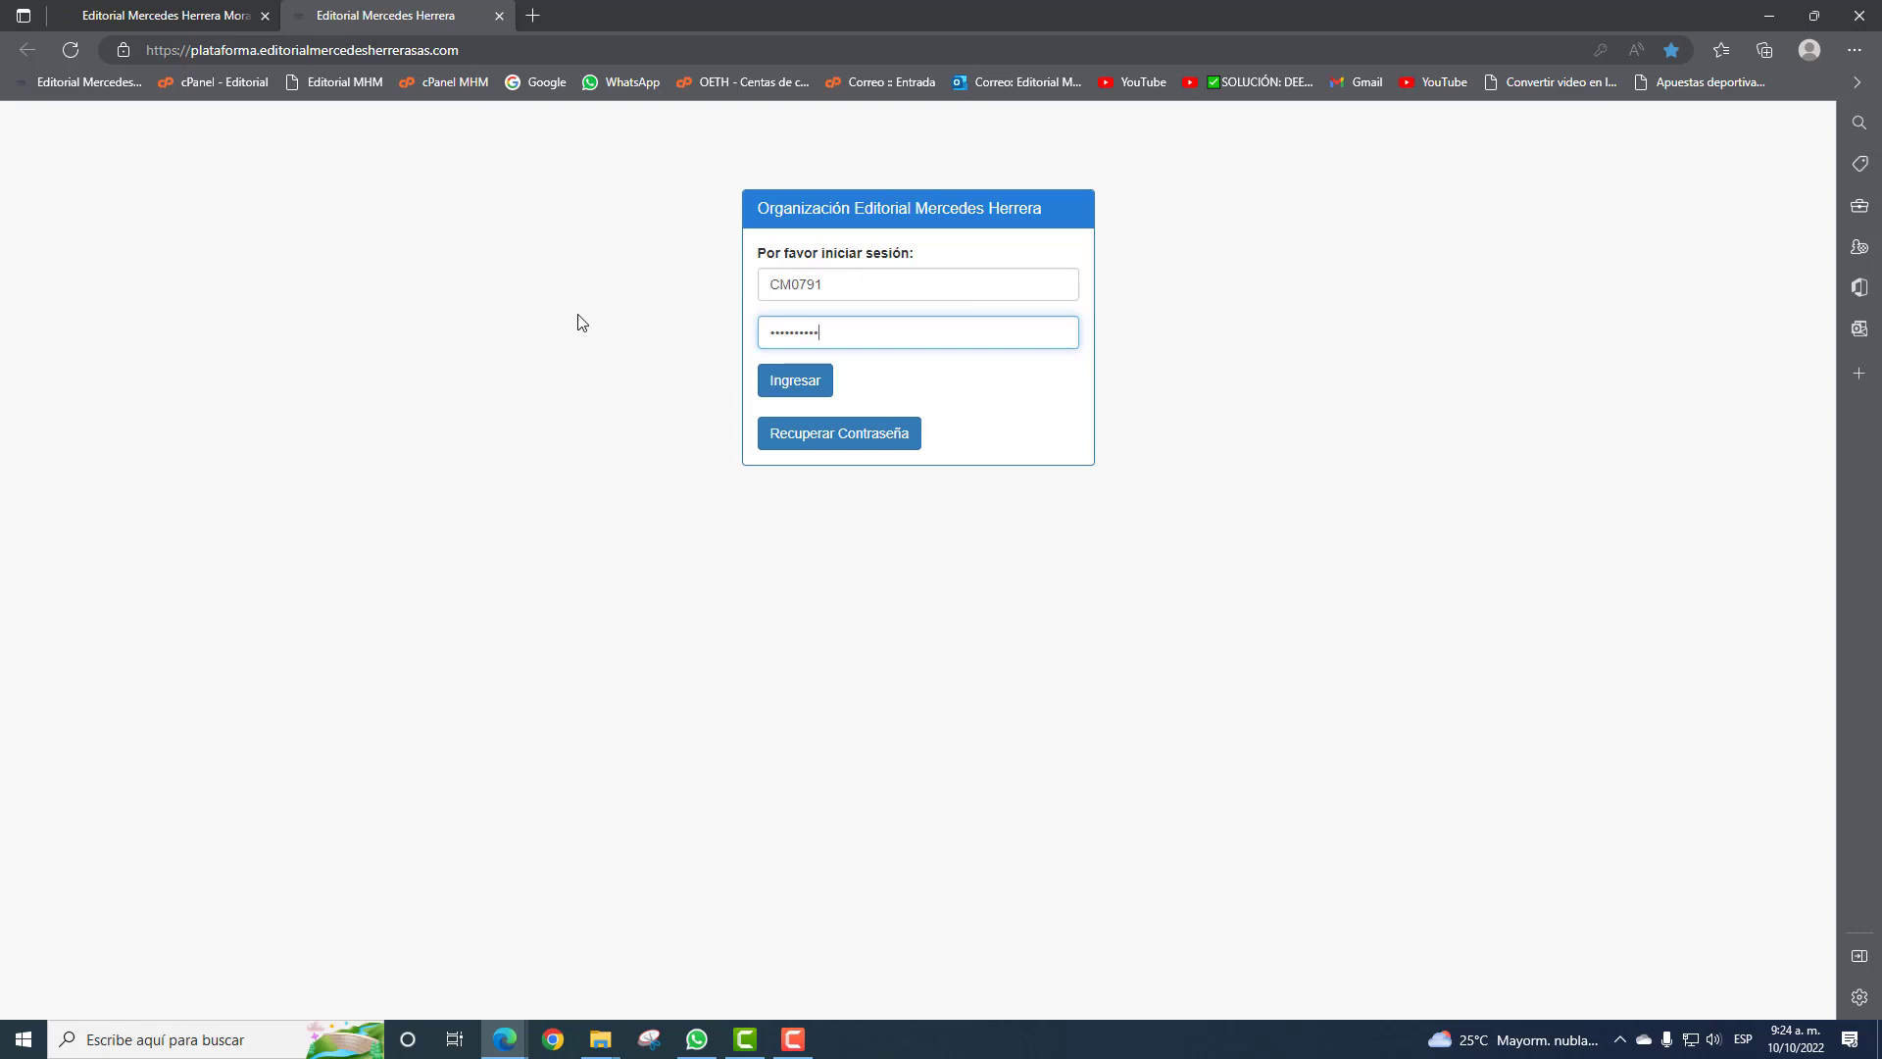
{"action": "key", "text": "Return"}
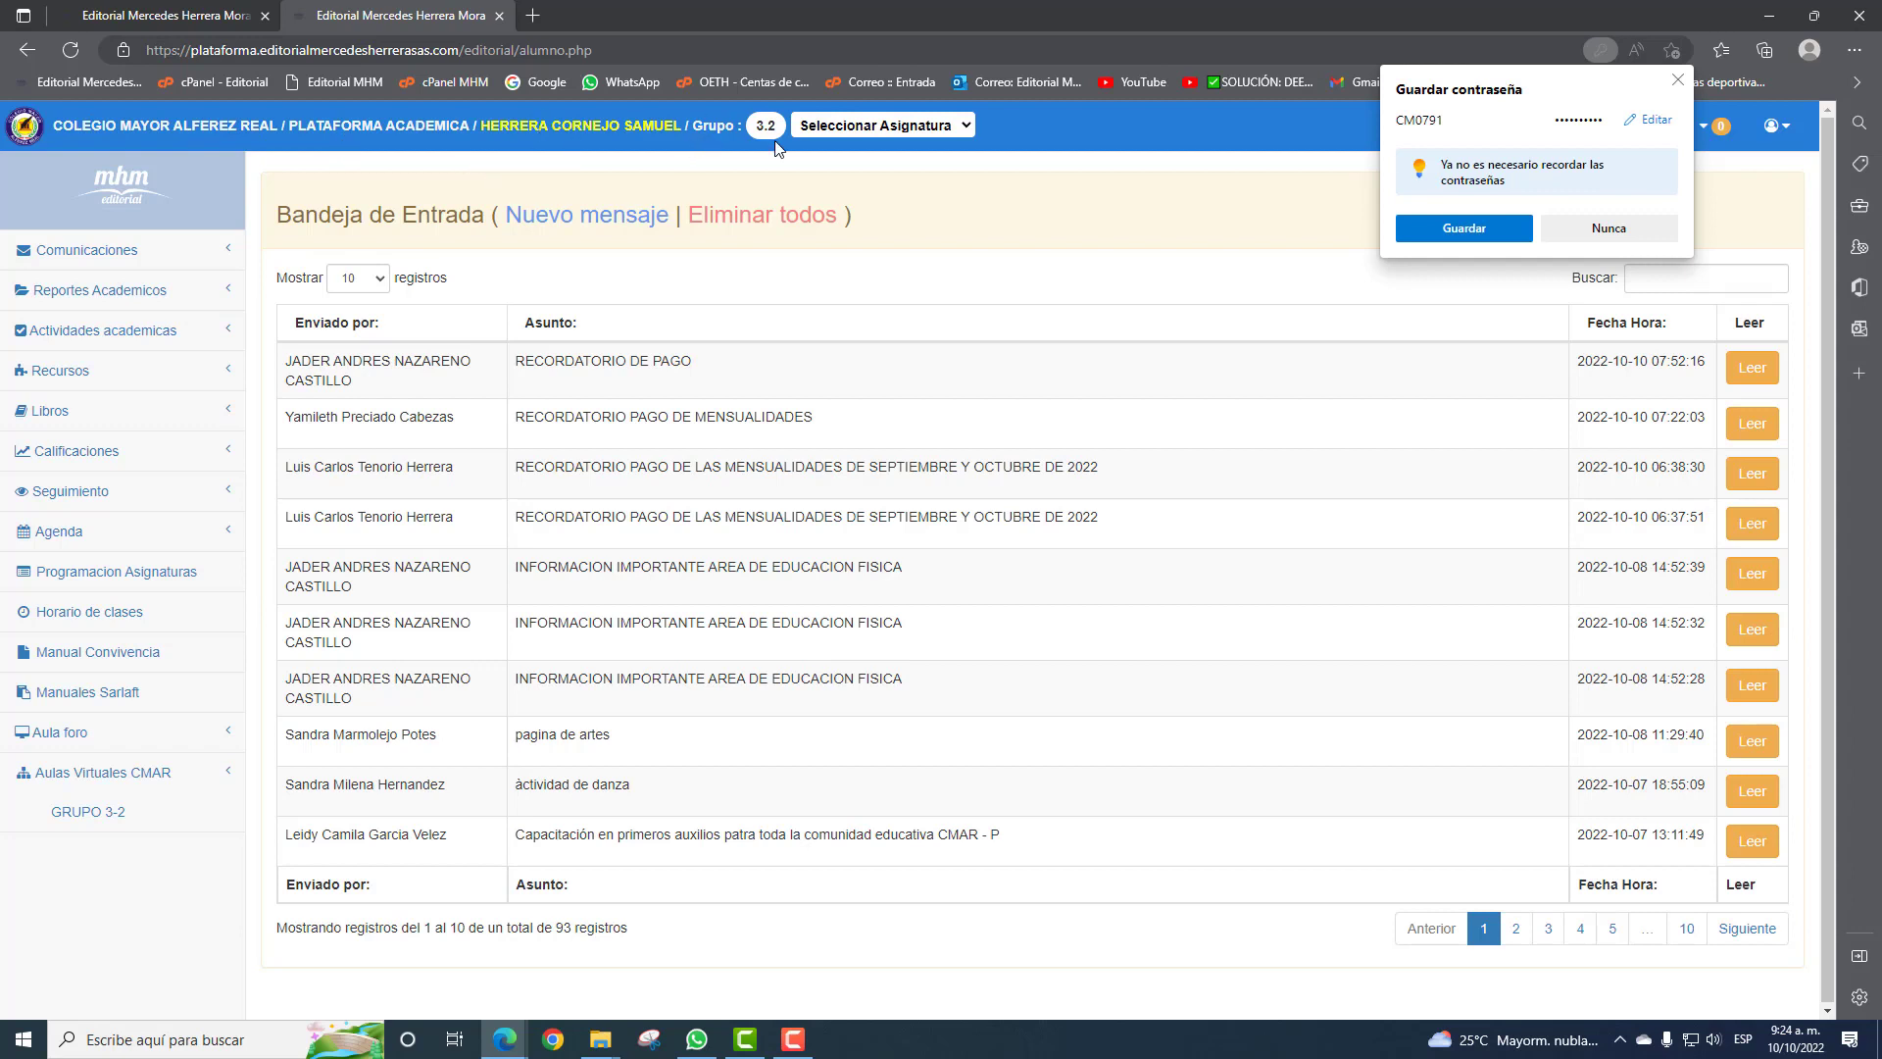
Look through the list of subjects without choosing one, and decline to save the password in the browser.
{"action": "left_click", "coordinate": [874, 127]}
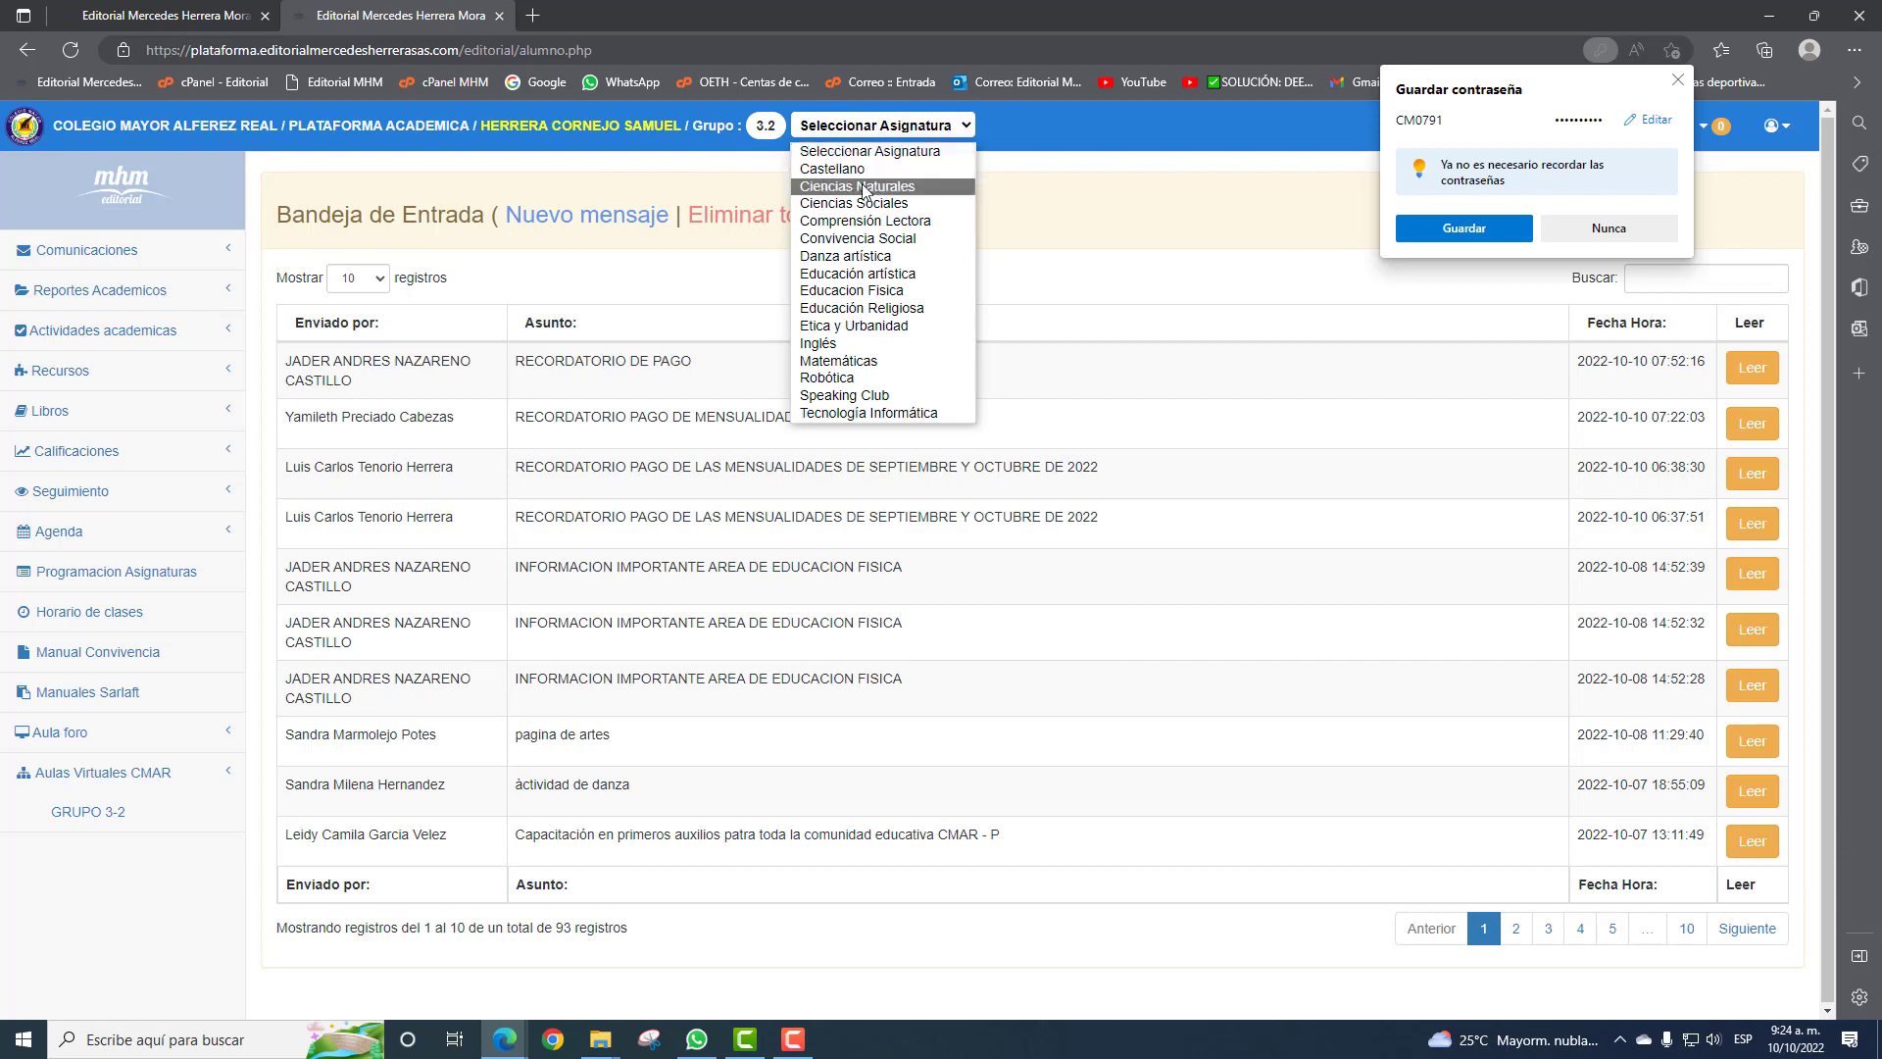
{"action": "left_click", "coordinate": [966, 127]}
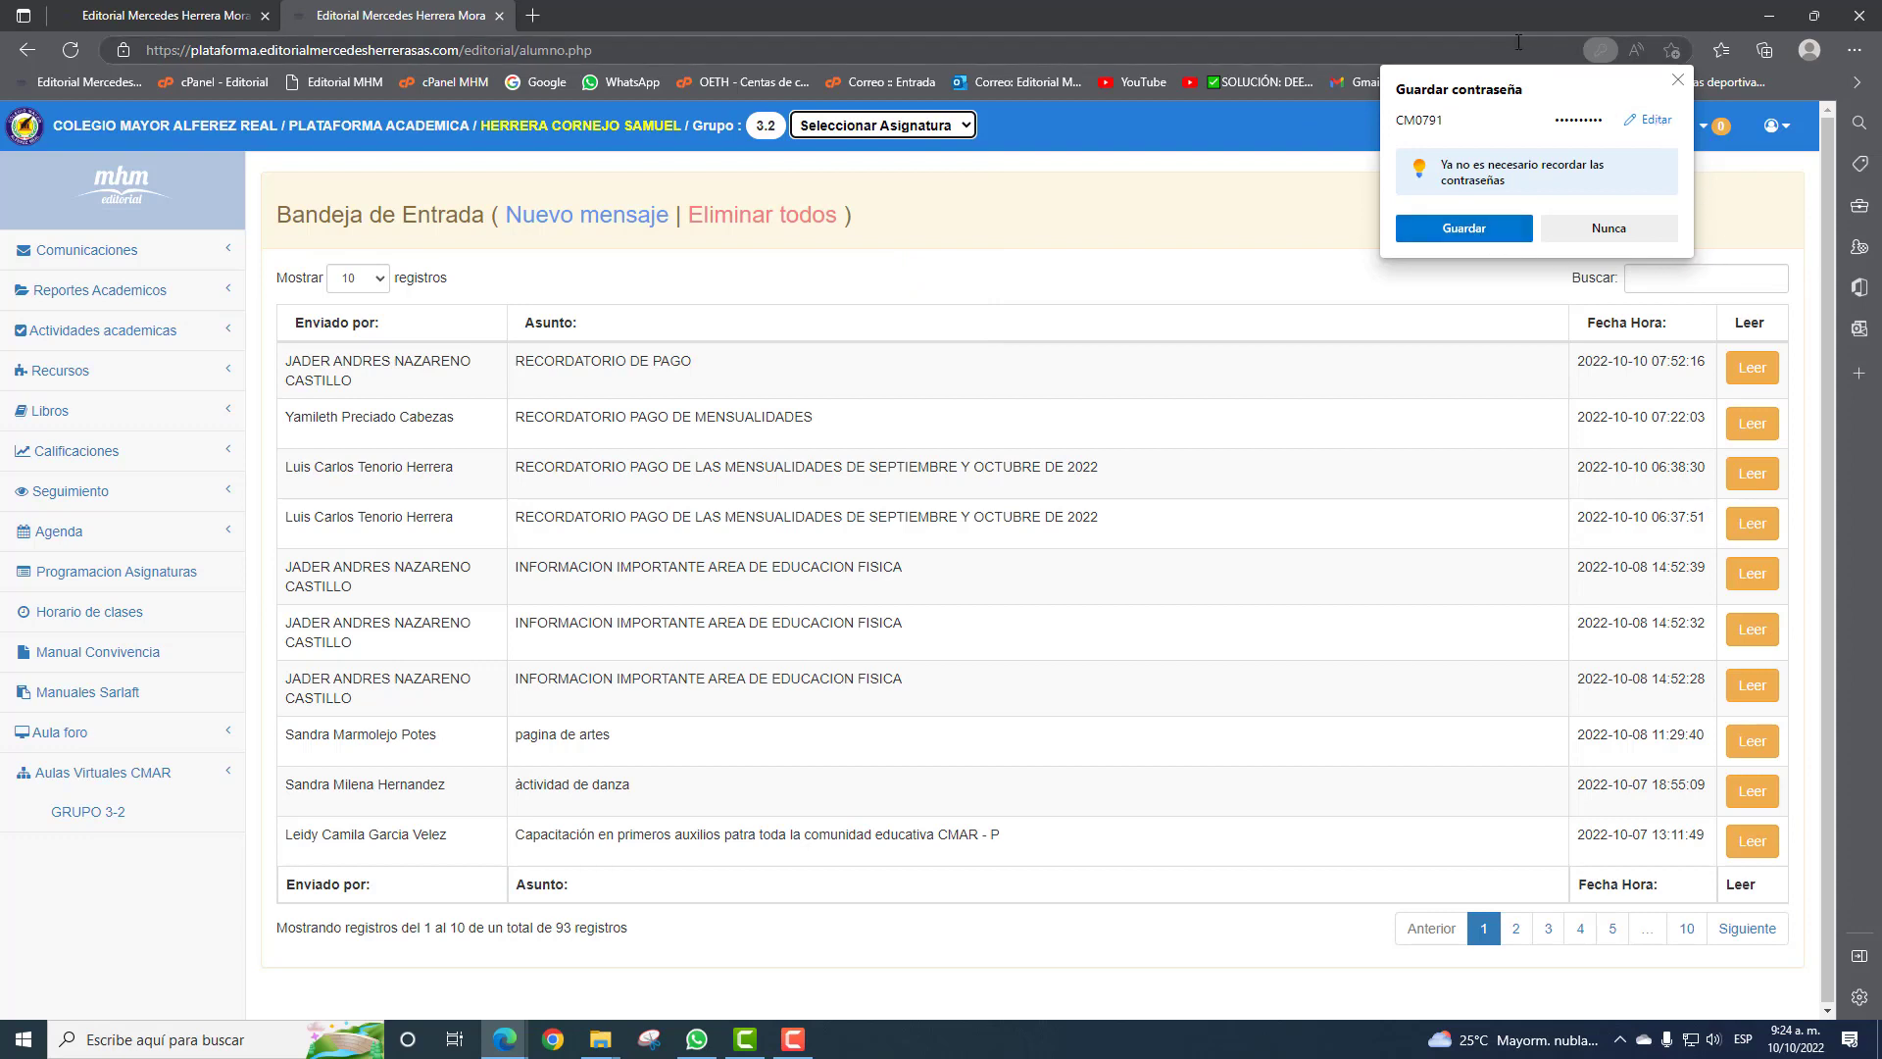
{"action": "left_click", "coordinate": [1606, 233]}
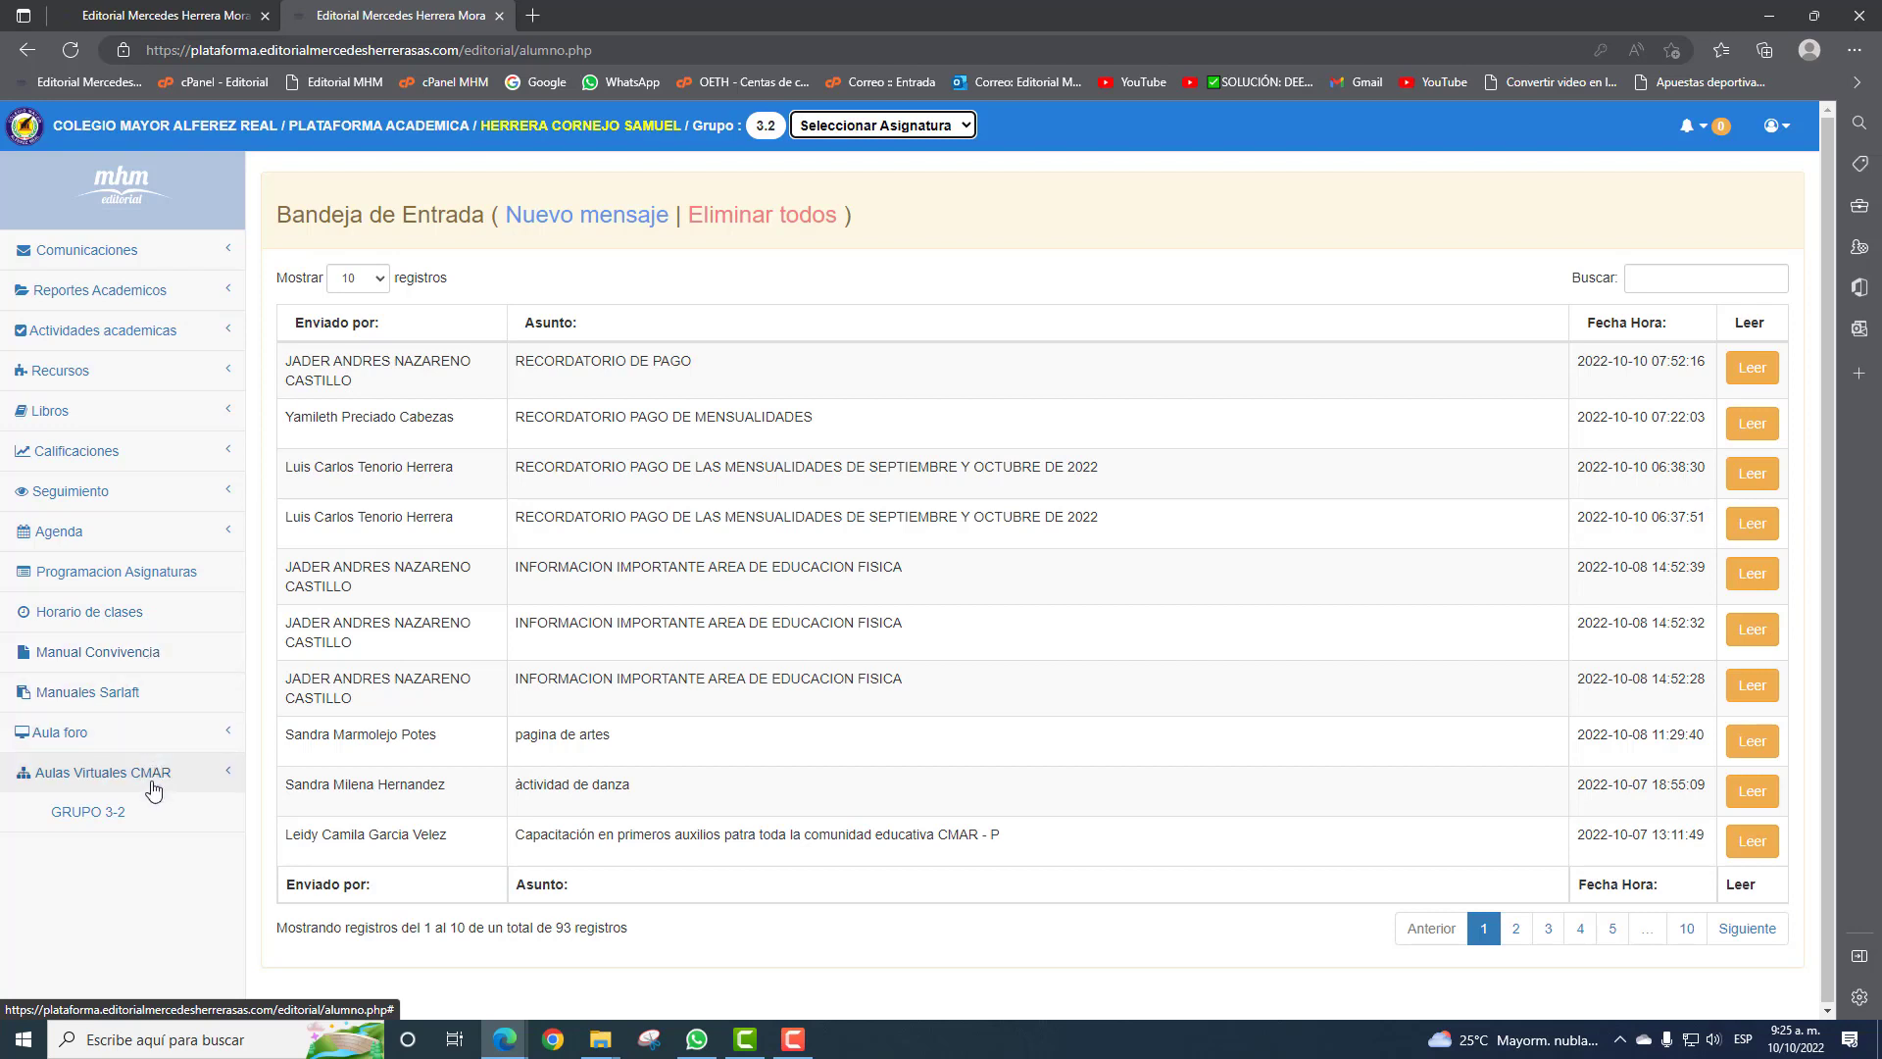
Expand the Comunicaciones section, read the RECORDATORIO DE PAGO message and return to the inbox.
{"action": "left_click", "coordinate": [189, 263]}
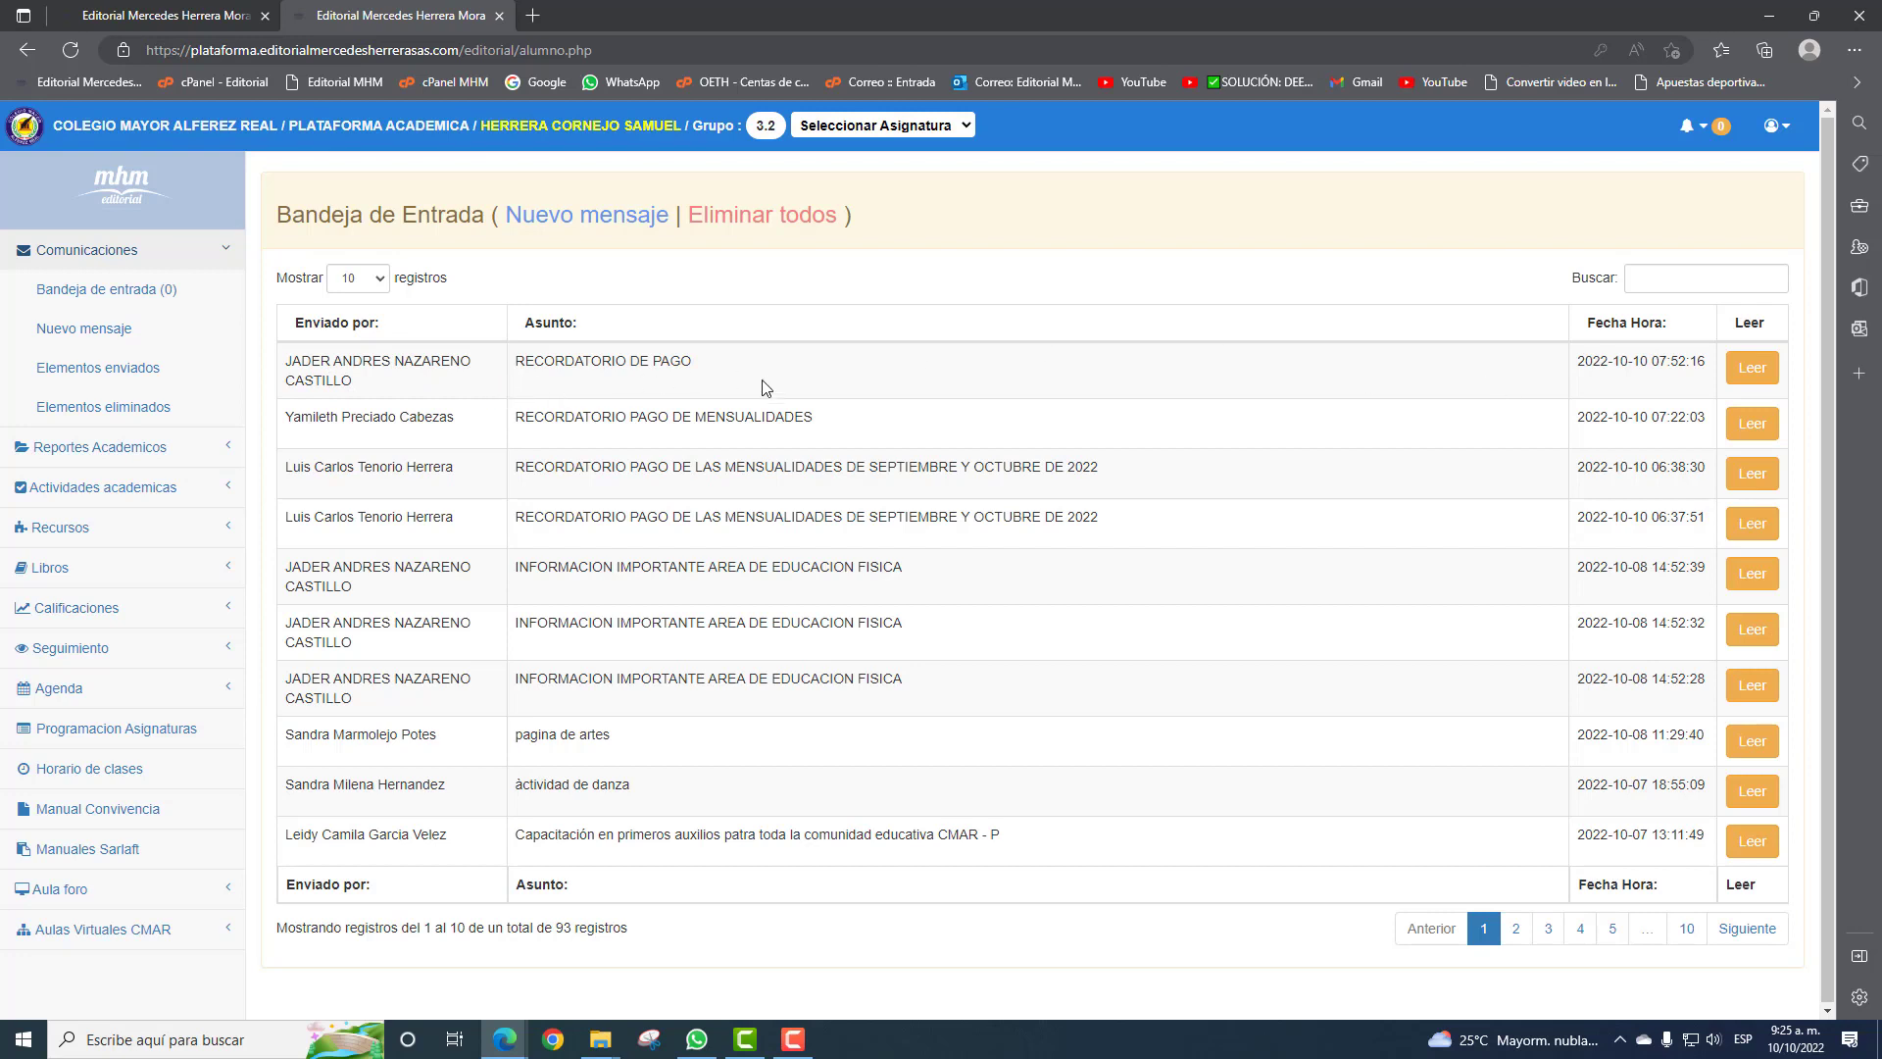
{"action": "left_click", "coordinate": [1752, 371]}
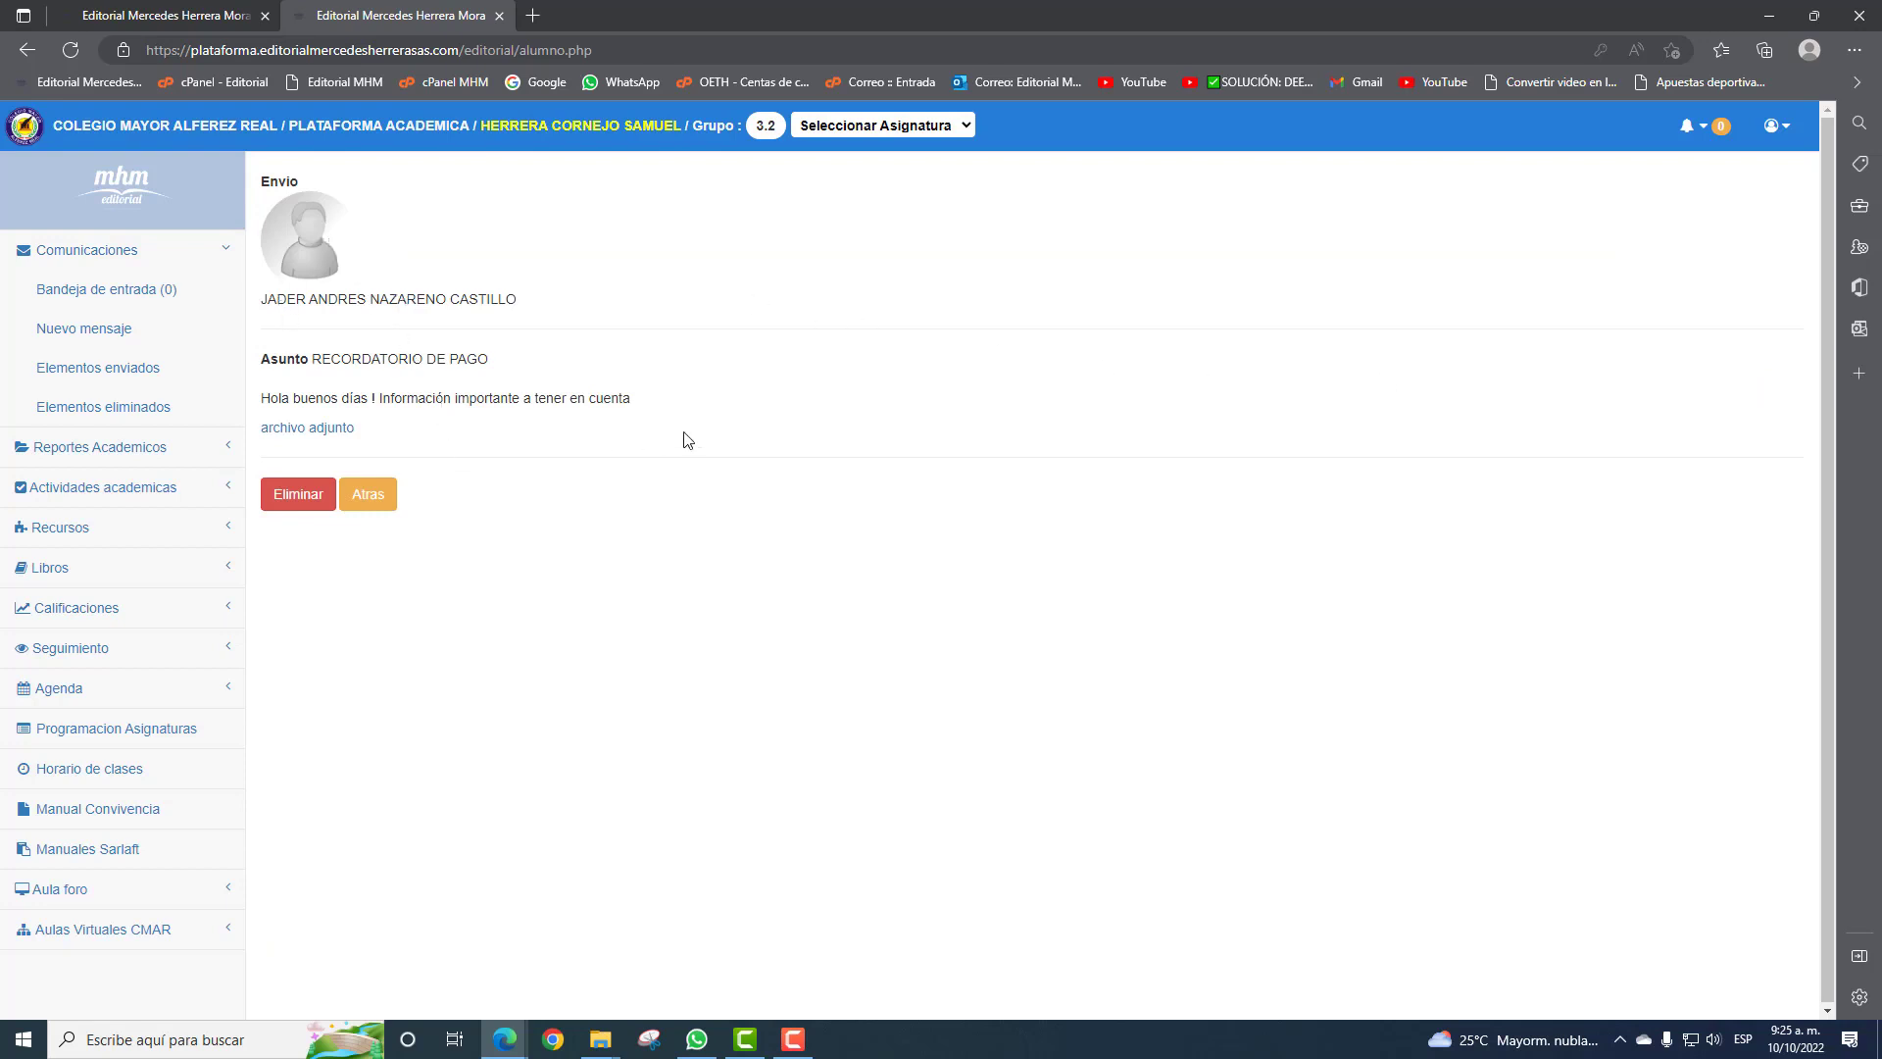
{"action": "left_click", "coordinate": [372, 500]}
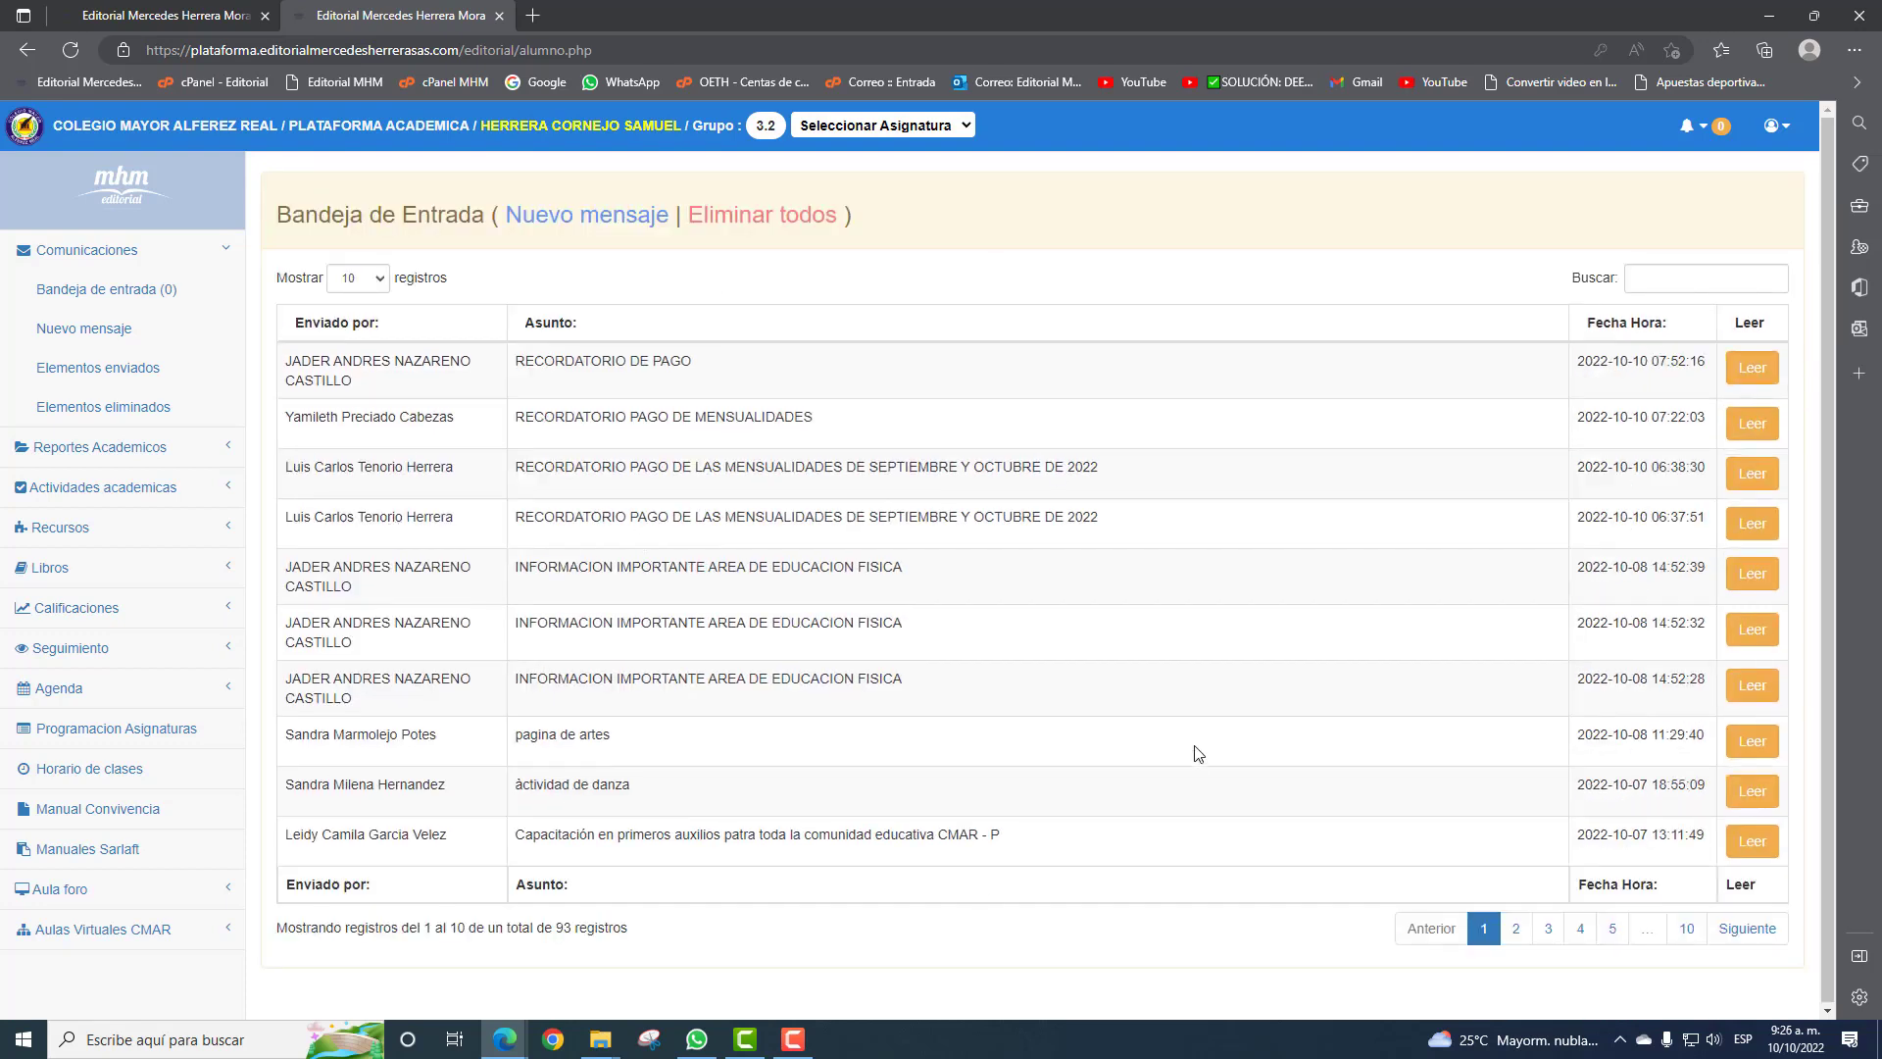
Start a new message with the subject "Prueba función plataforma" and the body text "prueba funcion de plataforma".
{"action": "left_click", "coordinate": [632, 222]}
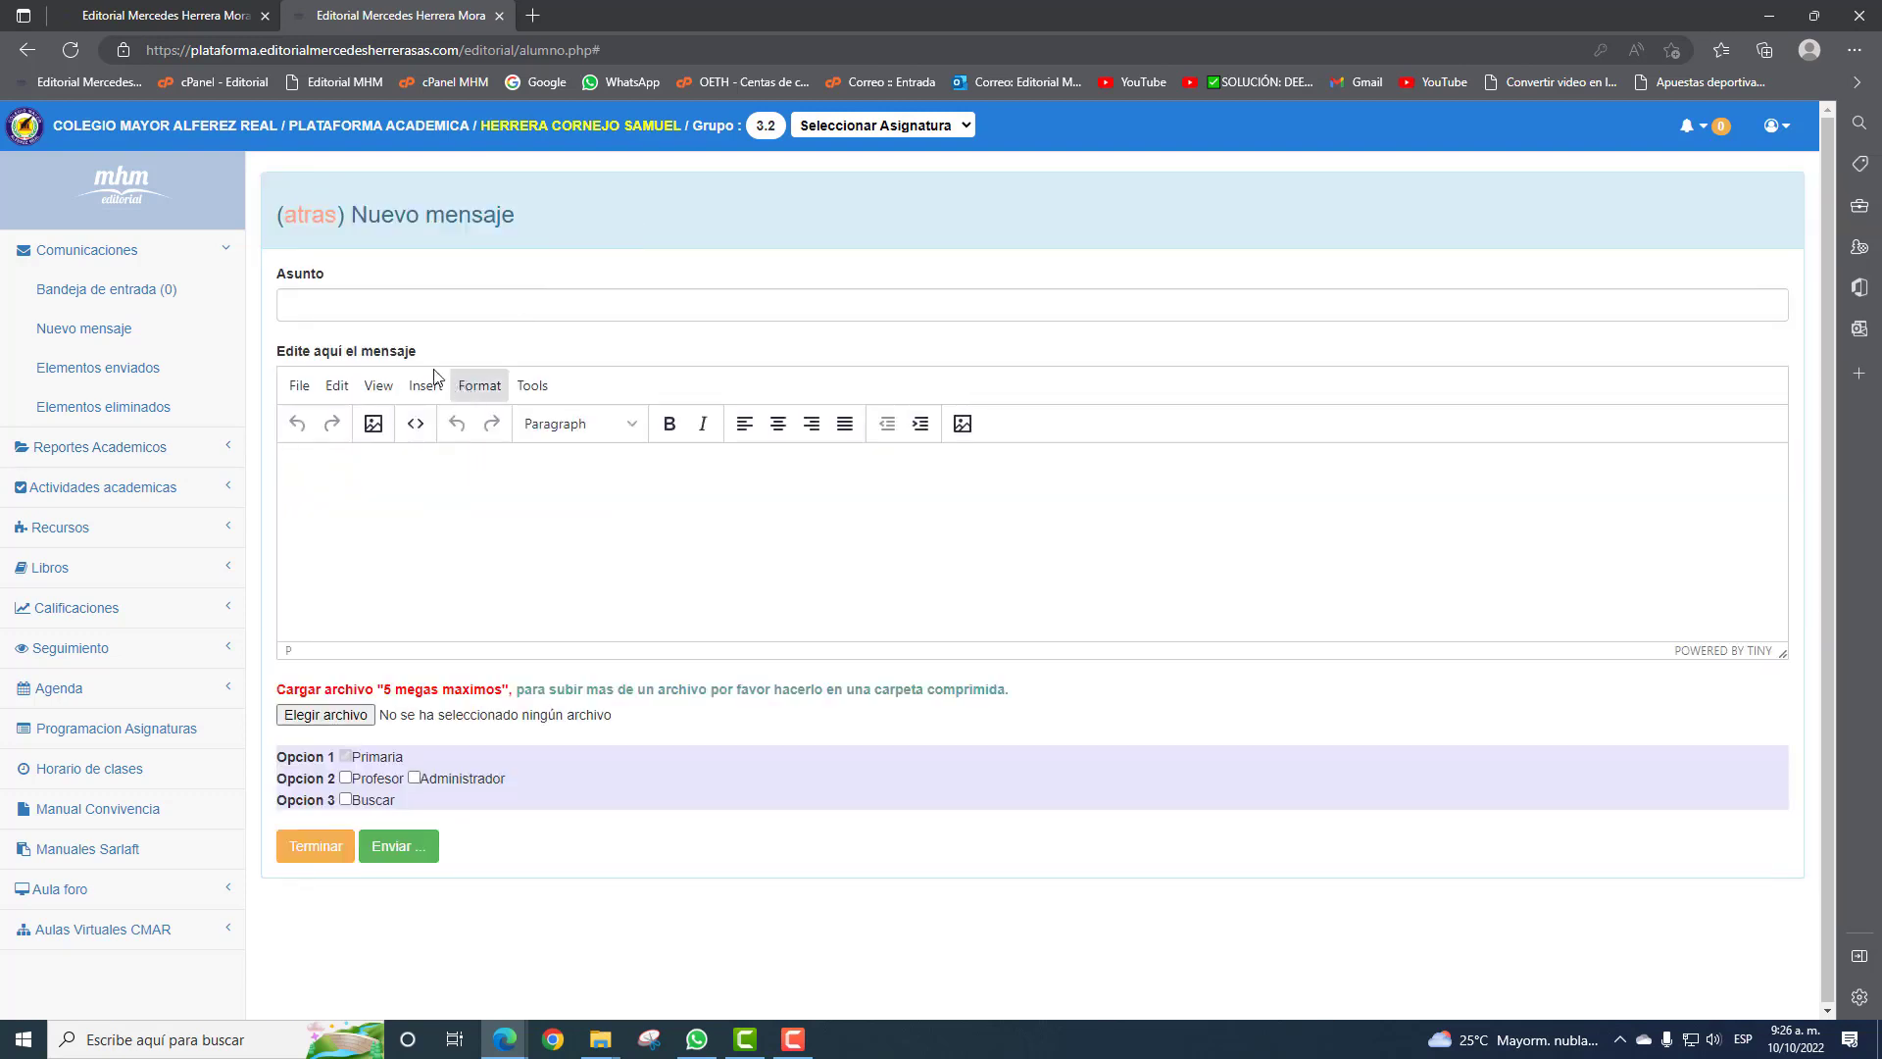
{"action": "left_click", "coordinate": [318, 311]}
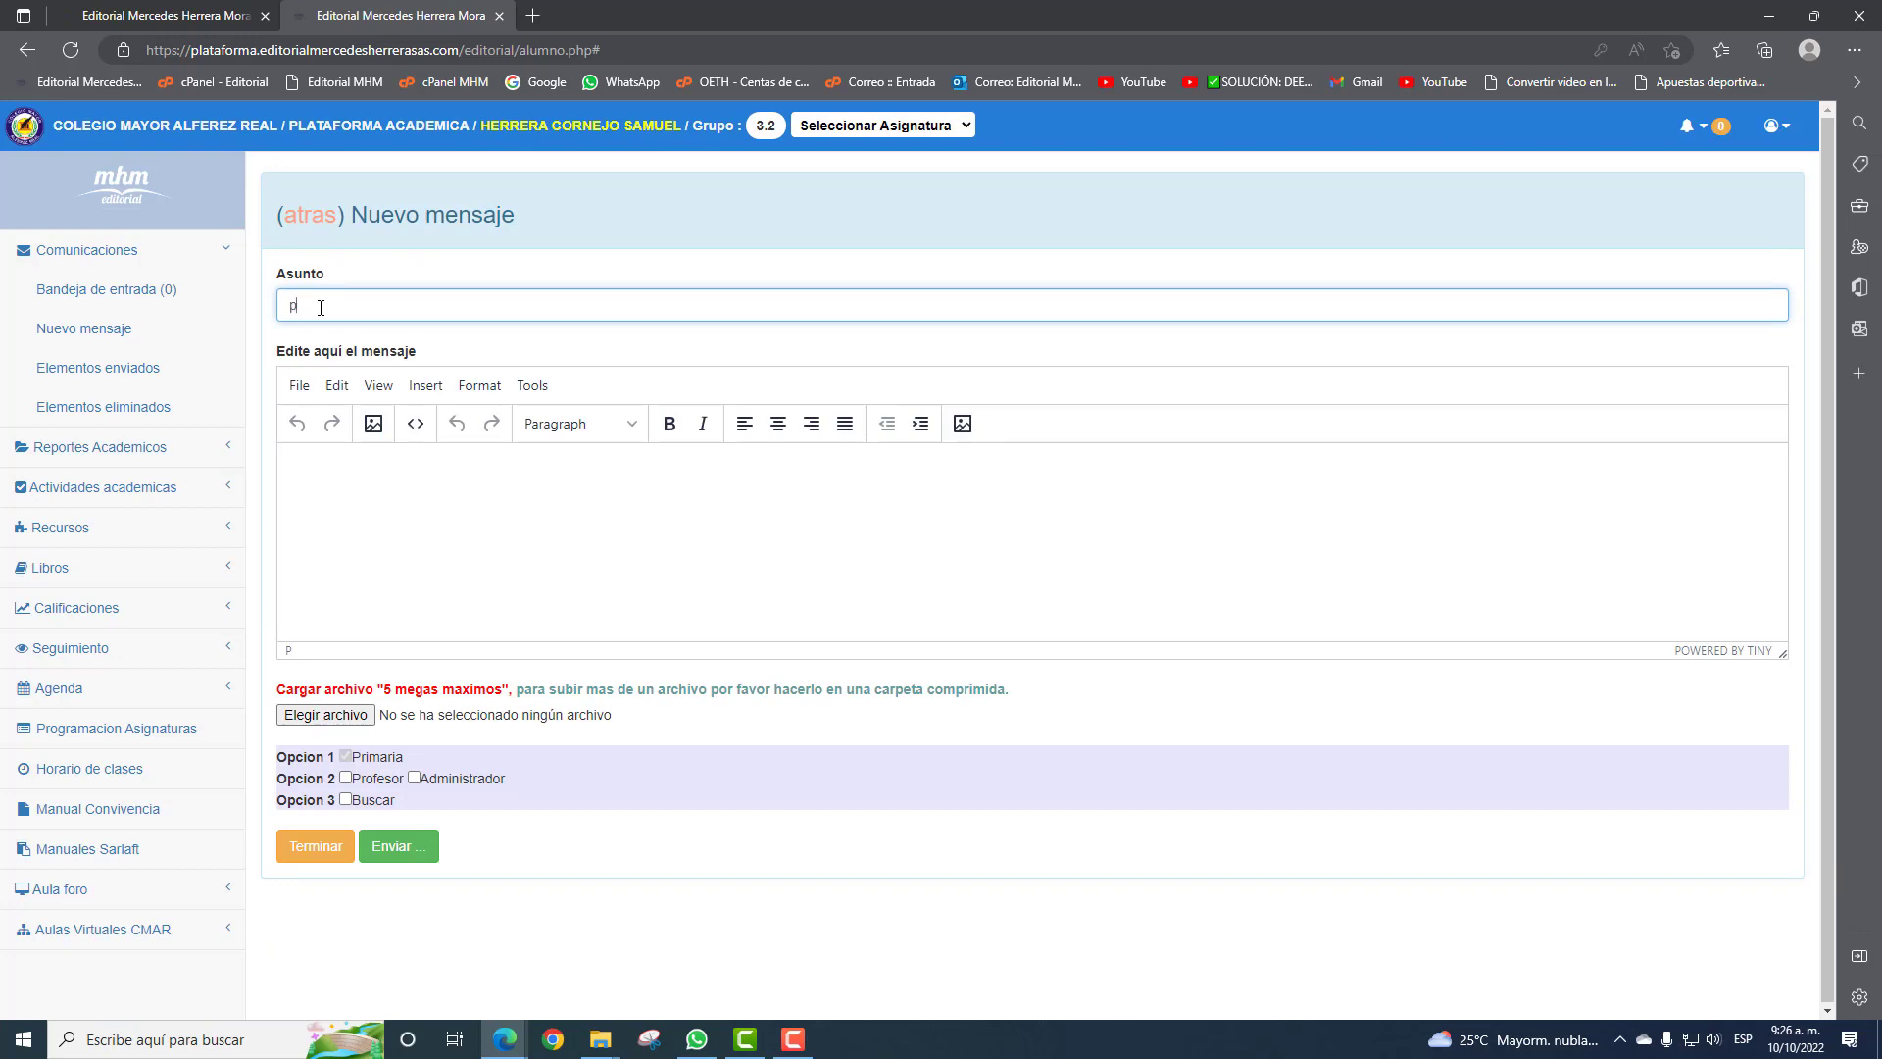
{"action": "type", "text": "Prueba funcion plataforma"}
{"action": "right_click", "coordinate": [369, 302]}
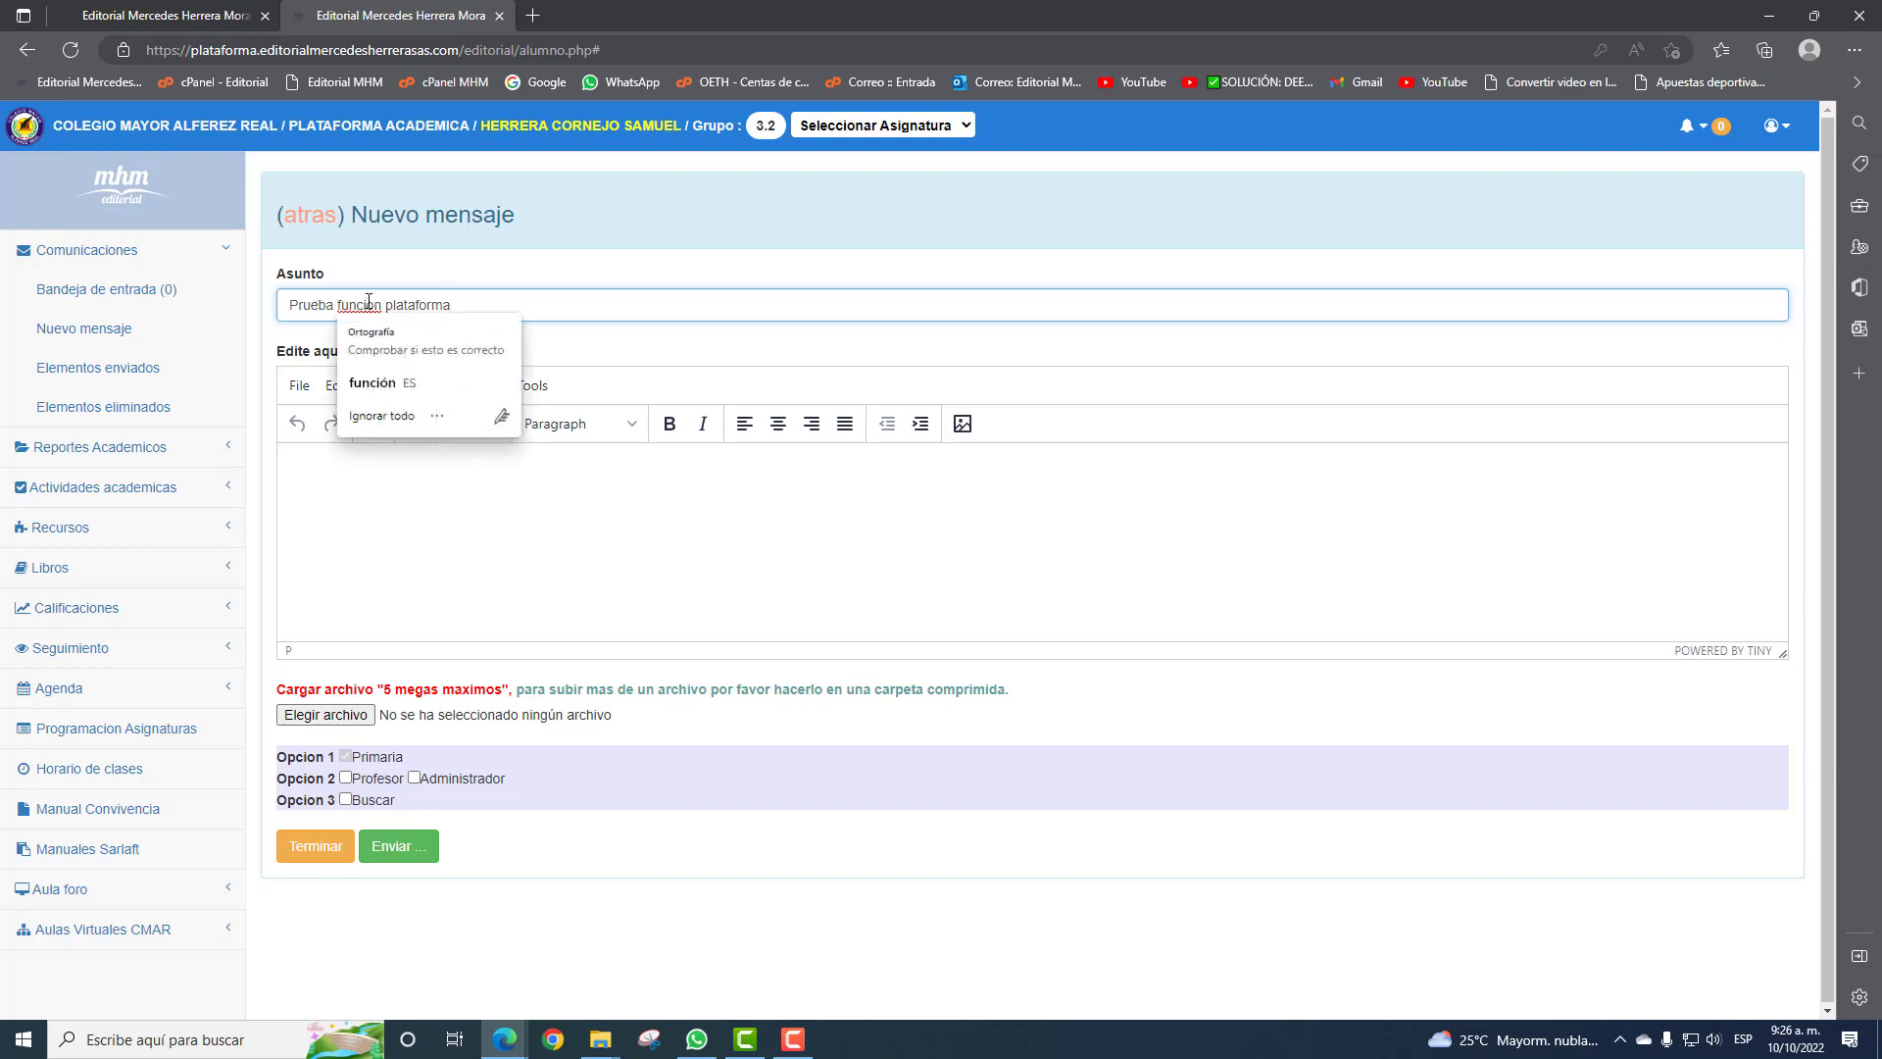
{"action": "left_click", "coordinate": [382, 329]}
{"action": "type", "text": "n"}
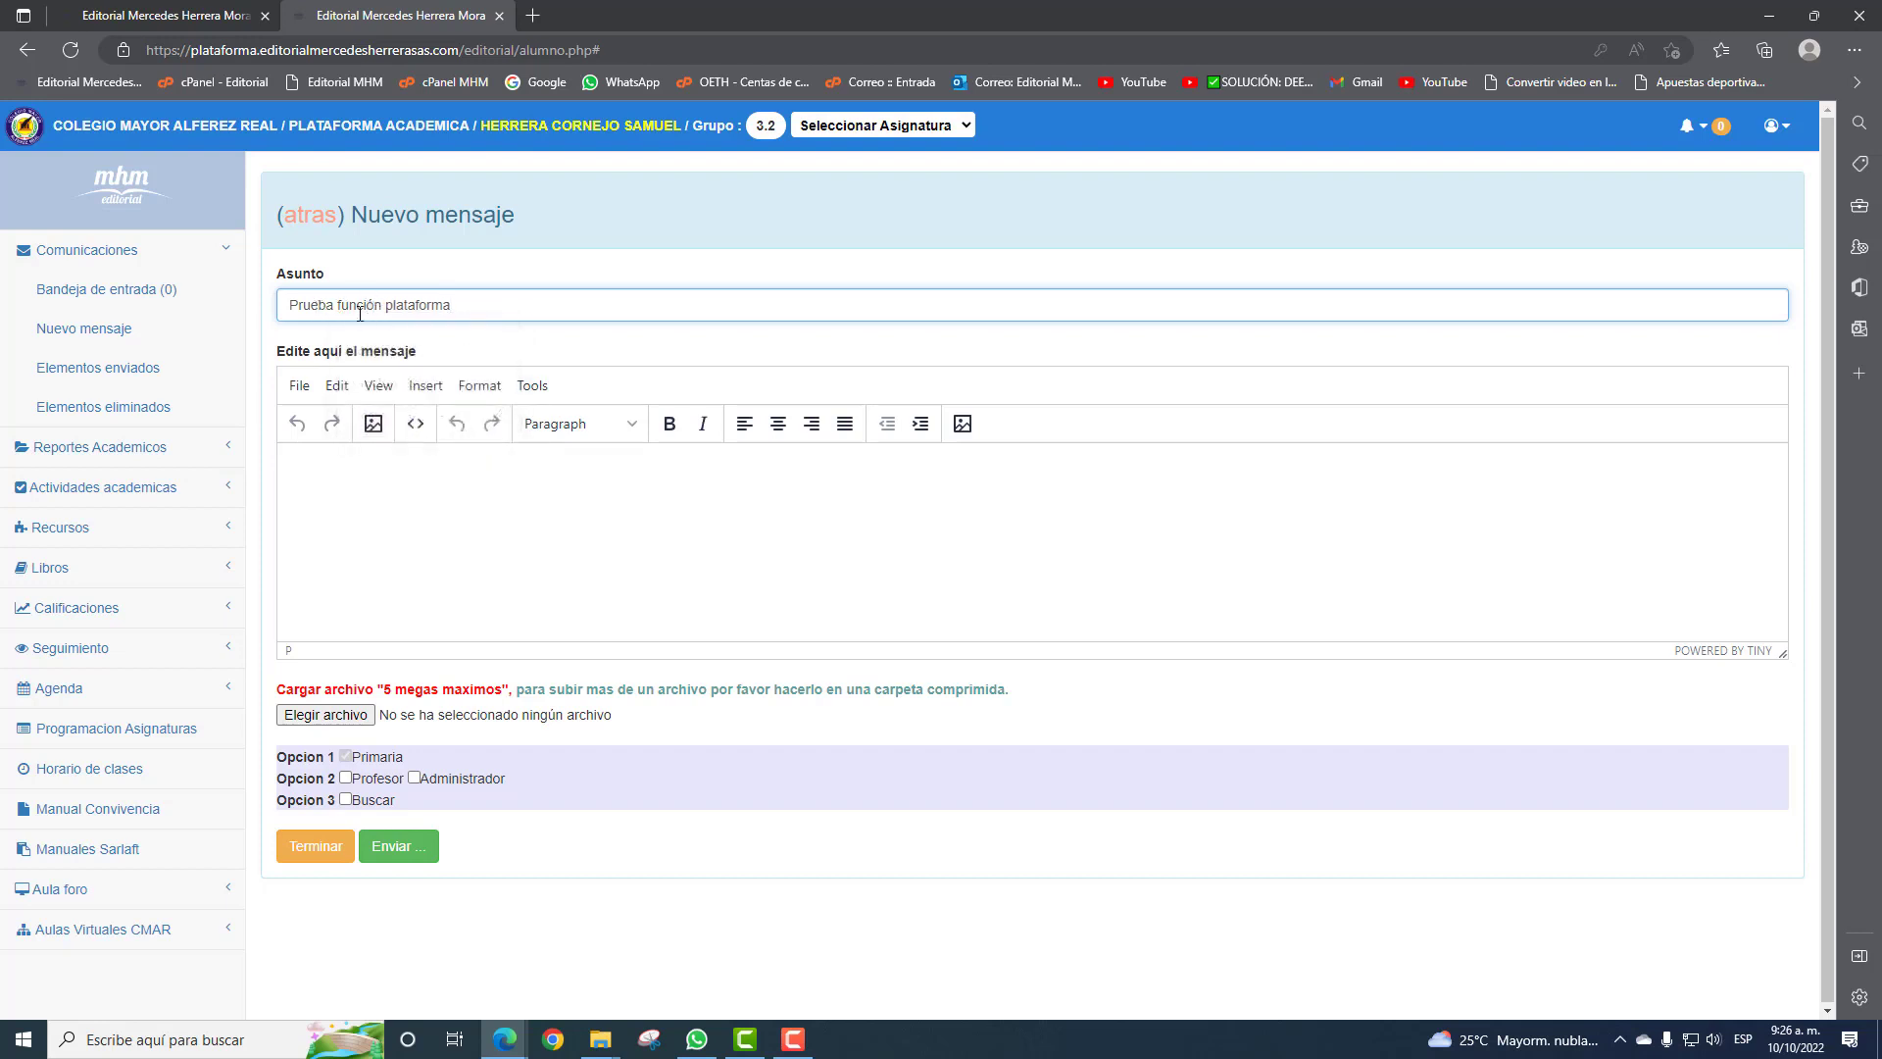
{"action": "left_click", "coordinate": [411, 504]}
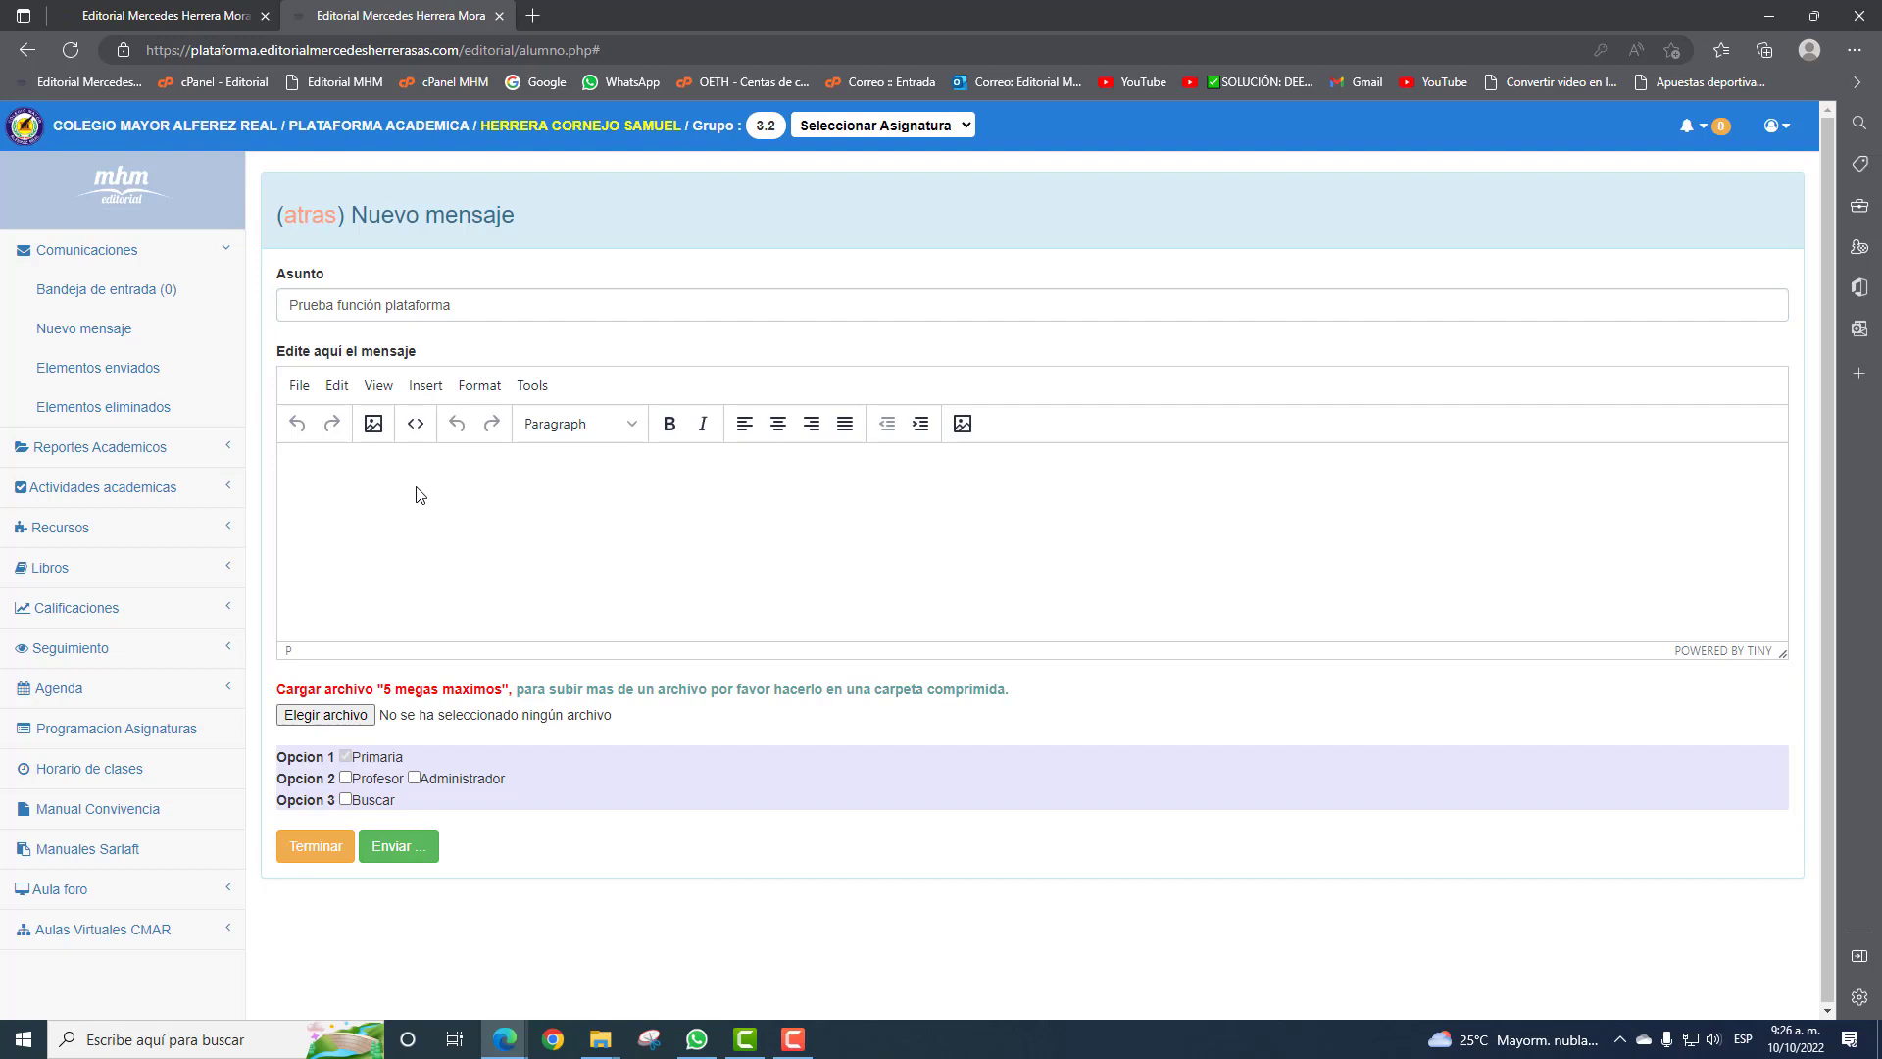
{"action": "type", "text": "prueba funcion de plataforma"}
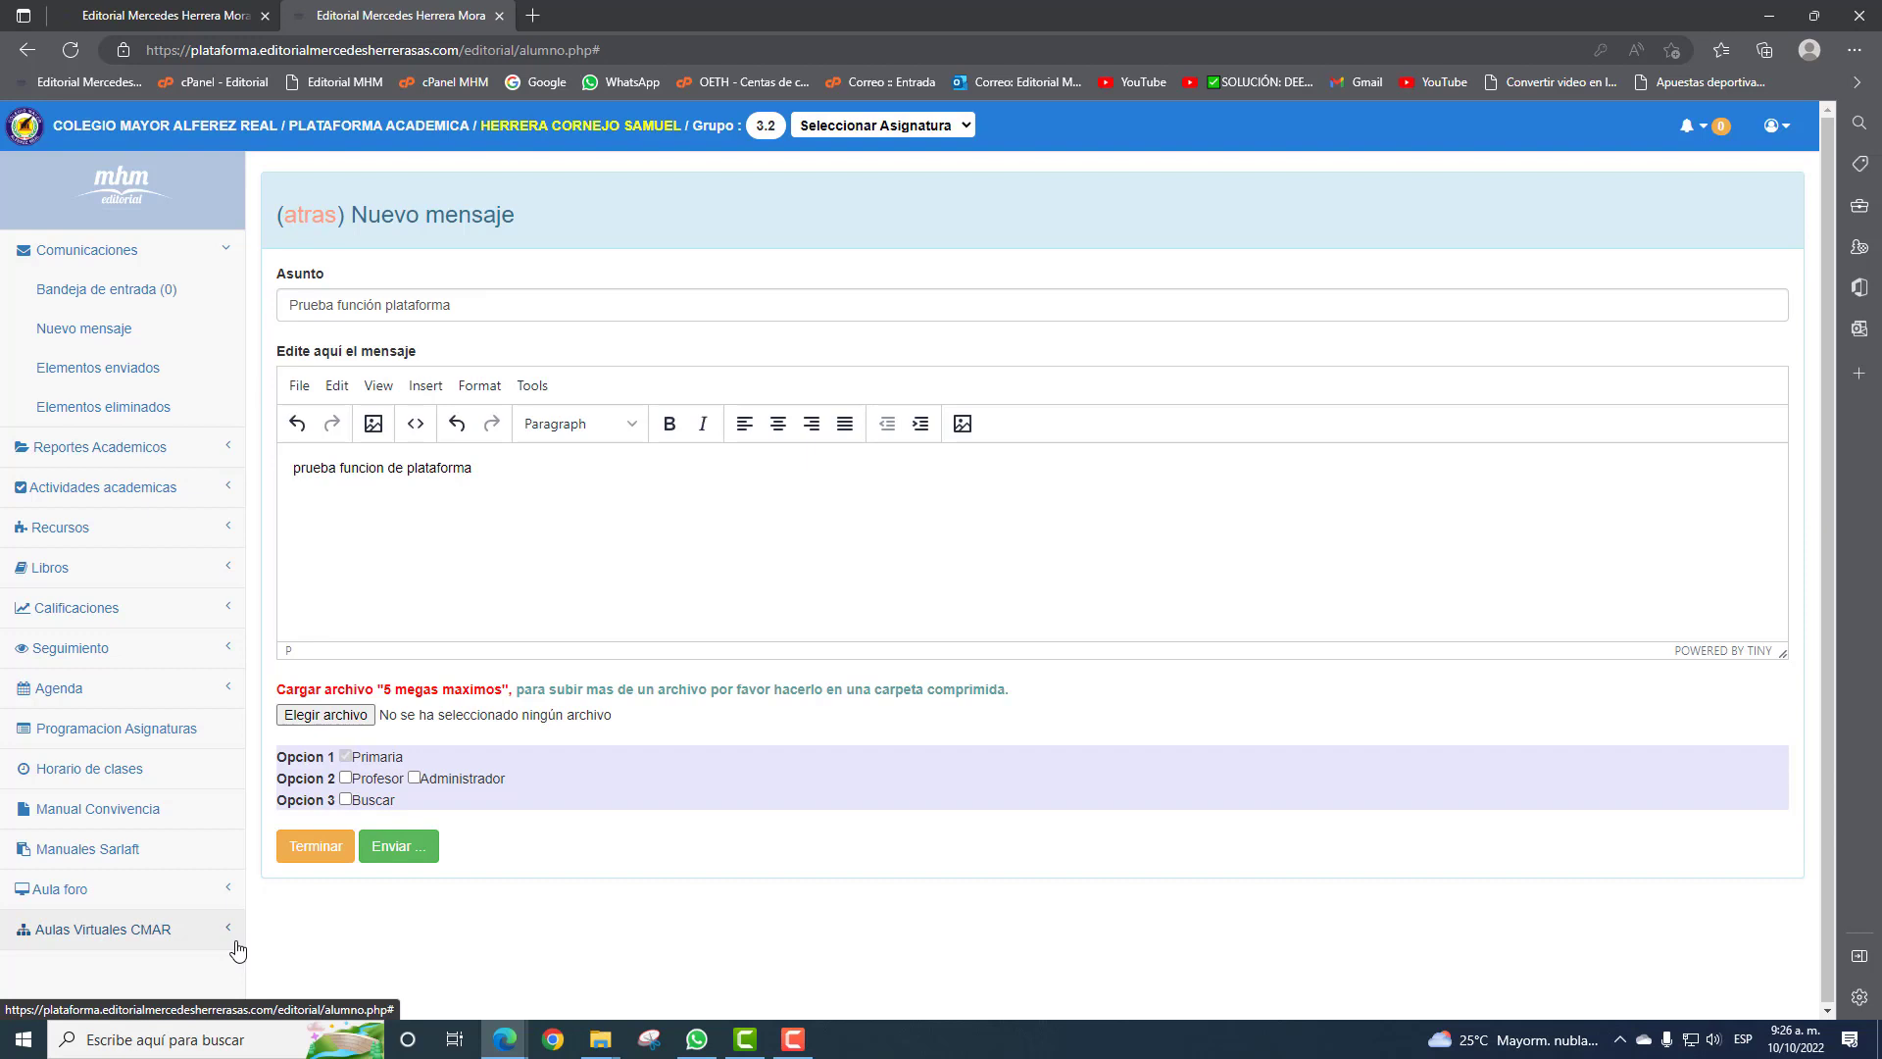
Switch to Word and open the recent document "centro de interes".
{"action": "left_click", "coordinate": [207, 1031]}
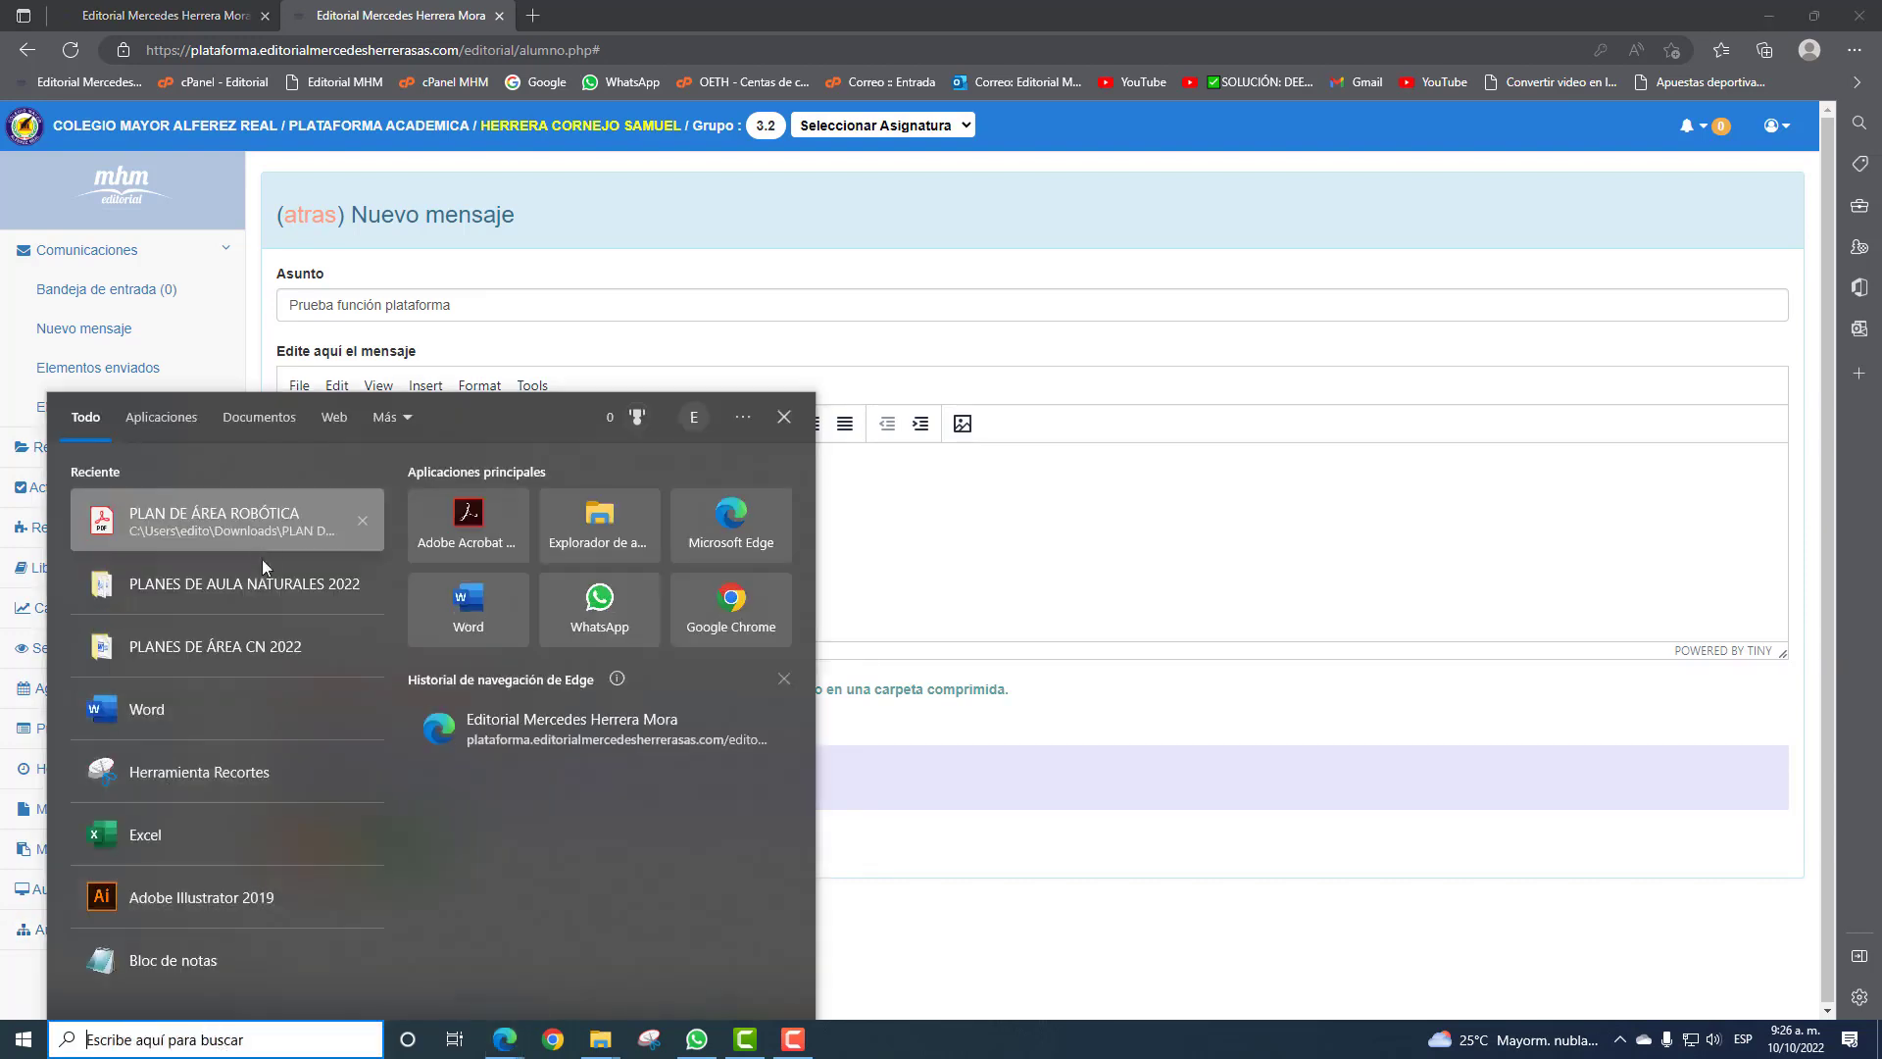
{"action": "left_click", "coordinate": [200, 721]}
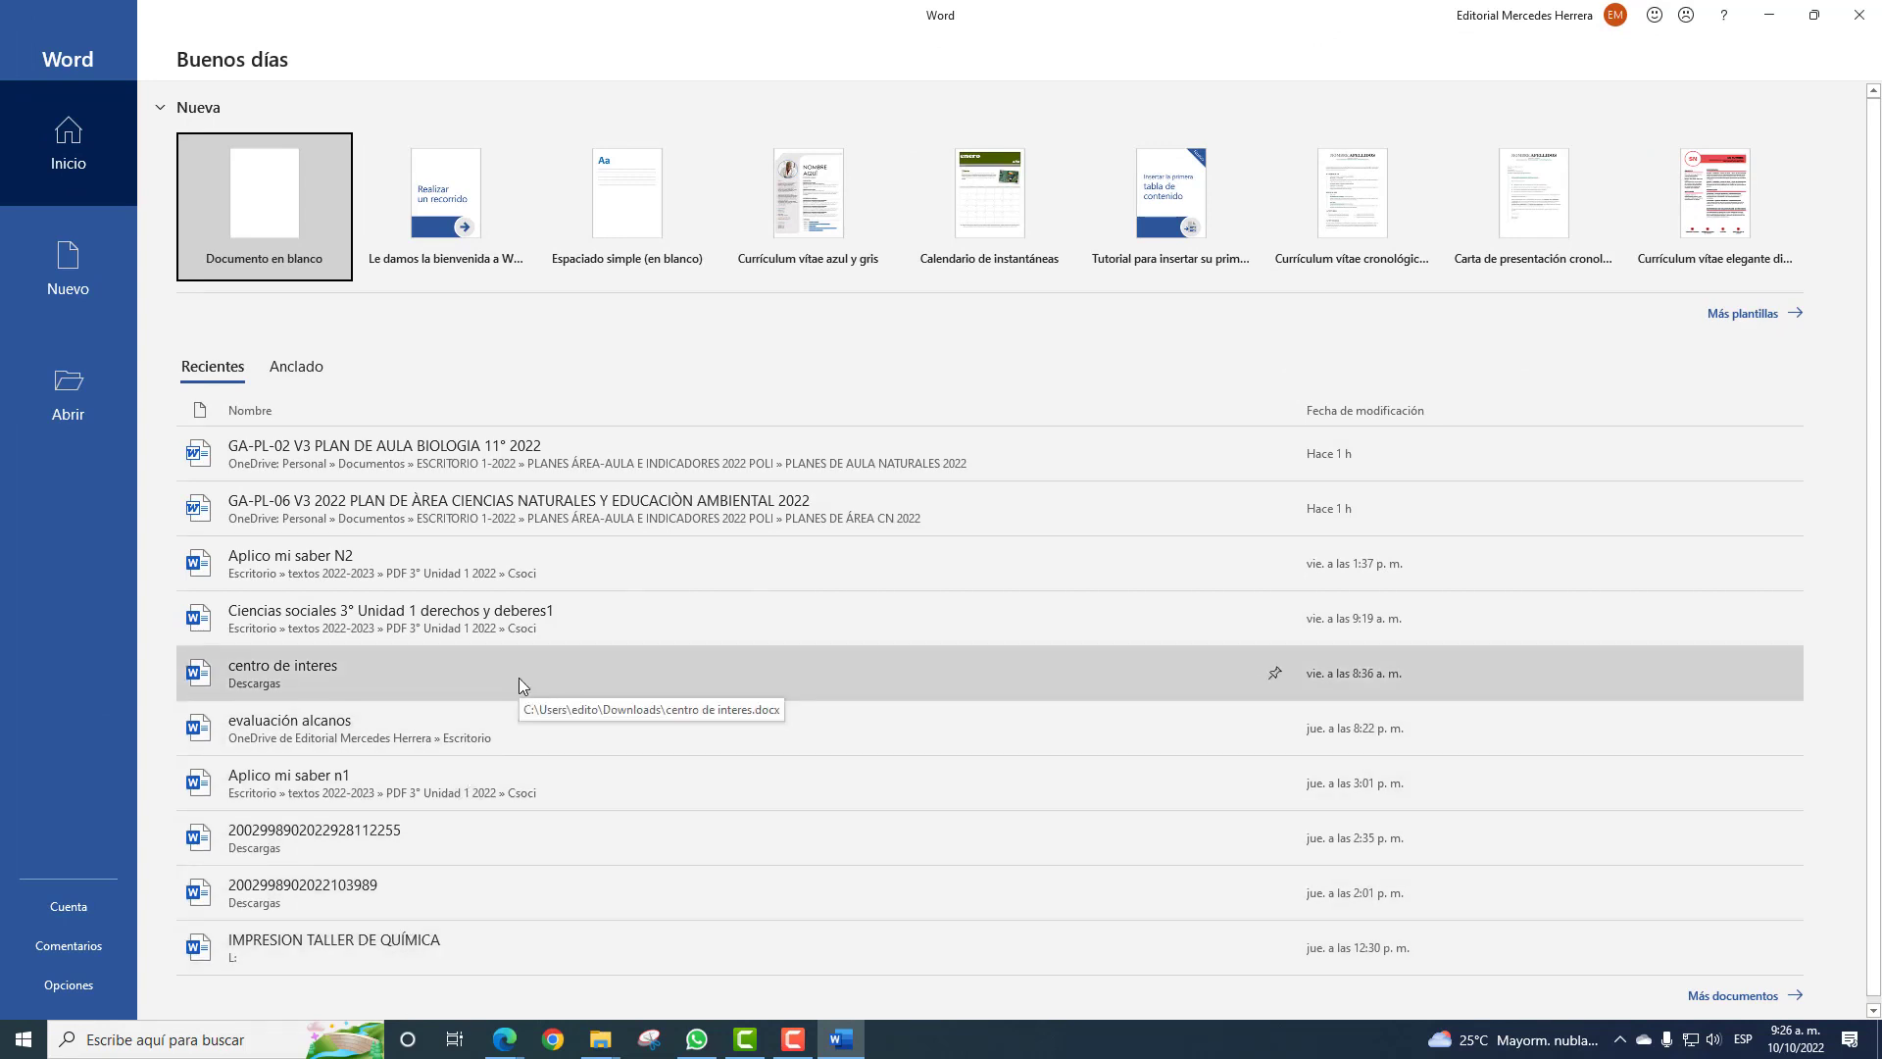
{"action": "scroll", "coordinate": [510, 857], "scroll_direction": "down", "scroll_amount": 1}
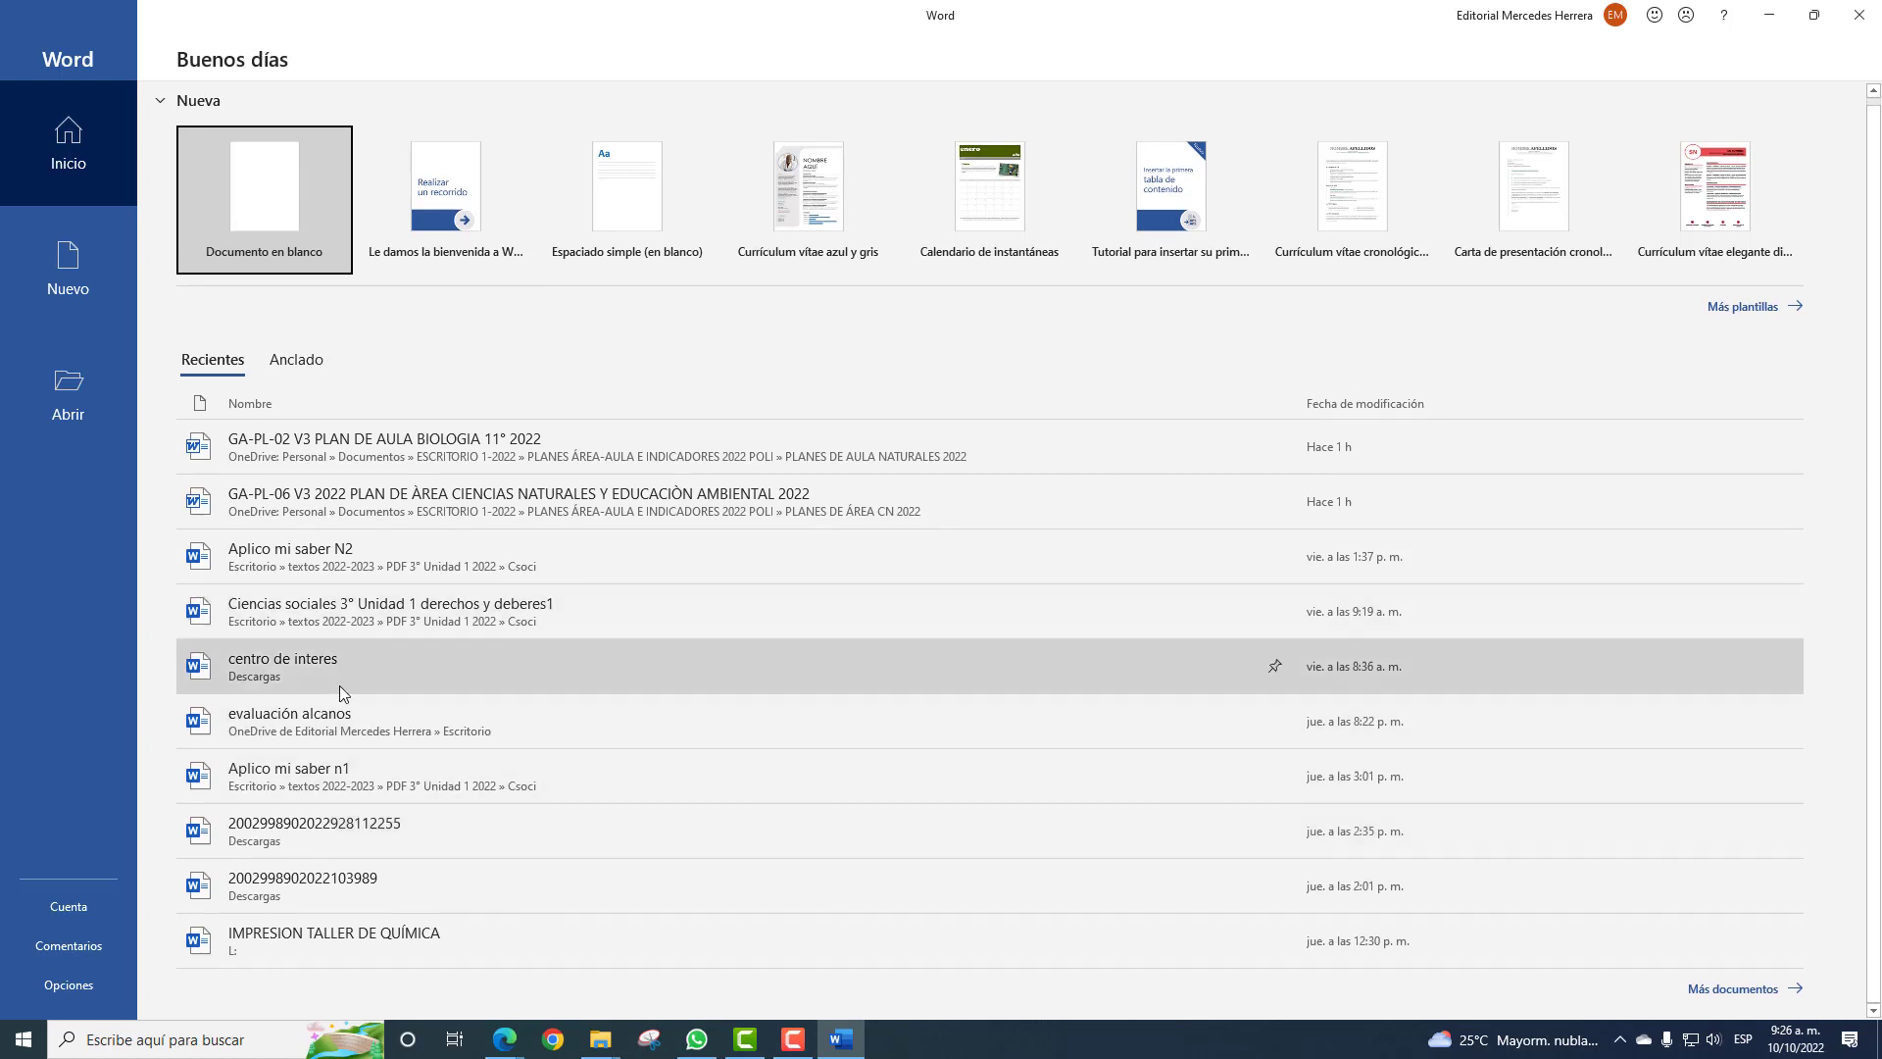
{"action": "left_click", "coordinate": [340, 686]}
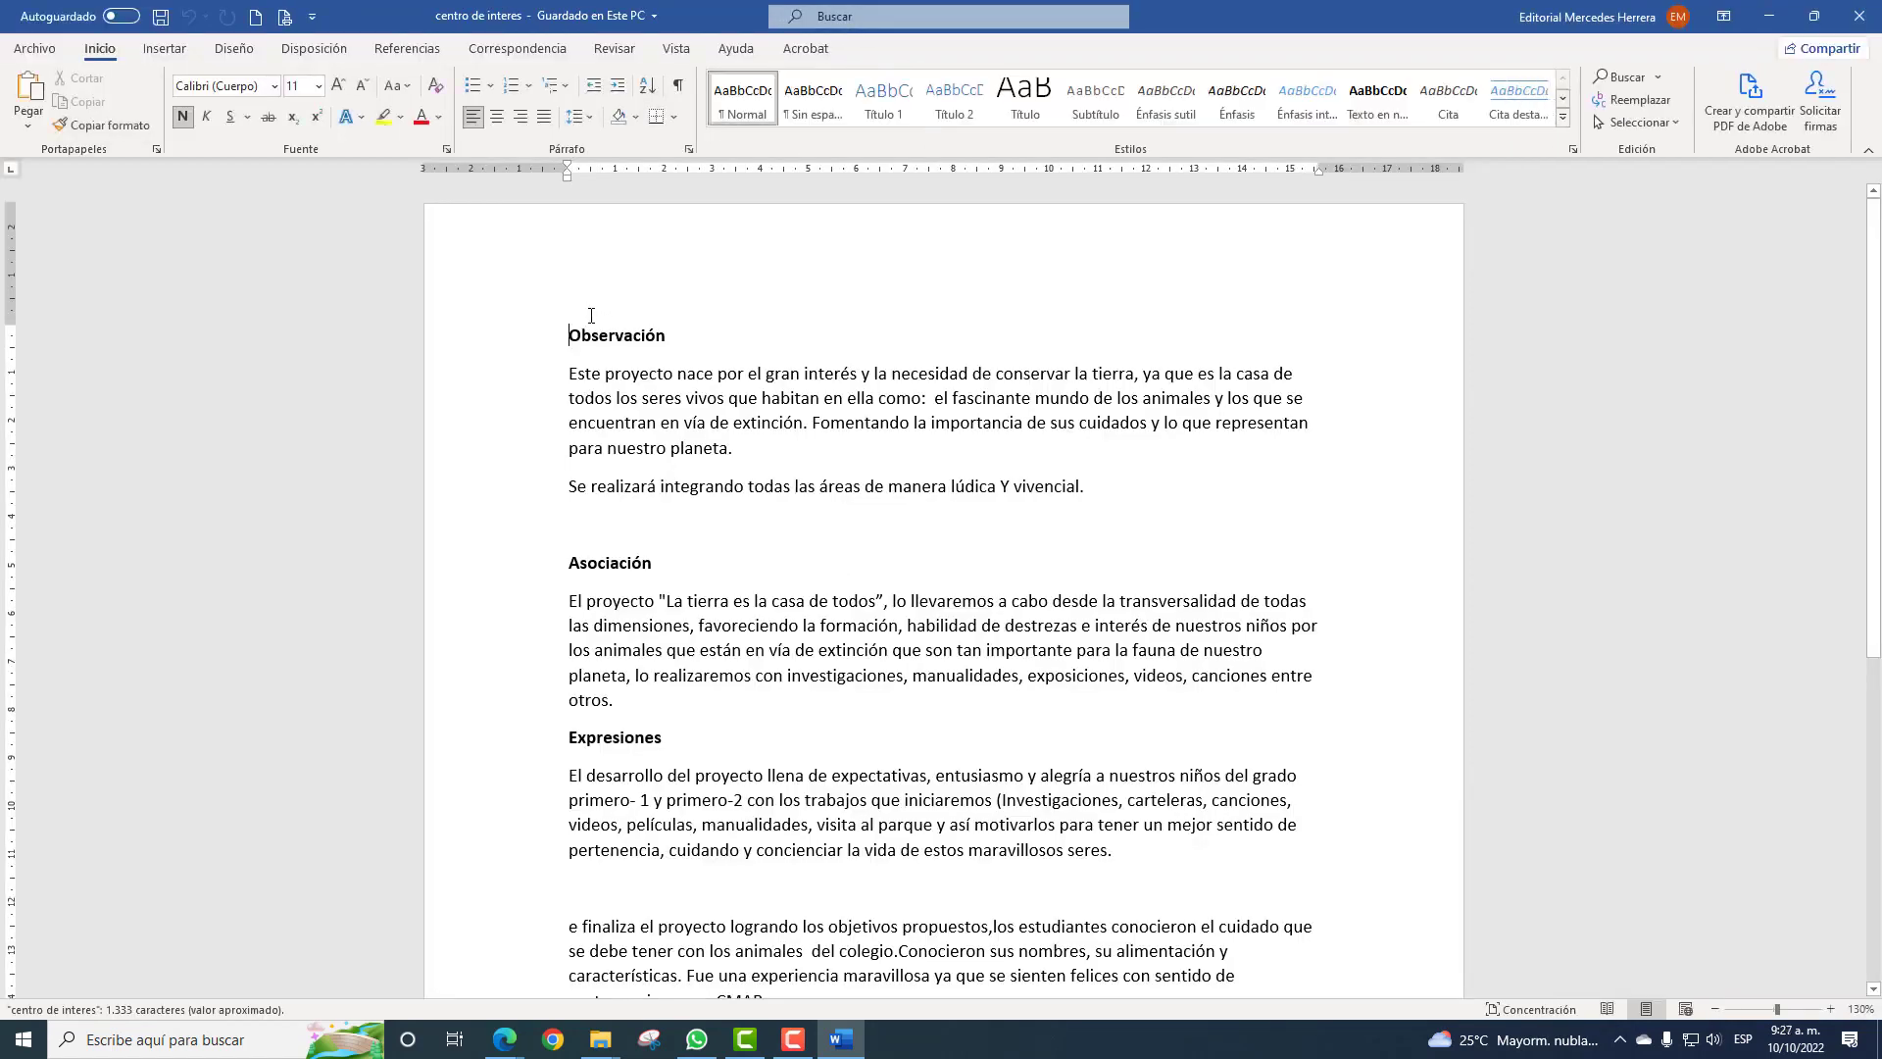
Copy the Observación and Asociación sections from the Word document and paste them into the message body in the browser below the existing line.
{"action": "left_click_drag", "start_coordinate": [579, 337], "coordinate": [615, 702]}
{"action": "left_click_drag", "start_coordinate": [620, 700], "coordinate": [620, 700]}
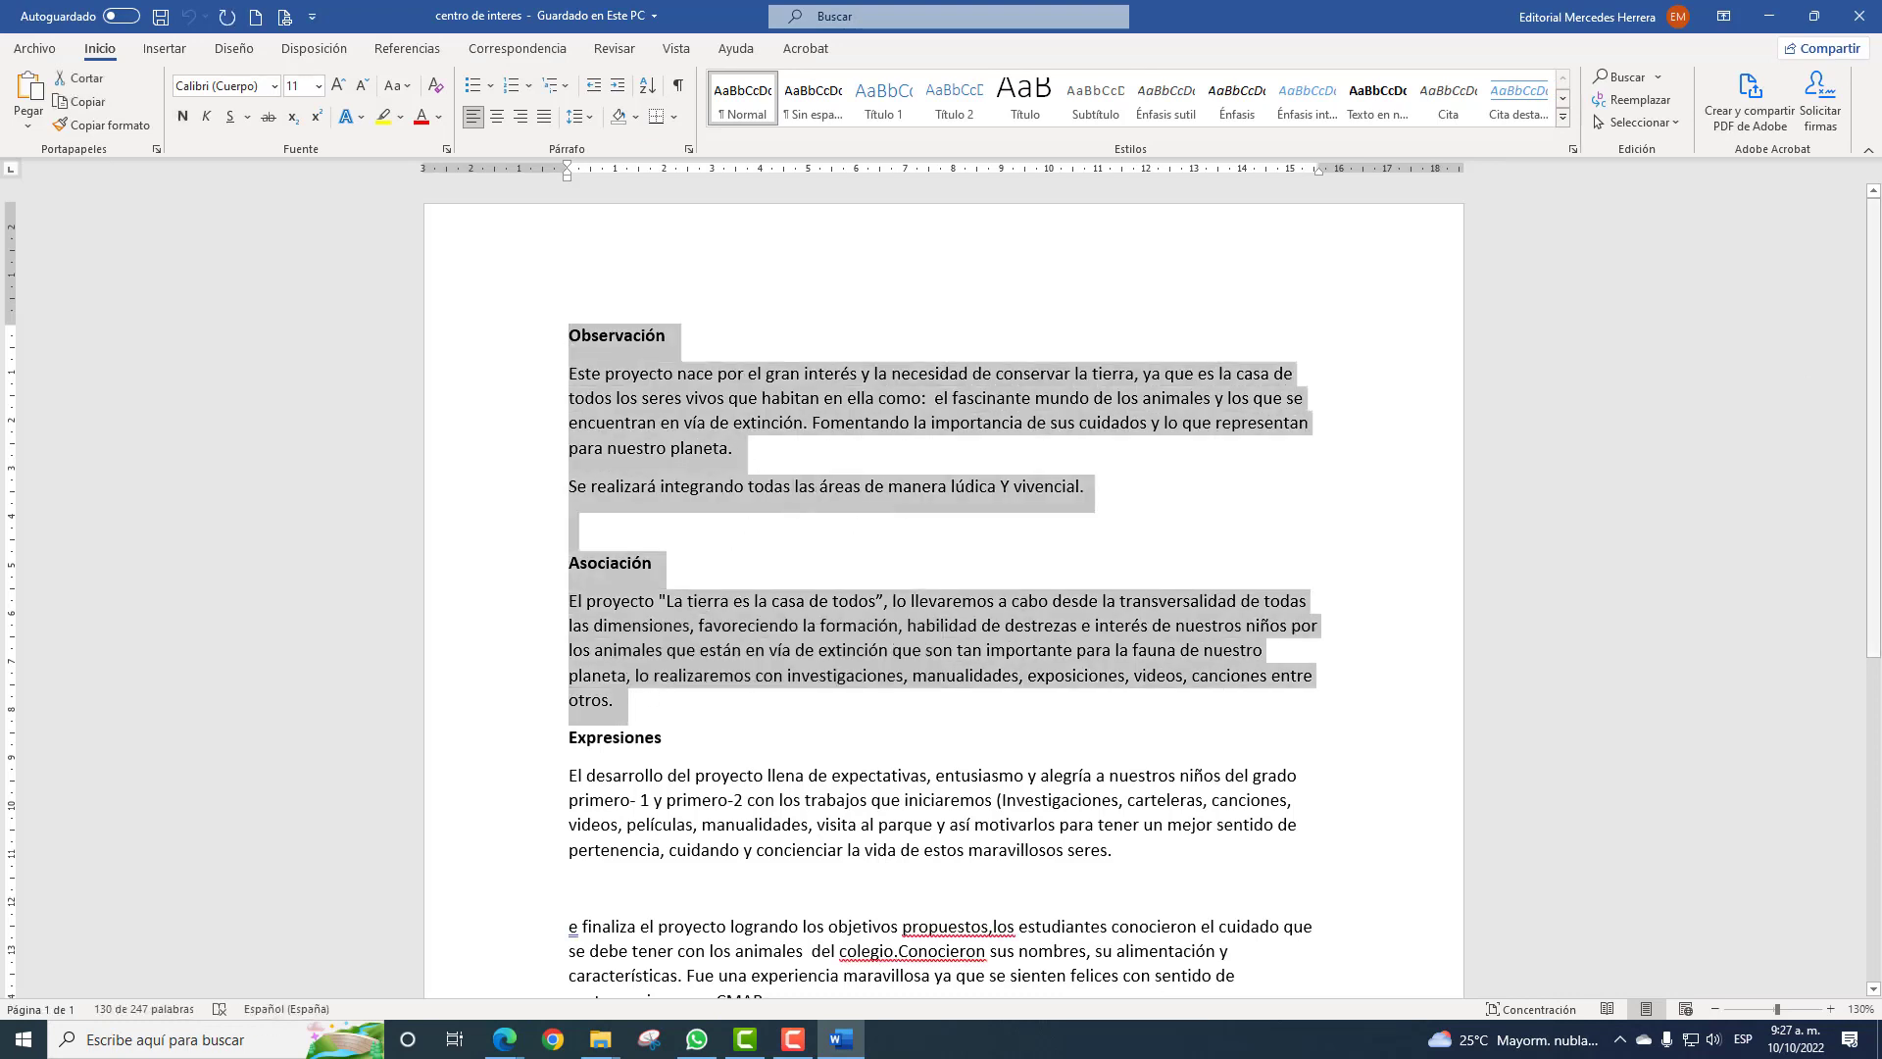
{"action": "left_click", "coordinate": [1761, 15]}
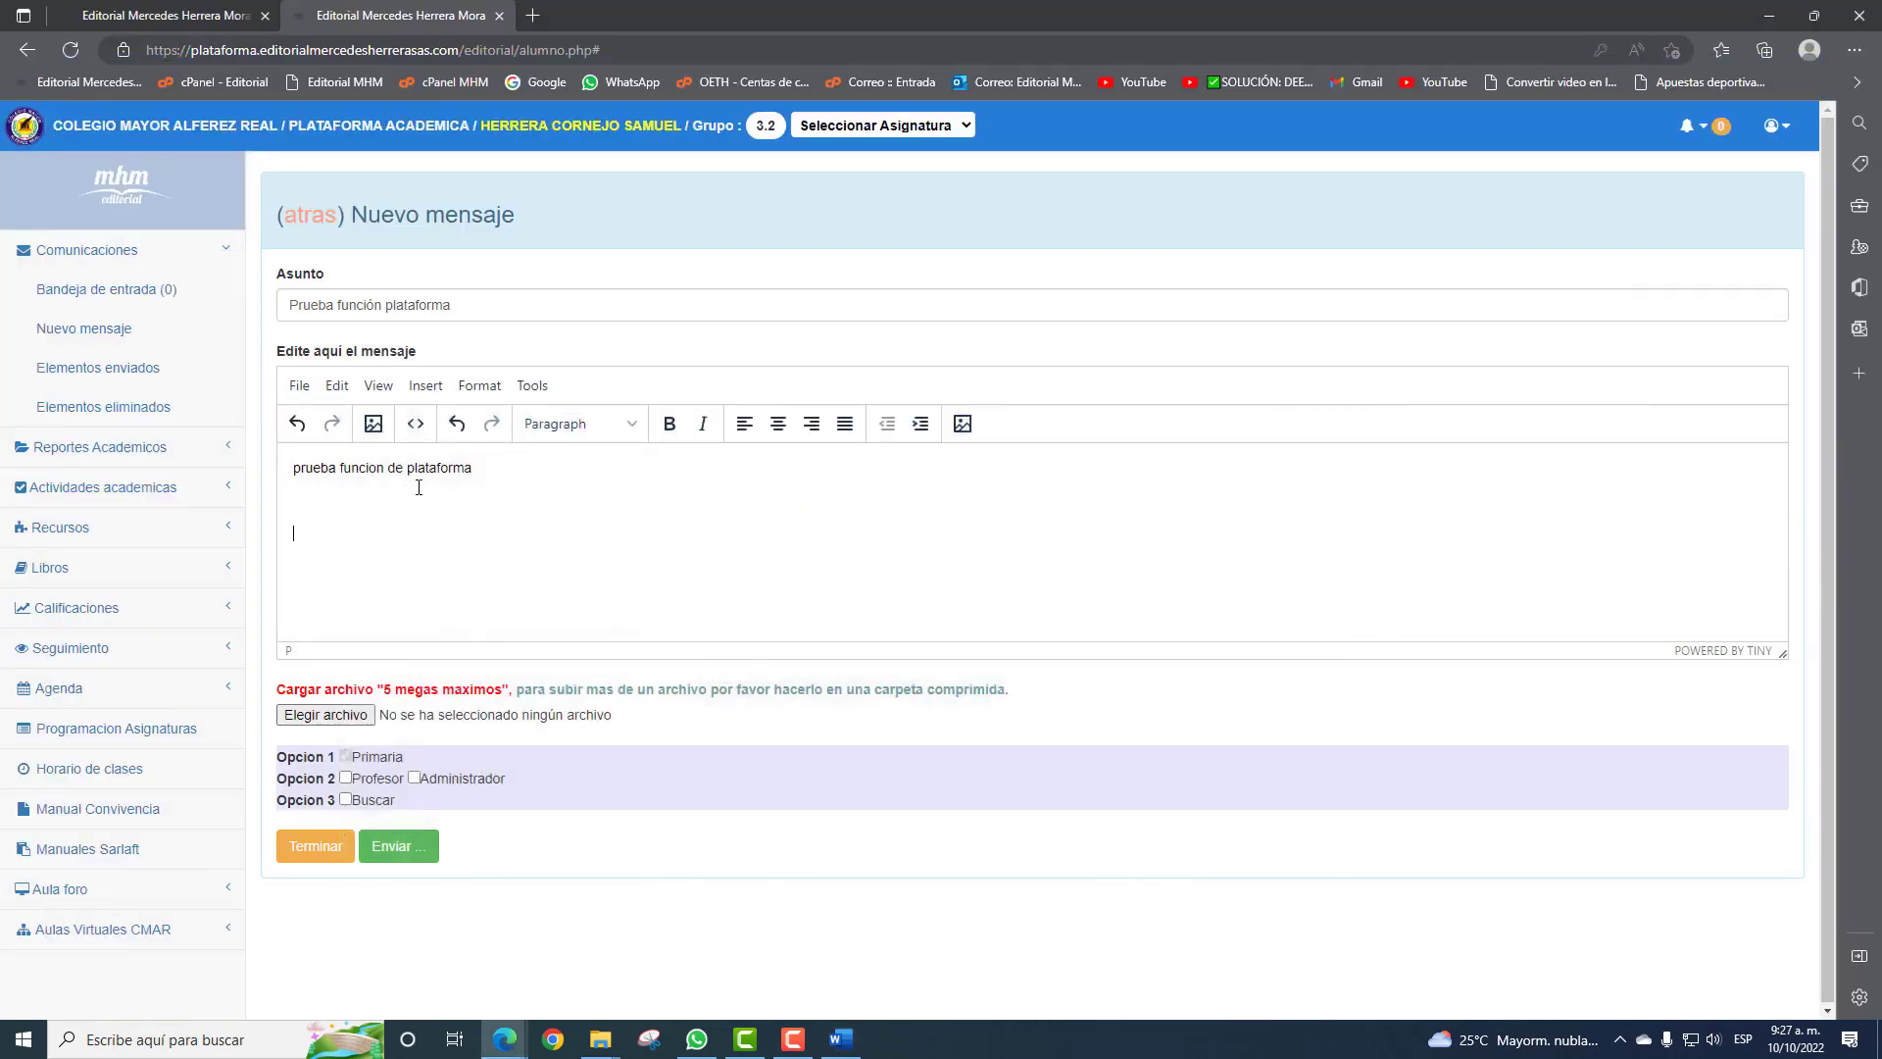
{"action": "key", "text": "ctrl+v"}
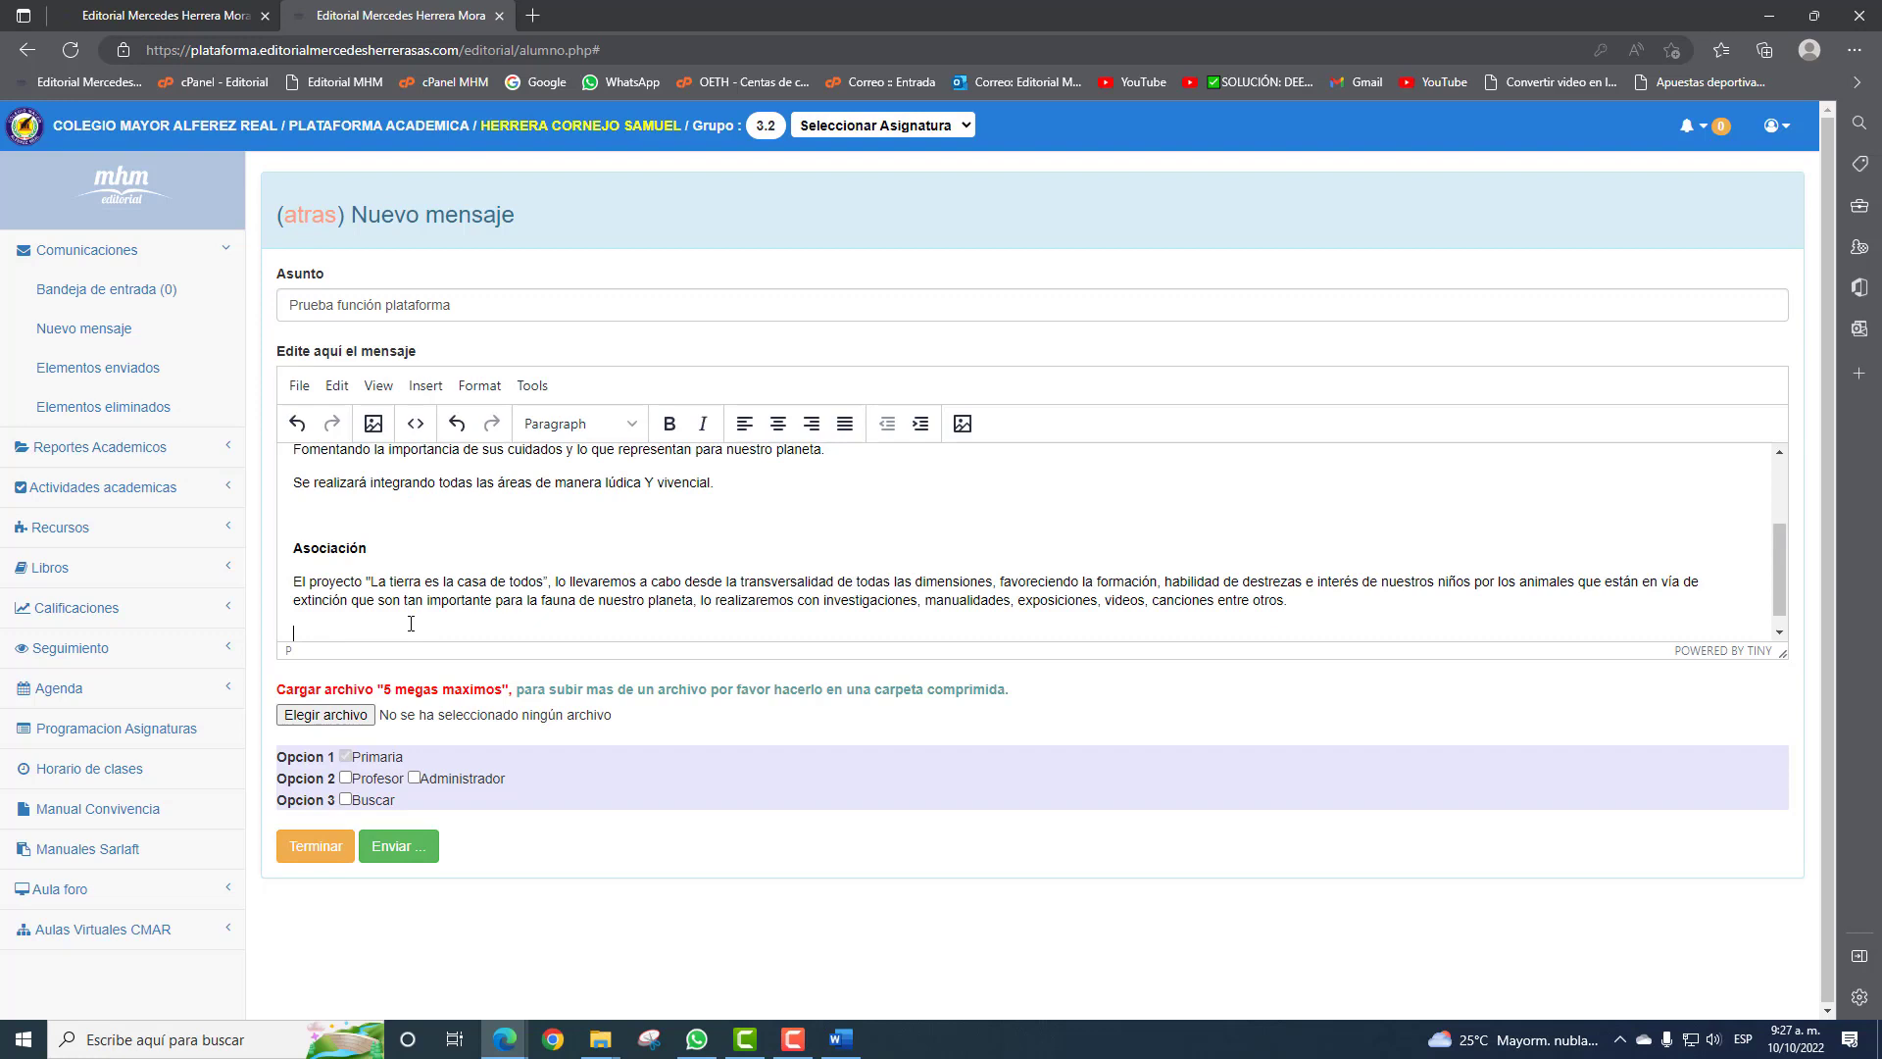
{"action": "scroll", "coordinate": [612, 622], "scroll_direction": "up", "scroll_amount": 2}
{"action": "scroll", "coordinate": [612, 608], "scroll_direction": "down", "scroll_amount": 2}
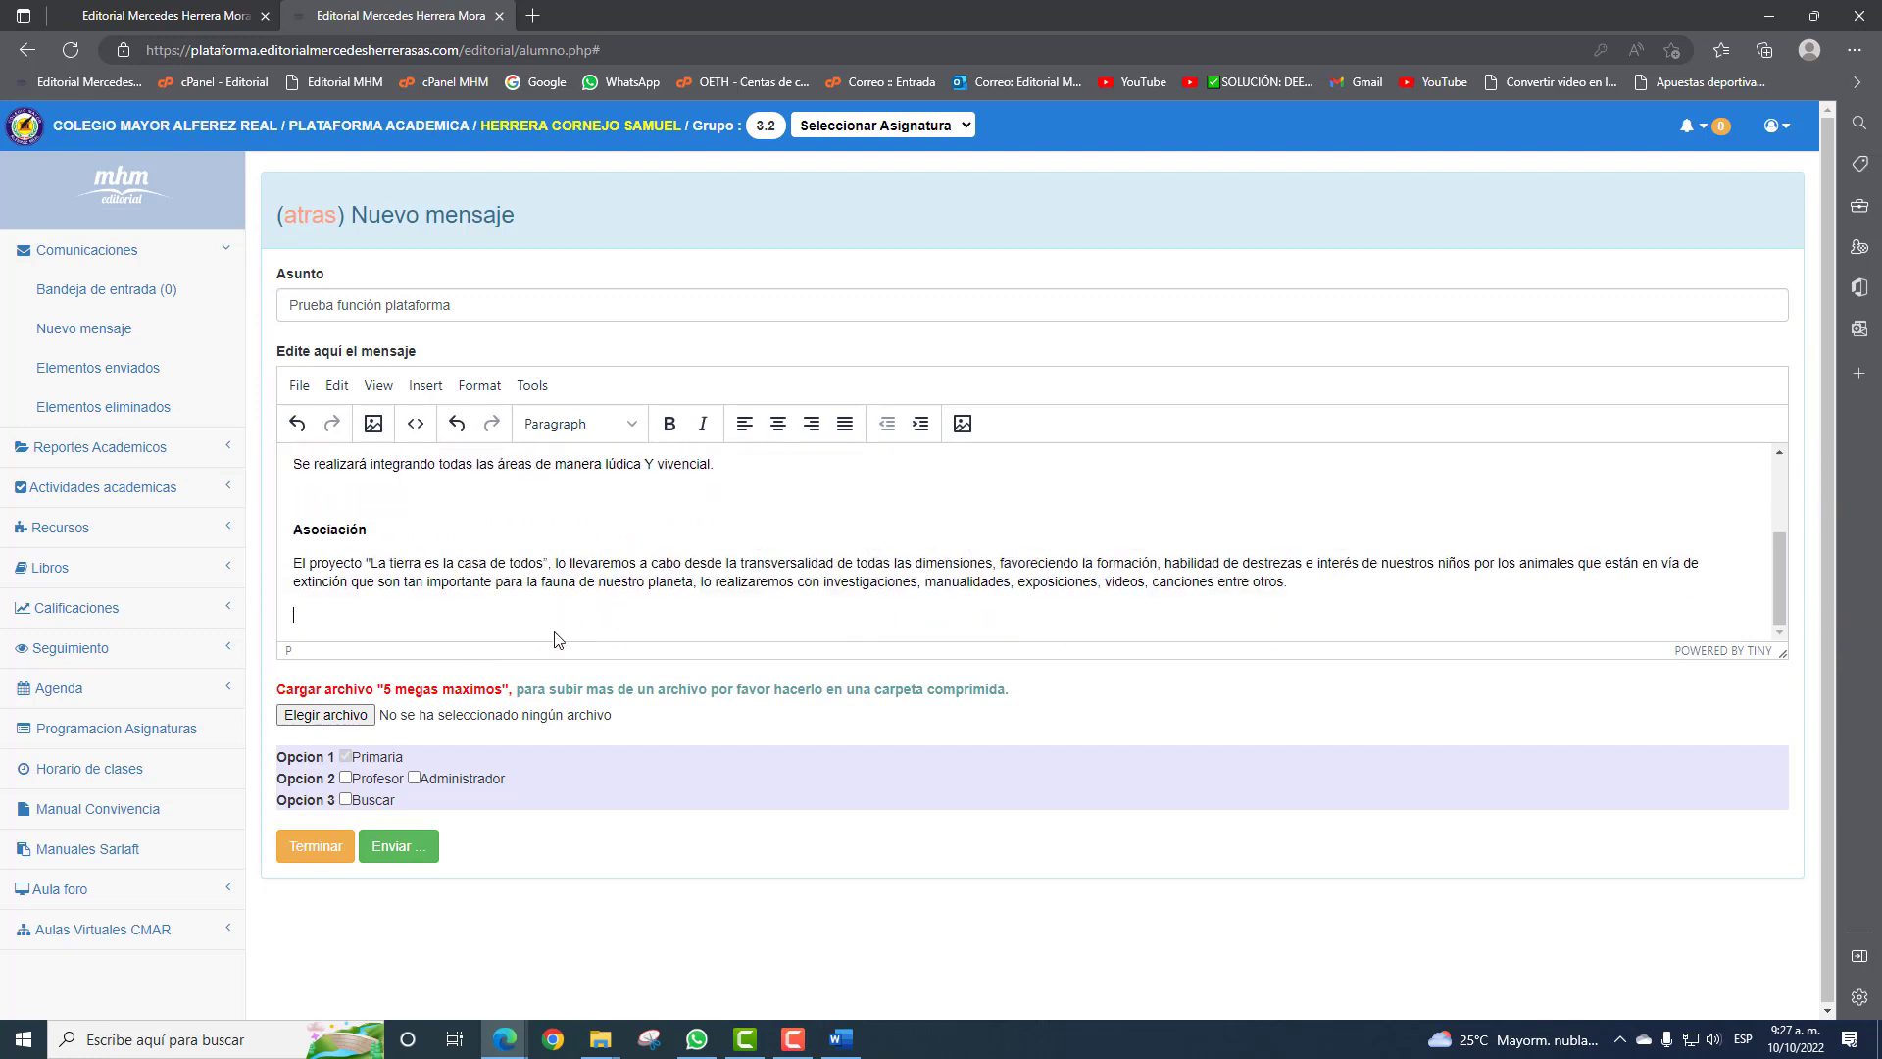
Remove the empty line at the end of the message body and clear the formatting of all its text.
{"action": "left_click", "coordinate": [299, 589]}
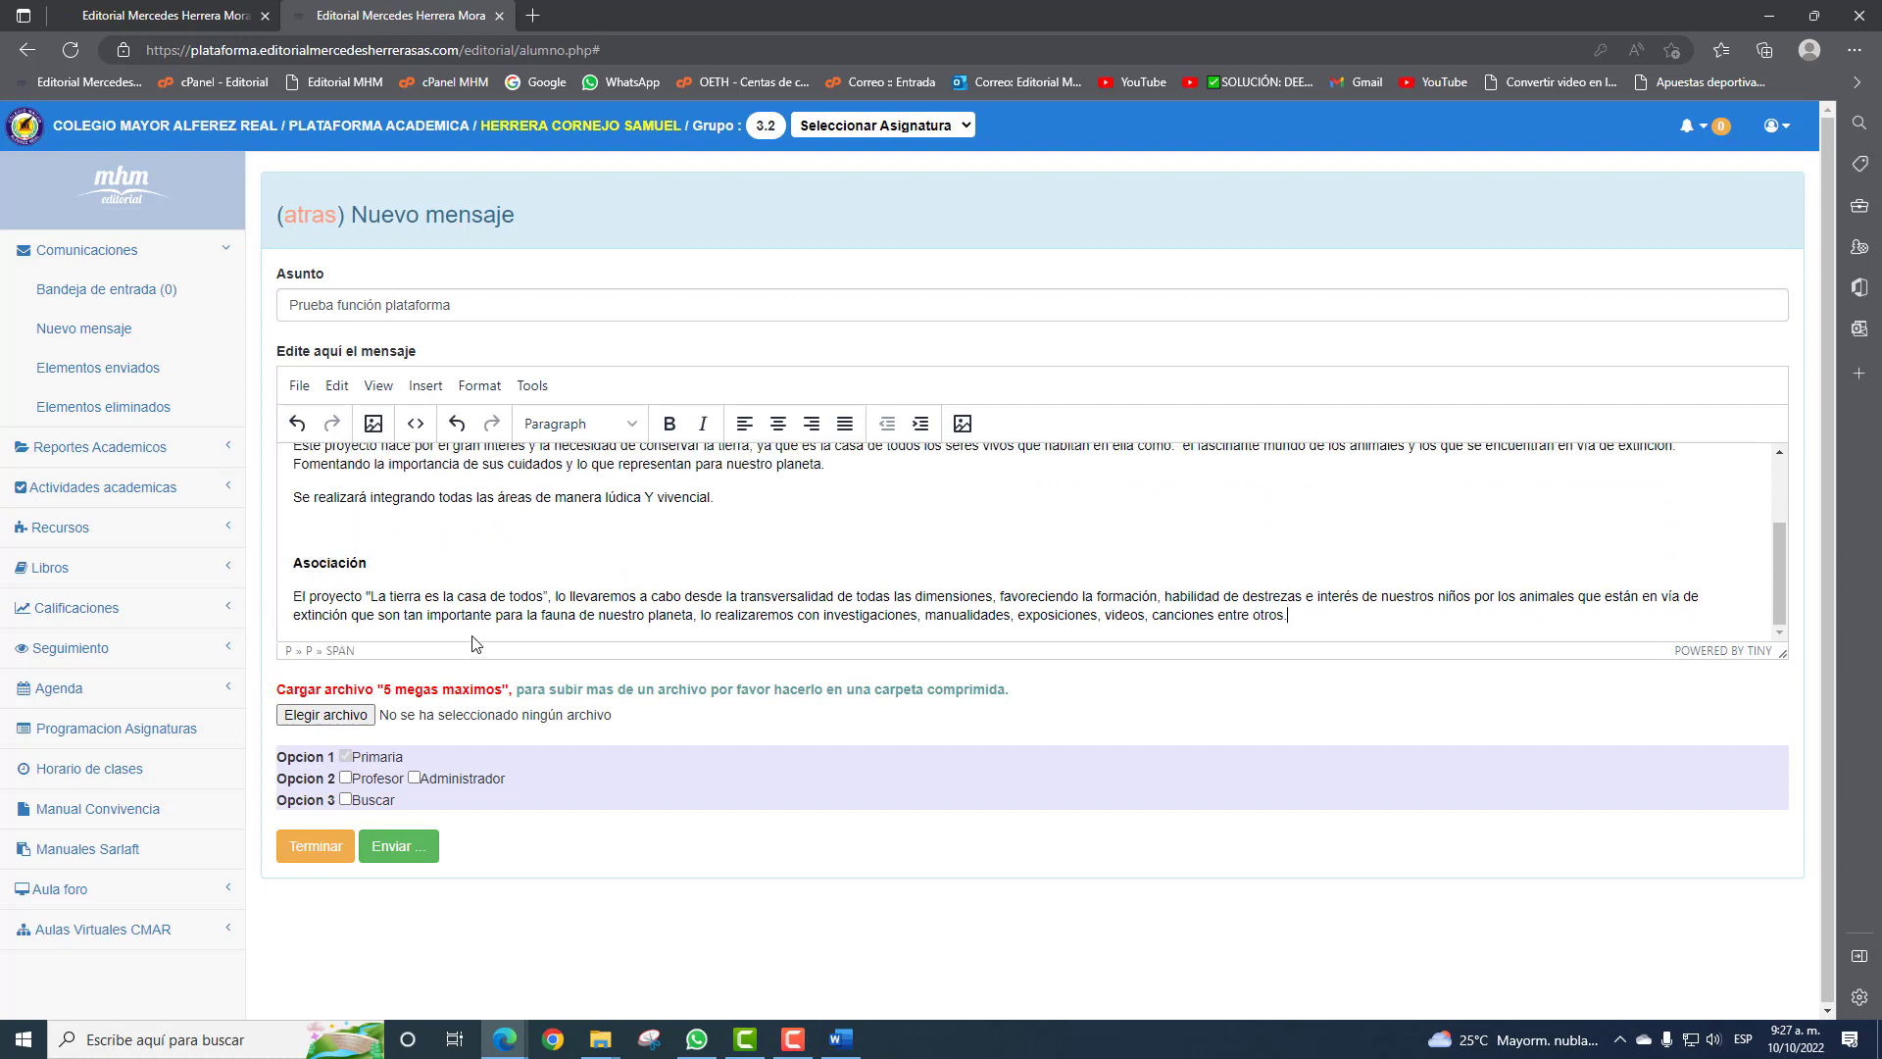
{"action": "scroll", "coordinate": [478, 637], "scroll_direction": "up", "scroll_amount": 1}
{"action": "left_click_drag", "start_coordinate": [1306, 616], "coordinate": [264, 412]}
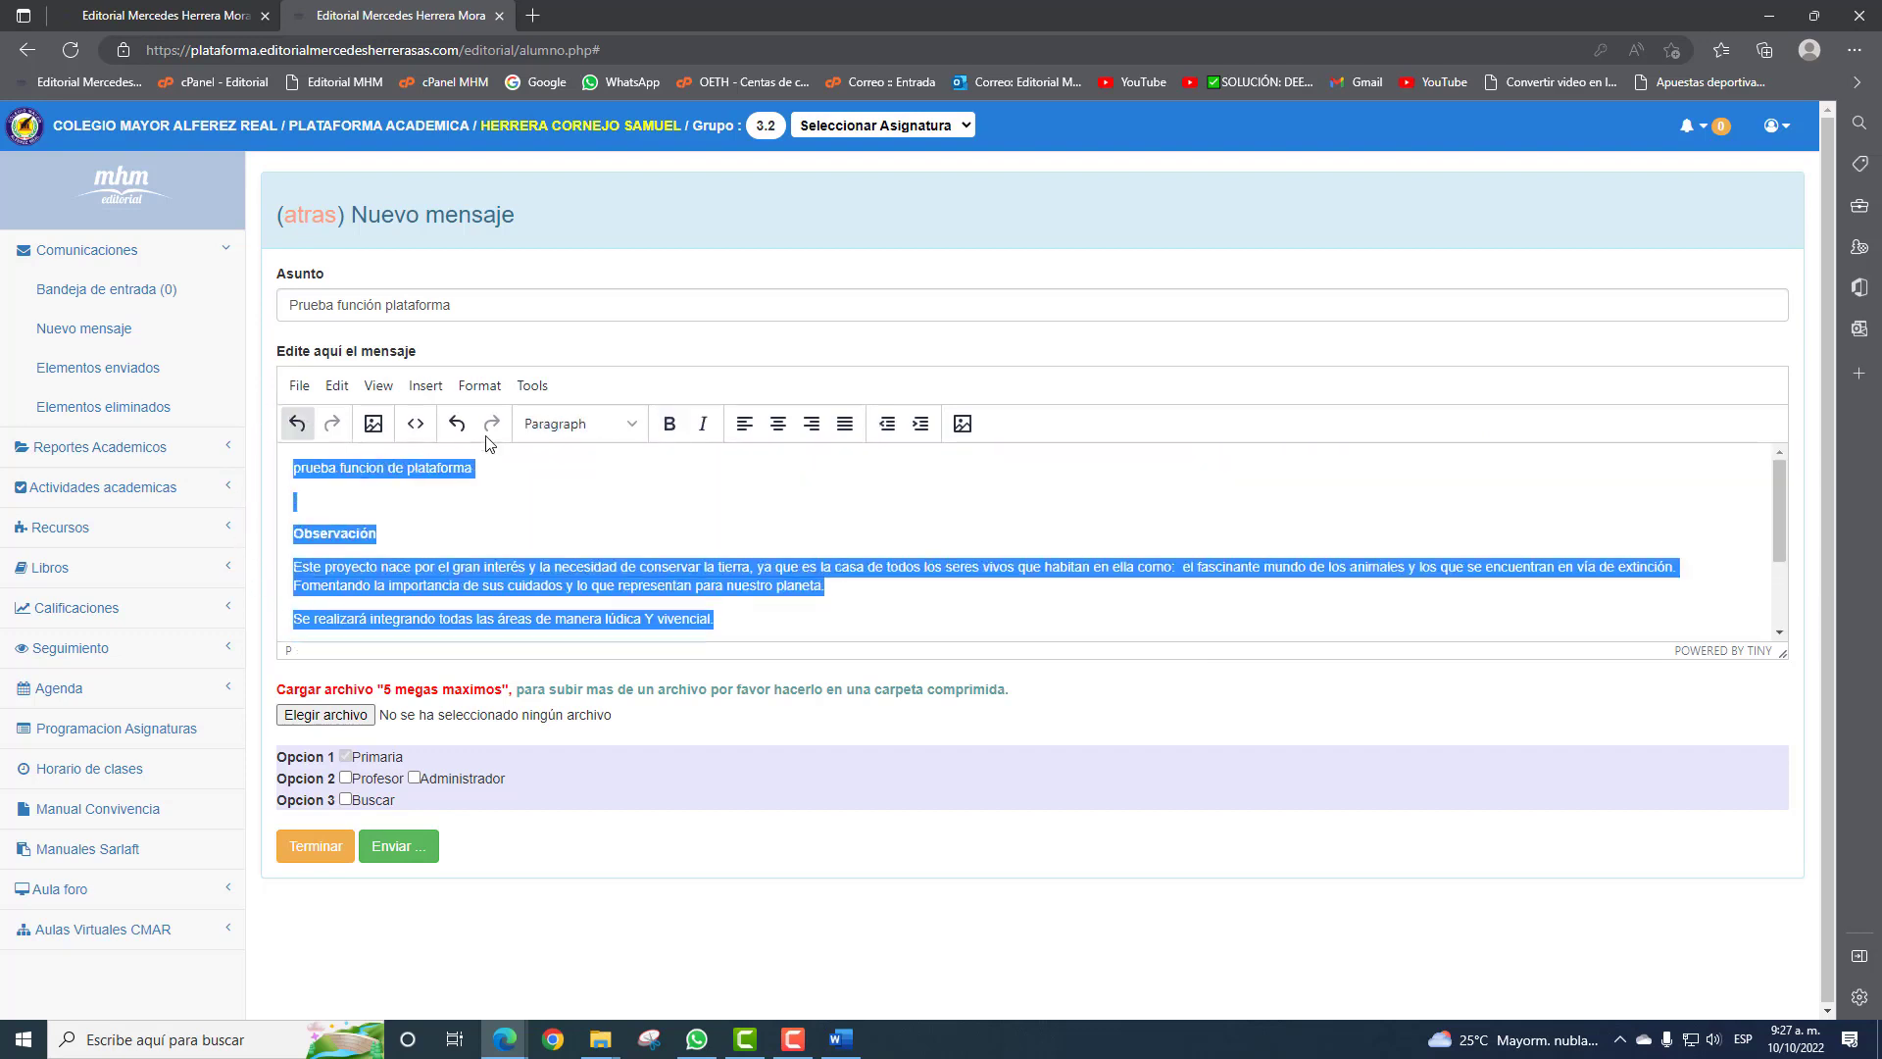
{"action": "left_click", "coordinate": [480, 388]}
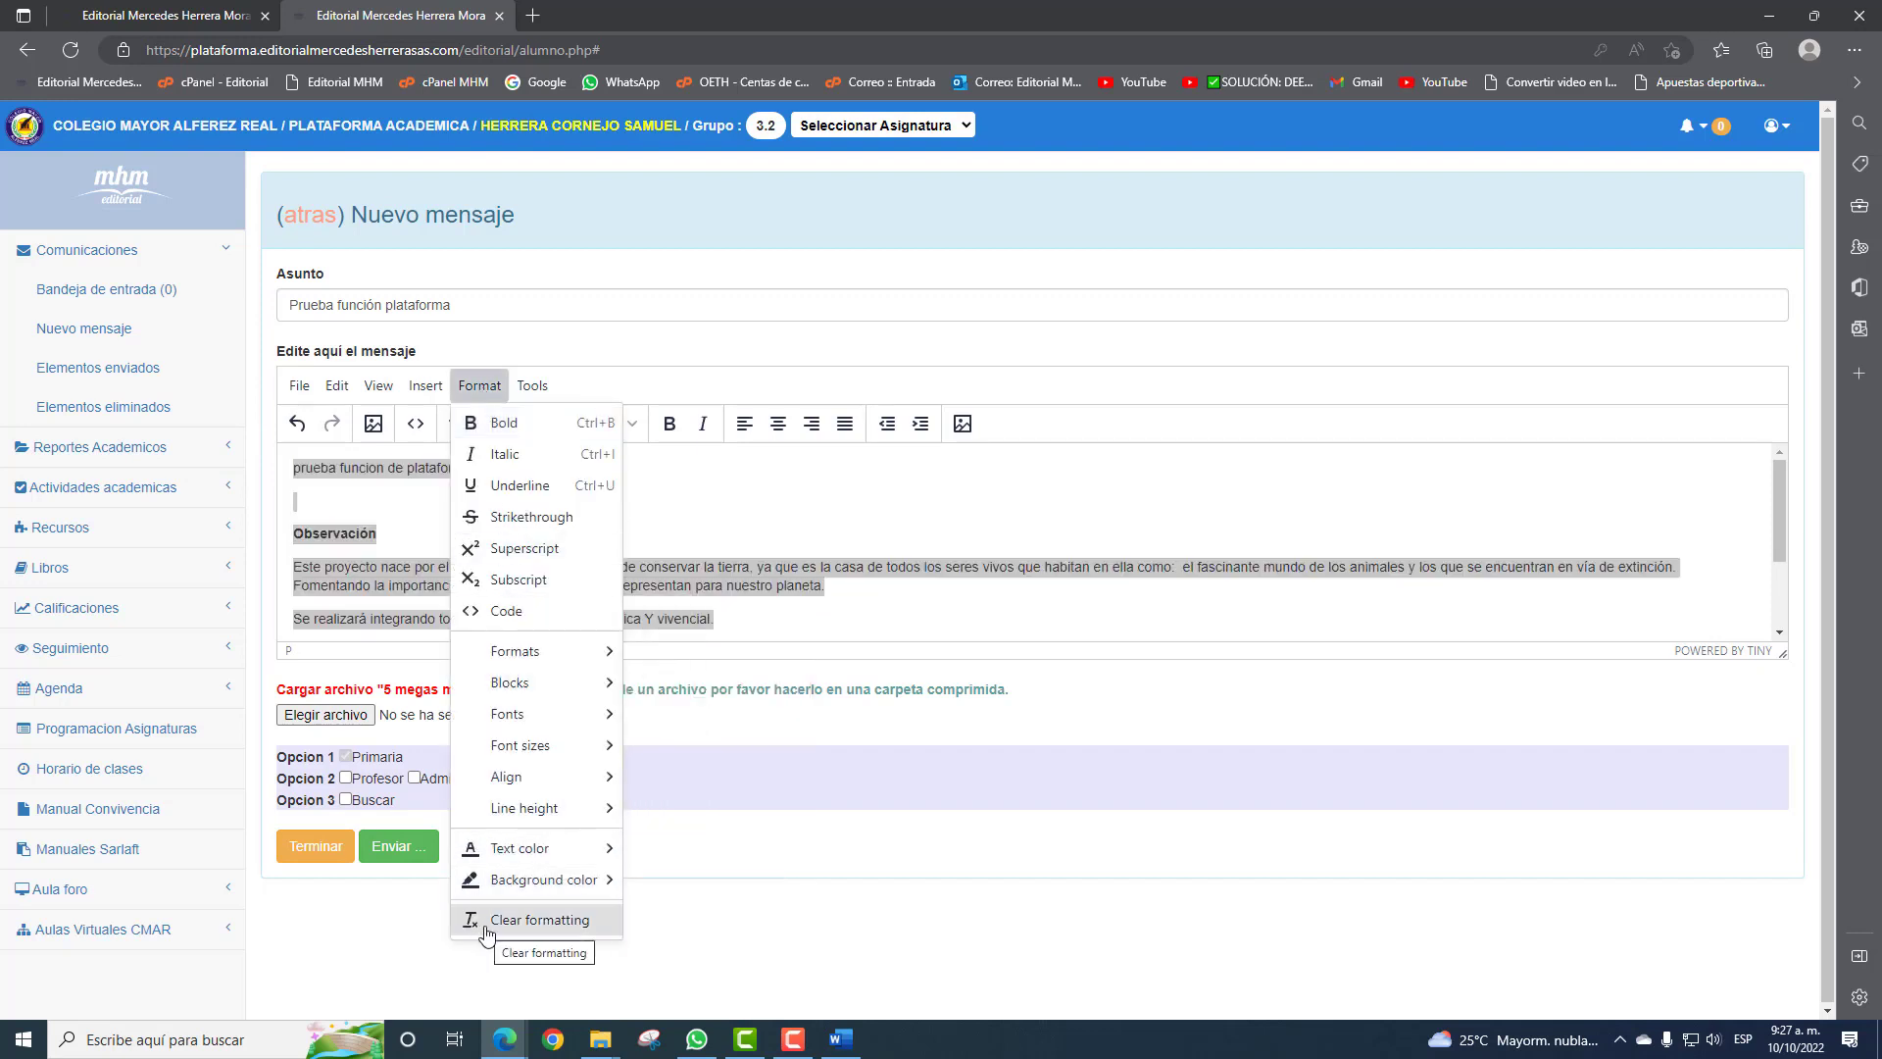
{"action": "left_click", "coordinate": [487, 932]}
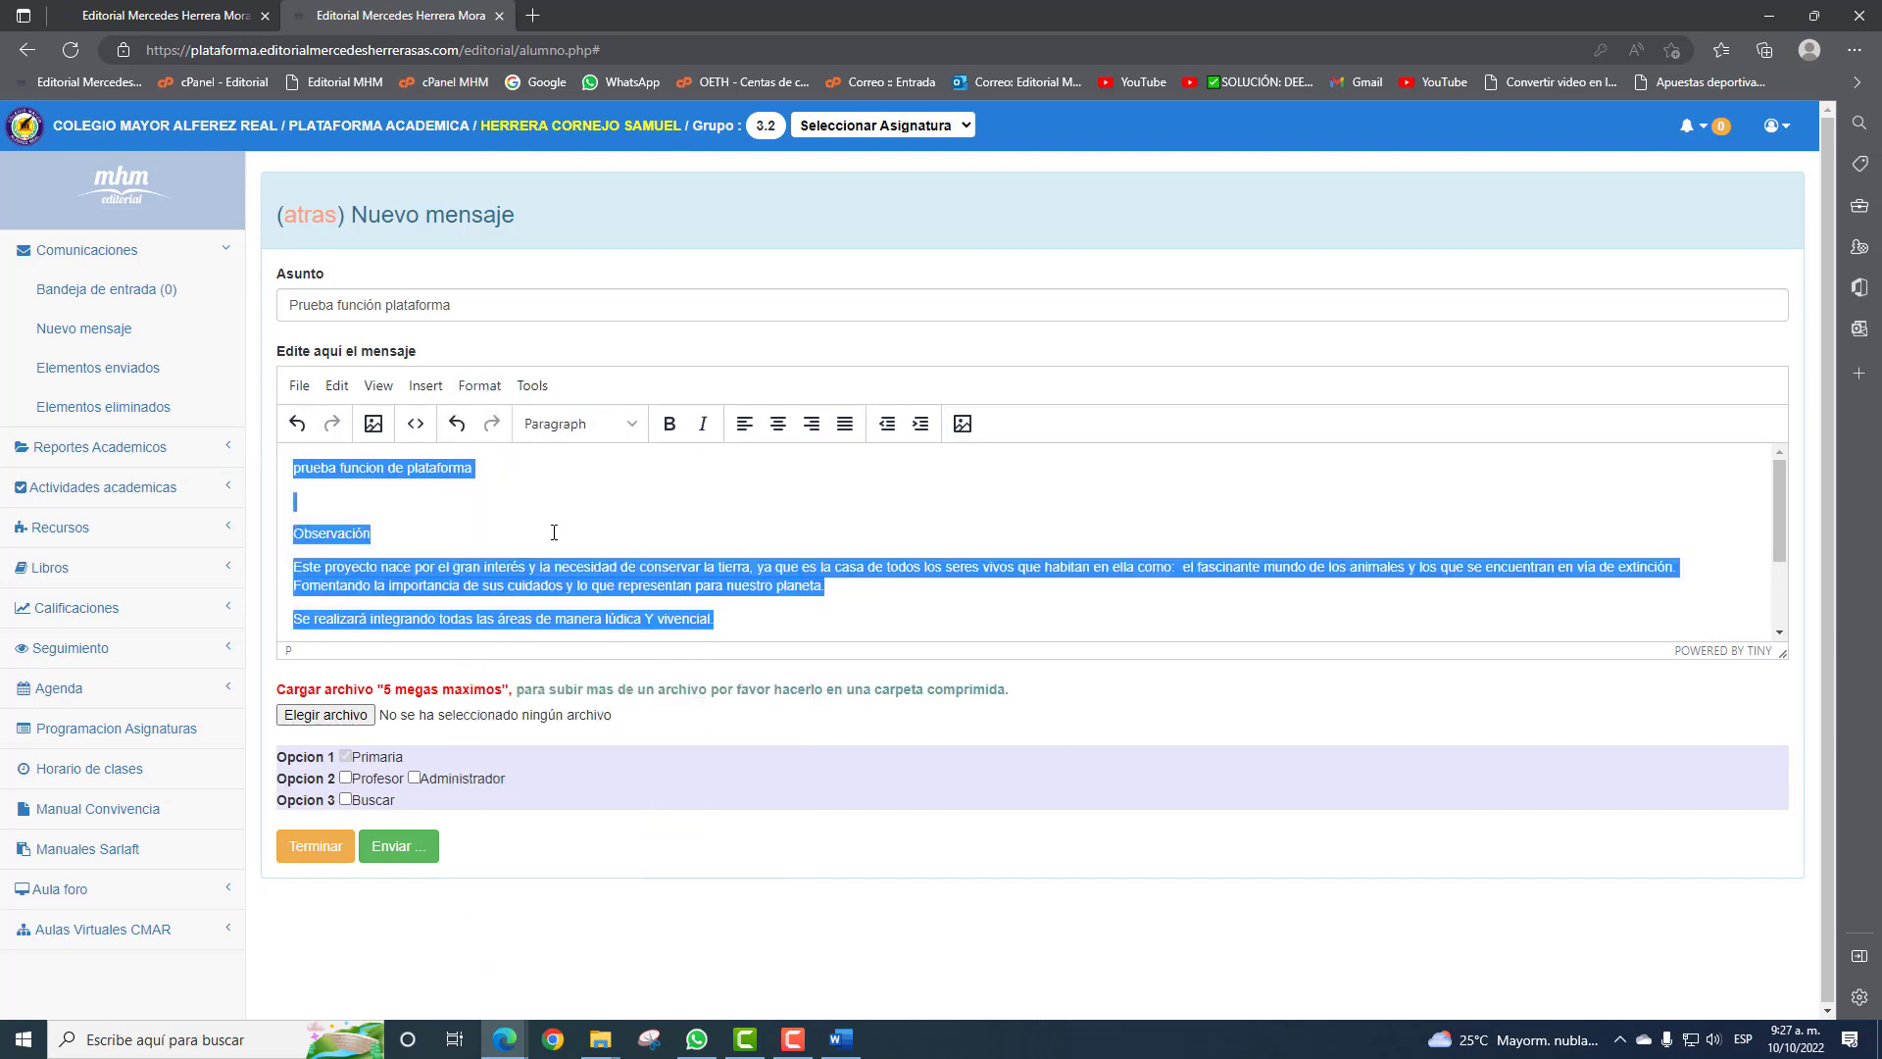
{"action": "scroll", "coordinate": [554, 532], "scroll_direction": "down", "scroll_amount": 2}
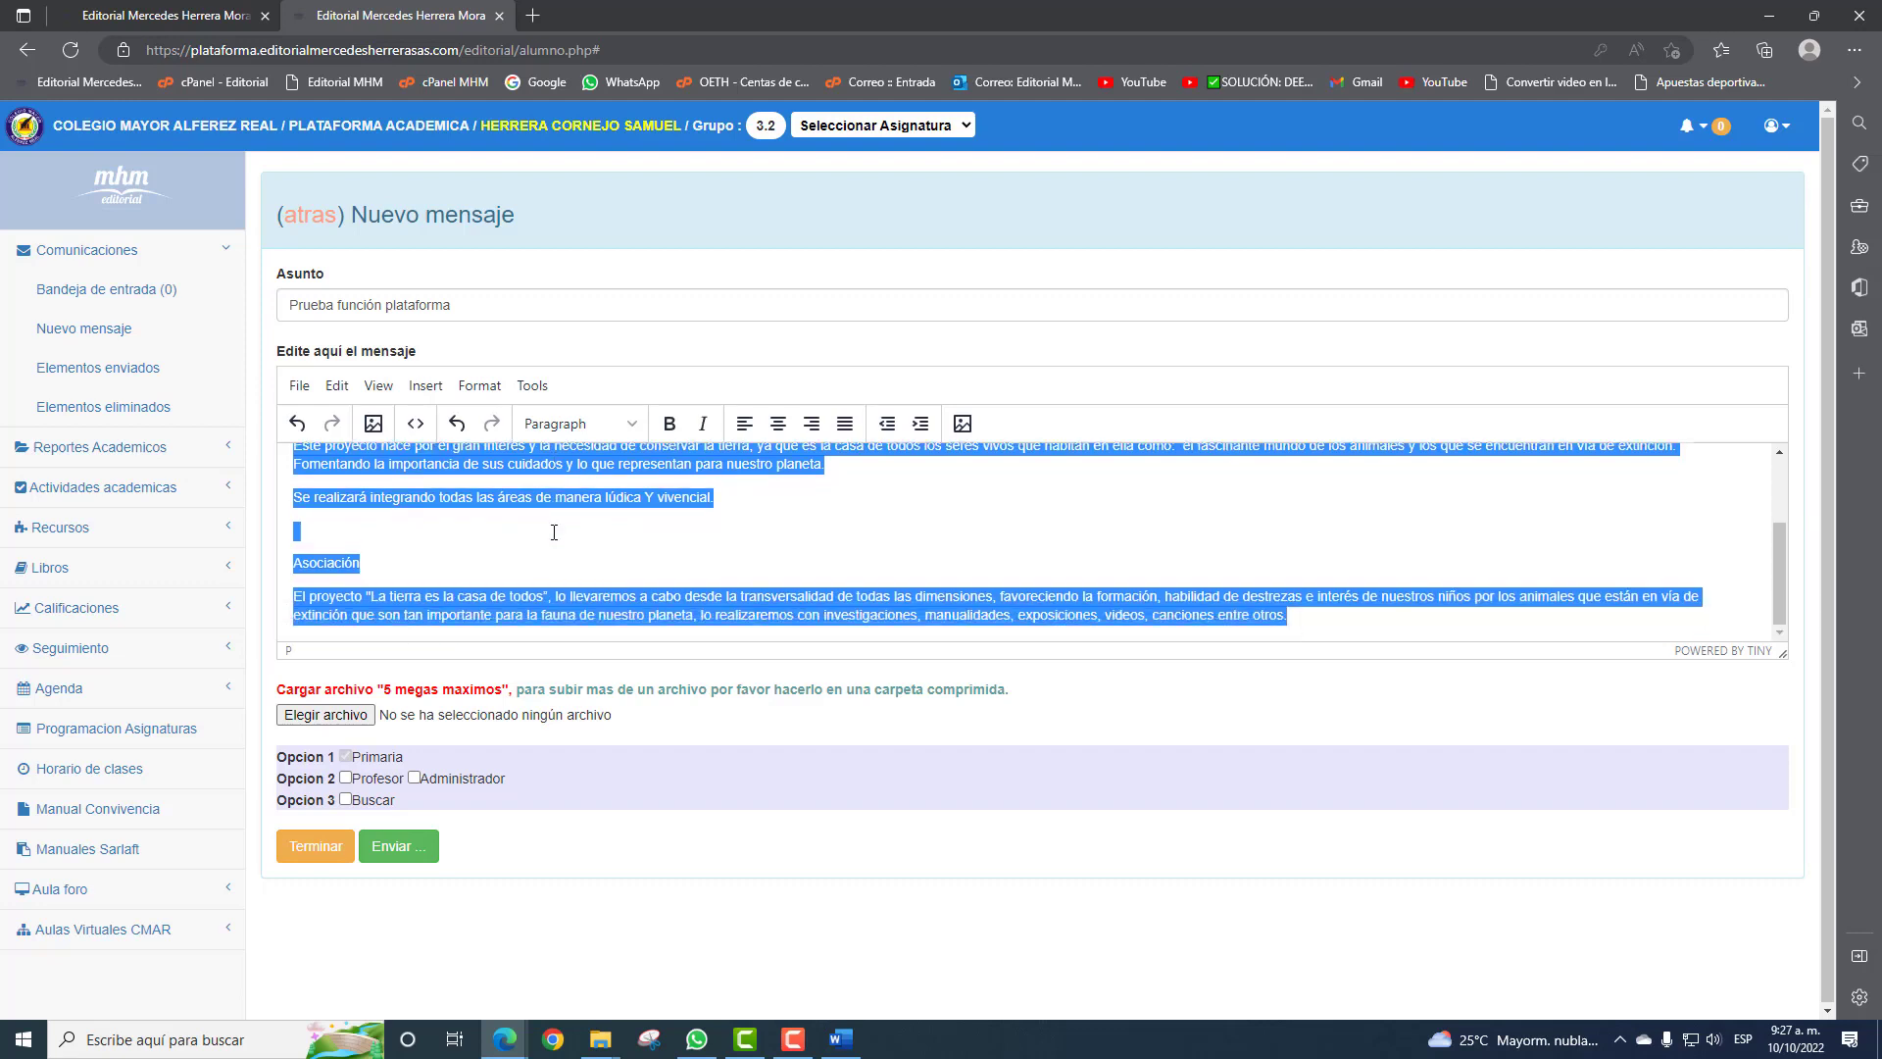
{"action": "left_click", "coordinate": [813, 544]}
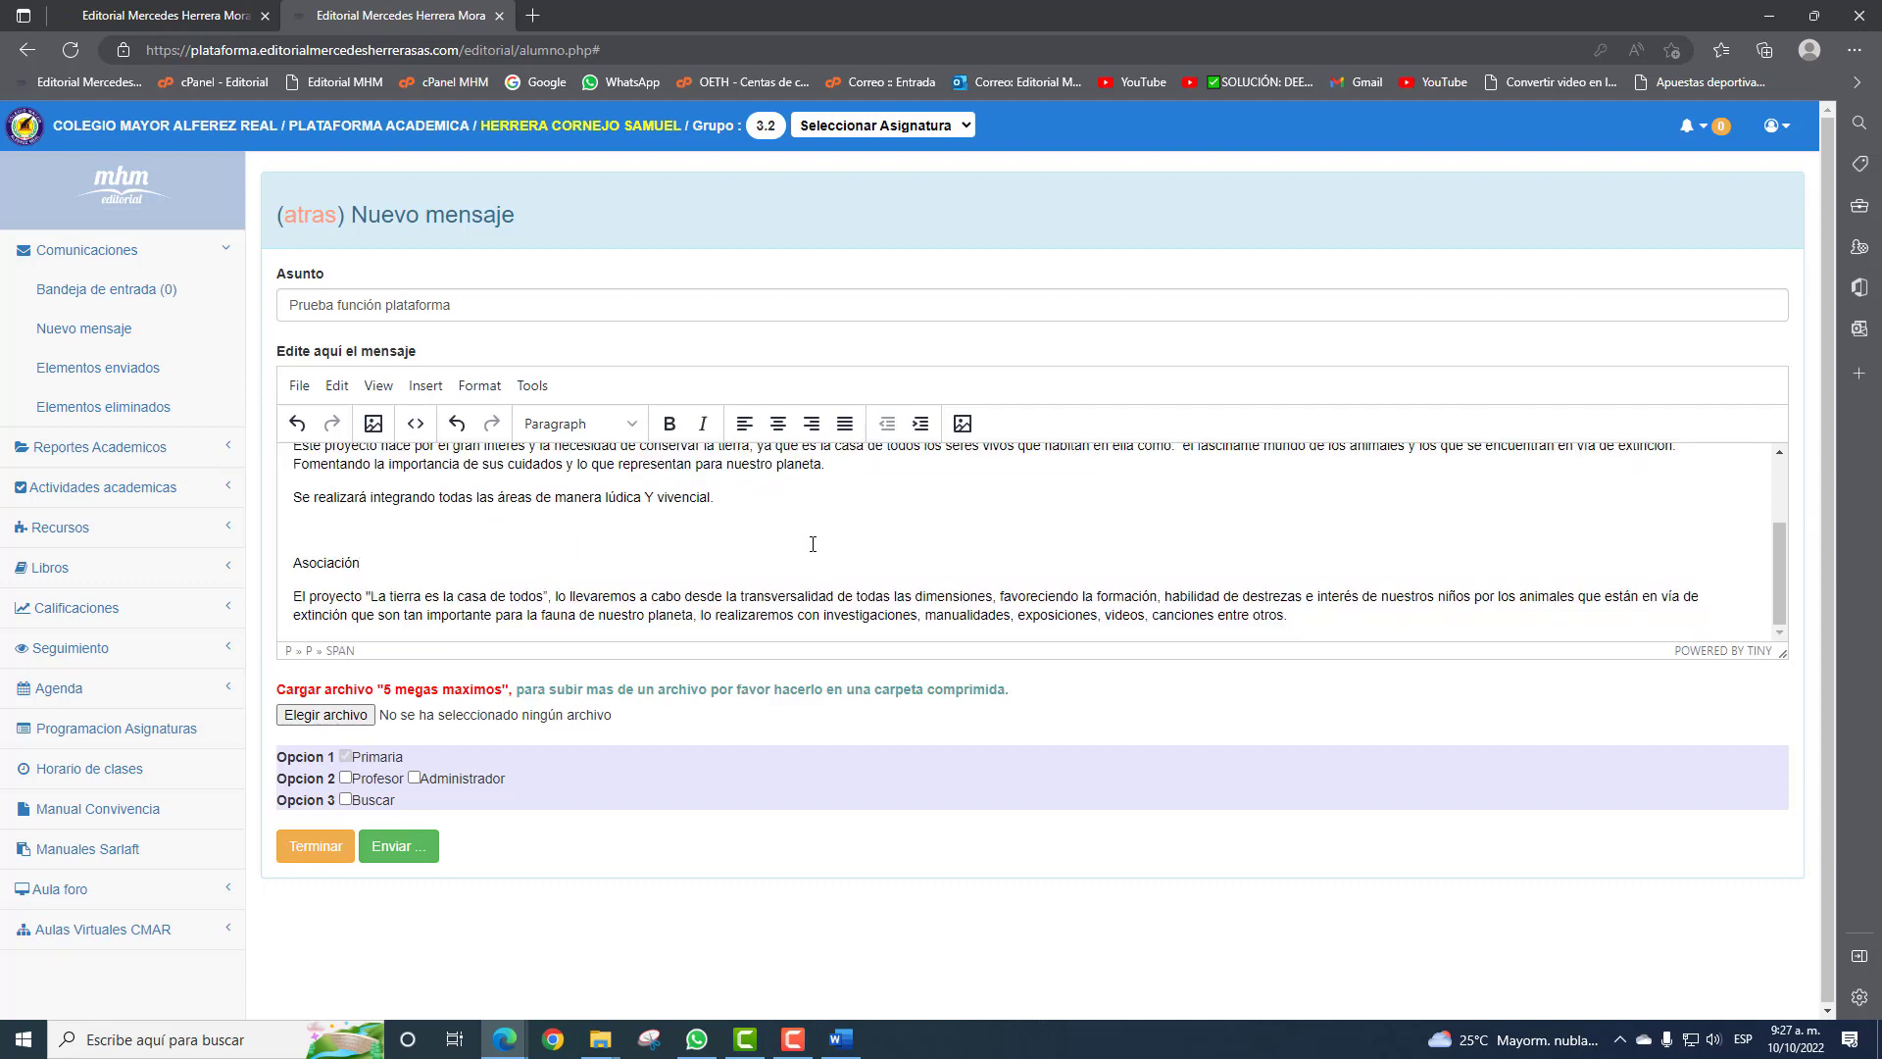
{"action": "scroll", "coordinate": [483, 516], "scroll_direction": "up", "scroll_amount": 2}
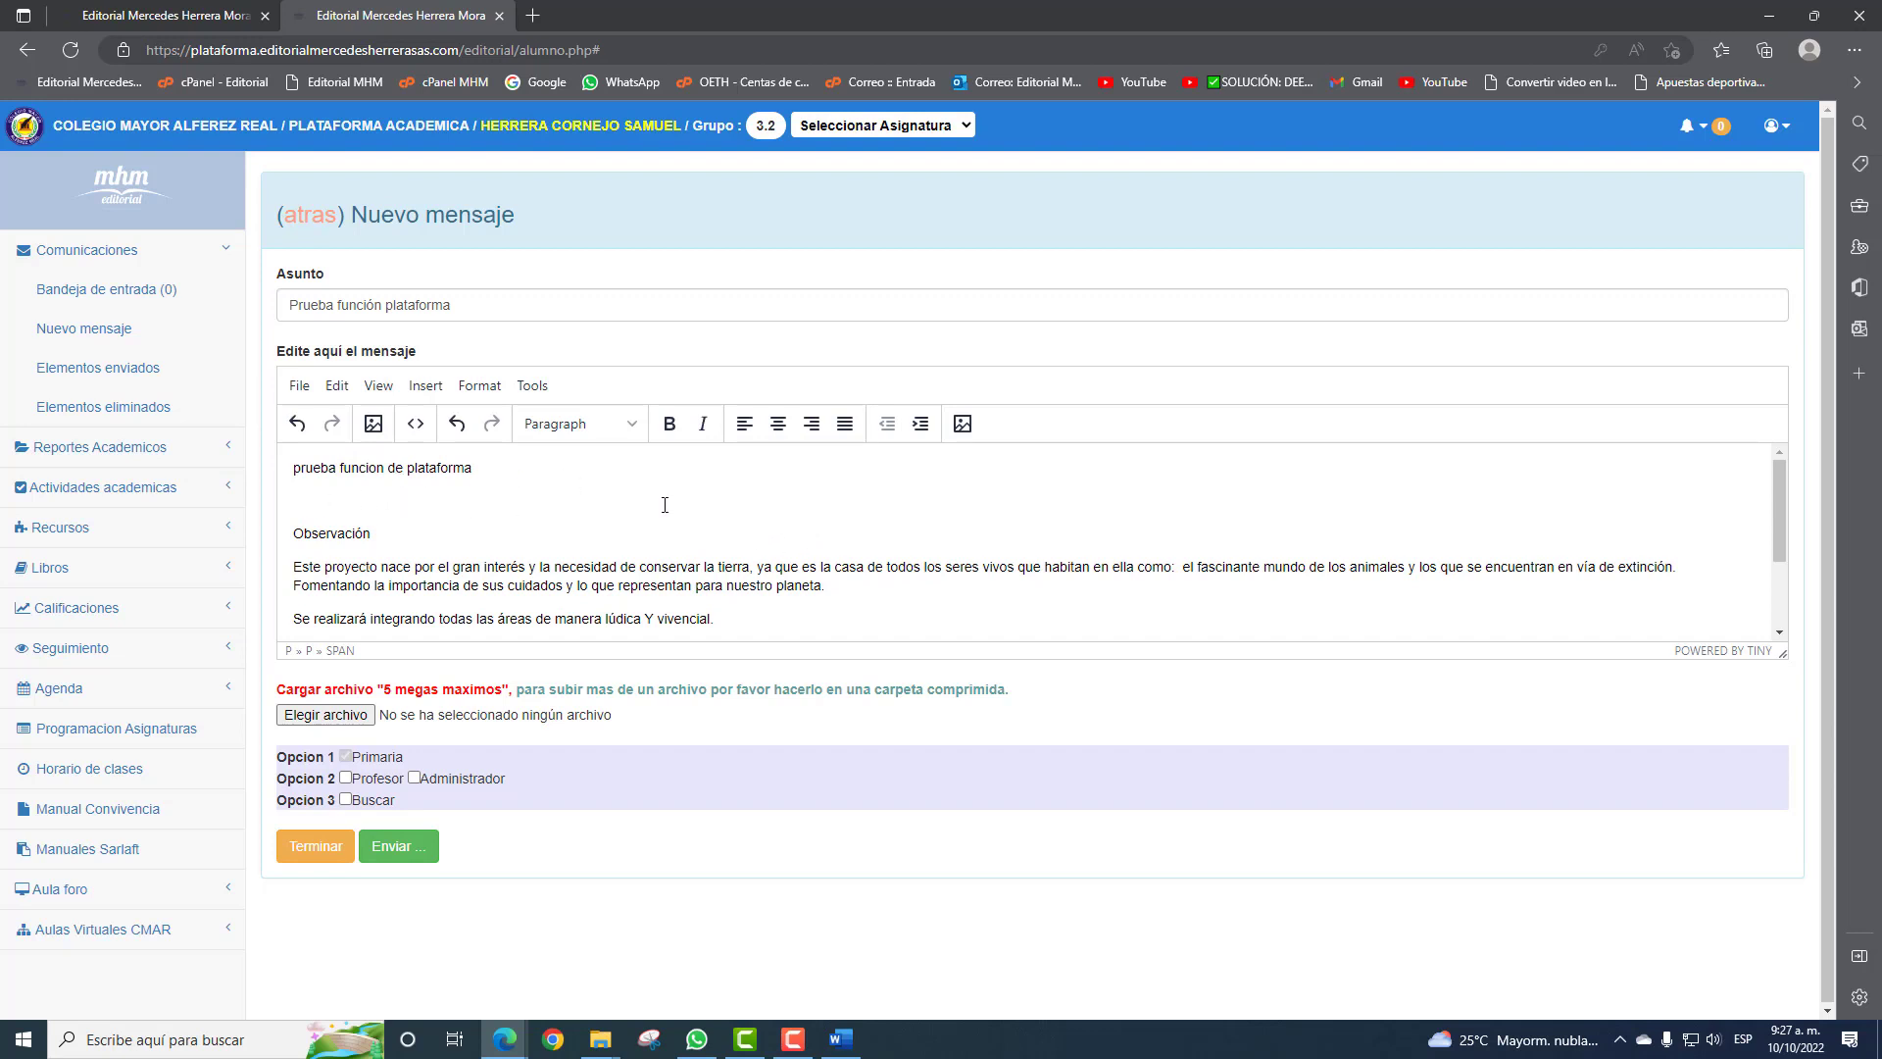
{"action": "scroll", "coordinate": [664, 505], "scroll_direction": "down", "scroll_amount": 2}
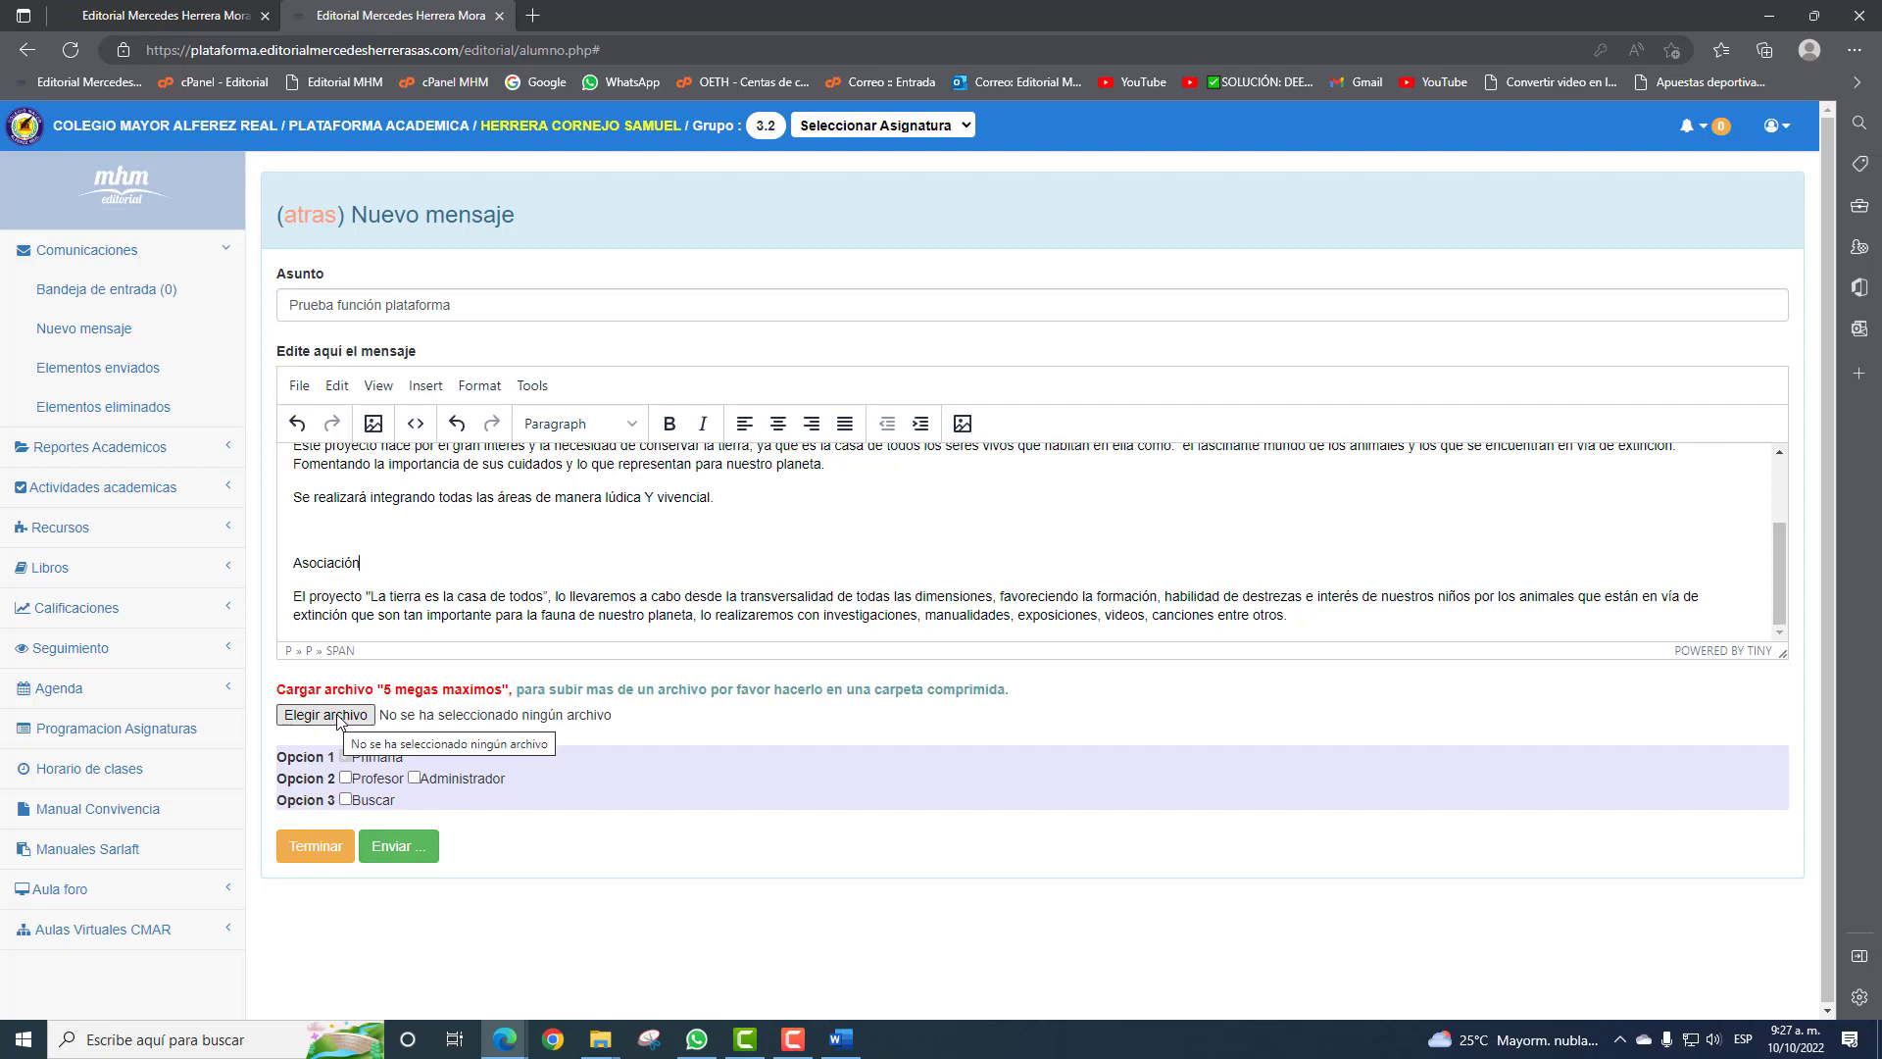
Set the message's recipient type to Profesor and search for the teacher by first name, correcting the search term.
{"action": "left_click", "coordinate": [346, 778]}
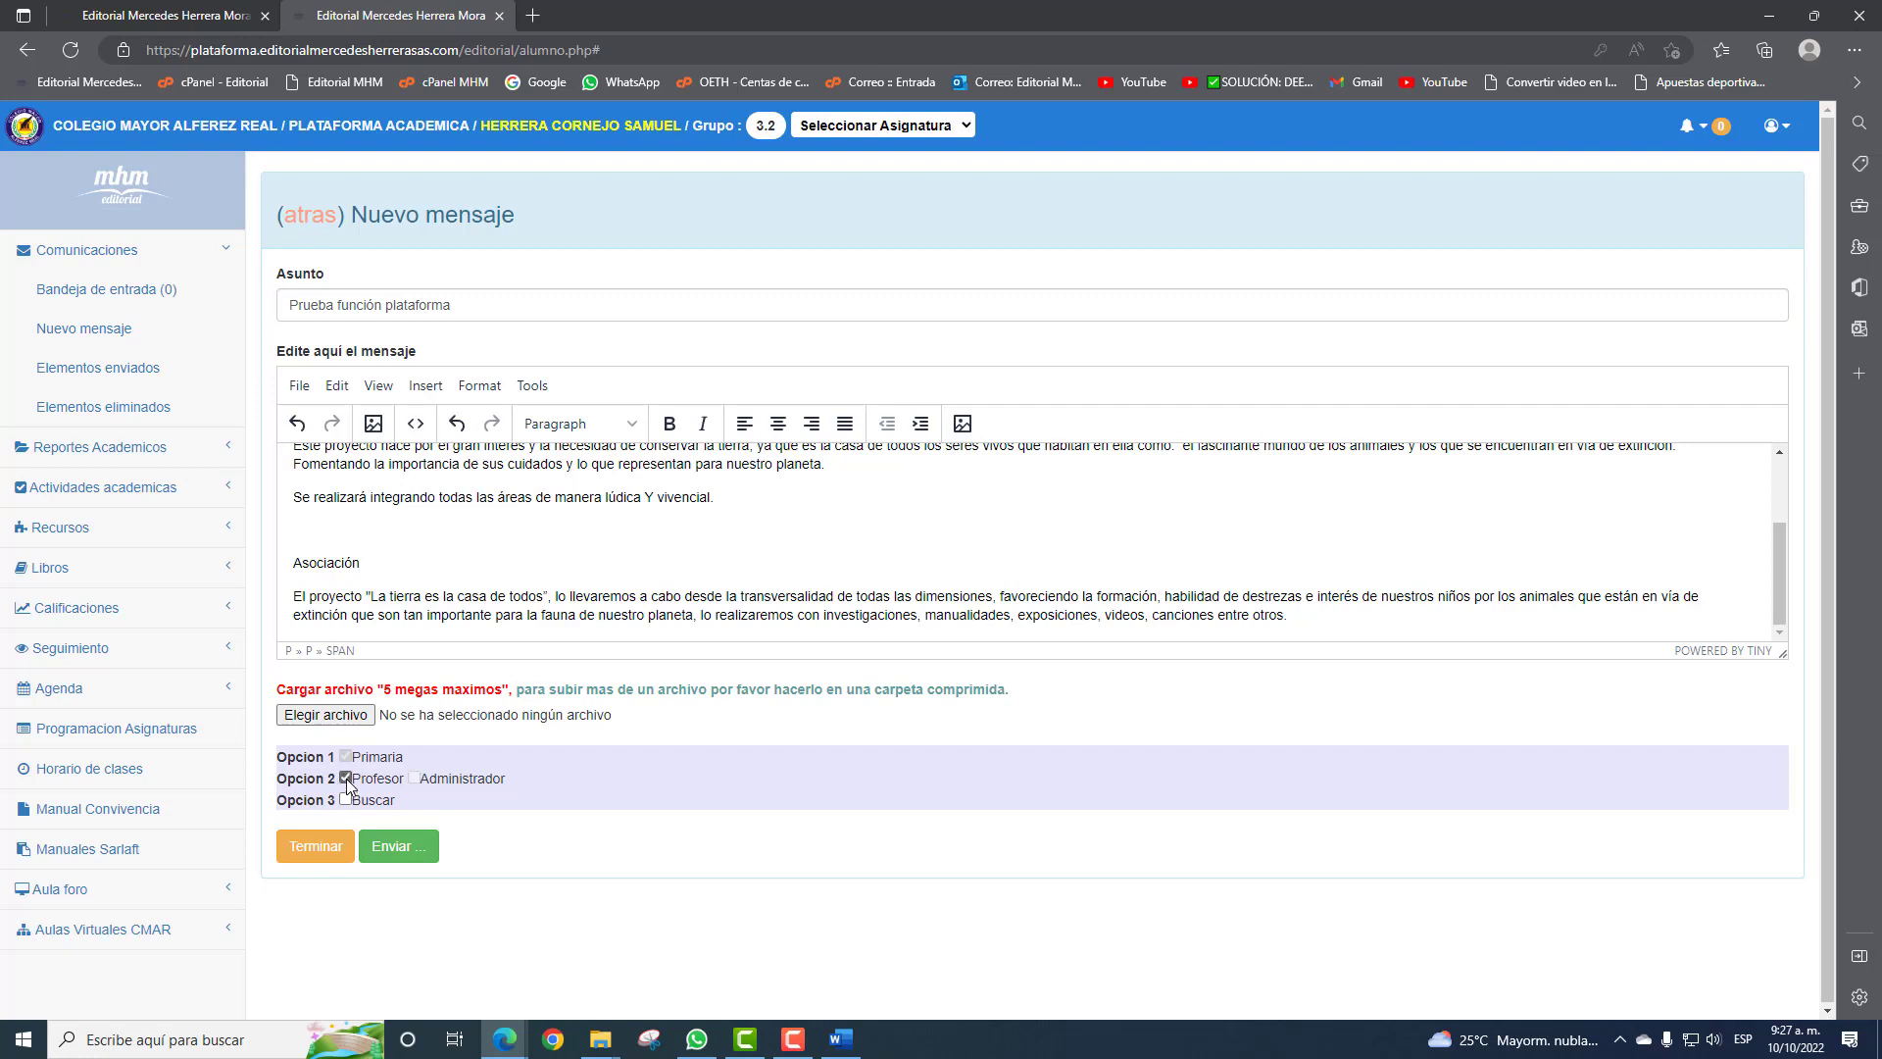
{"action": "left_click", "coordinate": [346, 799]}
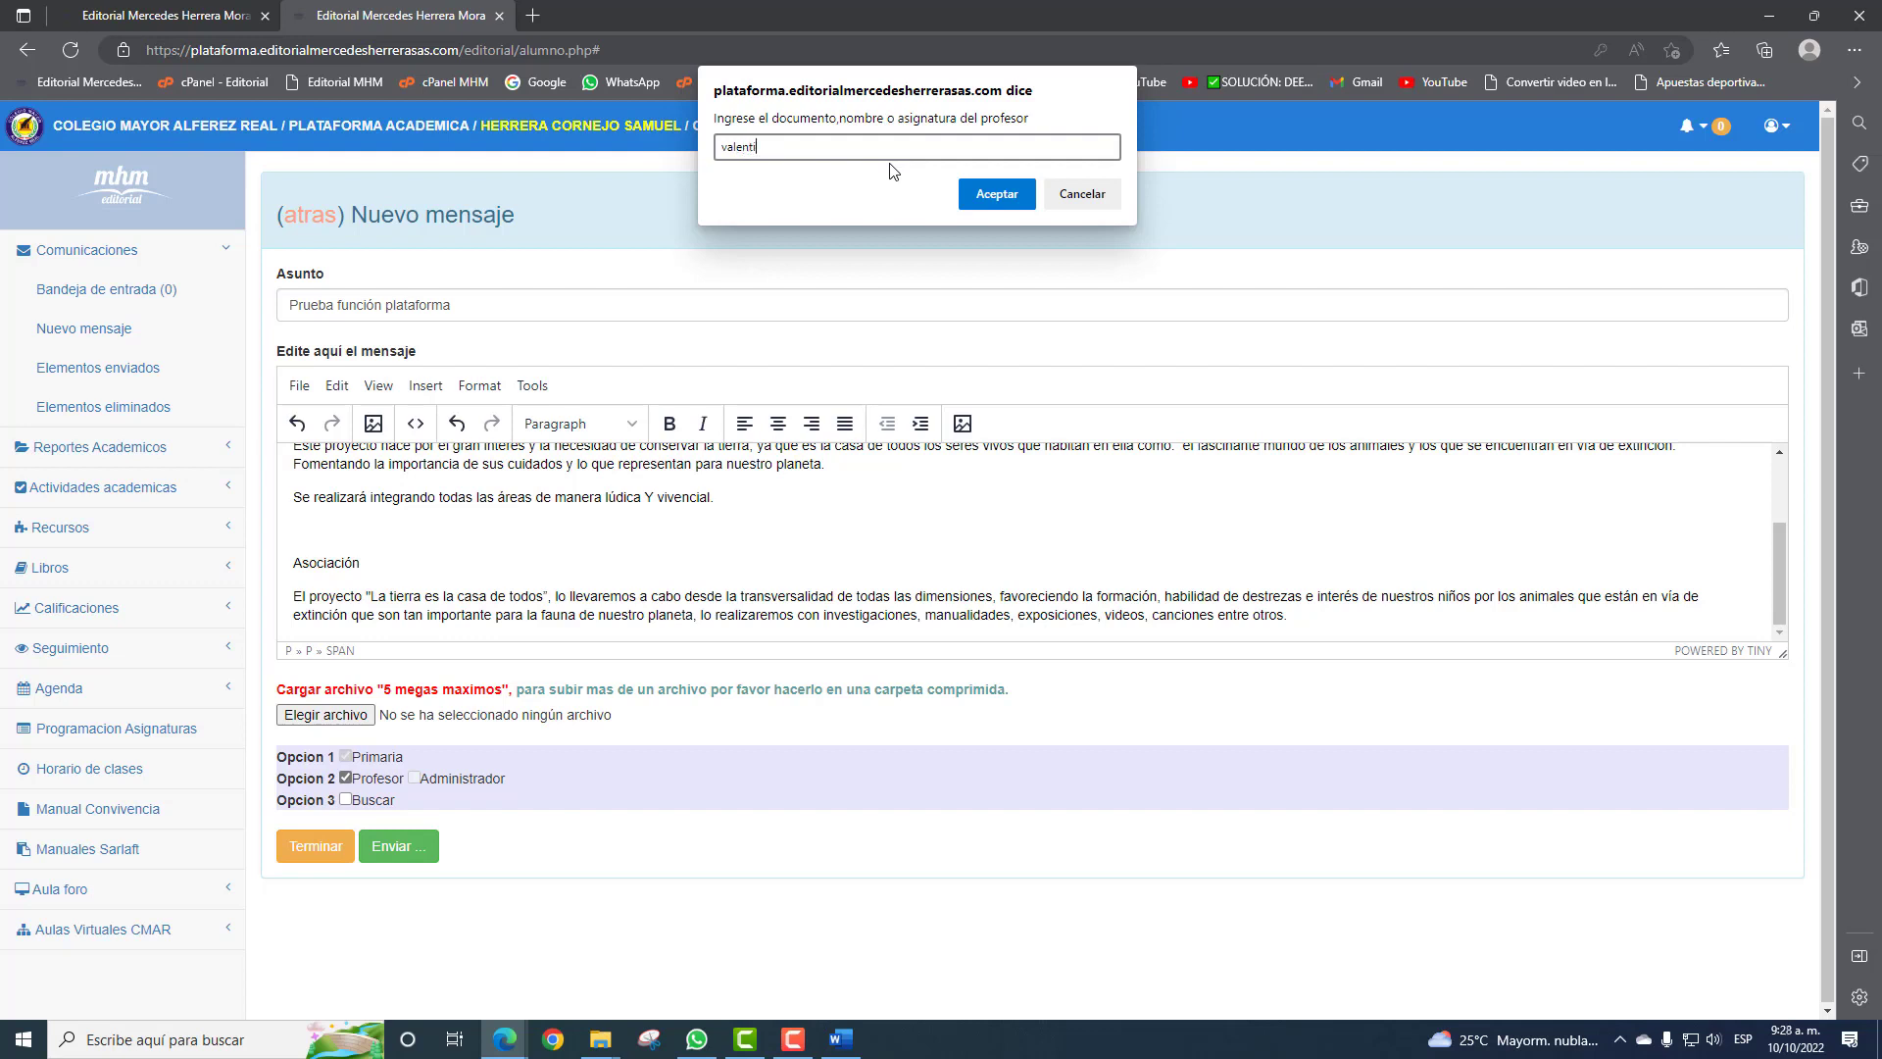
{"action": "key", "text": "Return"}
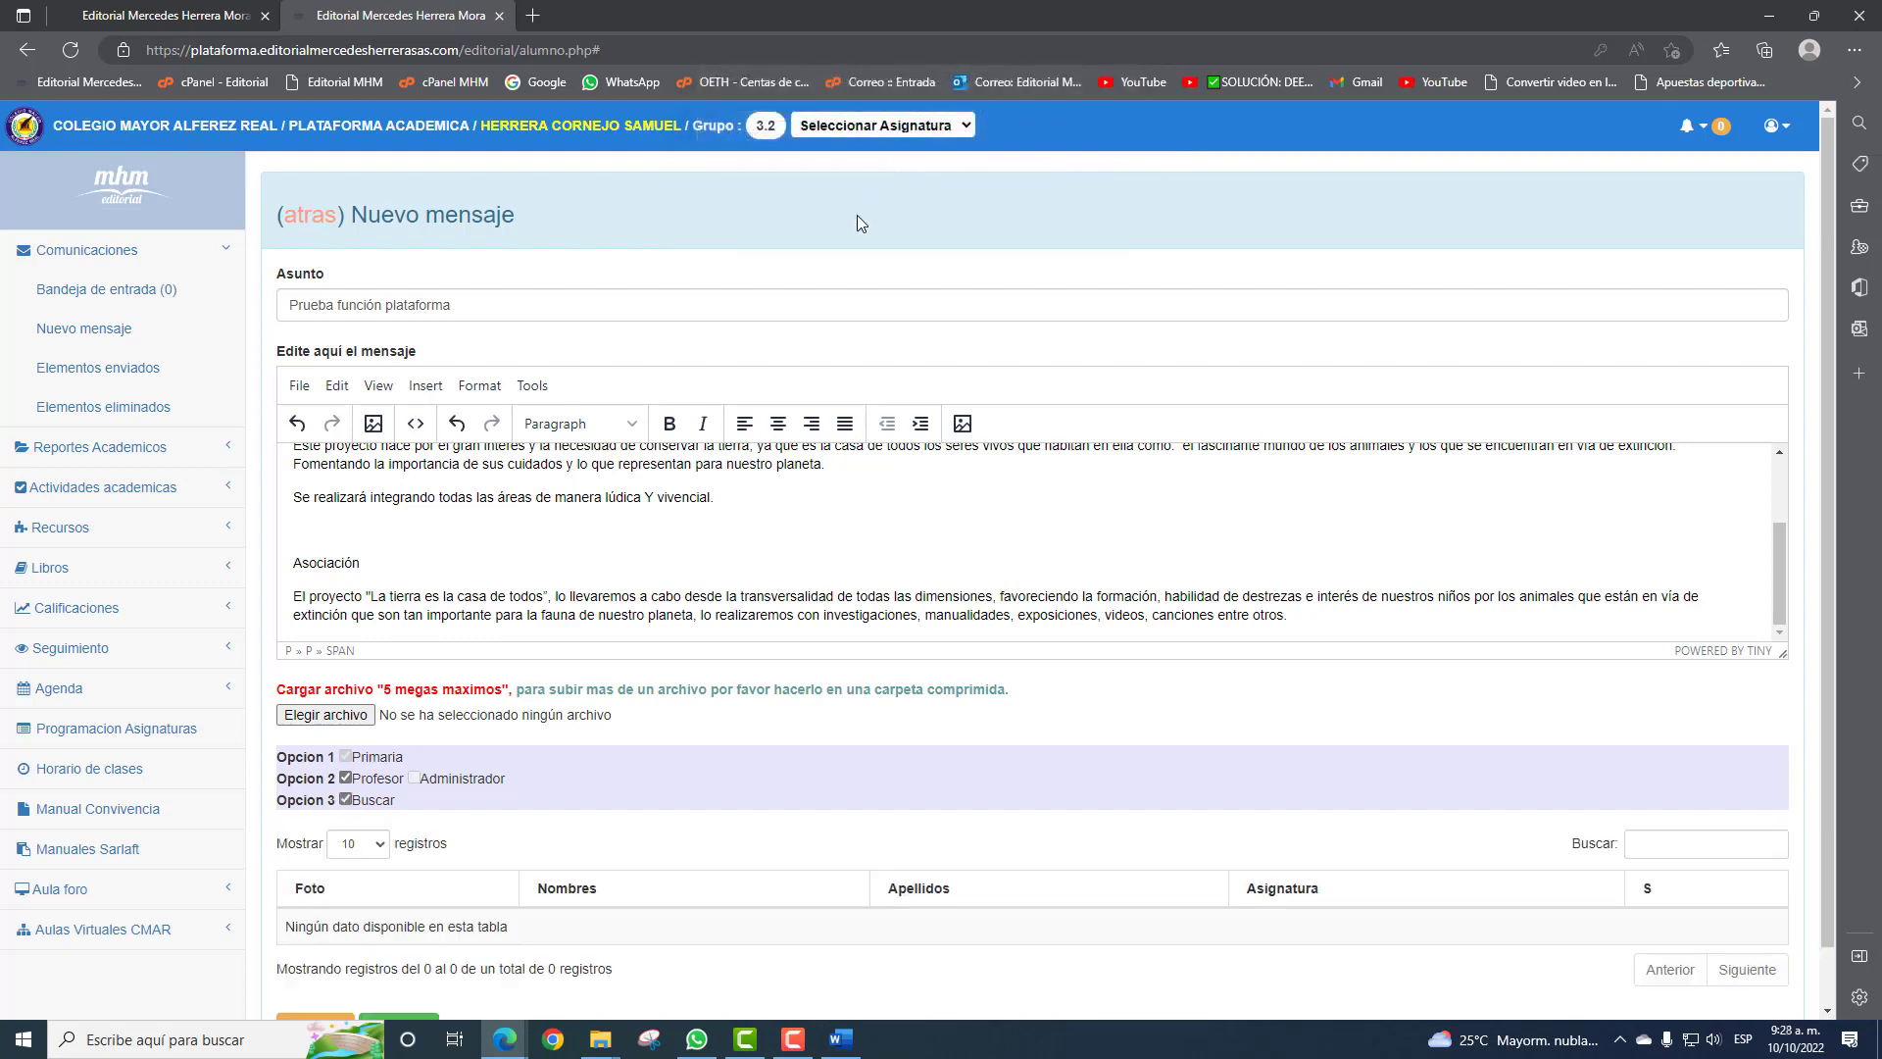
{"action": "left_click", "coordinate": [346, 800]}
{"action": "left_click", "coordinate": [346, 800]}
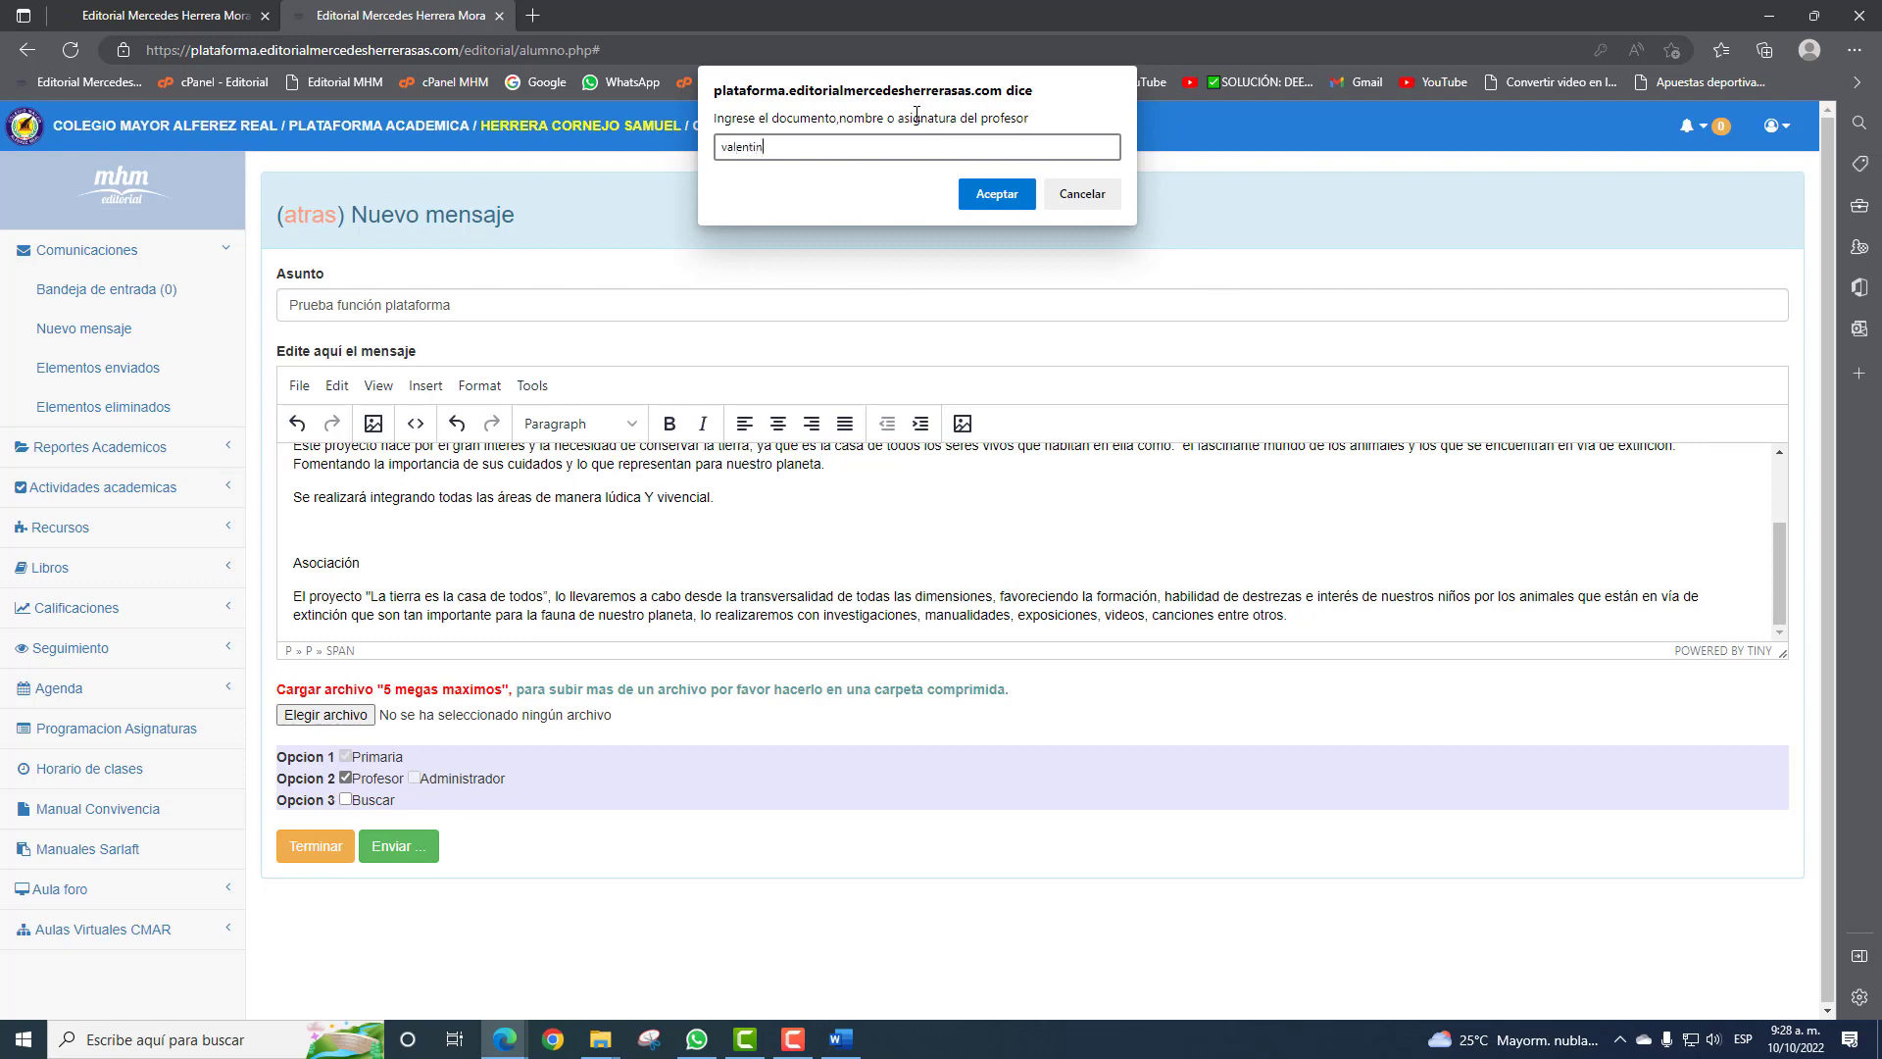
{"action": "key", "text": "Return"}
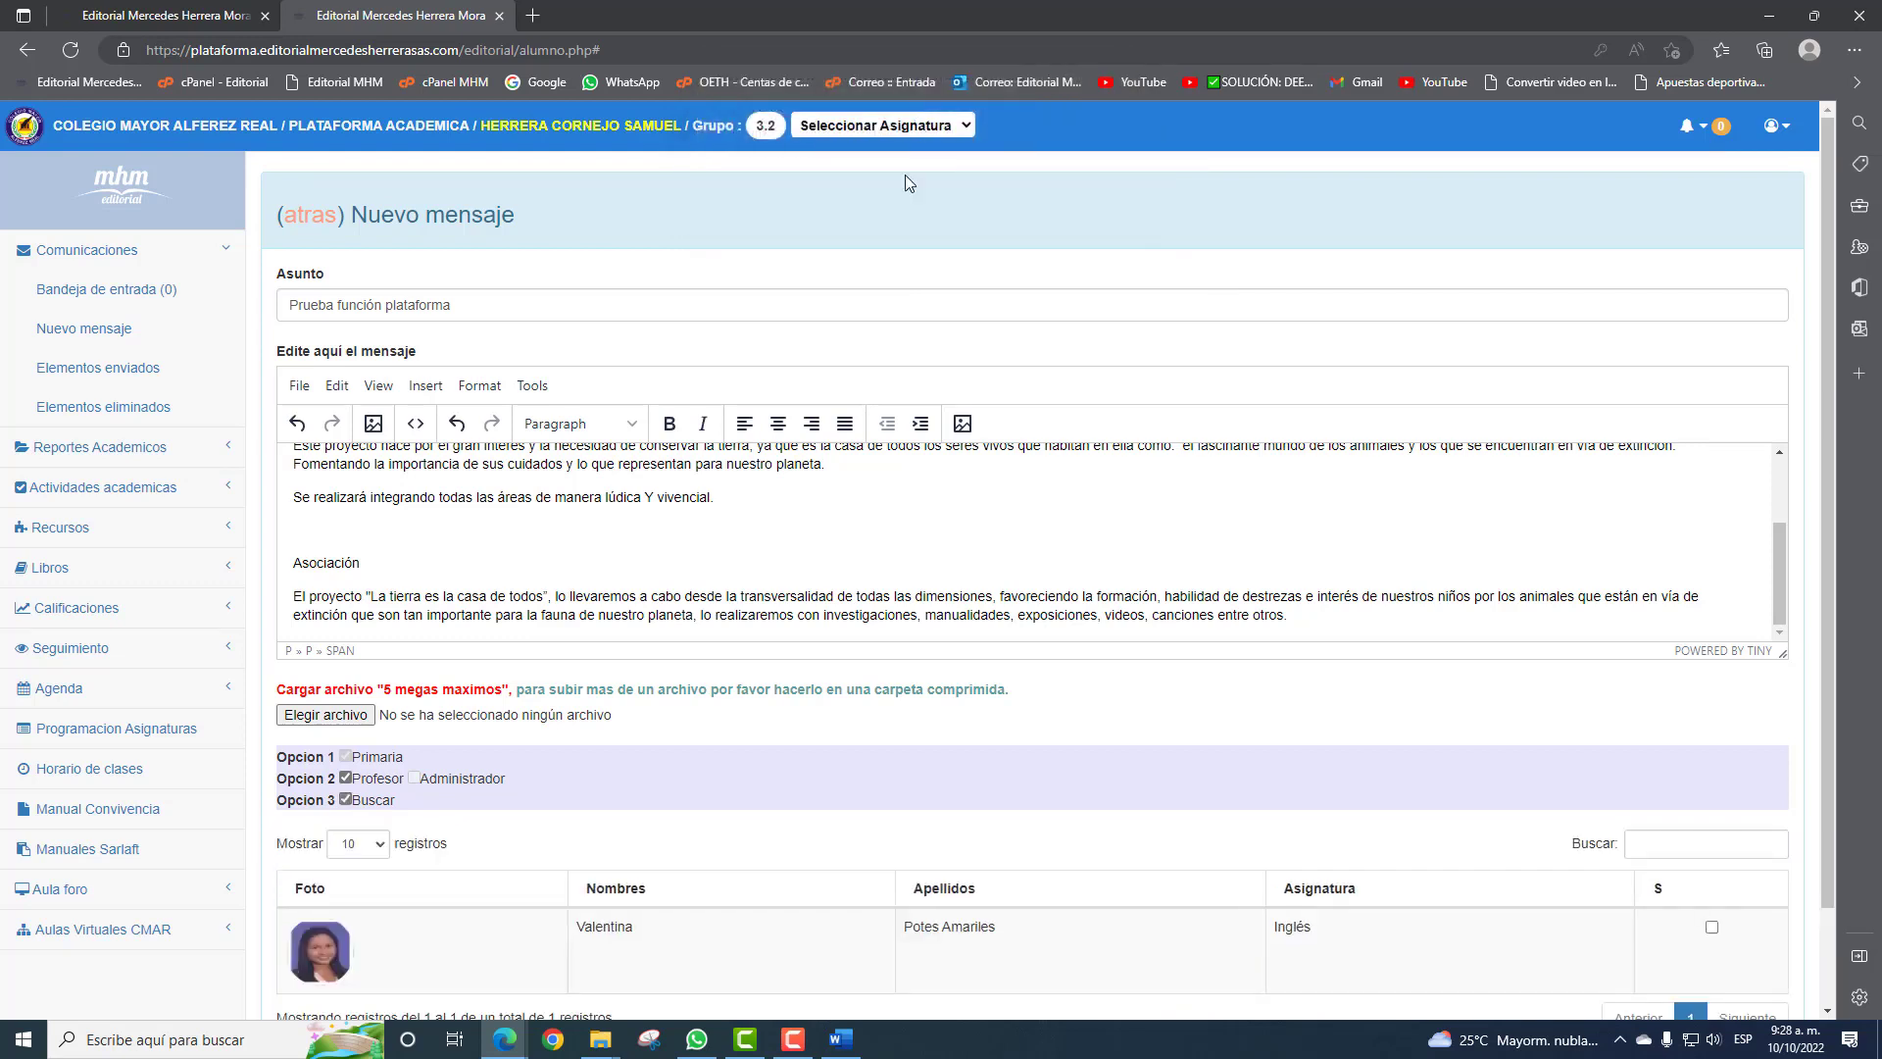
Select the Inglés teacher as recipient and send the message, accepting the dialogs.
{"action": "scroll", "coordinate": [1059, 431], "scroll_direction": "down", "scroll_amount": 2}
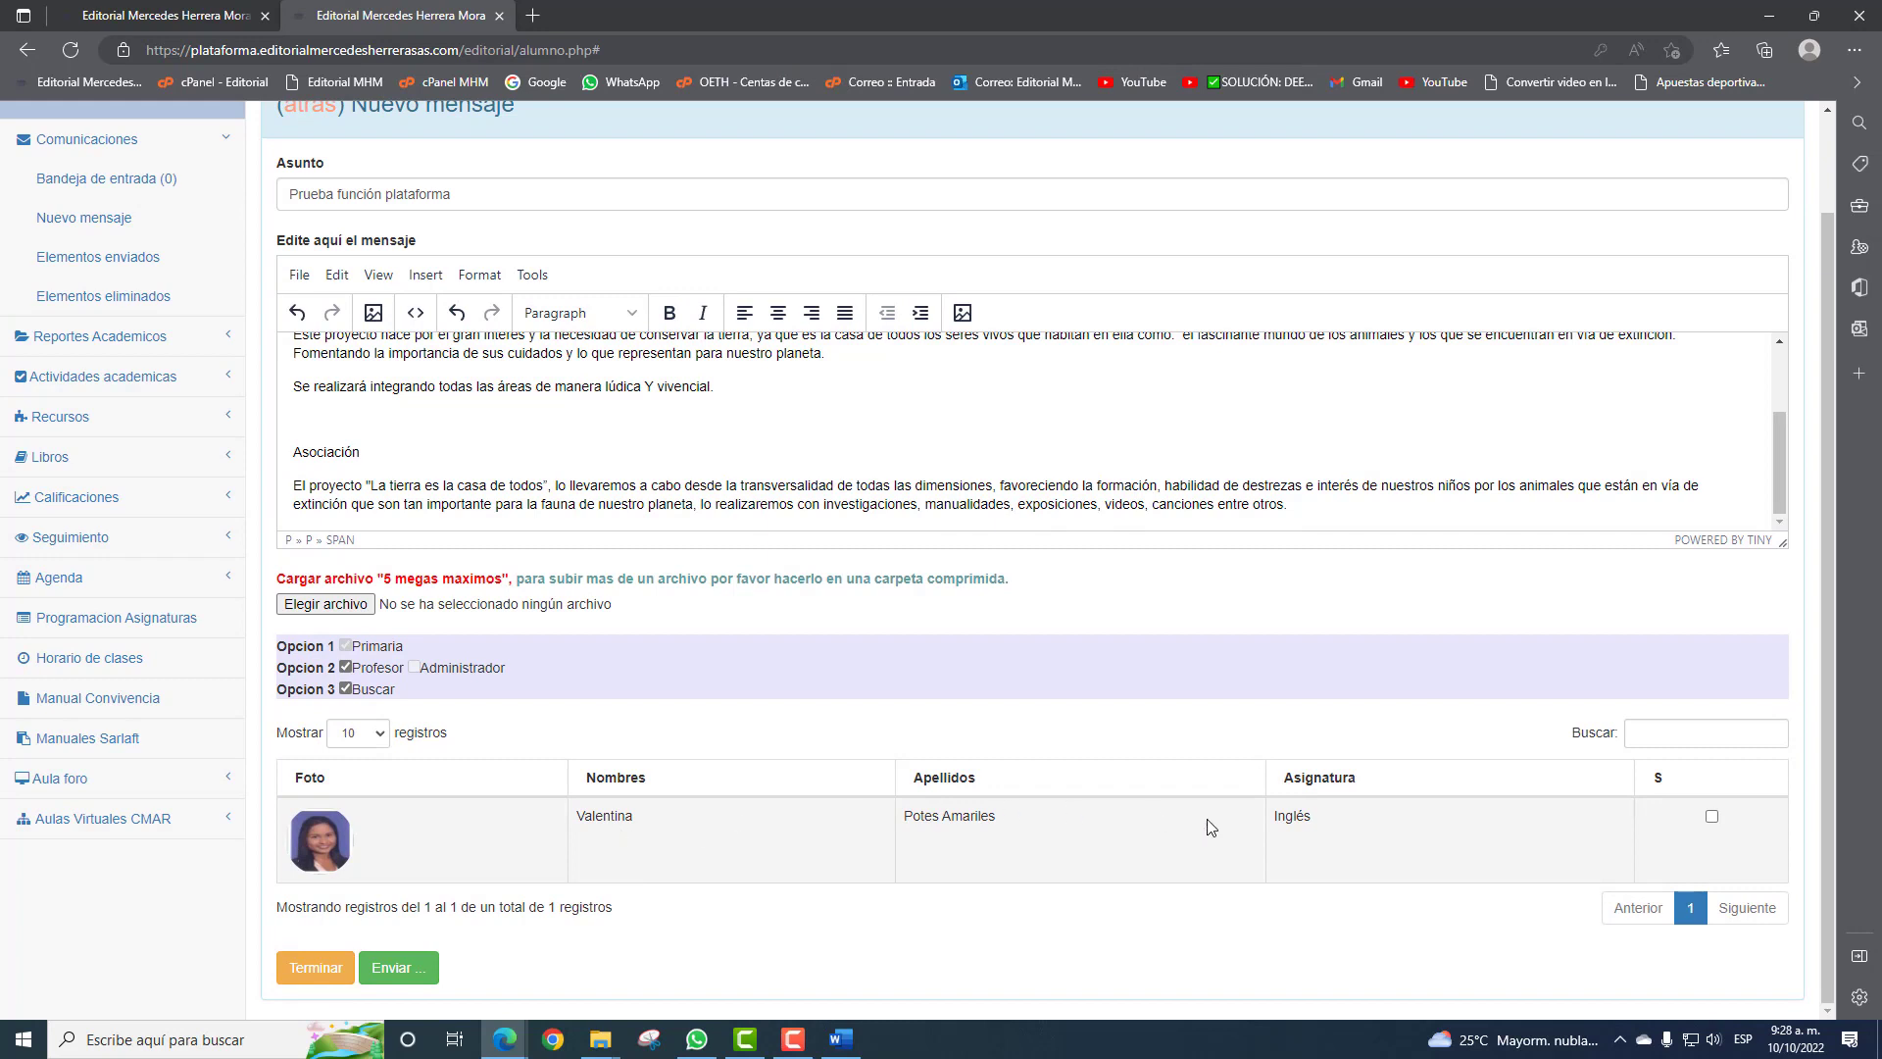
{"action": "left_click", "coordinate": [1712, 816]}
{"action": "left_click", "coordinate": [397, 968]}
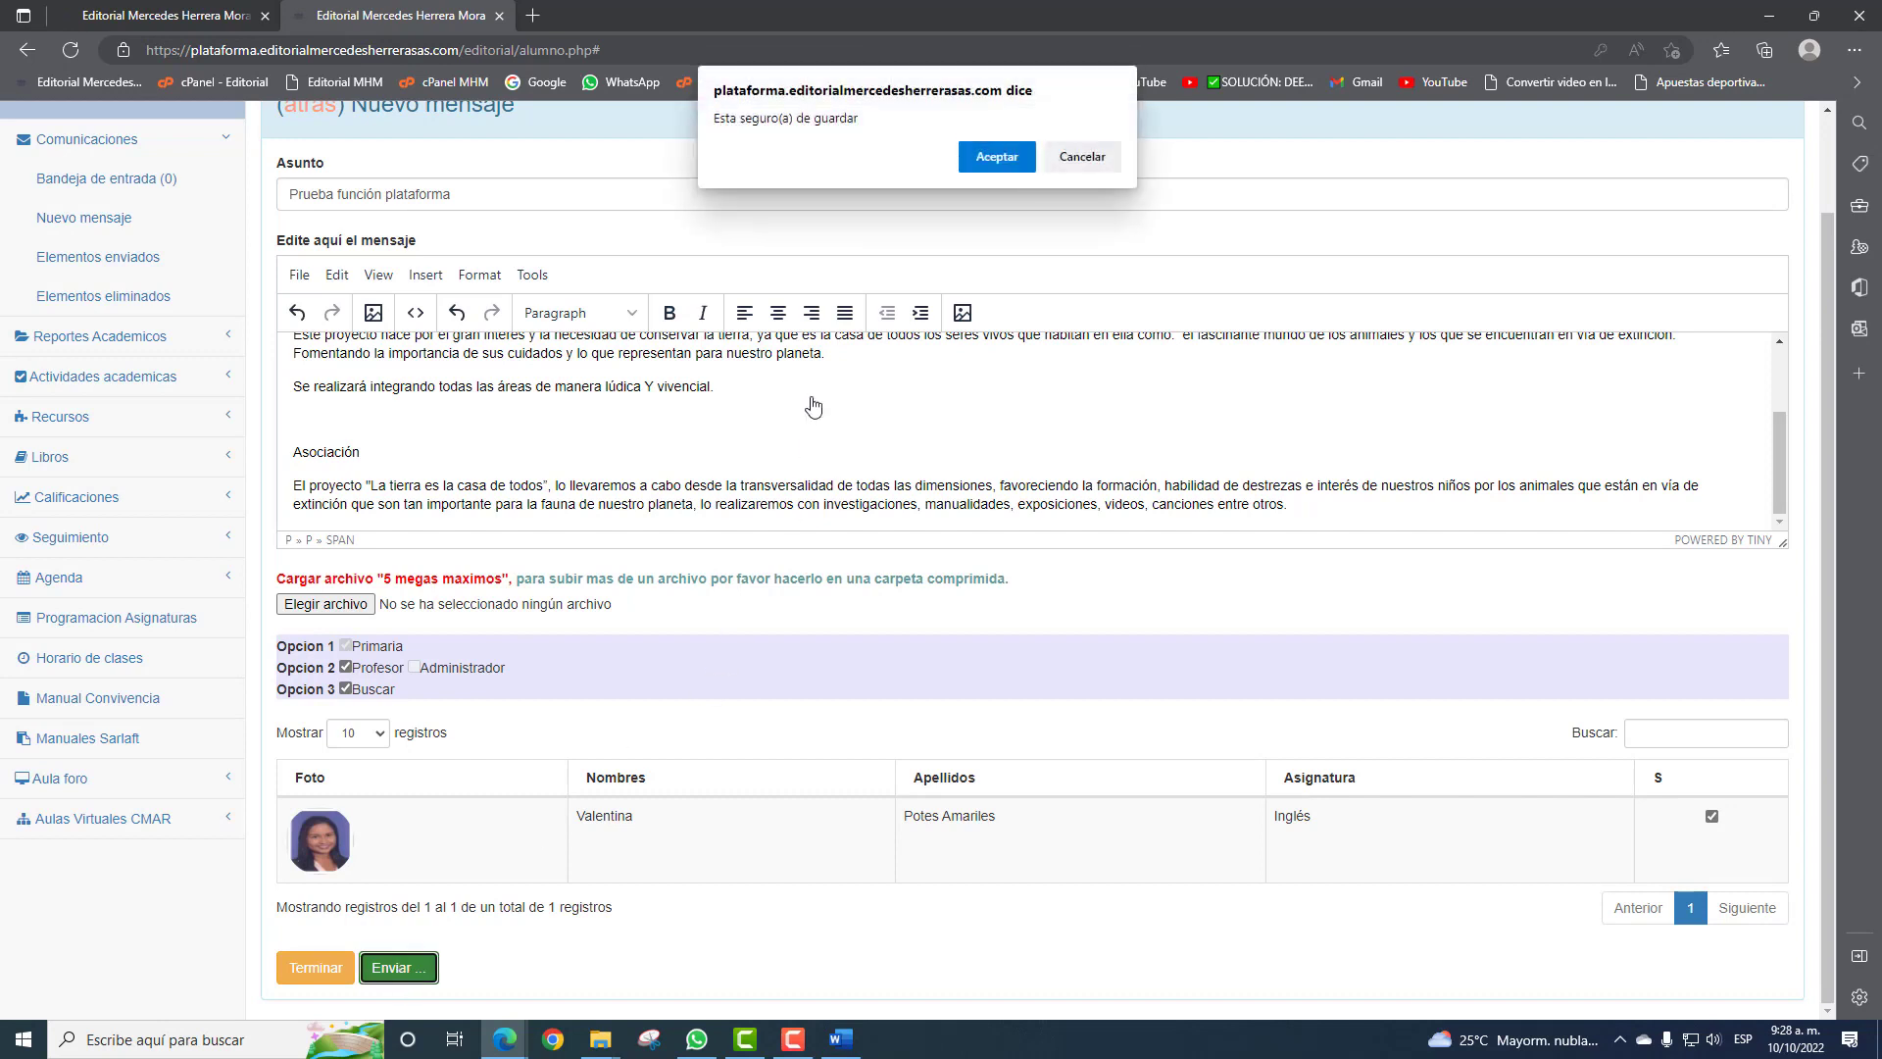
{"action": "left_click", "coordinate": [988, 160]}
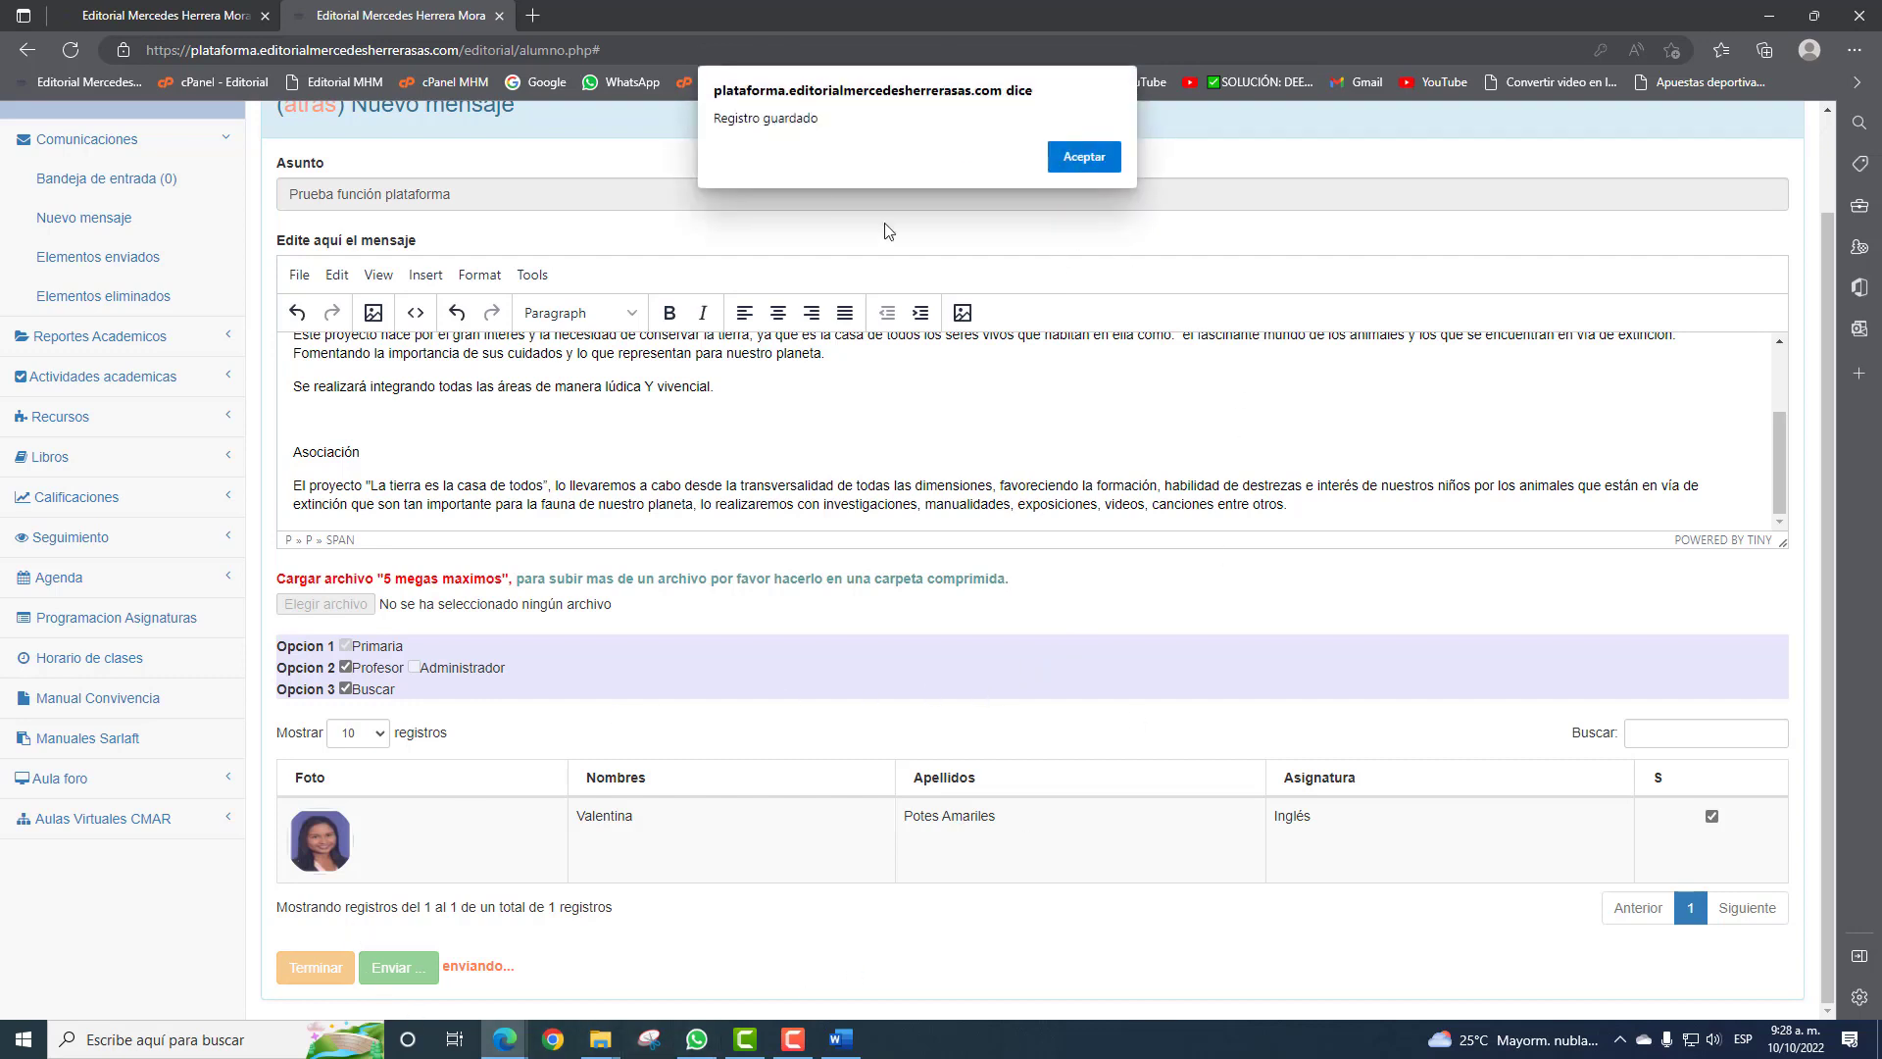
{"action": "left_click", "coordinate": [1084, 158]}
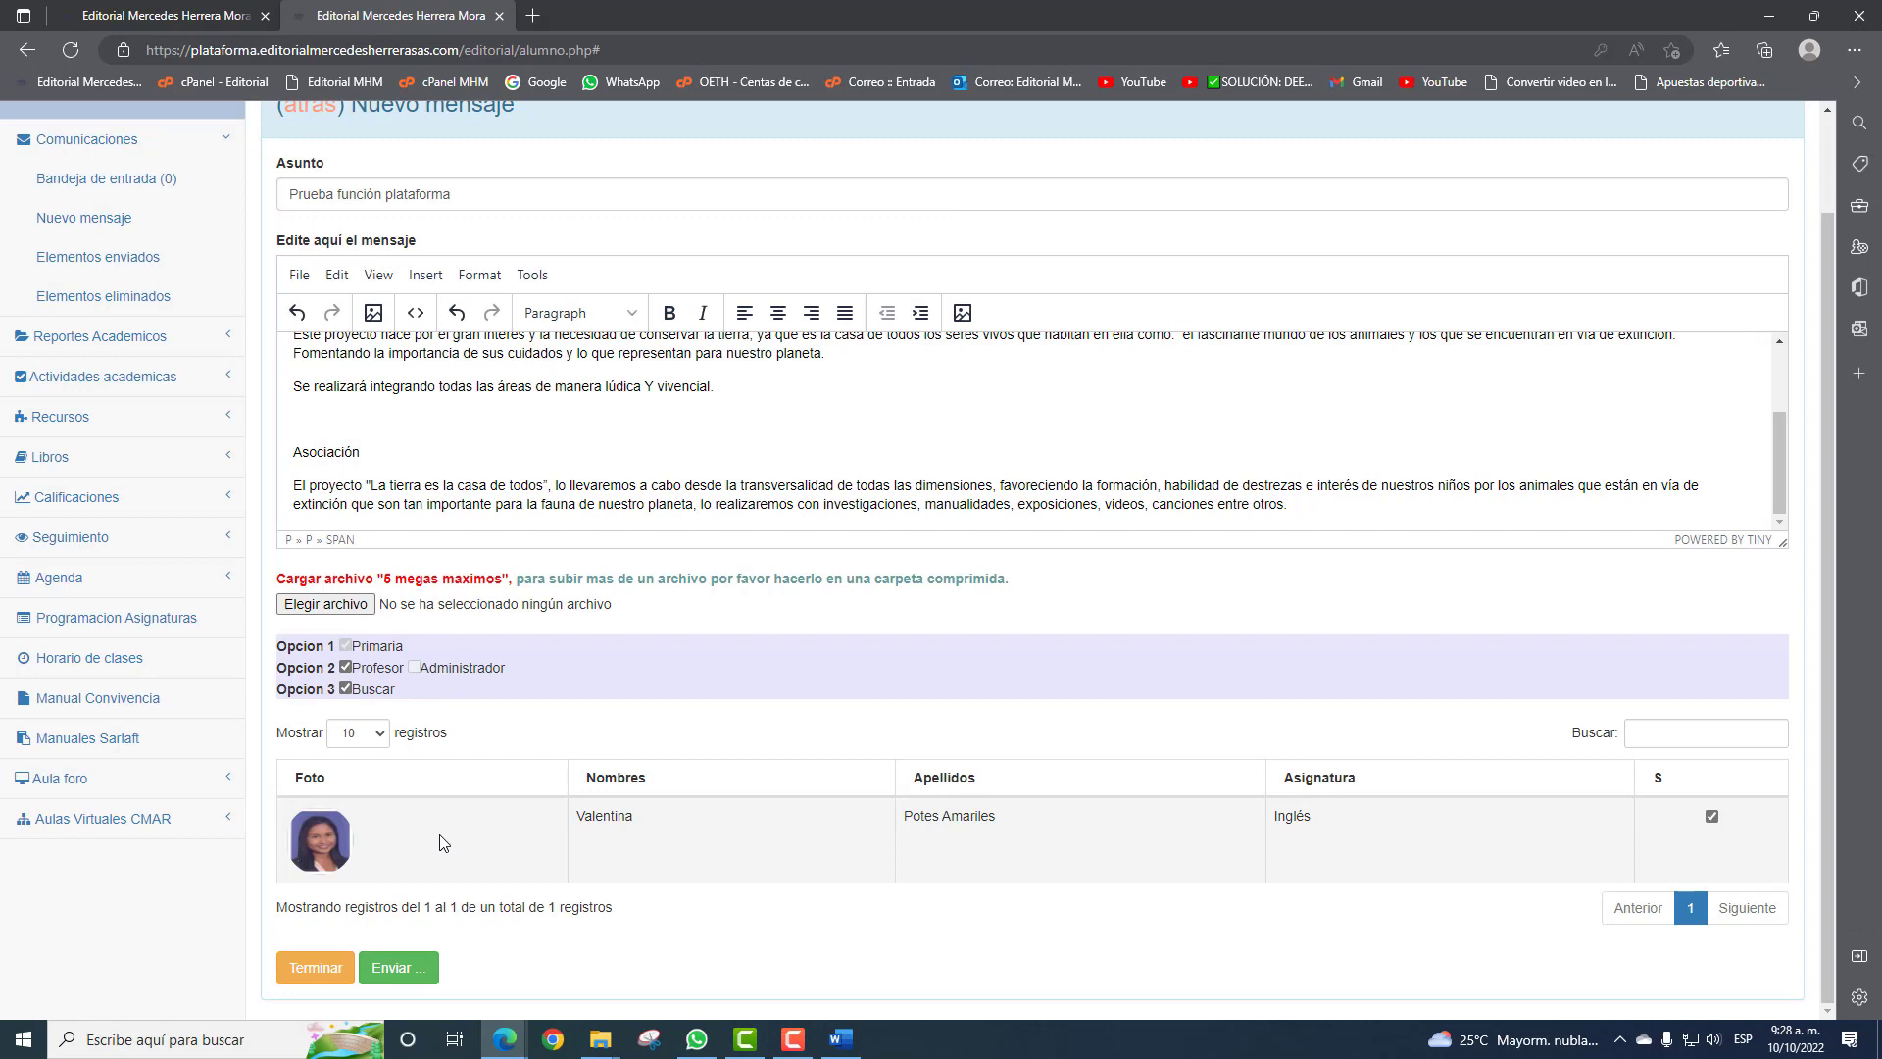
Clear the teacher search, change the recipient type to Administrador and search for the coordinator by surname.
{"action": "scroll", "coordinate": [755, 627], "scroll_direction": "up", "scroll_amount": 2}
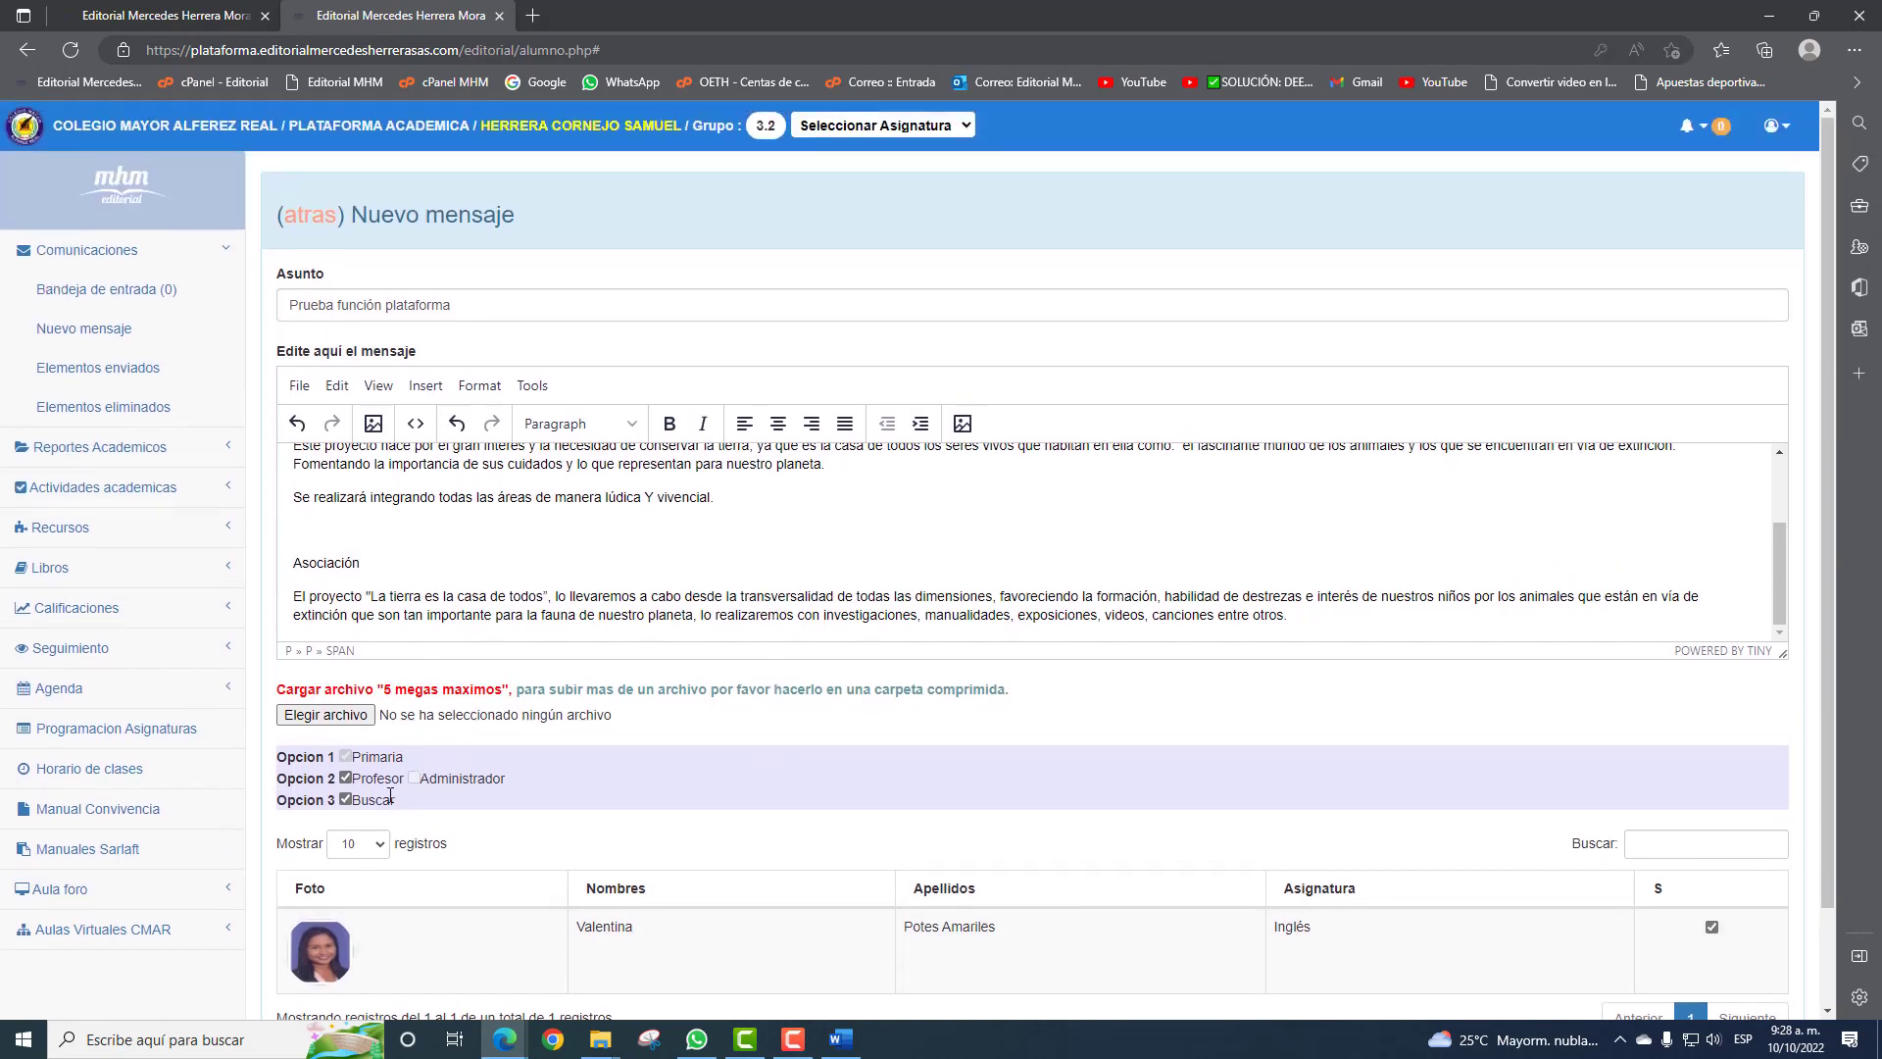
{"action": "left_click", "coordinate": [345, 799]}
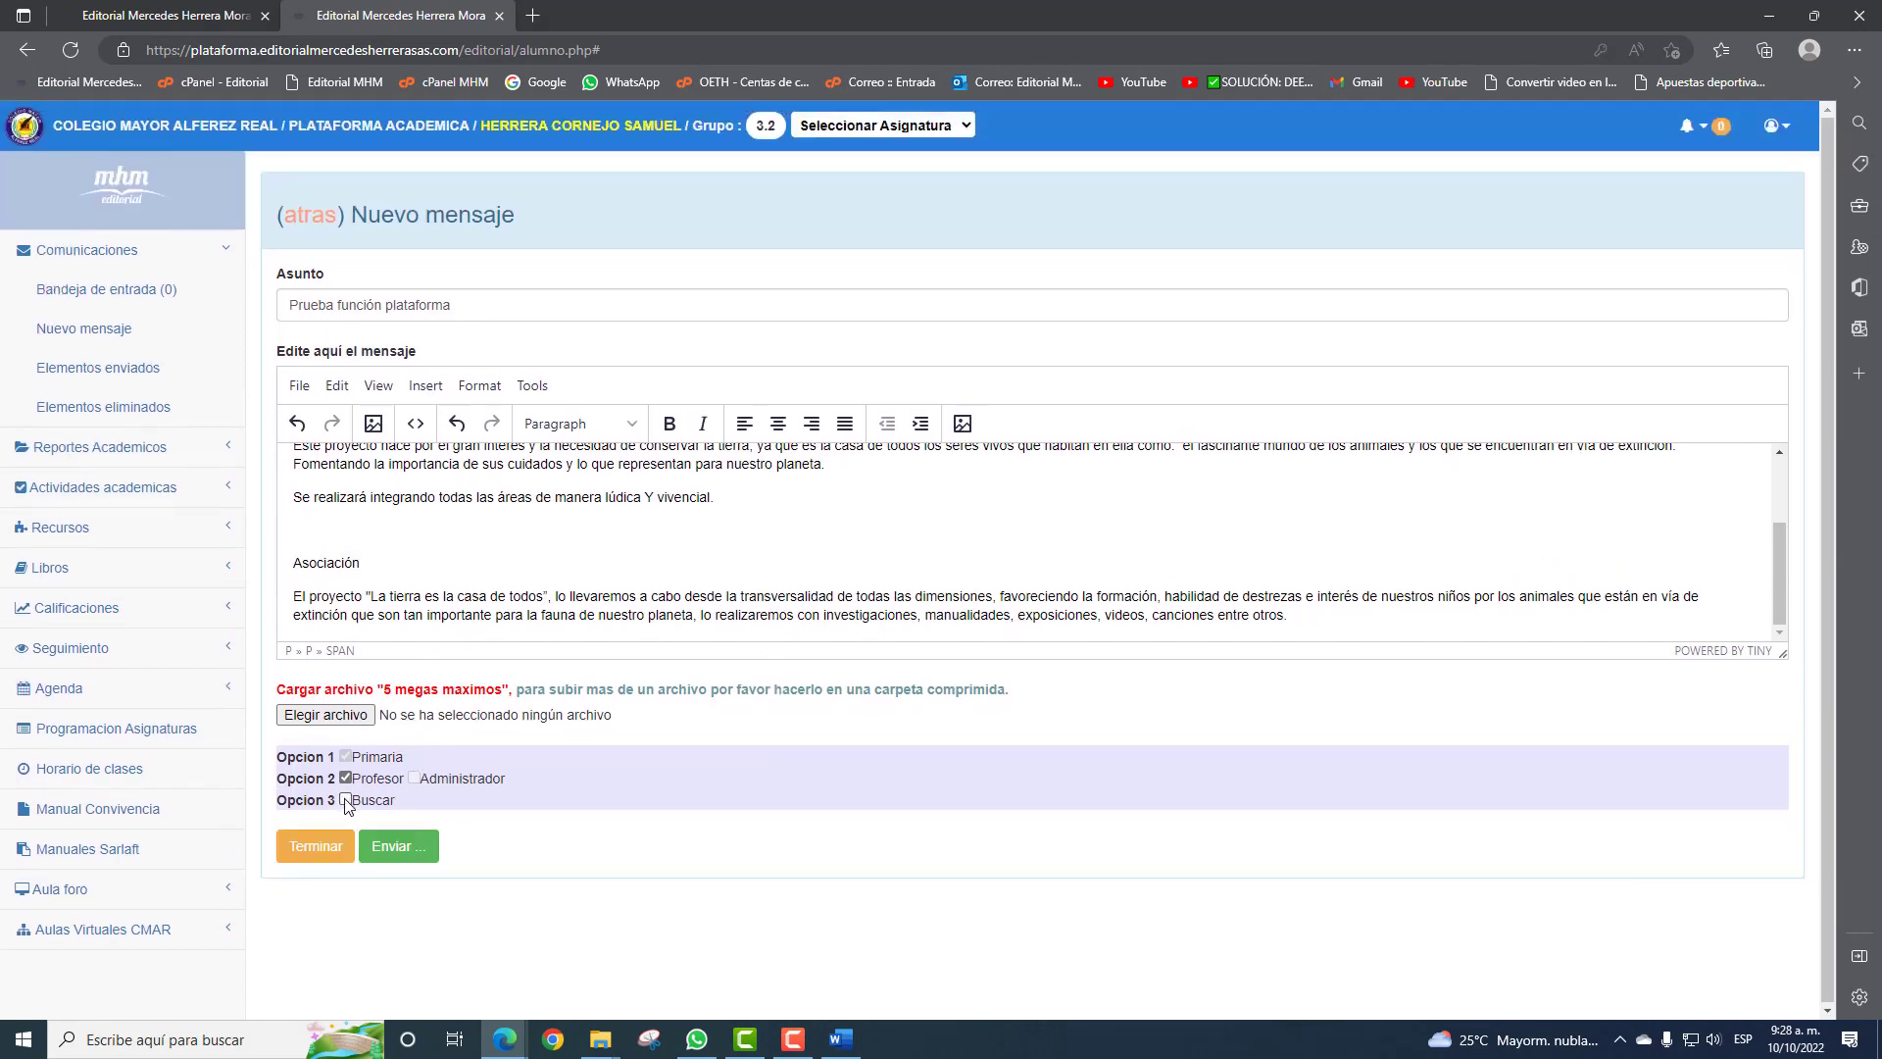
{"action": "left_click", "coordinate": [413, 778]}
{"action": "left_click", "coordinate": [347, 801]}
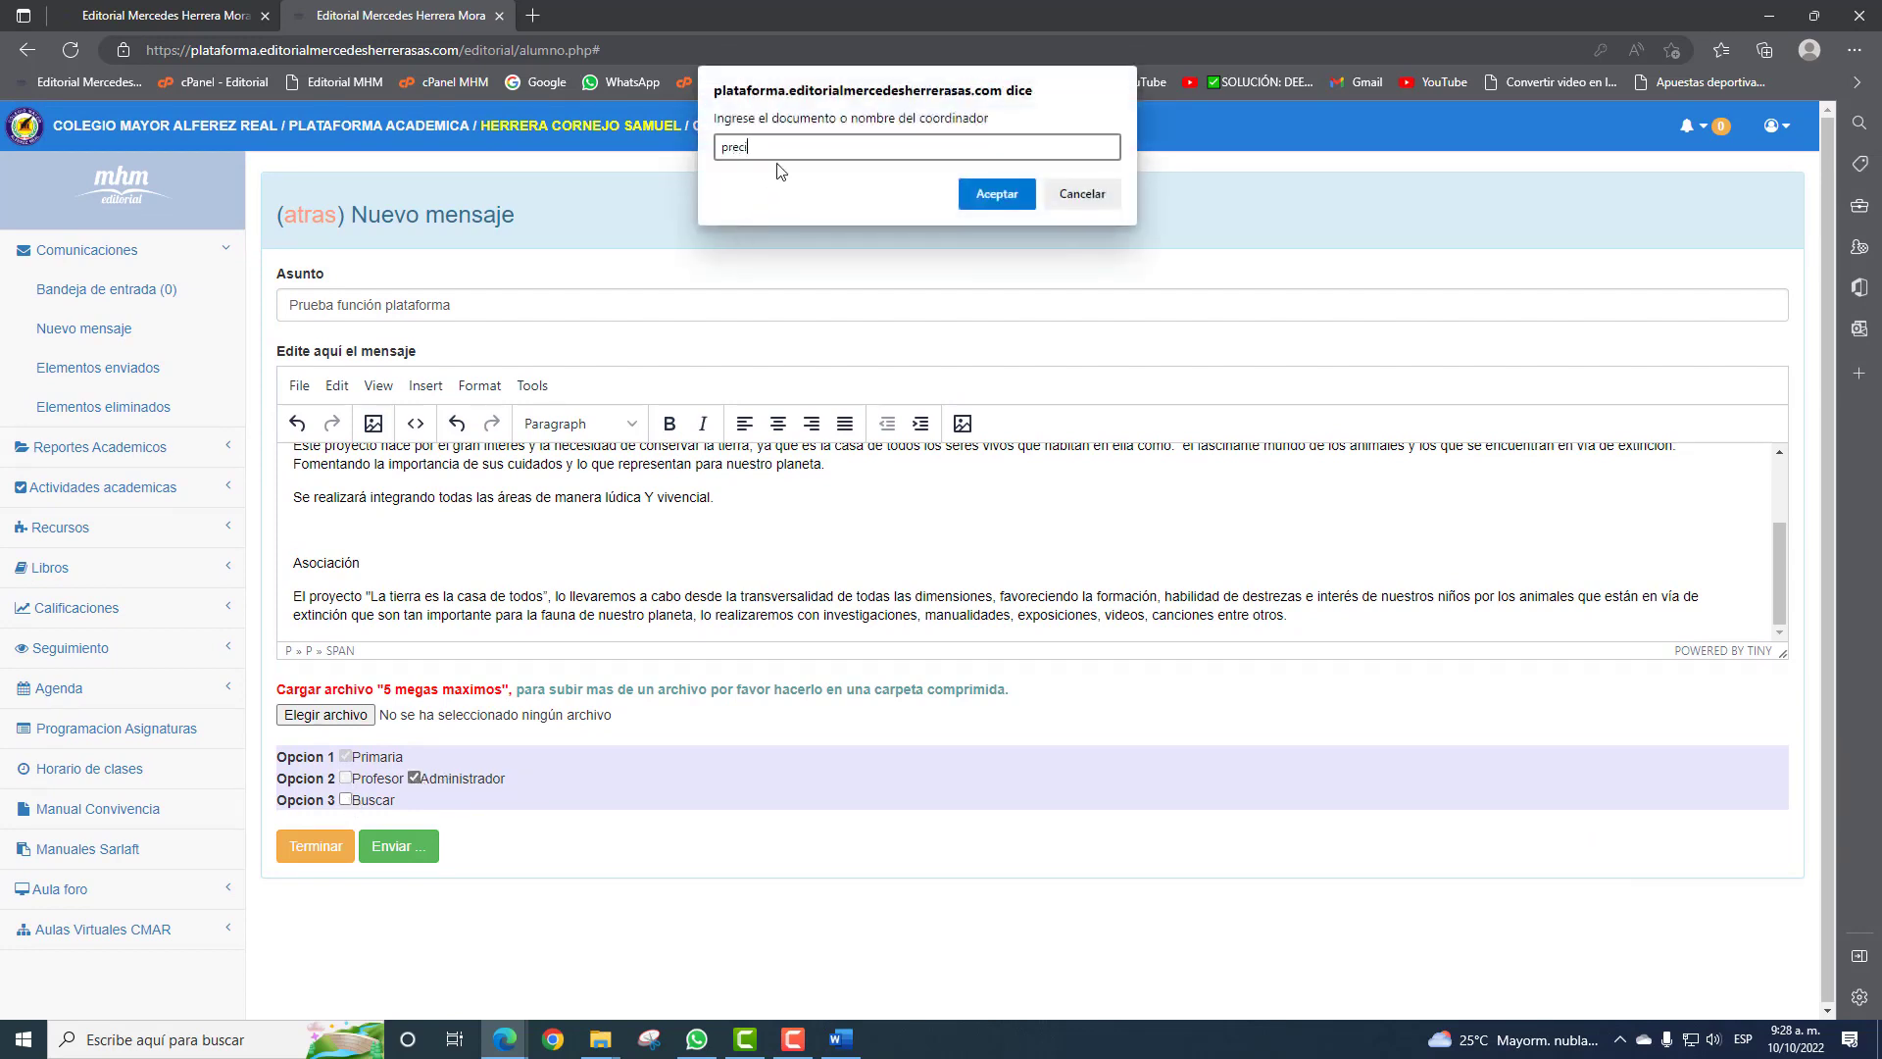
{"action": "key", "text": "Return"}
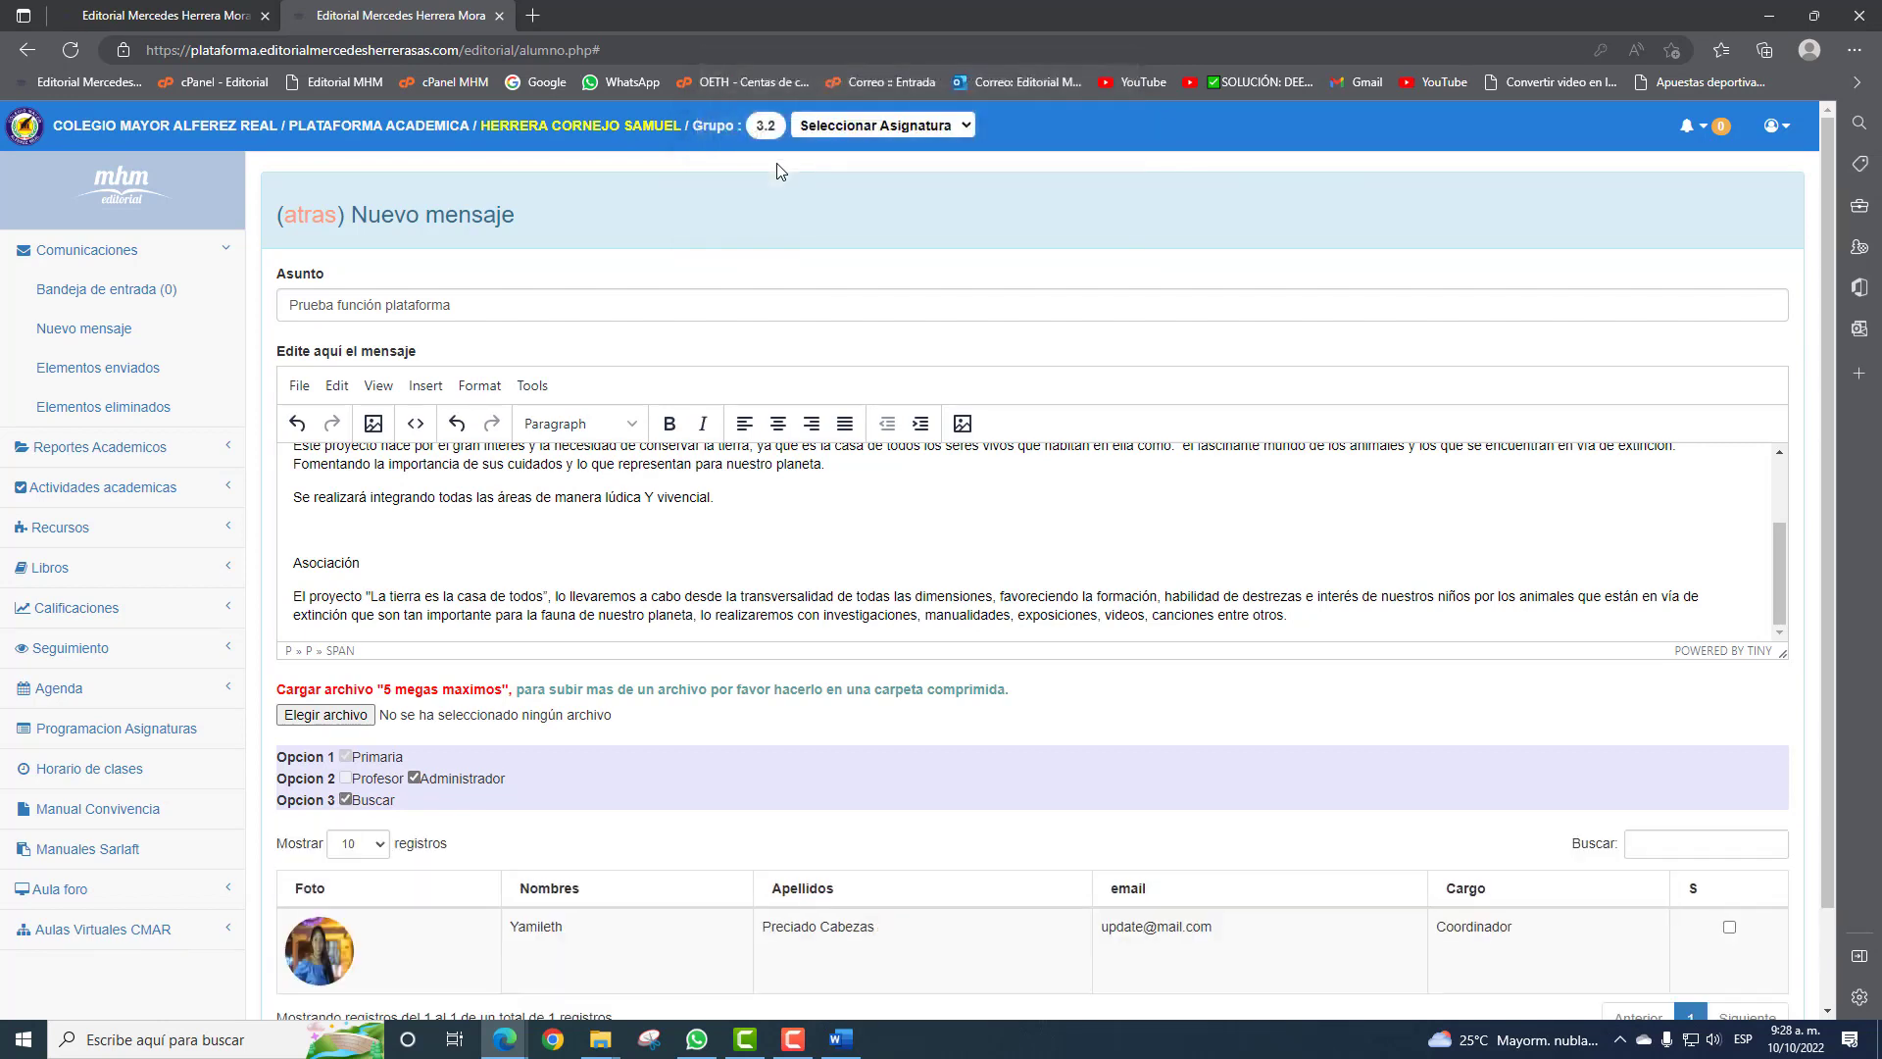
Select the Coordinador as recipient, send the message and finish composing to go to the sent items.
{"action": "scroll", "coordinate": [675, 617], "scroll_direction": "down", "scroll_amount": 2}
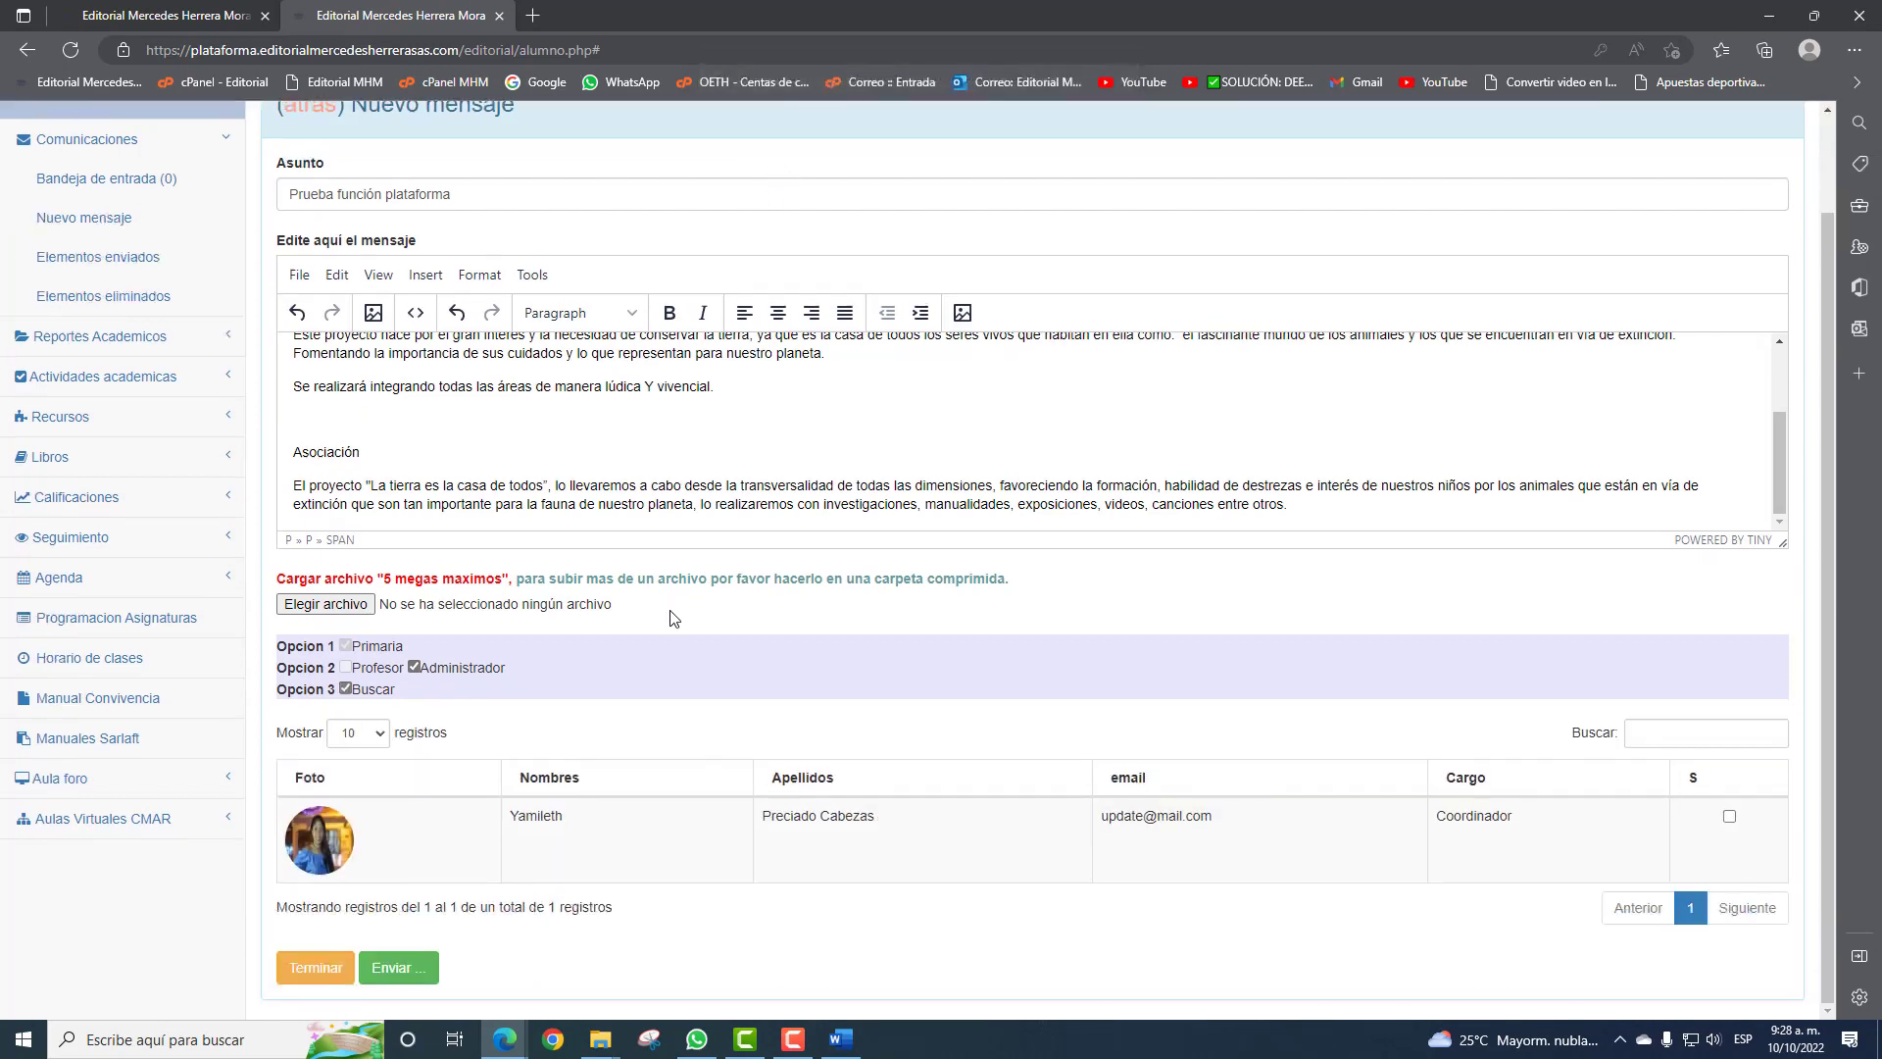
{"action": "left_click", "coordinate": [1730, 816]}
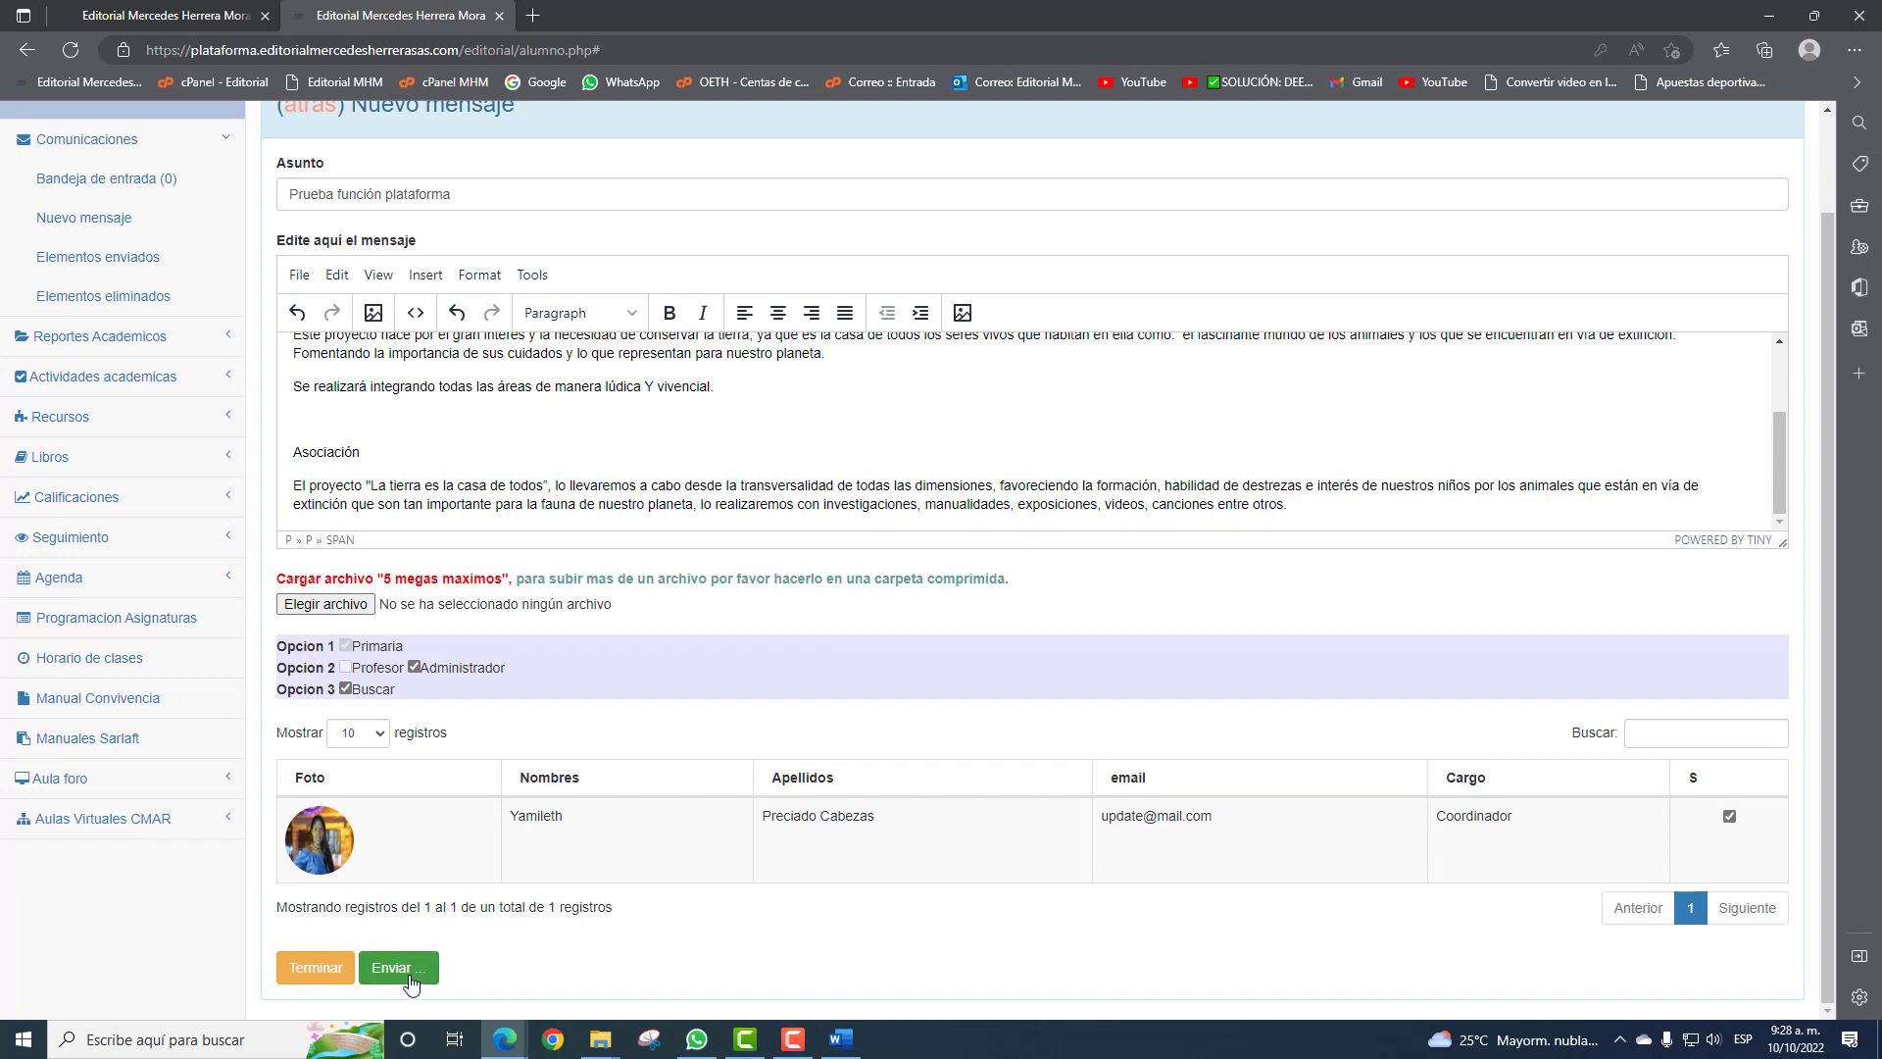
{"action": "left_click", "coordinate": [397, 968]}
{"action": "left_click", "coordinate": [996, 158]}
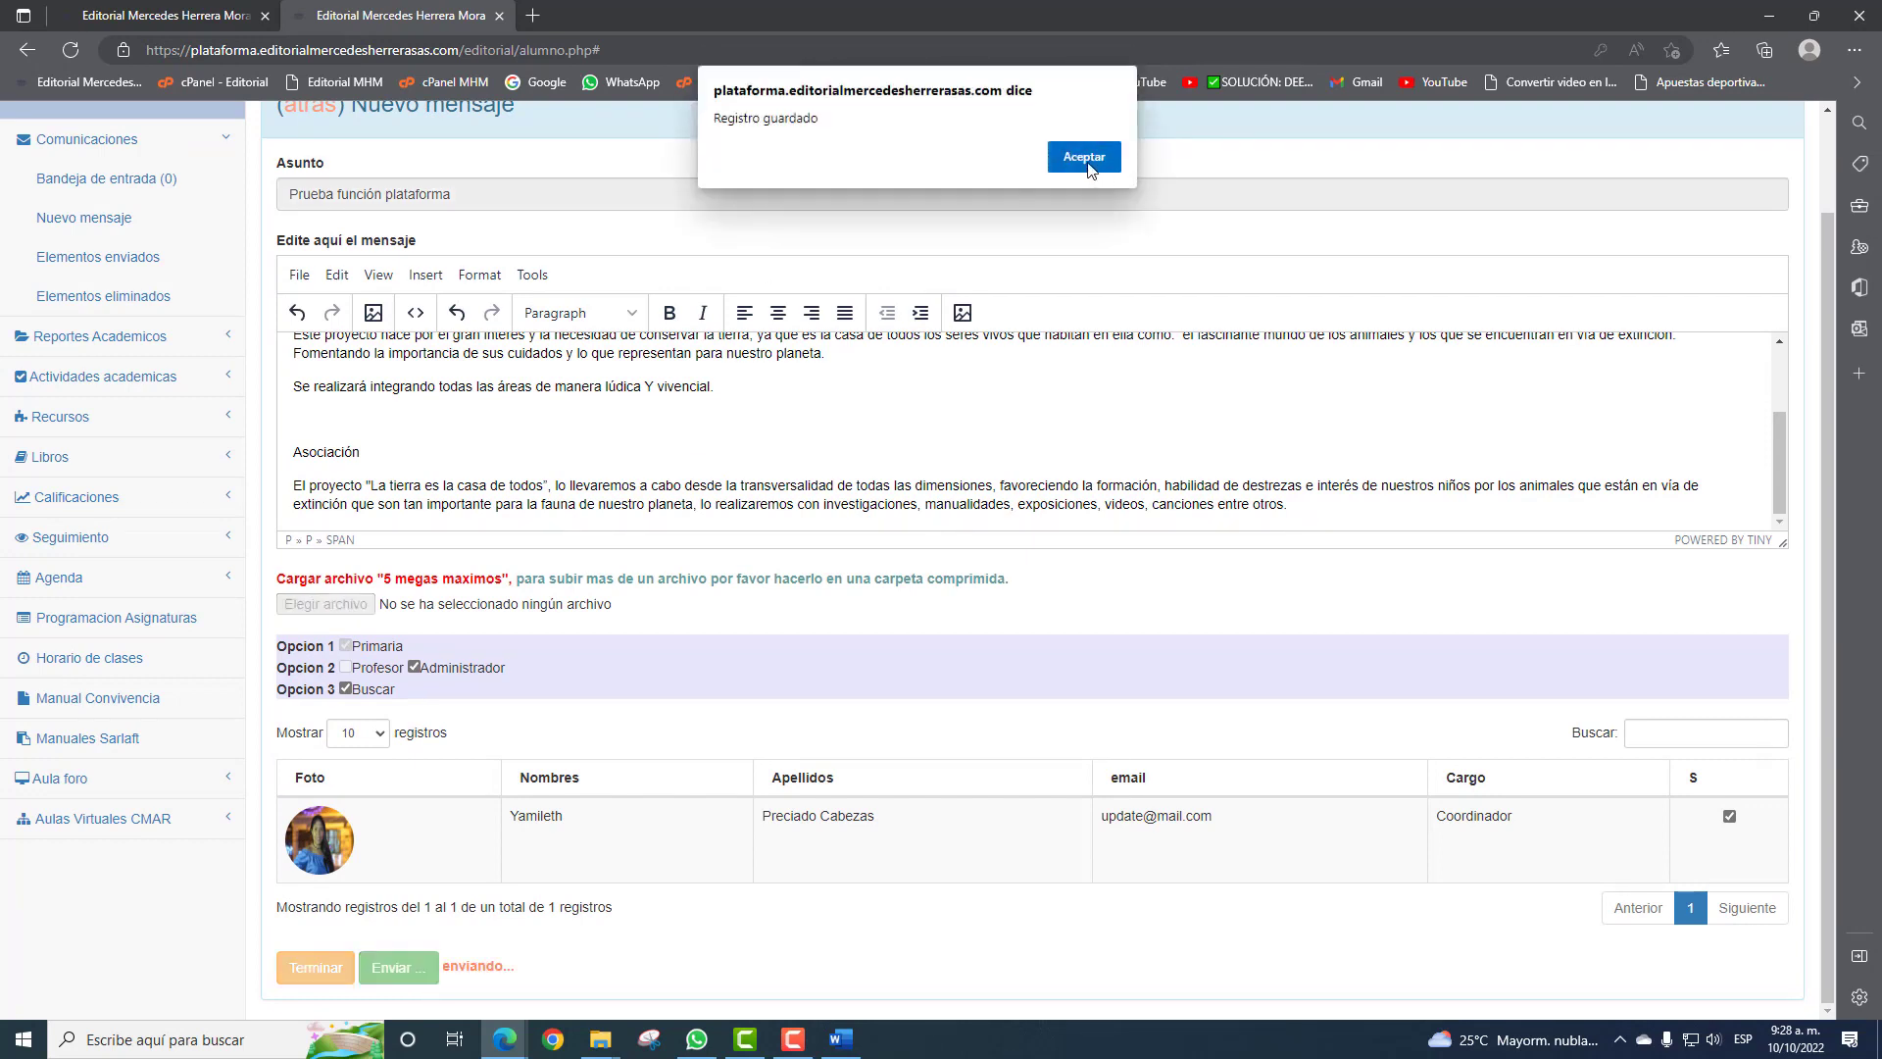
{"action": "left_click", "coordinate": [1084, 158]}
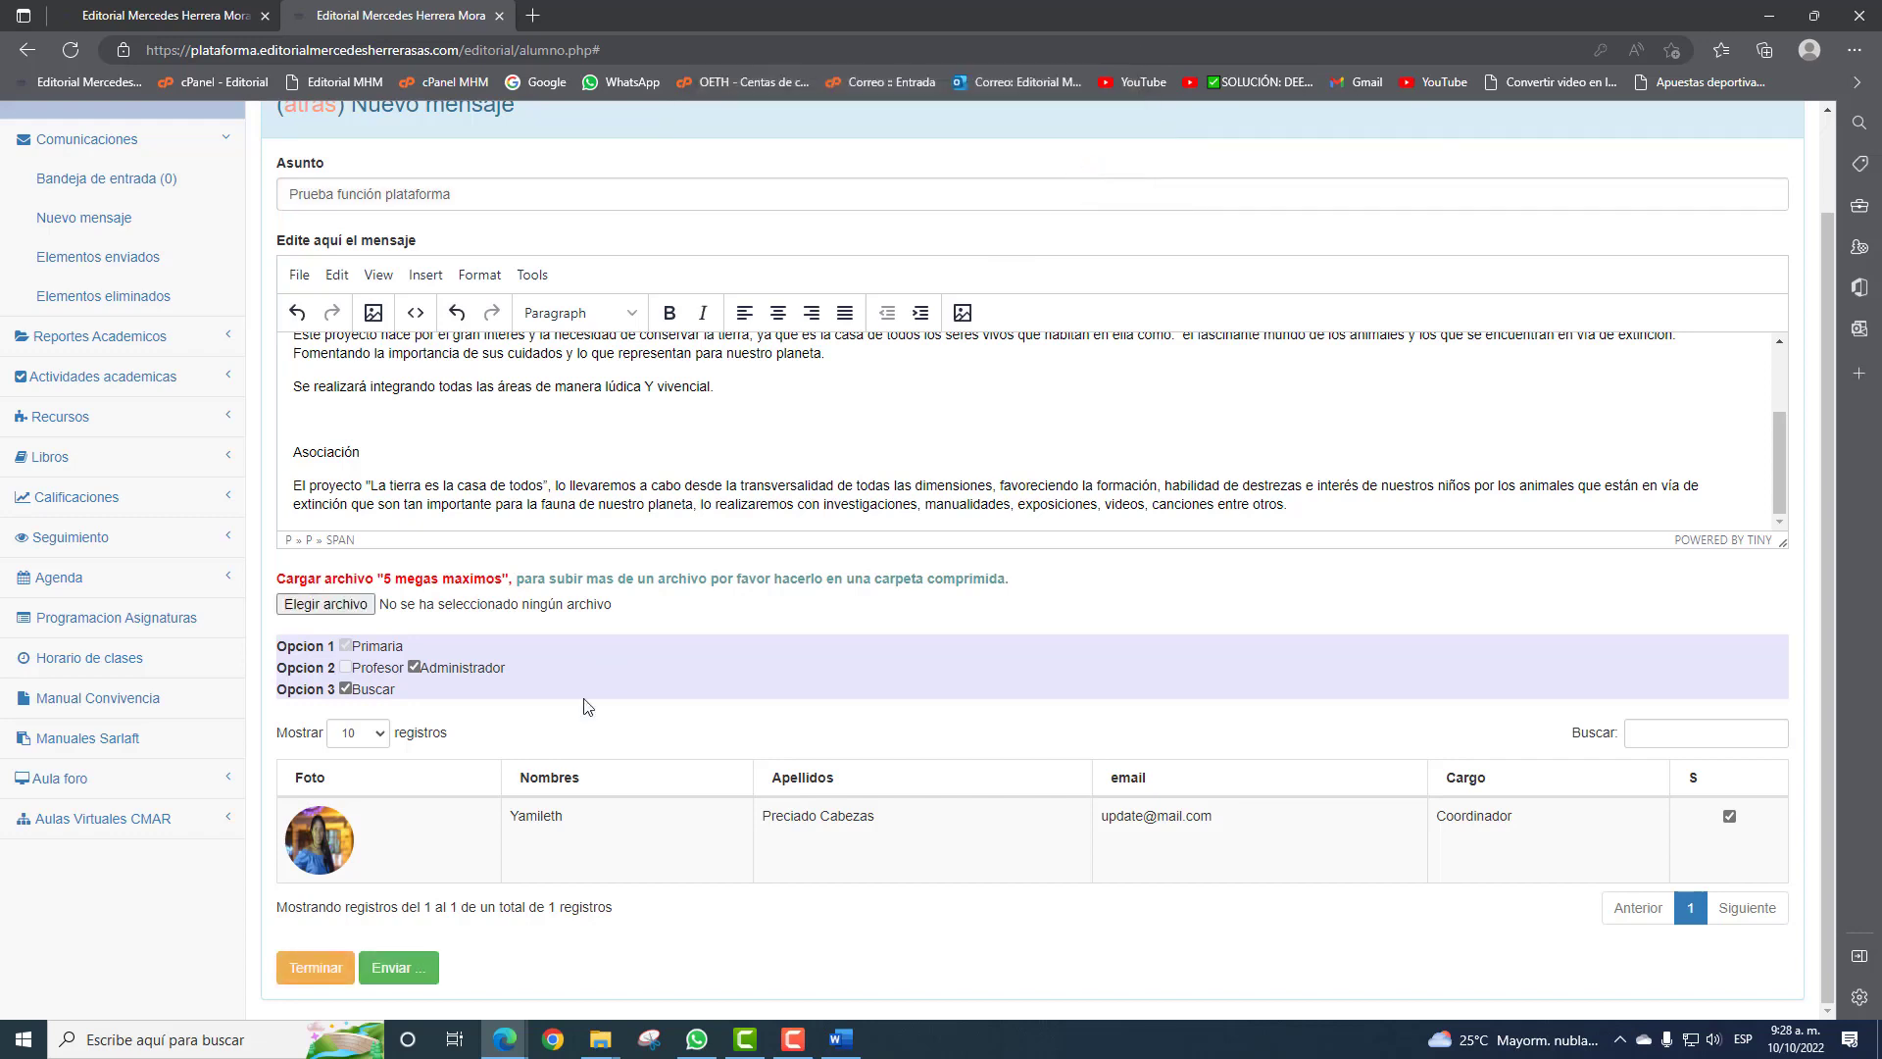
{"action": "left_click", "coordinate": [314, 968]}
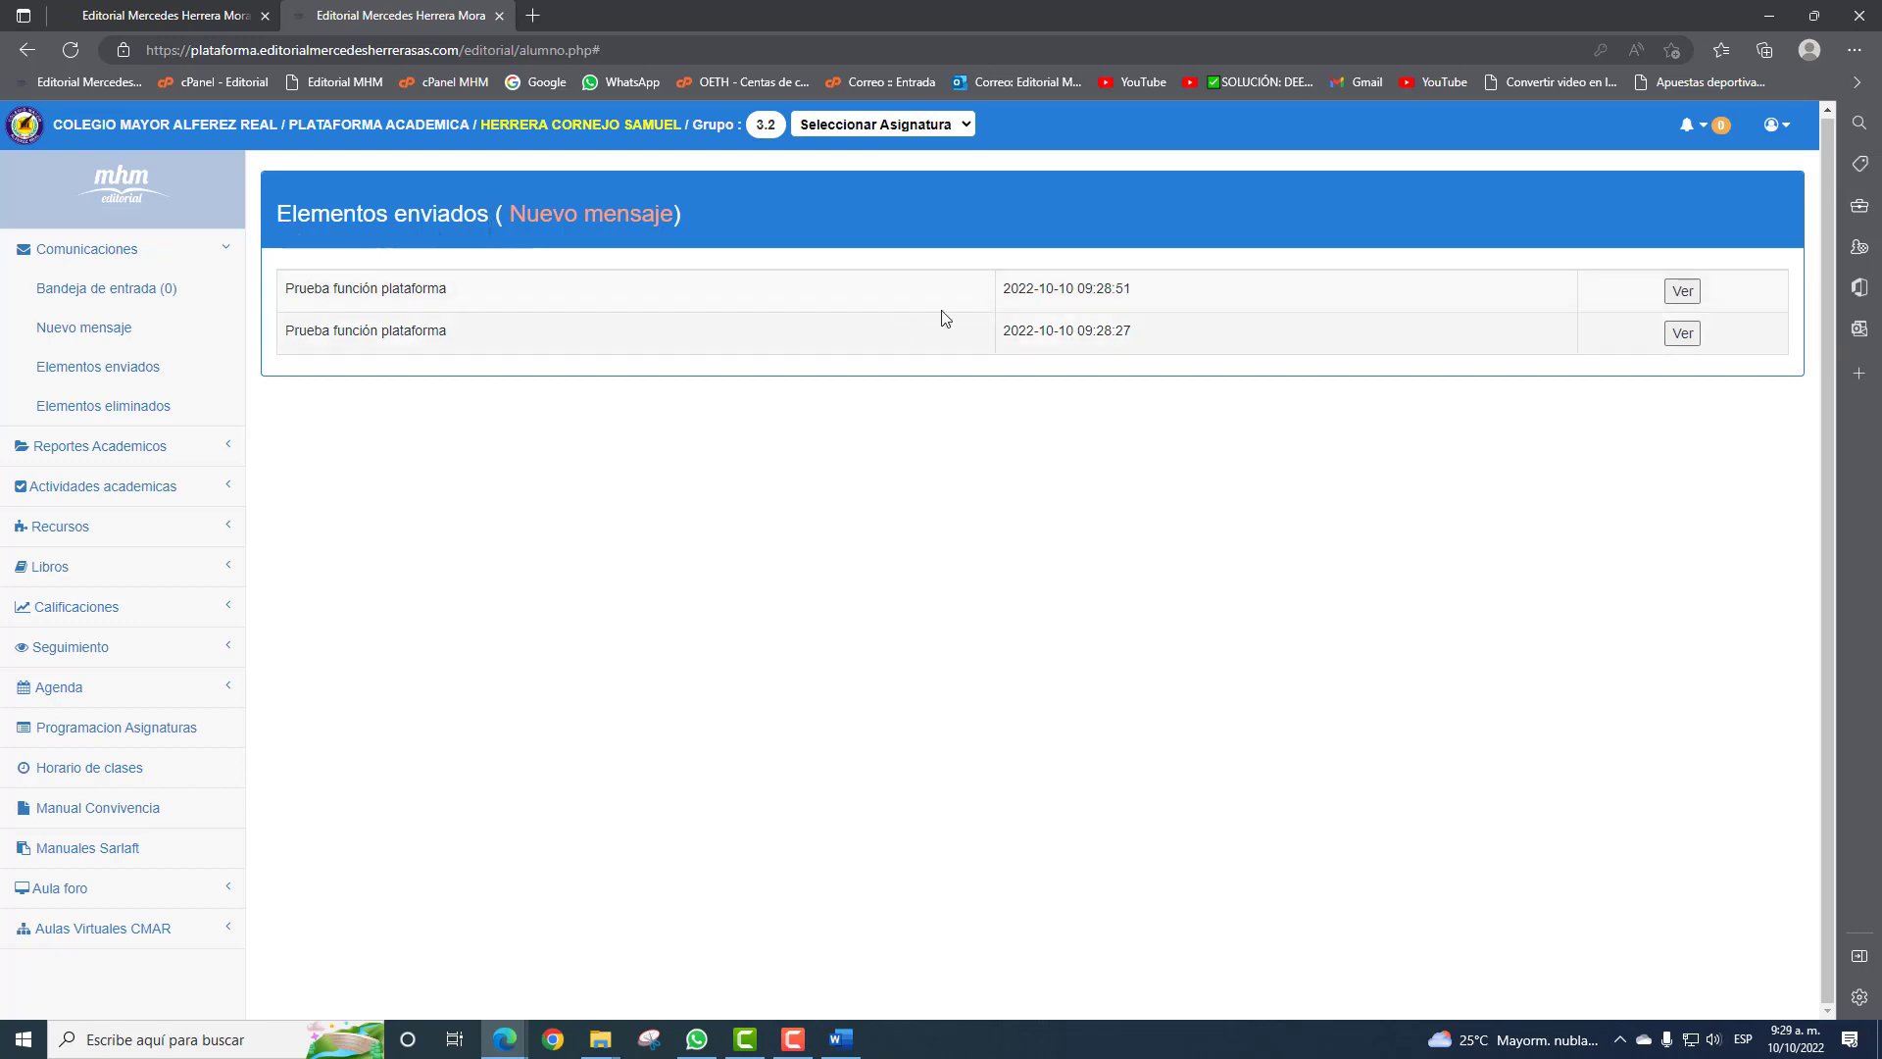
Open the sent message from 09:28:27, show who it was sent to and return to the sent items.
{"action": "left_click", "coordinate": [1682, 334]}
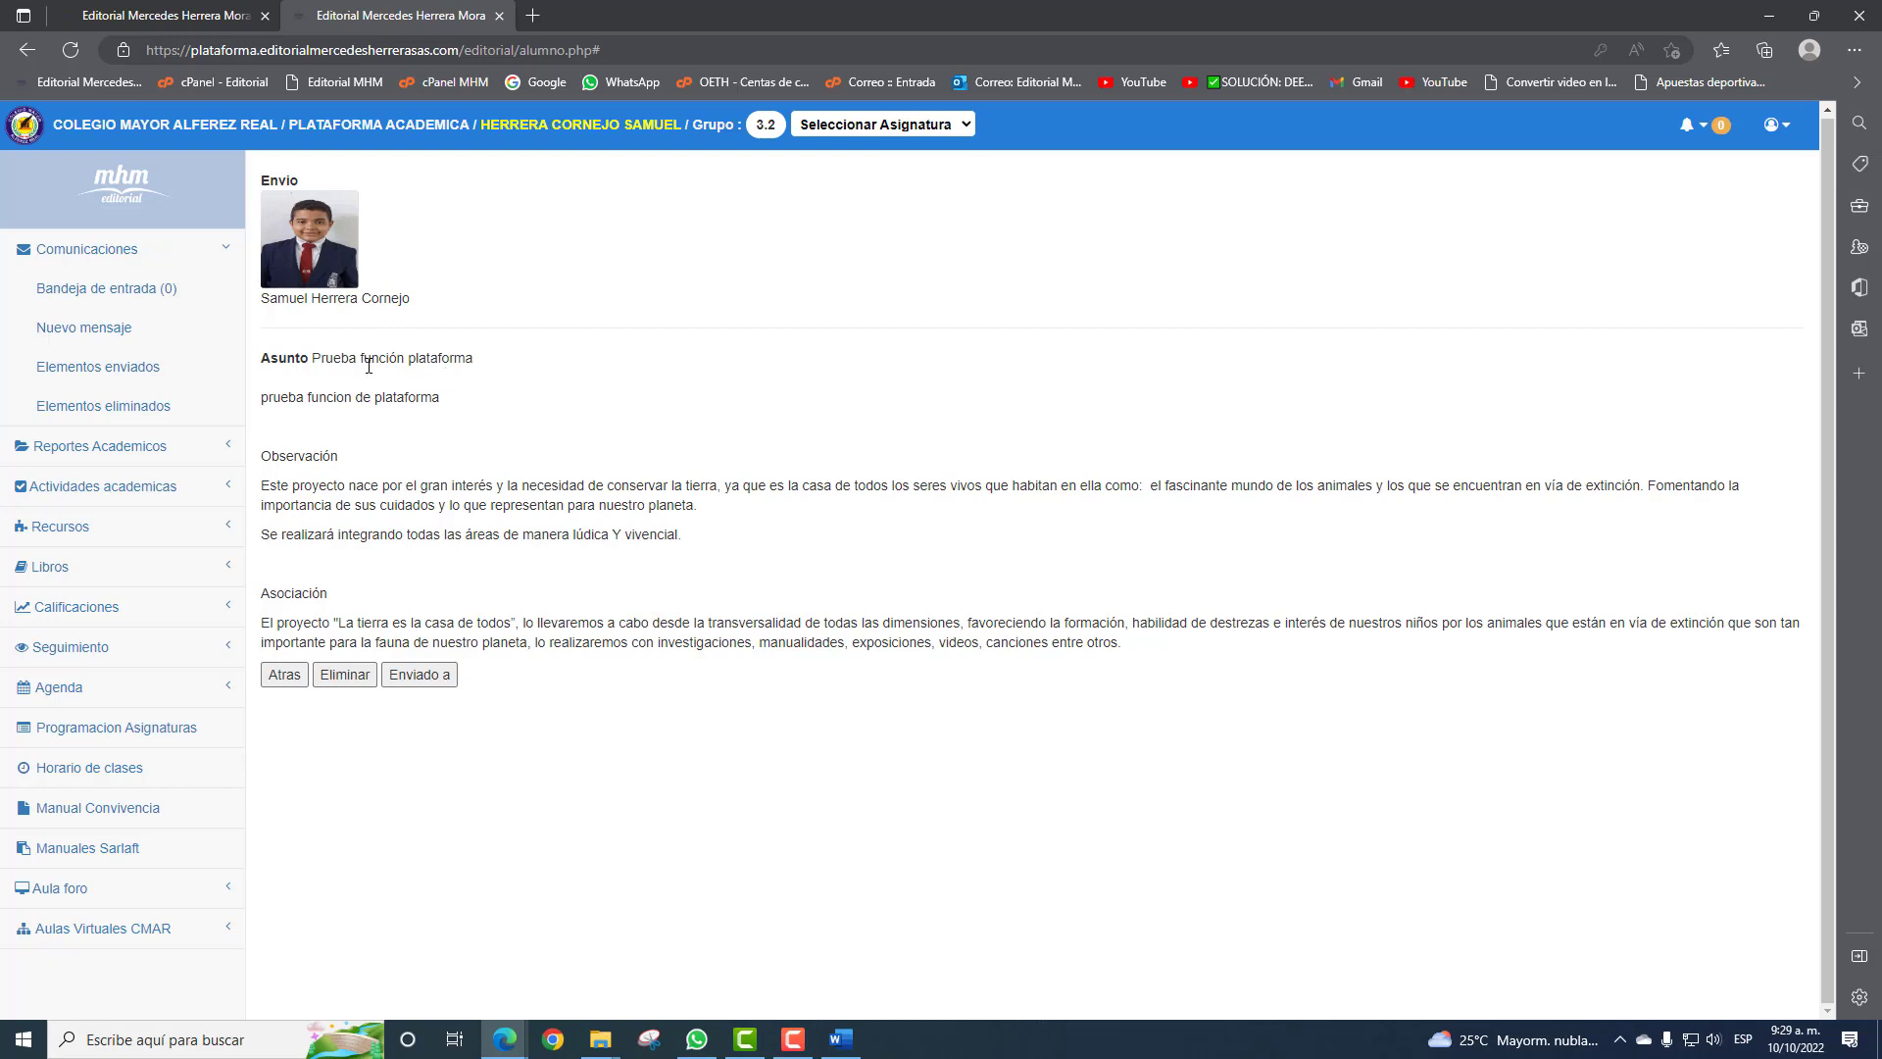
{"action": "left_click", "coordinate": [432, 675]}
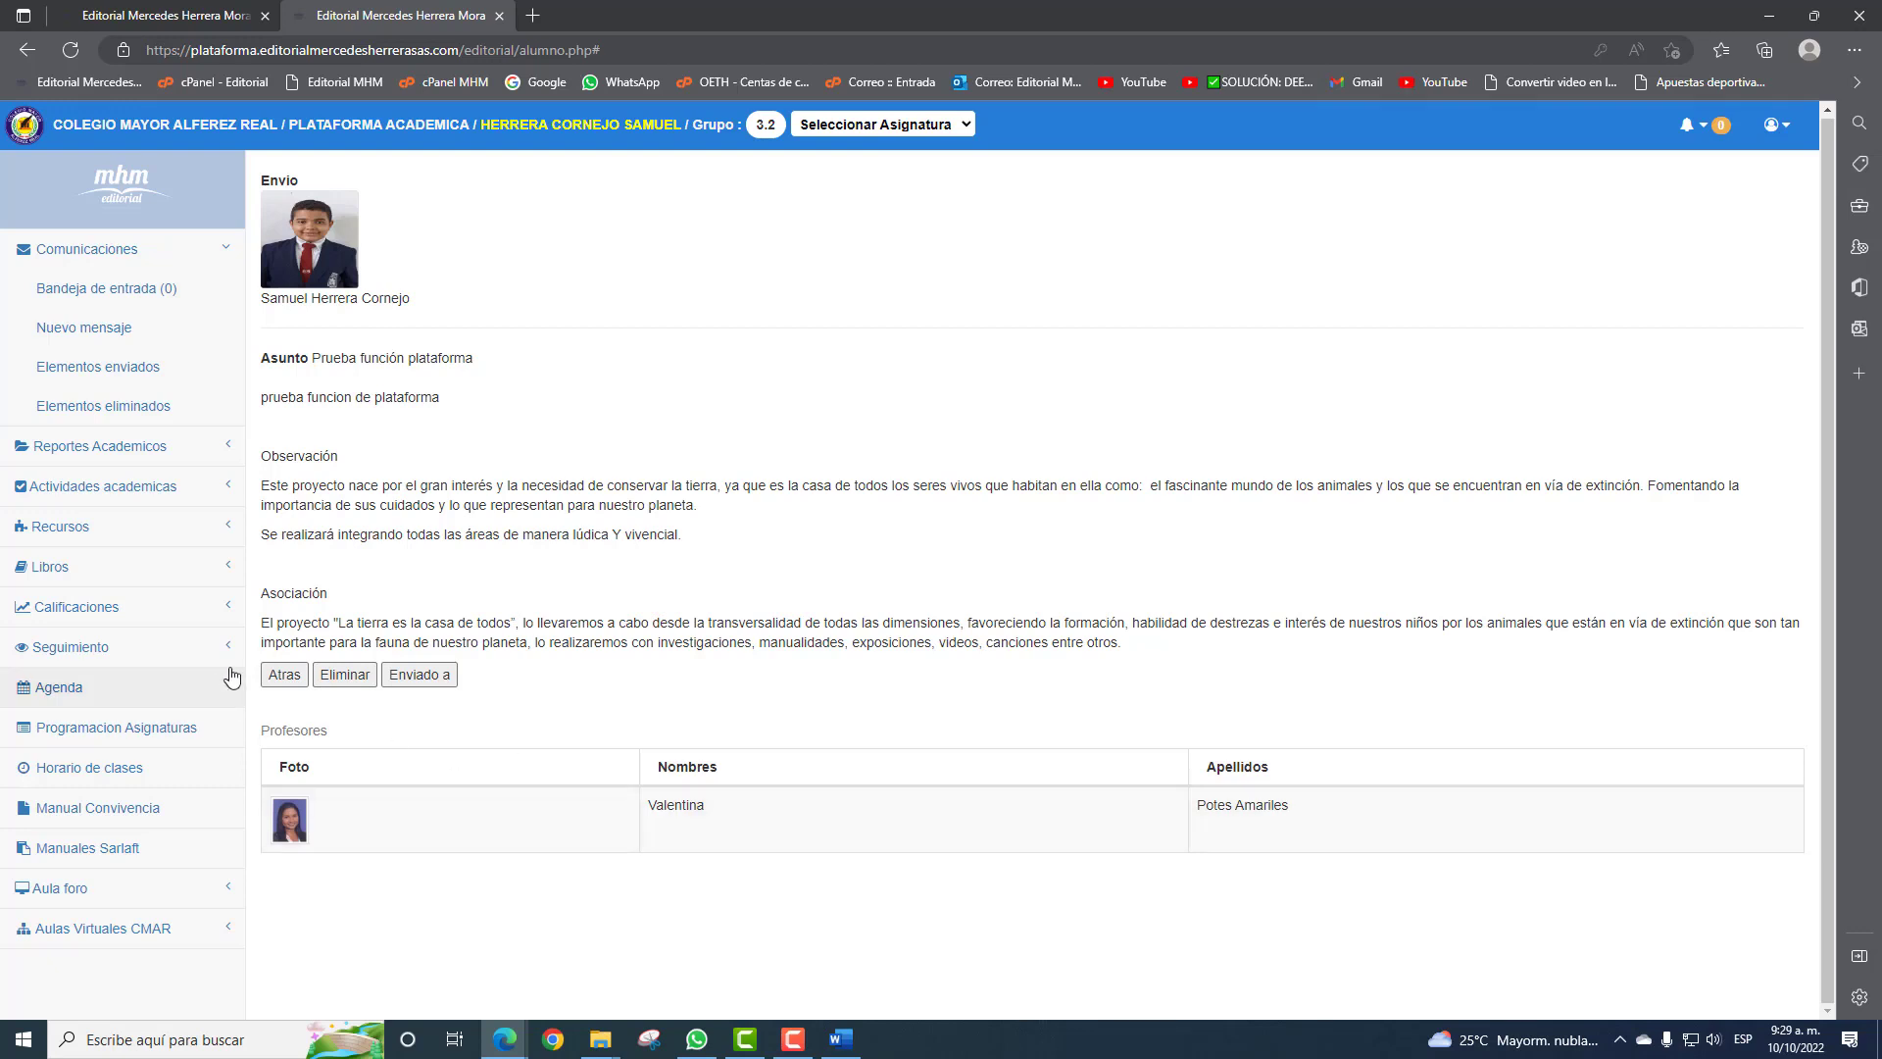
{"action": "left_click", "coordinate": [284, 676]}
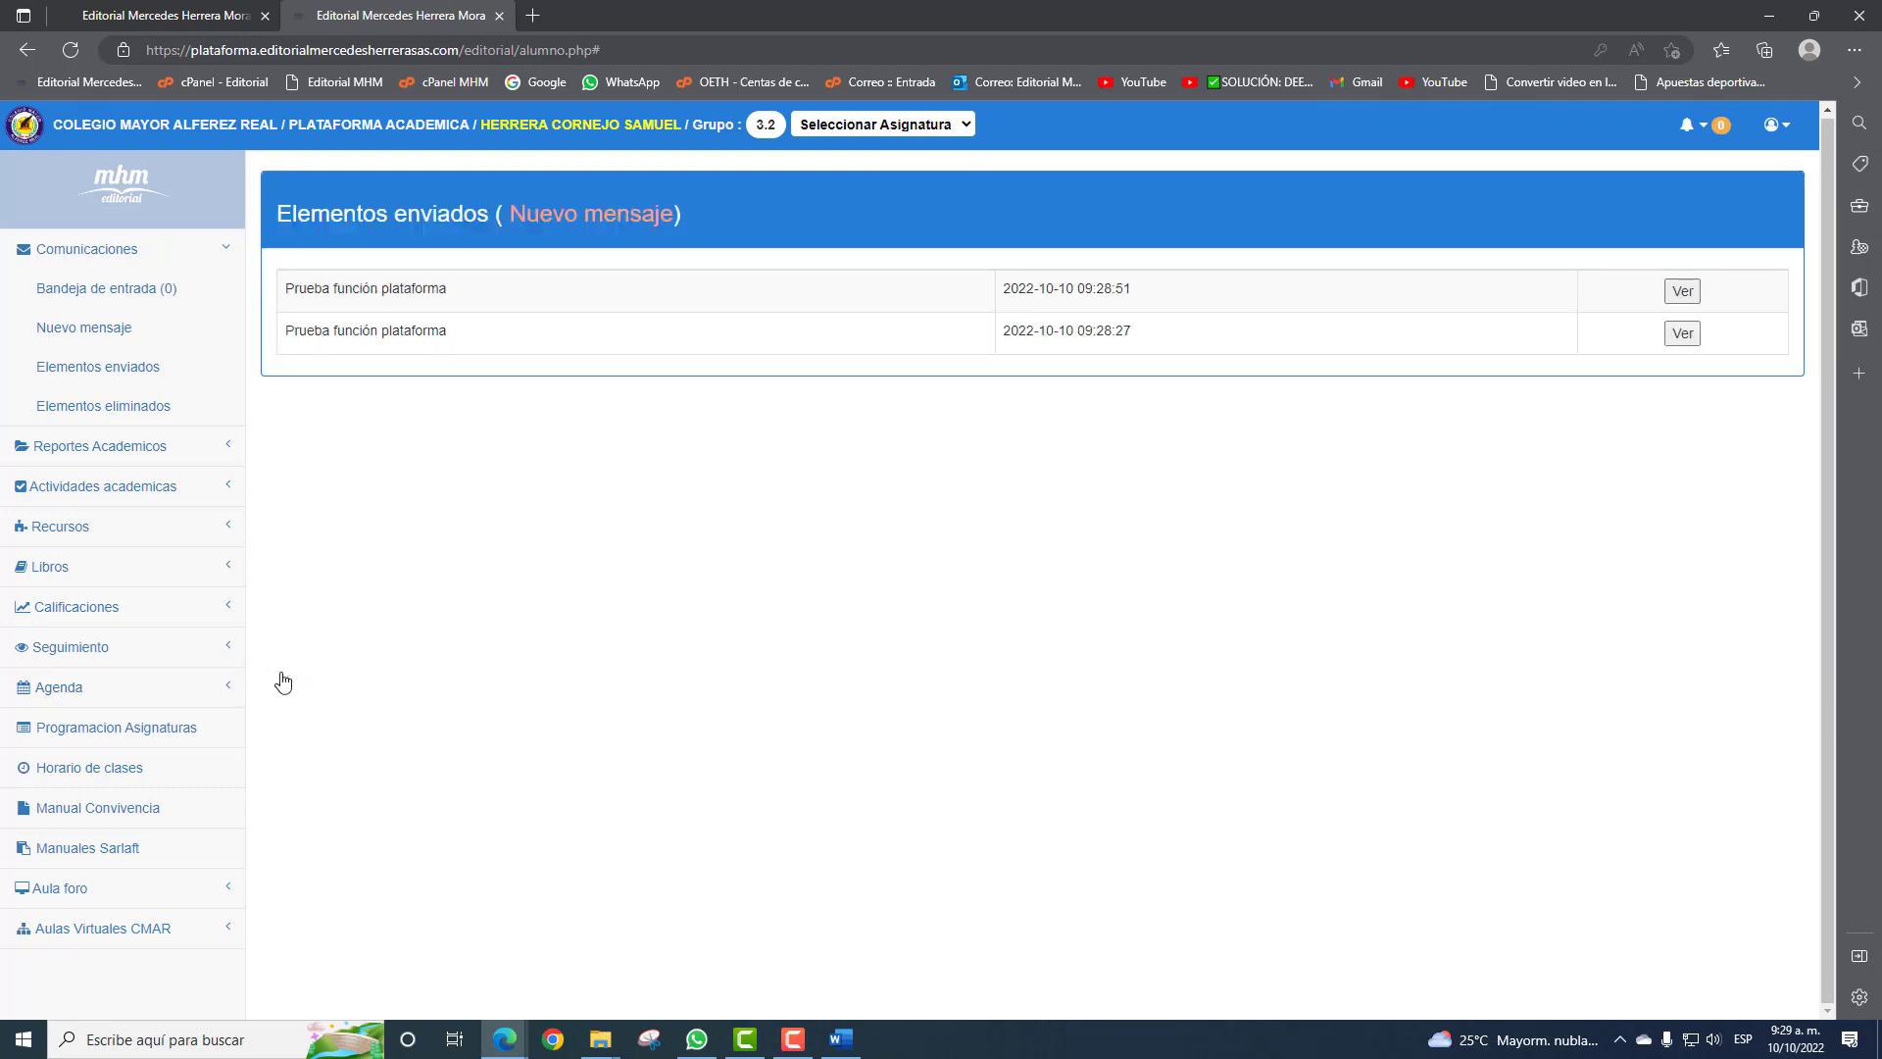
Open the sent message from 09:28:51, show its recipients and go back to the sent items.
{"action": "left_click", "coordinate": [1682, 294]}
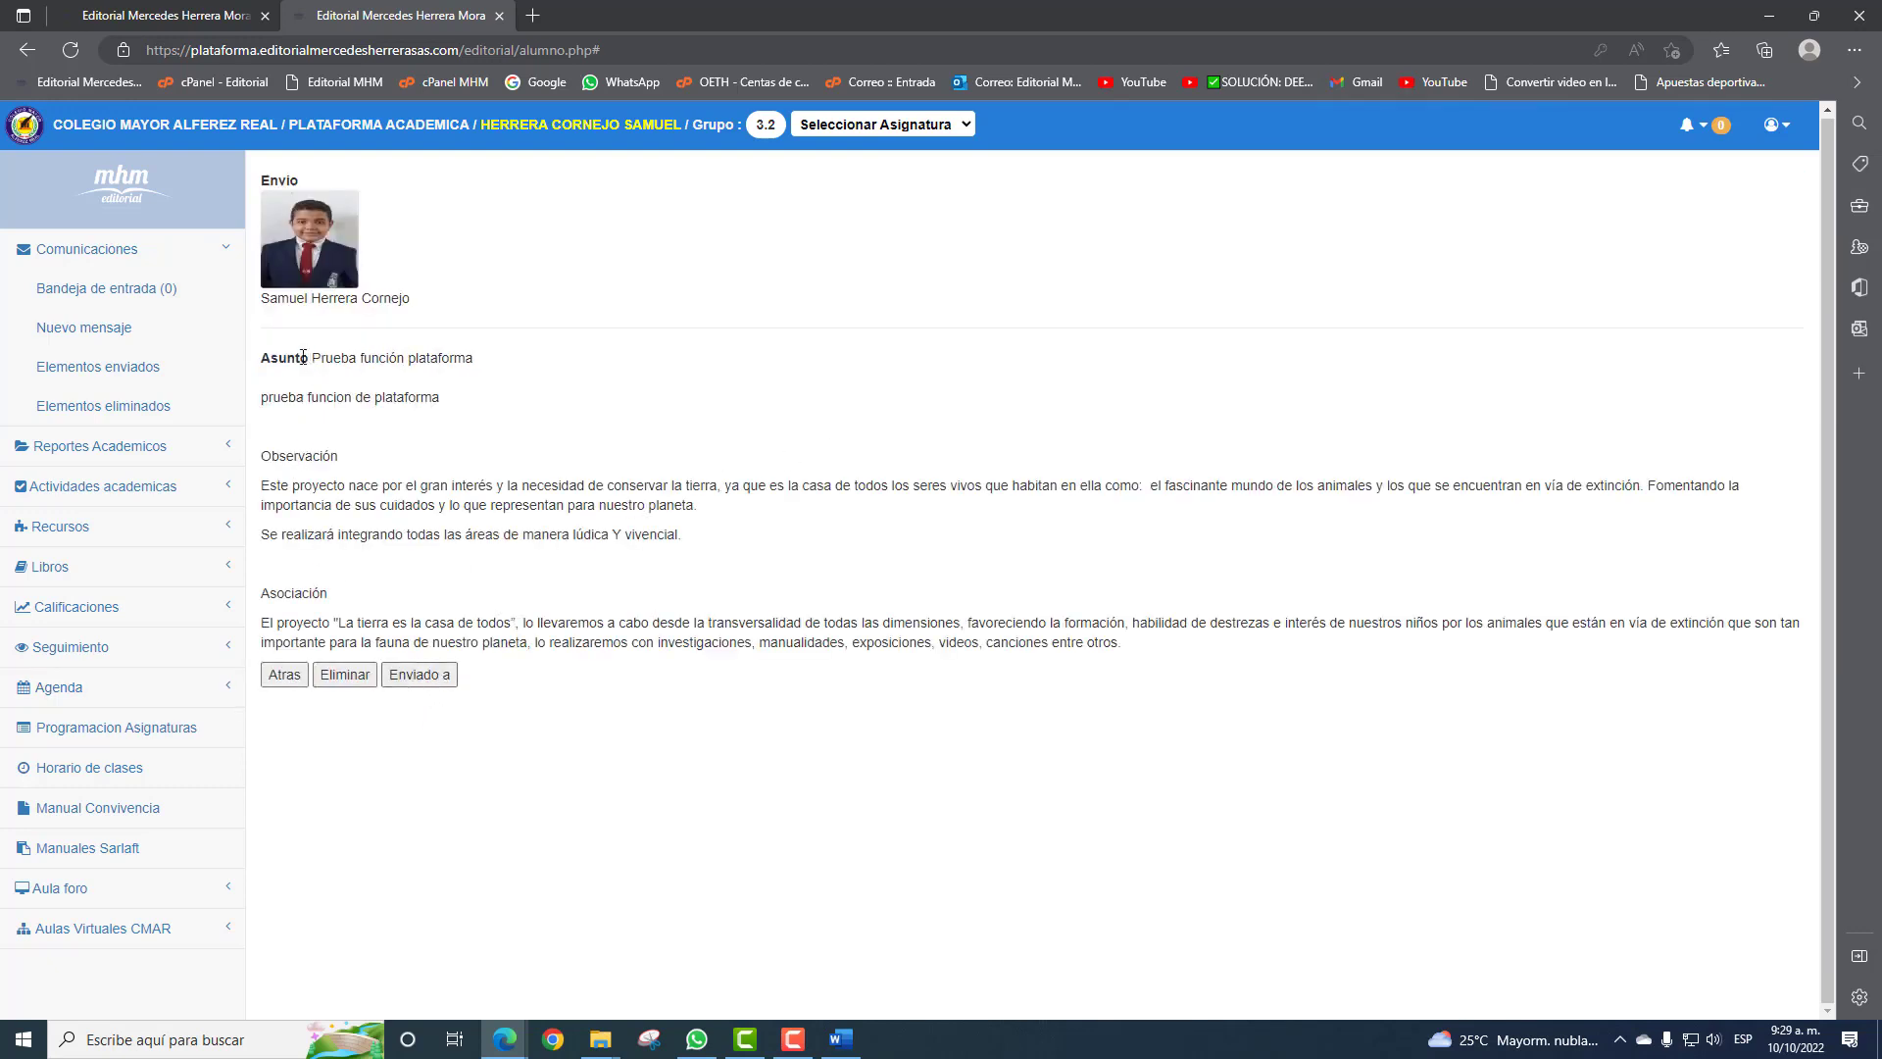
{"action": "left_click", "coordinate": [403, 685]}
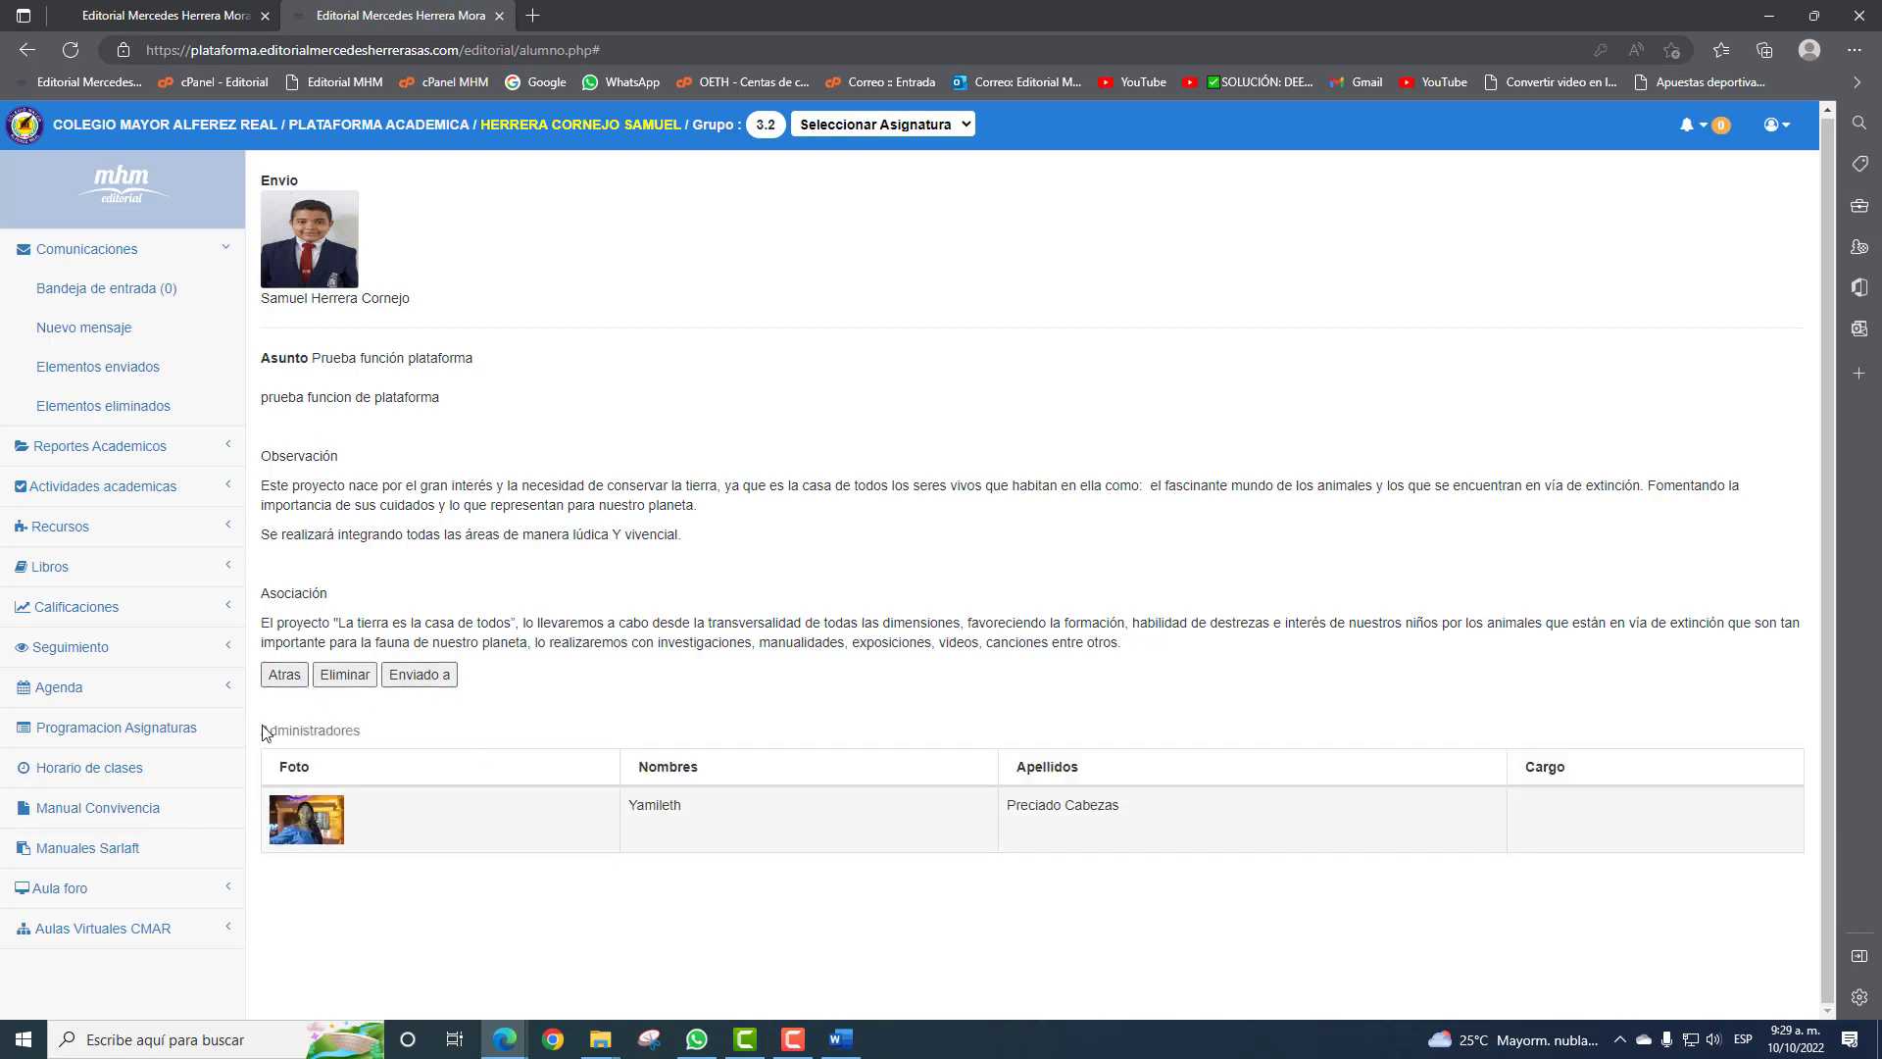
{"action": "left_click", "coordinate": [284, 675]}
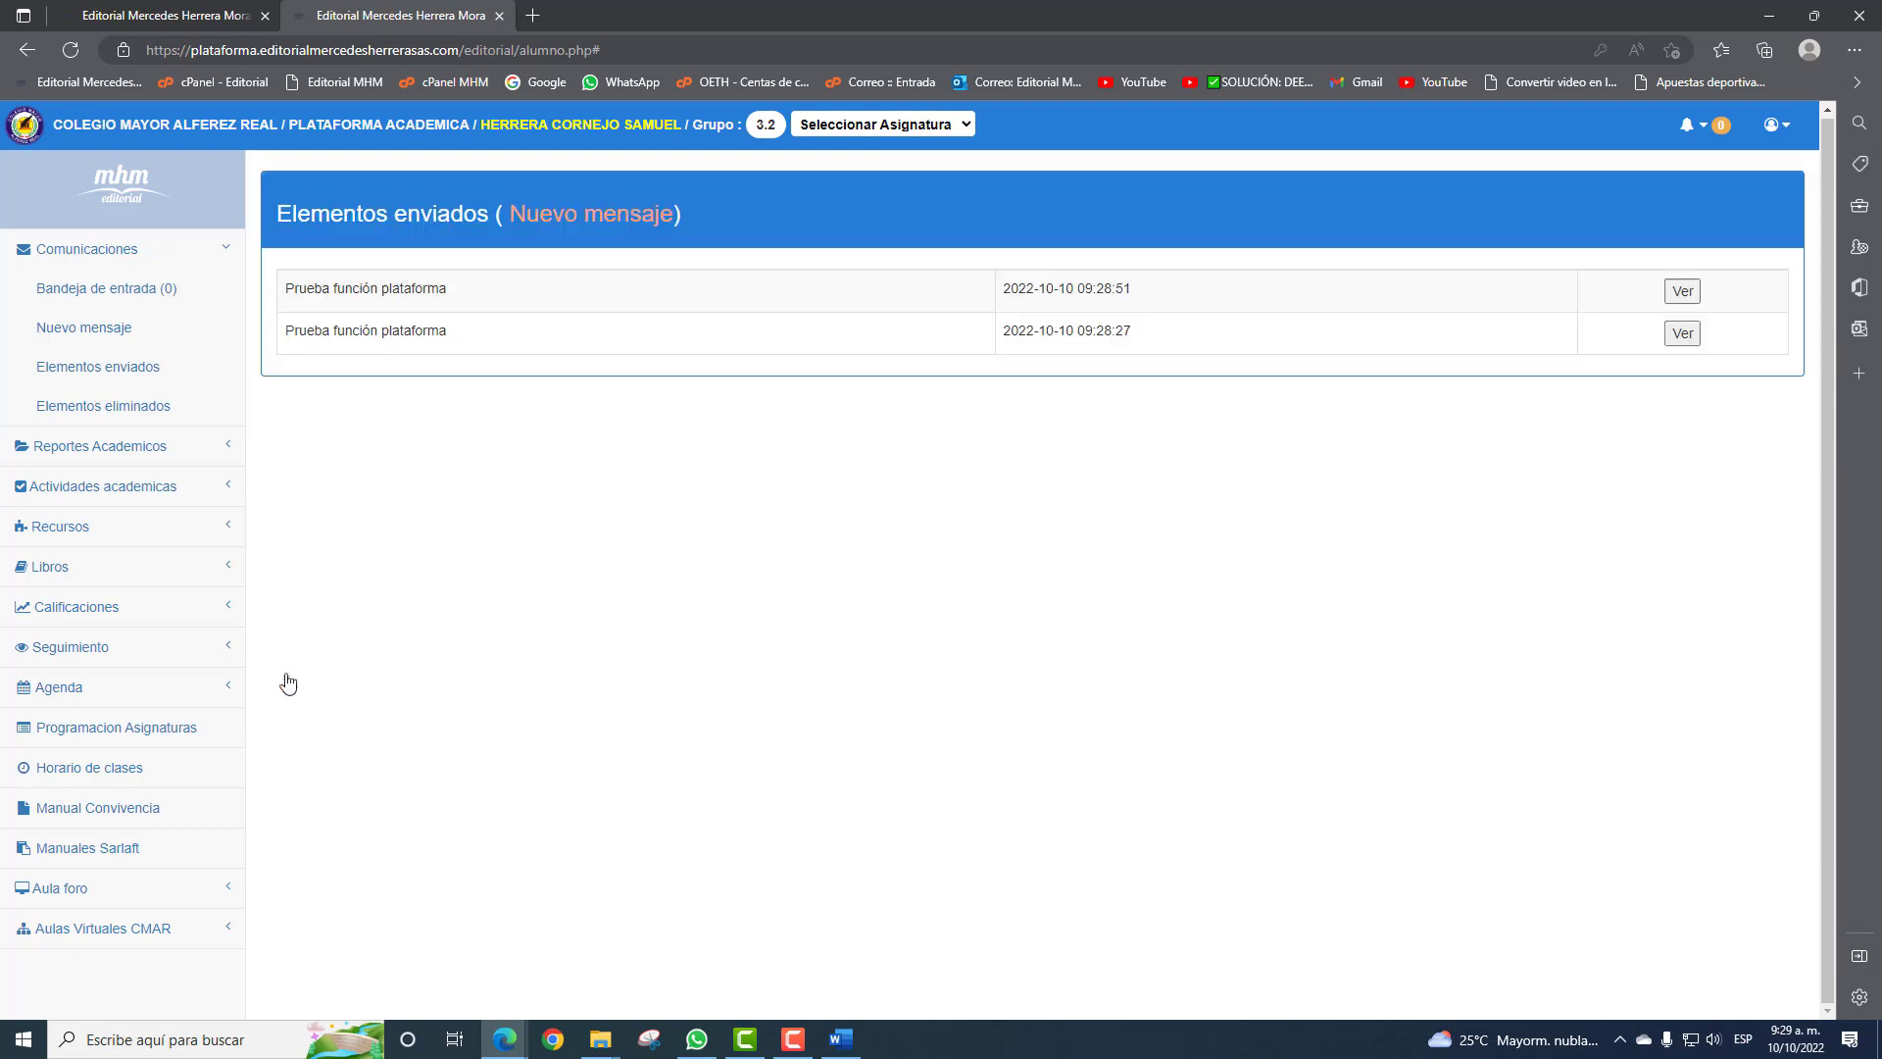
Collapse the Comunicaciones section and open the Boletin academico under Reportes Academicos.
{"action": "left_click", "coordinate": [150, 264]}
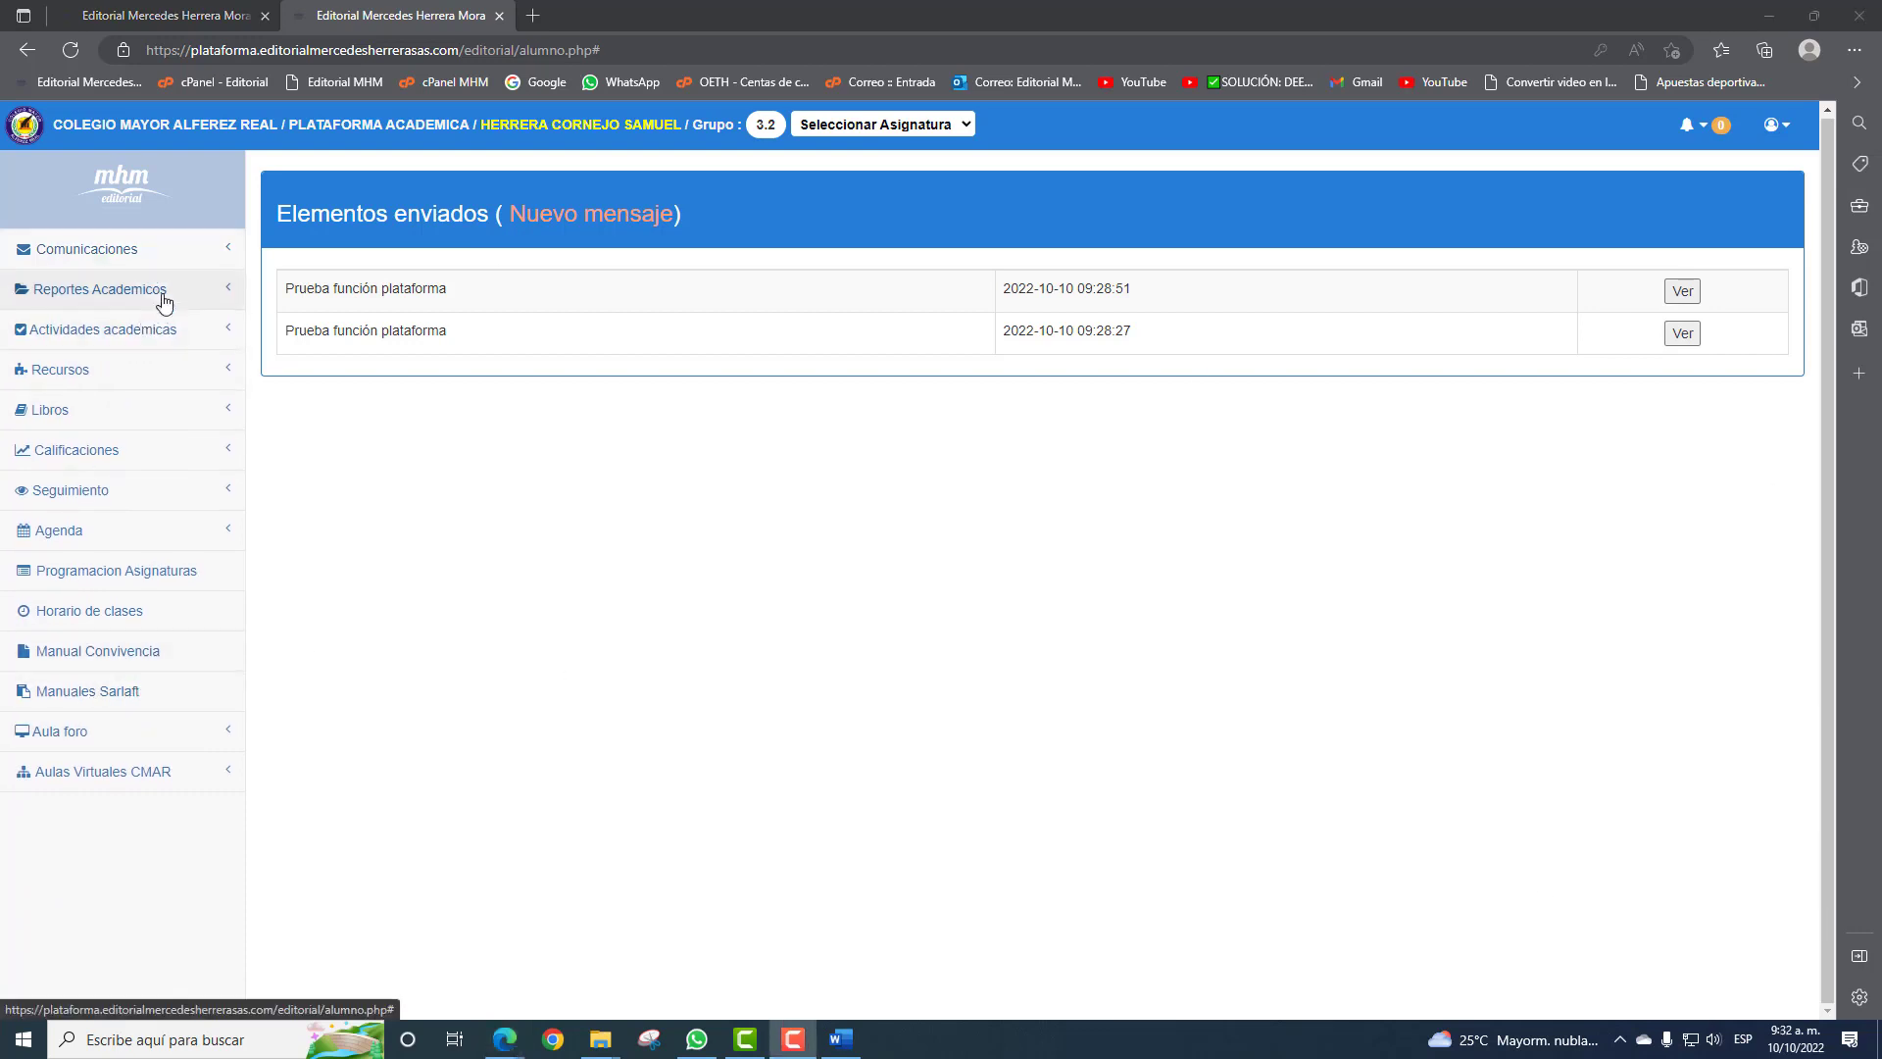
{"action": "left_click", "coordinate": [163, 296]}
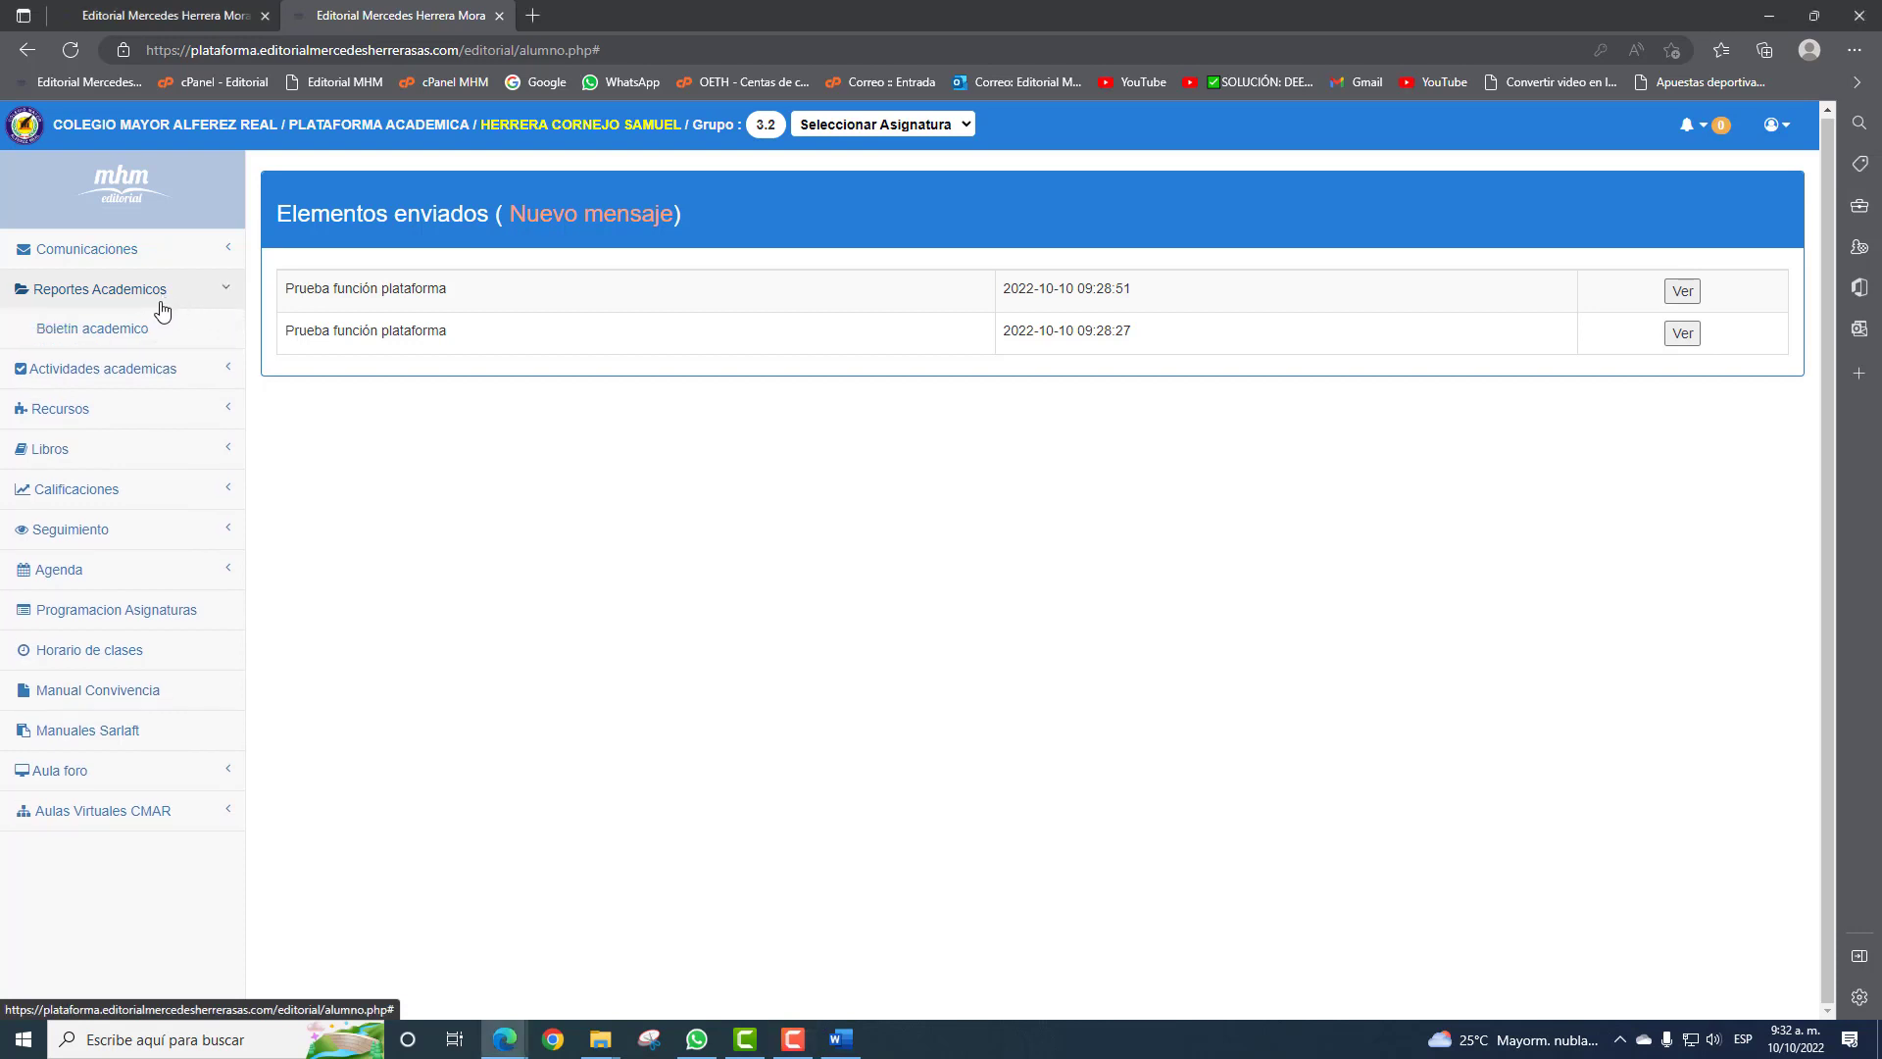
{"action": "left_click", "coordinate": [110, 338]}
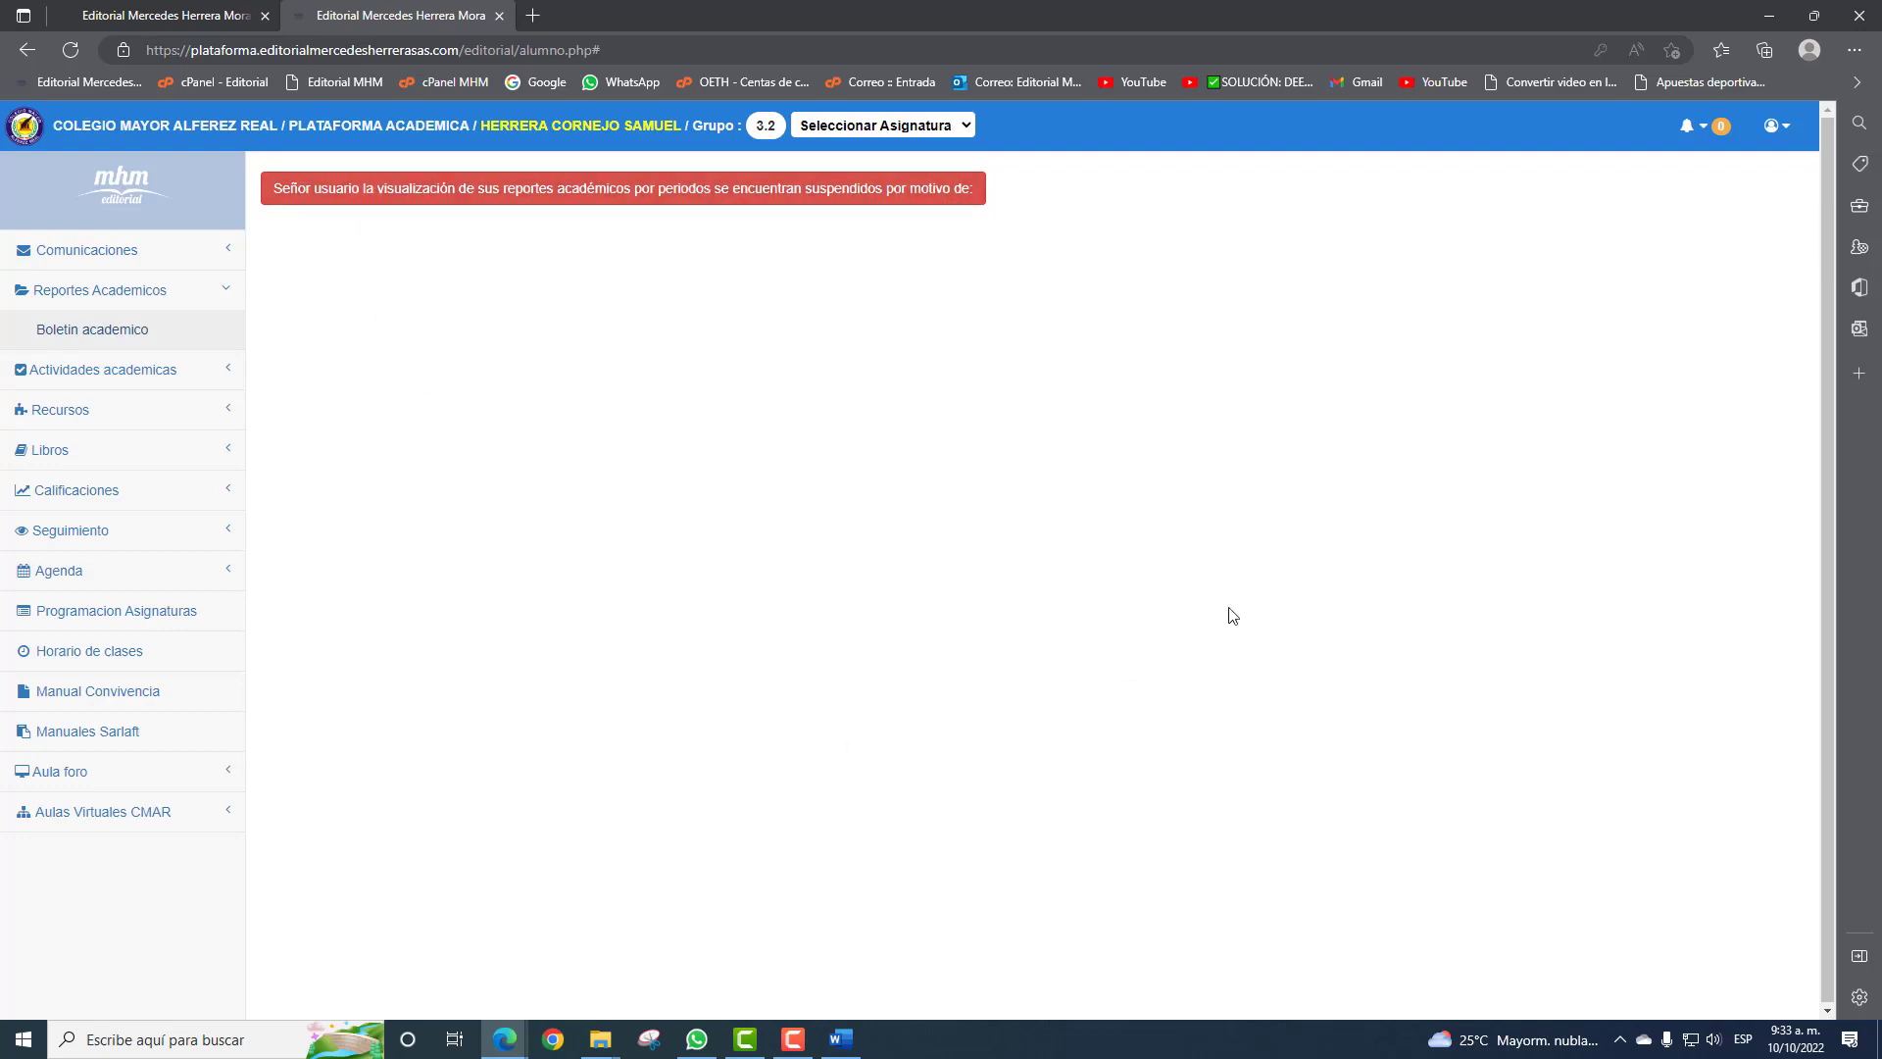
Collapse Reportes Academicos, expand Actividades academicas and select Matemáticas as the subject.
{"action": "left_click", "coordinate": [164, 294]}
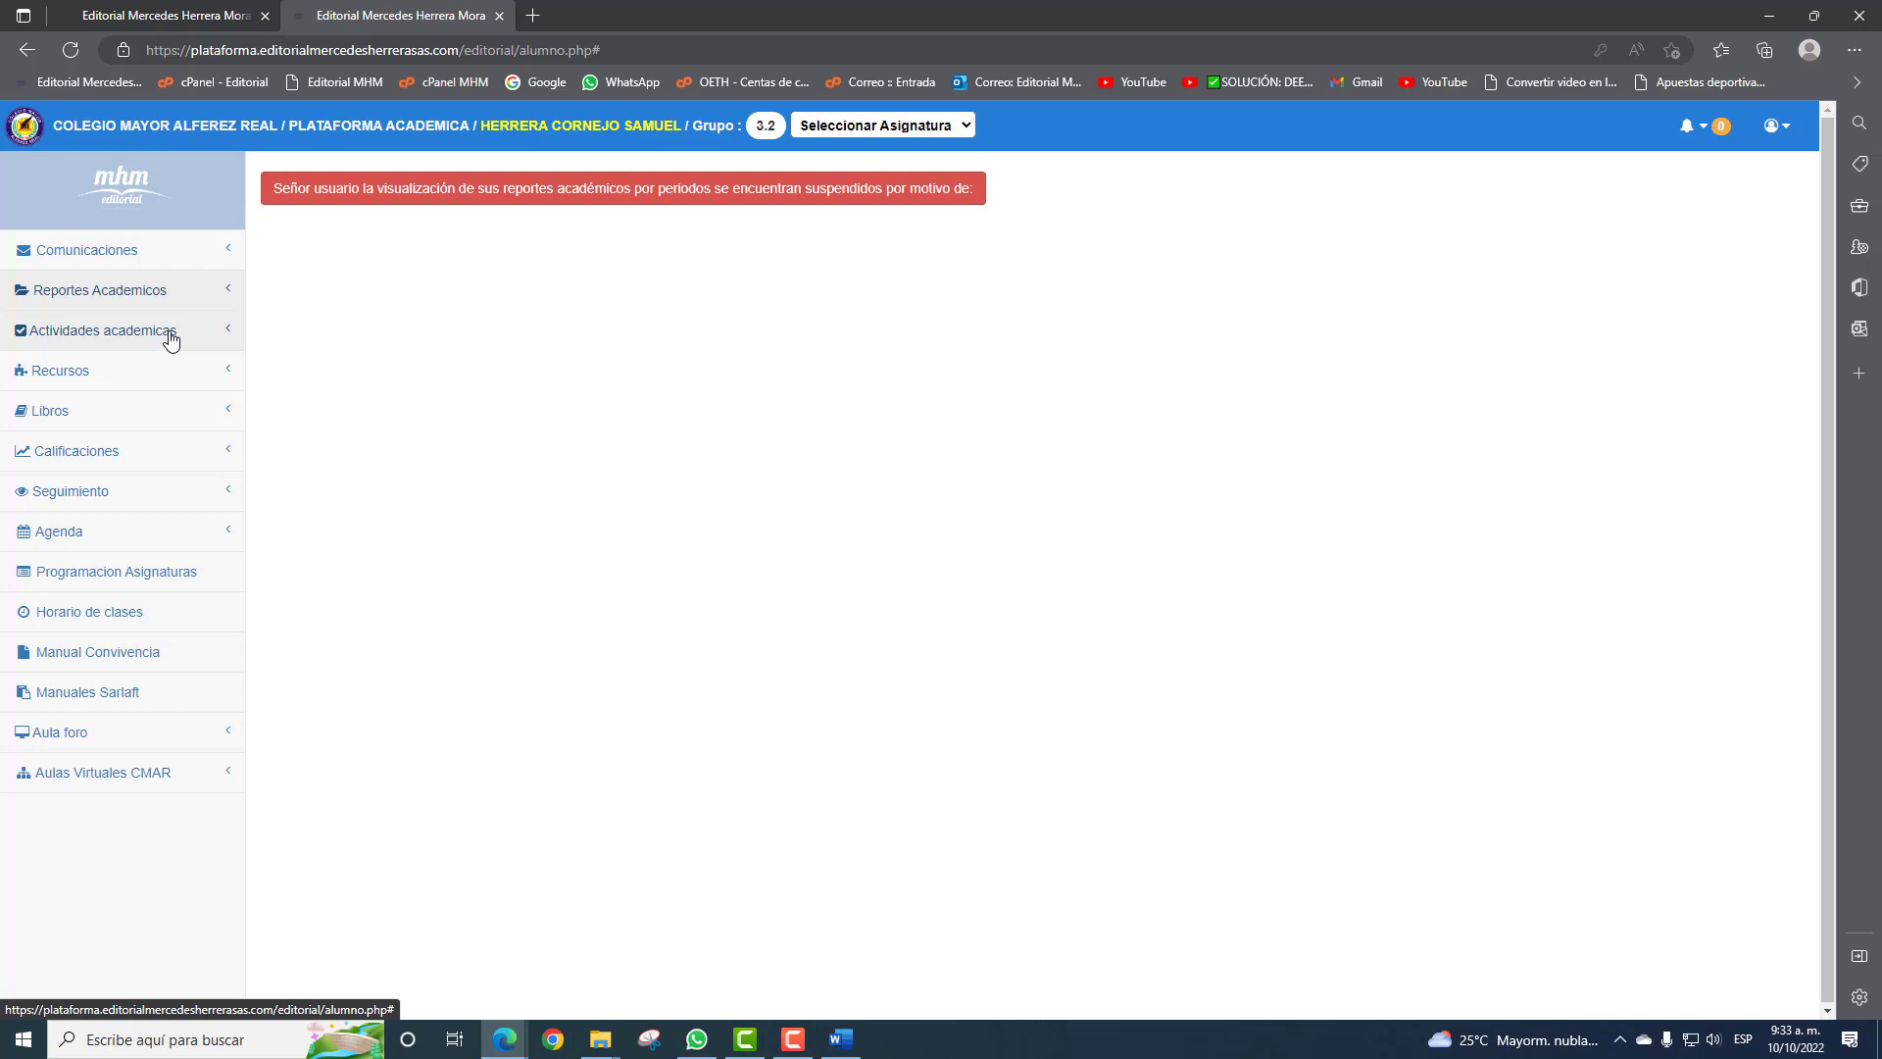
{"action": "left_click", "coordinate": [170, 339]}
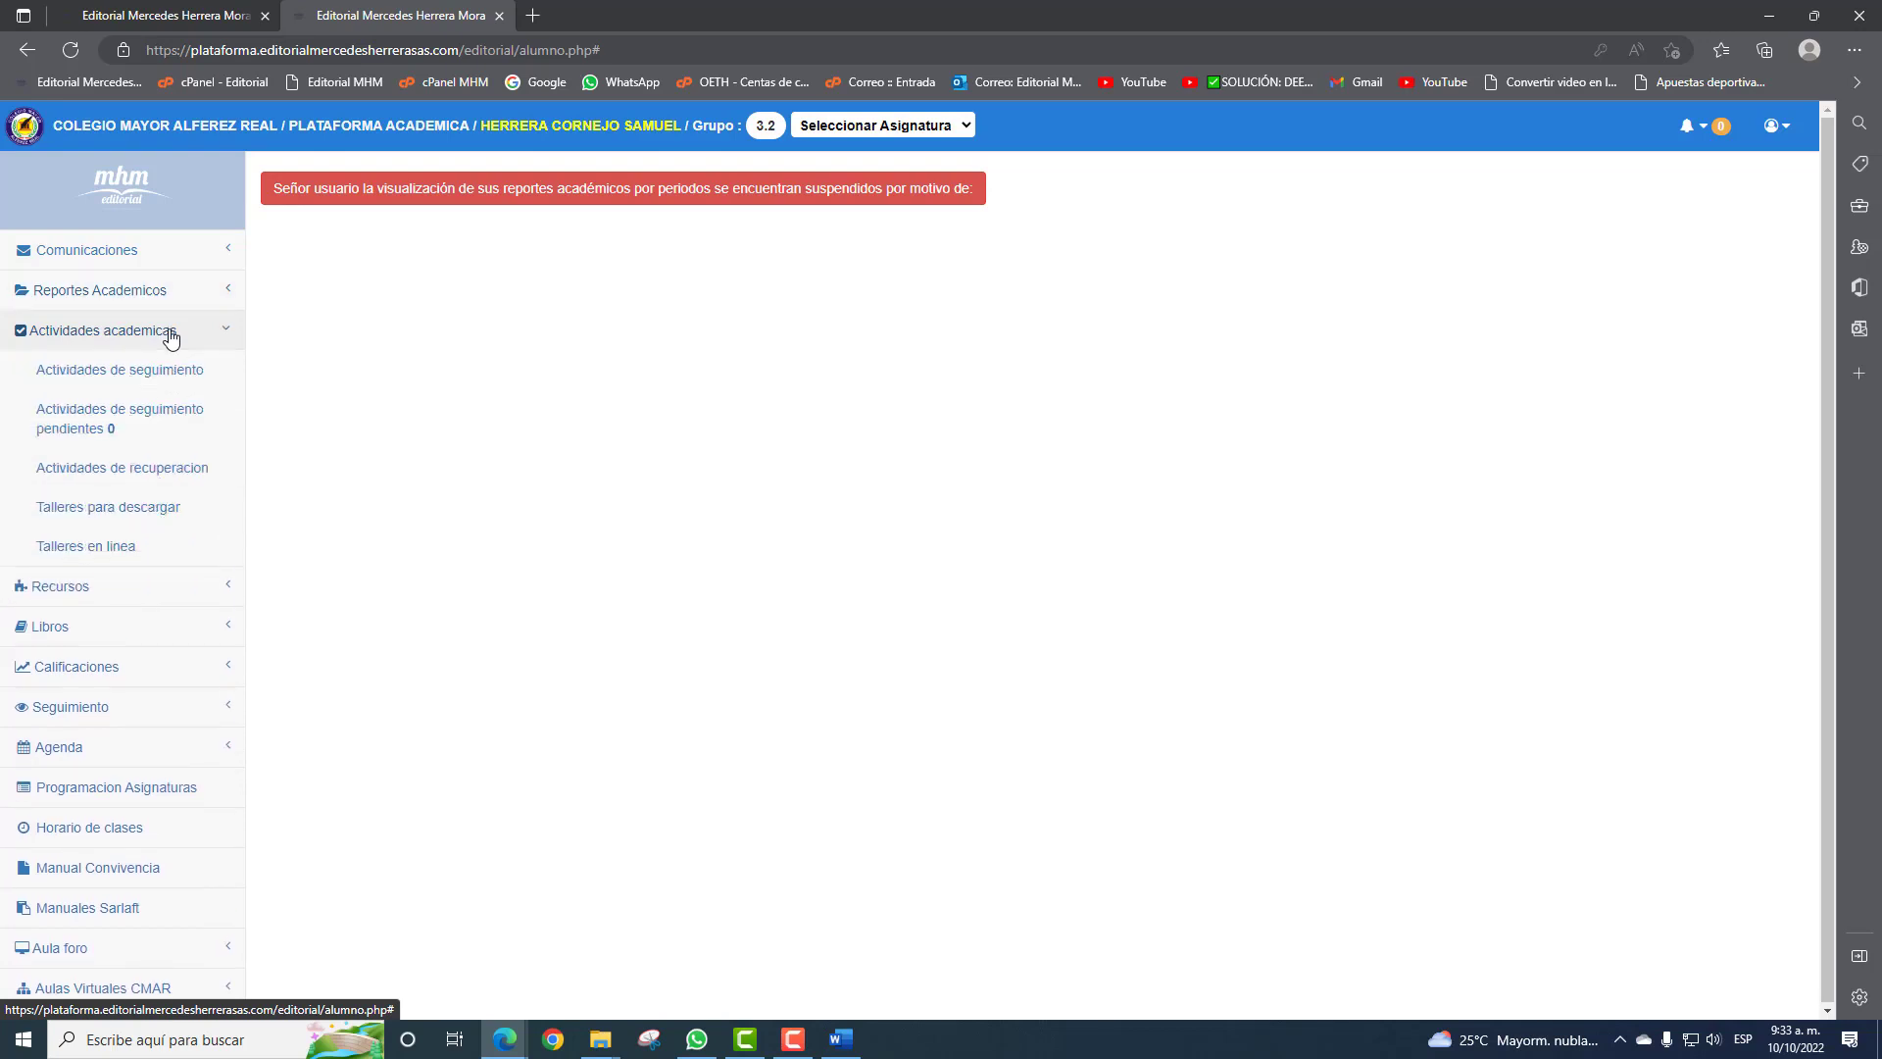
{"action": "left_click", "coordinate": [929, 132]}
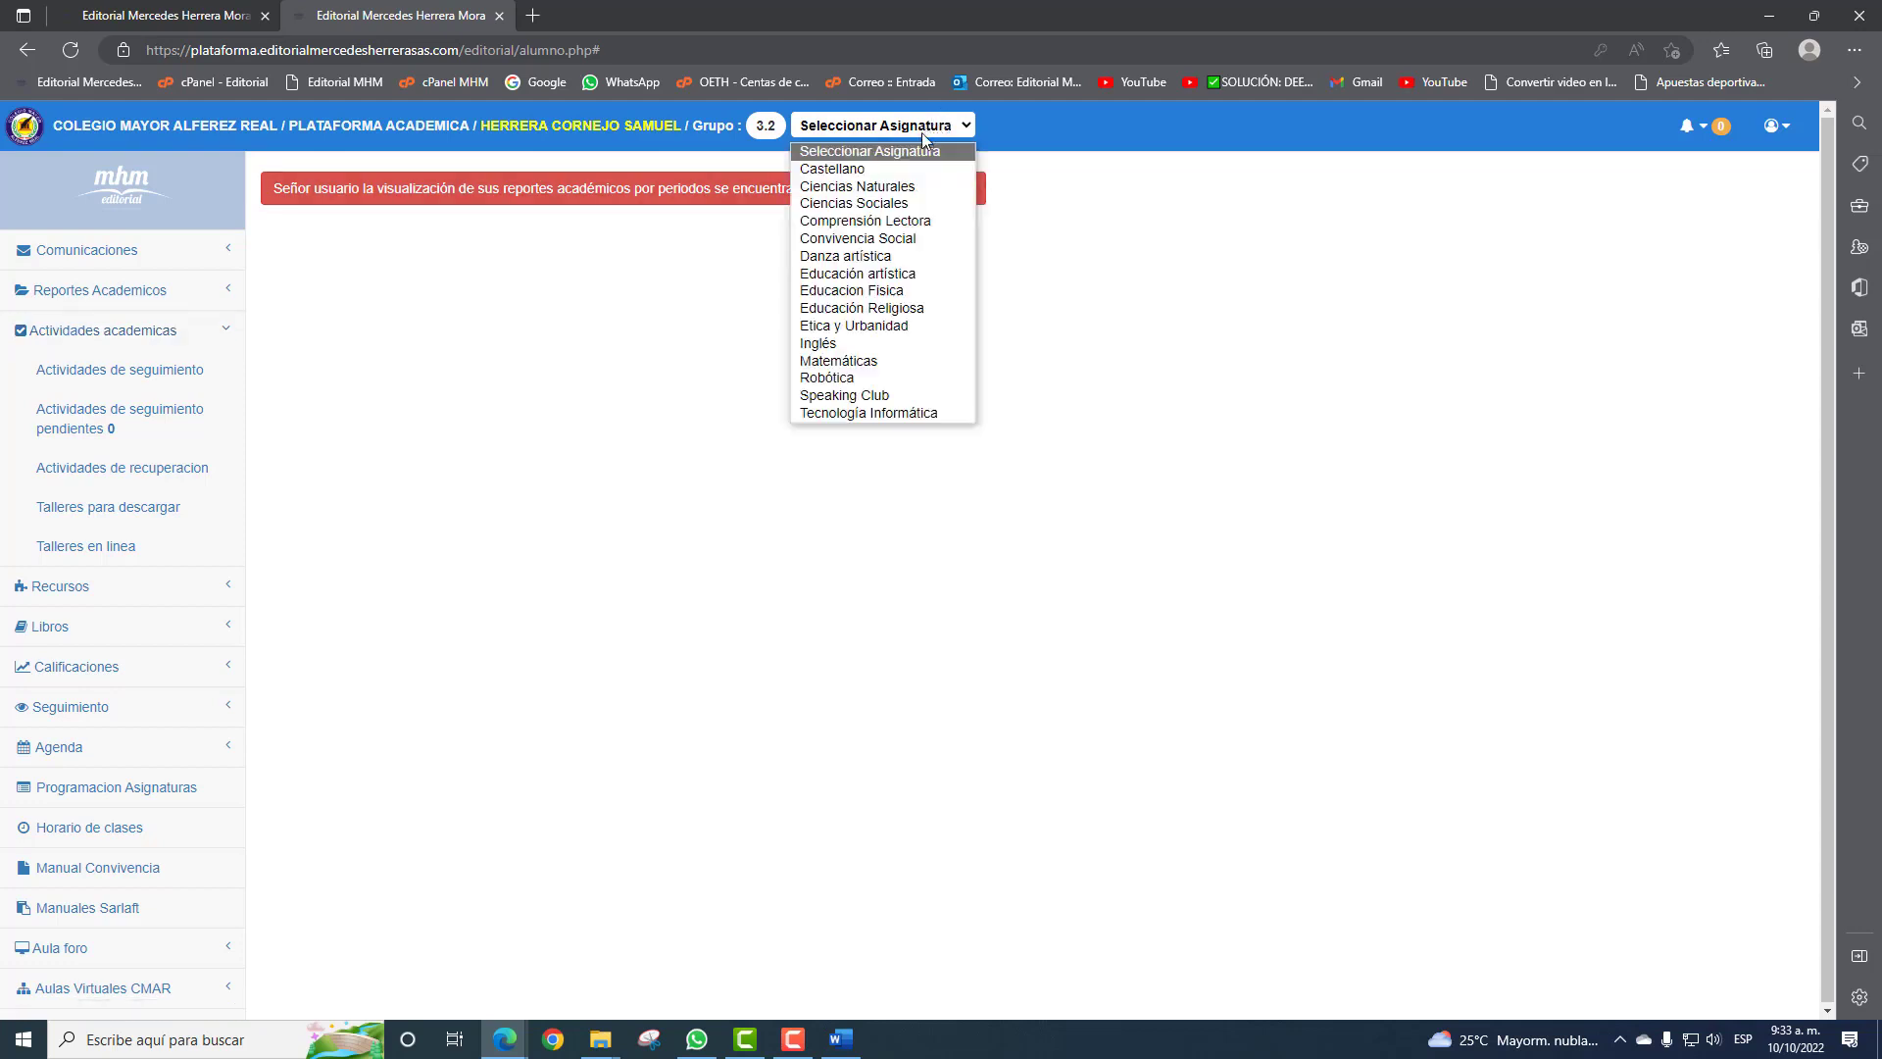
{"action": "left_click", "coordinate": [863, 362]}
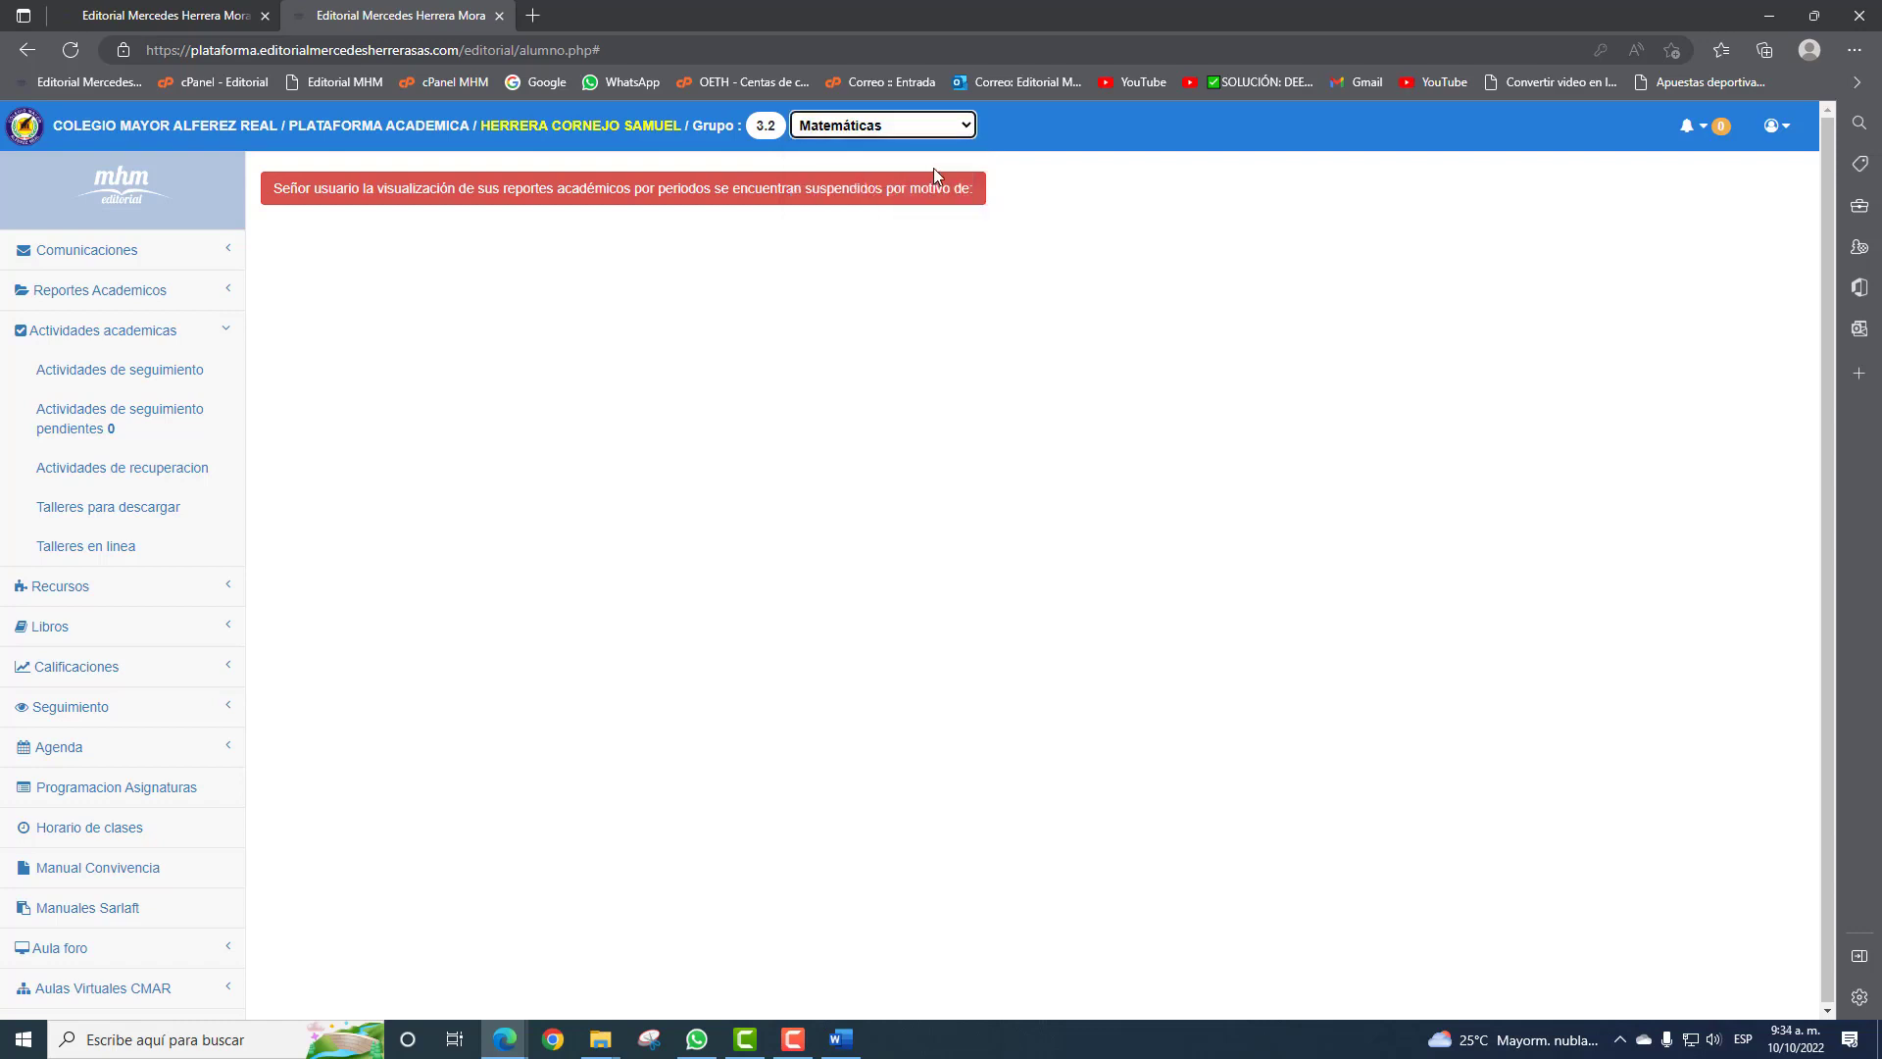
Look through the Matemáticas follow-up, pending follow-up and recovery activities pages in turn.
{"action": "left_click", "coordinate": [135, 385]}
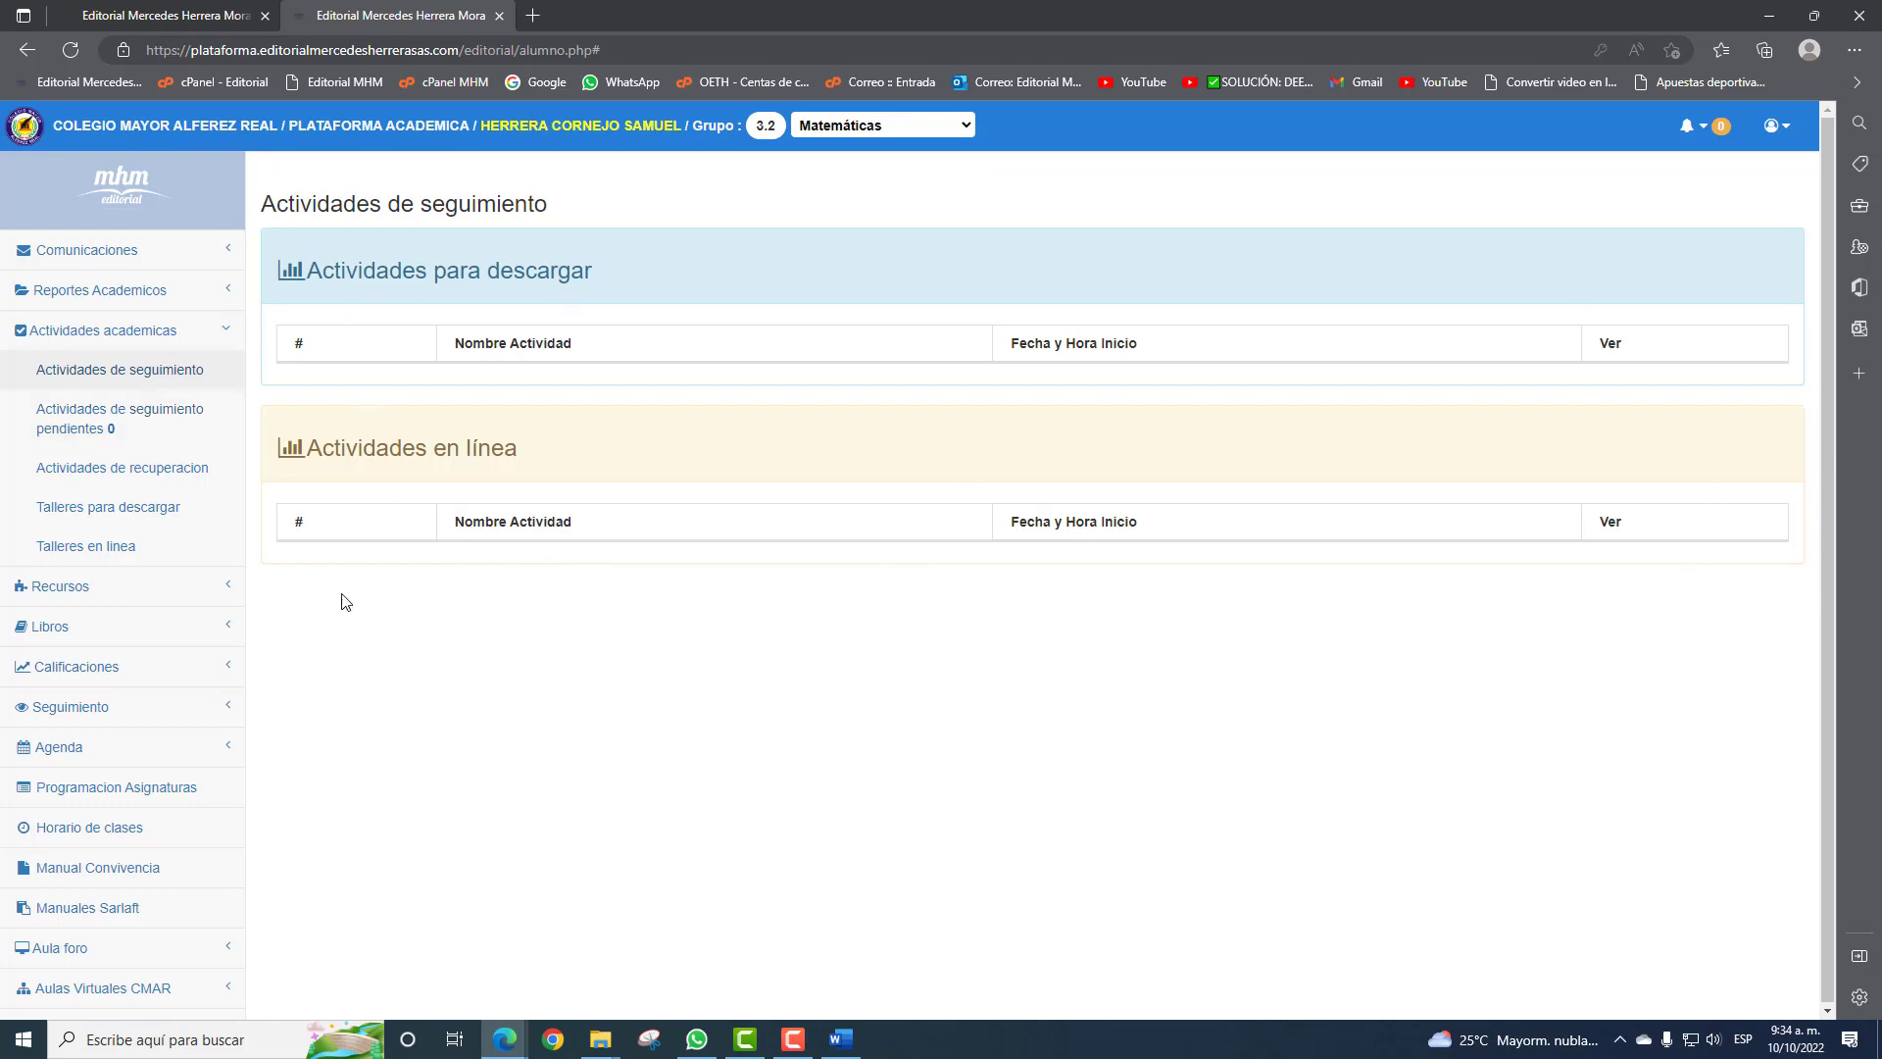
{"action": "left_click", "coordinate": [134, 429]}
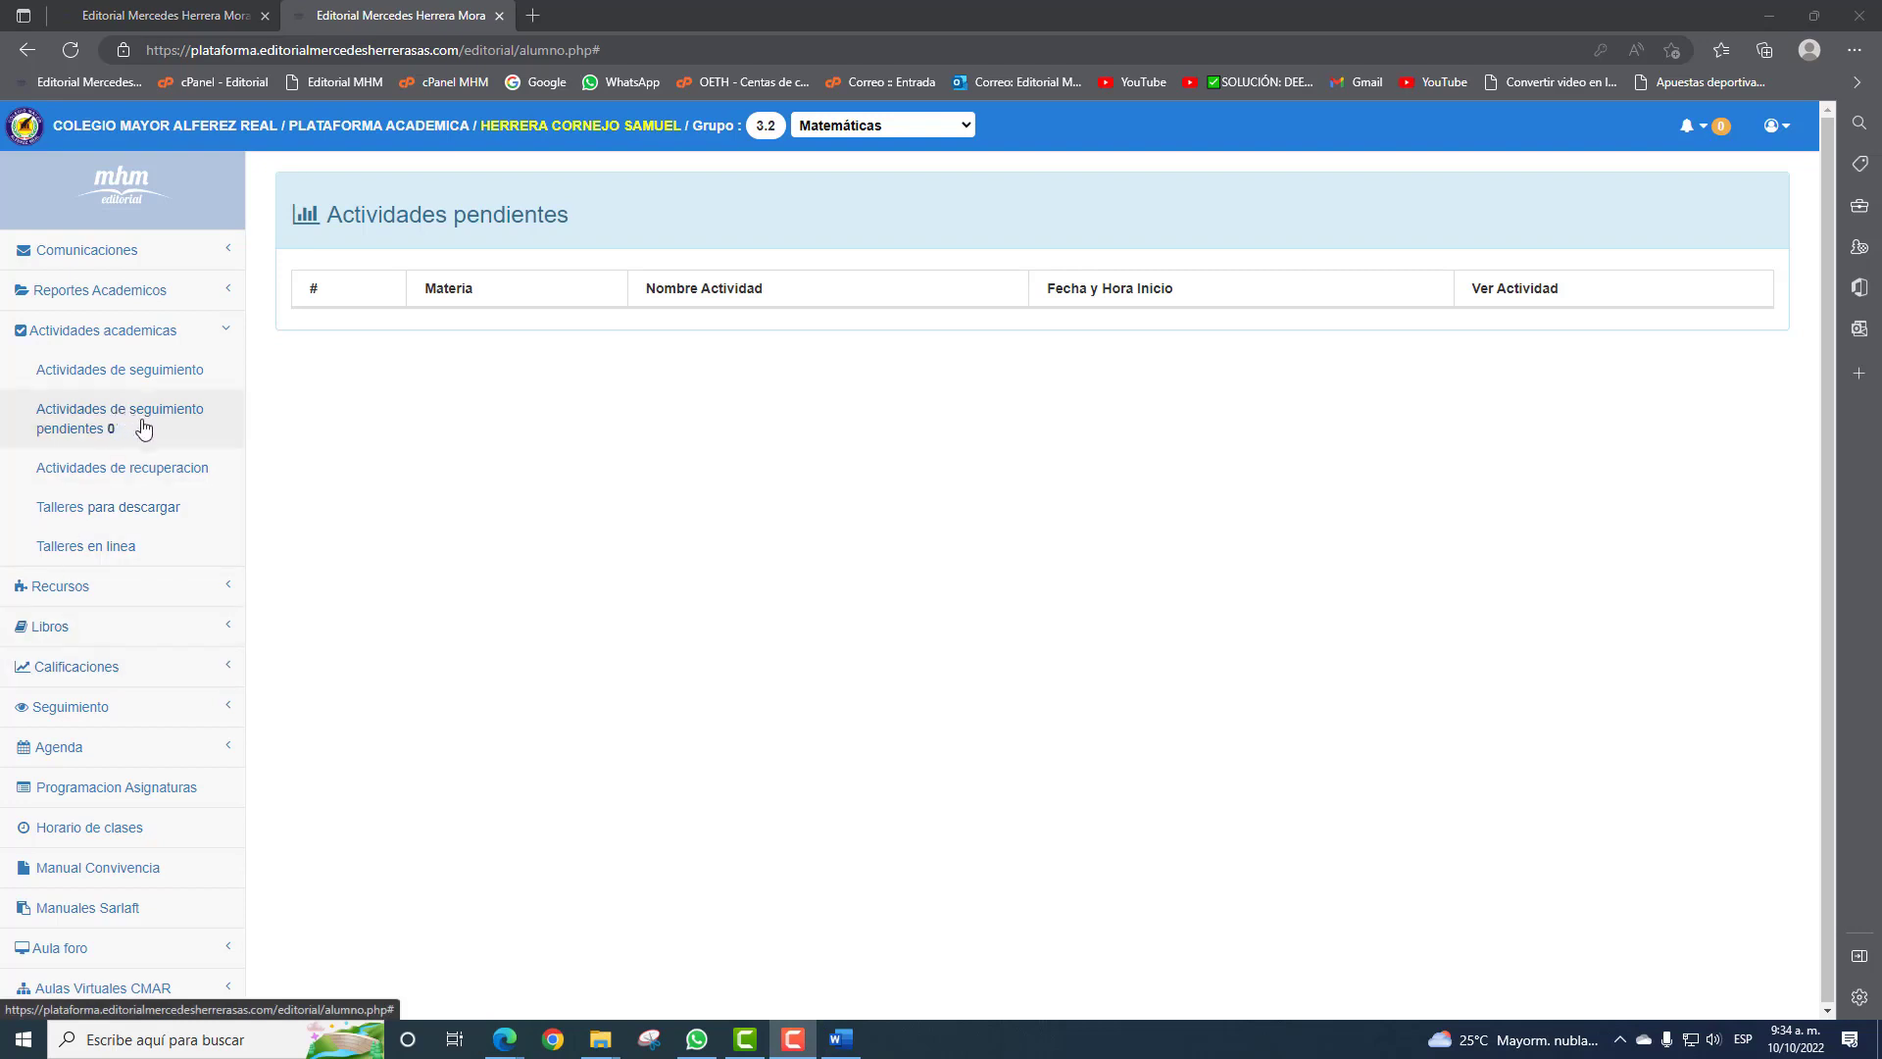
{"action": "left_click", "coordinate": [154, 475]}
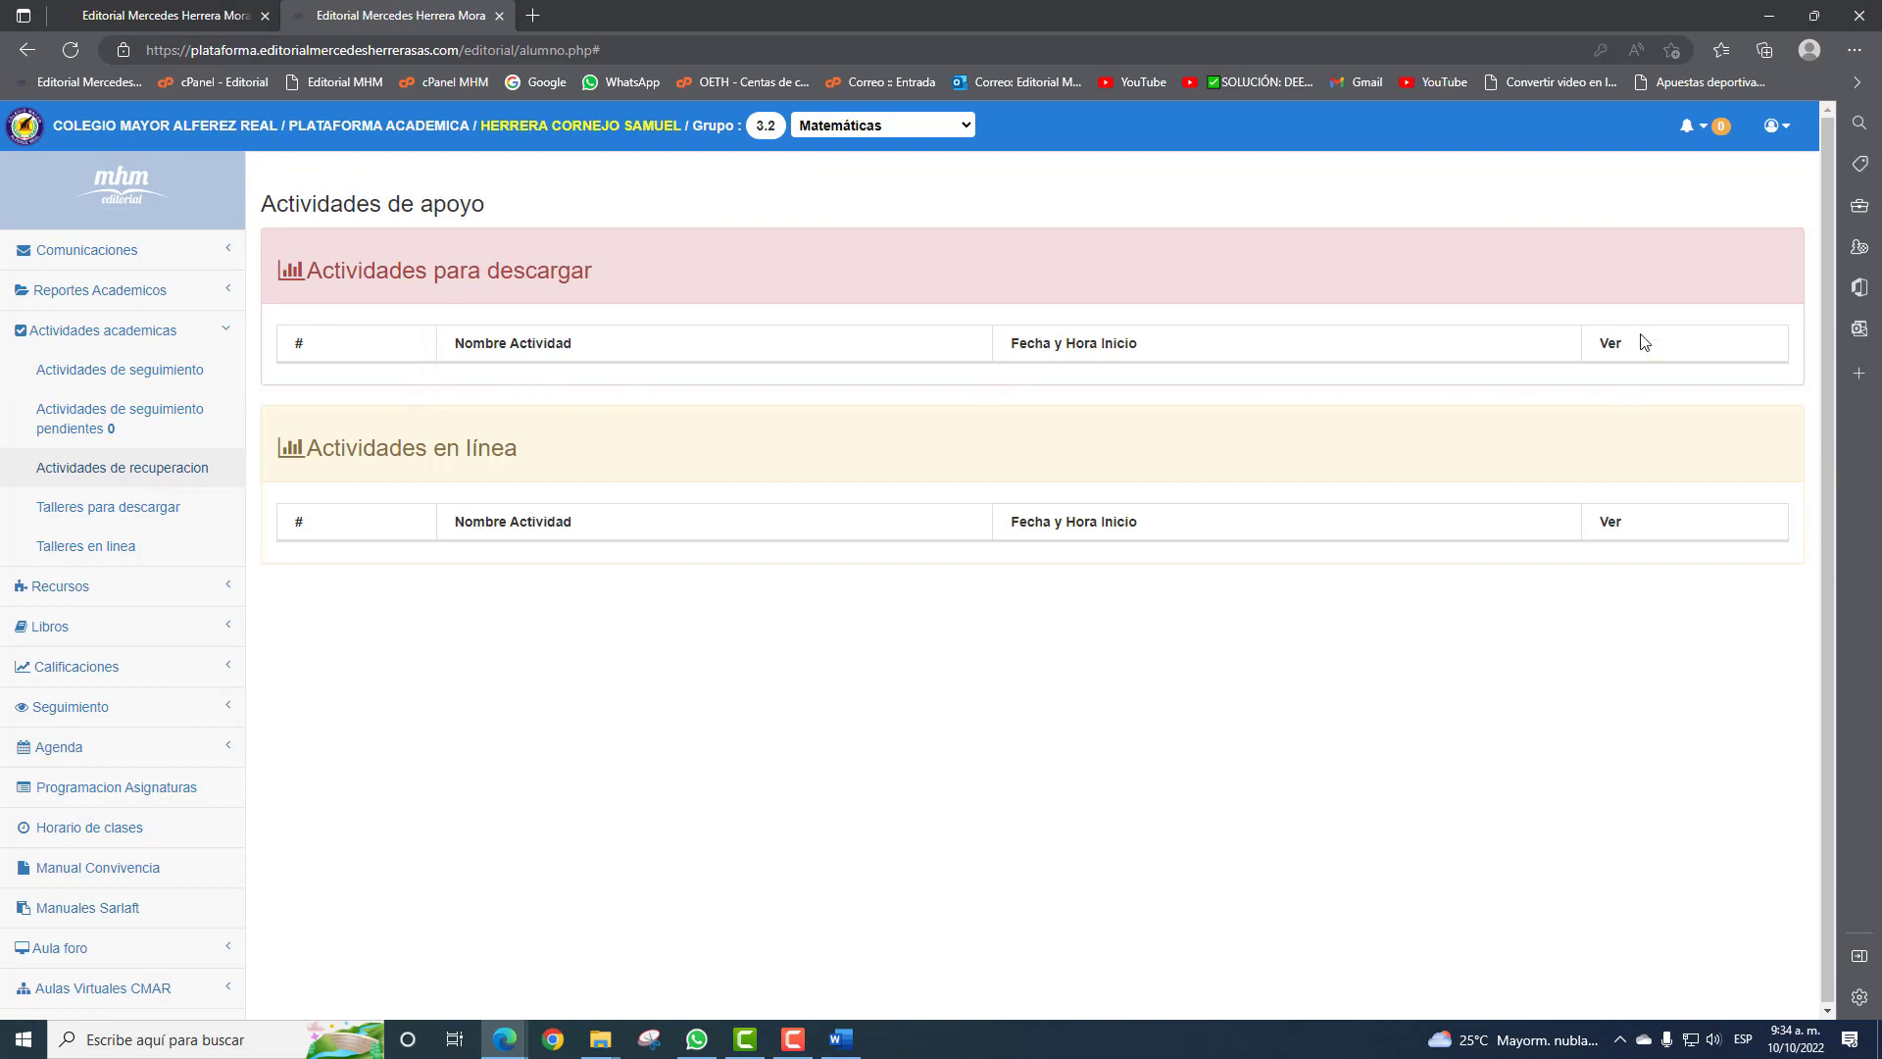
View the downloadable workshops for Matemáticas and then those for Castellano.
{"action": "left_click", "coordinate": [112, 510]}
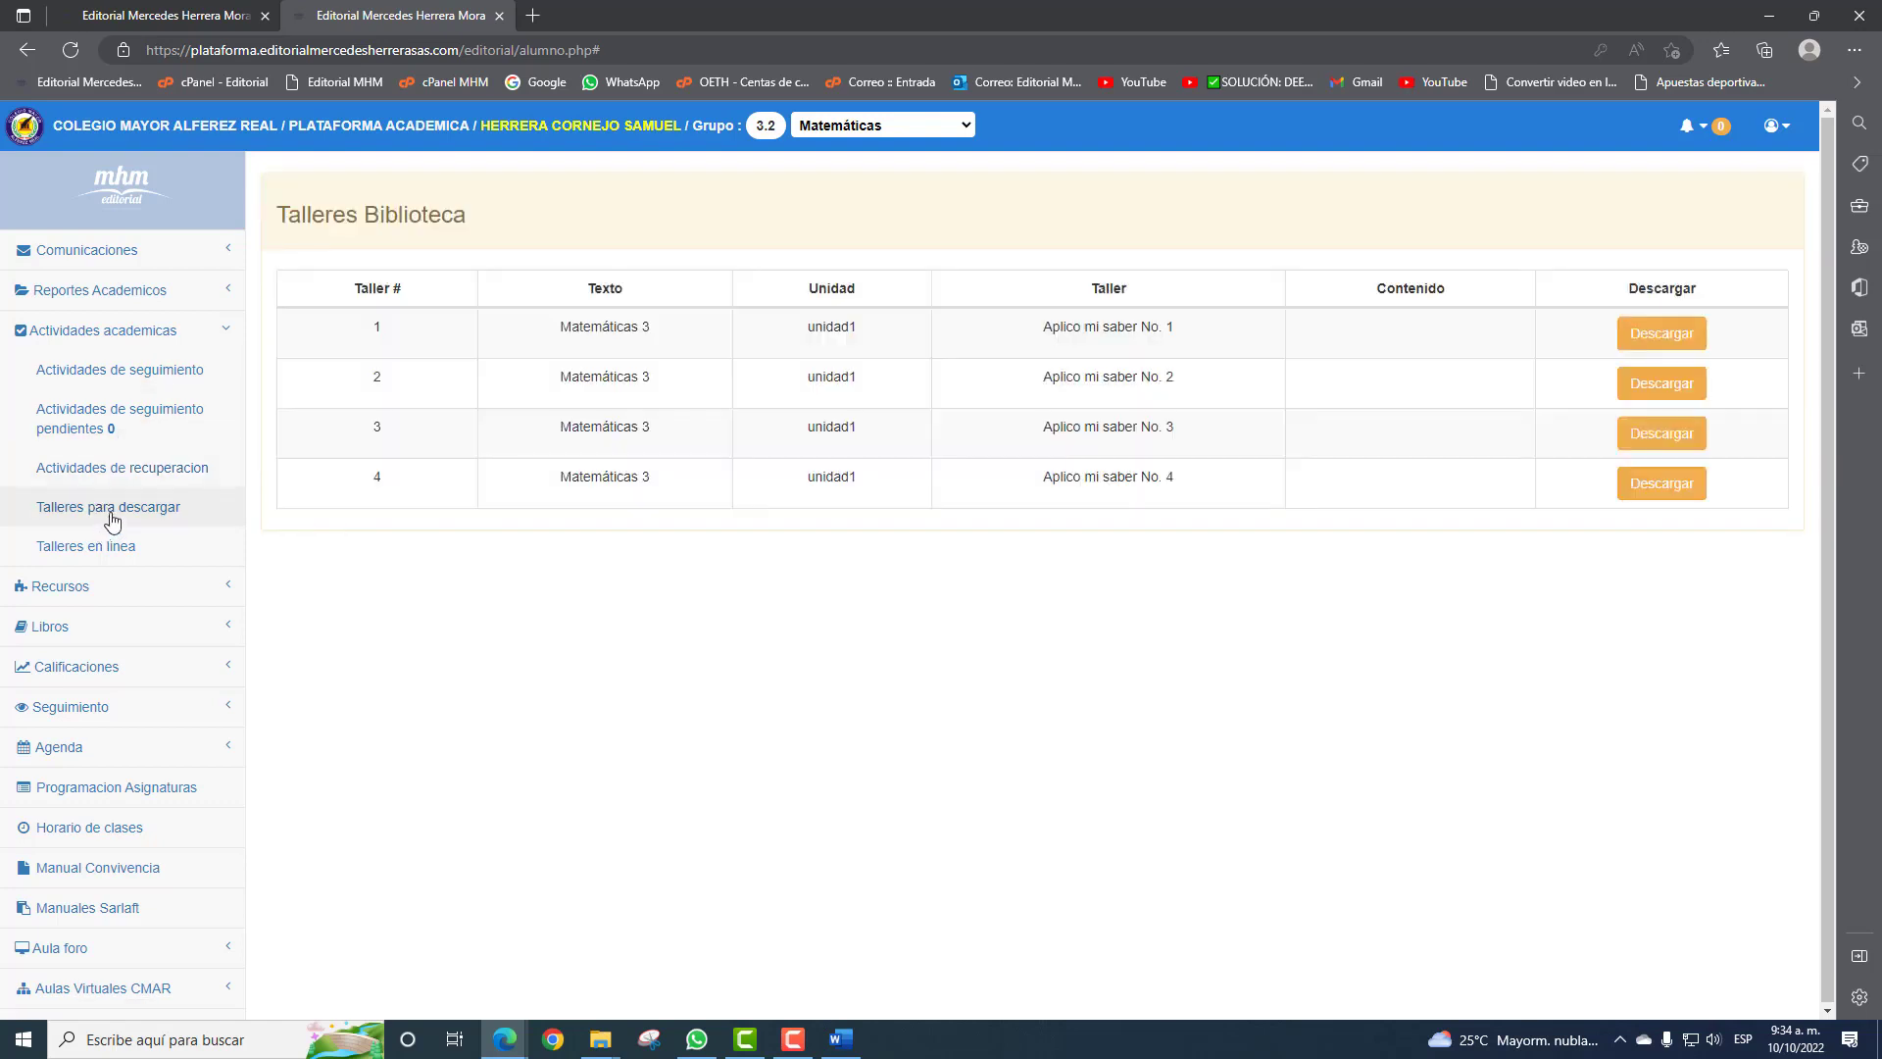
{"action": "left_click", "coordinate": [874, 133]}
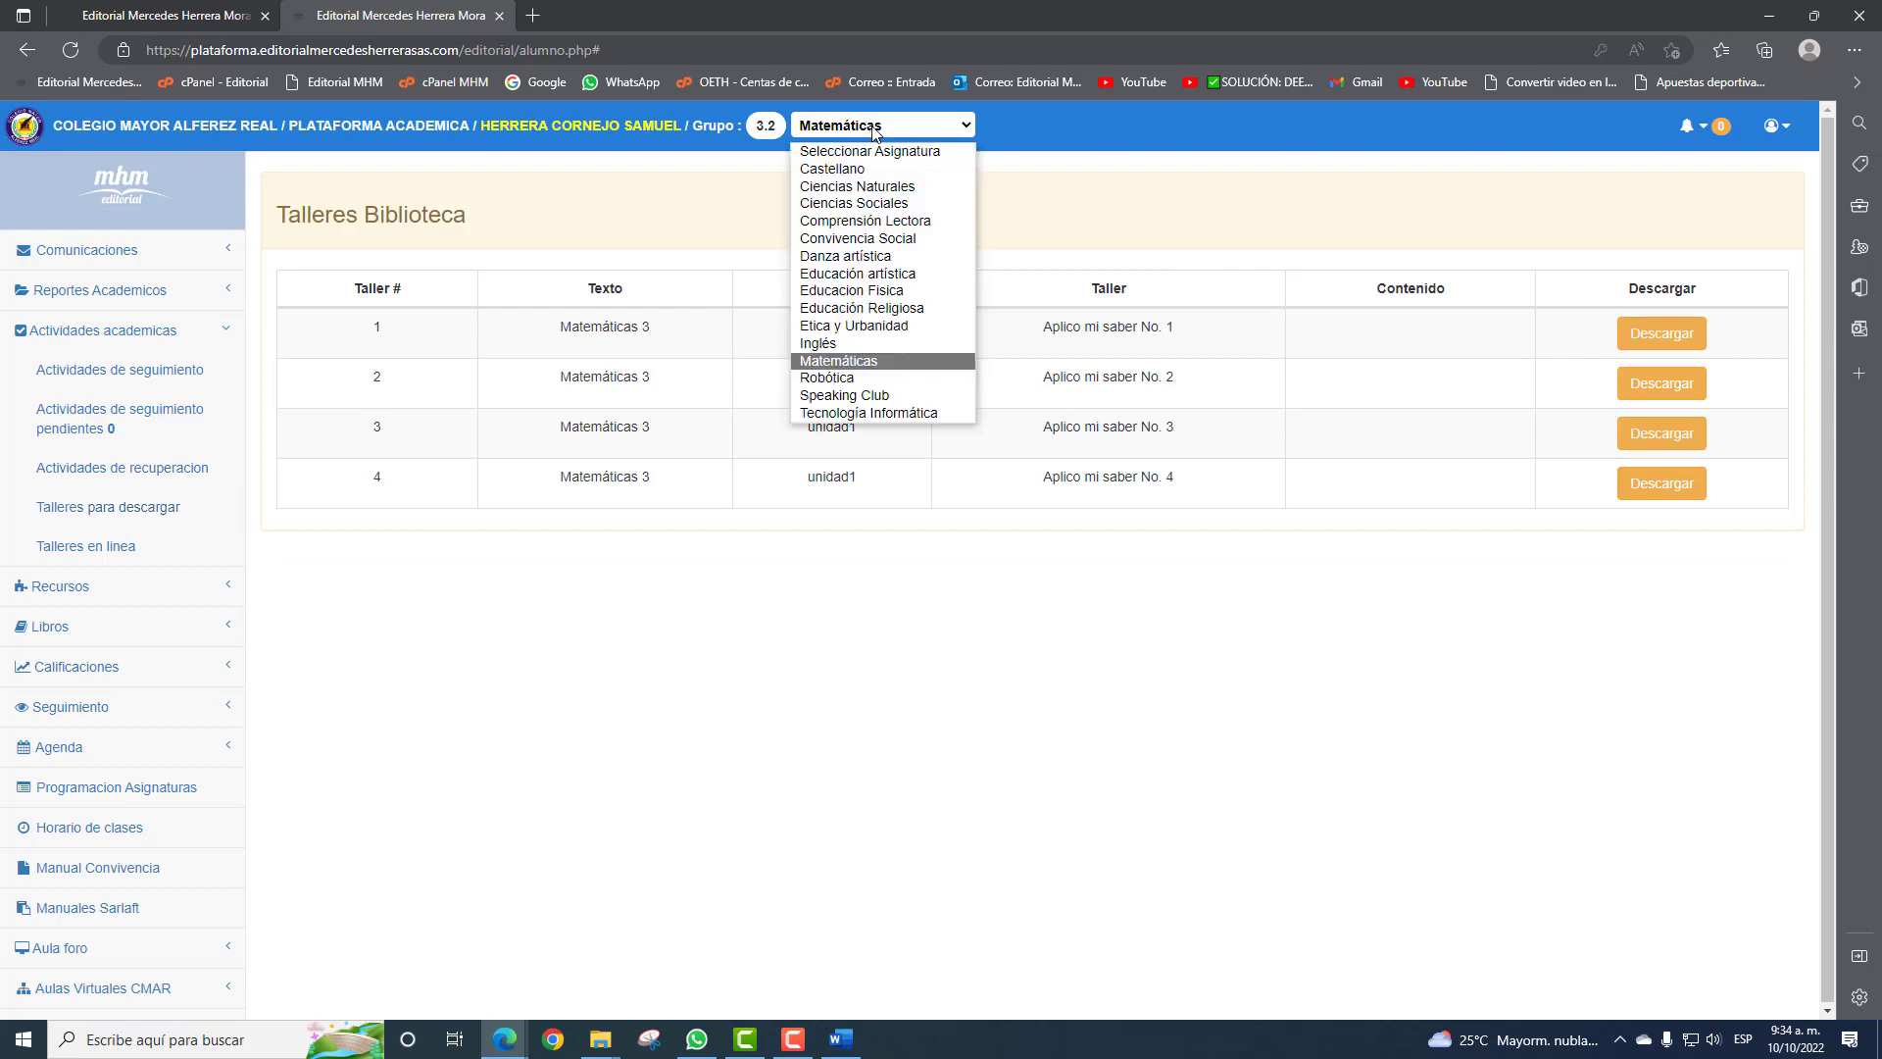
{"action": "left_click", "coordinate": [869, 170]}
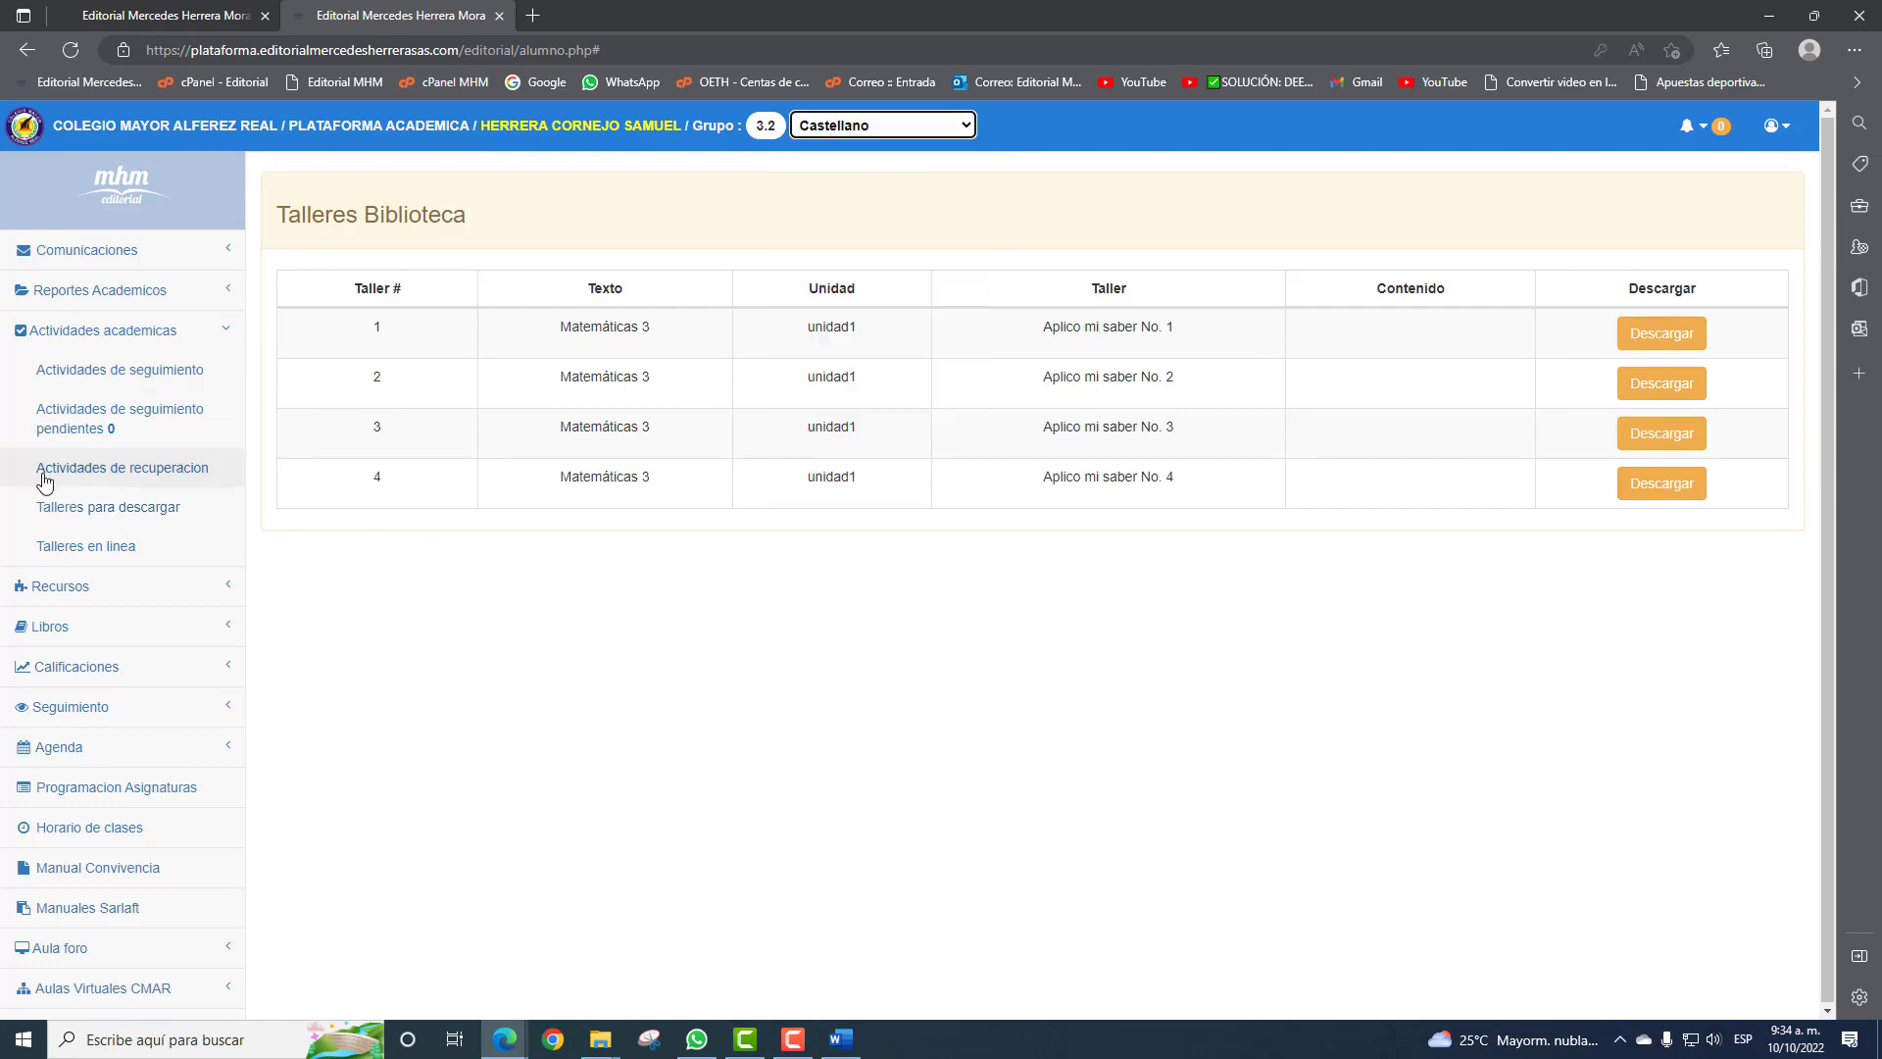
{"action": "left_click", "coordinate": [102, 512]}
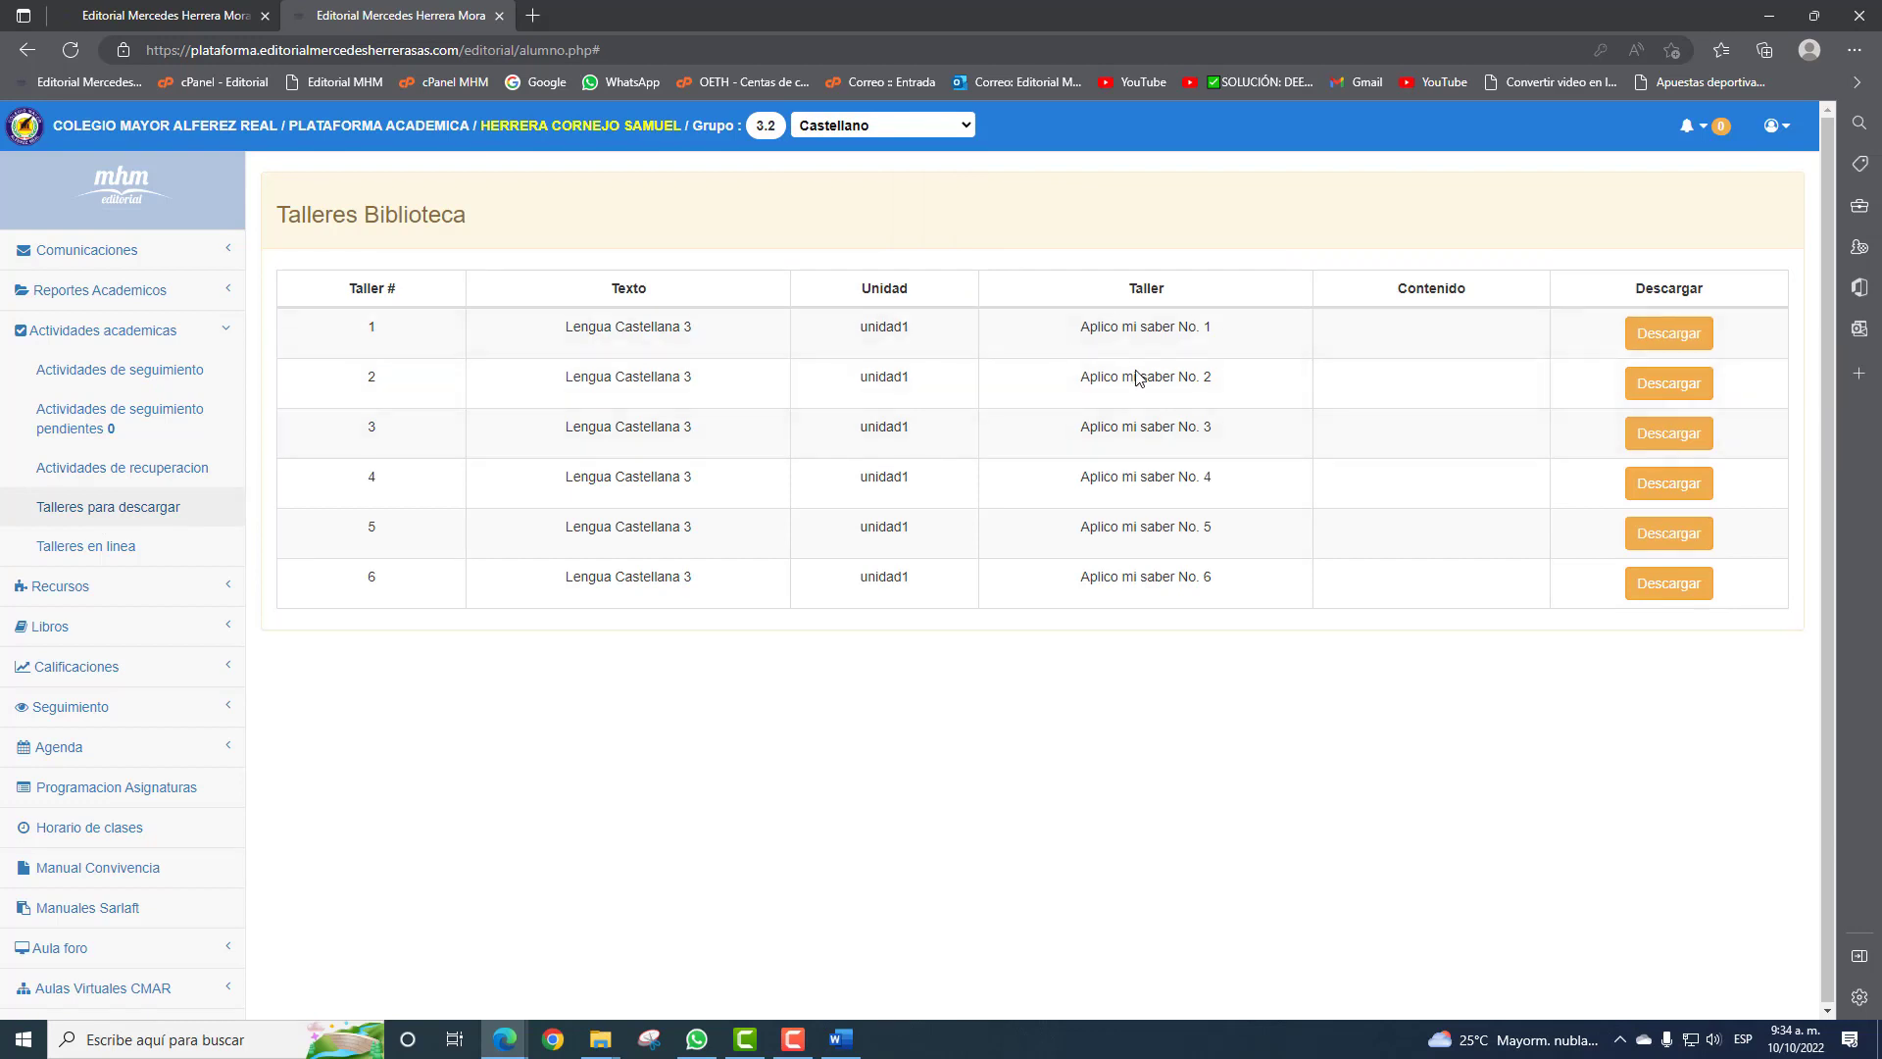
Set the subject back to Matemáticas and reload its list of downloadable workshops.
{"action": "left_click", "coordinate": [915, 132]}
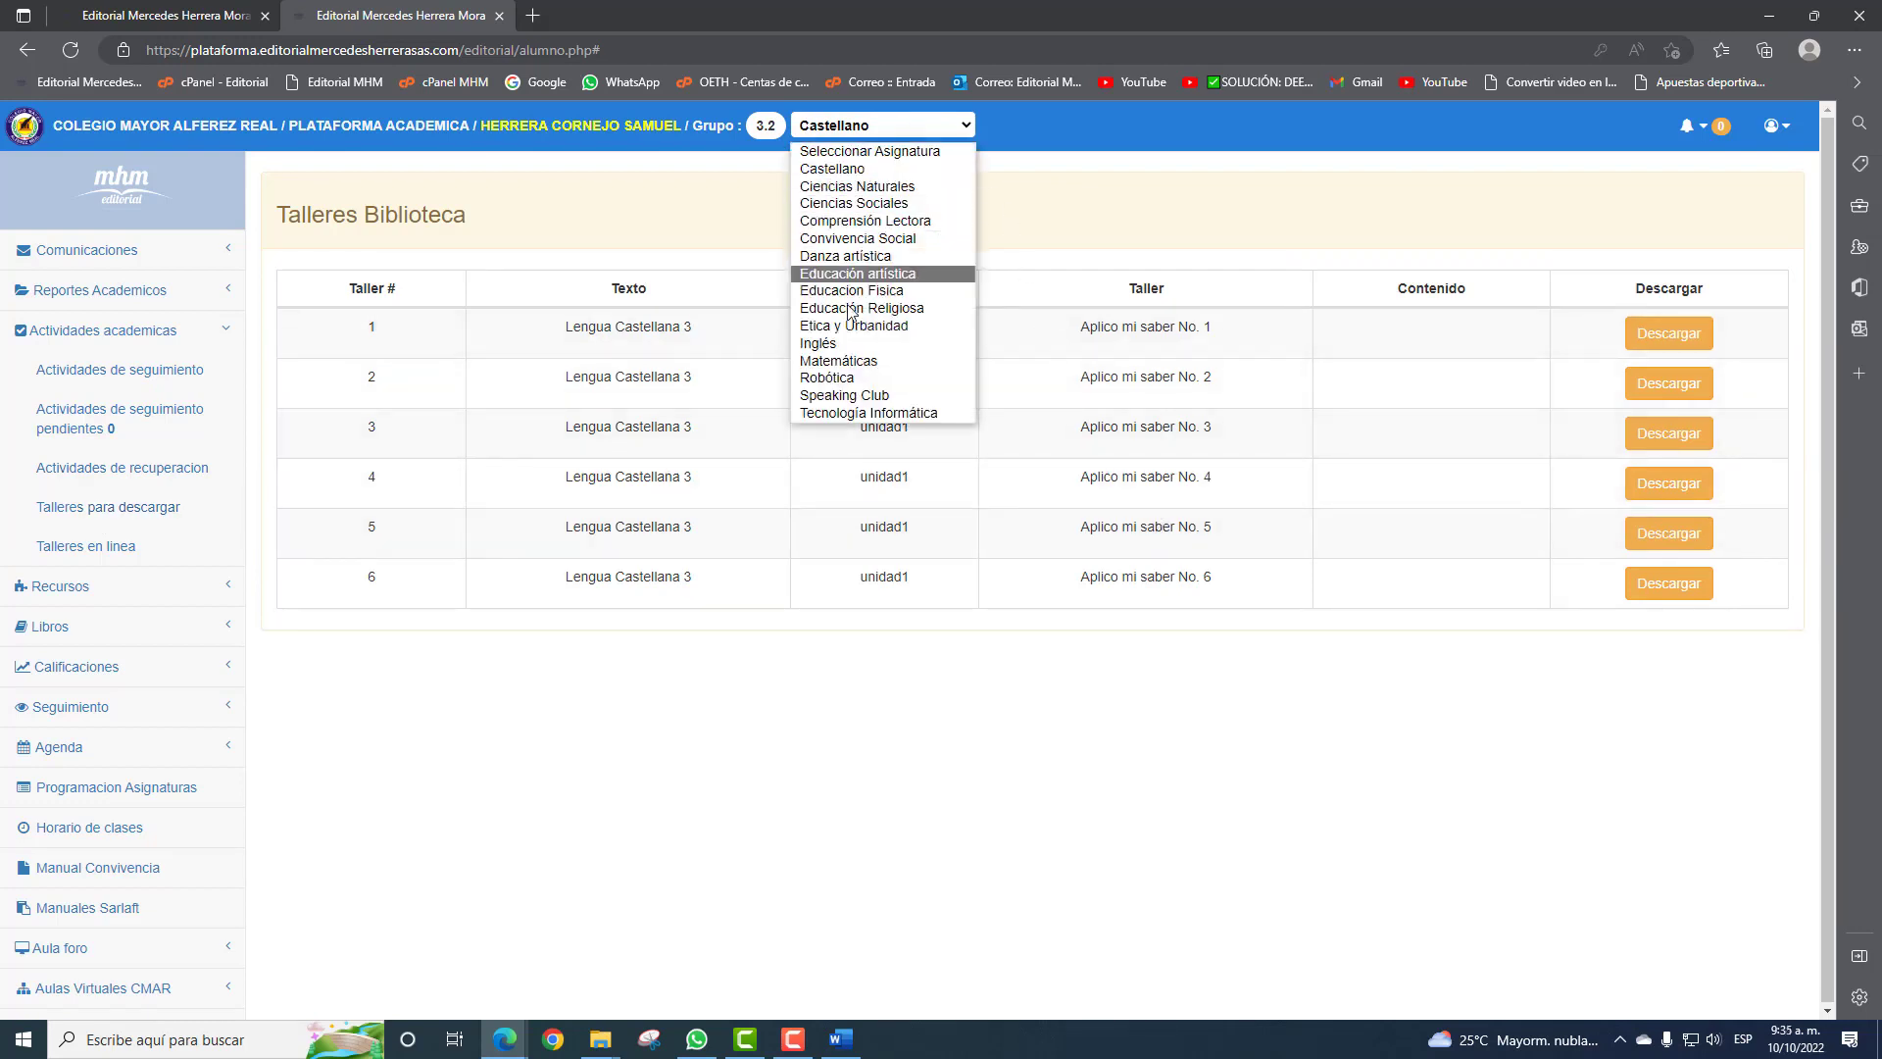
{"action": "left_click", "coordinate": [833, 361]}
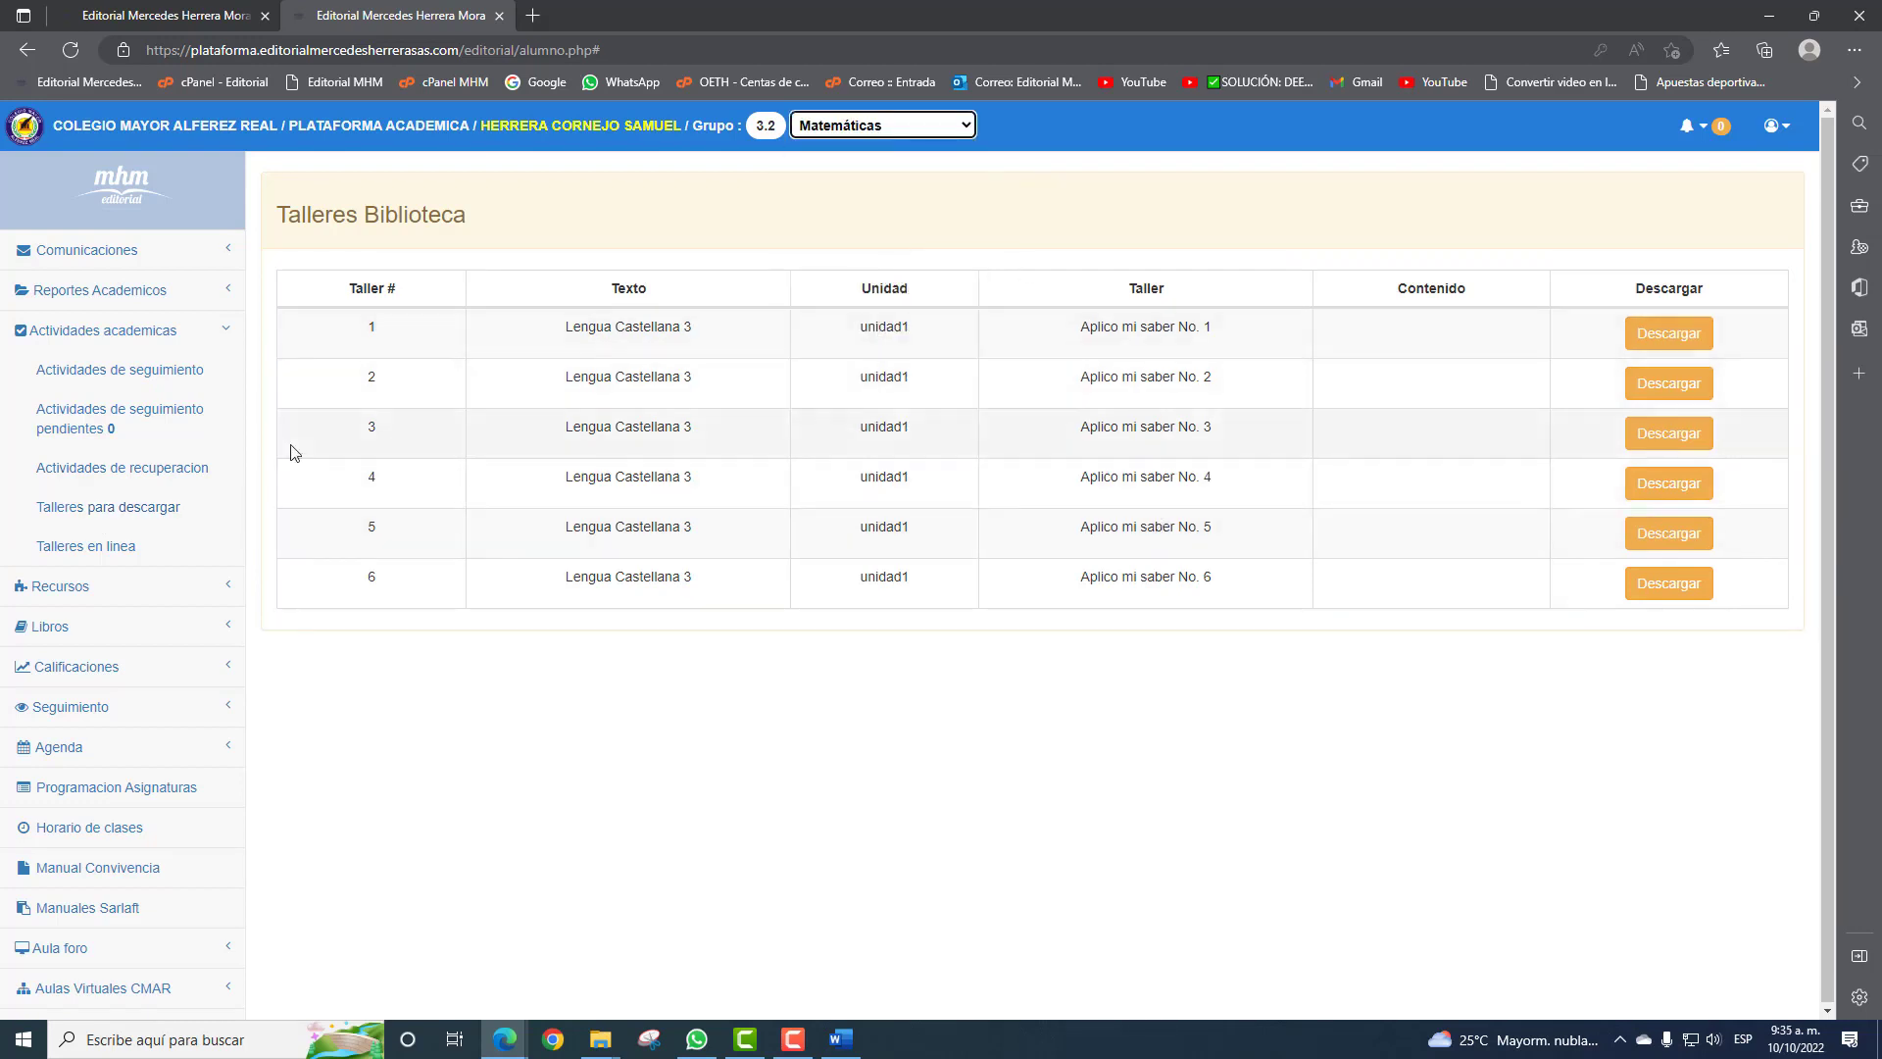
{"action": "left_click", "coordinate": [113, 507]}
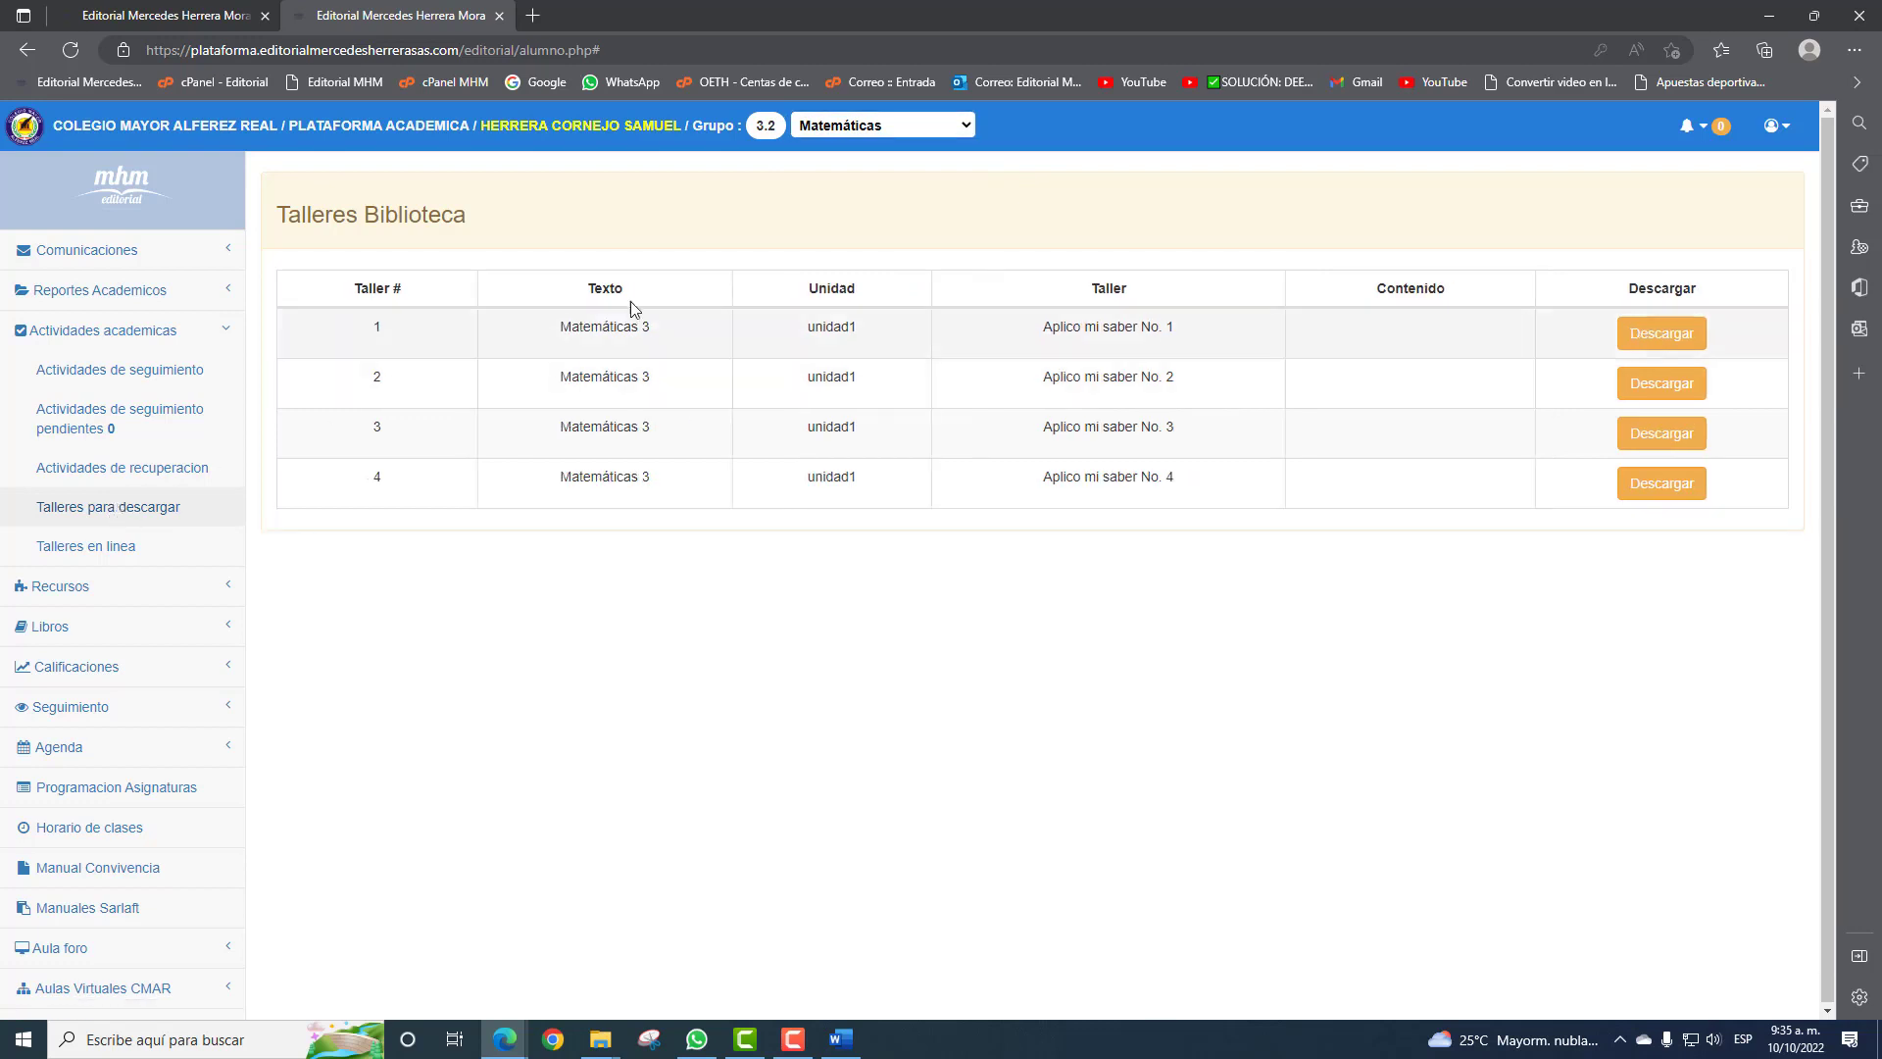
Open the document of the Aplico mi saber No. 1 workshop and look through its pages in the online viewer.
{"action": "left_click", "coordinate": [1666, 338]}
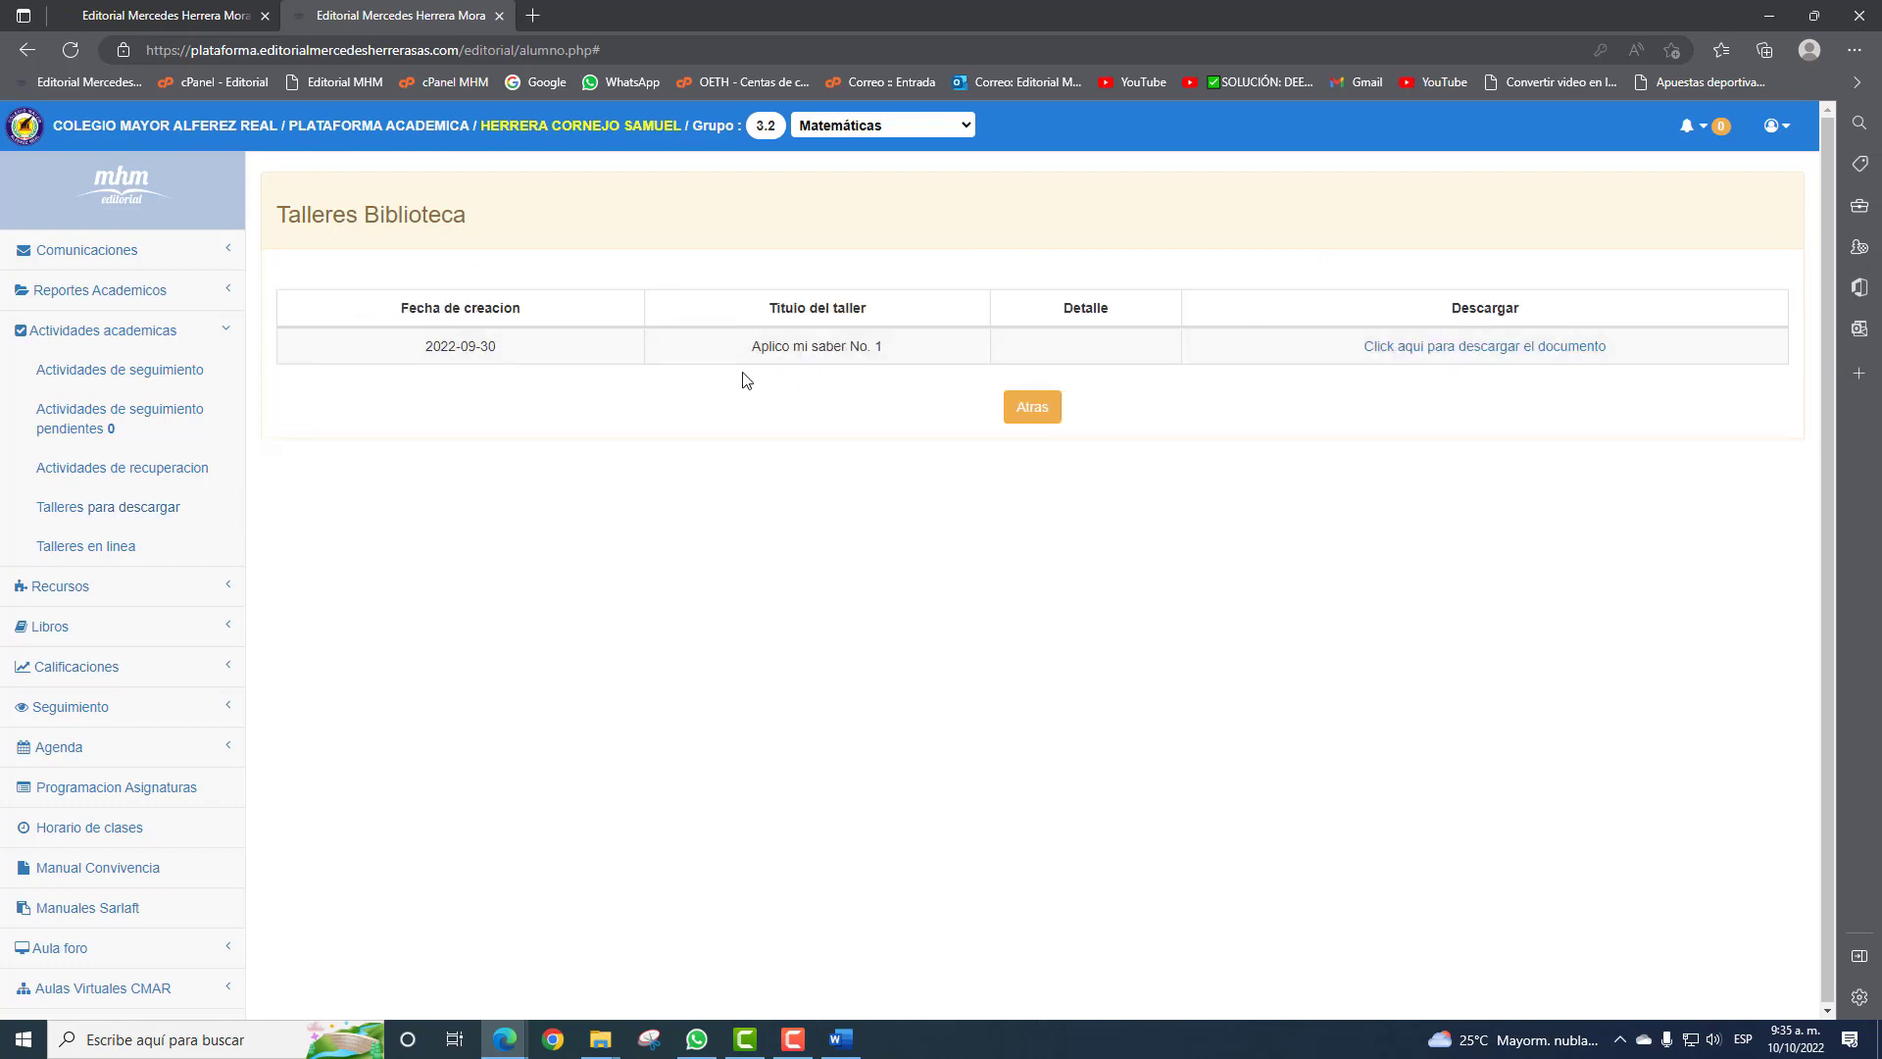
{"action": "left_click", "coordinate": [1454, 349]}
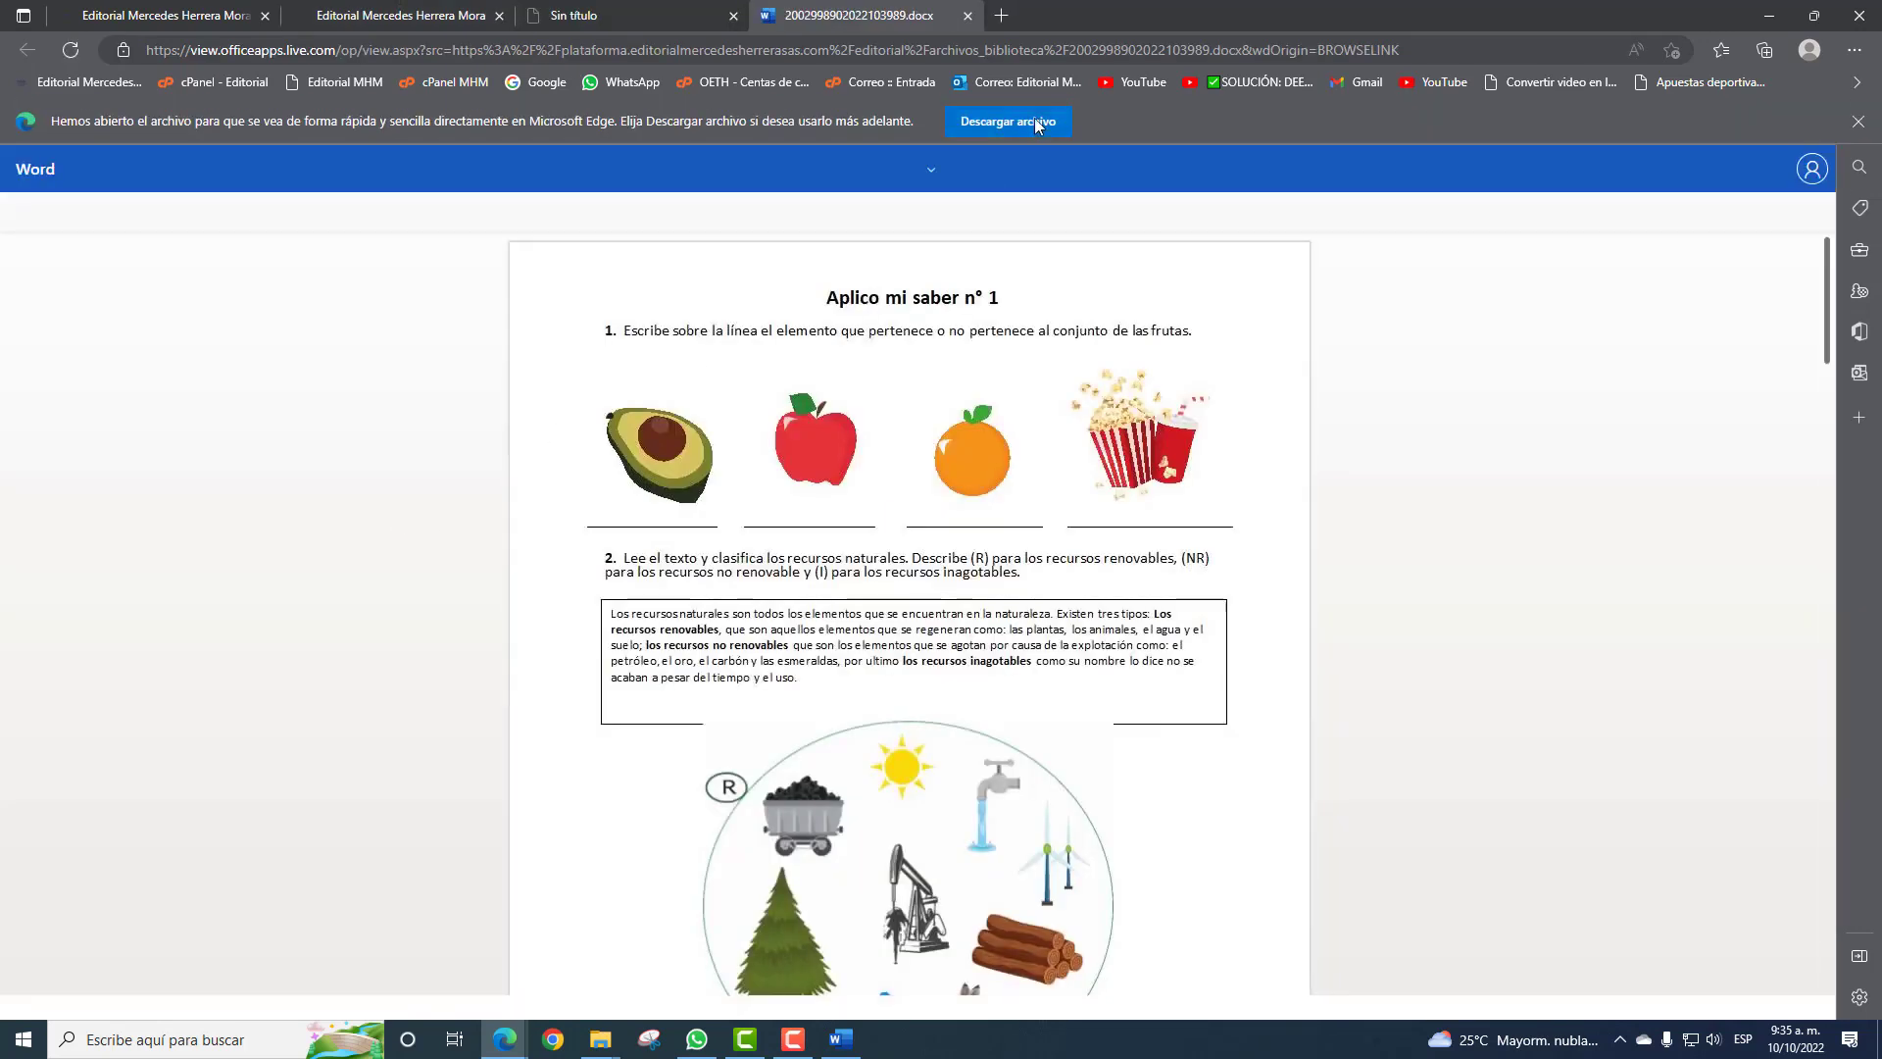
{"action": "scroll", "coordinate": [1029, 715], "scroll_direction": "down", "scroll_amount": 6}
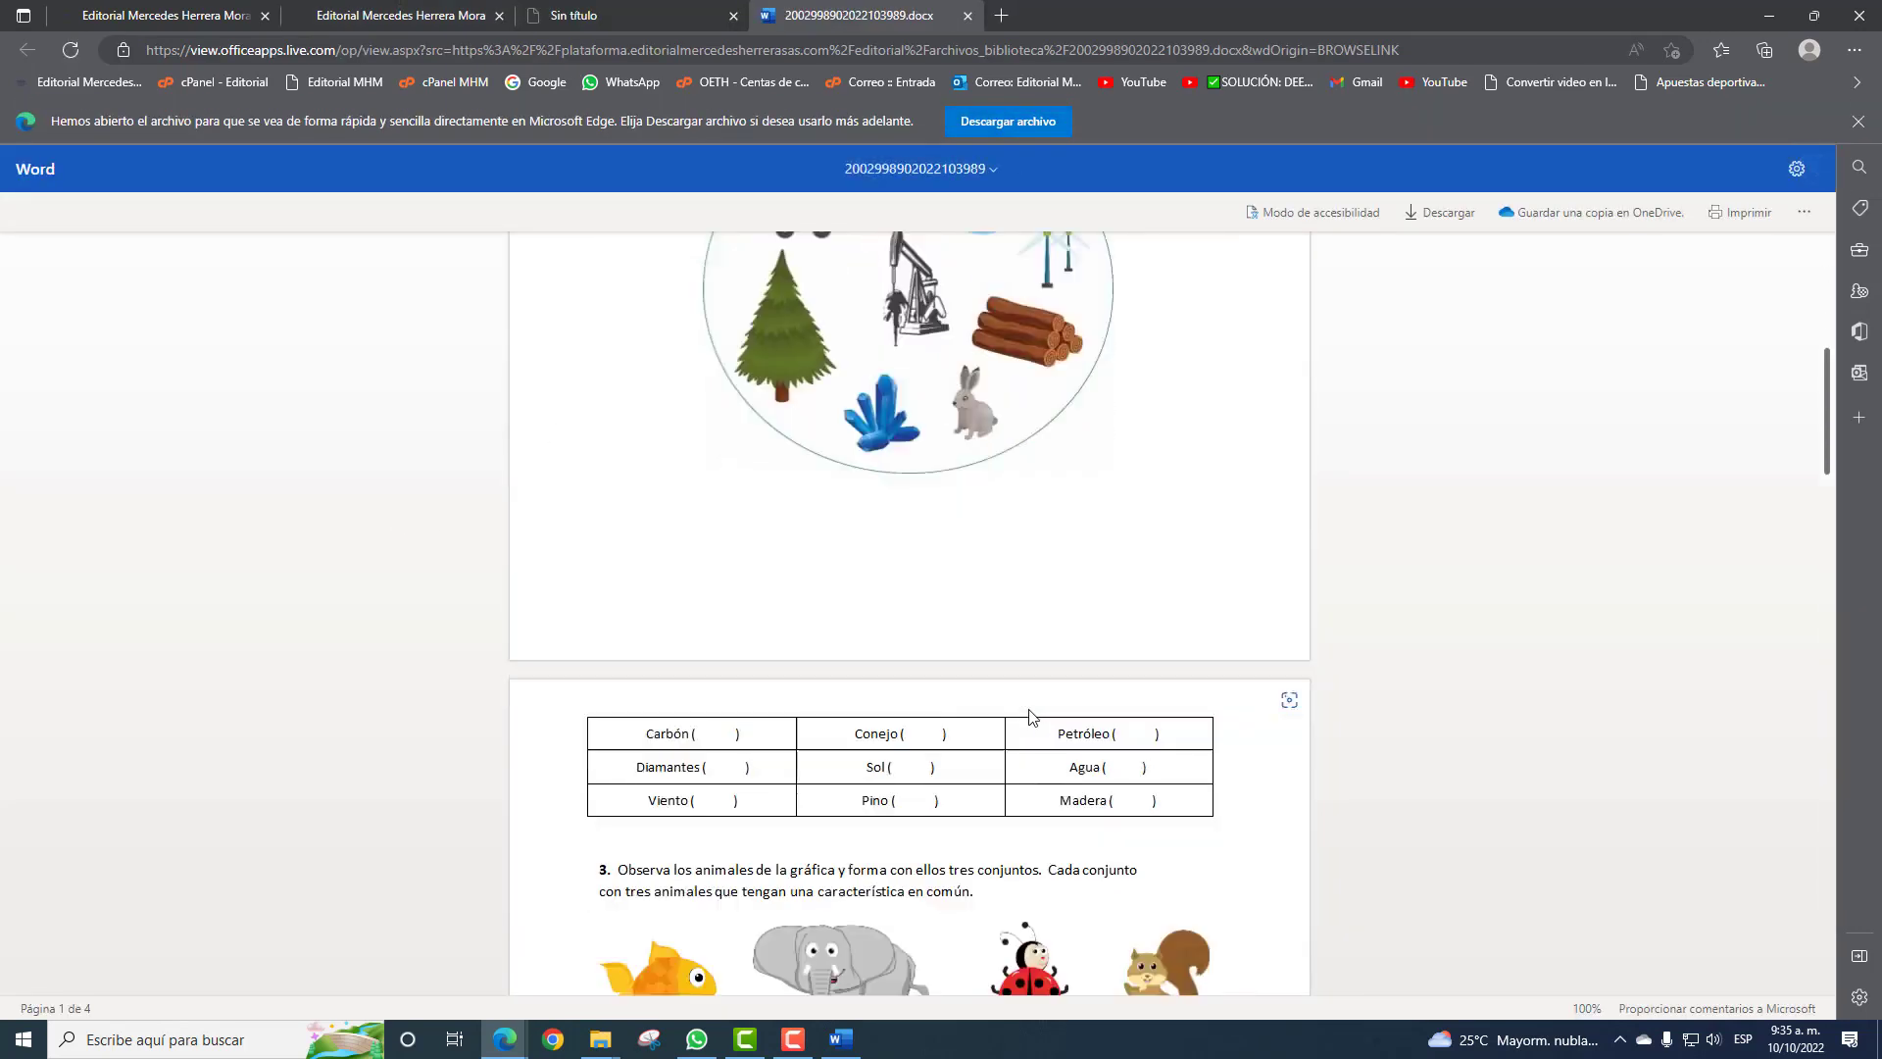
{"action": "scroll", "coordinate": [1029, 716], "scroll_direction": "down", "scroll_amount": 7}
{"action": "scroll", "coordinate": [1029, 713], "scroll_direction": "up", "scroll_amount": 7}
Download the workshop file, open it in Word, enable editing and look over its exercises.
{"action": "left_click", "coordinate": [1015, 127]}
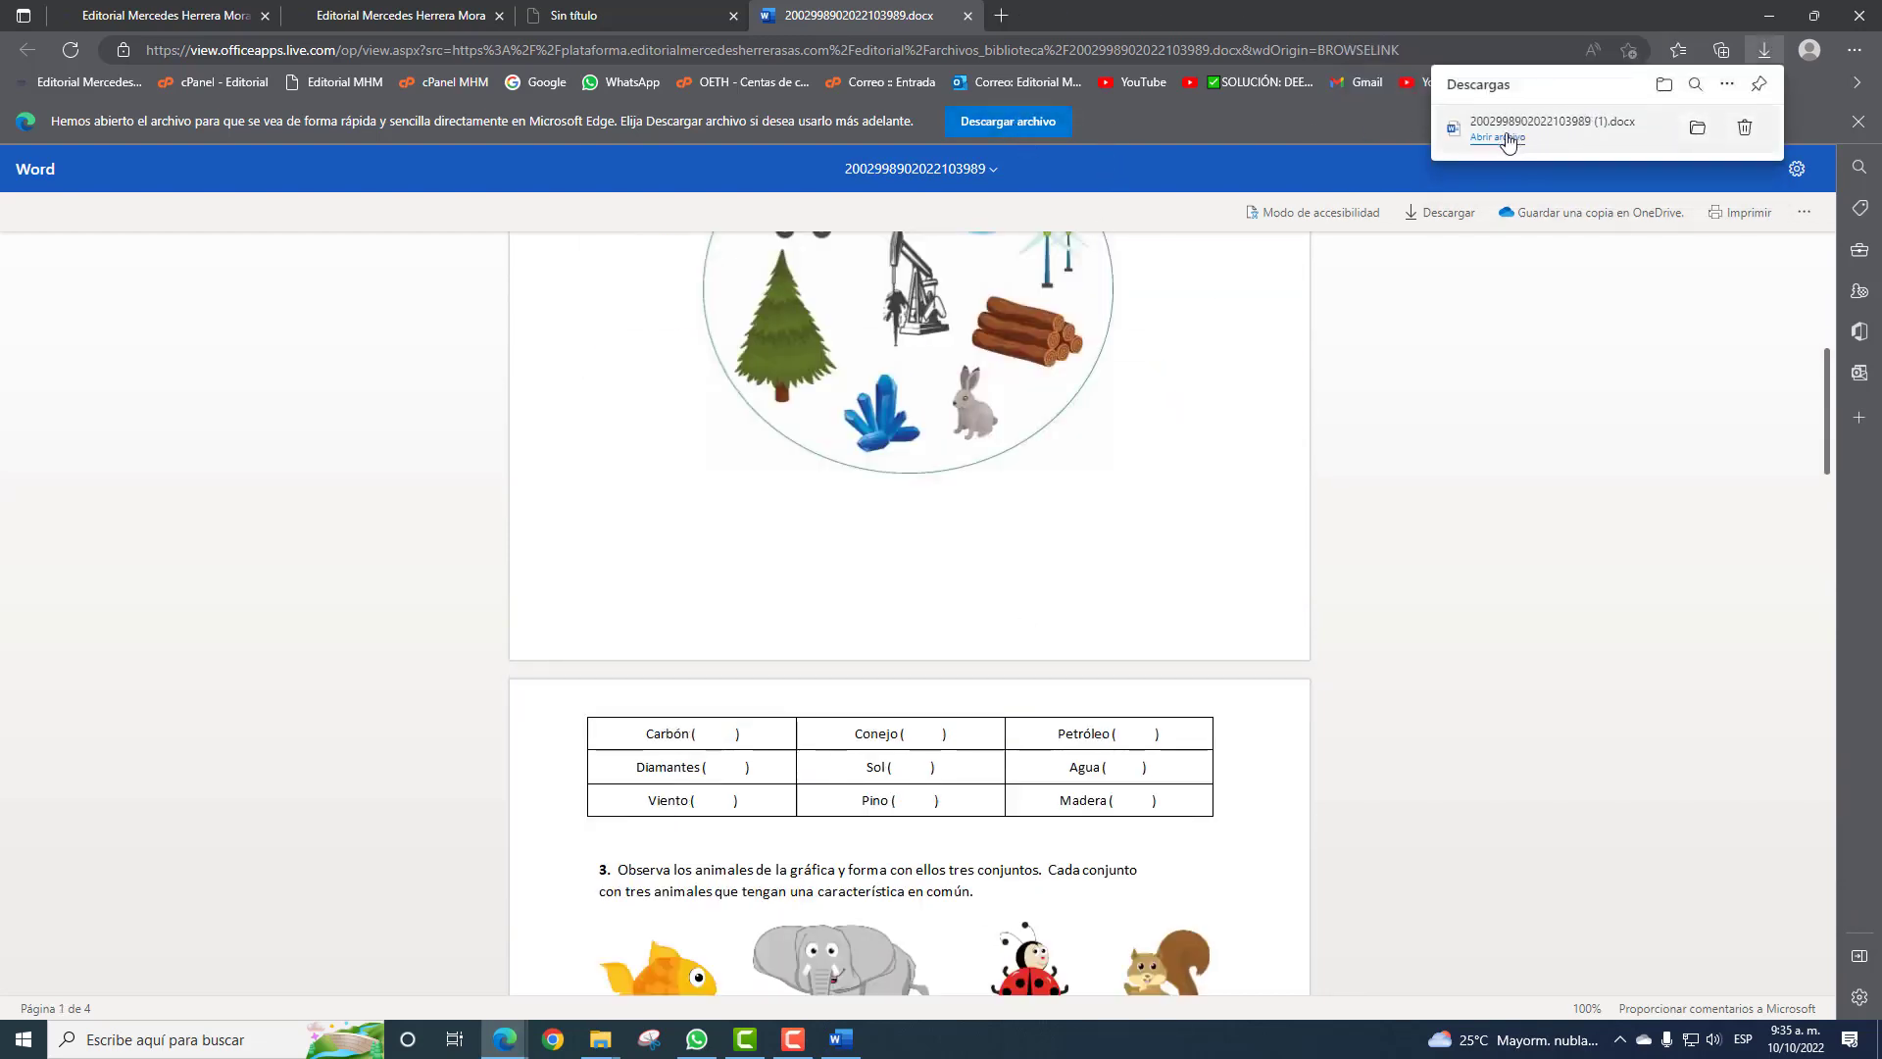
{"action": "left_click", "coordinate": [1507, 140]}
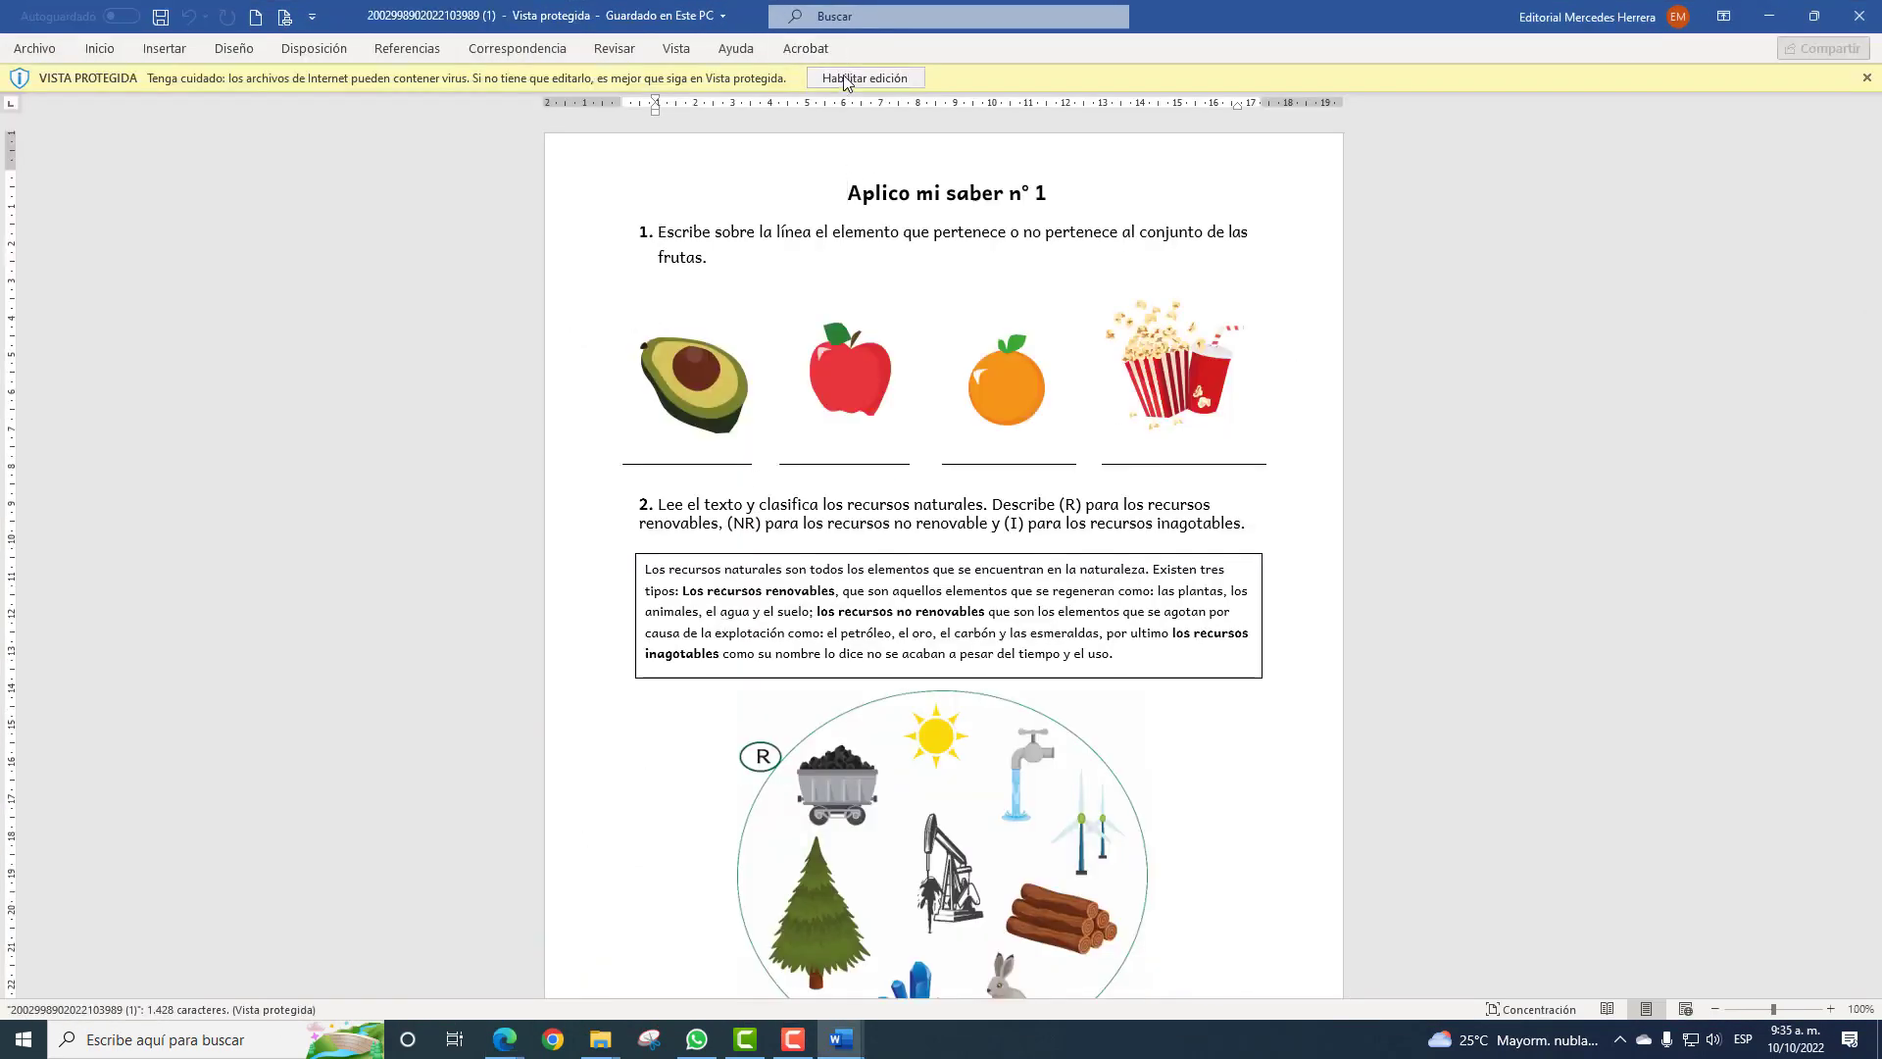
{"action": "left_click", "coordinate": [844, 79]}
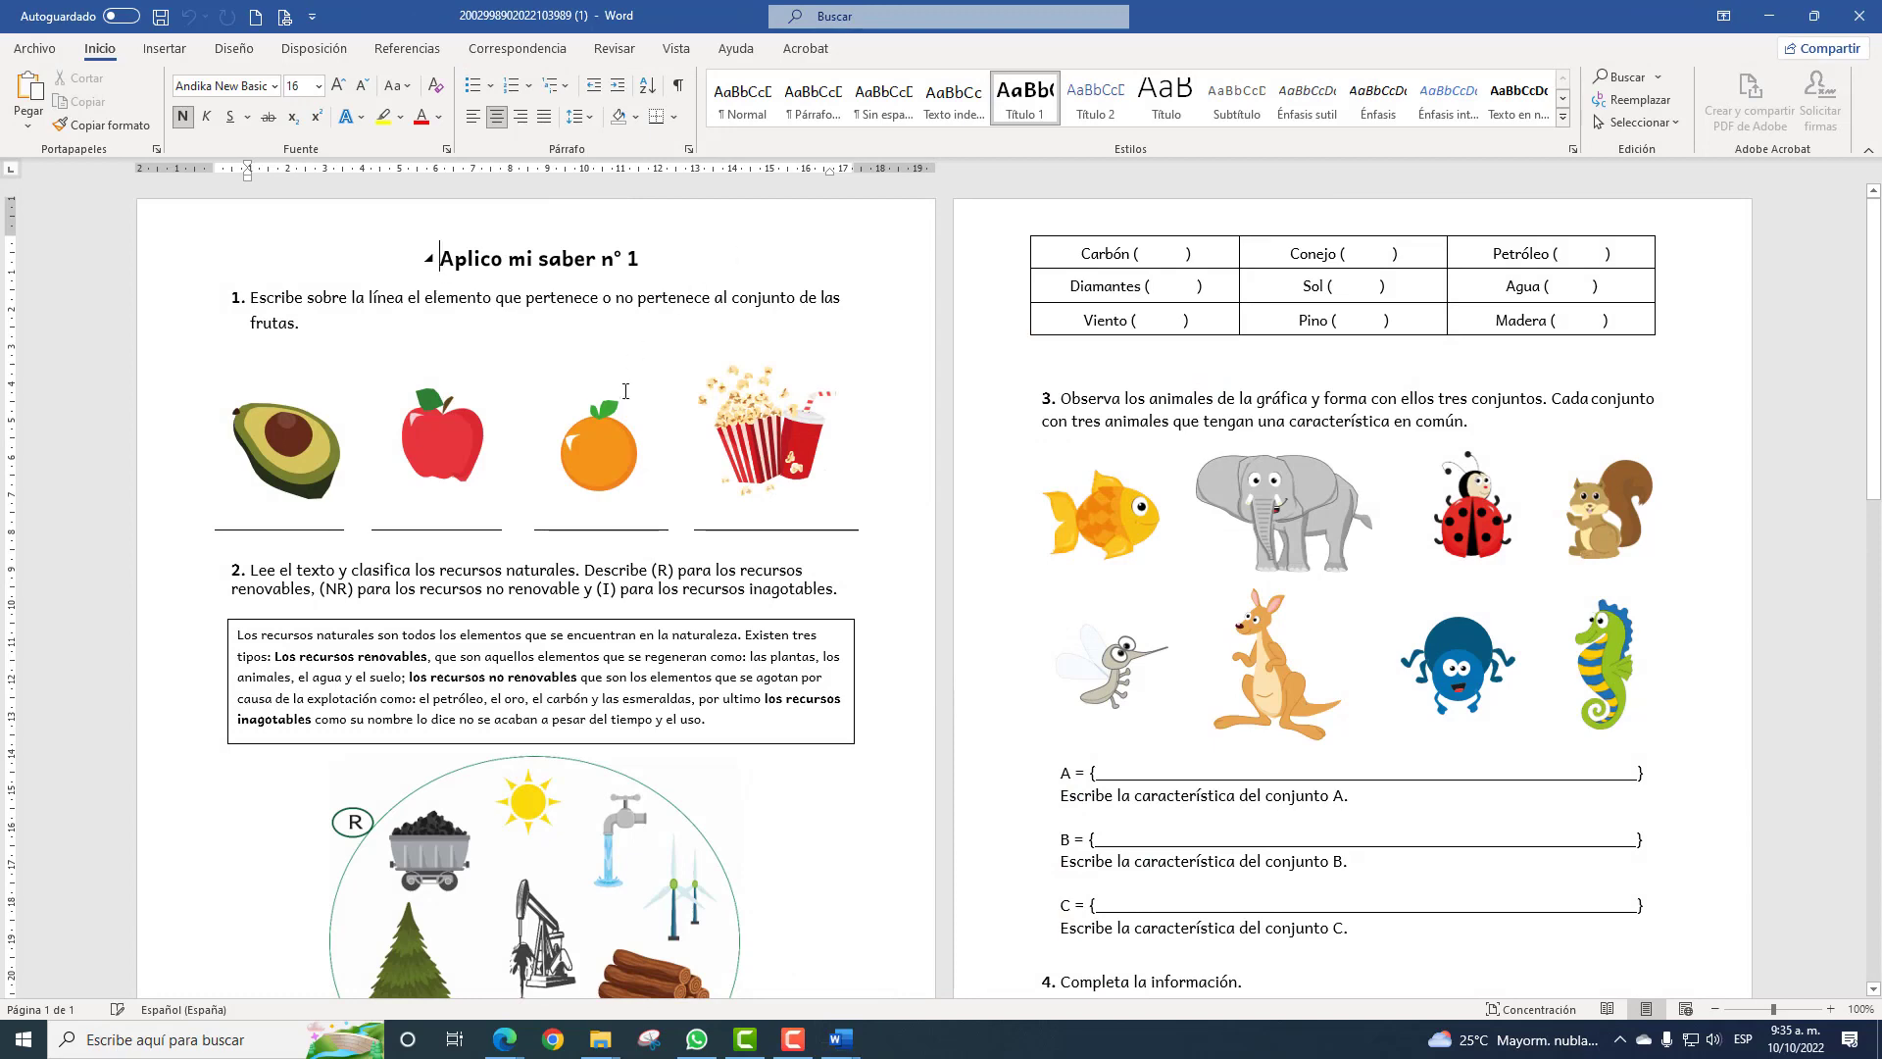
{"action": "scroll", "coordinate": [625, 391], "scroll_direction": "down", "scroll_amount": 7}
{"action": "scroll", "coordinate": [606, 474], "scroll_direction": "up", "scroll_amount": 5}
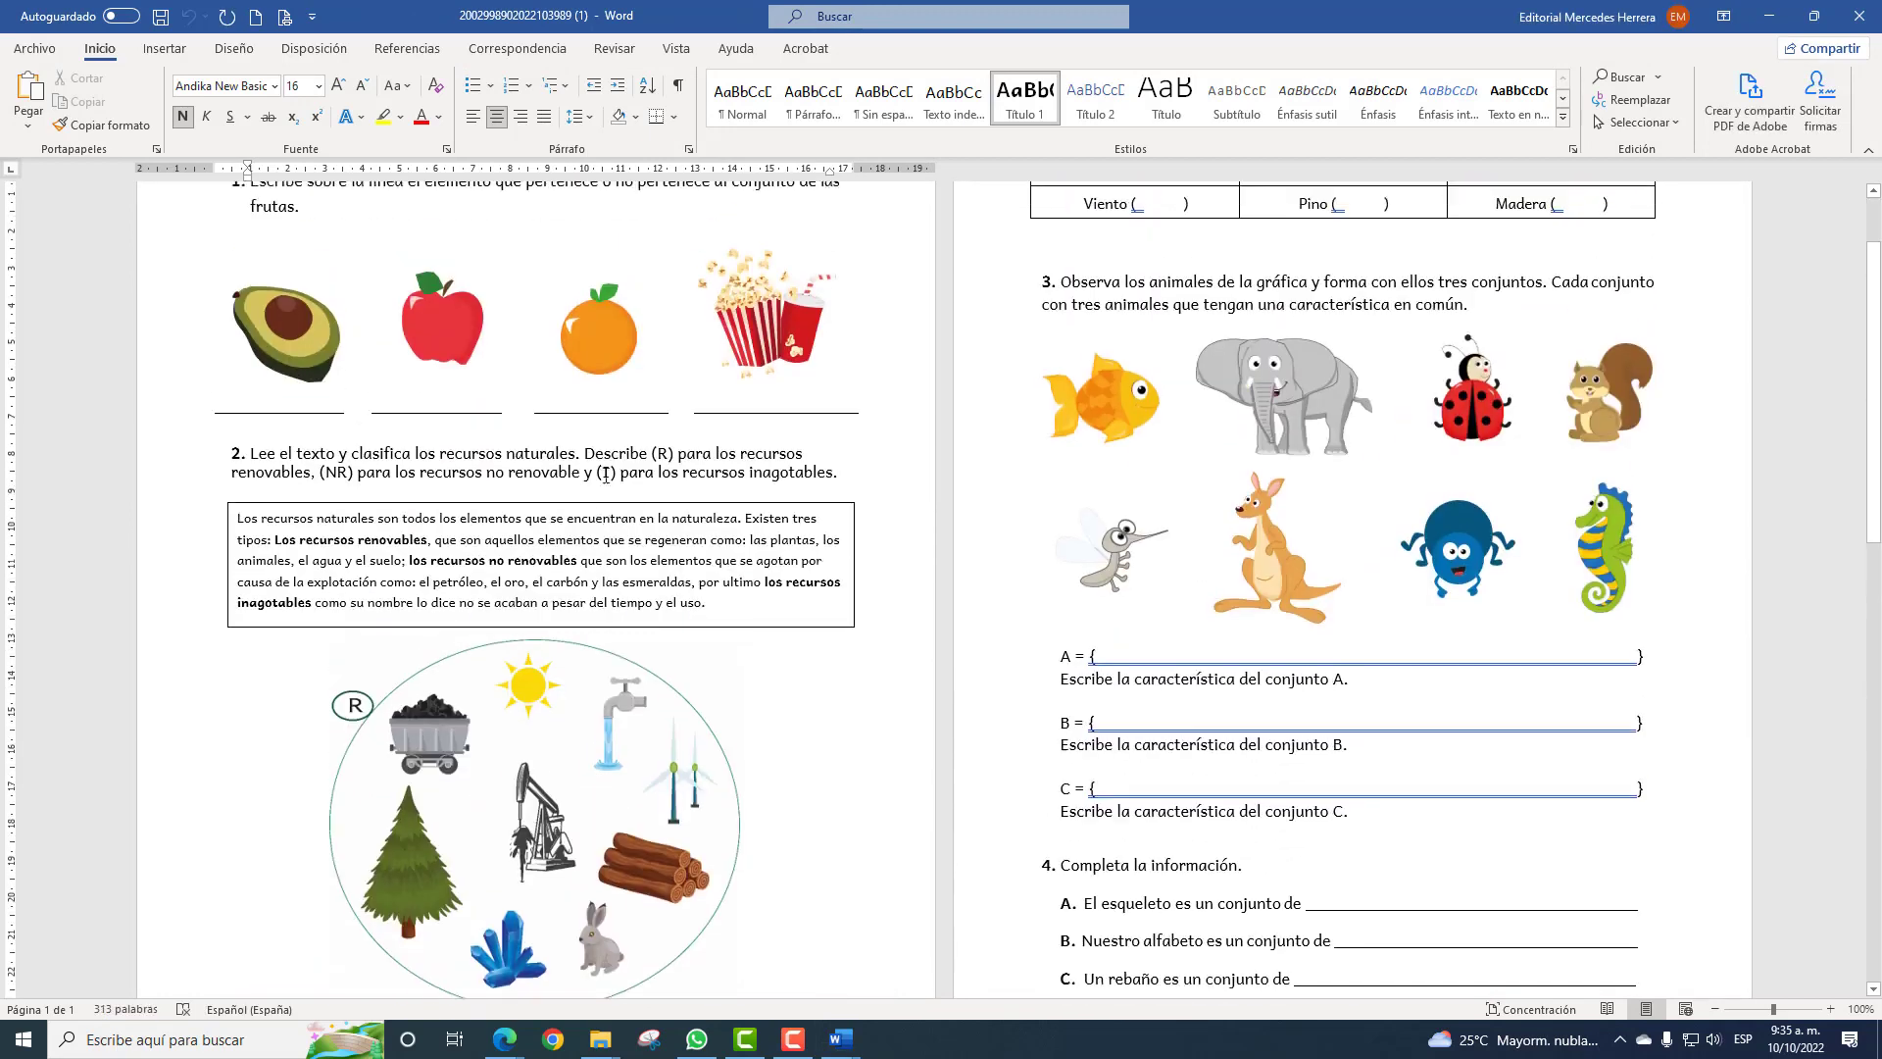
{"action": "scroll", "coordinate": [606, 474], "scroll_direction": "up", "scroll_amount": 2}
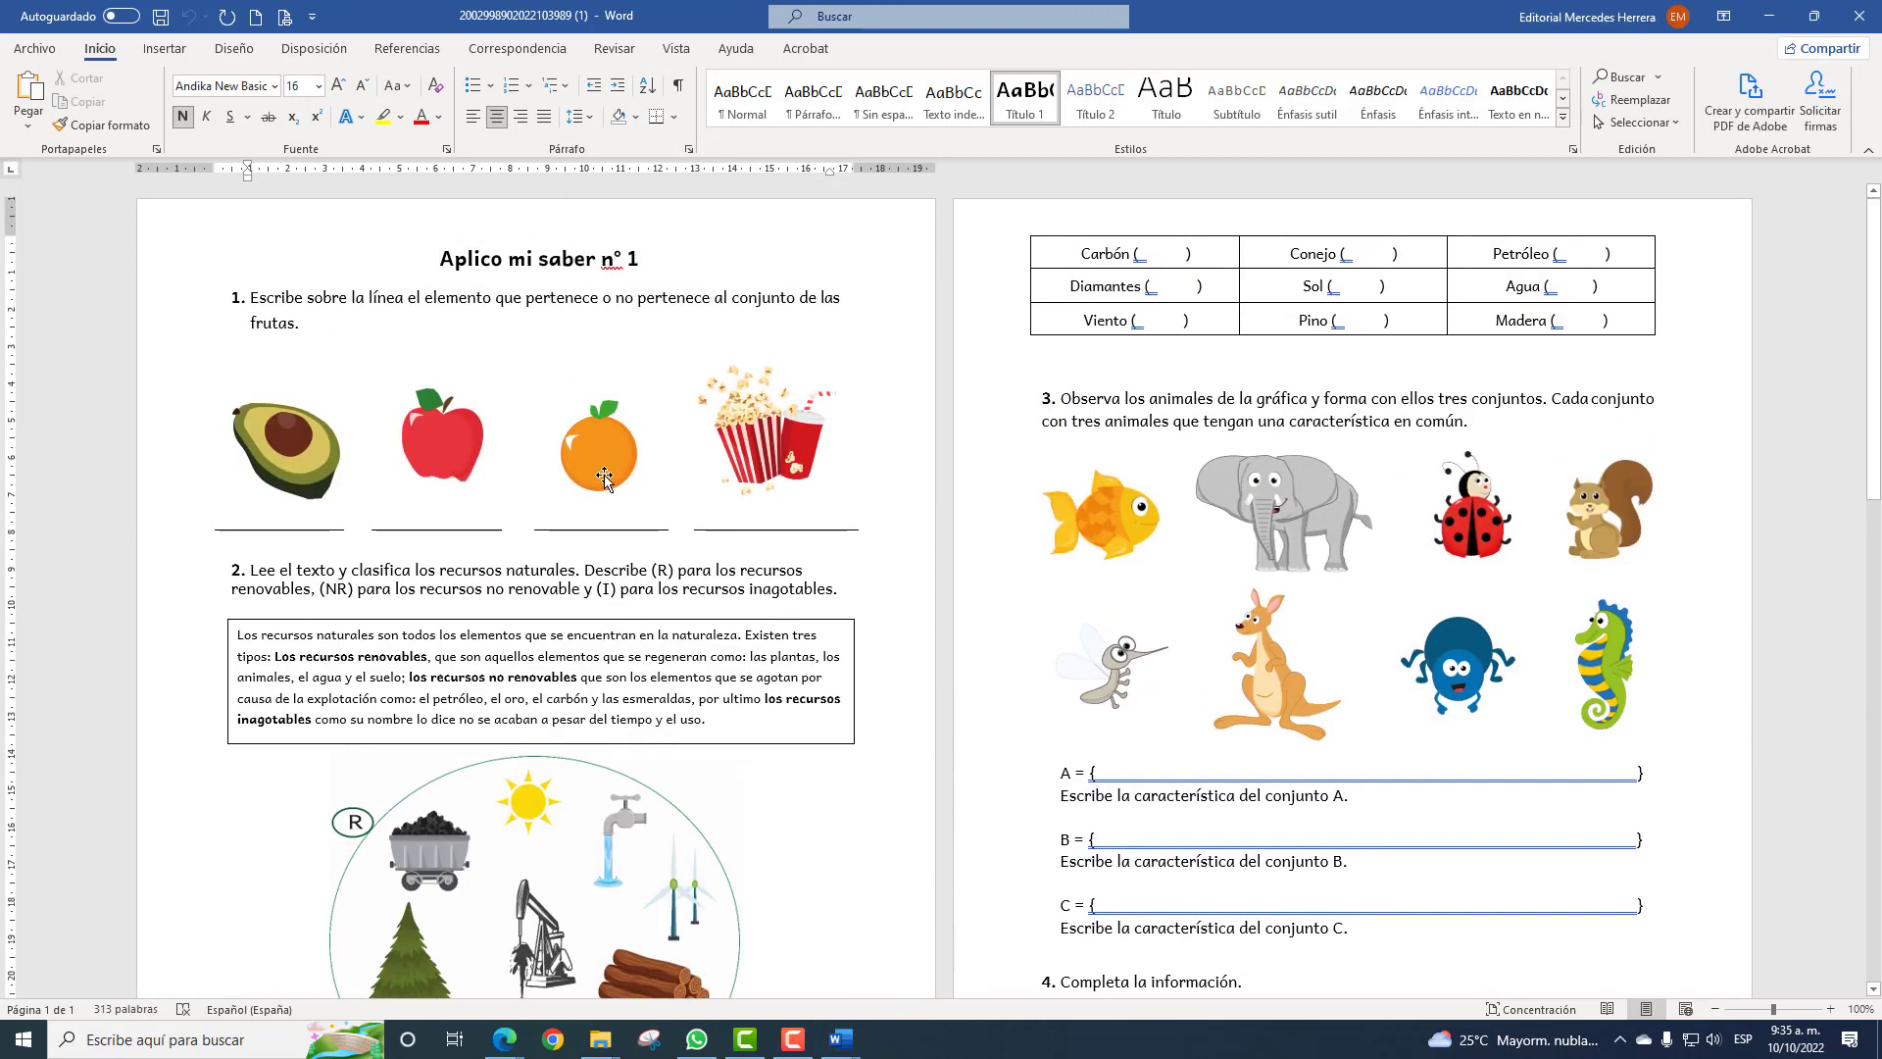
Enter "f" as a sample answer on the line below the avocado and in the Carbón and Diamantes parentheses.
{"action": "left_click", "coordinate": [279, 520]}
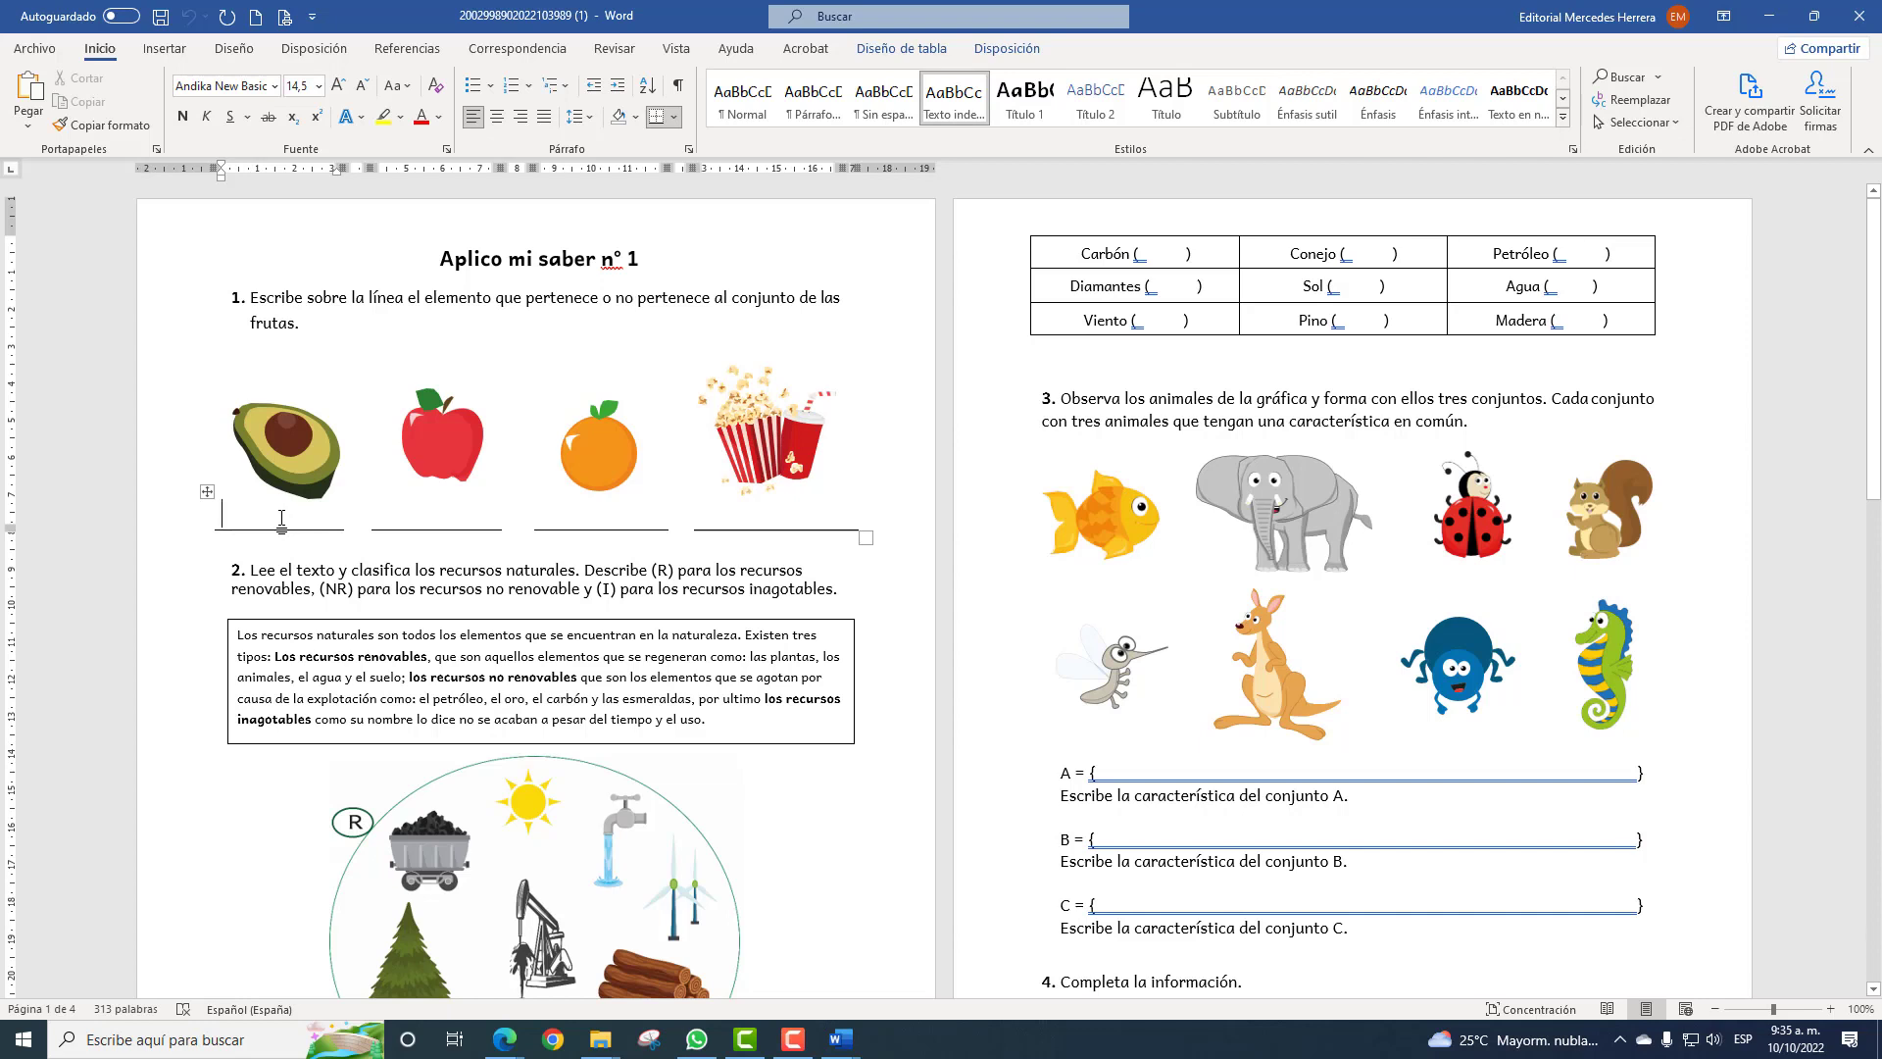
{"action": "type", "text": "f"}
{"action": "left_click", "coordinate": [1168, 259]}
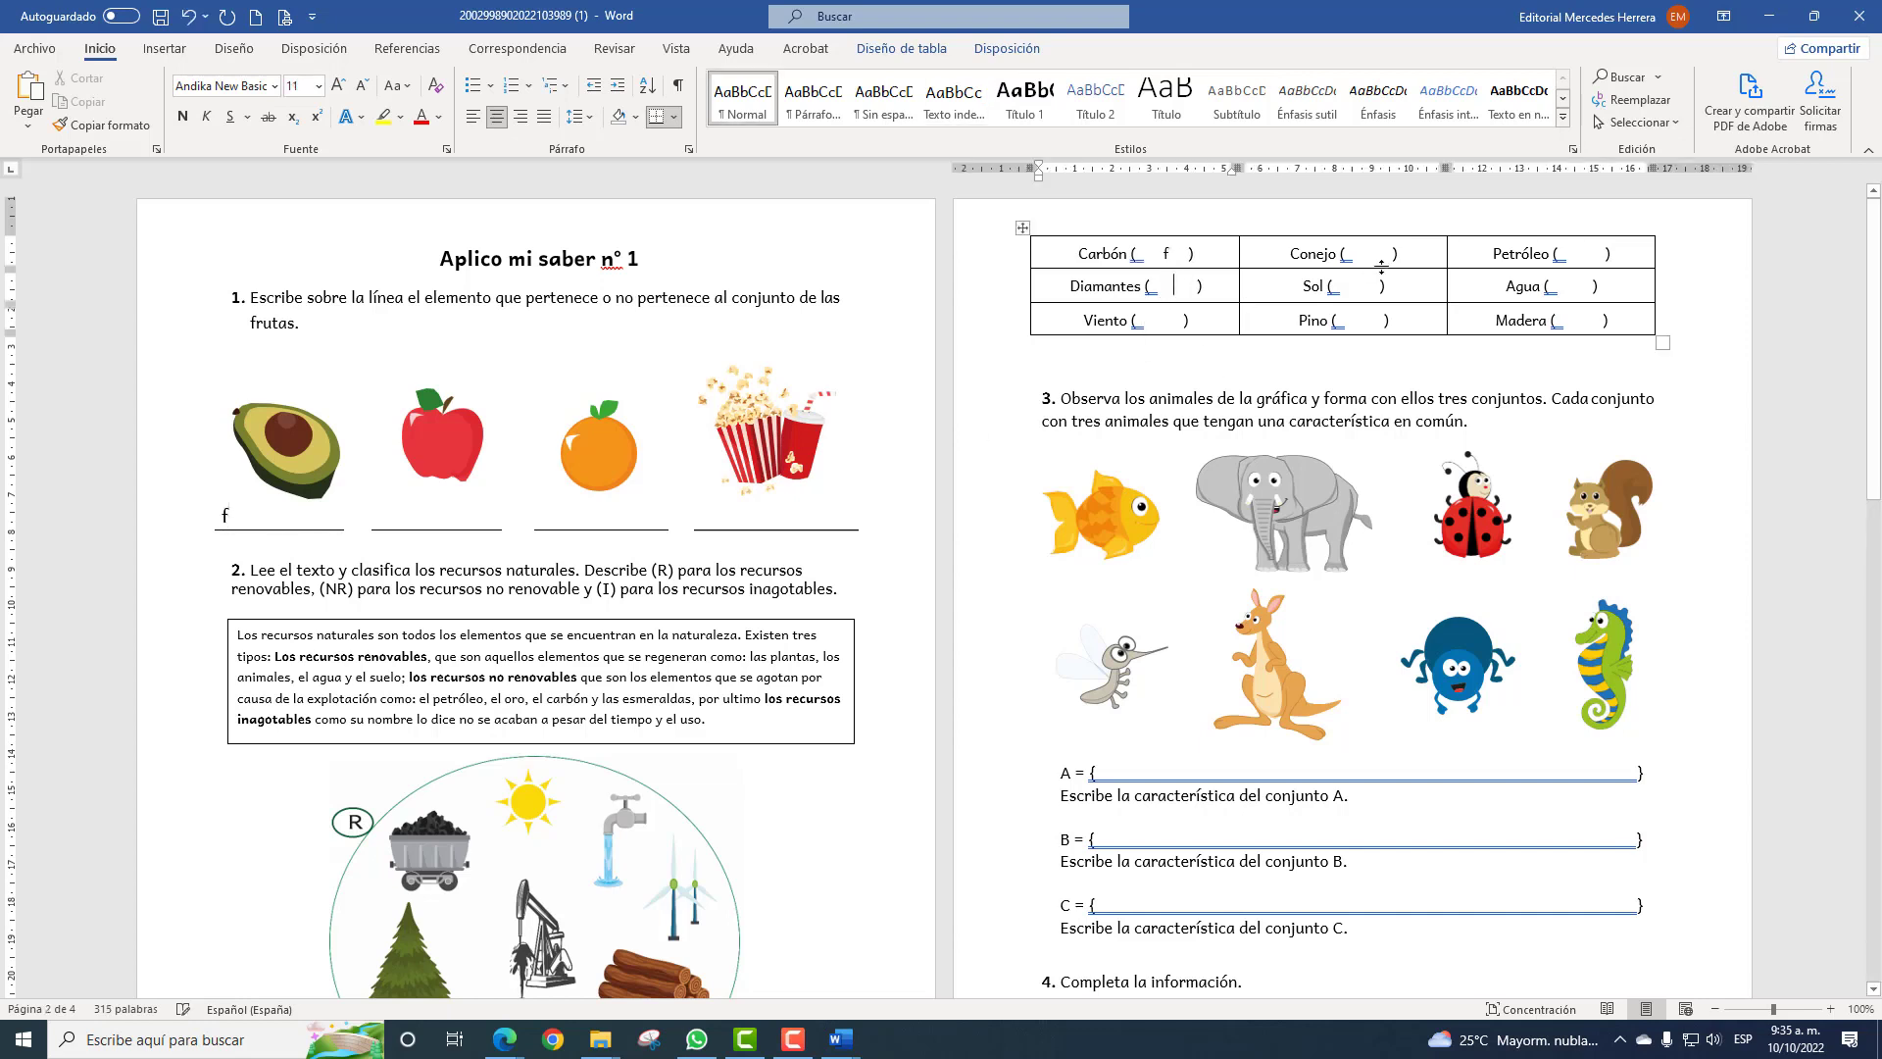
{"action": "type", "text": "f"}
Enter "f" as a sample answer in sets A, B and C of exercise 3.
{"action": "scroll", "coordinate": [1132, 635], "scroll_direction": "down", "scroll_amount": 3}
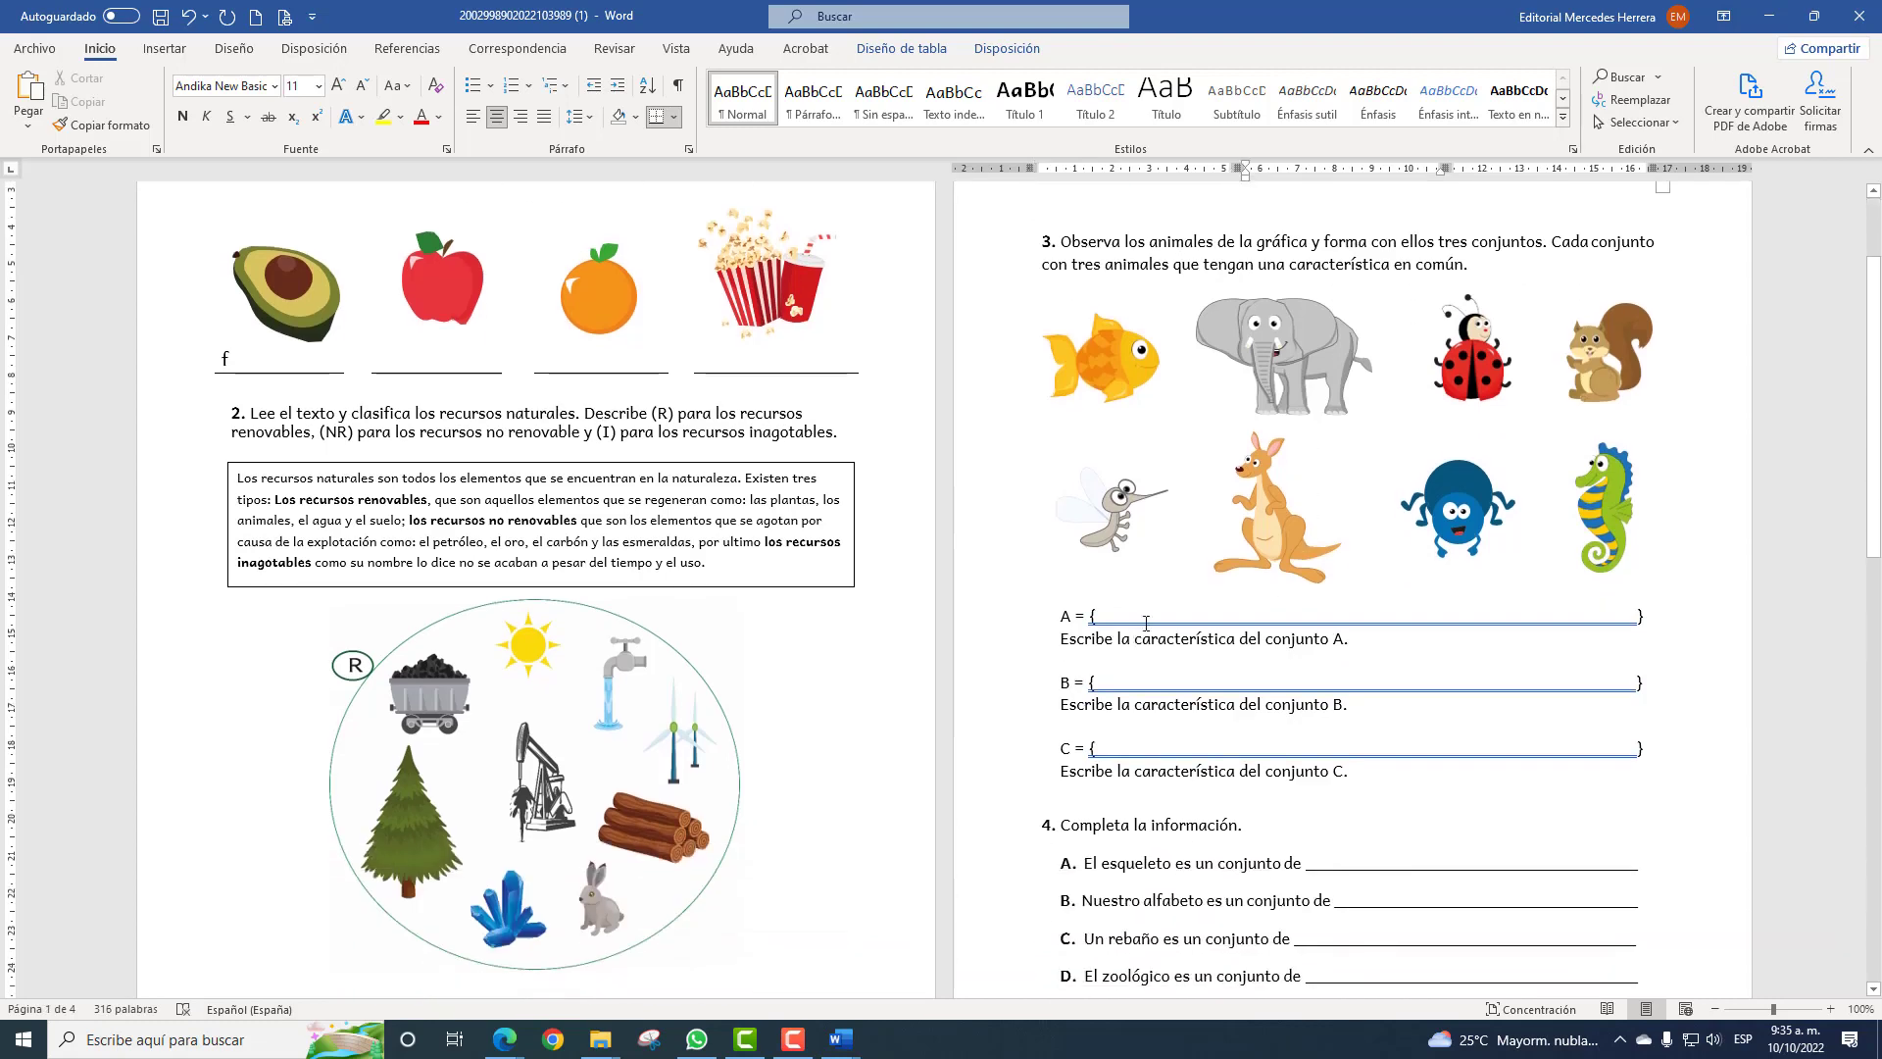
{"action": "left_click", "coordinate": [1146, 622]}
{"action": "type", "text": "f"}
{"action": "type", "text": "f"}
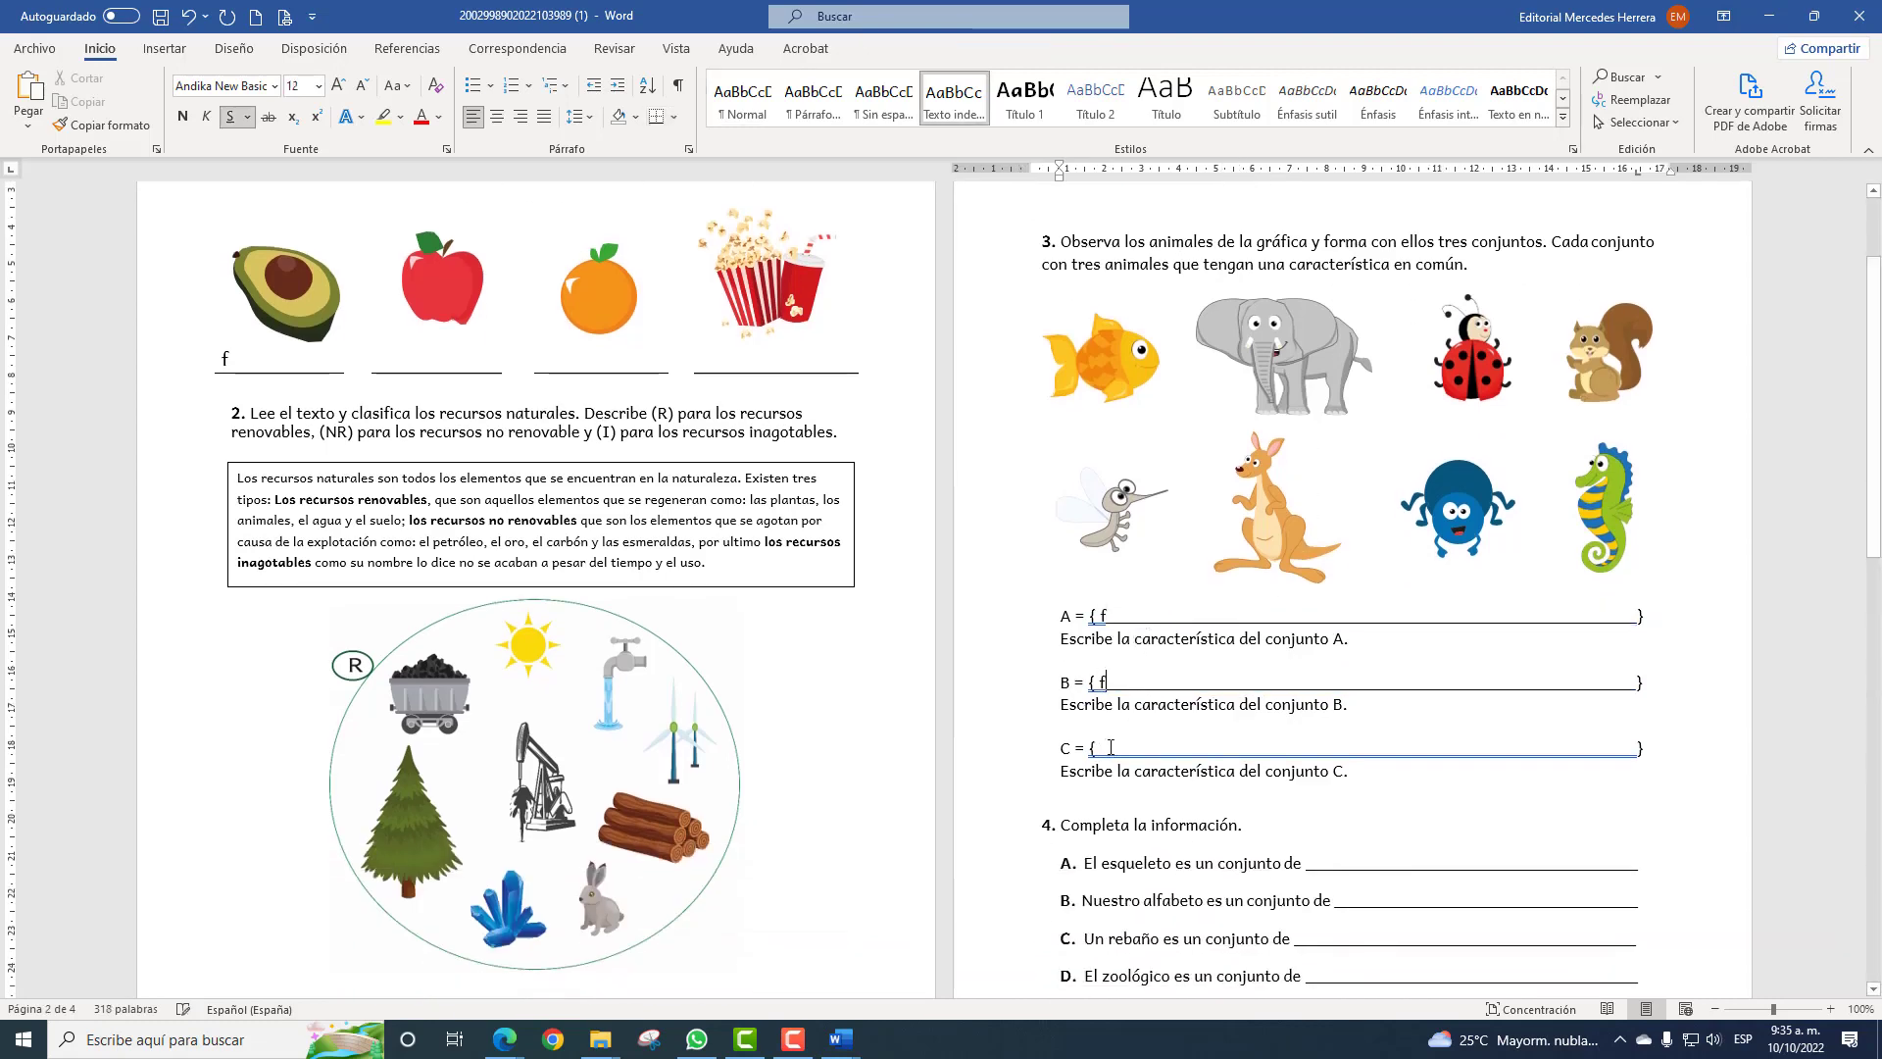
{"action": "type", "text": "f"}
In exercise 5, move the wolf and pear pictures into box A and the strawberry and watermelon into box F.
{"action": "scroll", "coordinate": [878, 484], "scroll_direction": "down", "scroll_amount": 20}
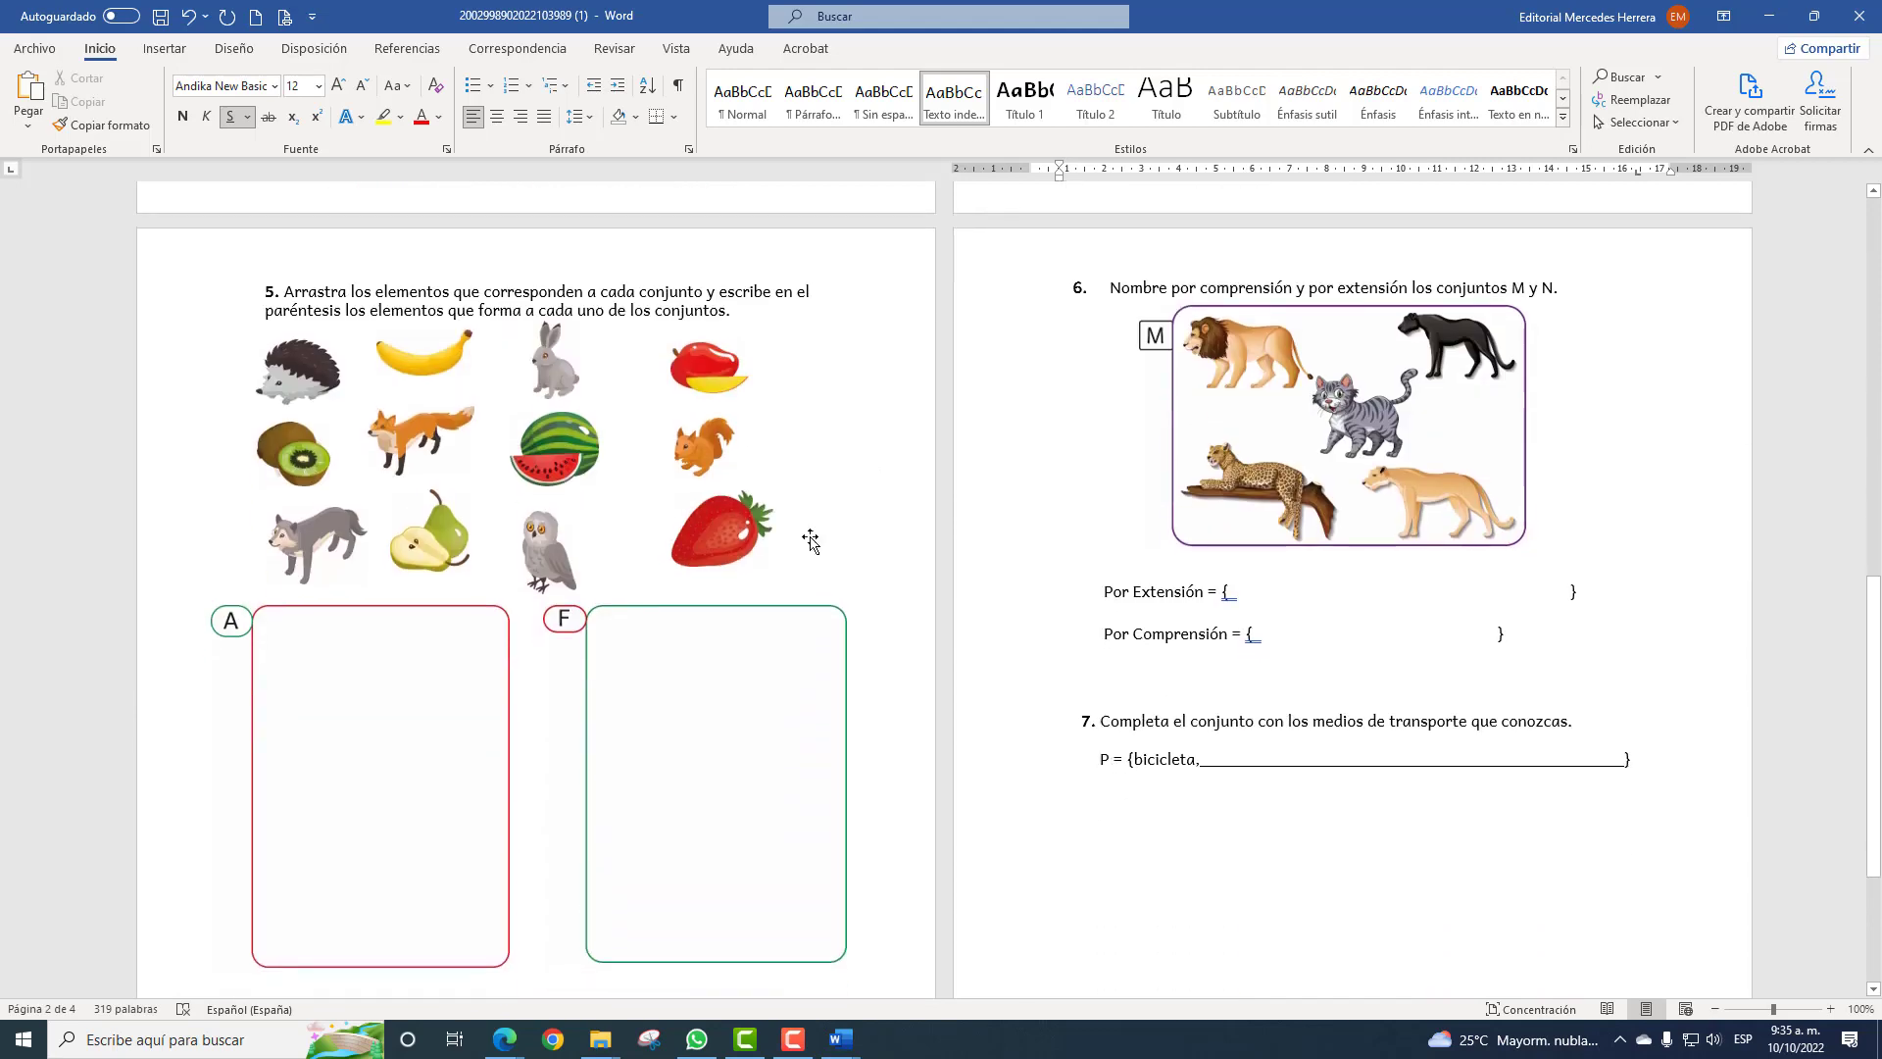
{"action": "double_click", "coordinate": [369, 431]}
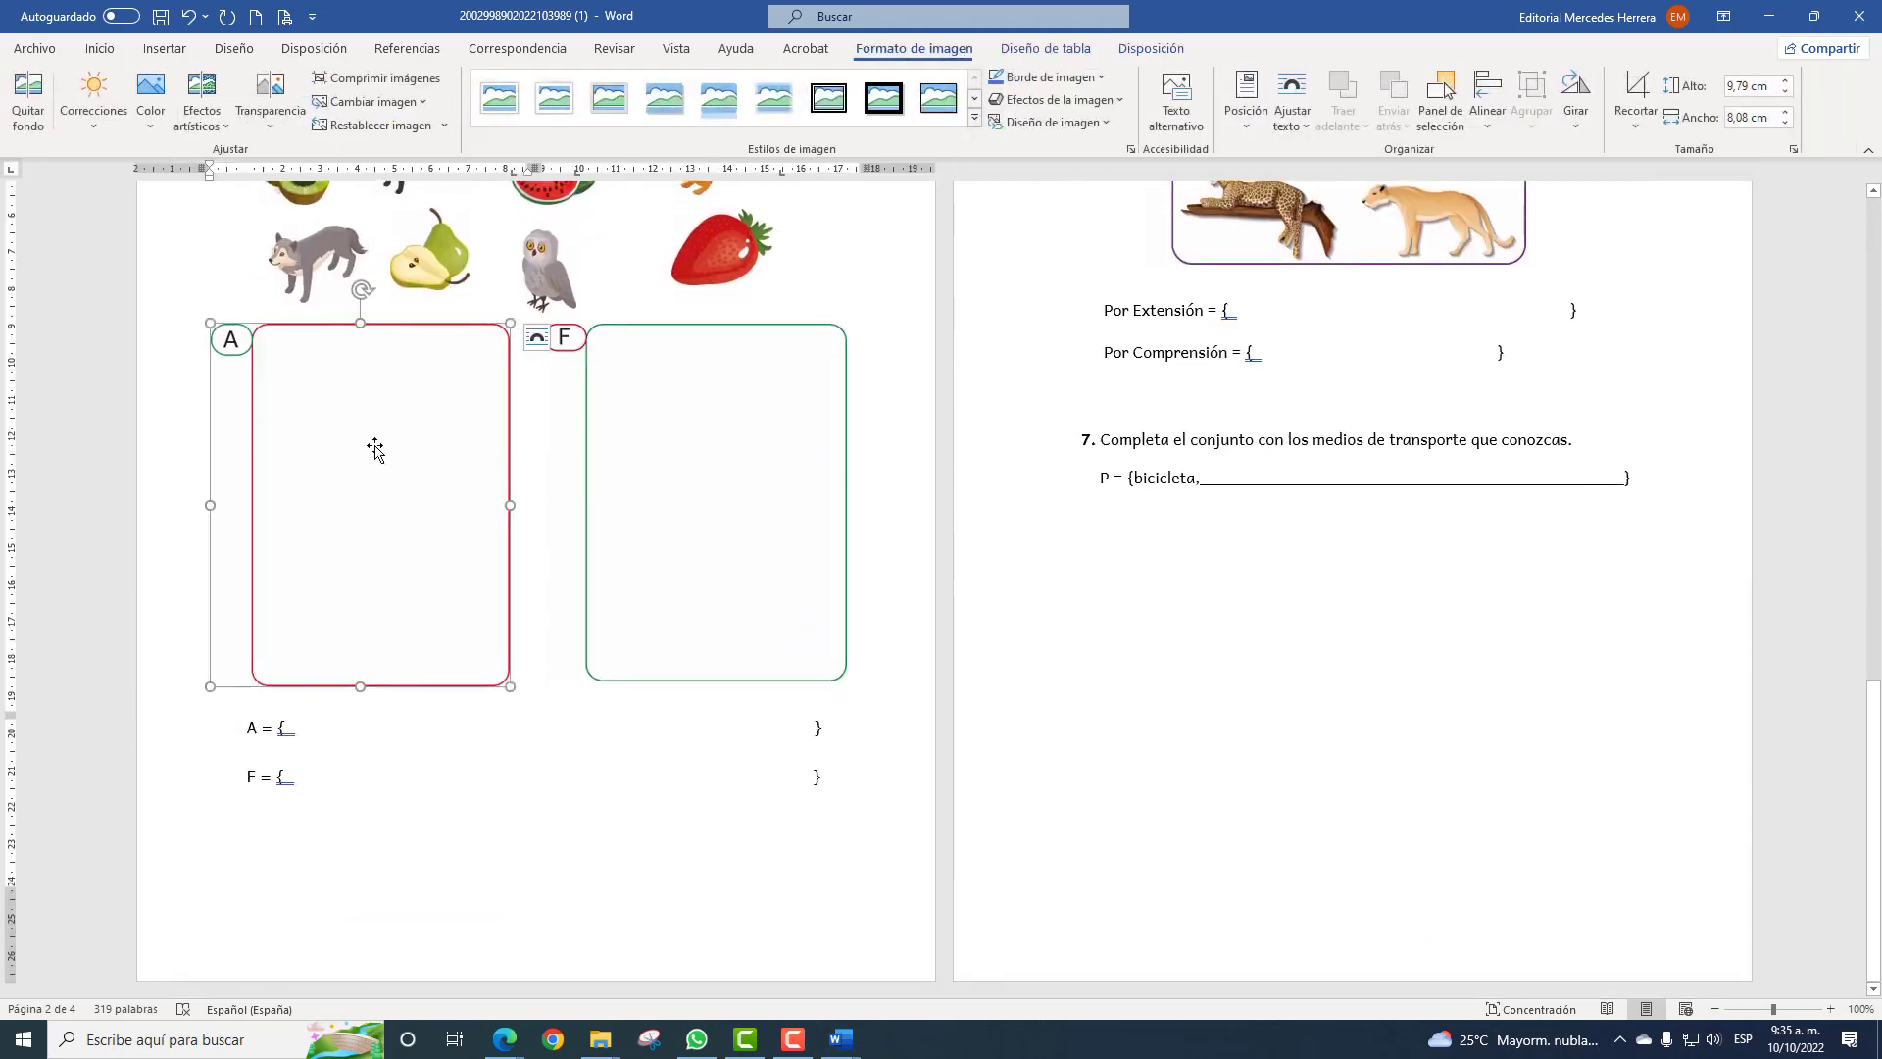
{"action": "scroll", "coordinate": [466, 500], "scroll_direction": "up", "scroll_amount": 2}
{"action": "scroll", "coordinate": [466, 498], "scroll_direction": "up", "scroll_amount": 1}
{"action": "left_click_drag", "start_coordinate": [314, 419], "coordinate": [343, 701]}
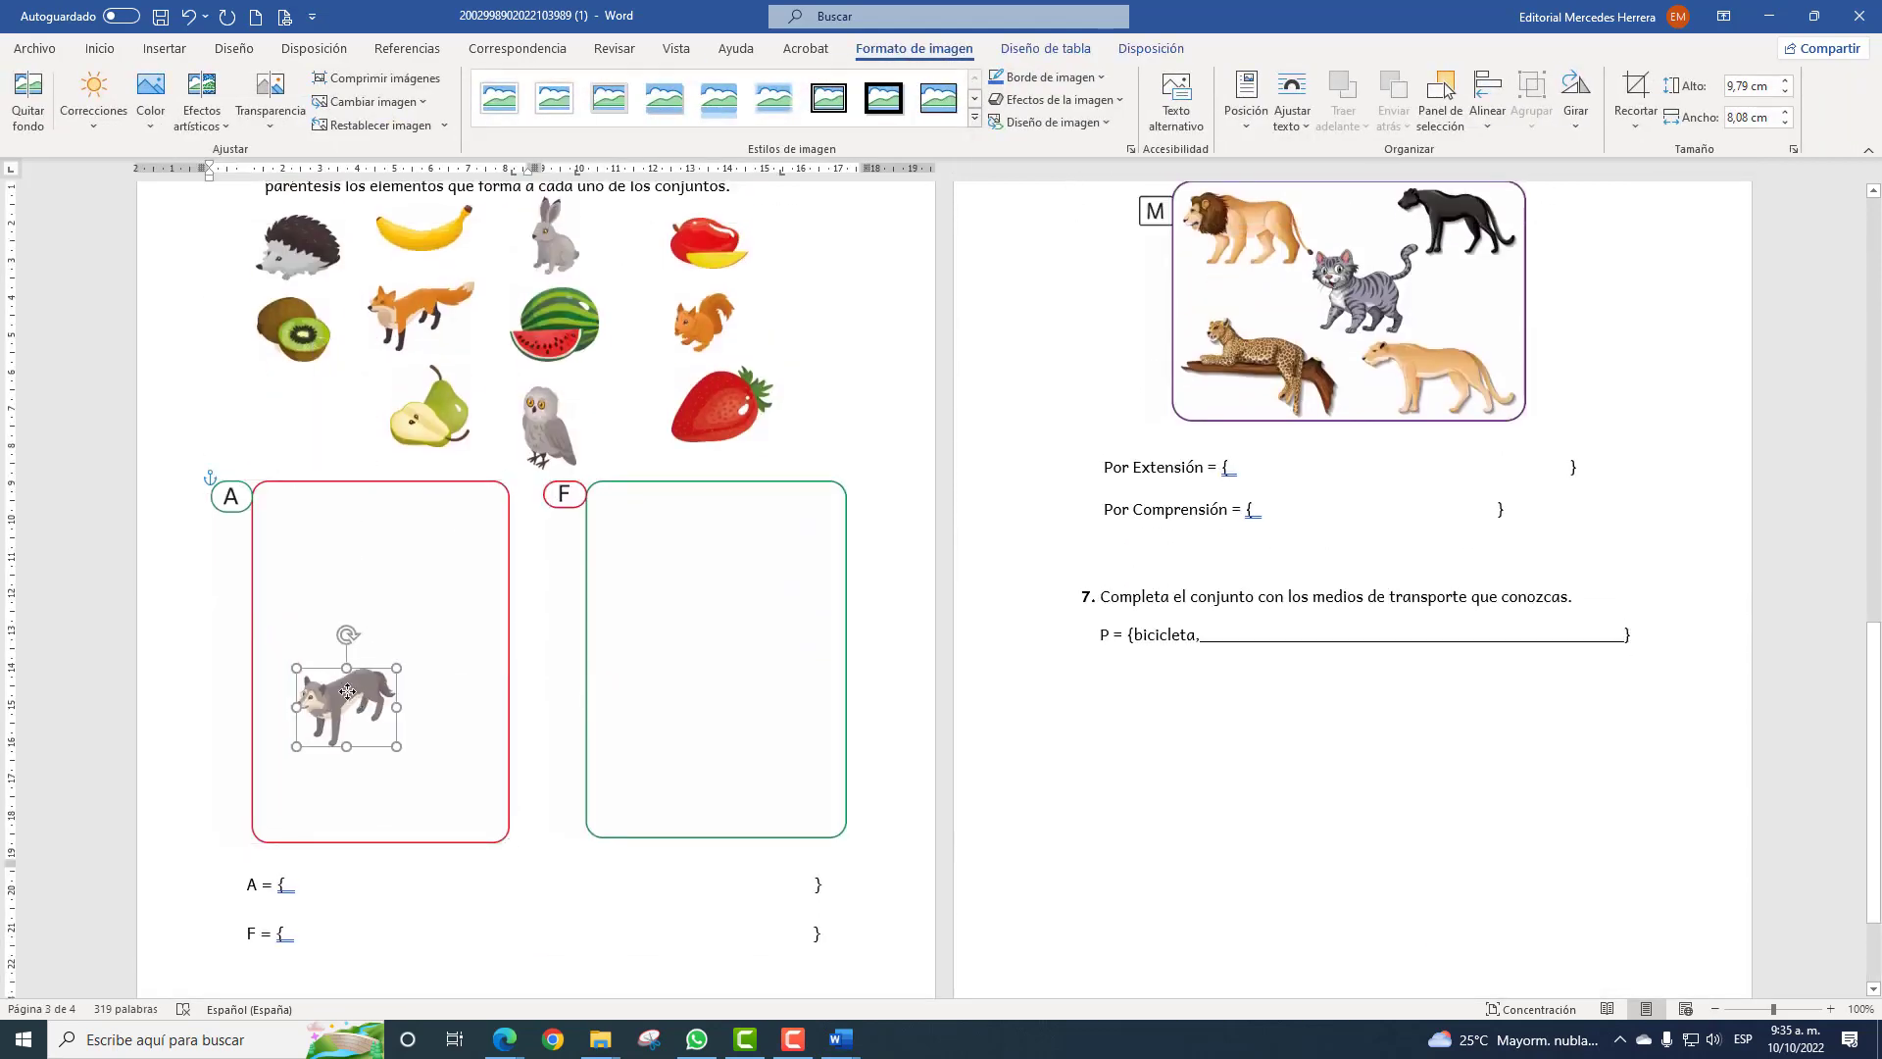
{"action": "left_click_drag", "start_coordinate": [446, 417], "coordinate": [407, 557]}
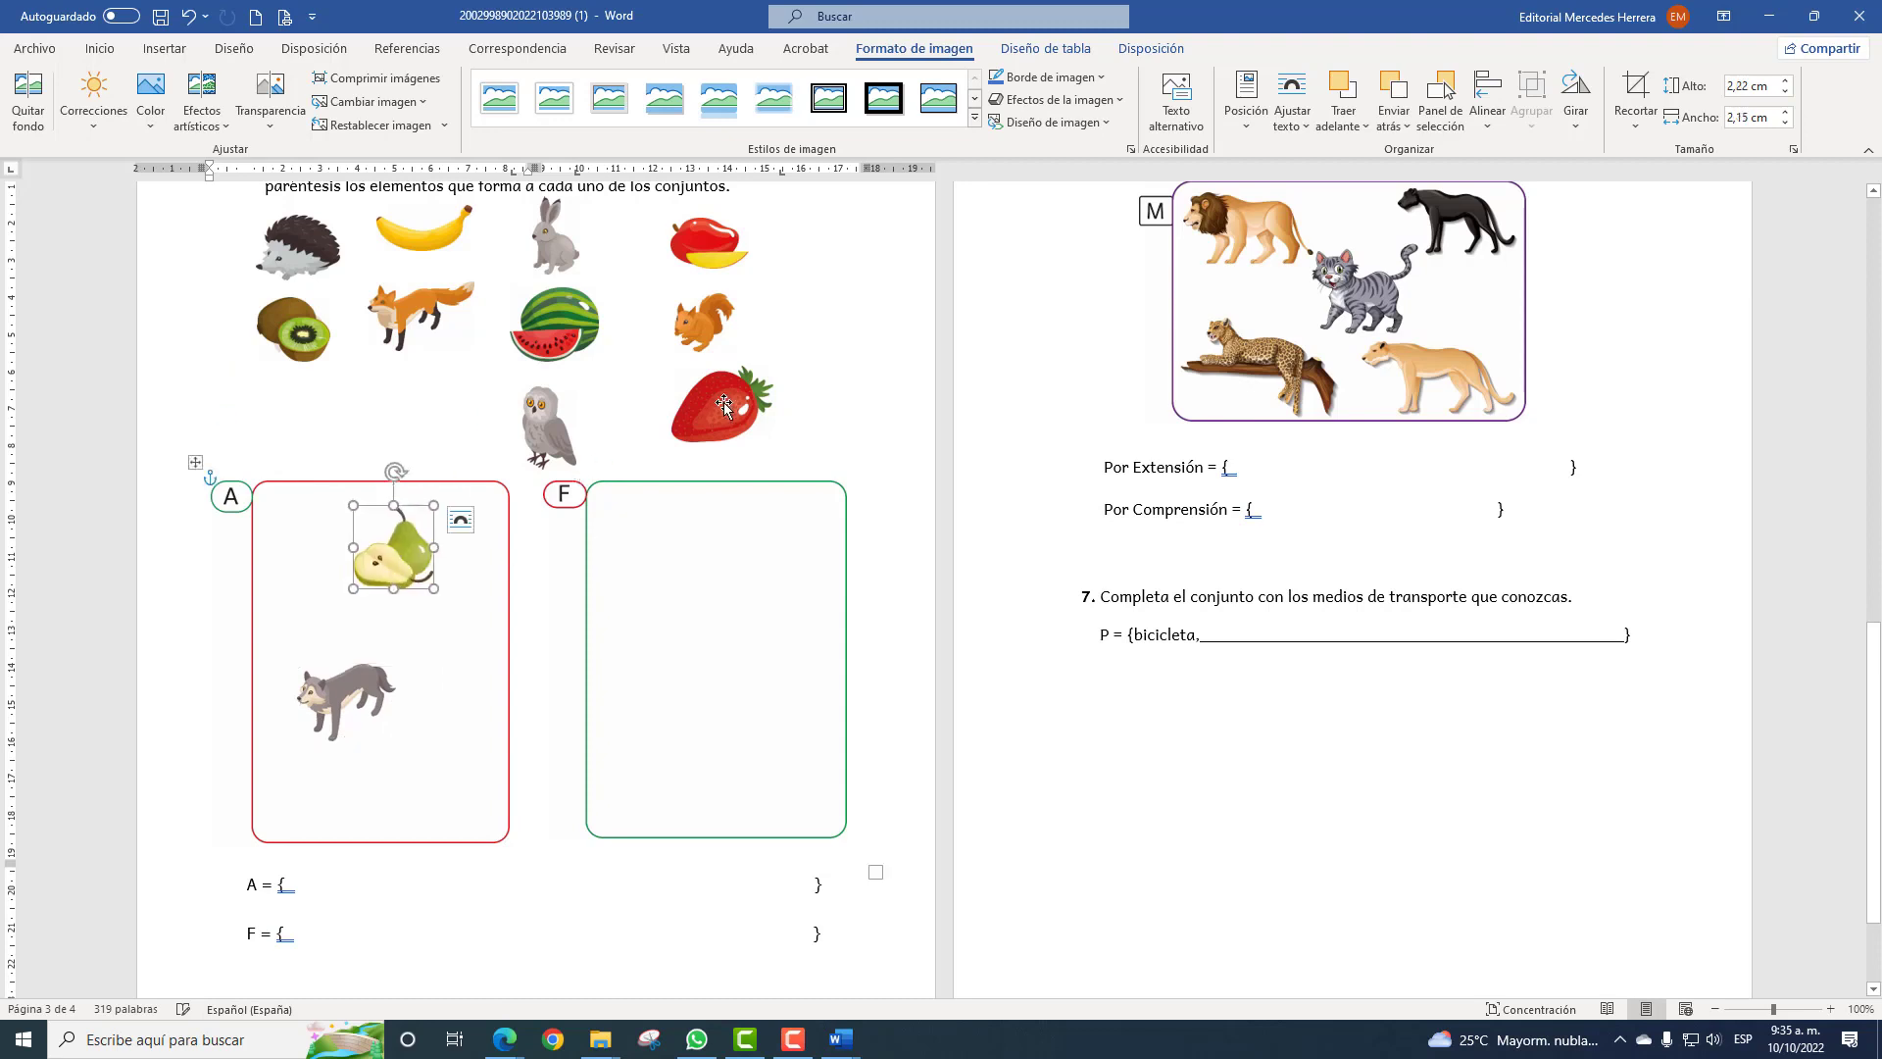
{"action": "left_click_drag", "start_coordinate": [717, 414], "coordinate": [704, 620]}
{"action": "left_click_drag", "start_coordinate": [568, 339], "coordinate": [764, 549]}
Review the completed worksheet and close it, minimize the remaining Word document and return to the platform's Talleres Biblioteca page in Edge.
{"action": "scroll", "coordinate": [919, 676], "scroll_direction": "down", "scroll_amount": 3}
{"action": "scroll", "coordinate": [919, 677], "scroll_direction": "up", "scroll_amount": 15}
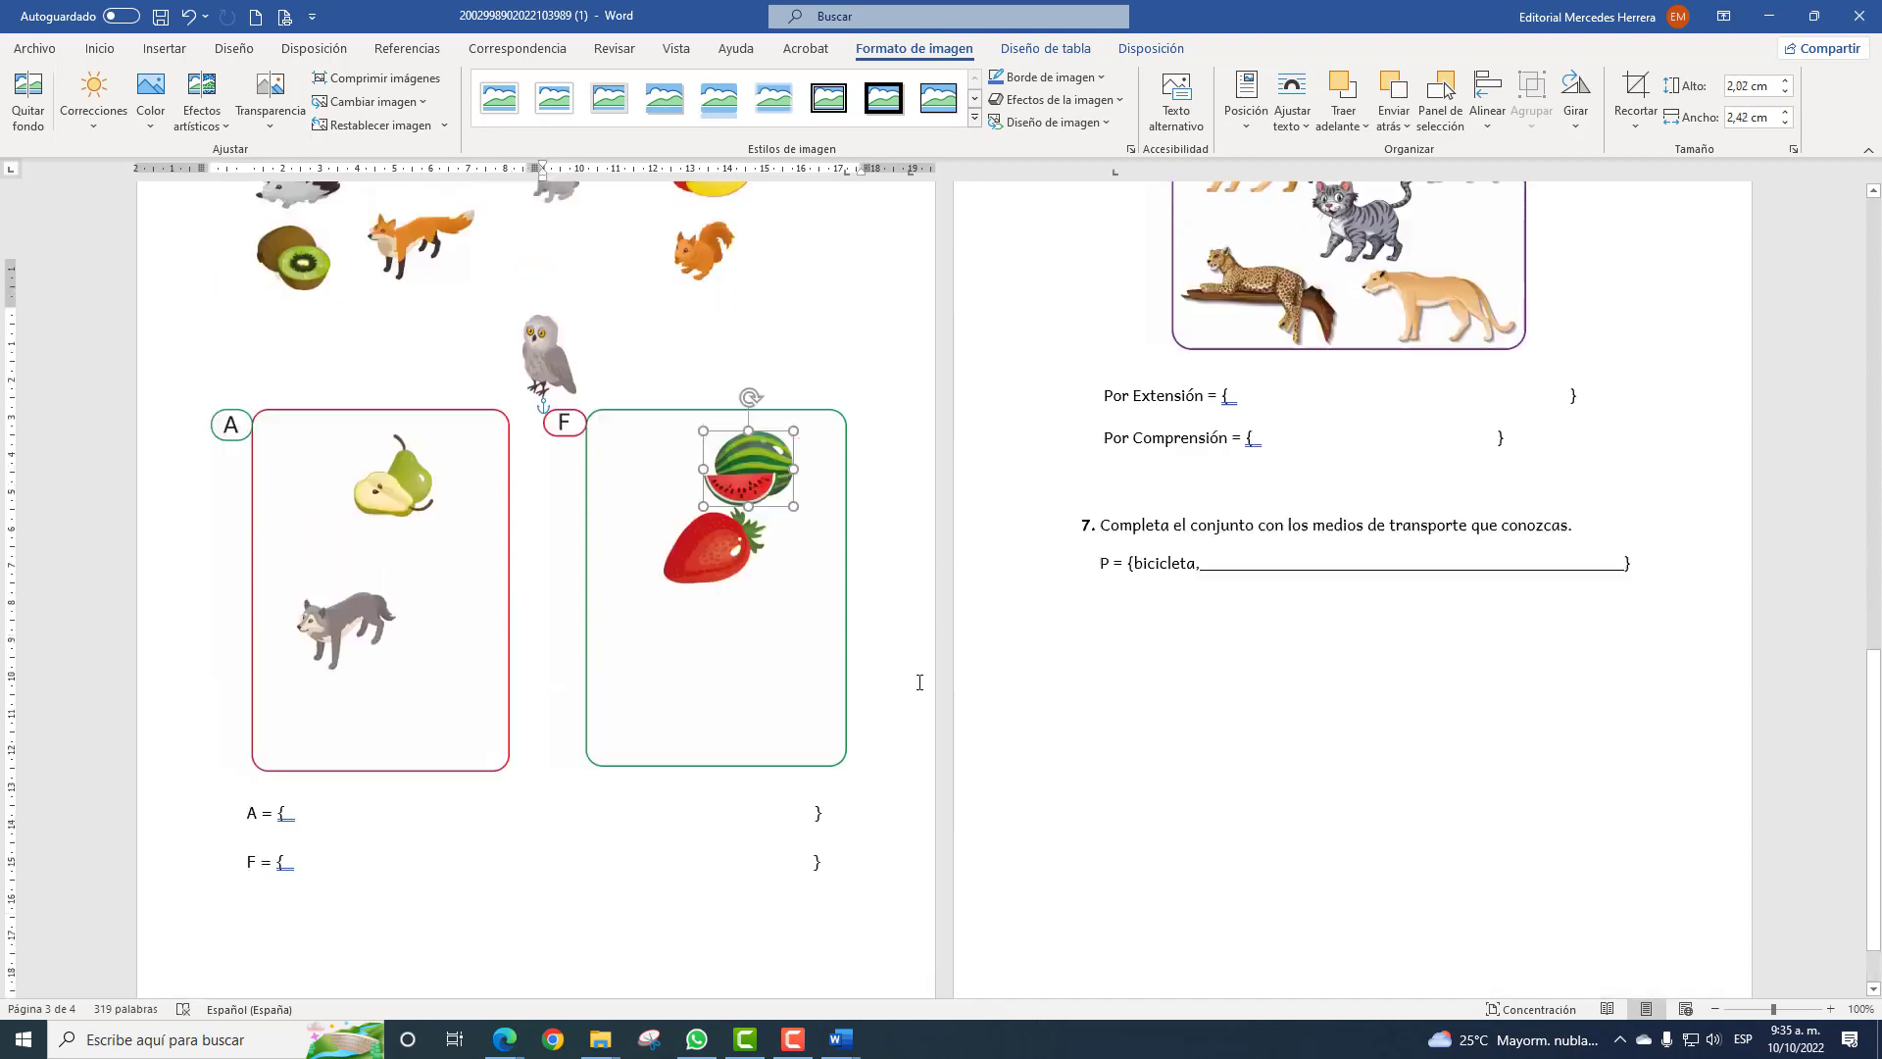
{"action": "scroll", "coordinate": [920, 681], "scroll_direction": "up", "scroll_amount": 5}
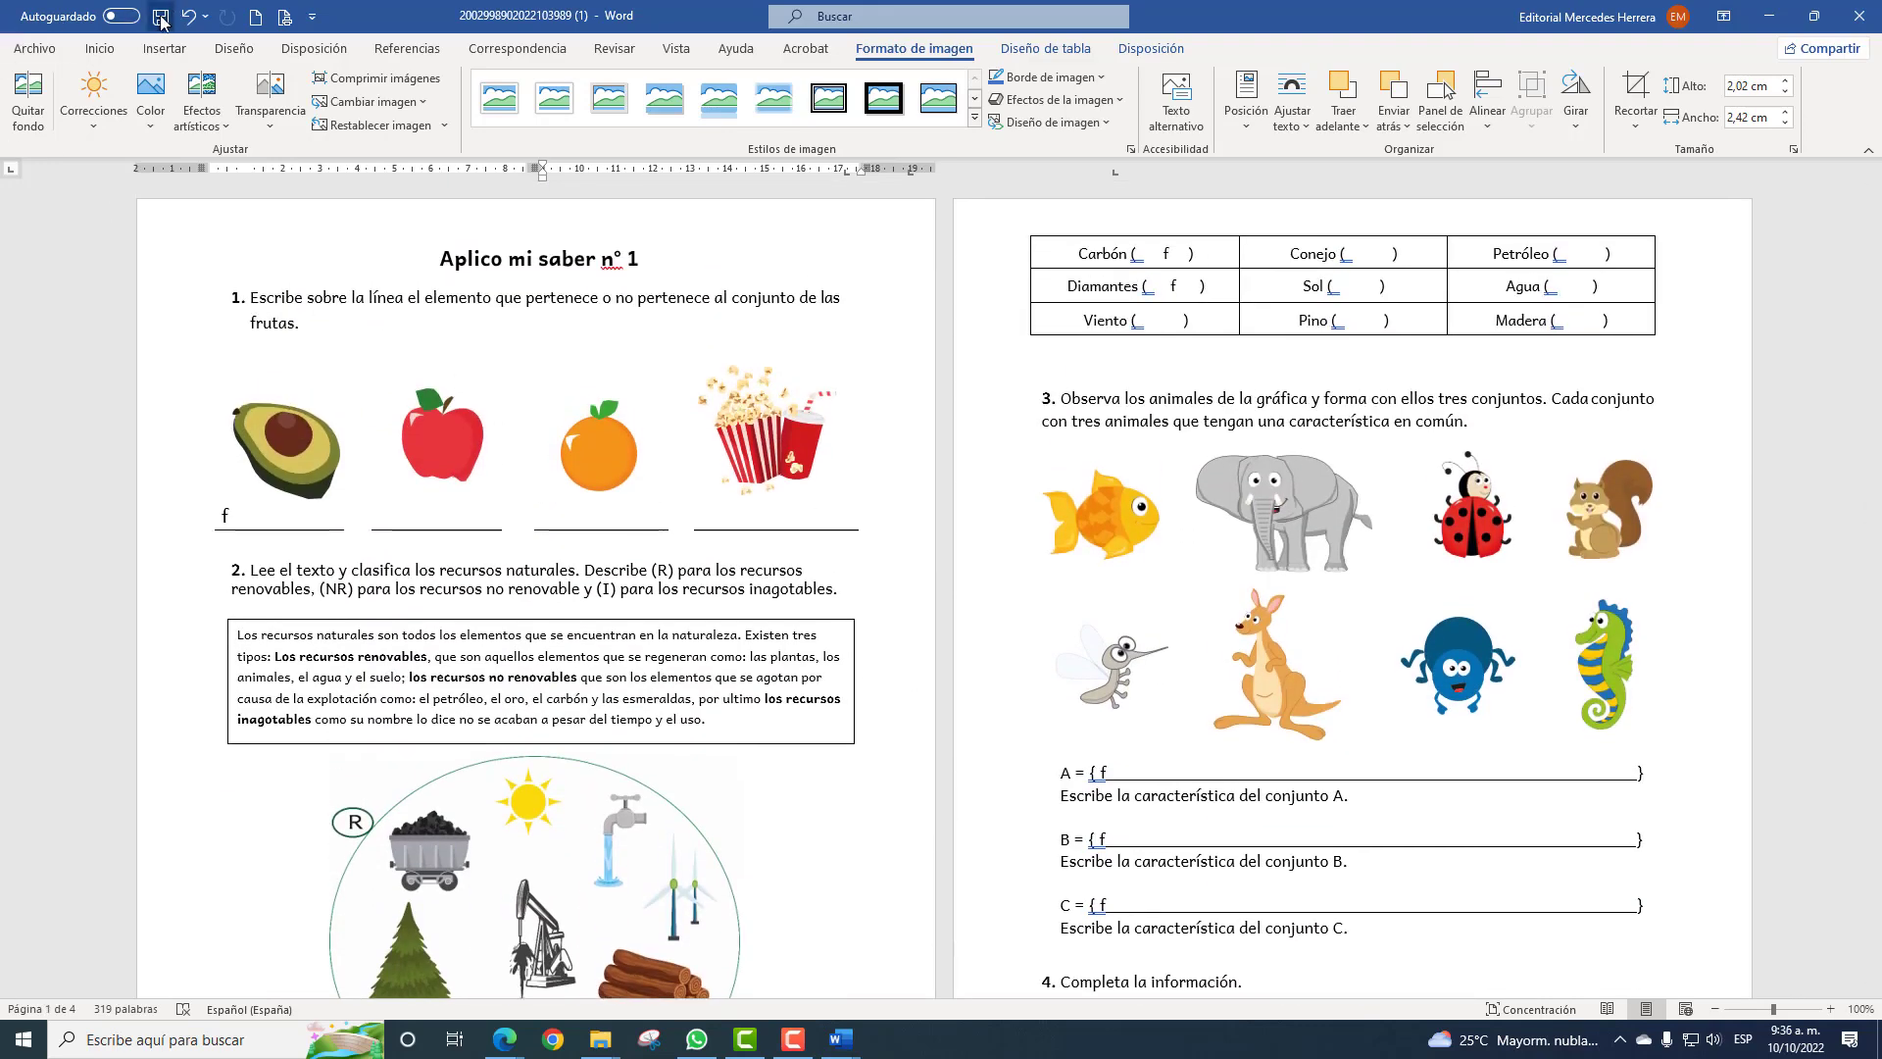
{"action": "left_click", "coordinate": [1866, 18]}
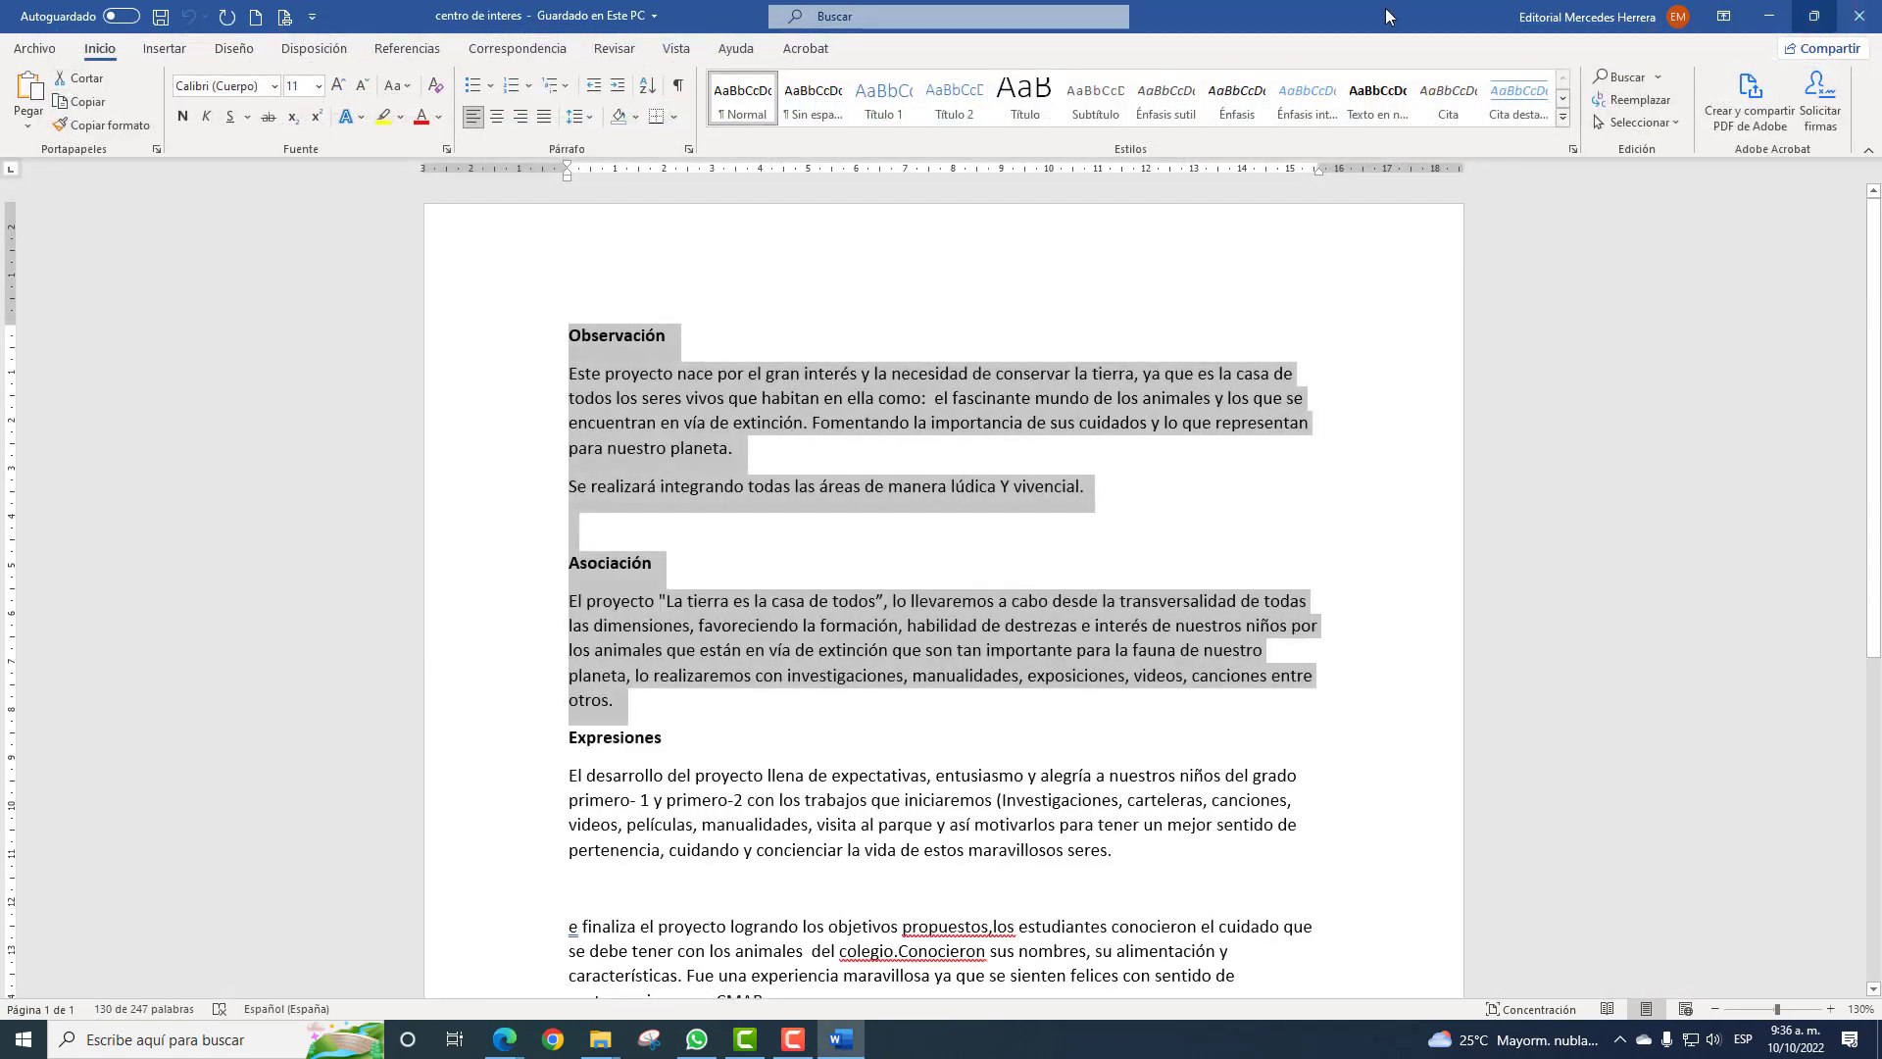
{"action": "left_click", "coordinate": [1770, 17]}
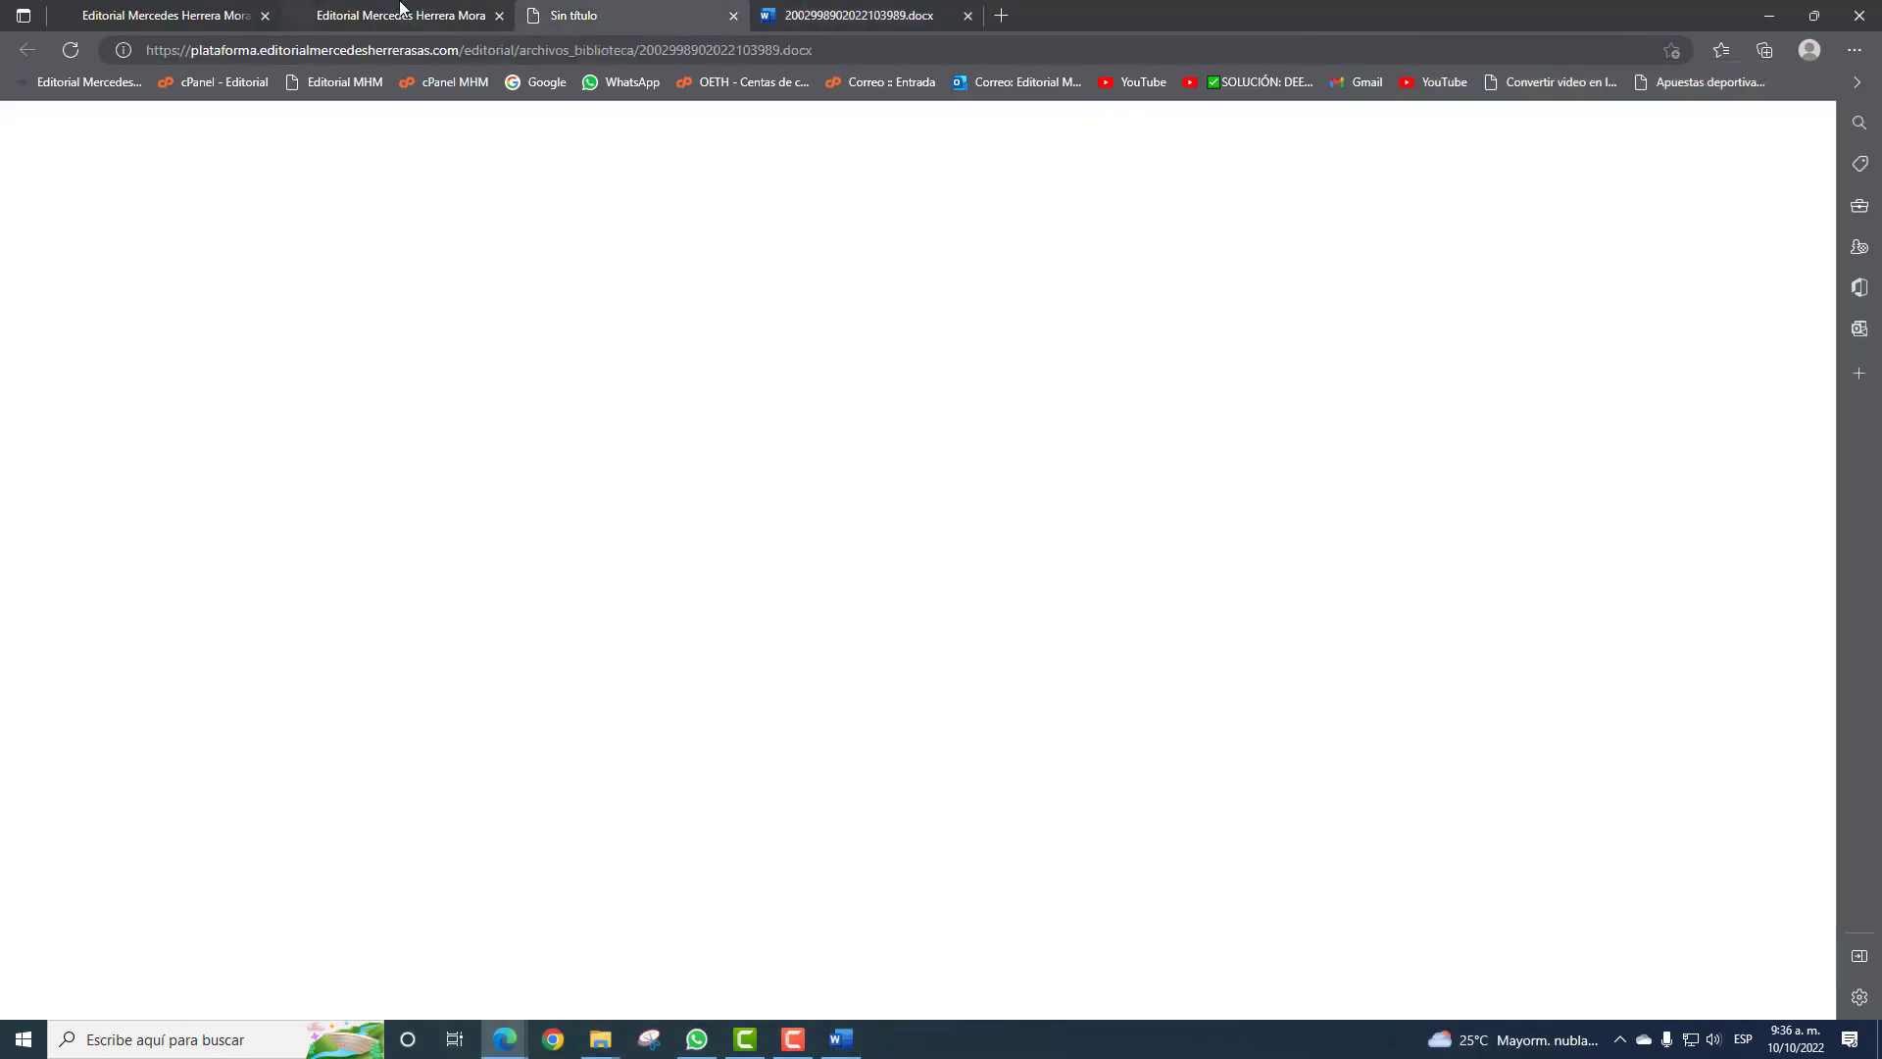
{"action": "left_click", "coordinate": [400, 9]}
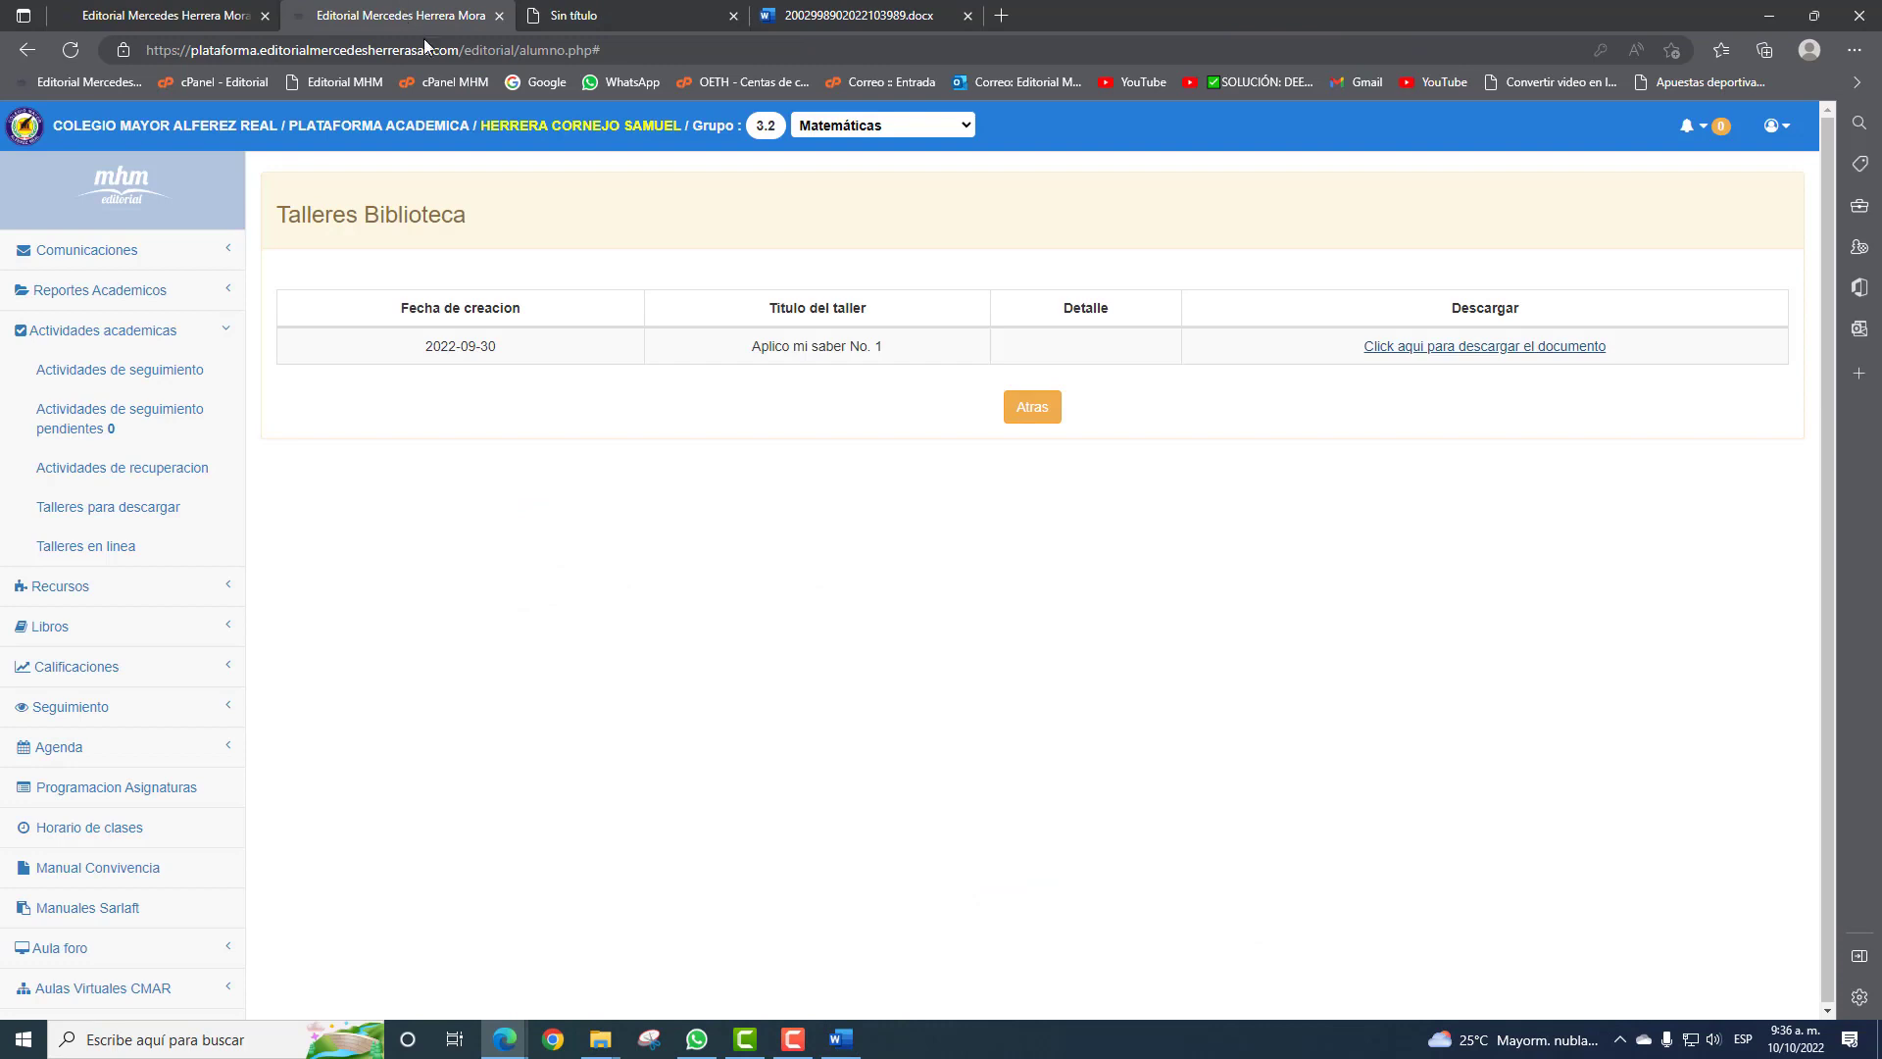
Return to the student's workshop list and open the platform's administrator account in the first browser tab.
{"action": "left_click", "coordinate": [1045, 417]}
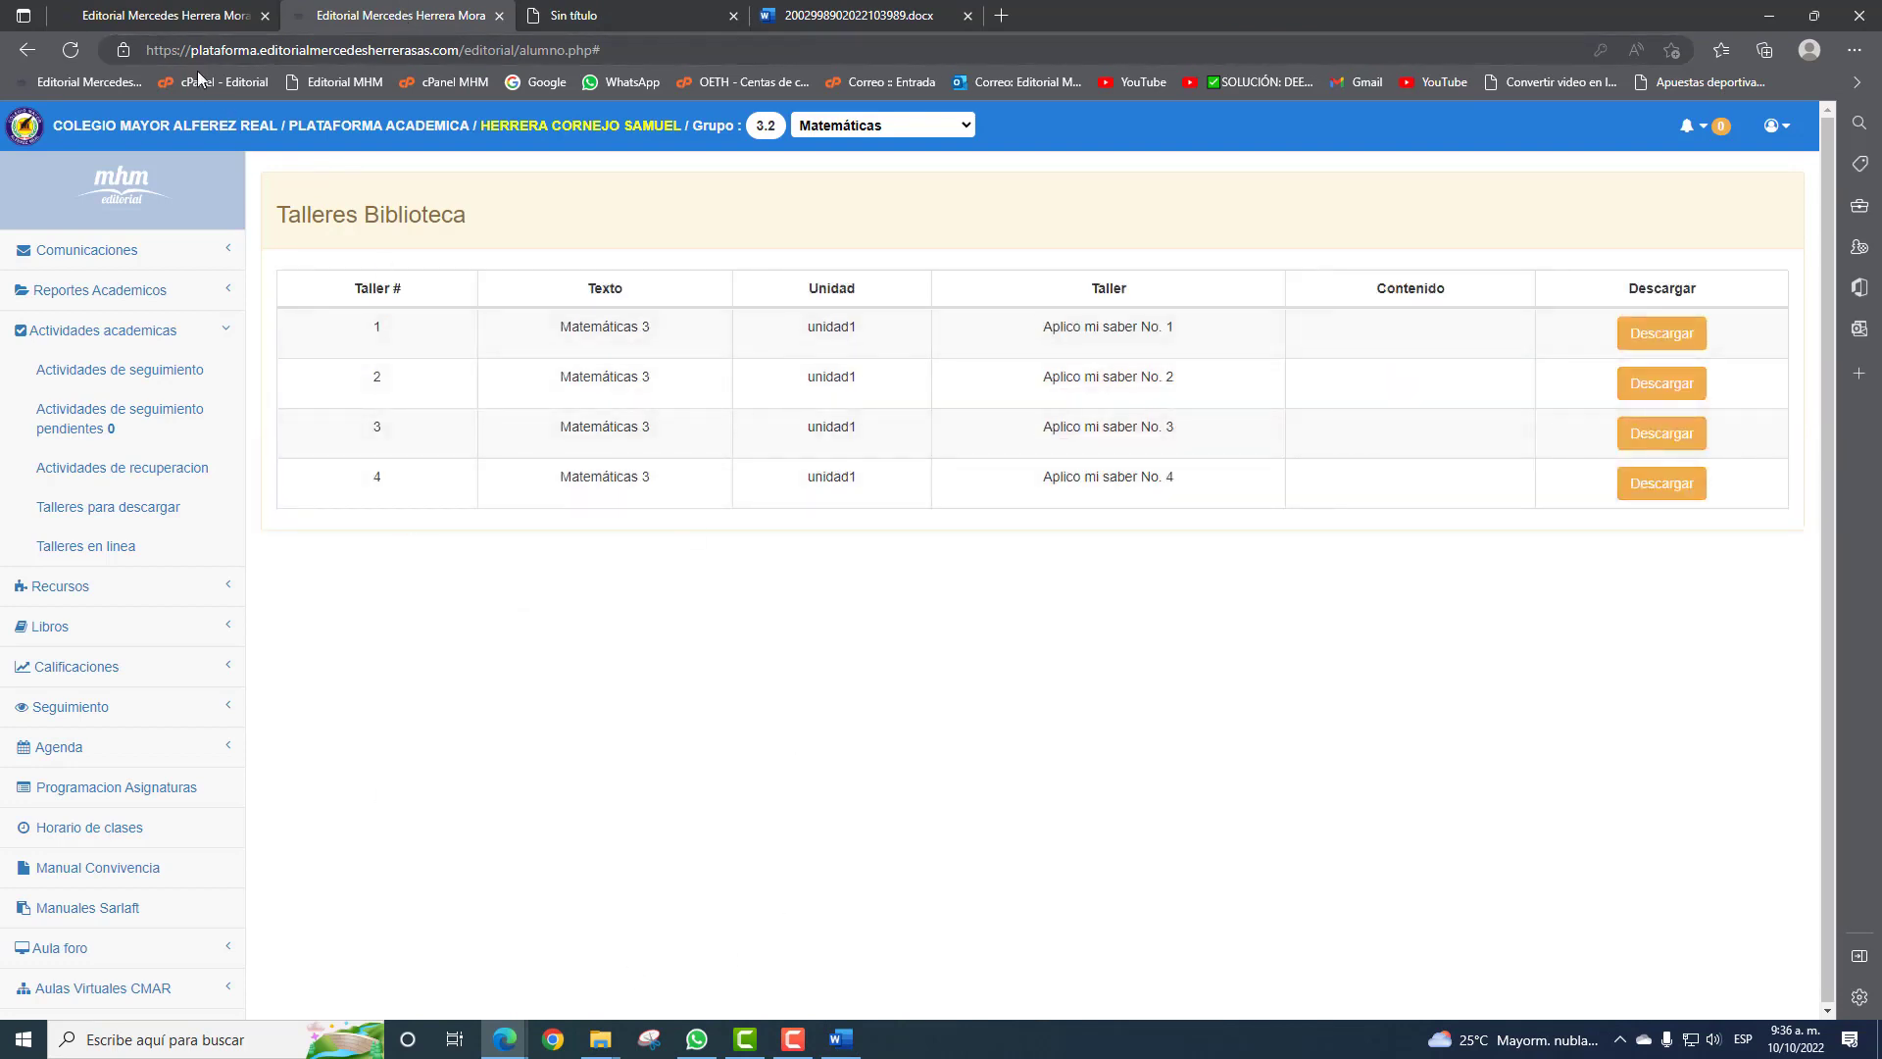
{"action": "left_click", "coordinate": [135, 12]}
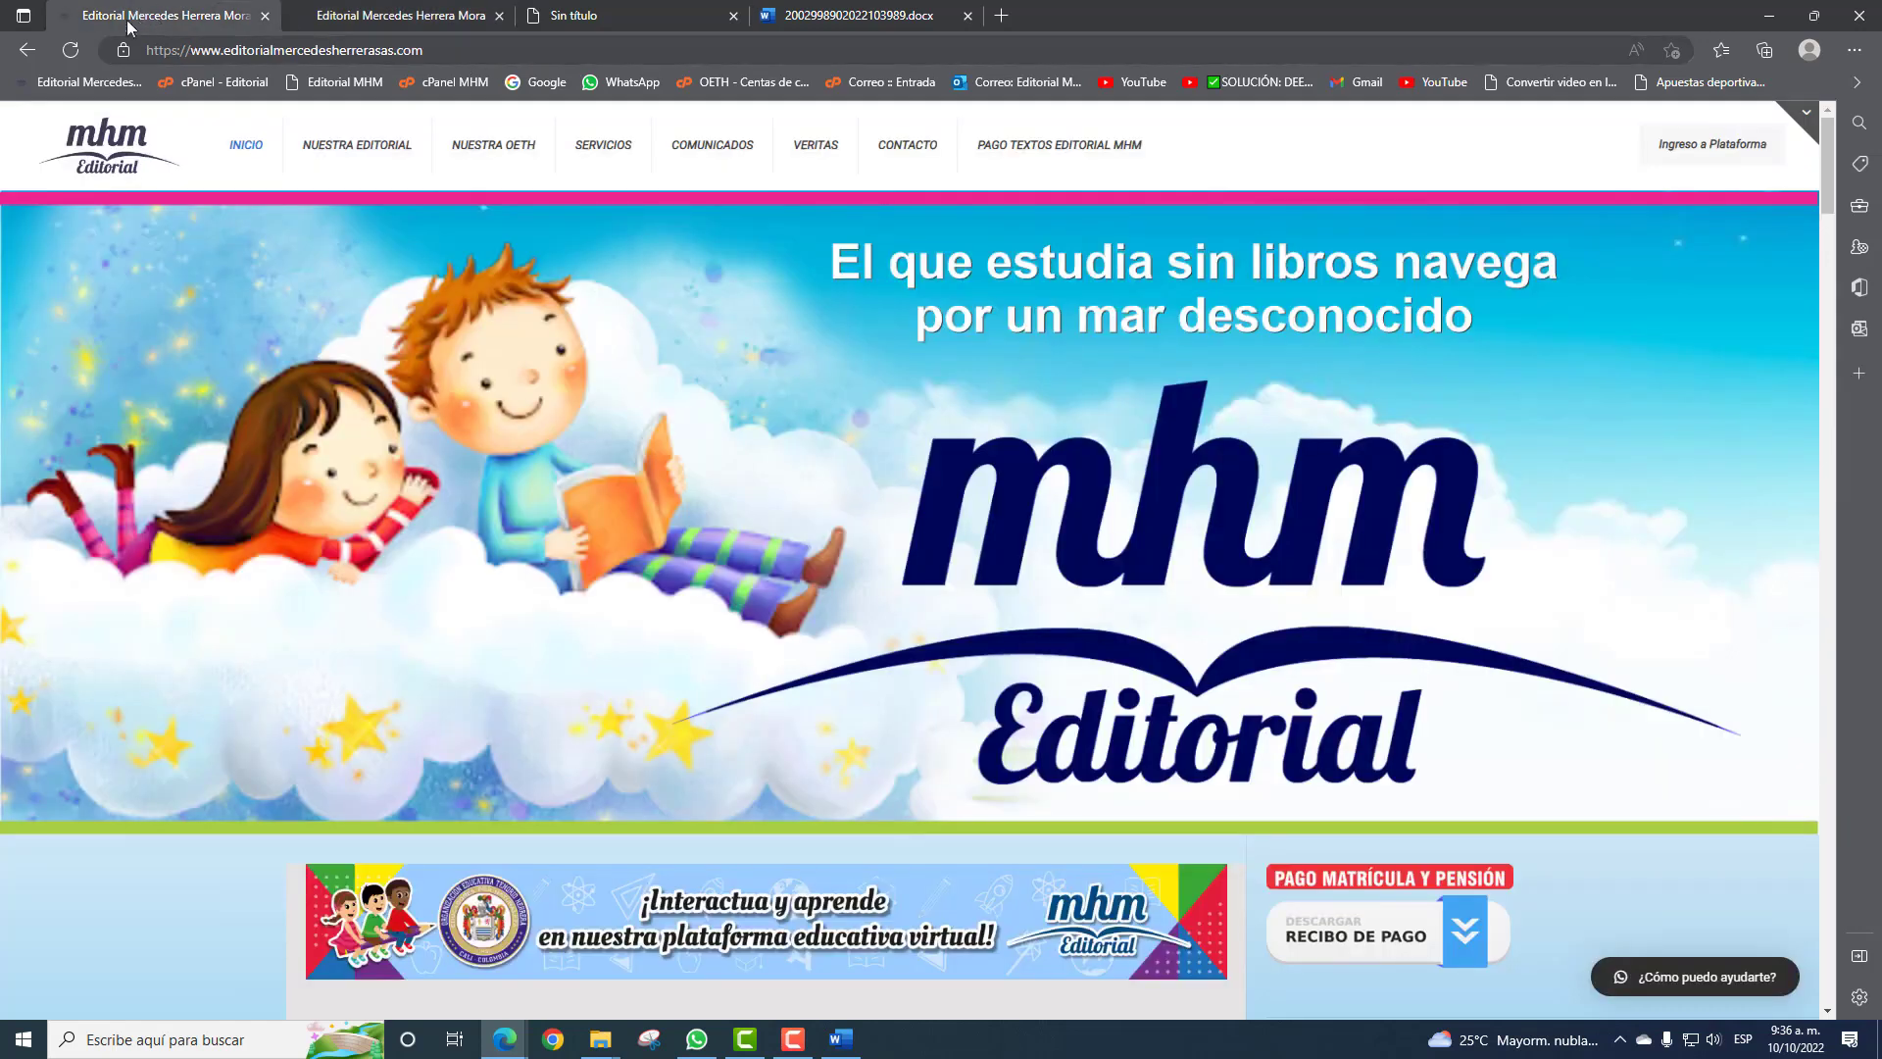
{"action": "left_click", "coordinate": [88, 82]}
{"action": "left_click", "coordinate": [821, 379]}
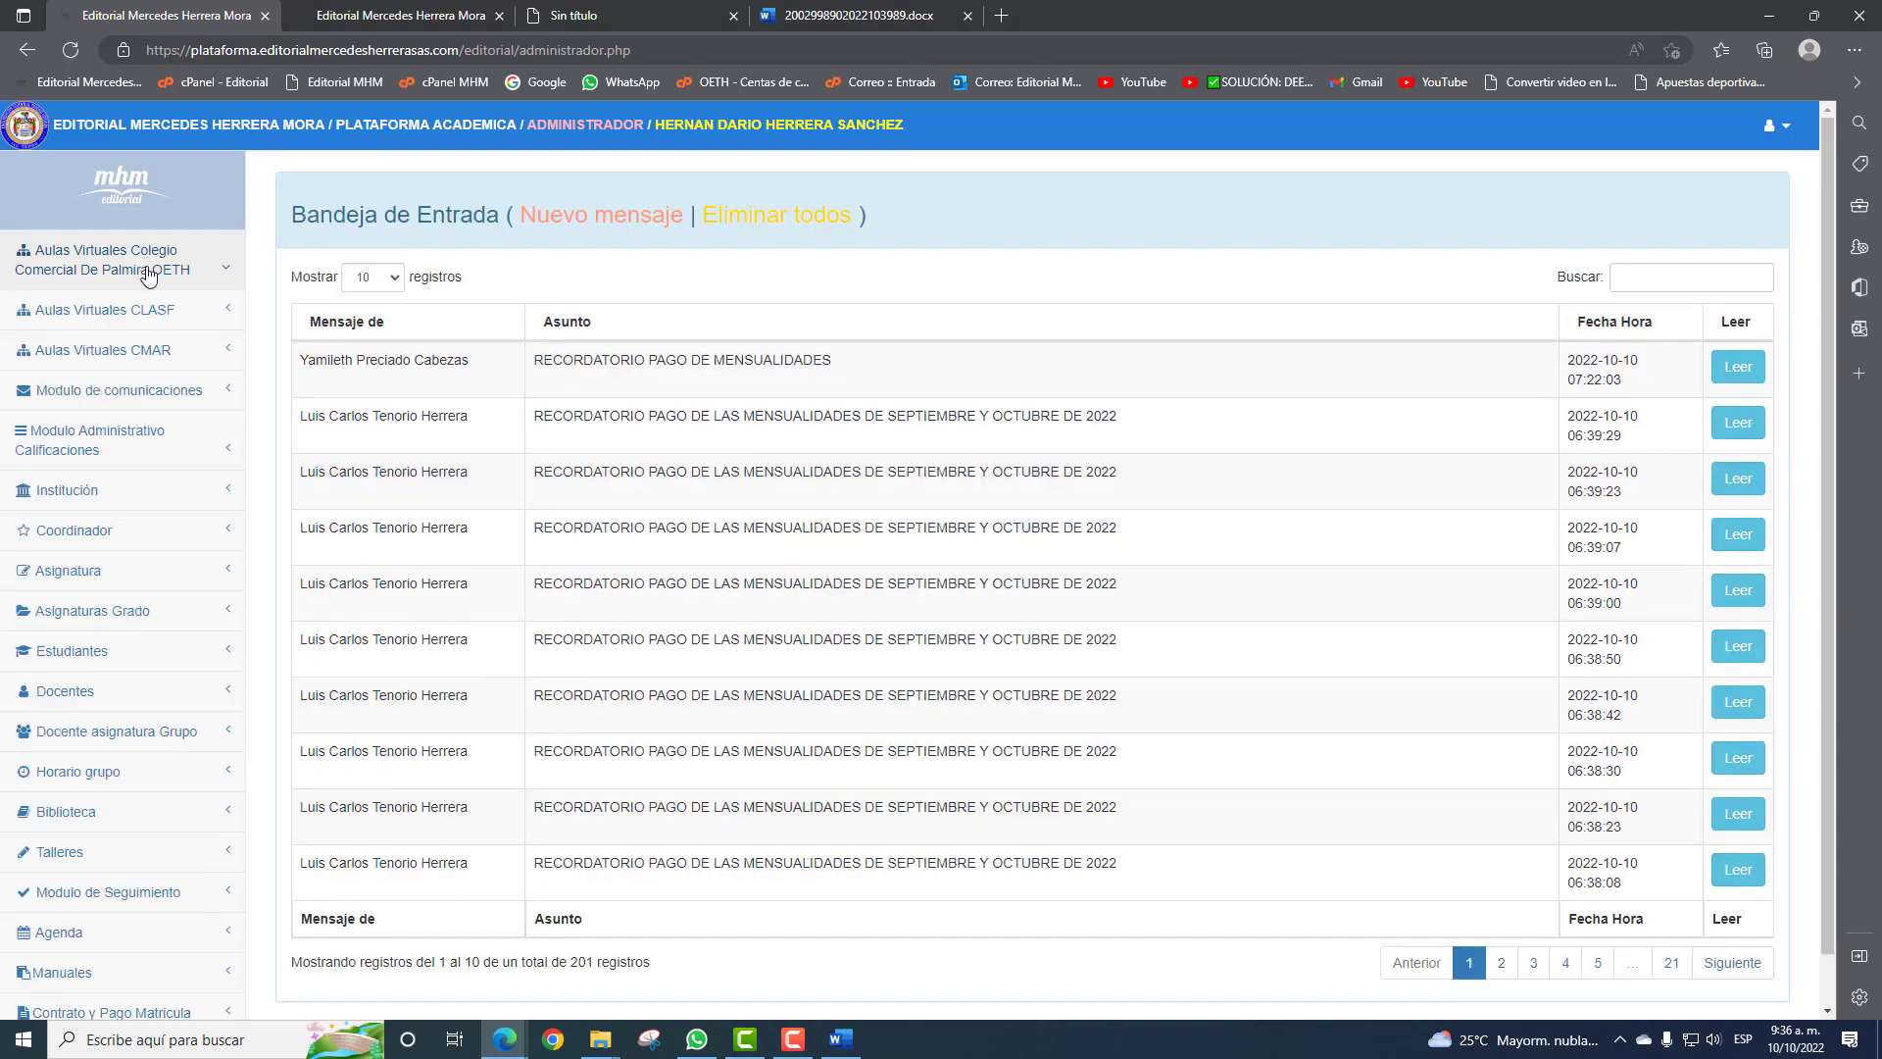
List the teachers by subject and group for Colegio Mayor Alferez Real, grade 3, group 2.
{"action": "left_click", "coordinate": [102, 694]}
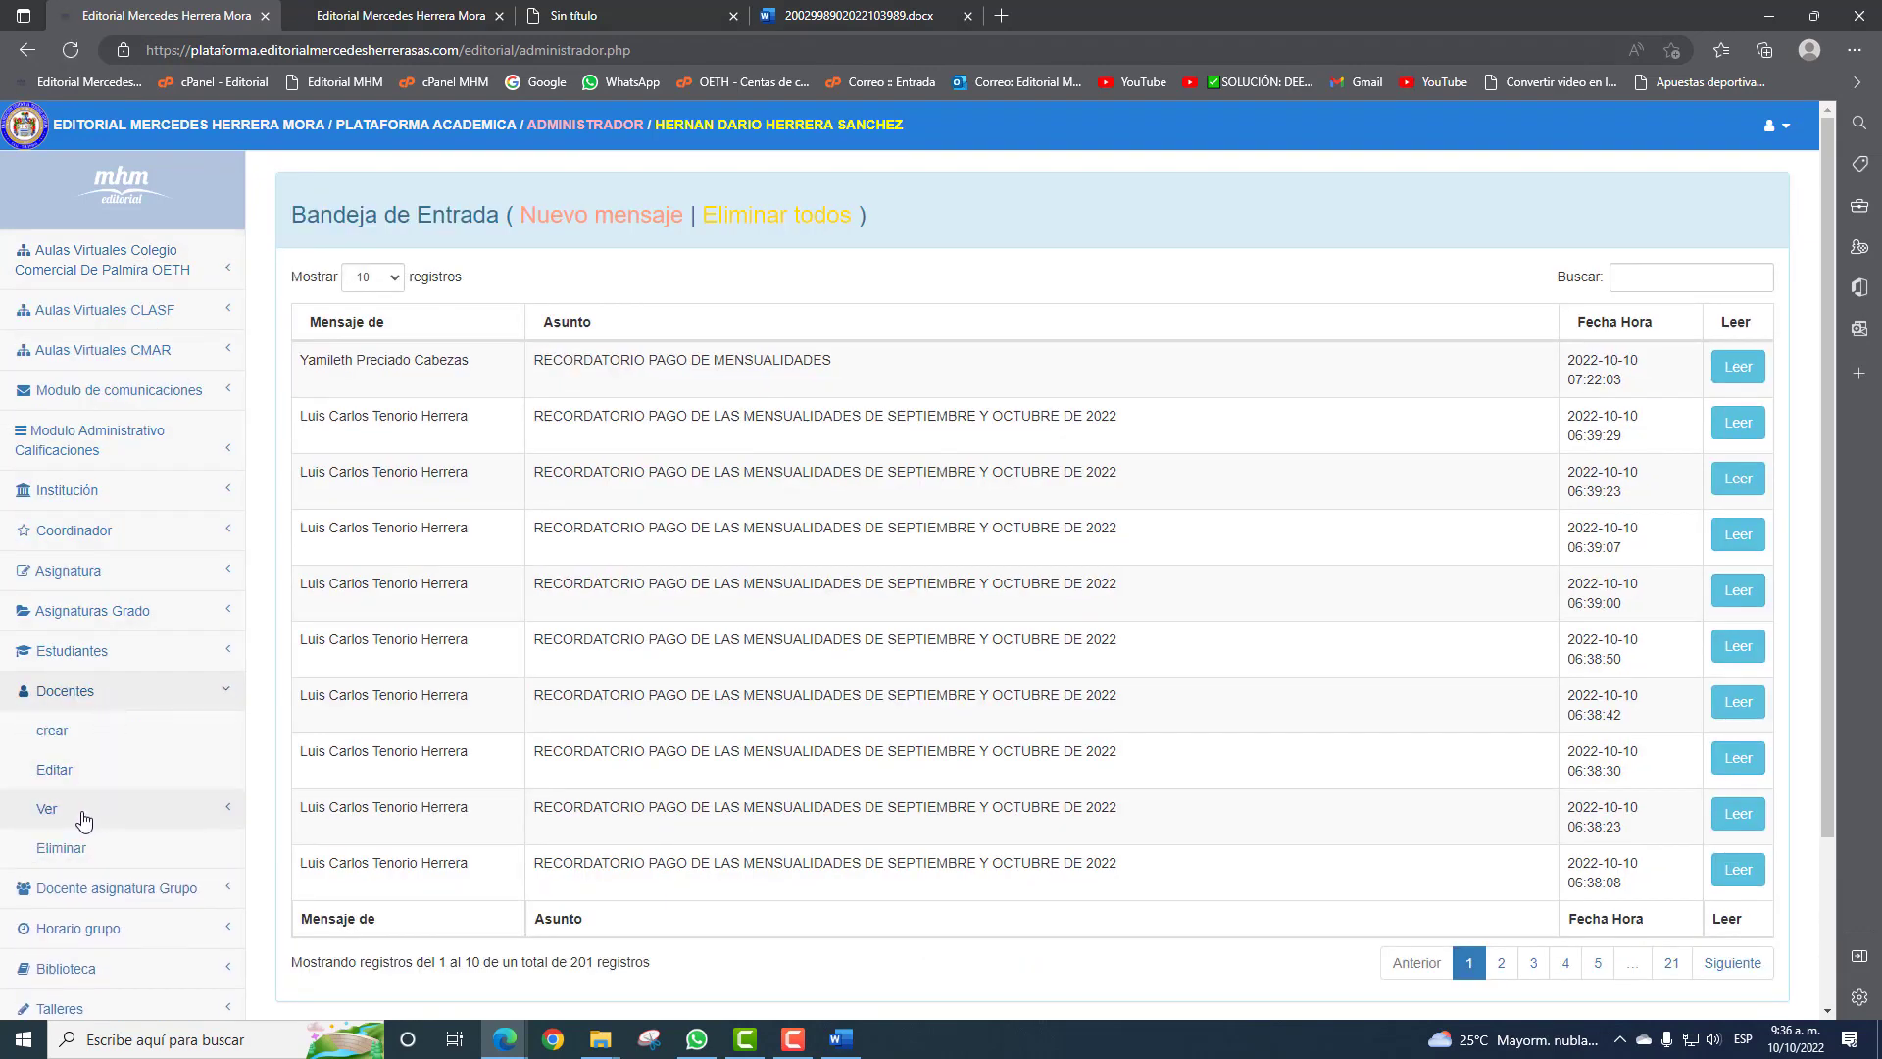
{"action": "left_click", "coordinate": [84, 817]}
{"action": "left_click", "coordinate": [125, 851]}
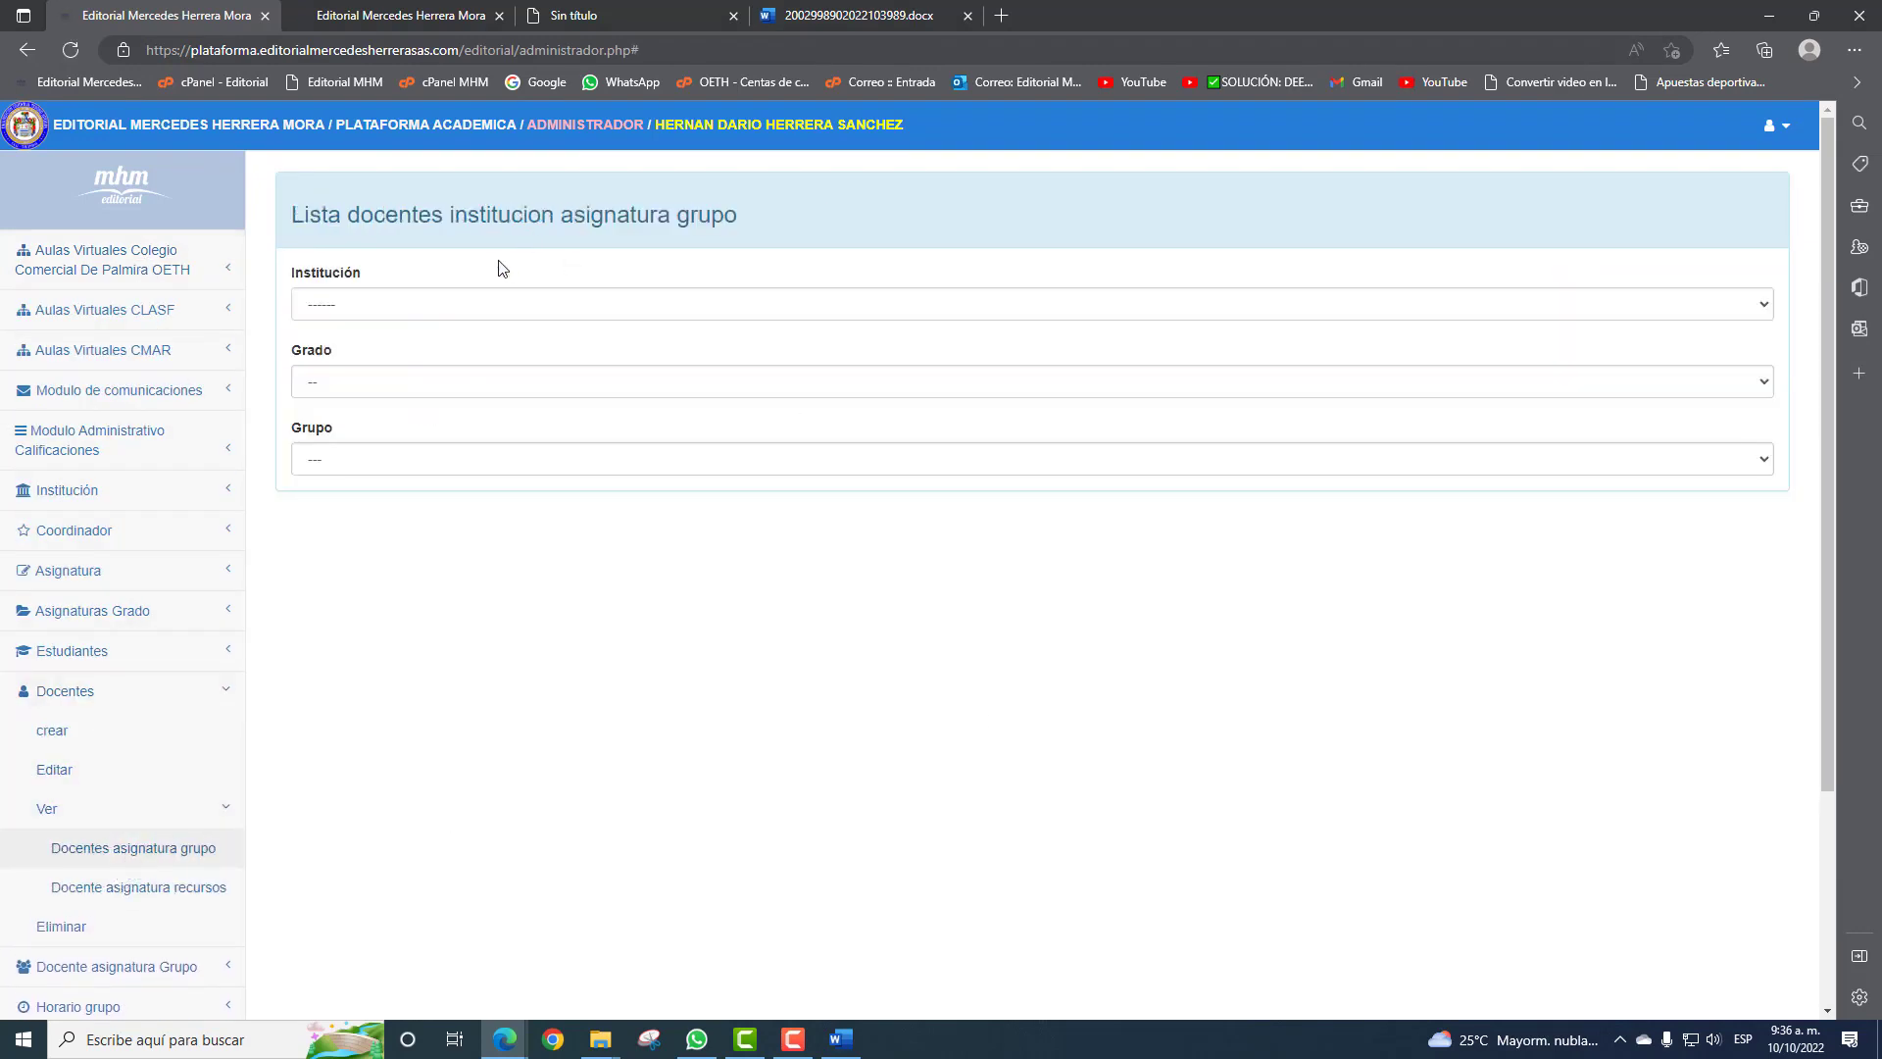
{"action": "left_click", "coordinate": [461, 319]}
{"action": "left_click", "coordinate": [449, 402]}
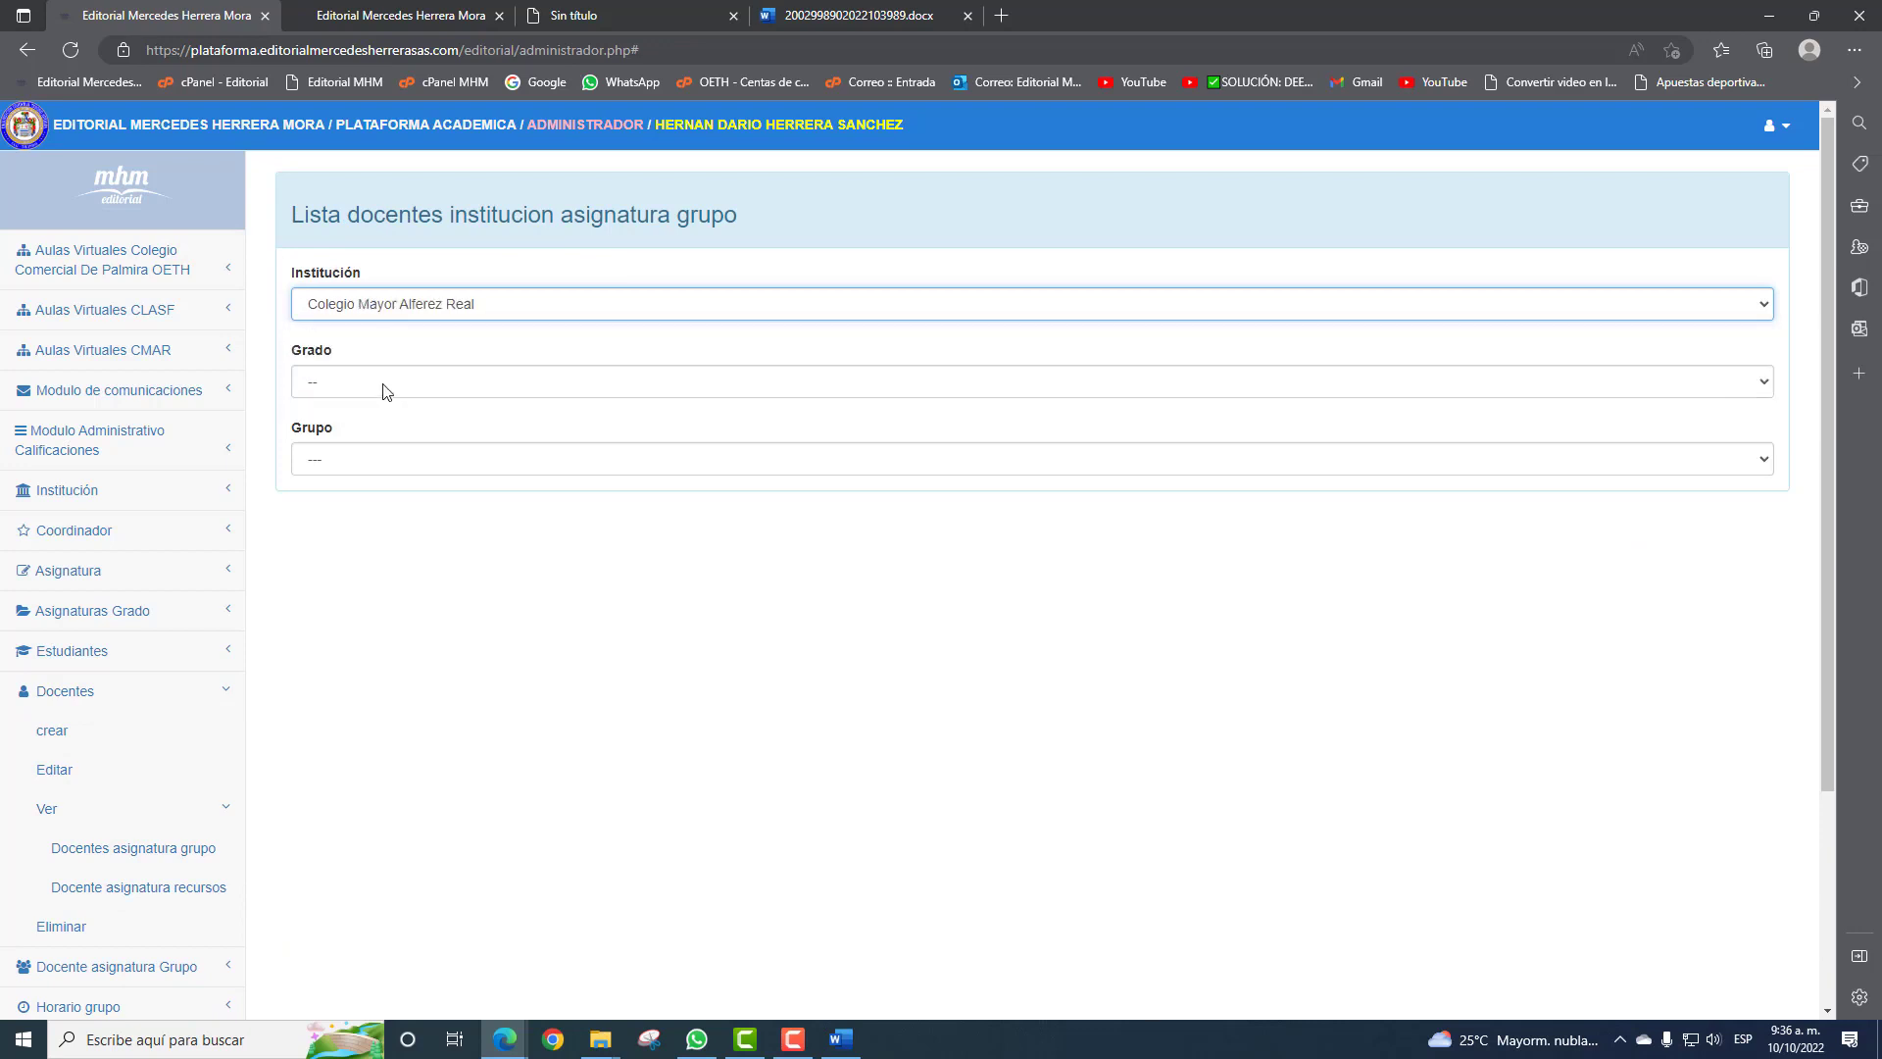
{"action": "left_click", "coordinate": [368, 390]}
{"action": "left_click", "coordinate": [358, 481]}
{"action": "left_click", "coordinate": [331, 458]}
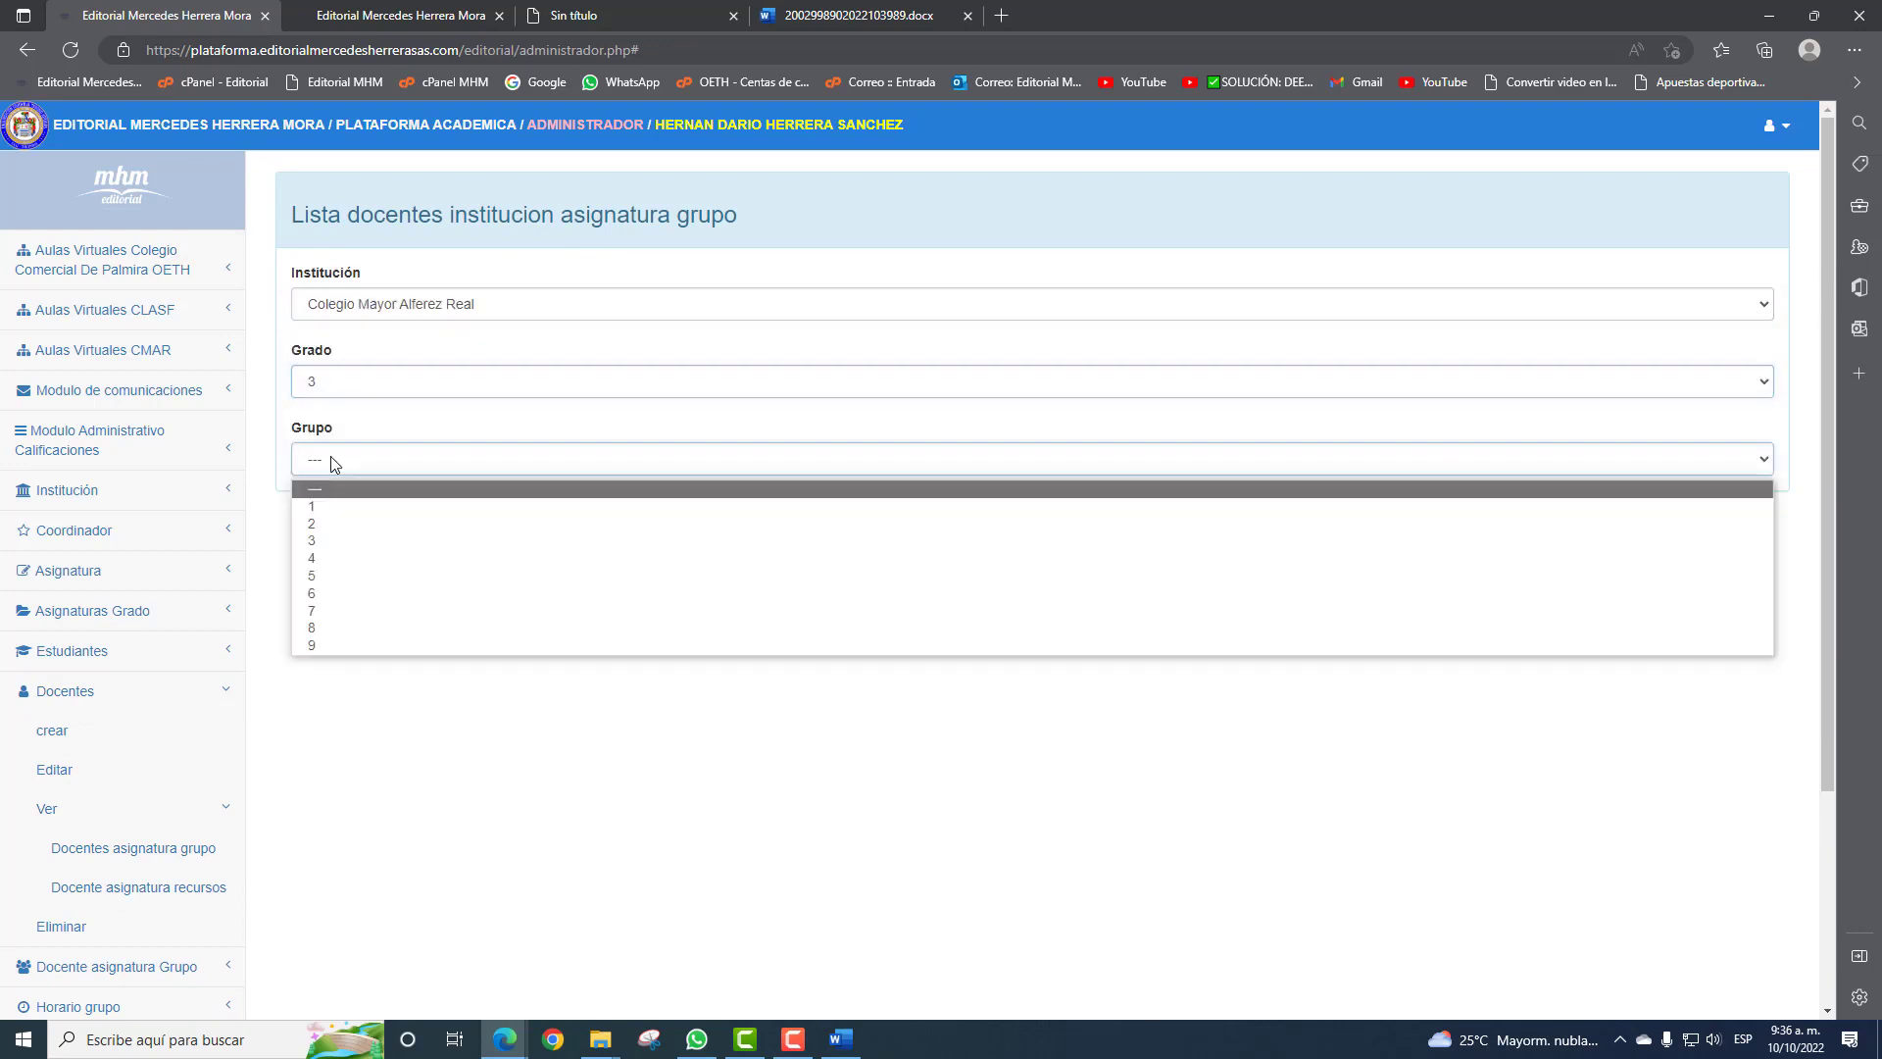
{"action": "left_click", "coordinate": [333, 525]}
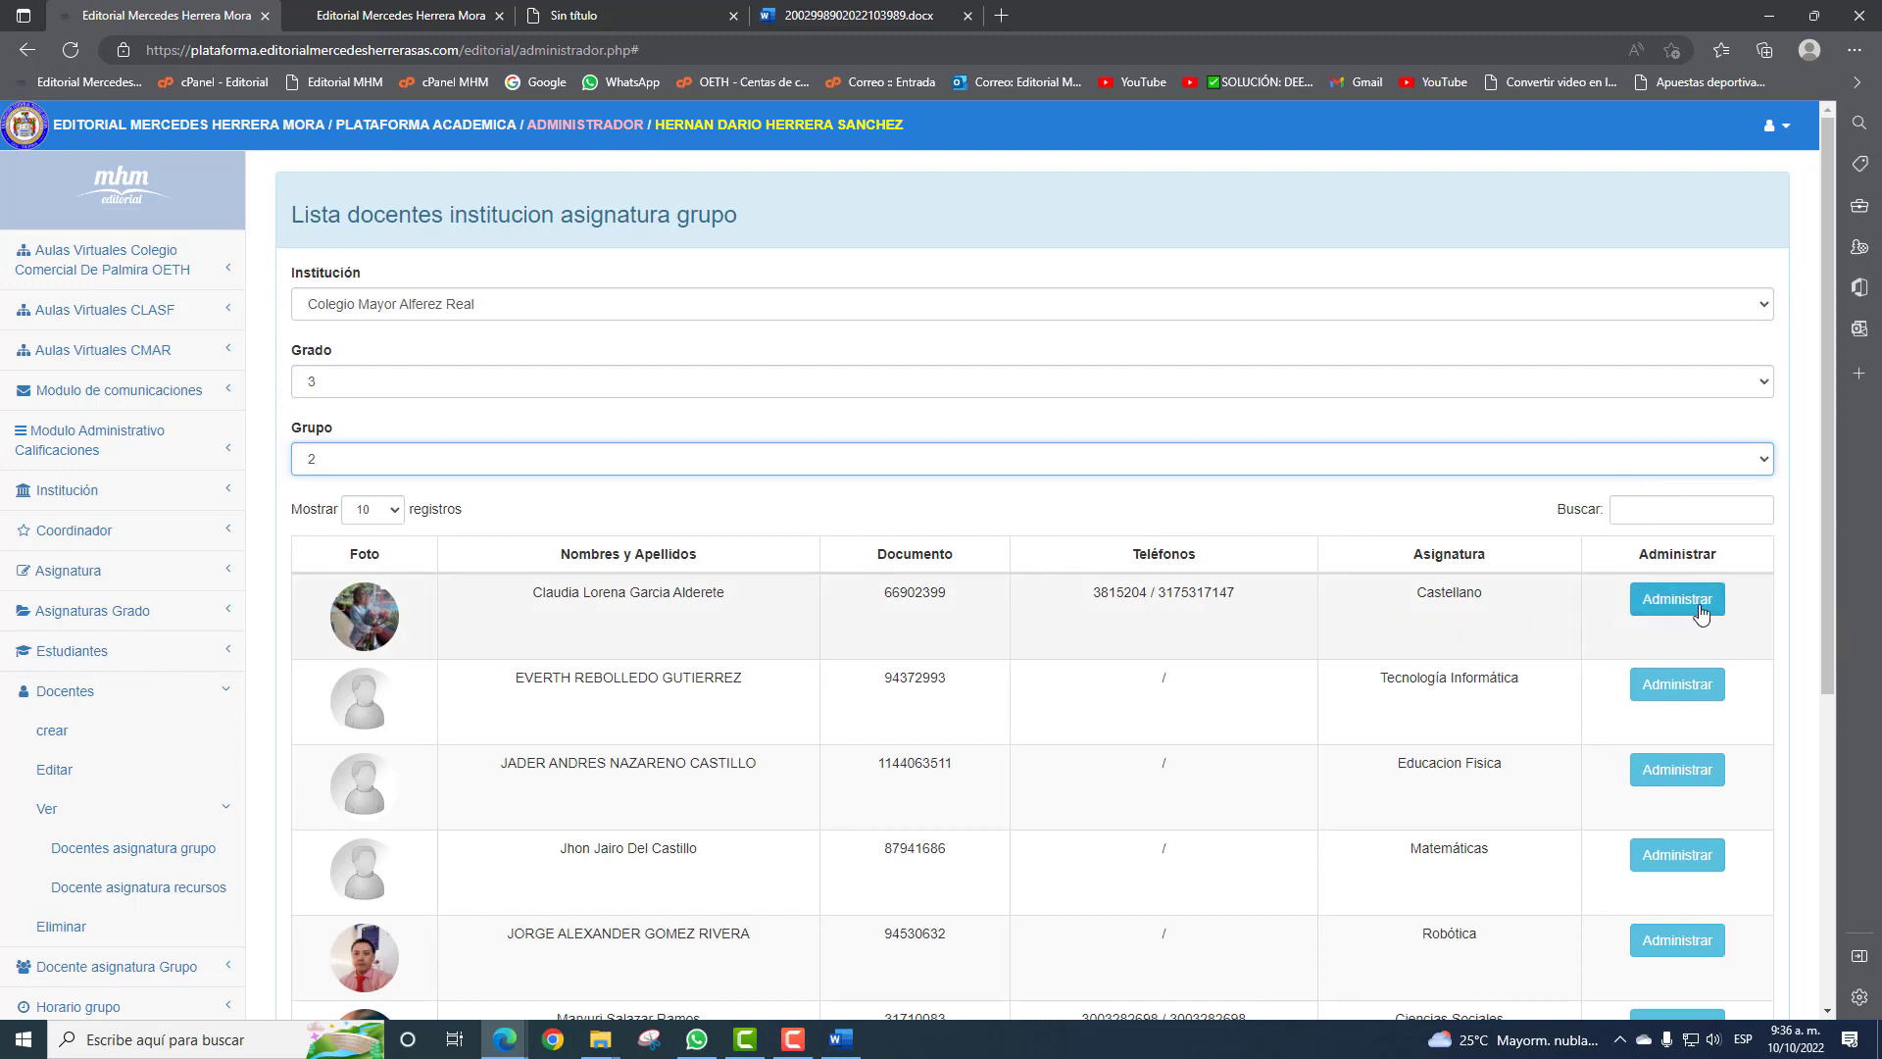
Look through both pages of the teacher list and open the Matemáticas teacher's account for administration.
{"action": "scroll", "coordinate": [1671, 677], "scroll_direction": "down", "scroll_amount": 2}
{"action": "scroll", "coordinate": [1658, 723], "scroll_direction": "down", "scroll_amount": 3}
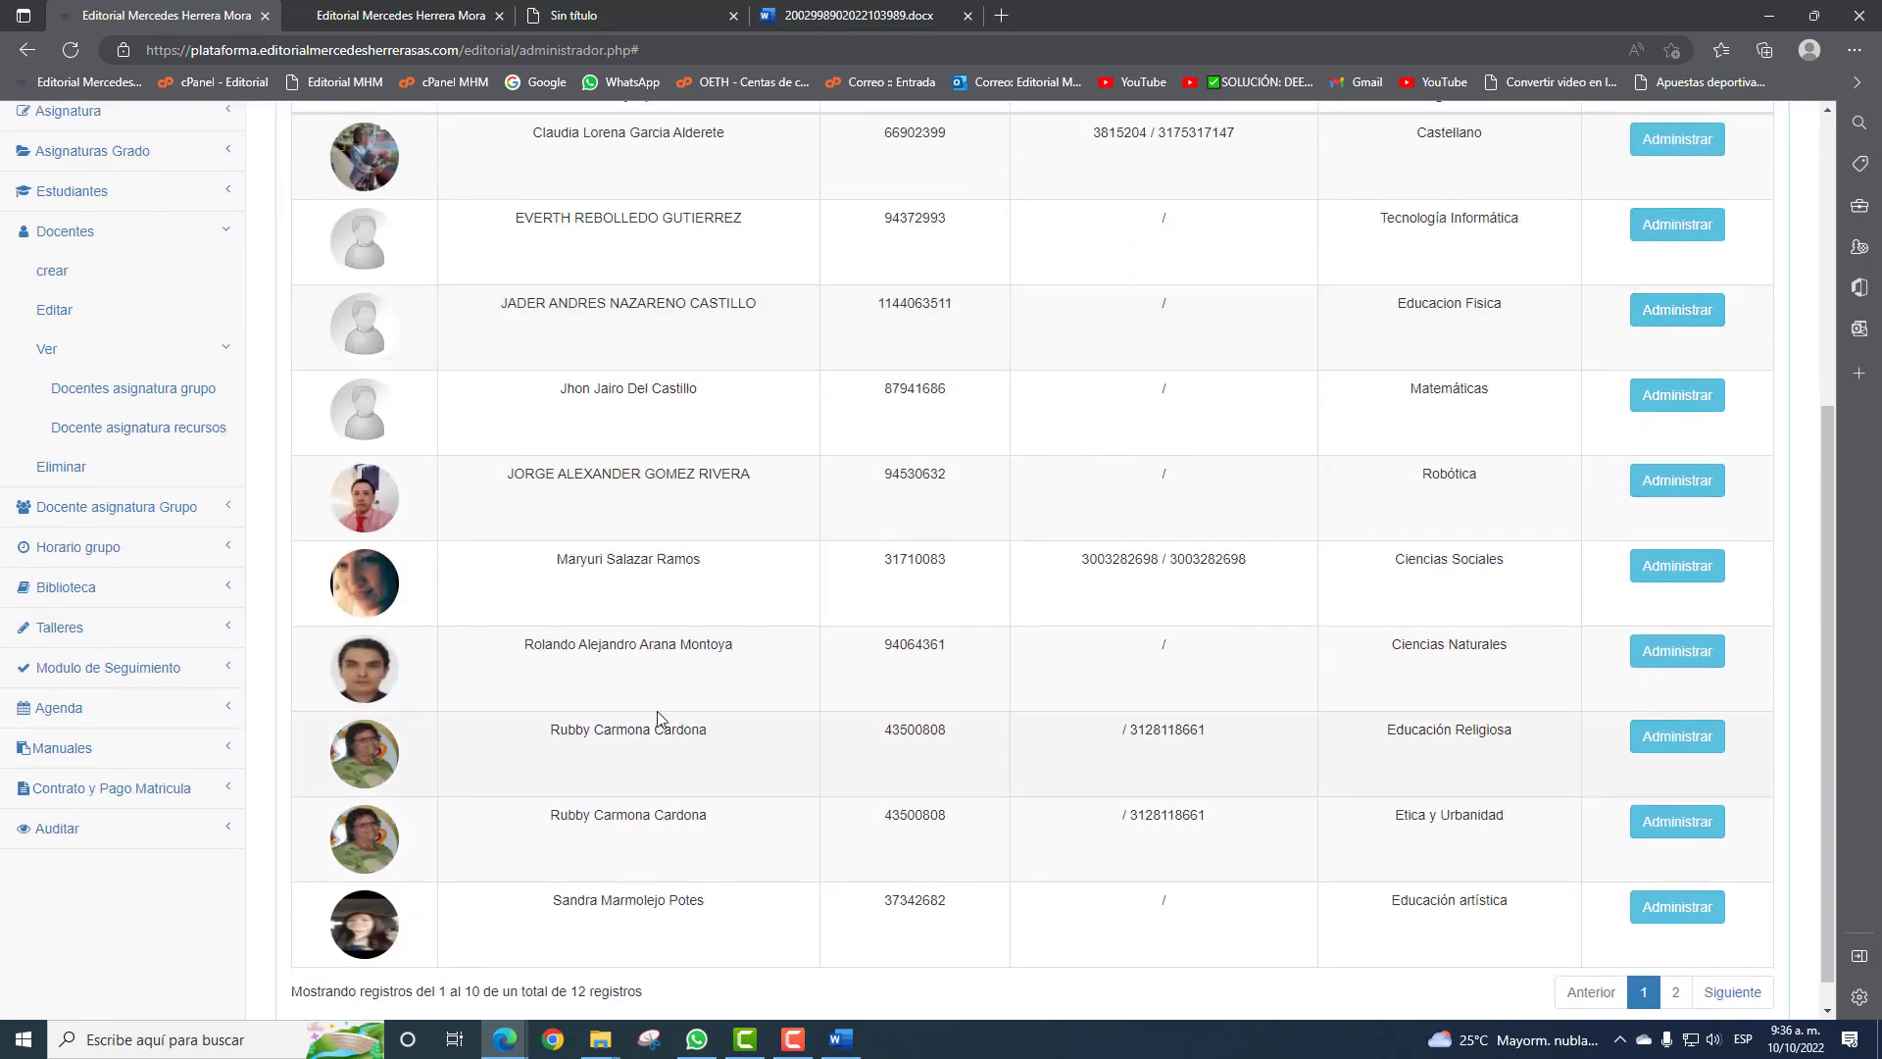
{"action": "scroll", "coordinate": [1157, 576], "scroll_direction": "up", "scroll_amount": 4}
{"action": "scroll", "coordinate": [1158, 576], "scroll_direction": "down", "scroll_amount": 4}
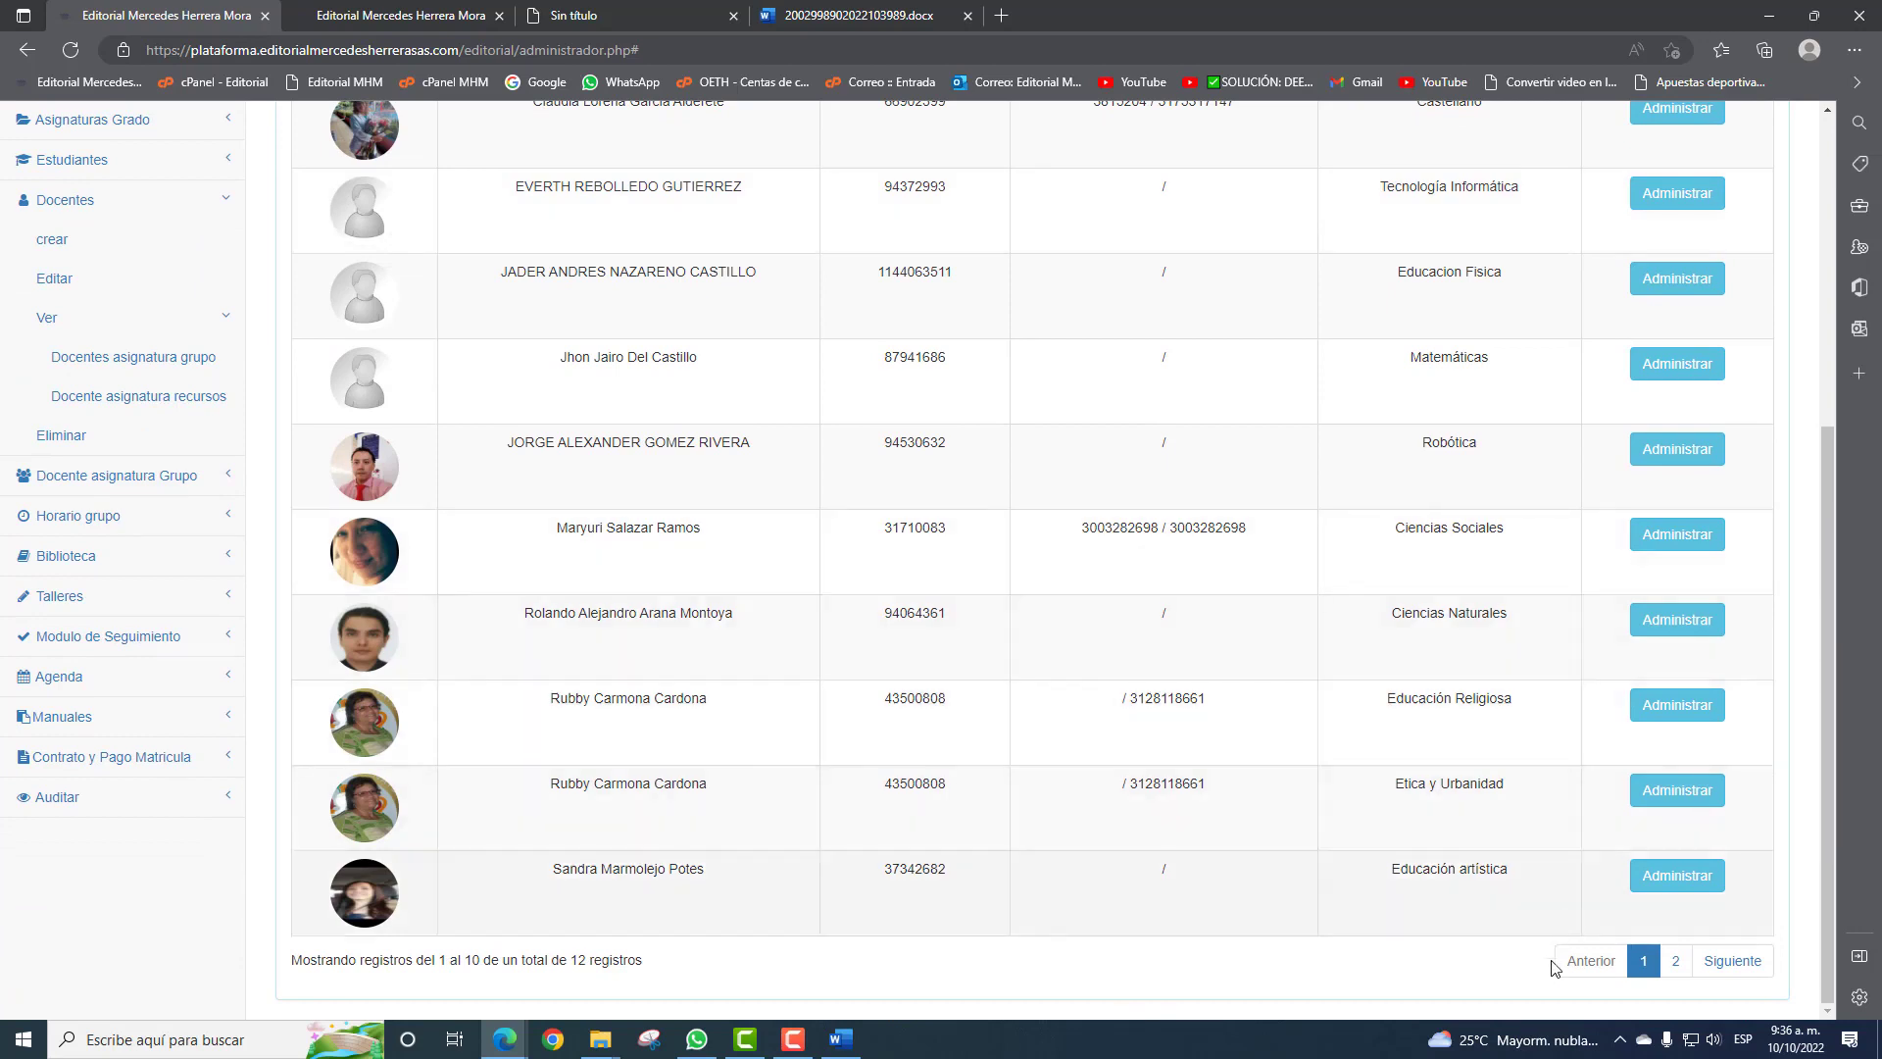
{"action": "left_click", "coordinate": [1678, 966]}
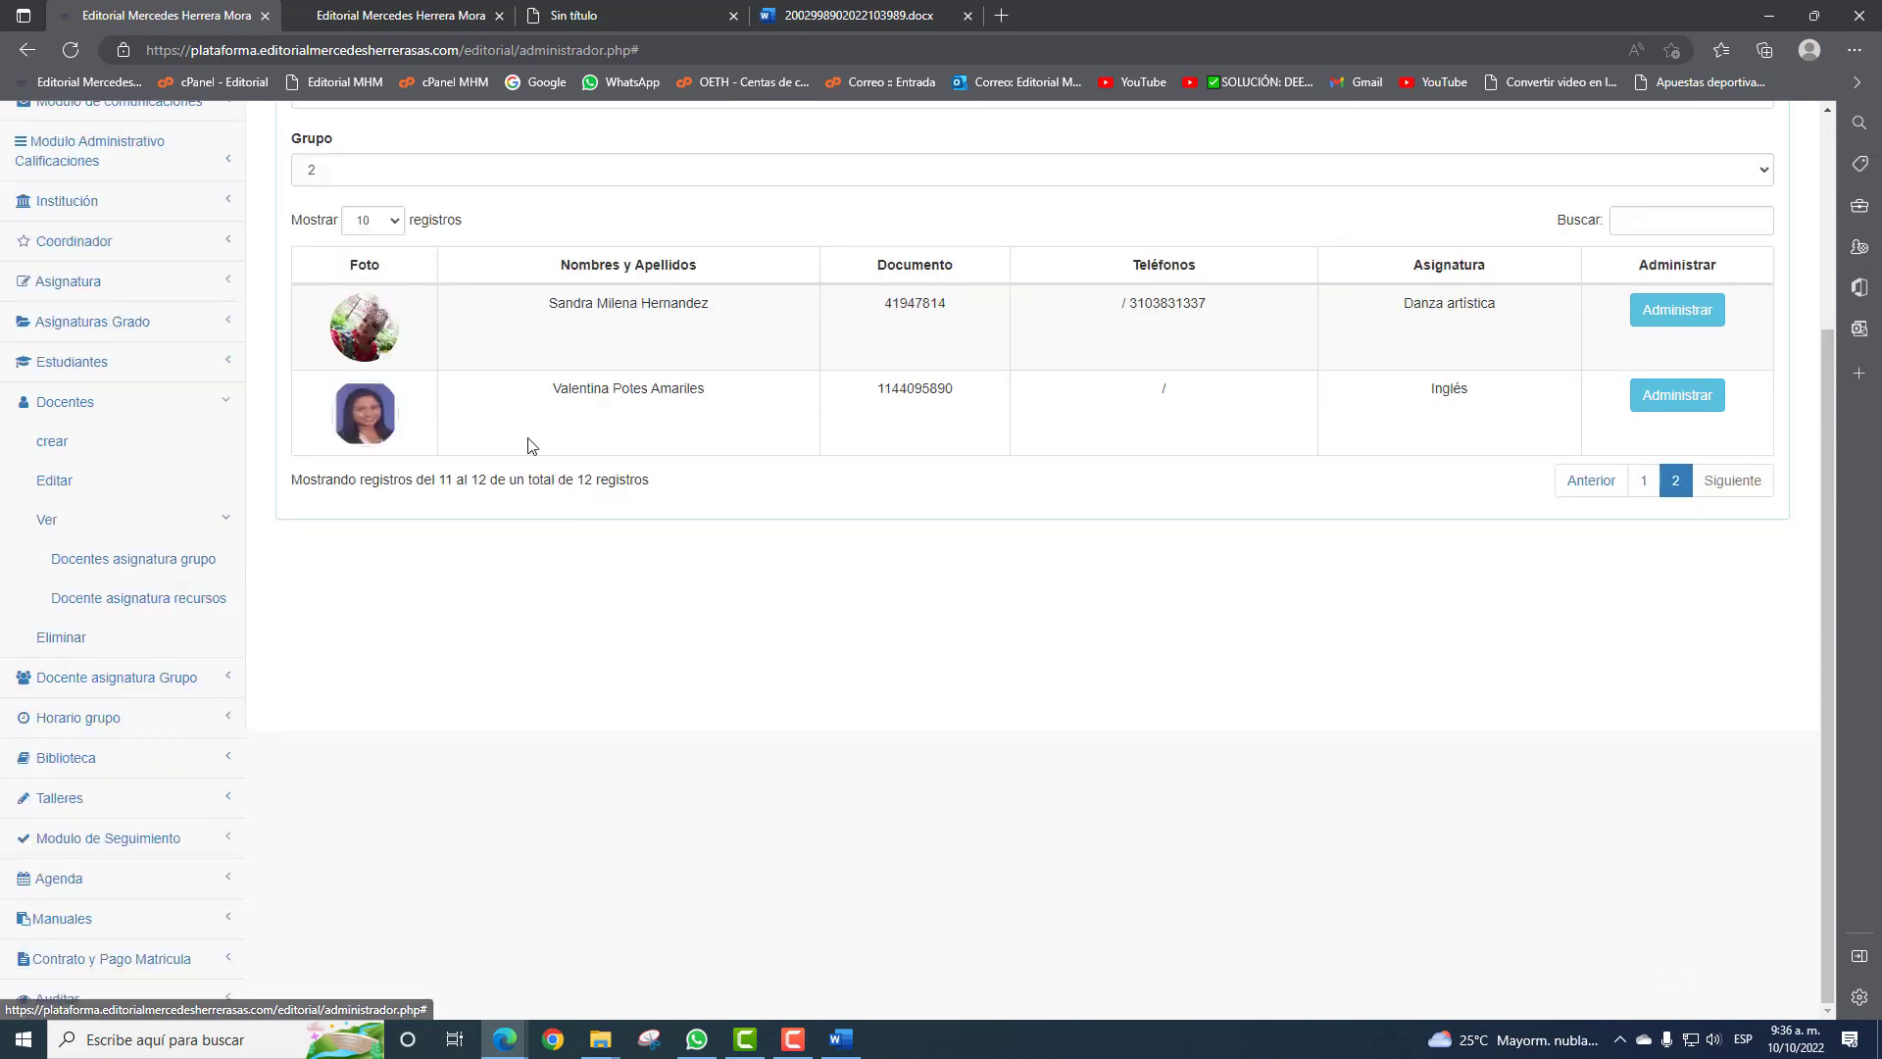
{"action": "left_click", "coordinate": [1644, 480]}
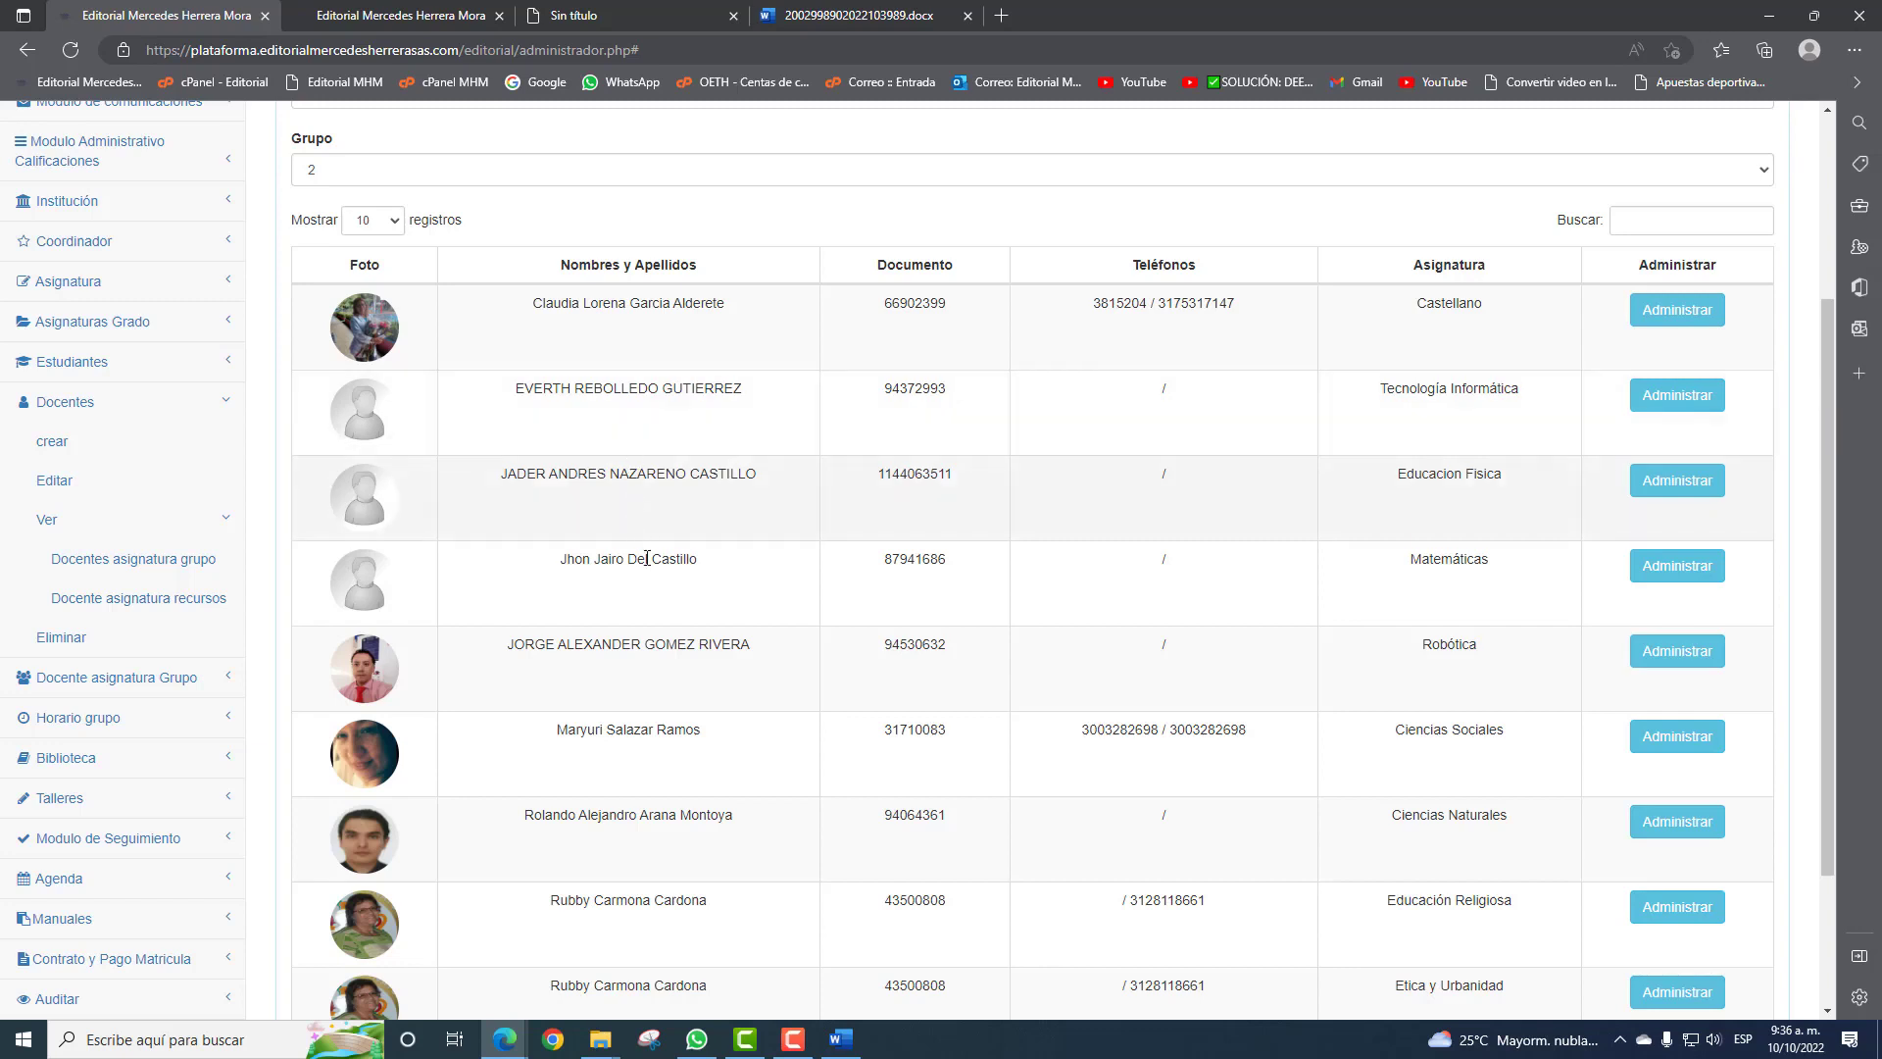
{"action": "left_click", "coordinate": [1707, 571]}
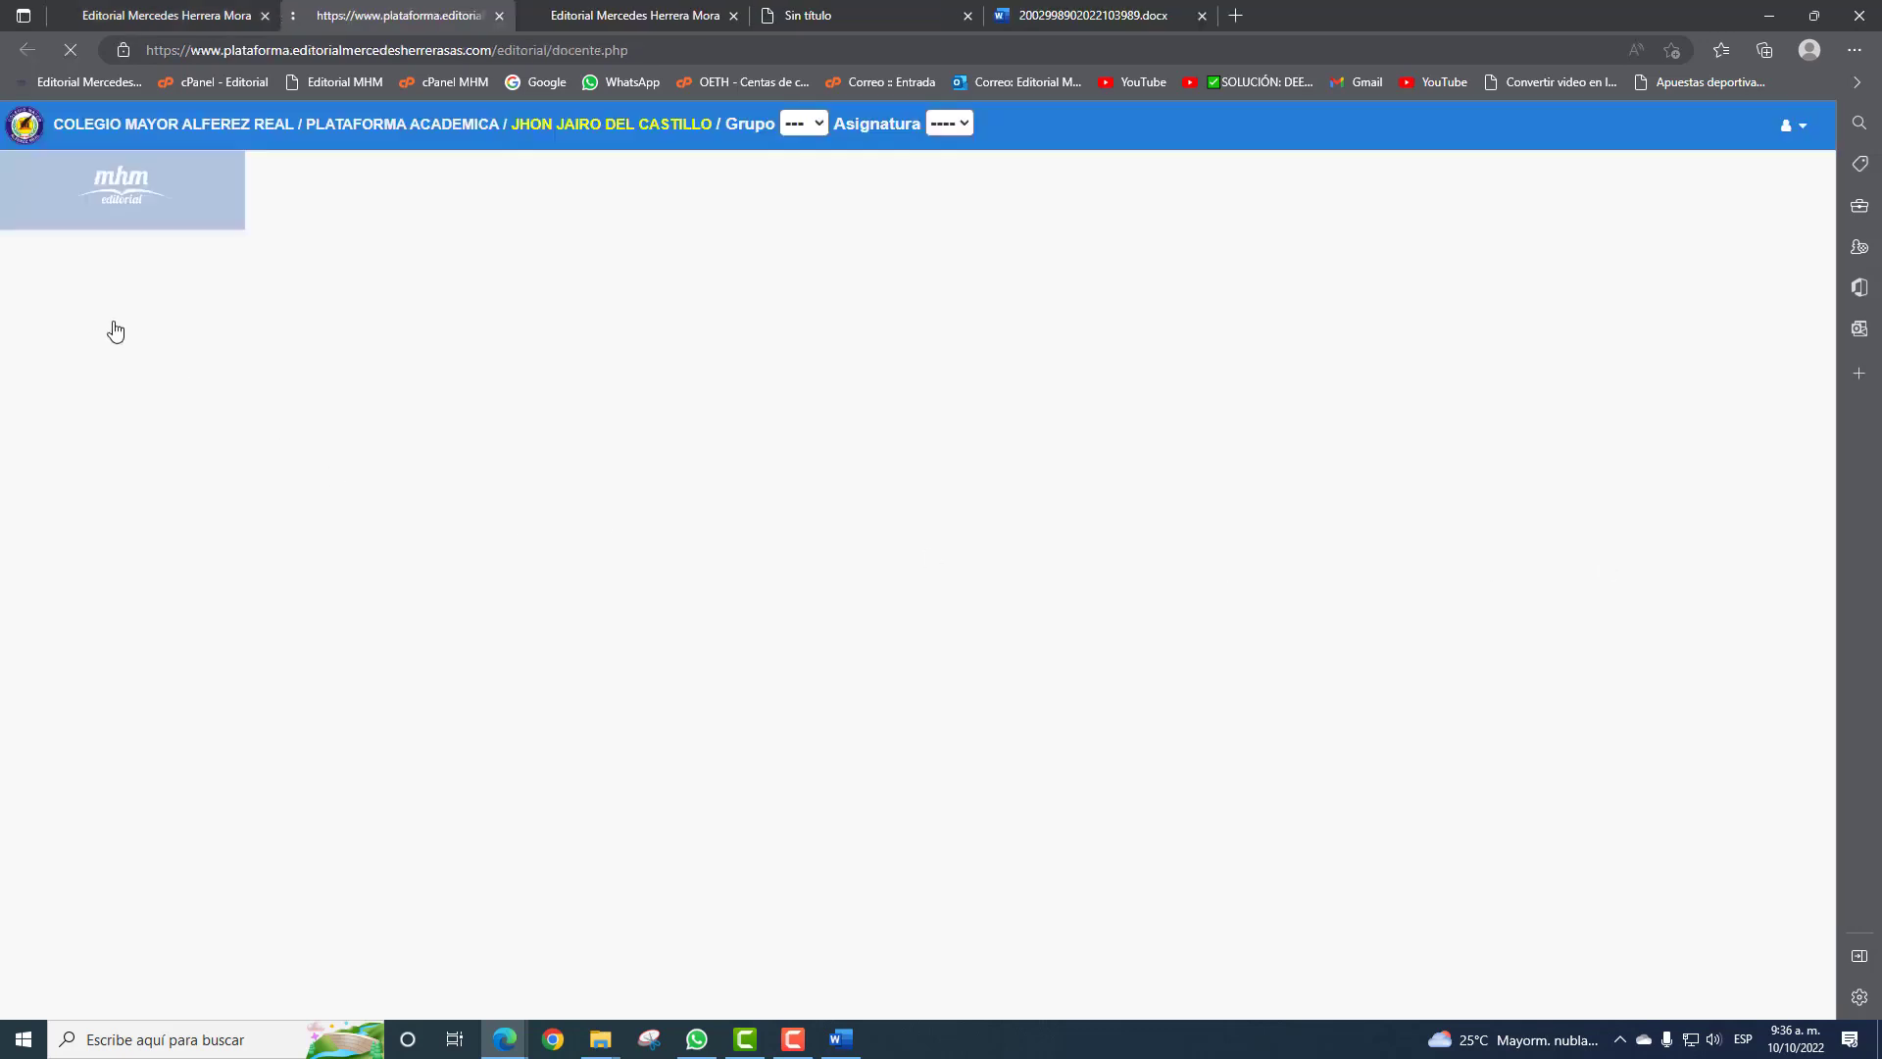
Set the teacher account to group 3.2 and the subject Matemáticas.
{"action": "left_click", "coordinate": [808, 125]}
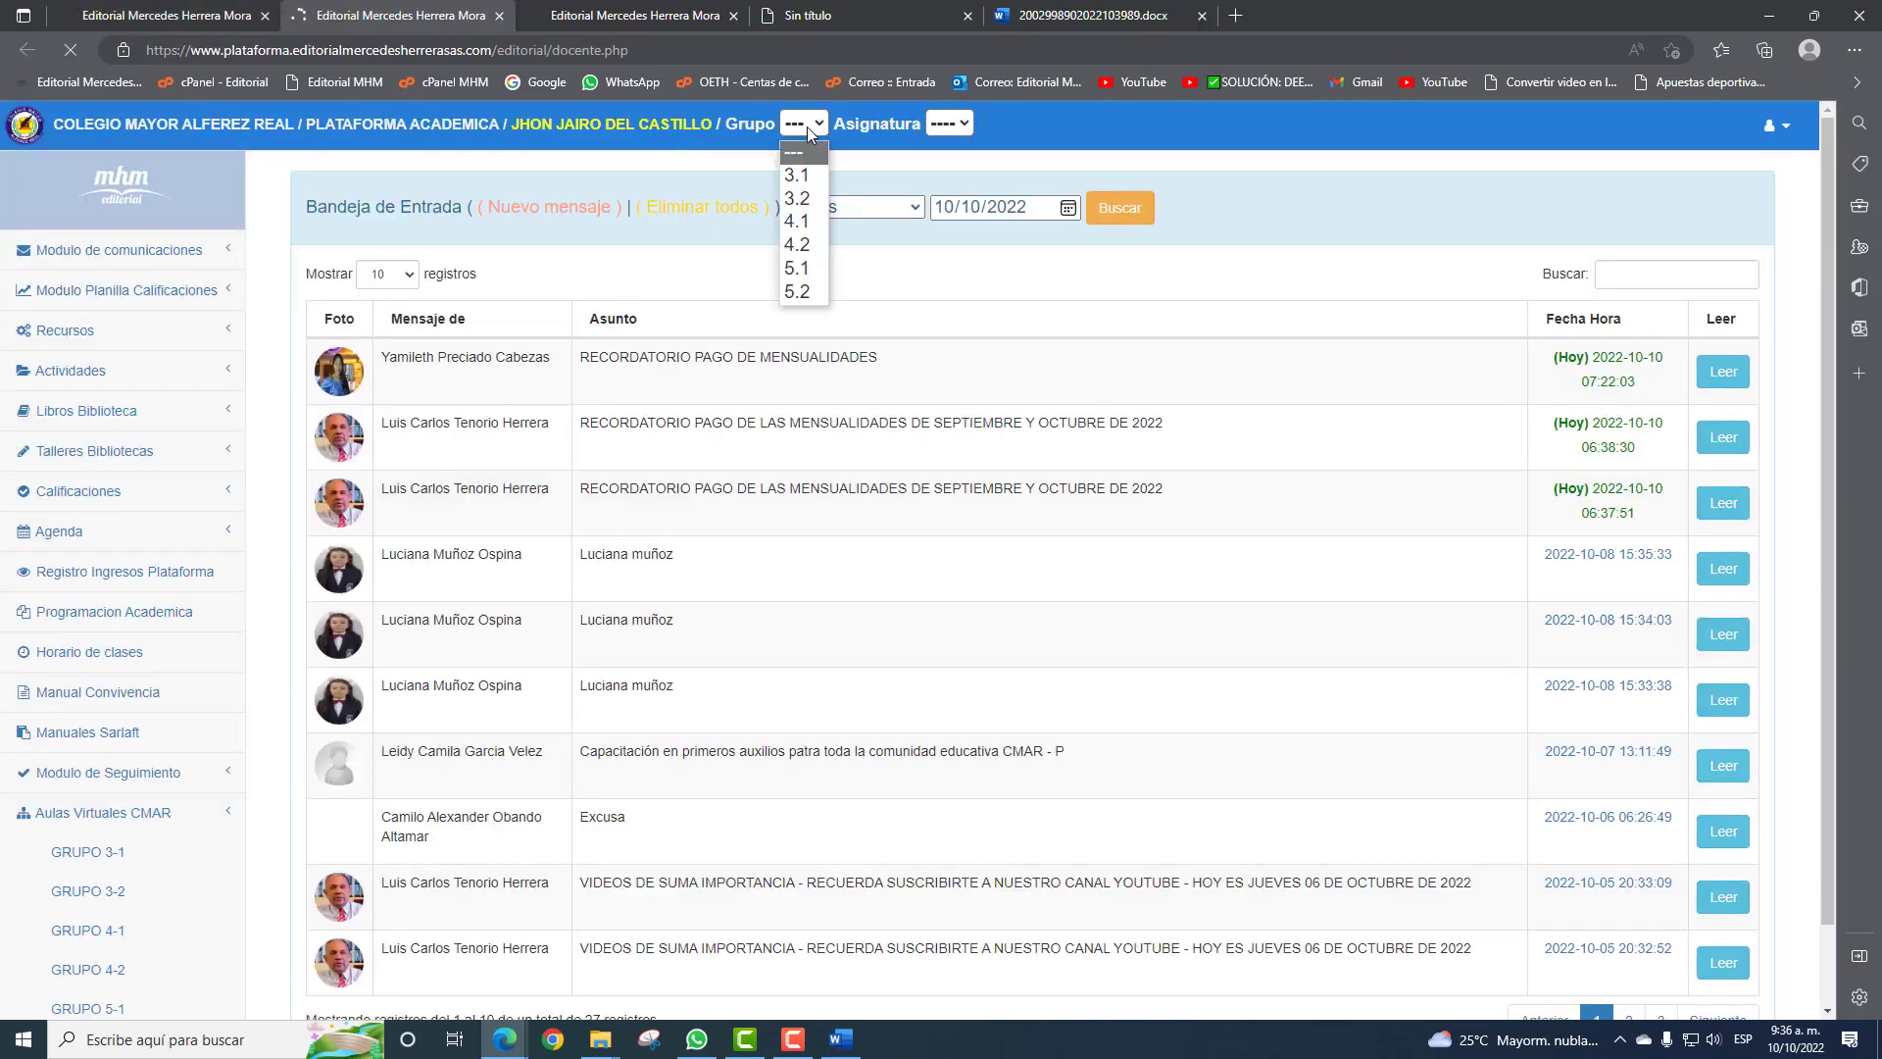
{"action": "left_click", "coordinate": [814, 198]}
{"action": "left_click", "coordinate": [977, 125]}
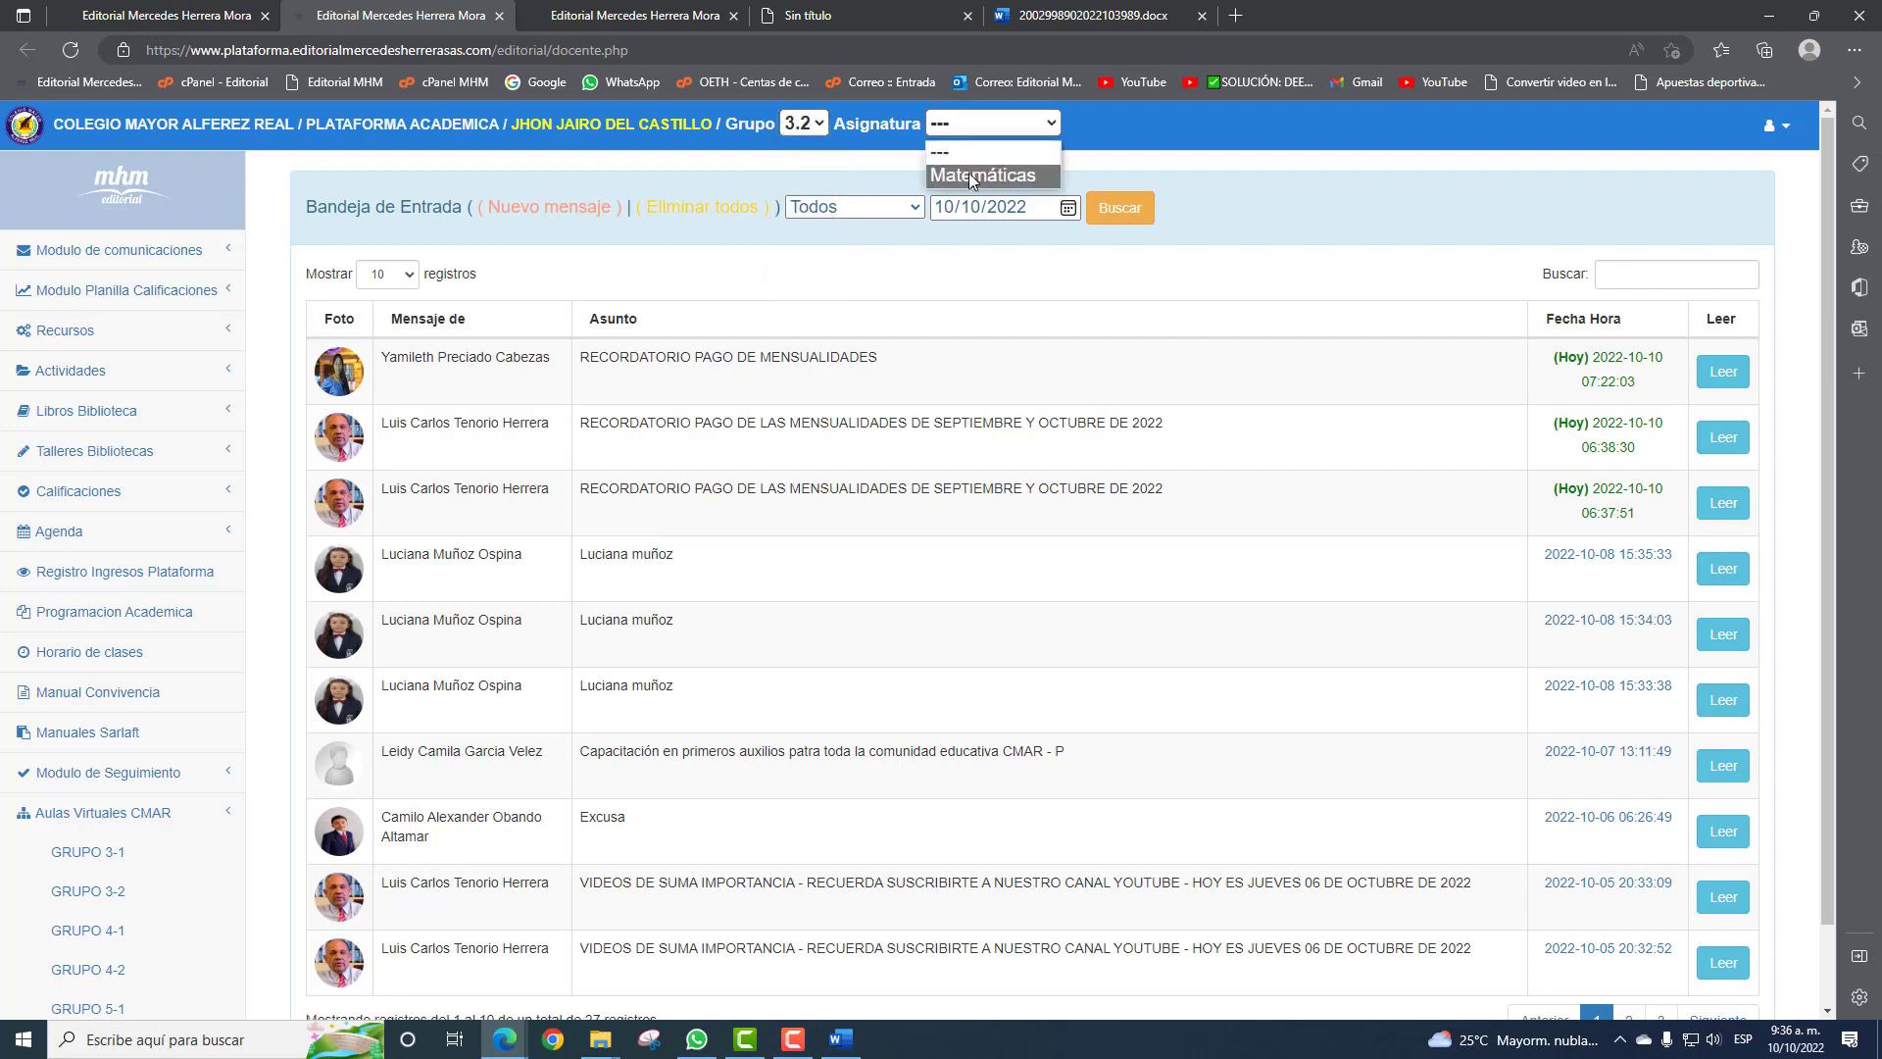
{"action": "left_click", "coordinate": [972, 177]}
Open the form for creating a new Actividad de seguimiento.
{"action": "left_click", "coordinate": [103, 812]}
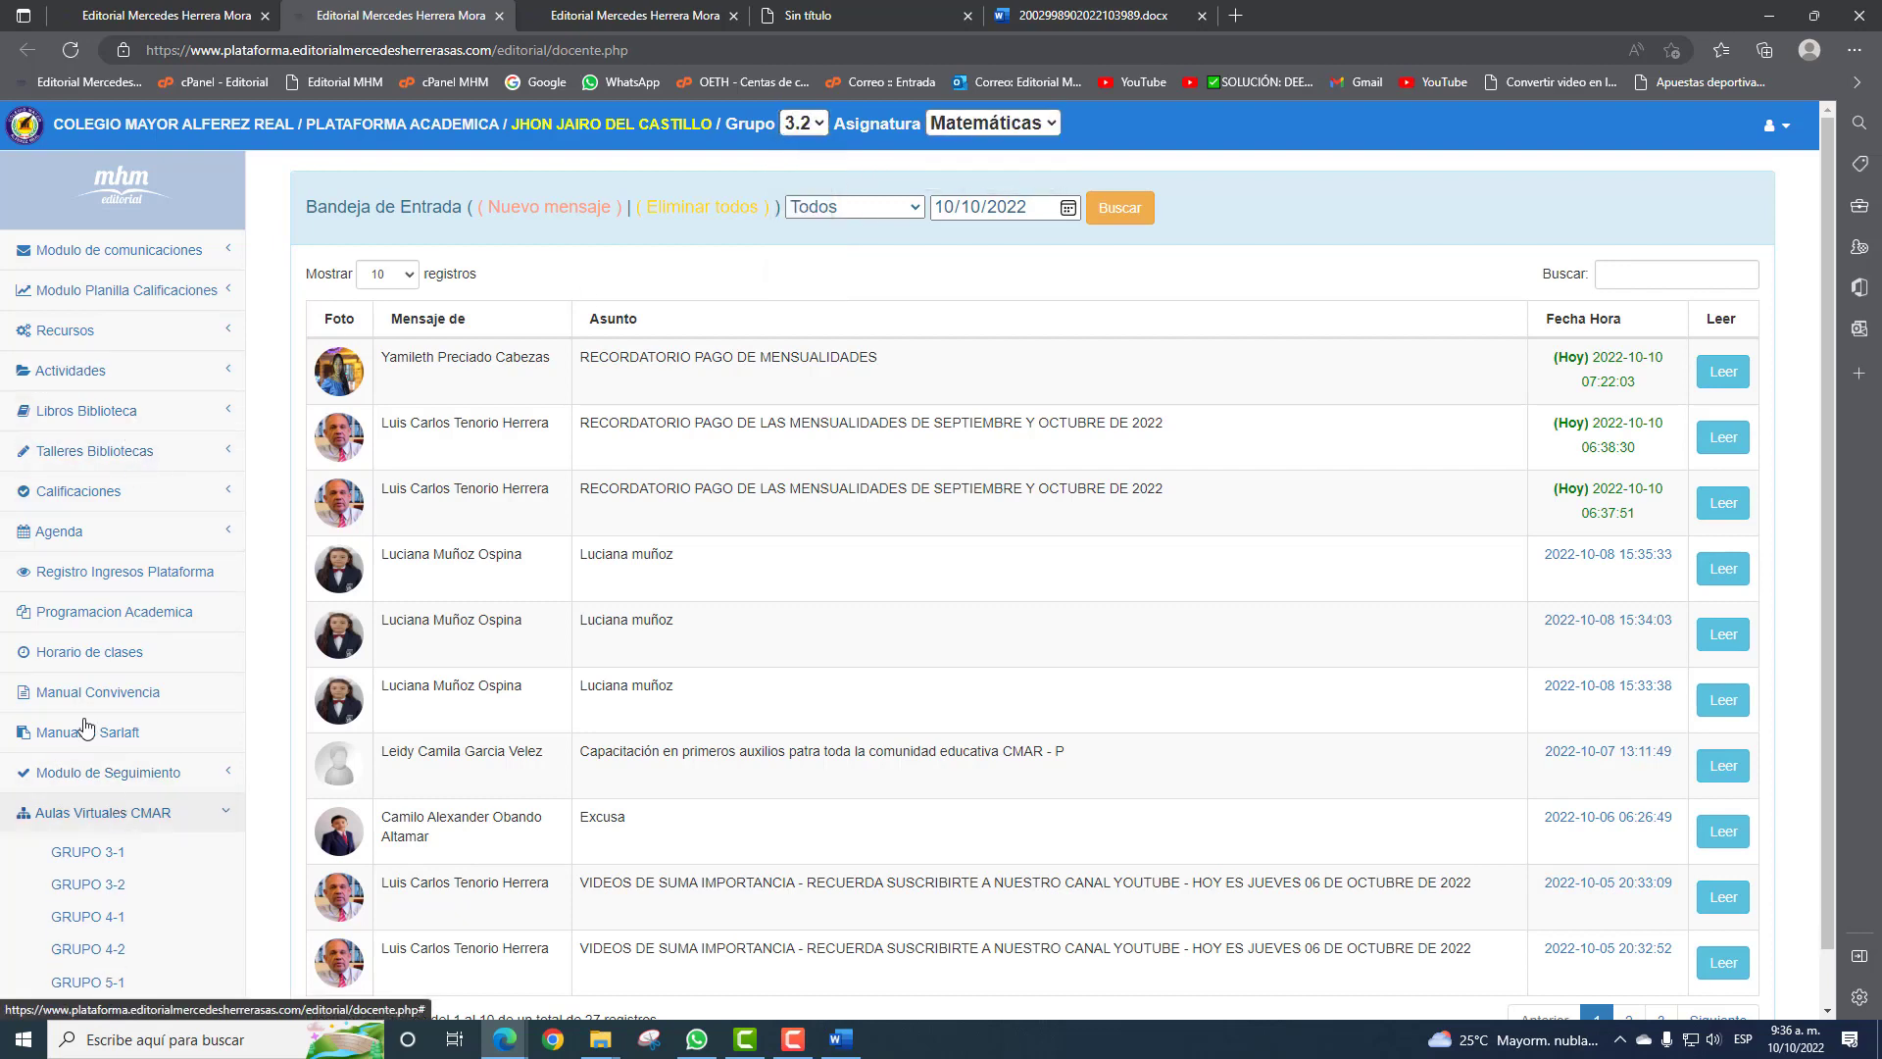
{"action": "left_click", "coordinate": [147, 374]}
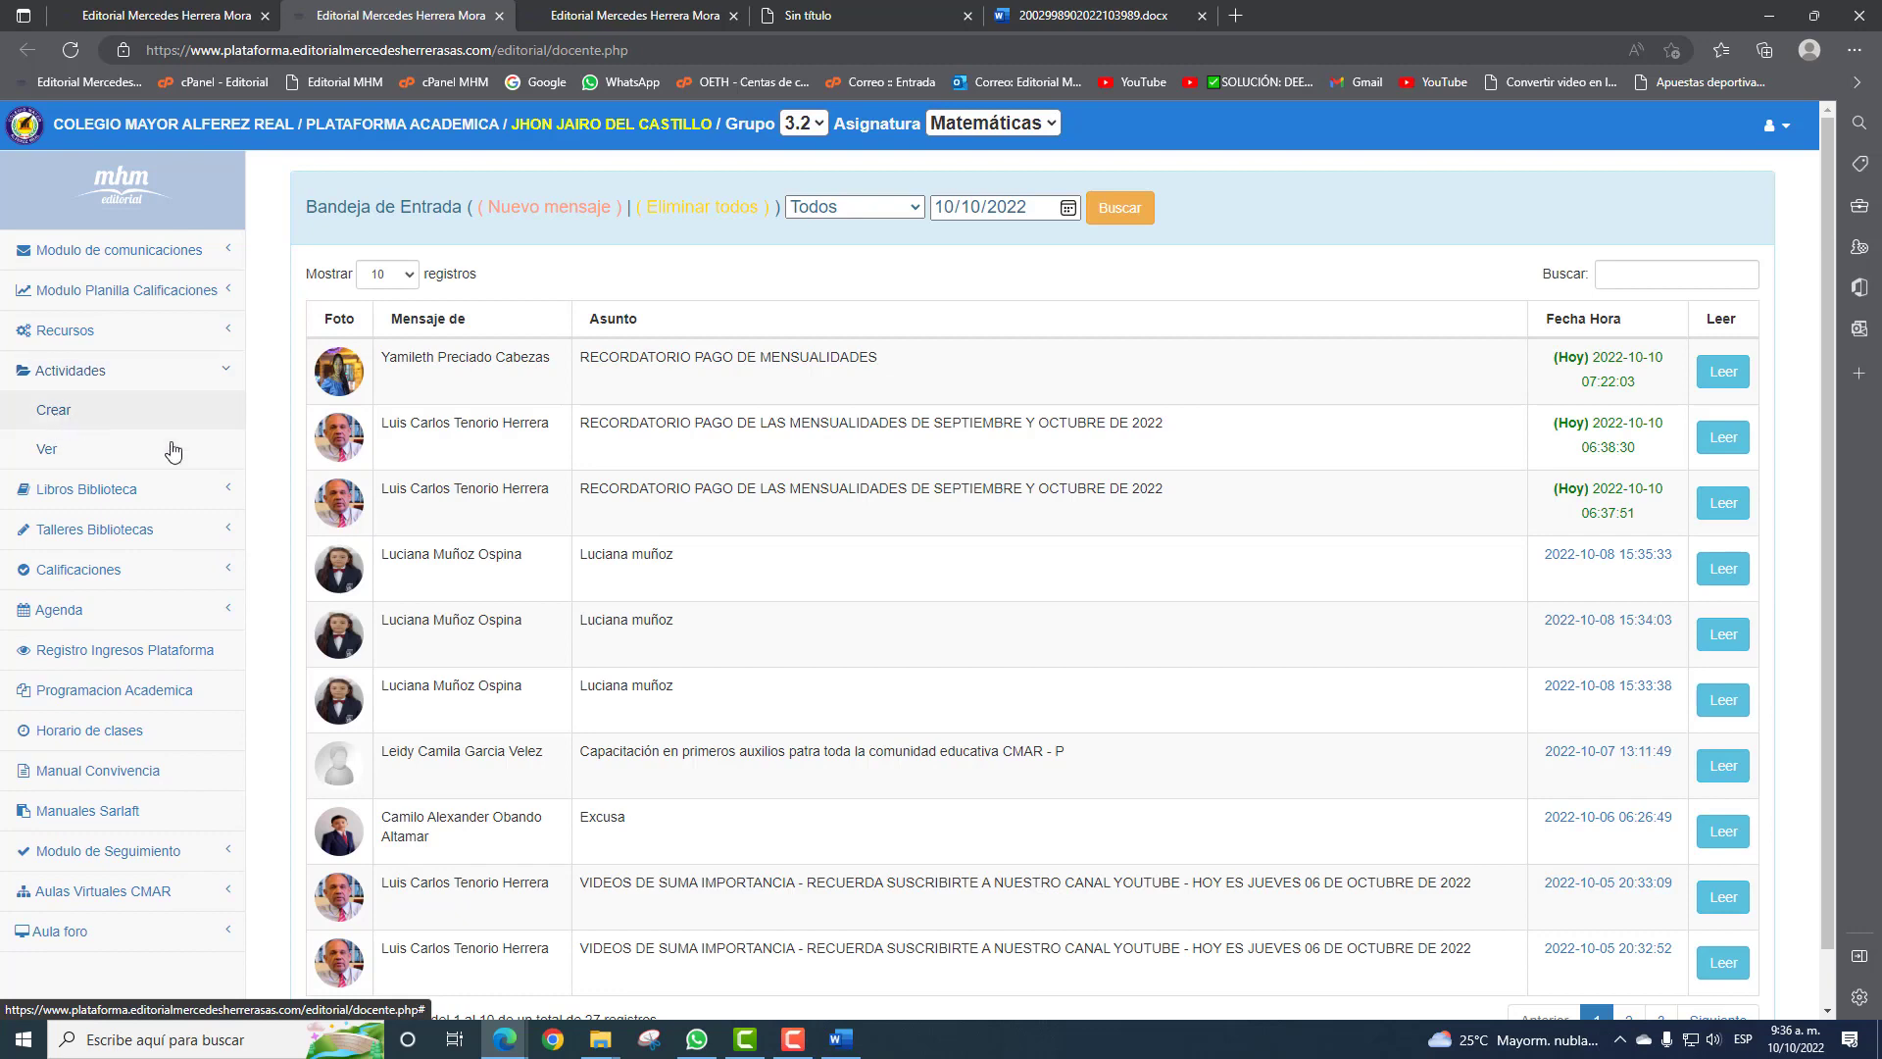
{"action": "left_click", "coordinate": [59, 419]}
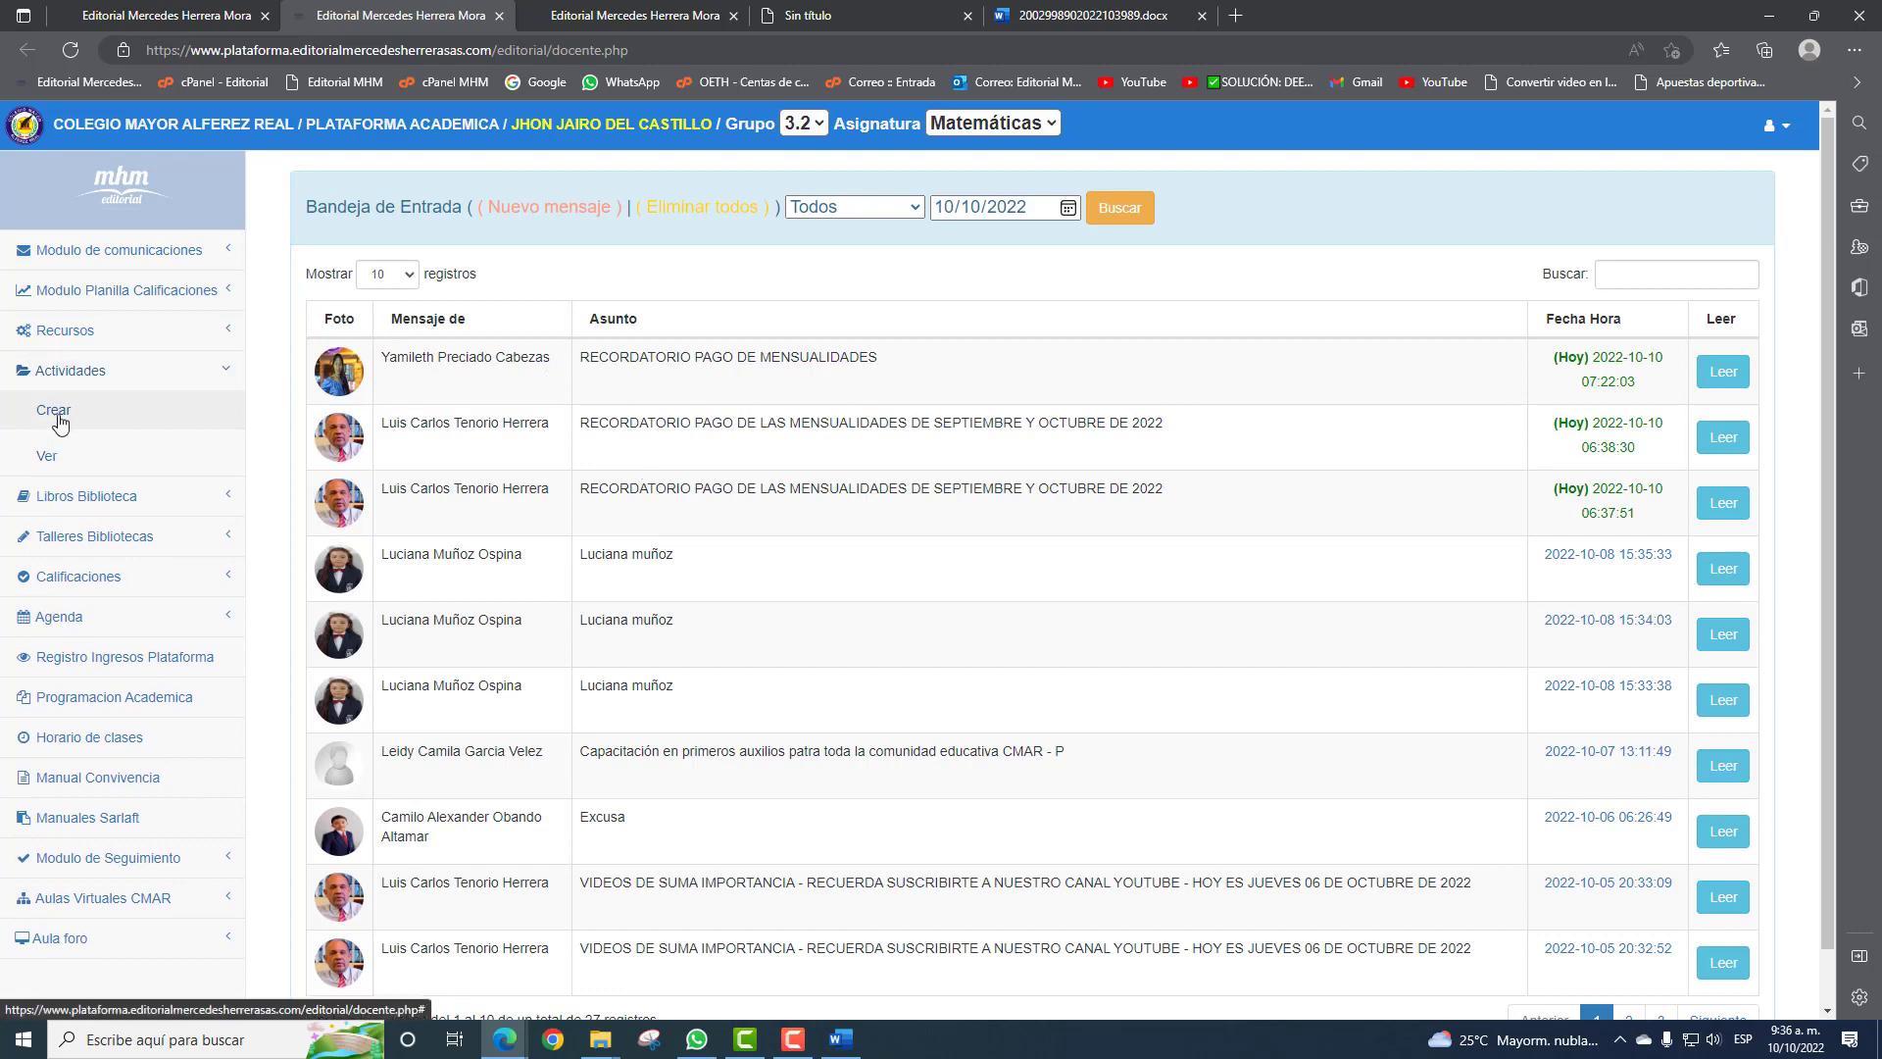
{"action": "left_click", "coordinate": [137, 457]}
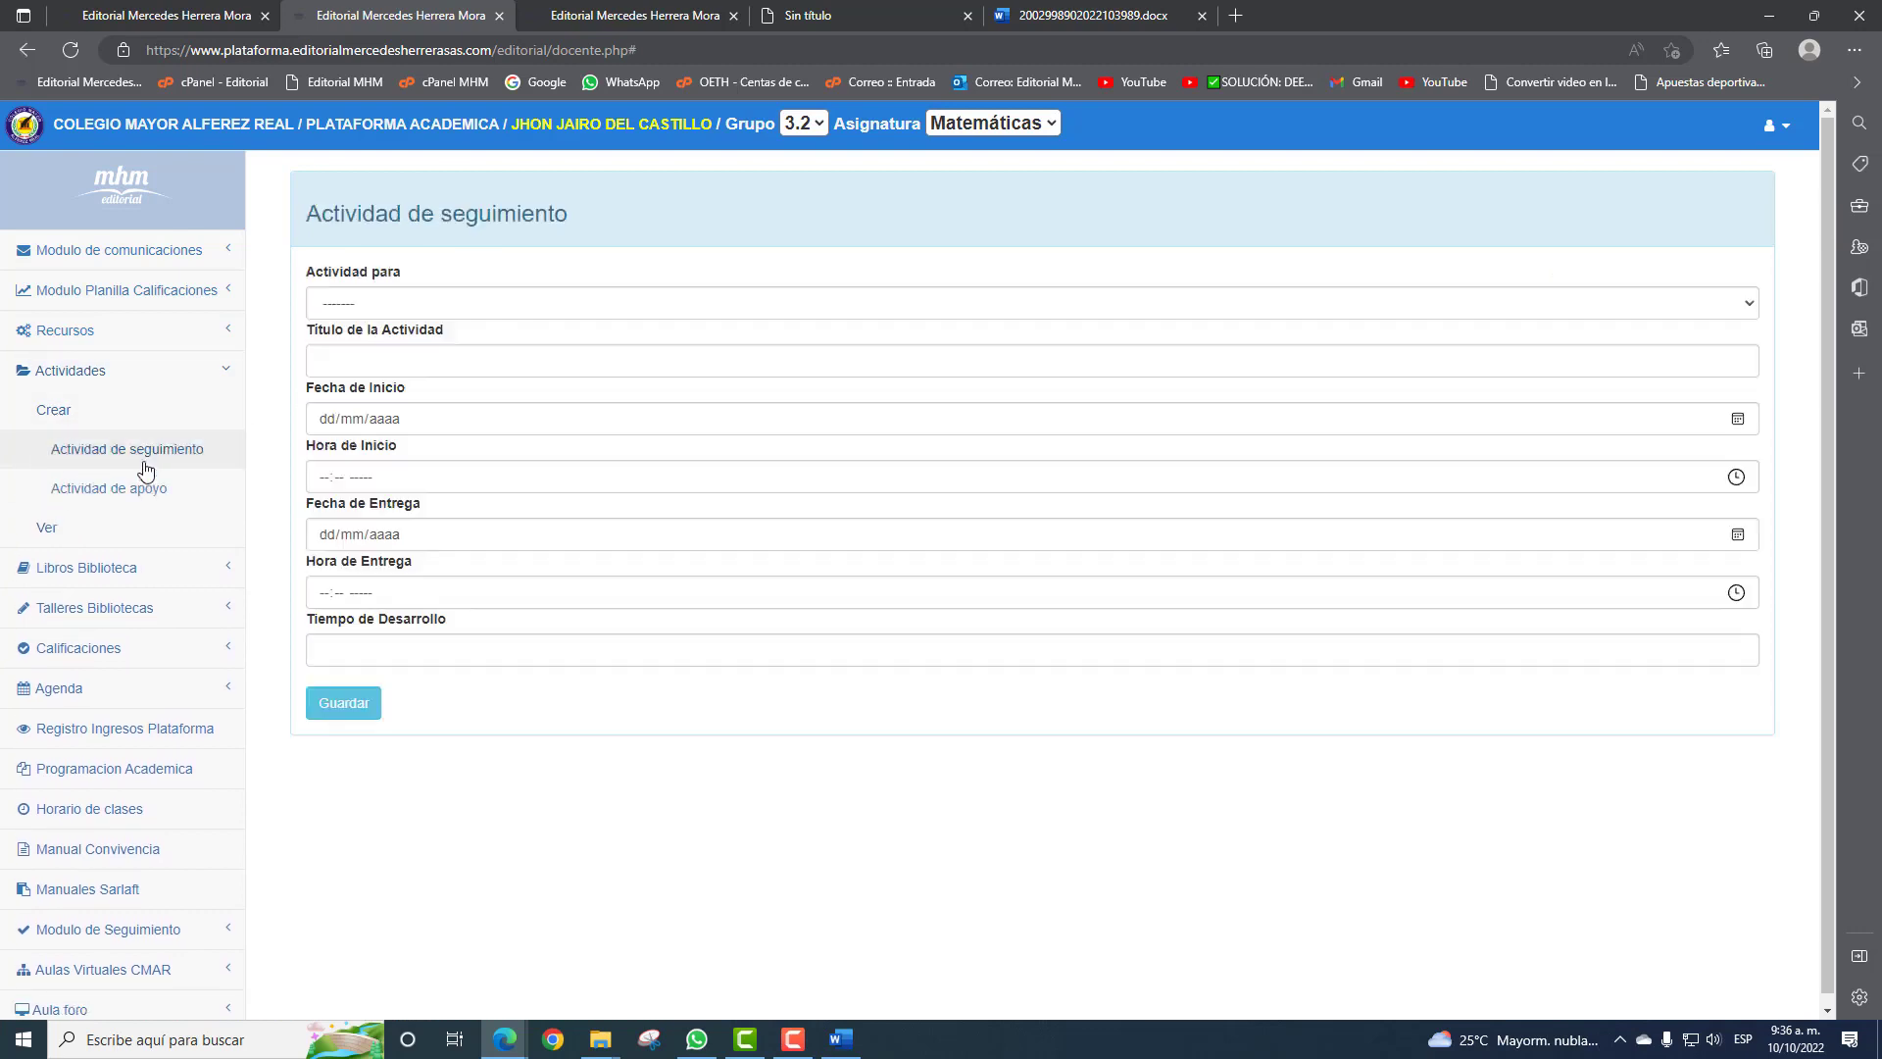
Set the activity type to Descargar and title the activity "prueba platforma".
{"action": "left_click", "coordinate": [403, 297]}
{"action": "left_click", "coordinate": [397, 367]}
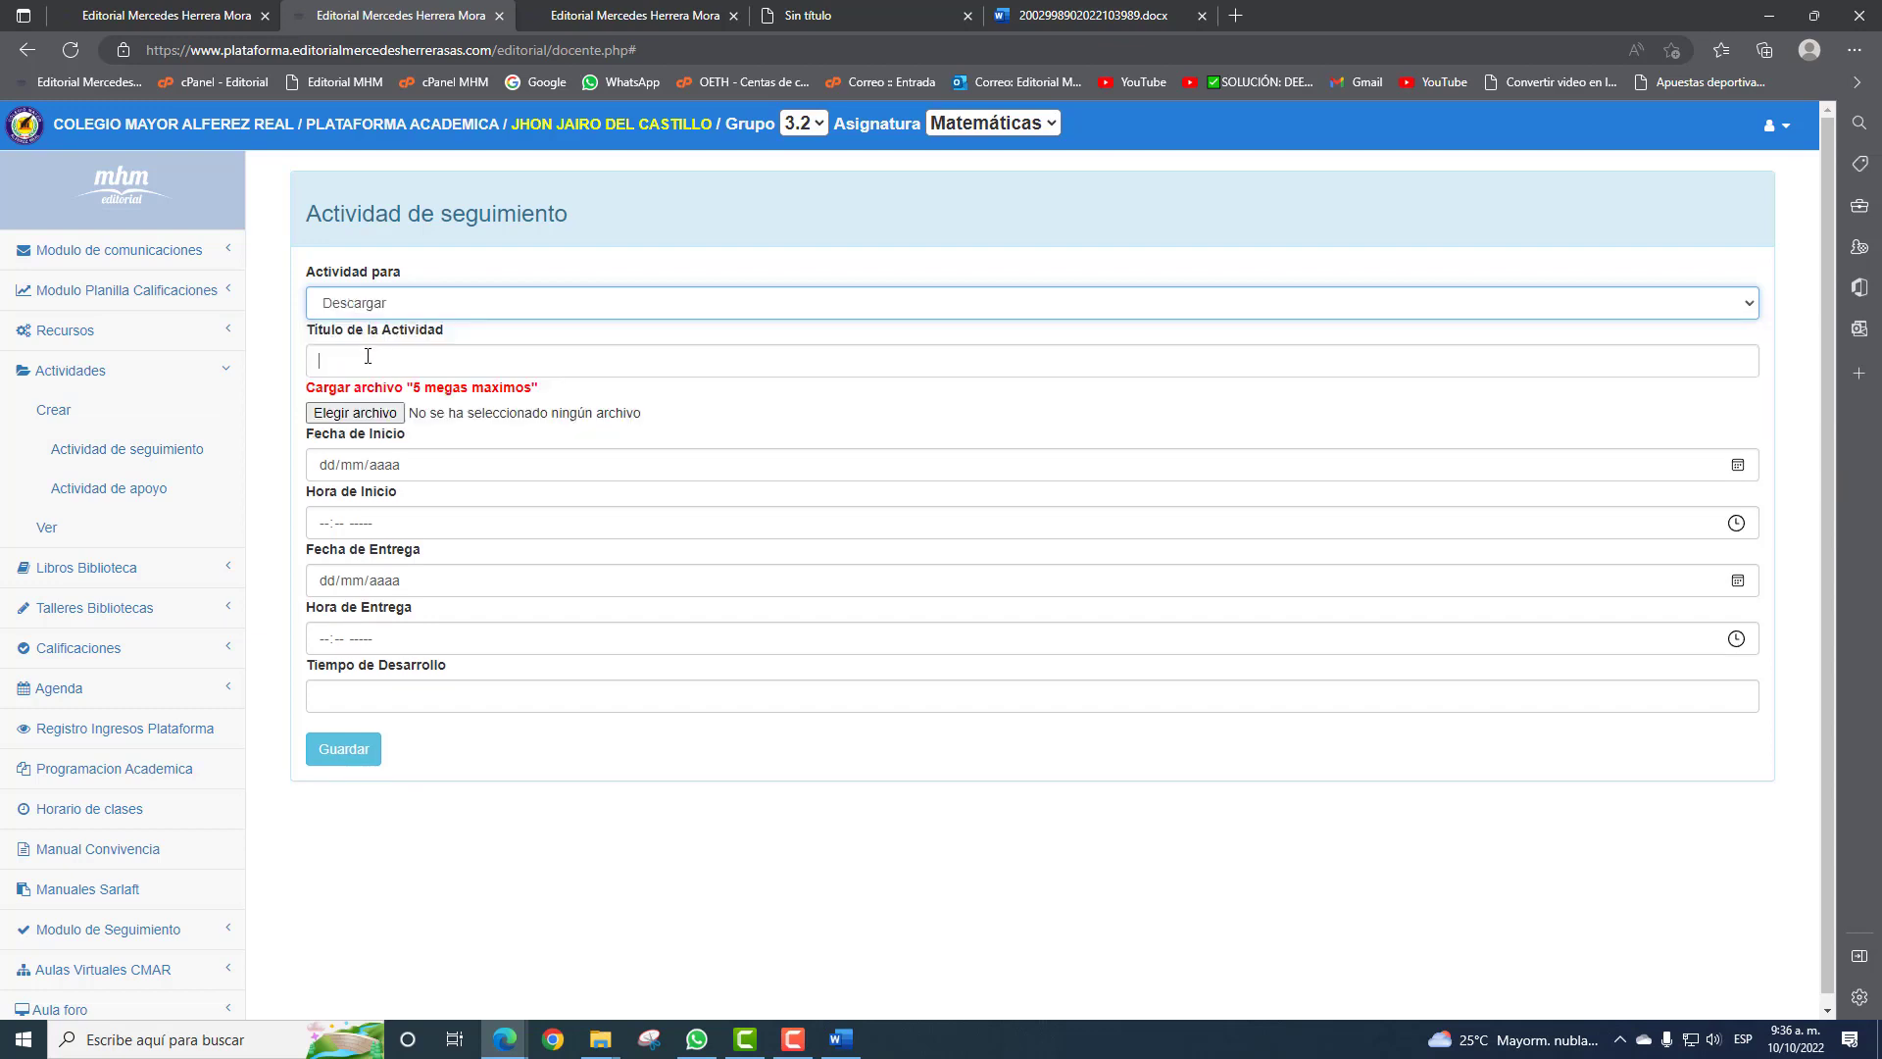
{"action": "left_click", "coordinate": [370, 358]}
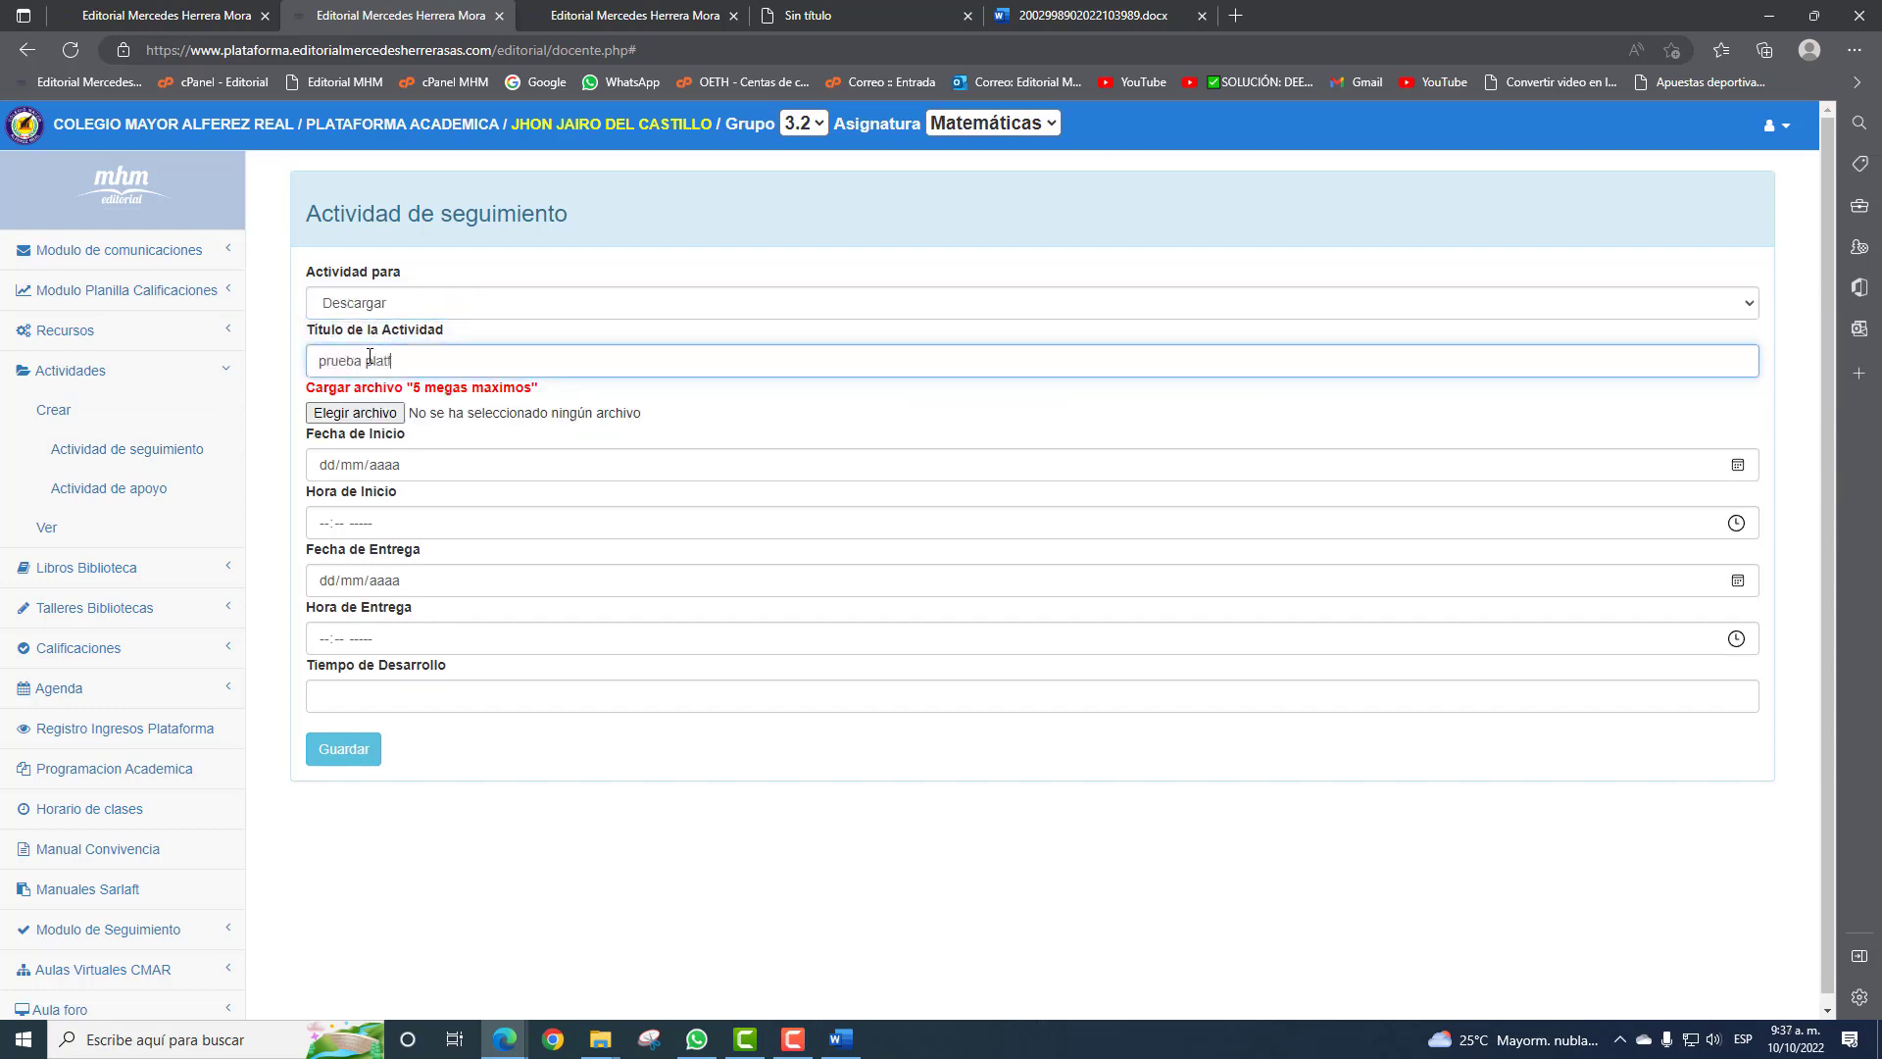
{"action": "type", "text": "prueba platforma"}
{"action": "left_click", "coordinate": [355, 412]}
{"action": "left_click", "coordinate": [461, 184]}
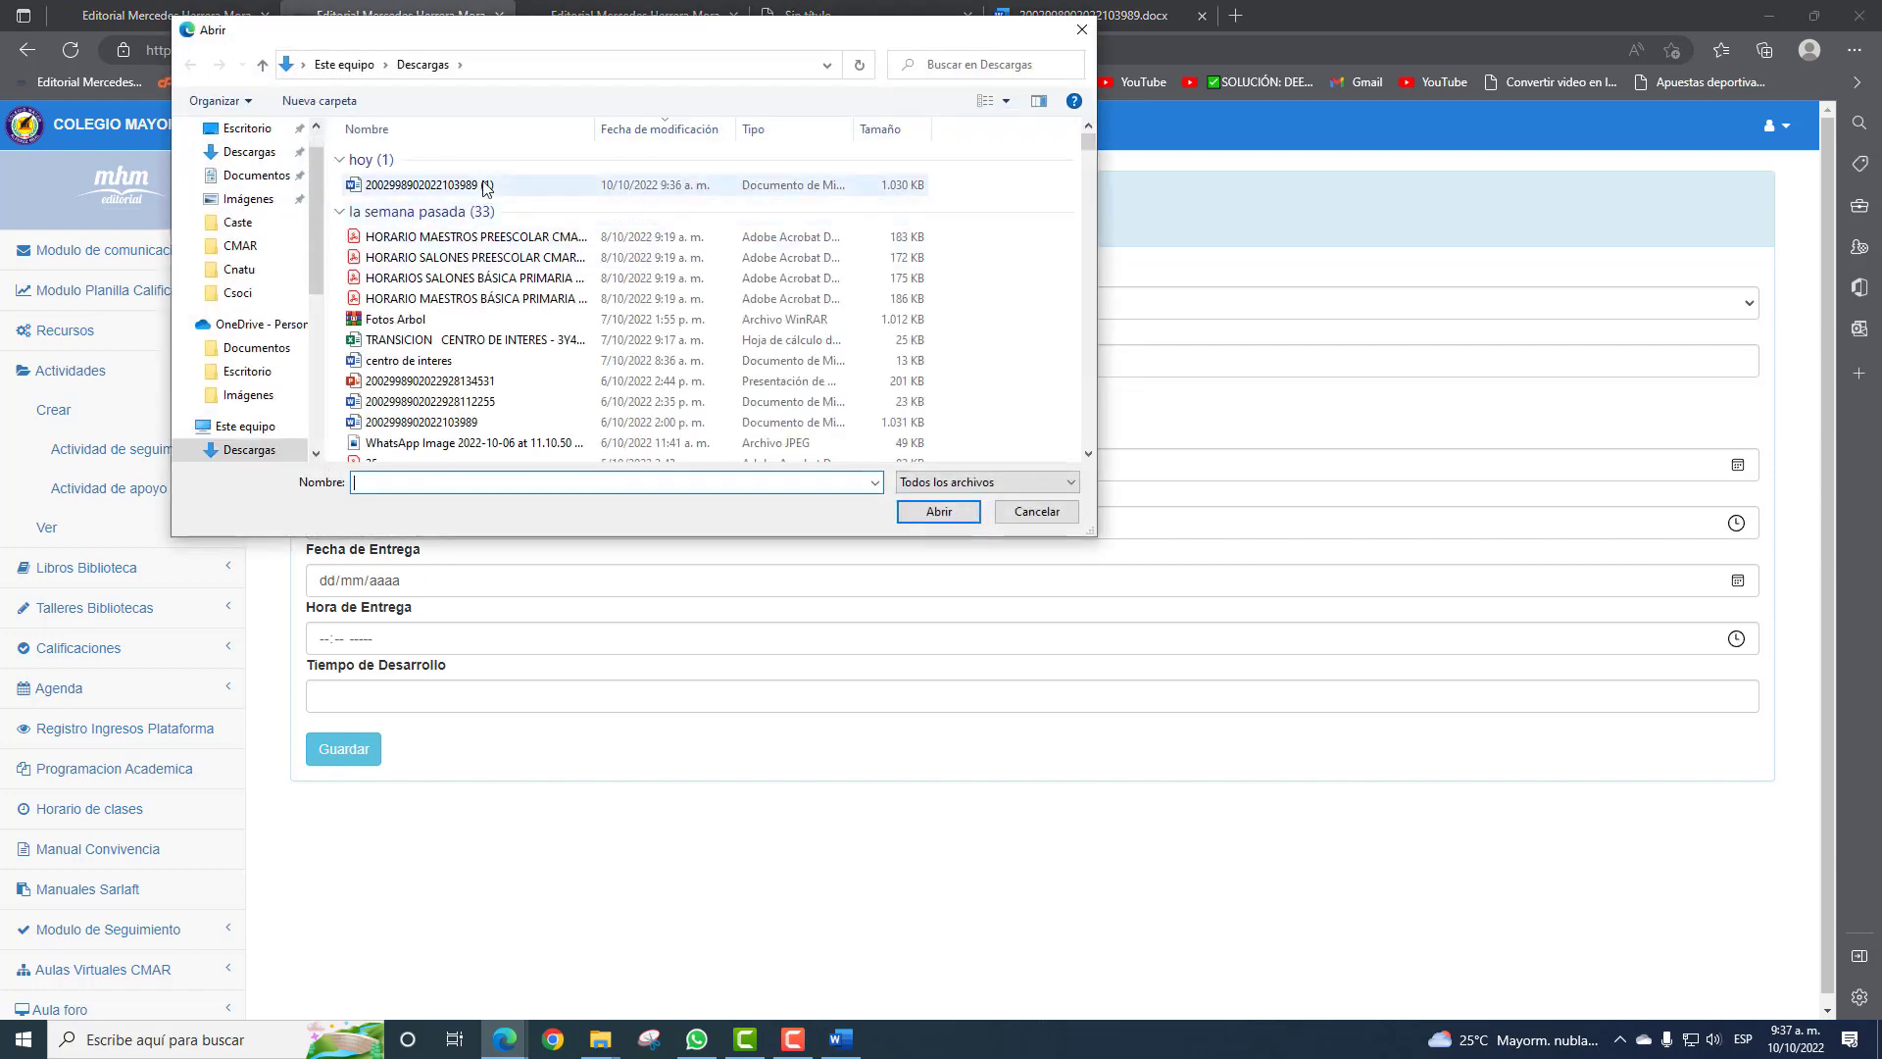
{"action": "left_click", "coordinate": [931, 511]}
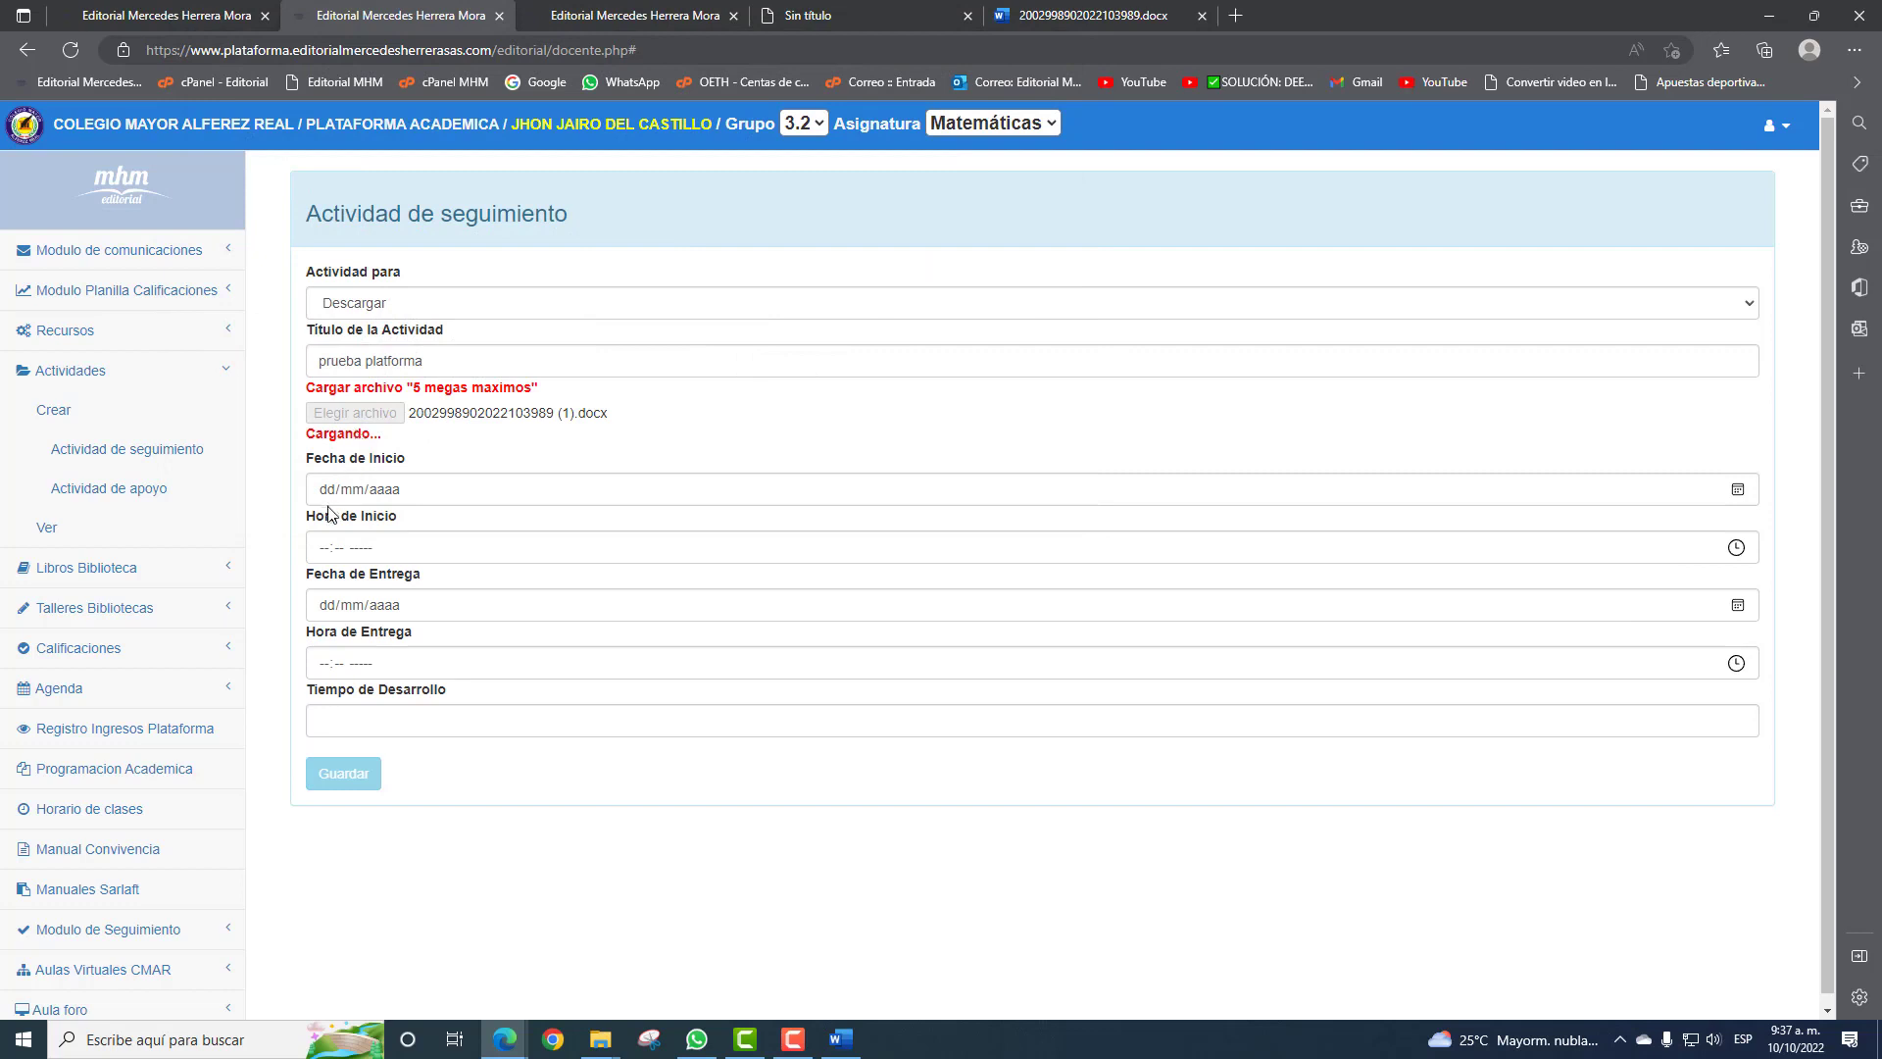
Set the activity's start to 10/10/2022 at 07:00 a. m.
{"action": "left_click", "coordinate": [326, 494]}
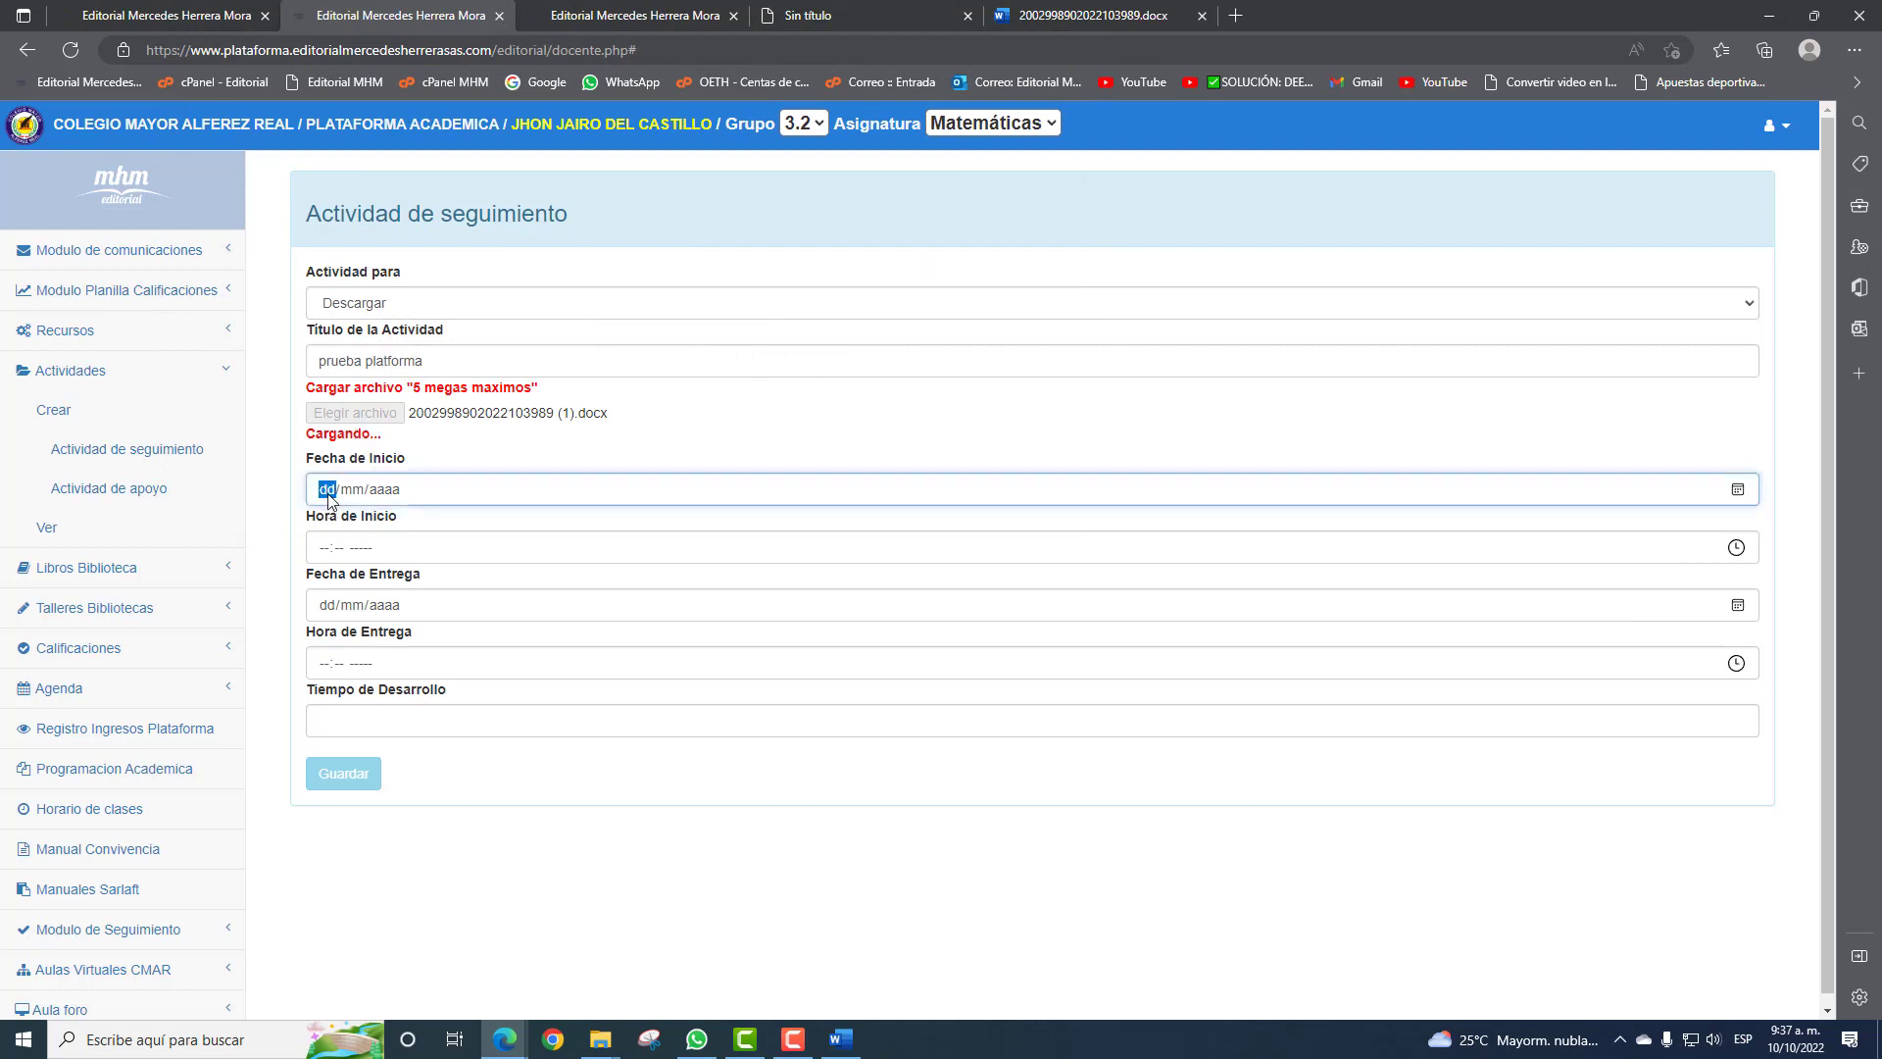
{"action": "type", "text": "10/"}
{"action": "type", "text": "10/0002"}
{"action": "left_click", "coordinate": [319, 555]}
{"action": "type", "text": "07:"}
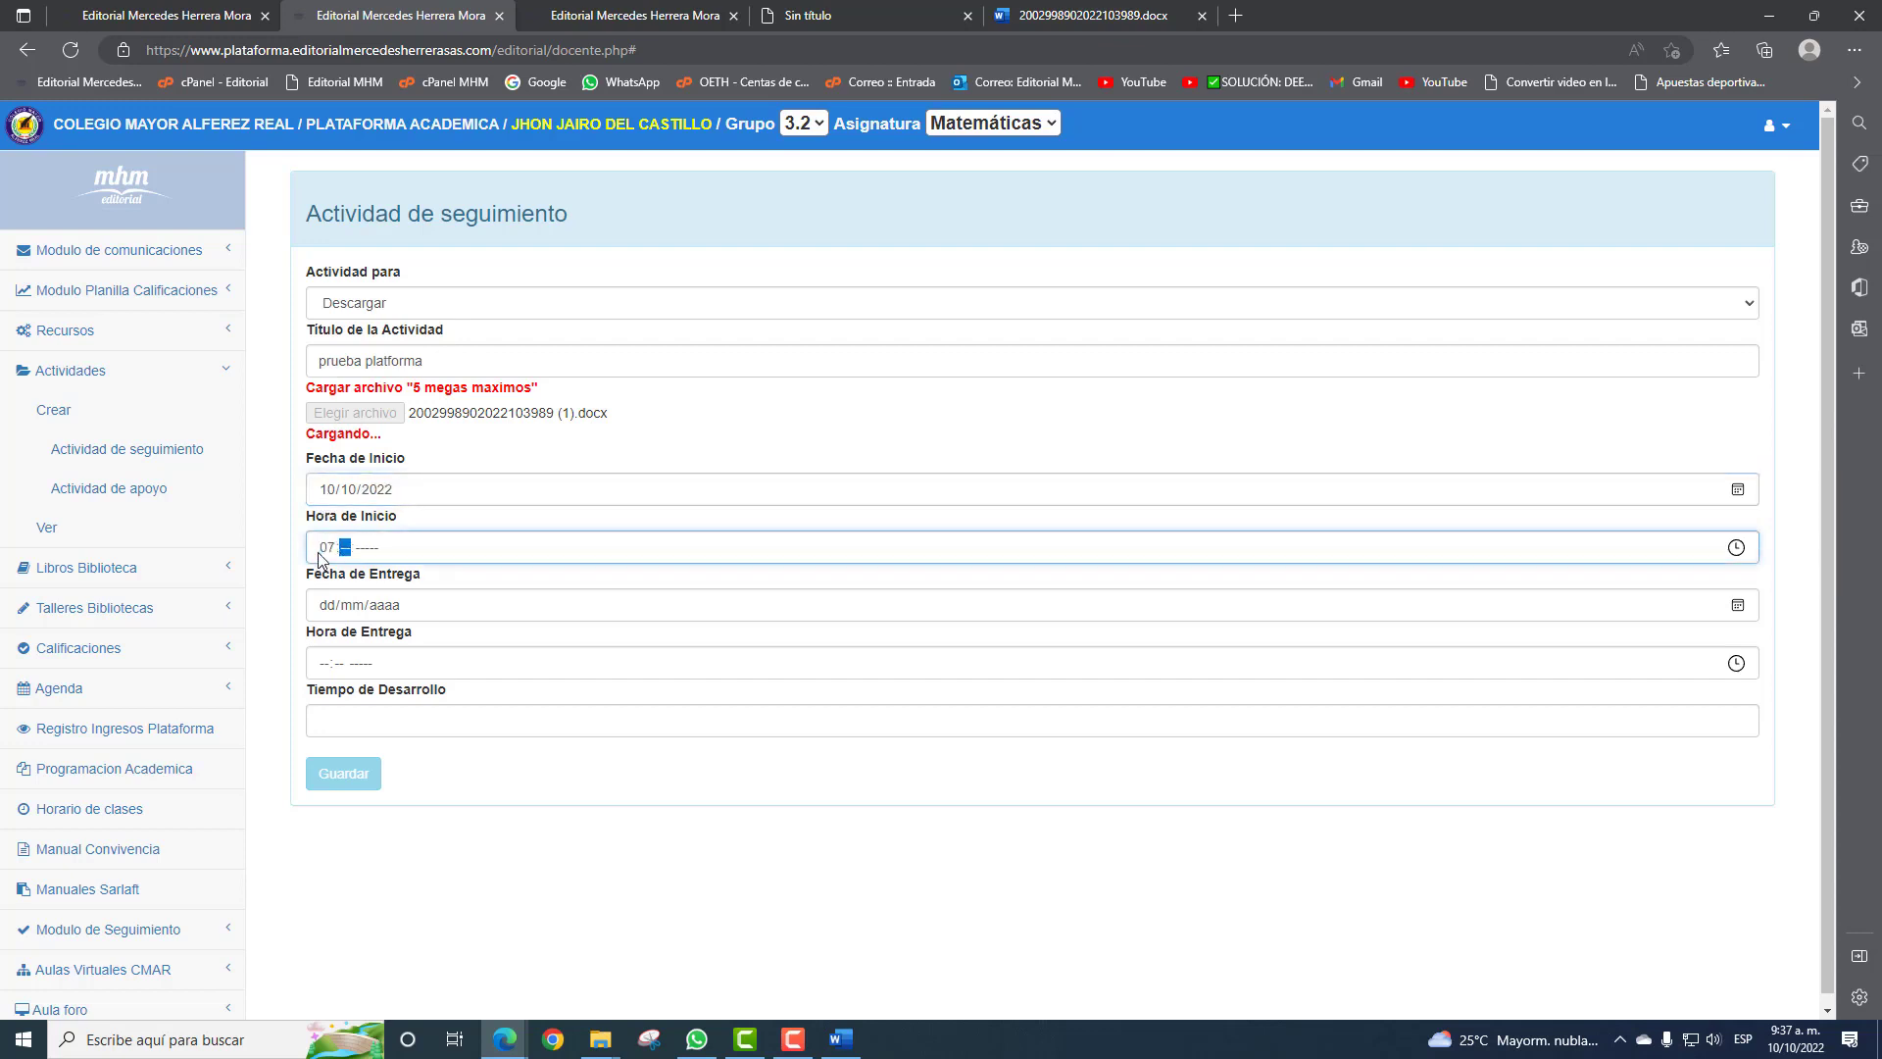
{"action": "type", "text": "00 a. m."}
Acknowledge the file upload and set the activity's delivery to 03/12/2022 at 07:00 p. m.
{"action": "left_click", "coordinate": [328, 615]}
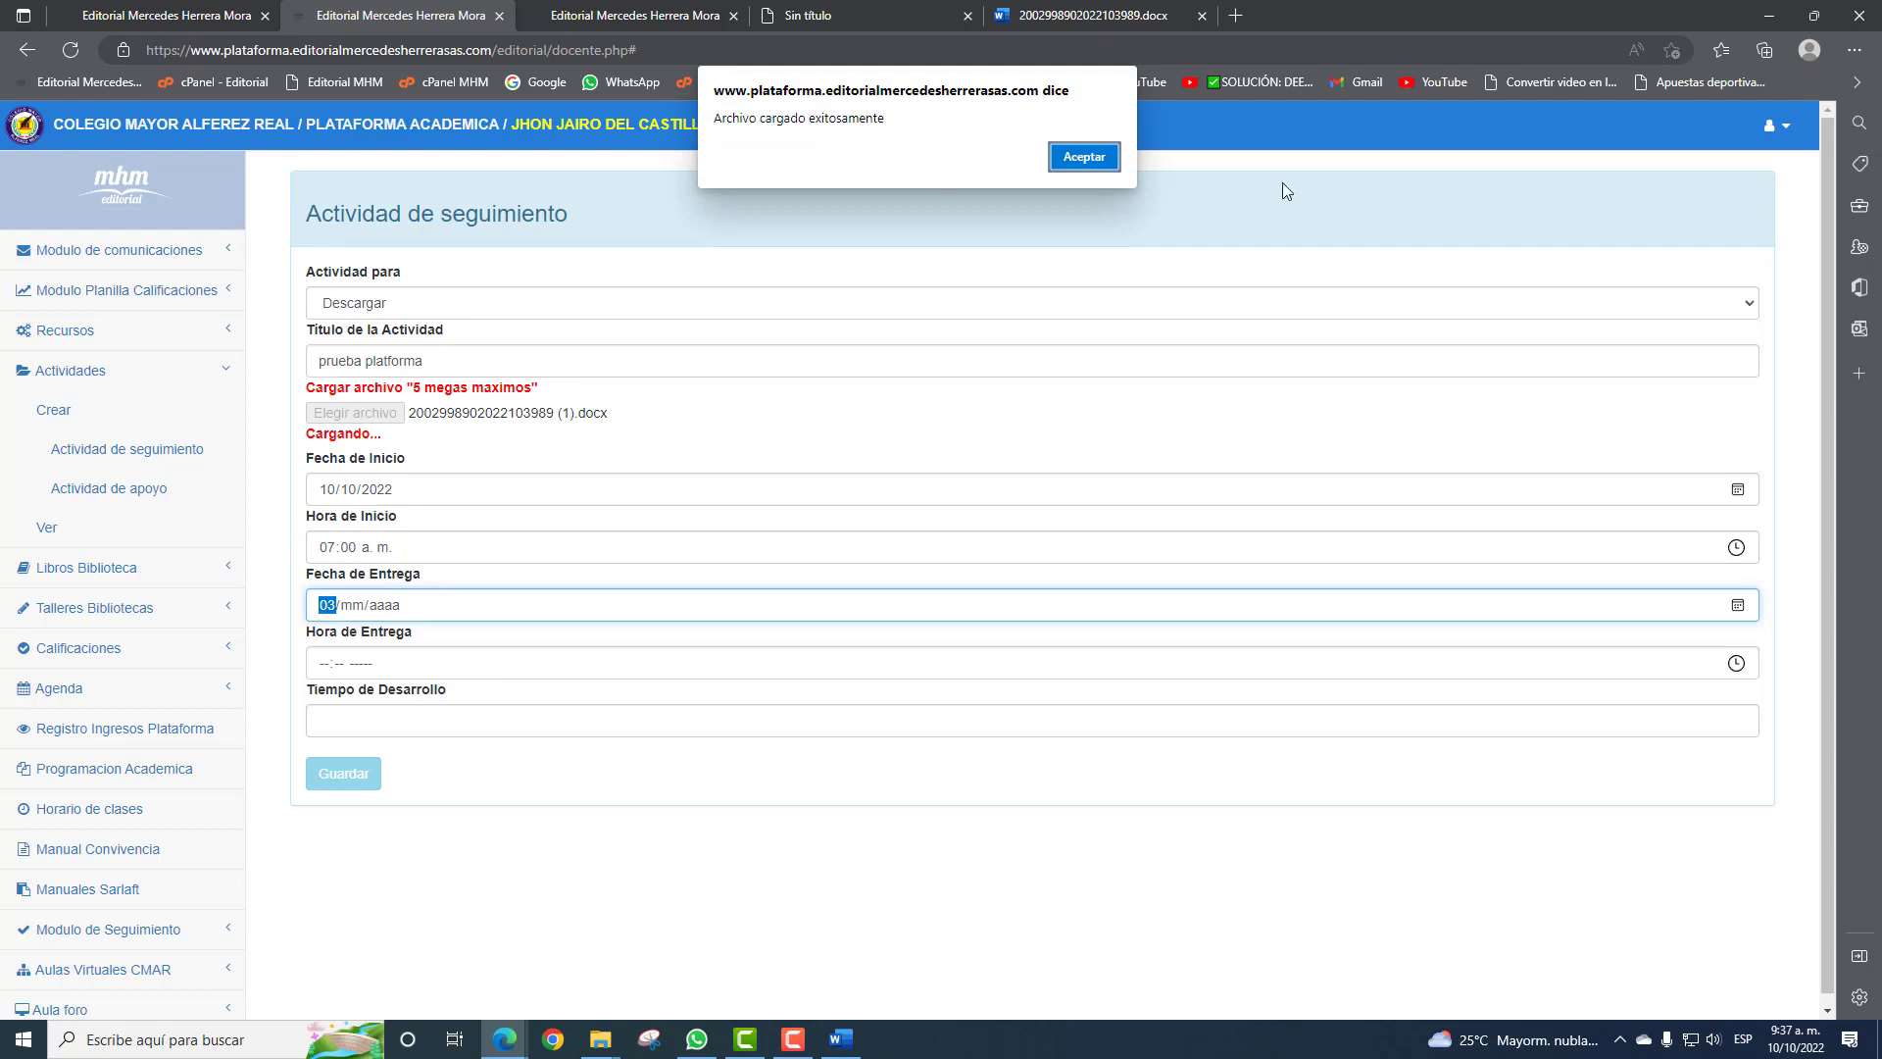
{"action": "left_click", "coordinate": [1097, 163]}
{"action": "left_click", "coordinate": [351, 580]}
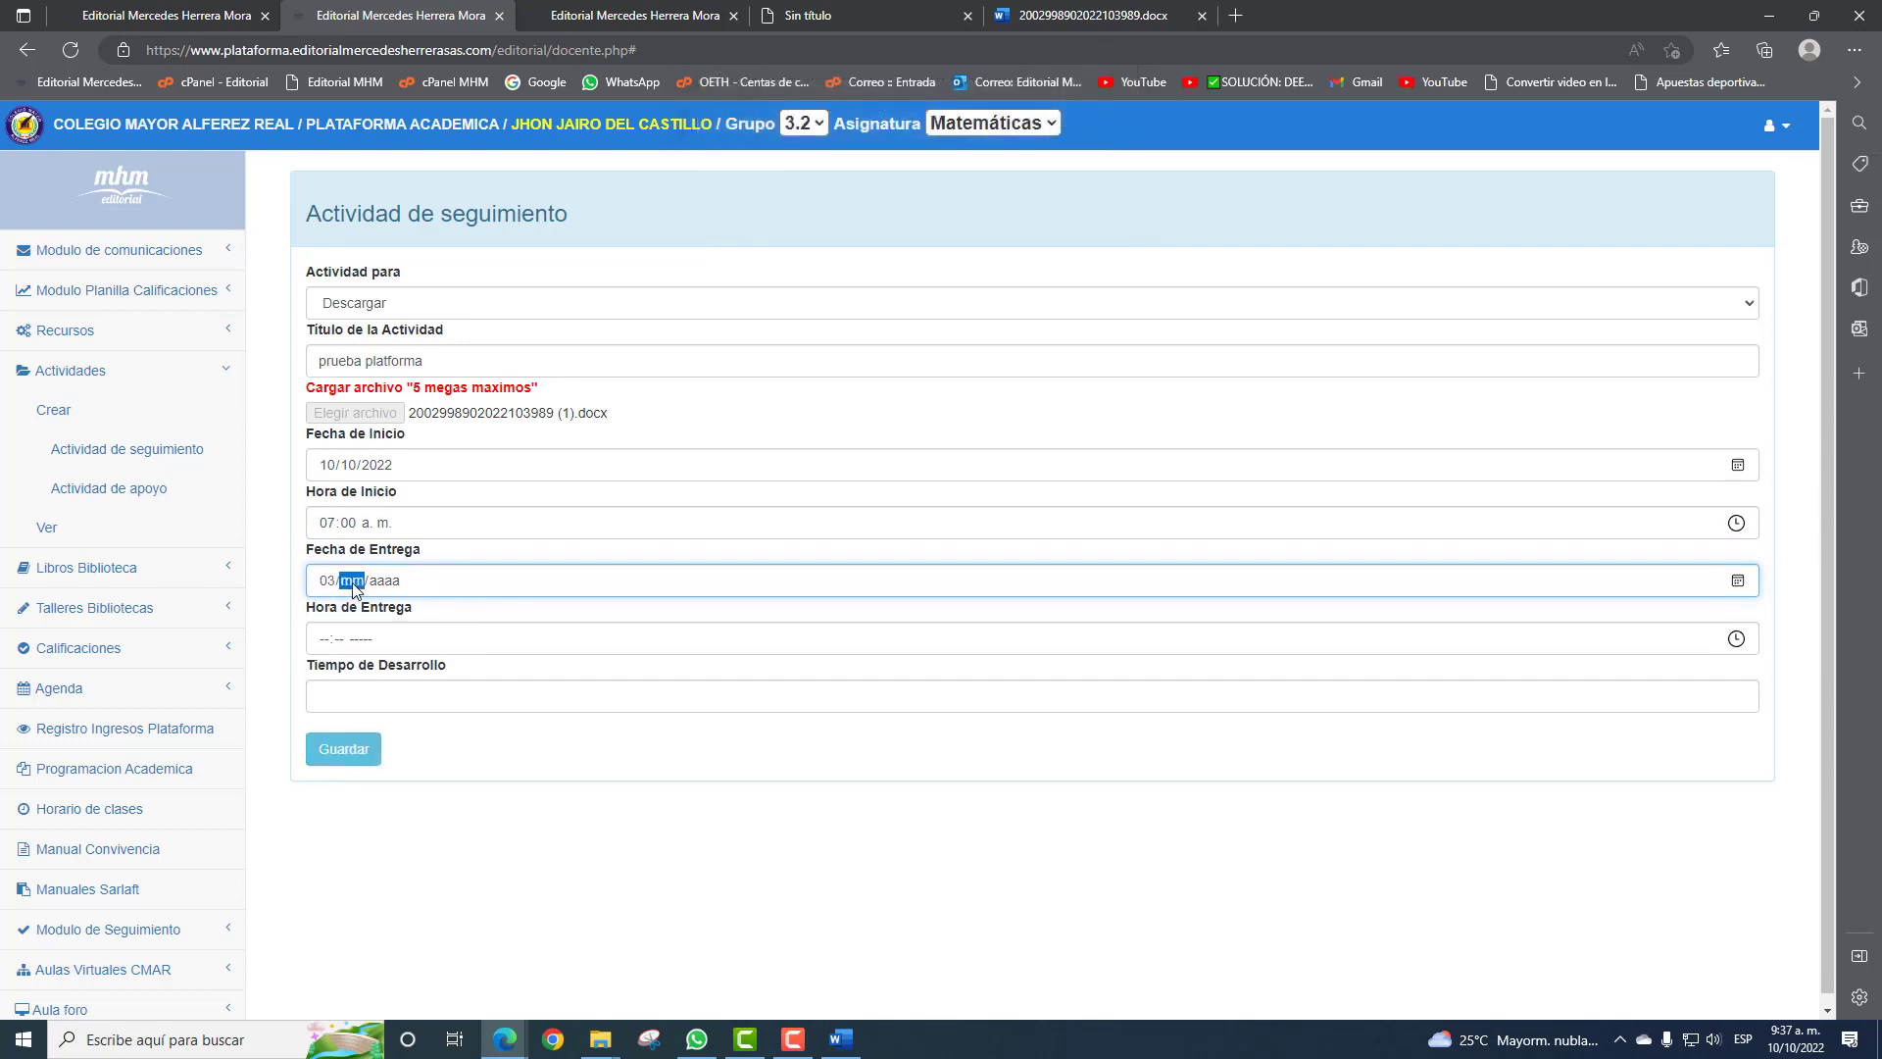
{"action": "type", "text": "03/12/000"}
{"action": "type", "text": "2/2022"}
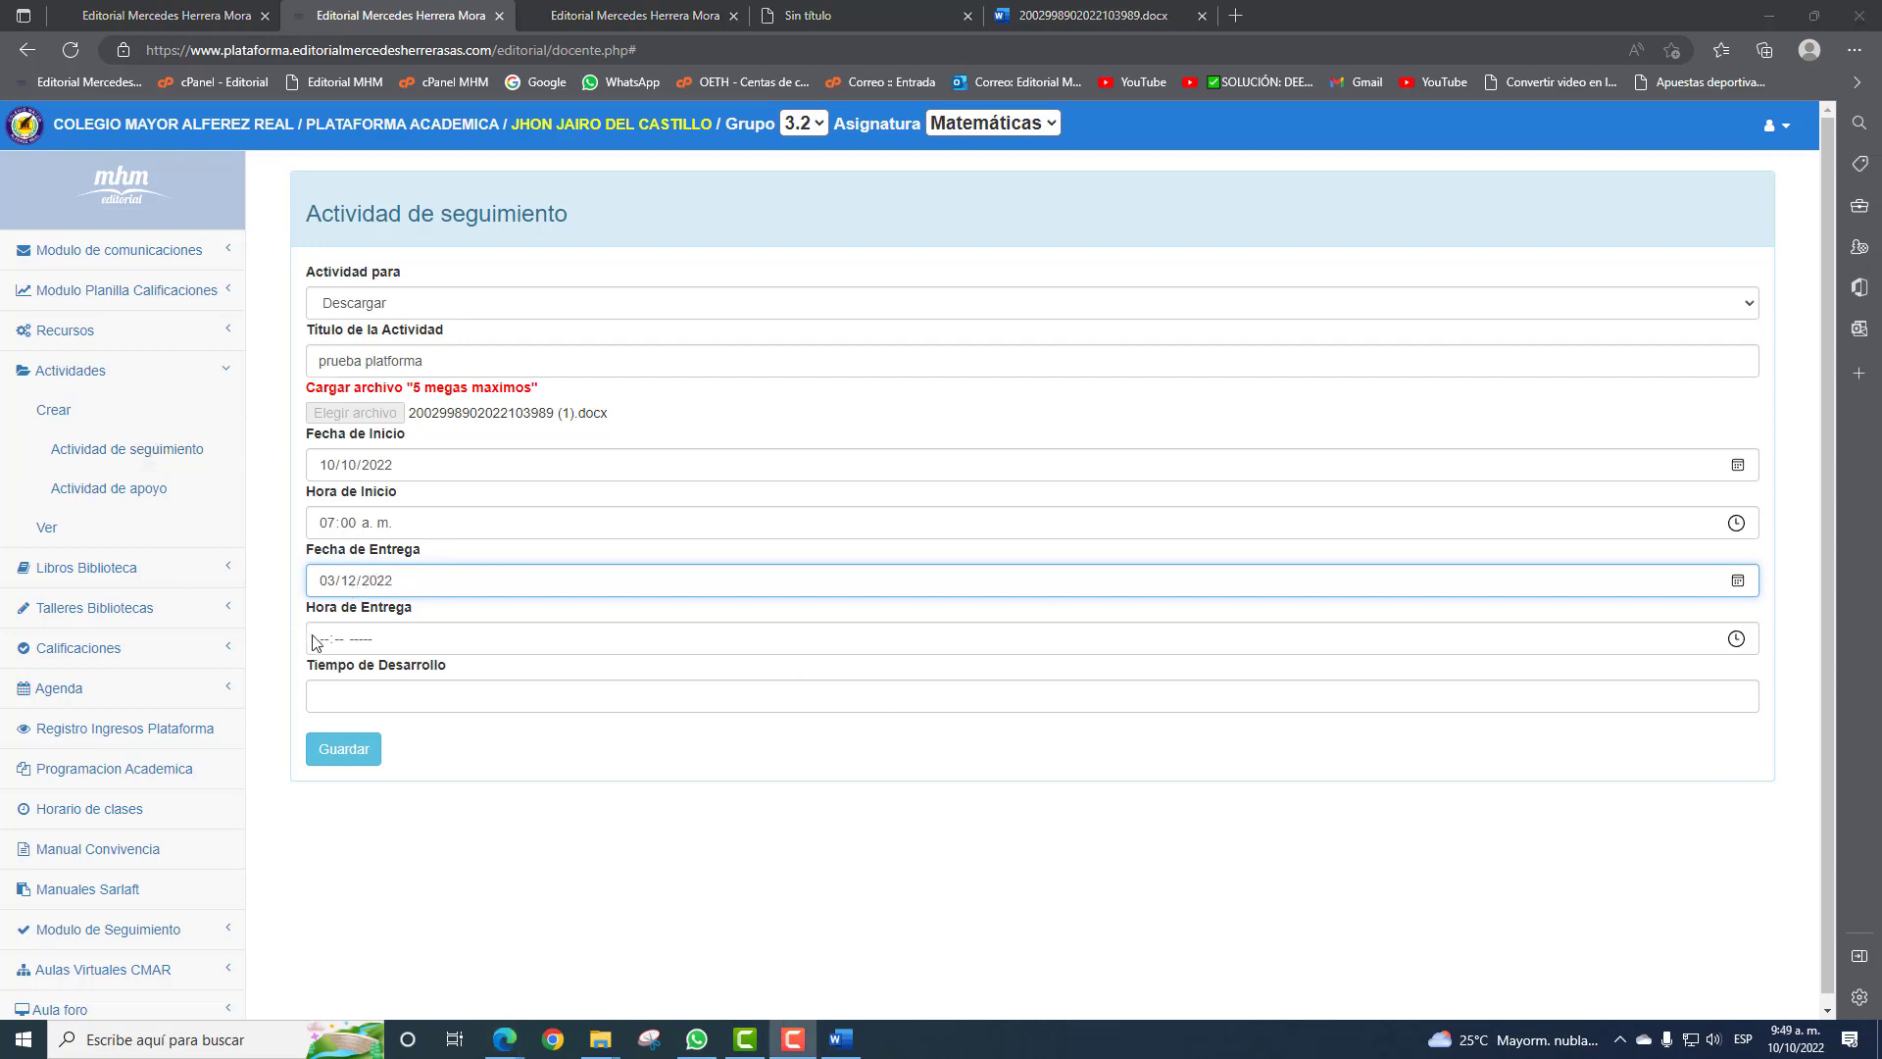
{"action": "left_click", "coordinate": [319, 639]}
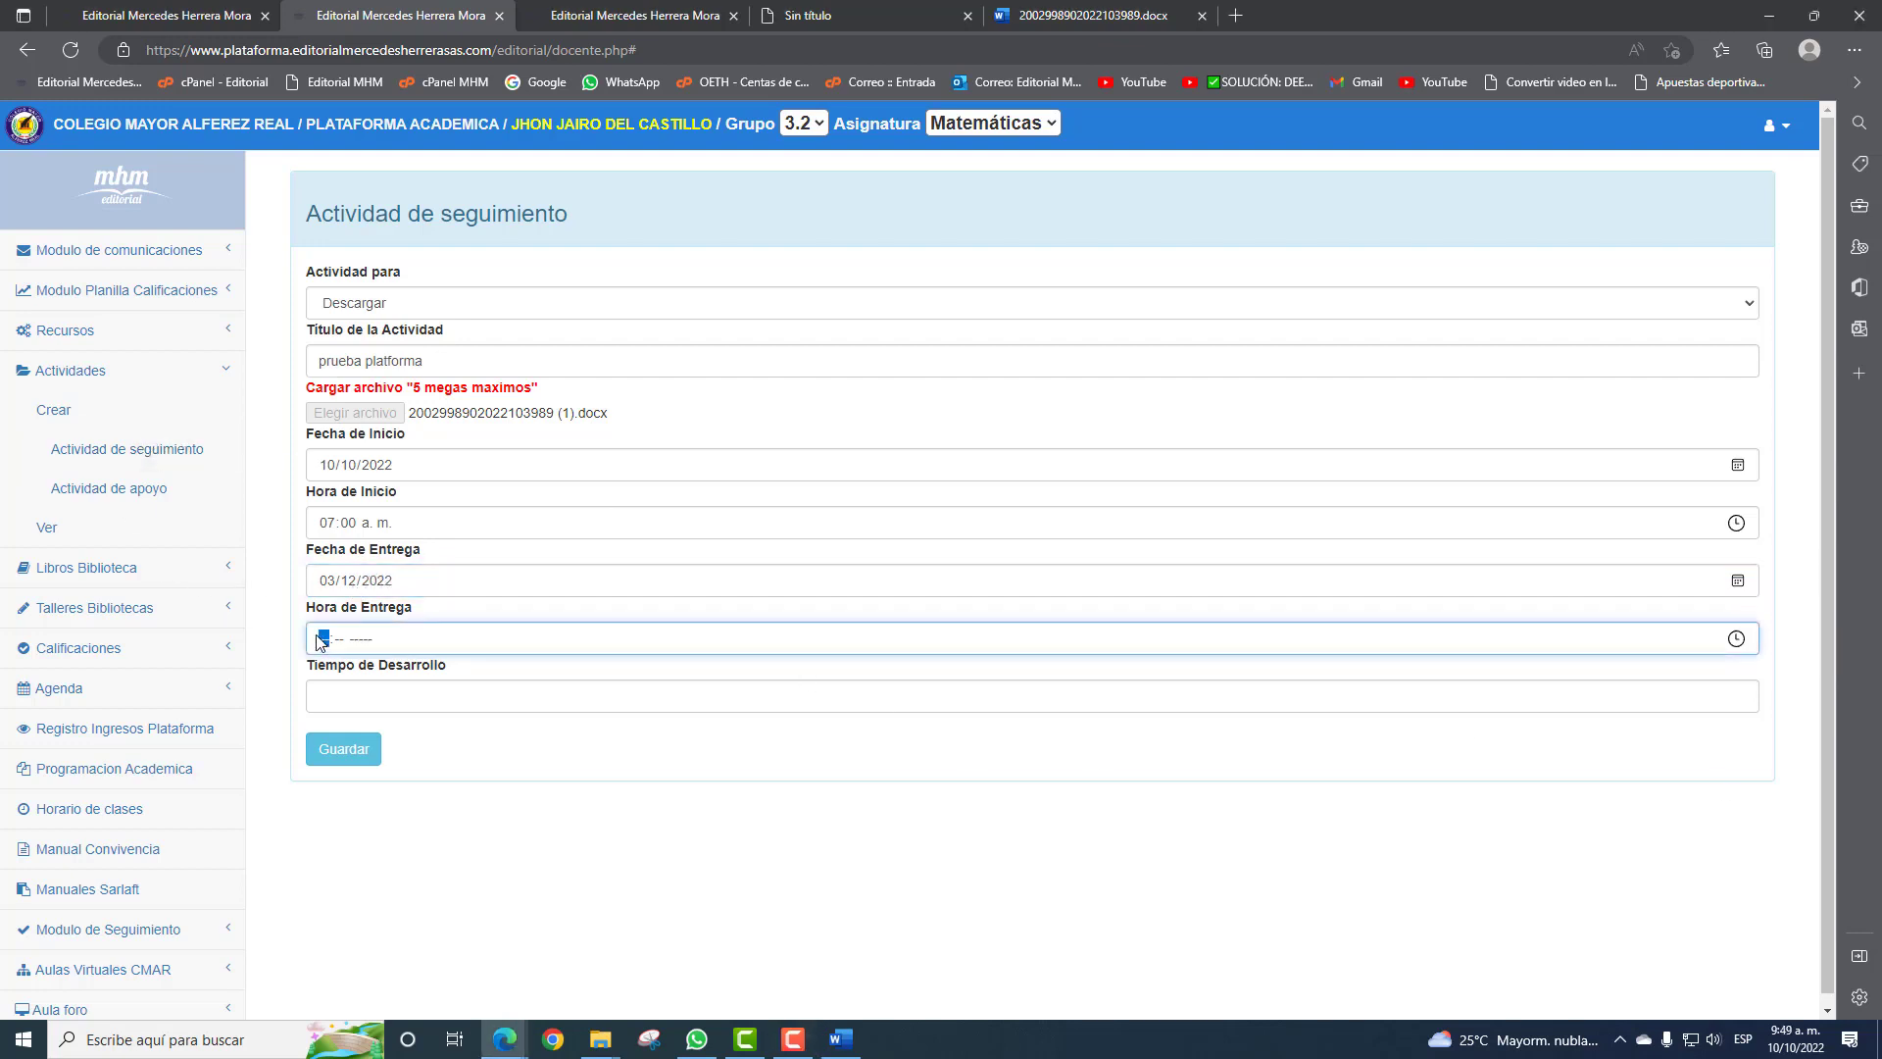
{"action": "type", "text": "07:00 p. m."}
Save the follow-up activity and confirm it.
{"action": "left_click", "coordinate": [345, 751]}
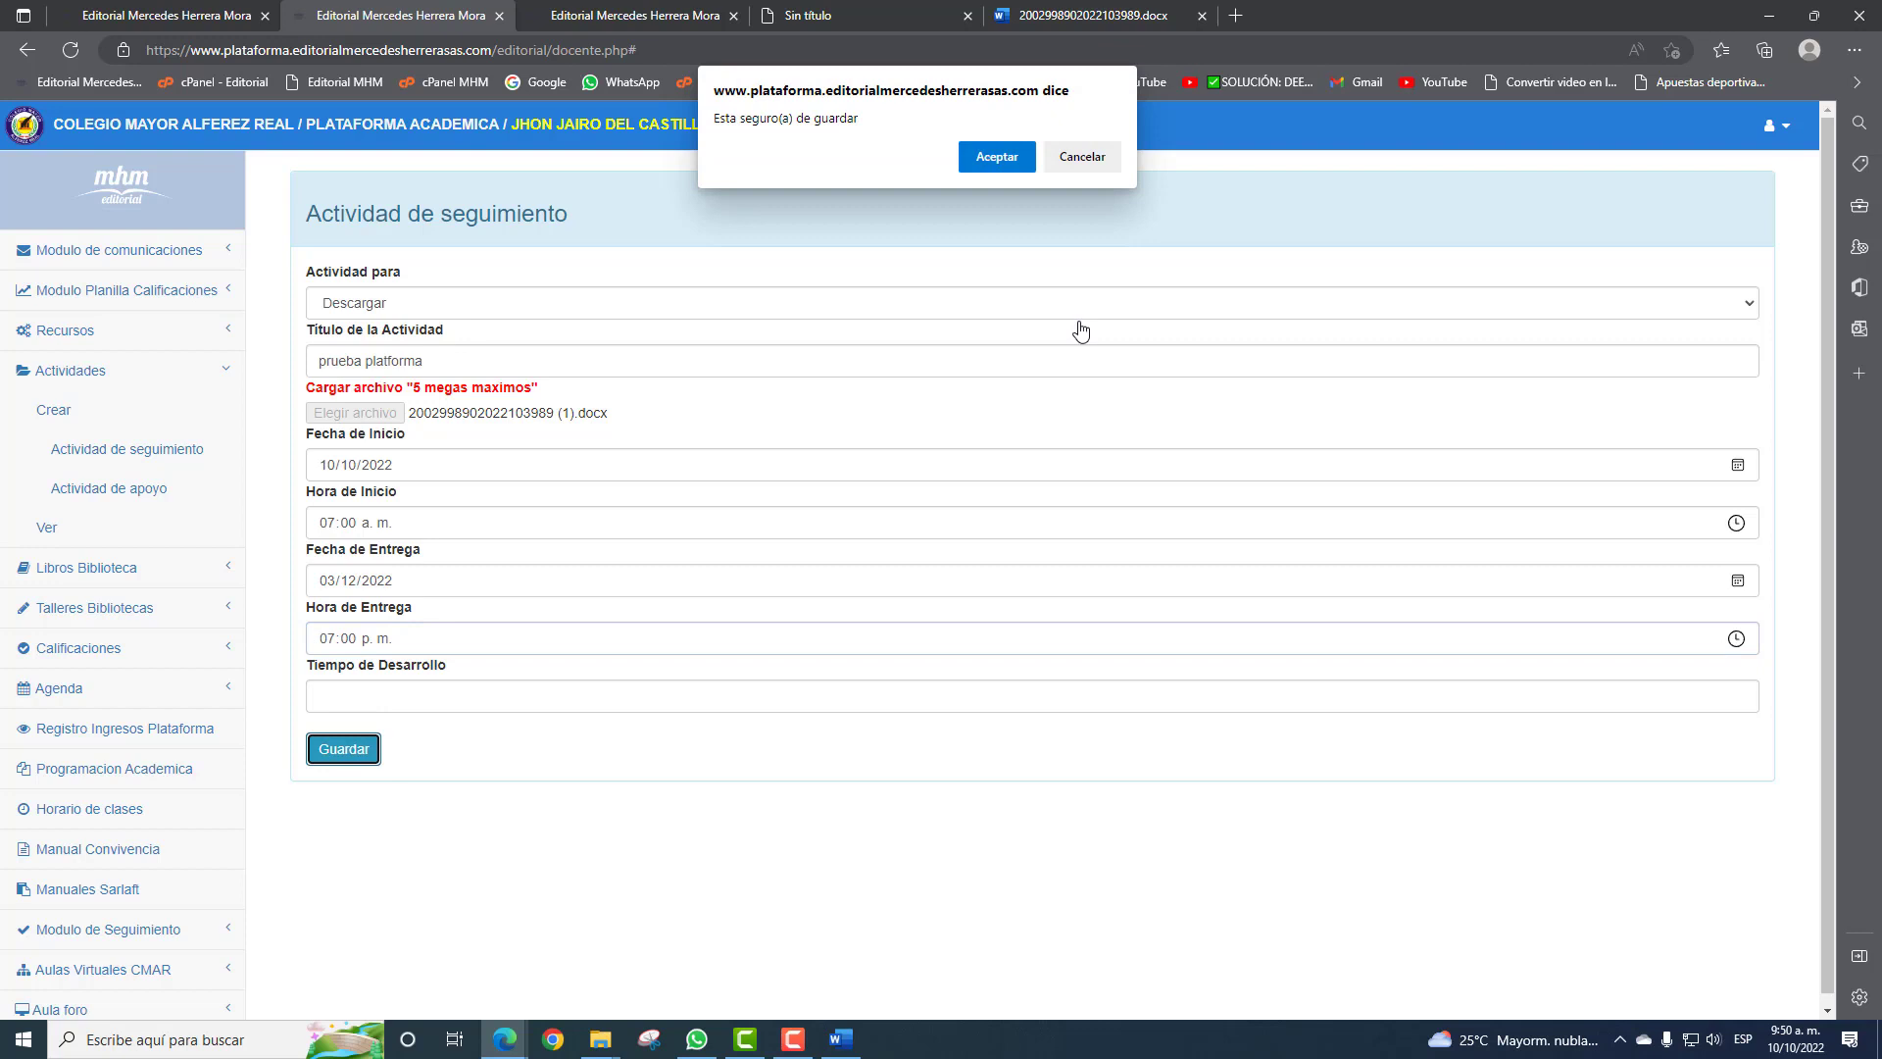
{"action": "left_click", "coordinate": [1005, 156]}
{"action": "left_click", "coordinate": [1080, 156]}
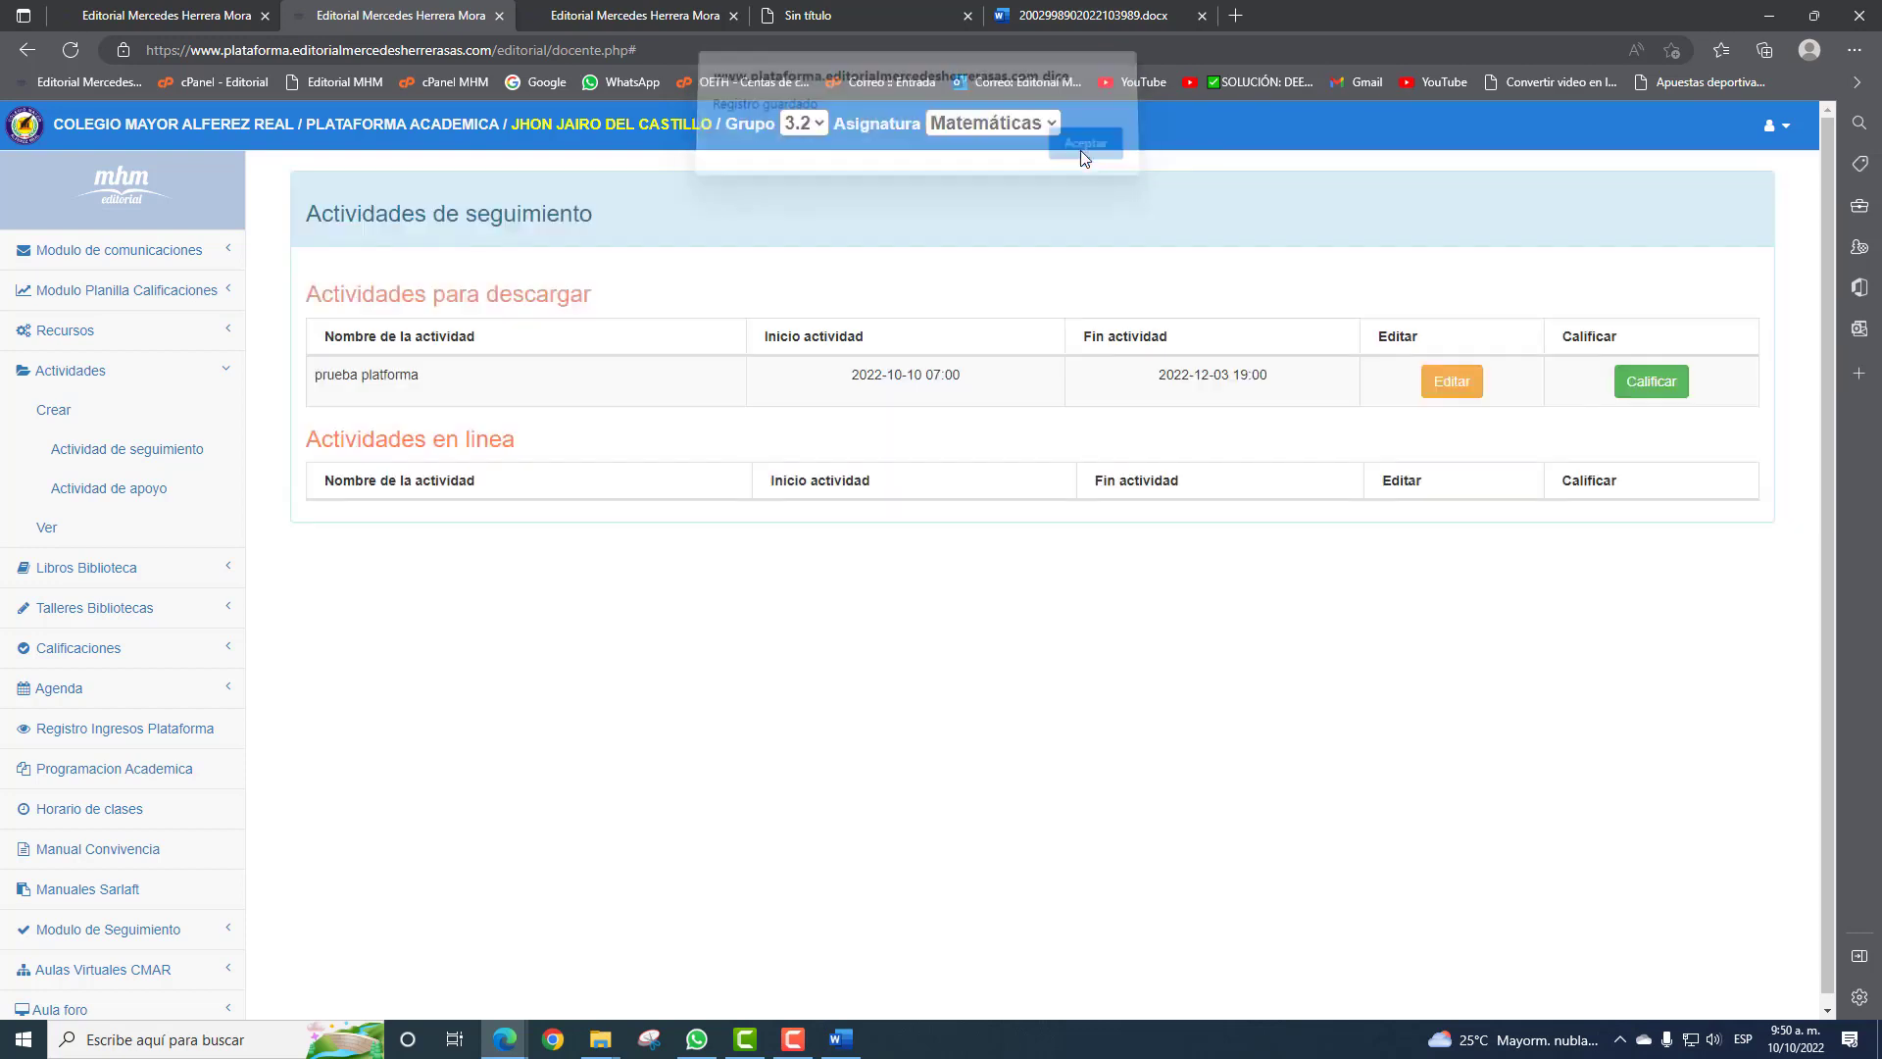
Switch to the student's account, reload the platform with the form resubmitted, and select the subject Matemáticas.
{"action": "left_click", "coordinate": [630, 10]}
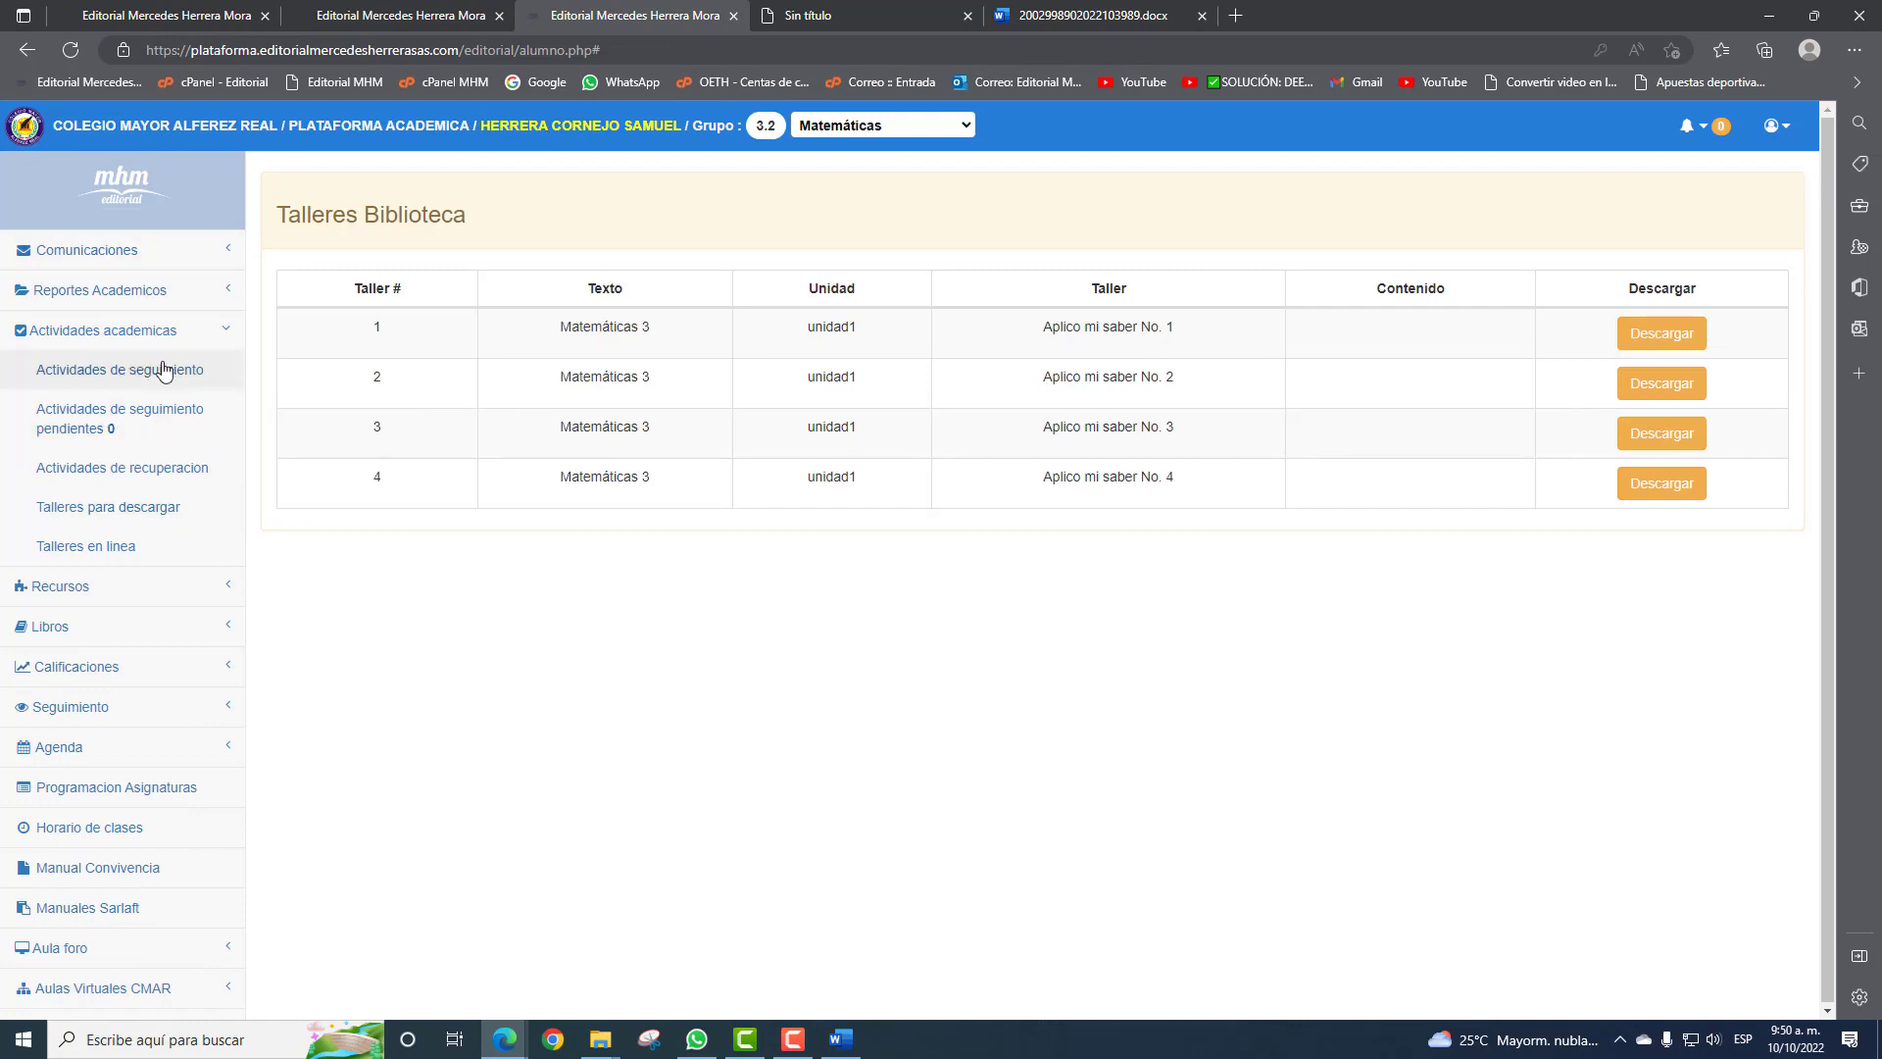
{"action": "left_click", "coordinate": [69, 50]}
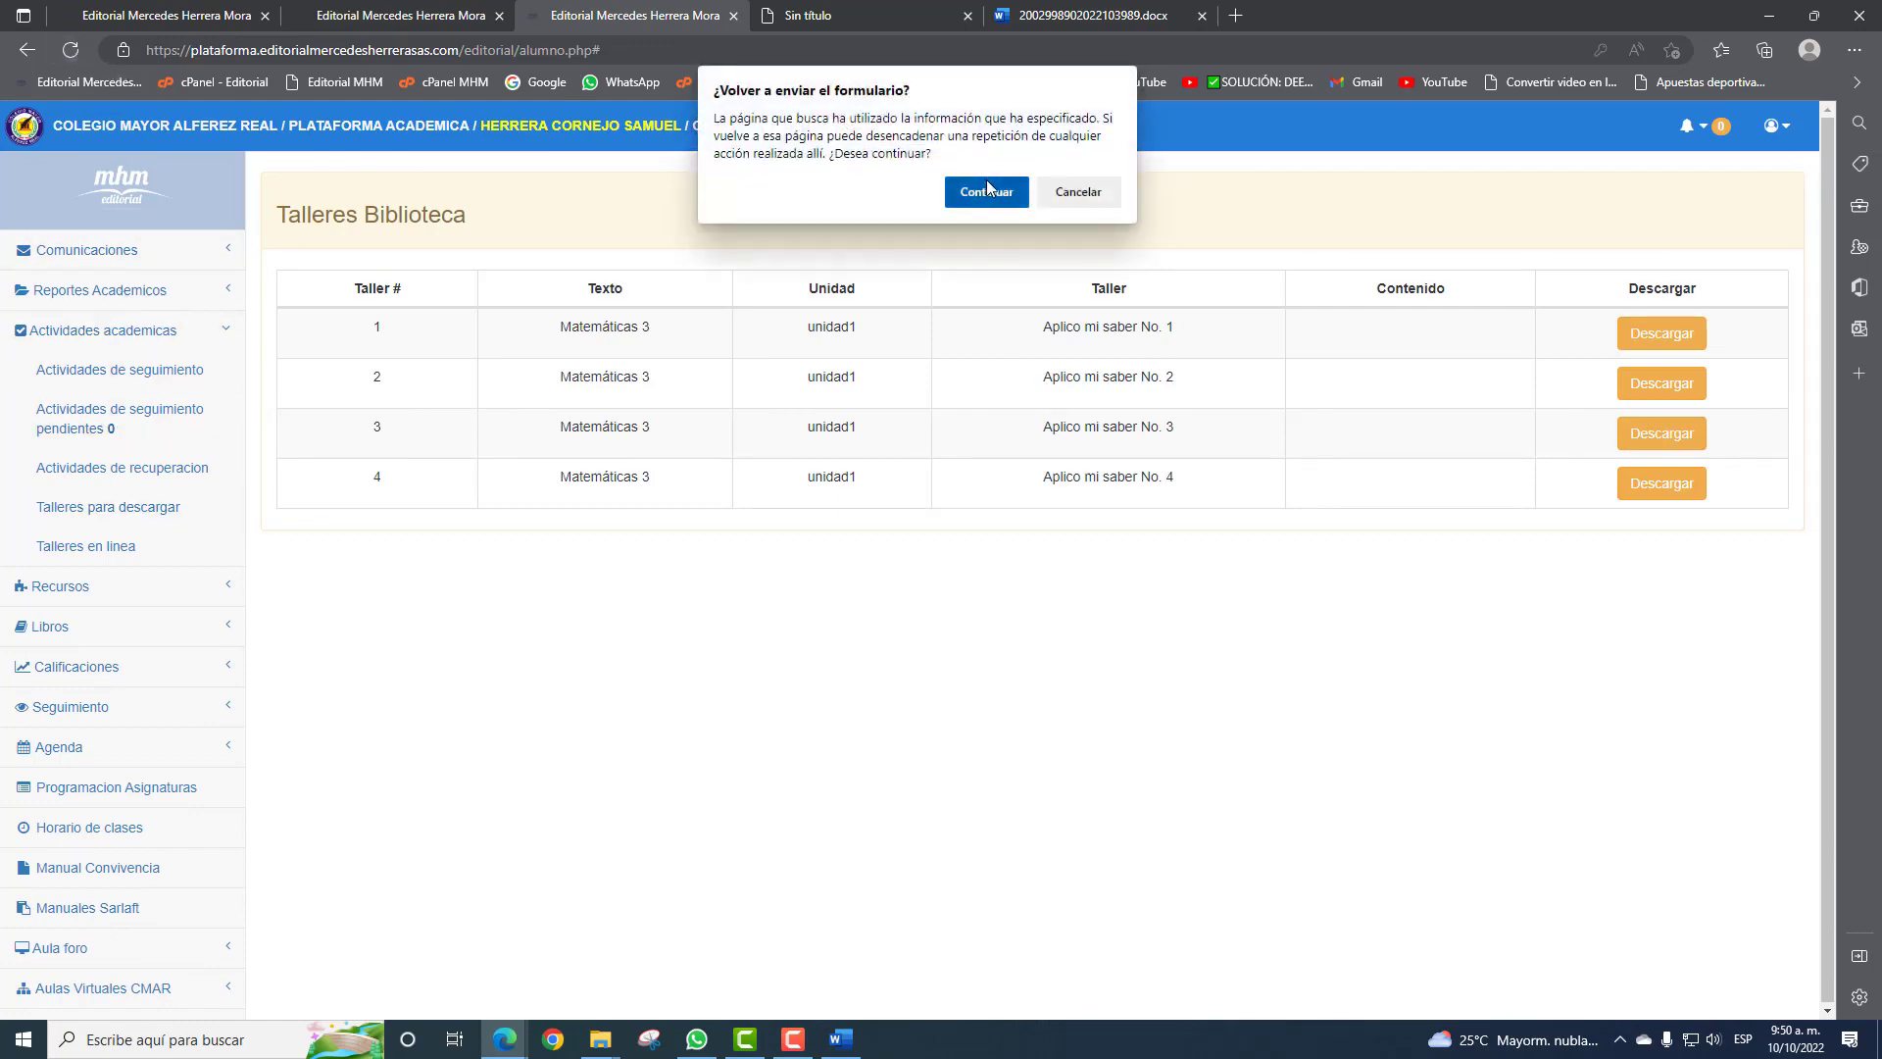
{"action": "left_click", "coordinate": [985, 191]}
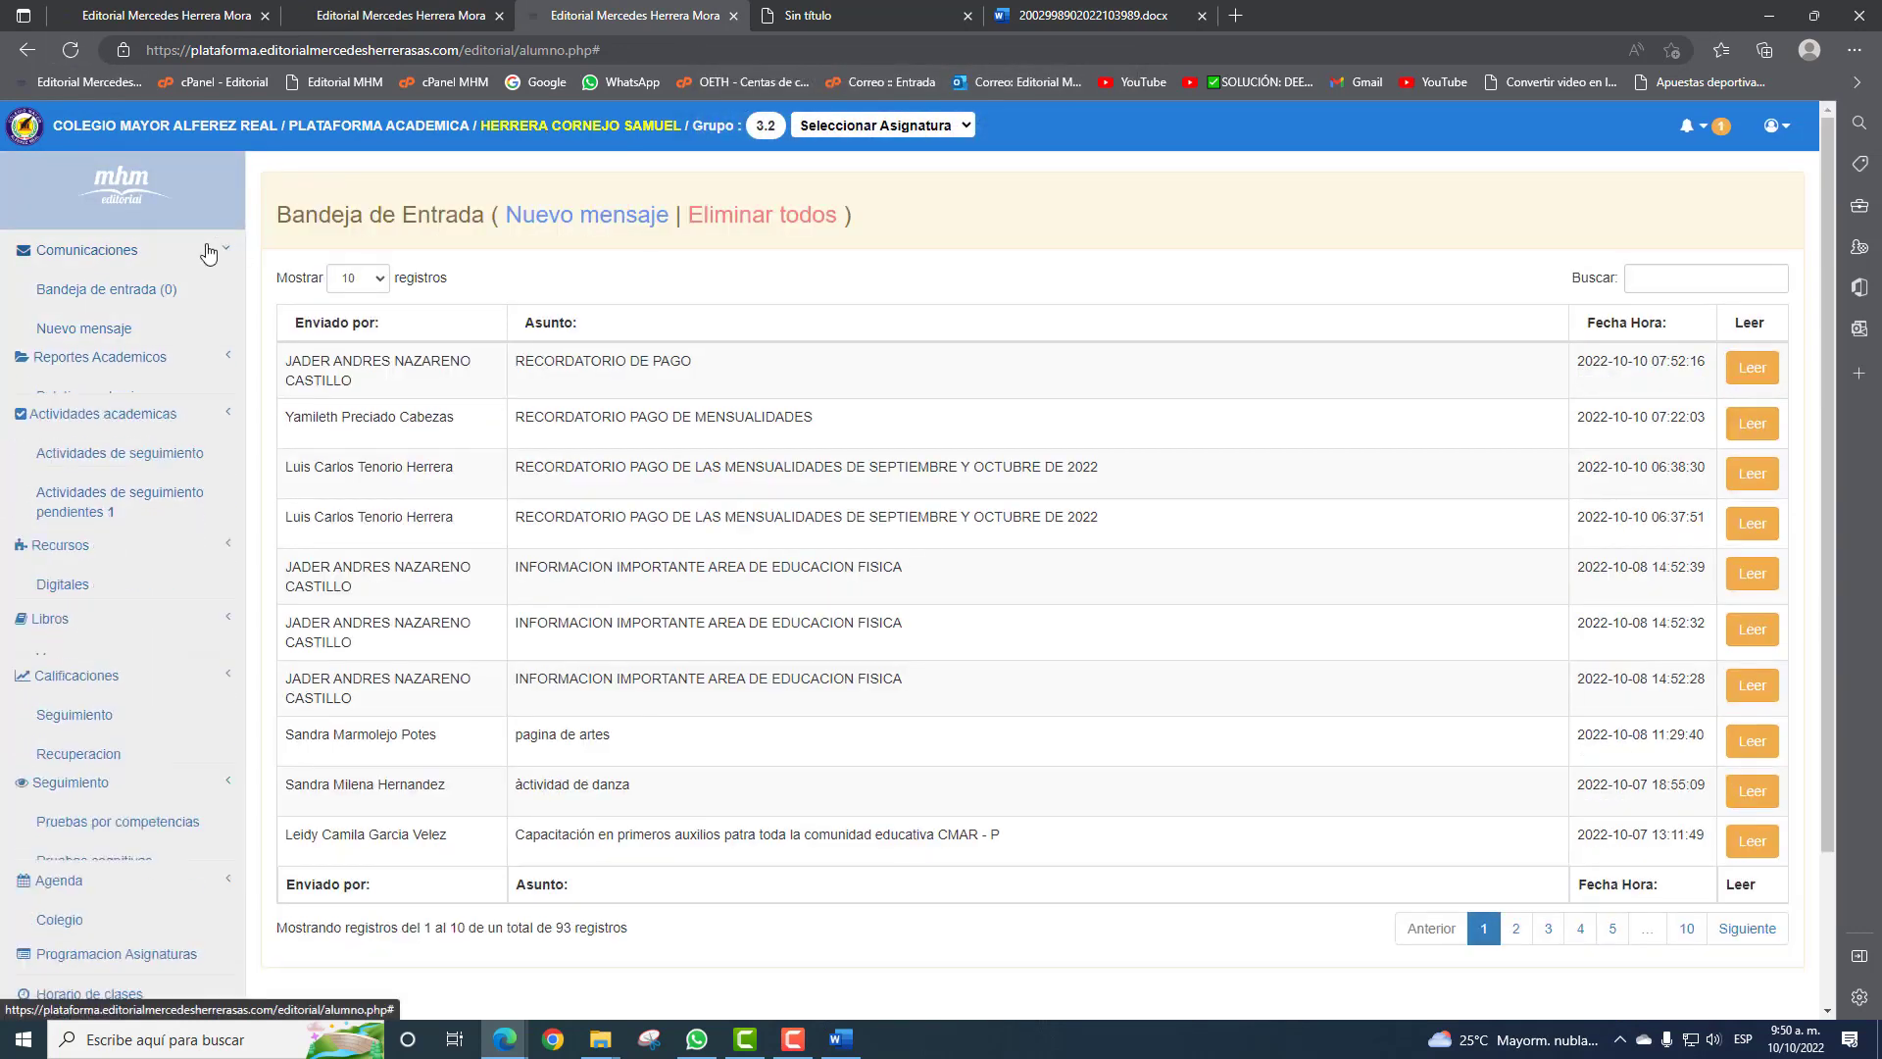
{"action": "left_click", "coordinate": [859, 131]}
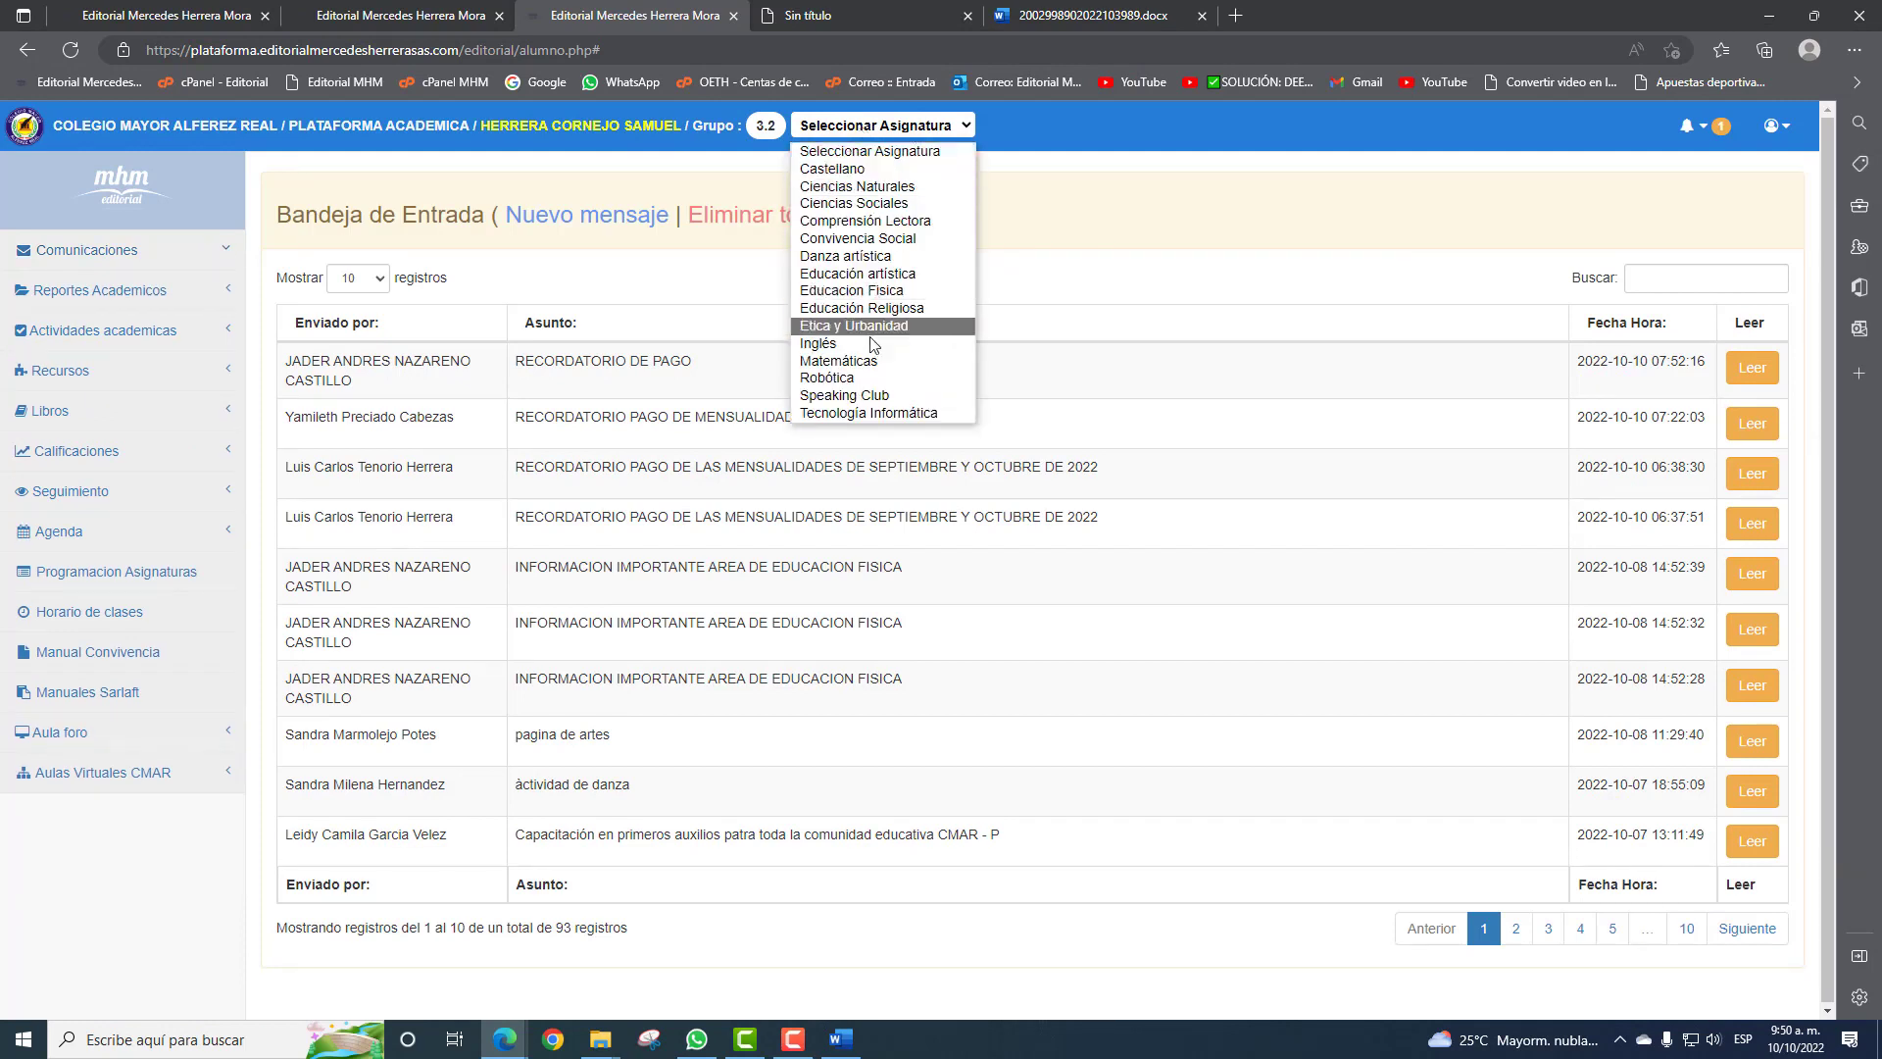
{"action": "left_click", "coordinate": [866, 363]}
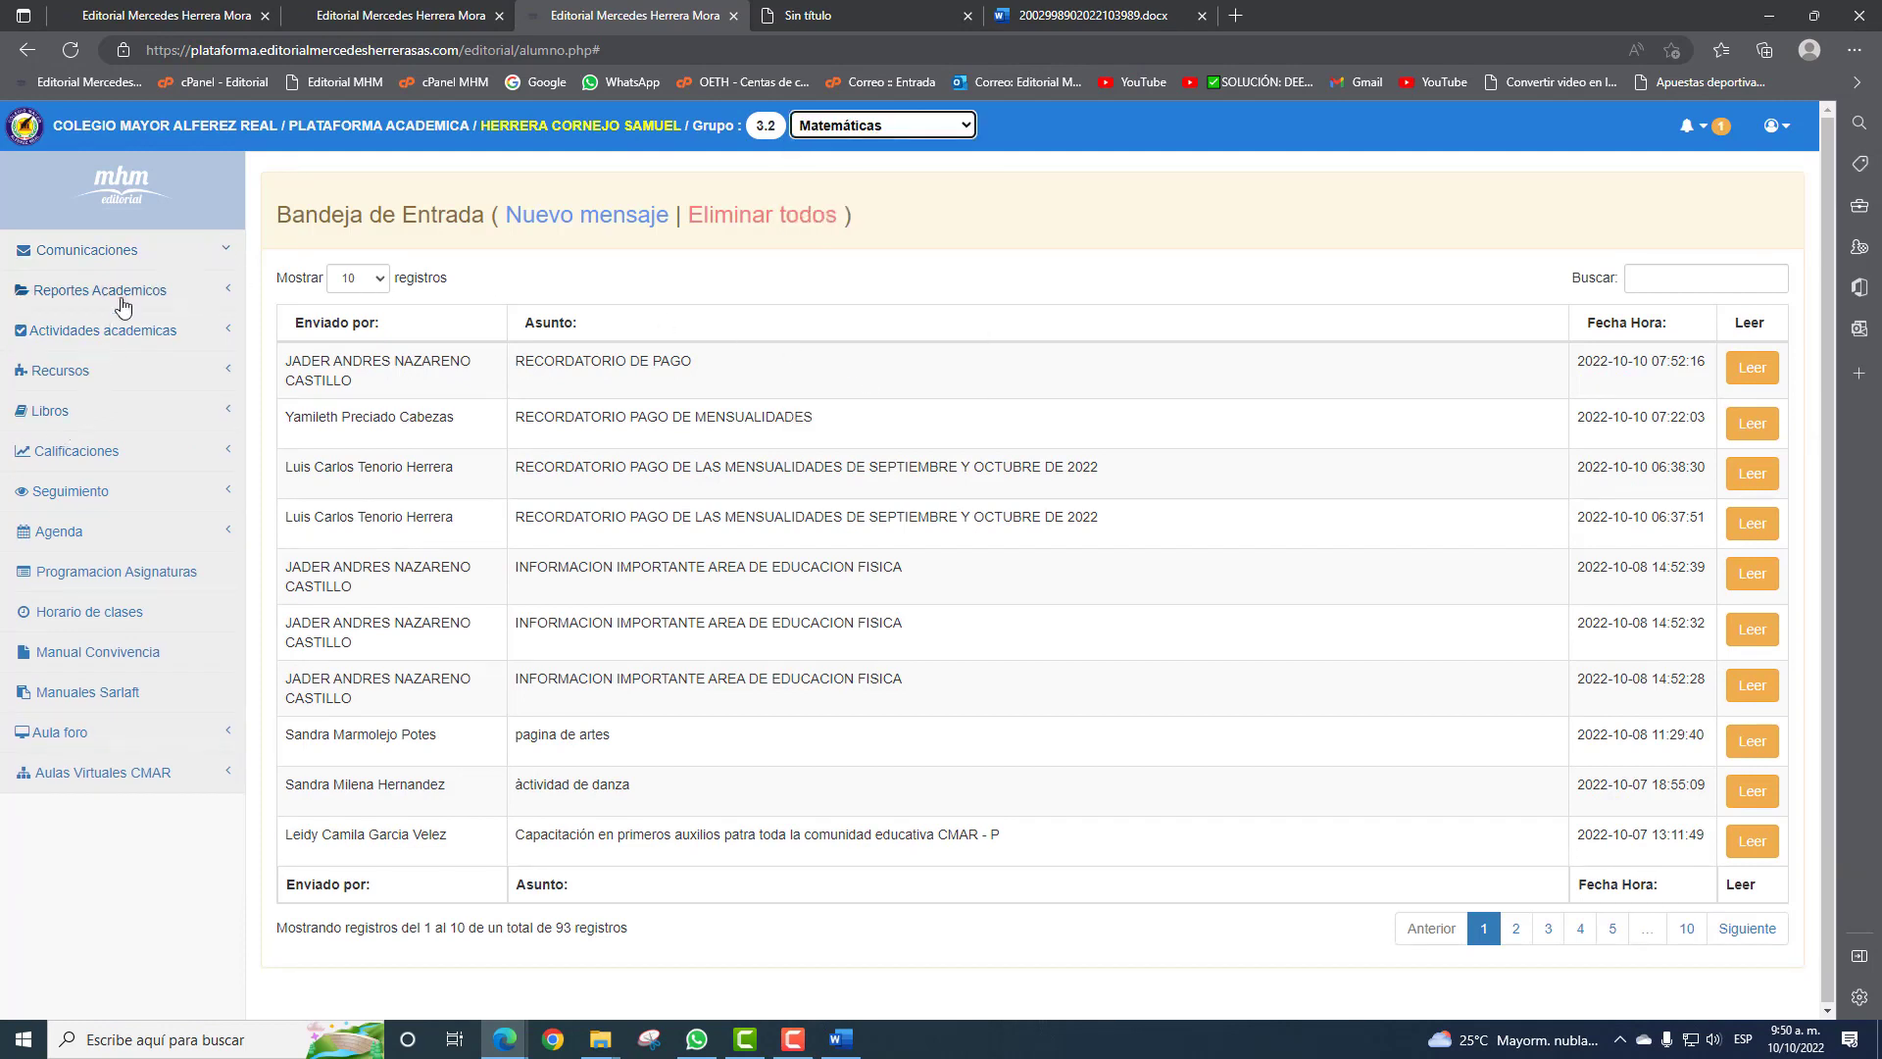
View the details of the pending follow-up activity prueba platforma and try to go back to the list.
{"action": "left_click", "coordinate": [116, 337]}
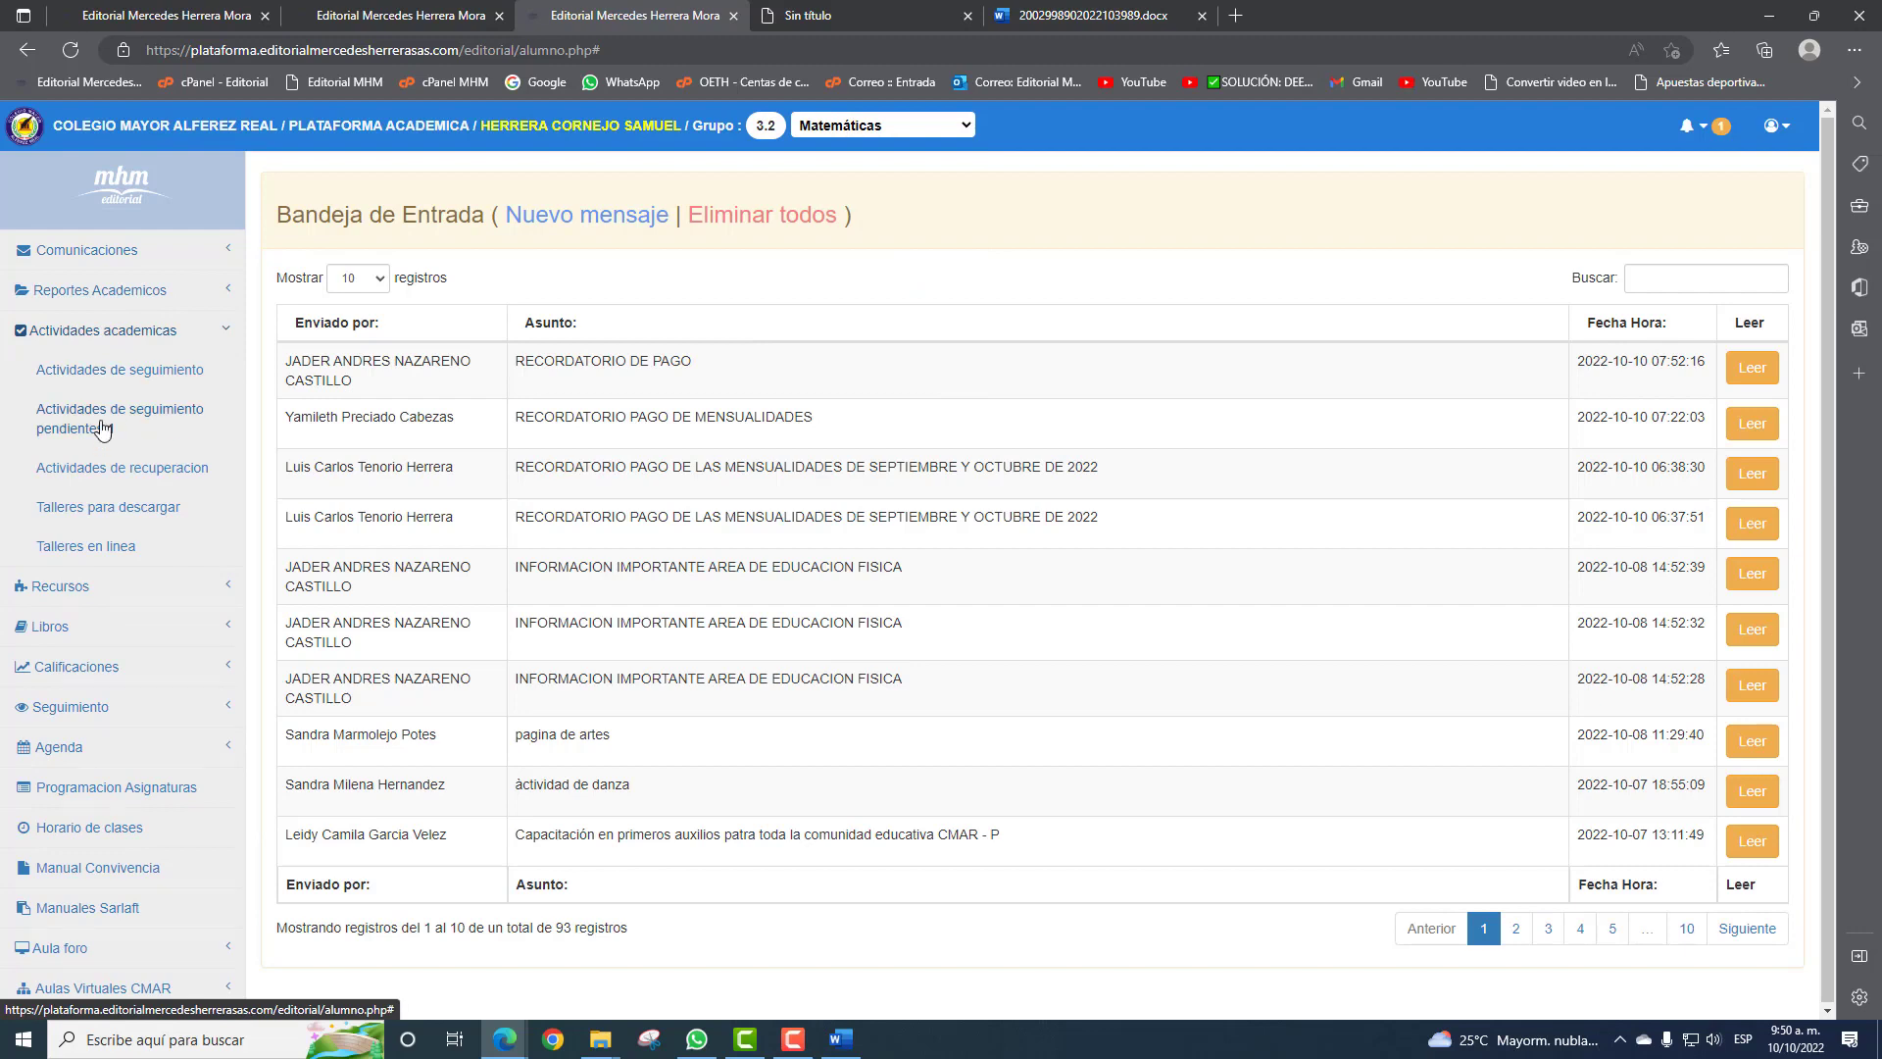
{"action": "left_click", "coordinate": [117, 426]}
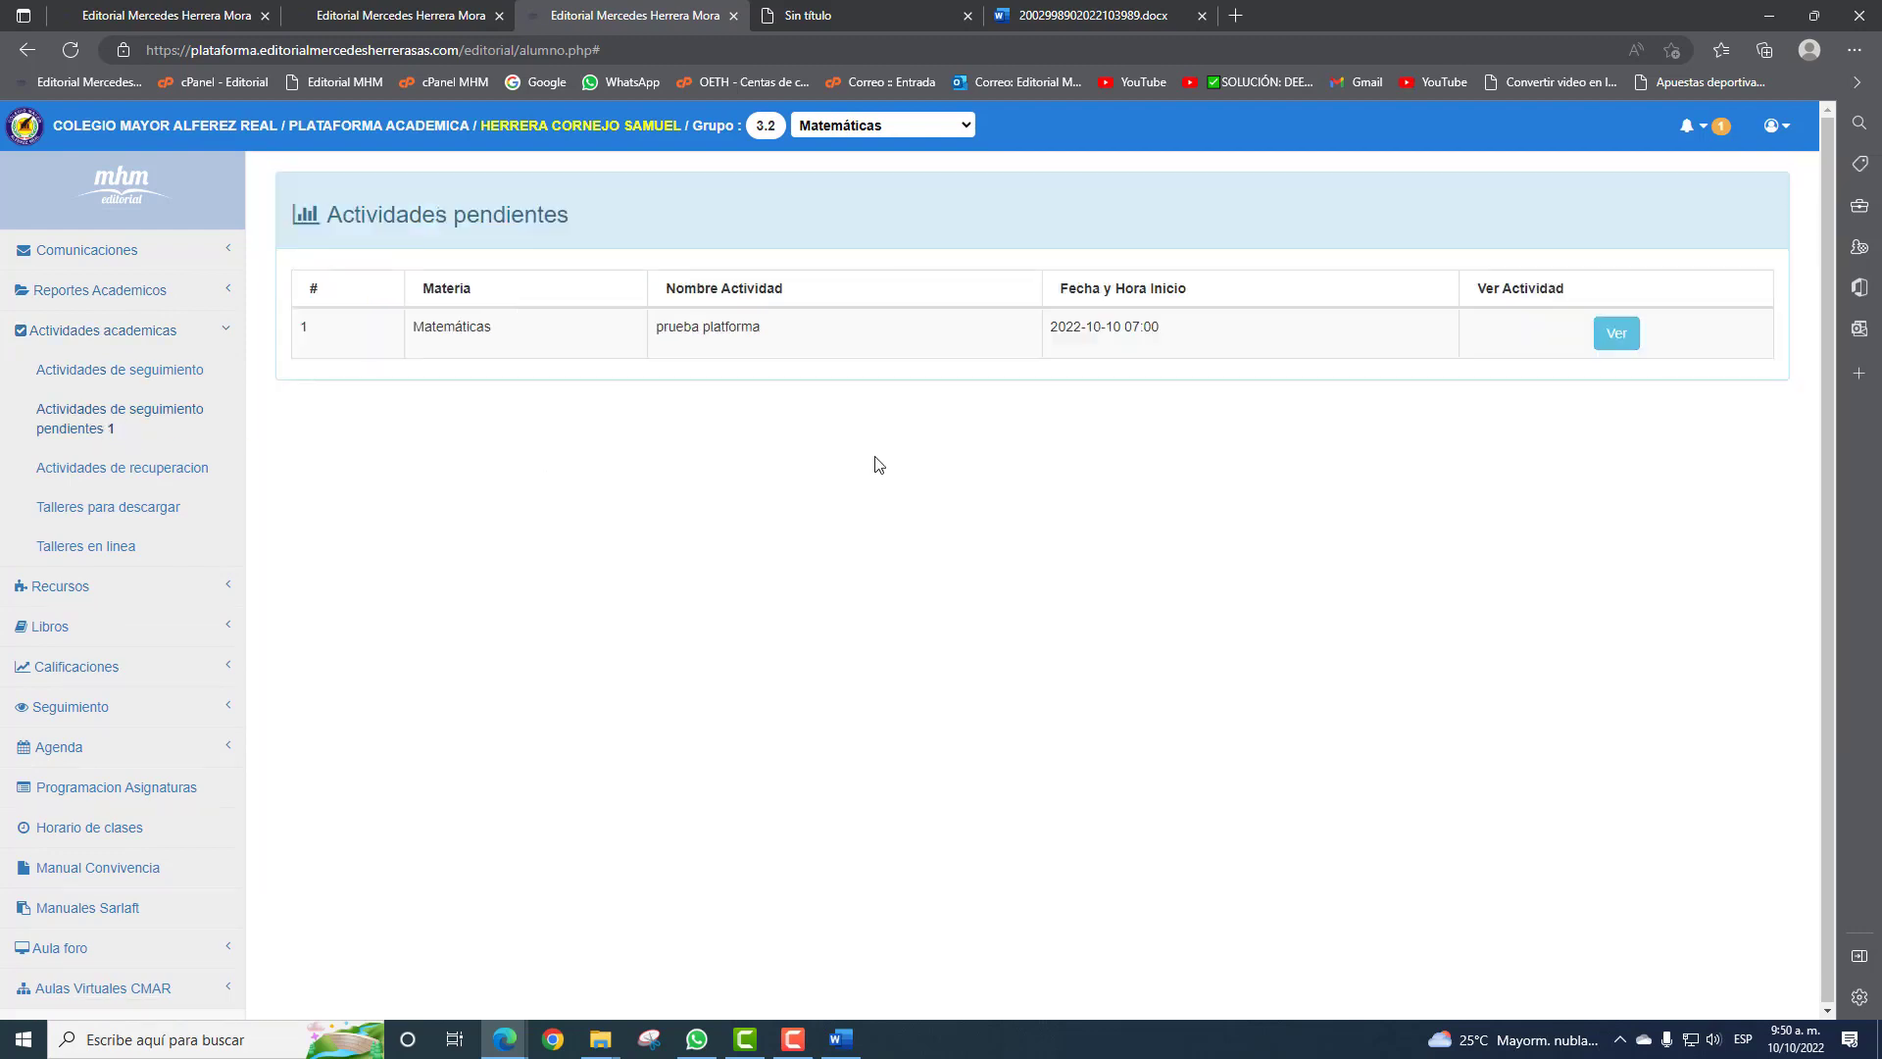
{"action": "left_click", "coordinate": [1619, 335]}
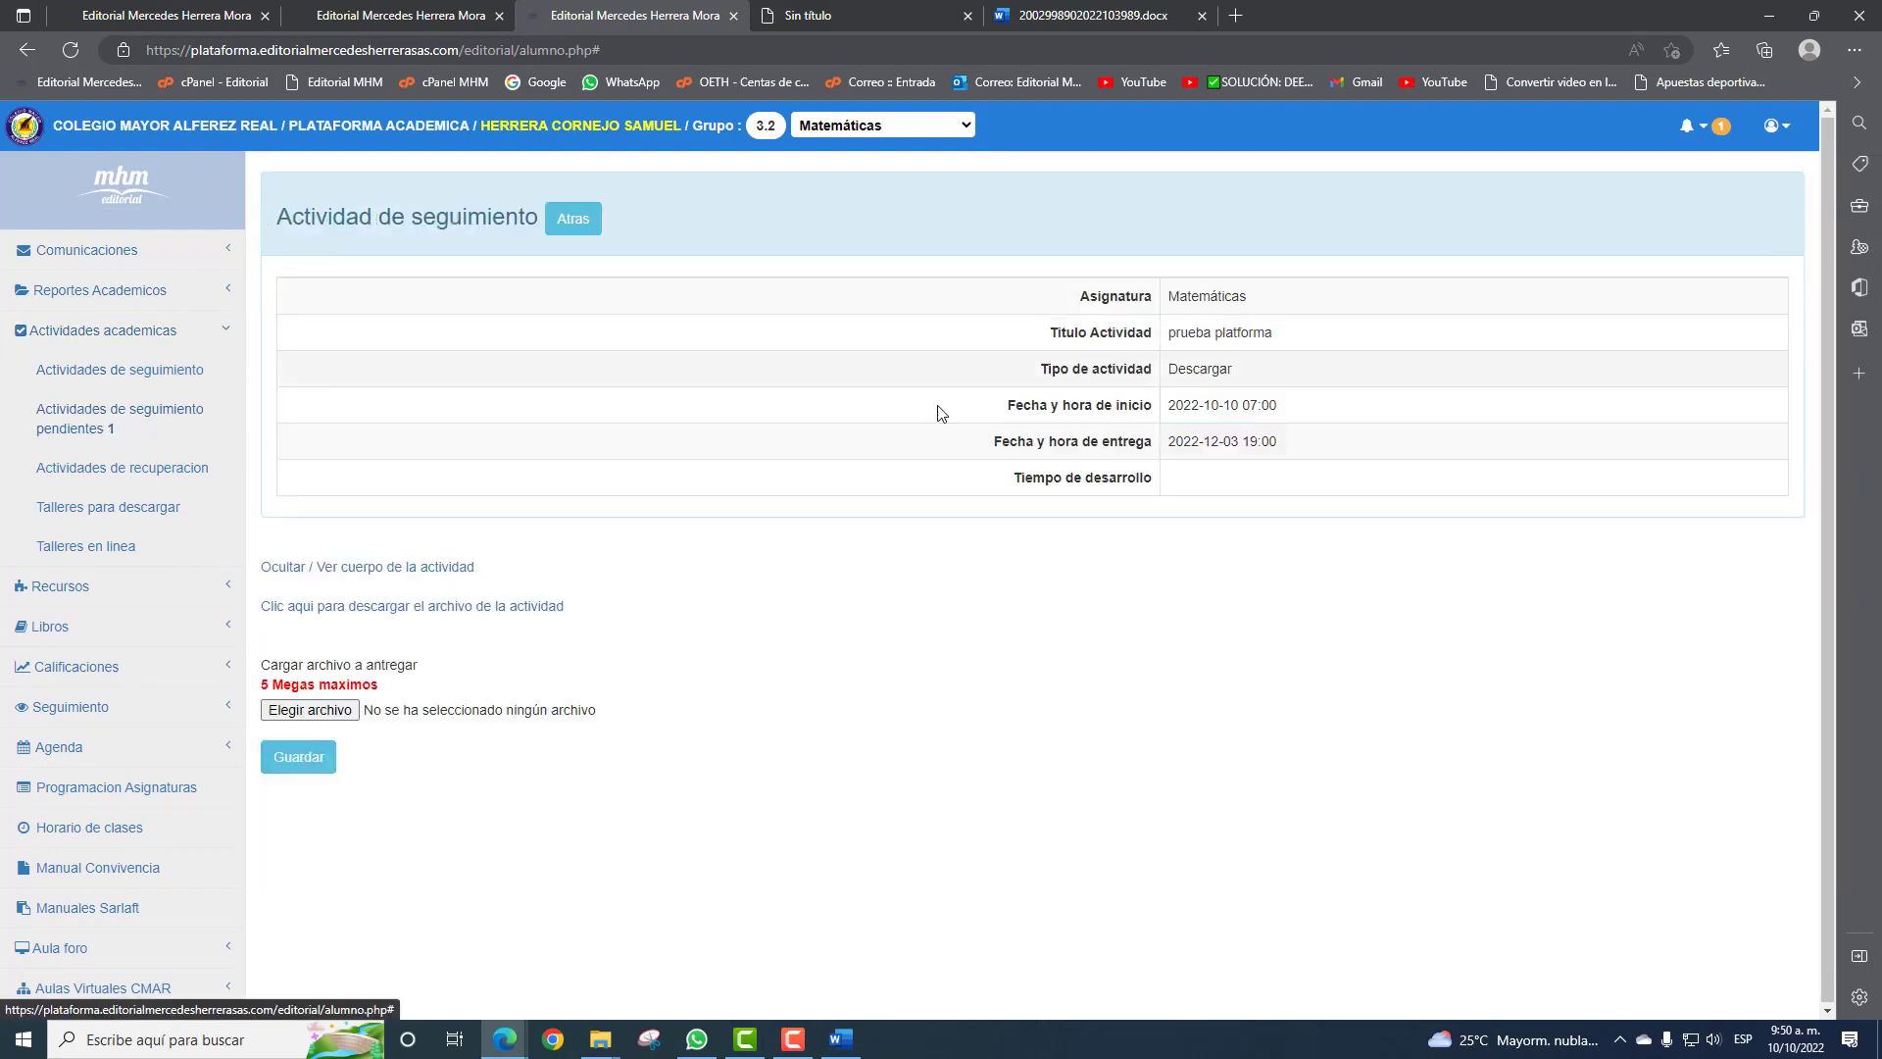
{"action": "left_click", "coordinate": [576, 233]}
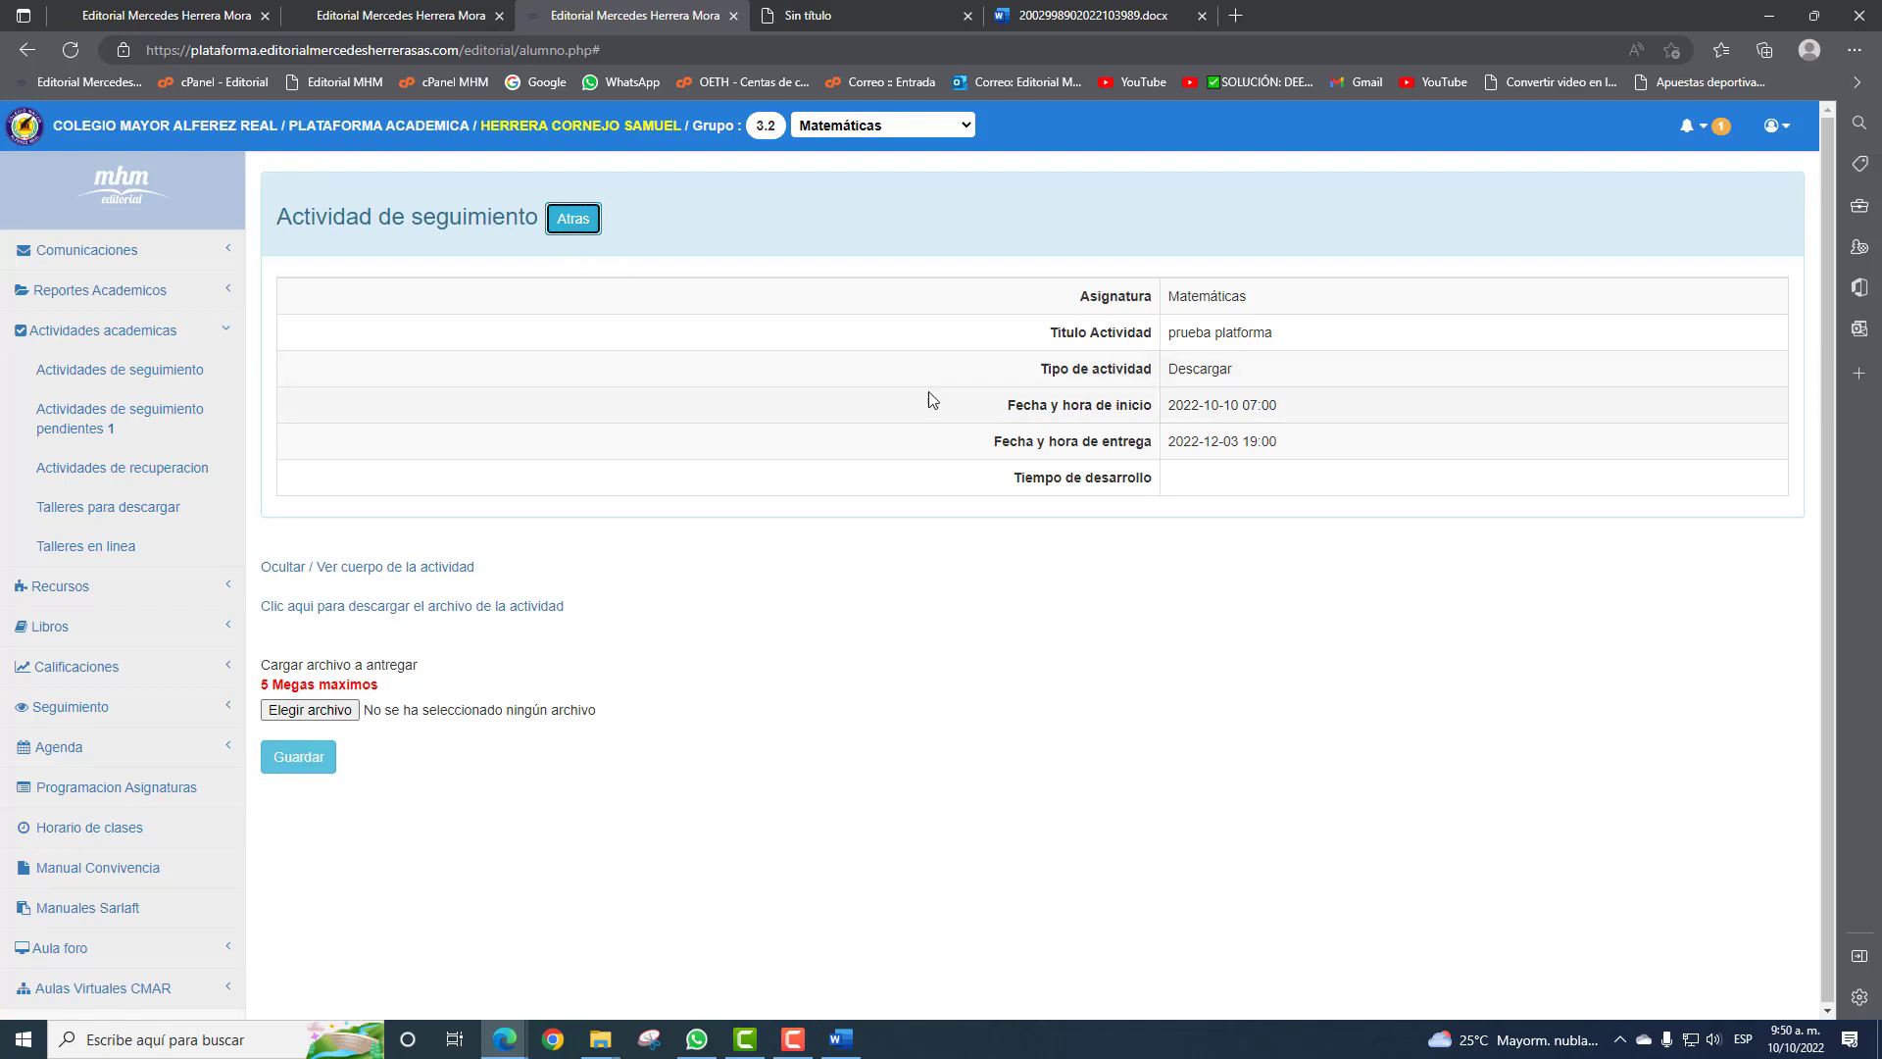
{"action": "left_click", "coordinate": [111, 381]}
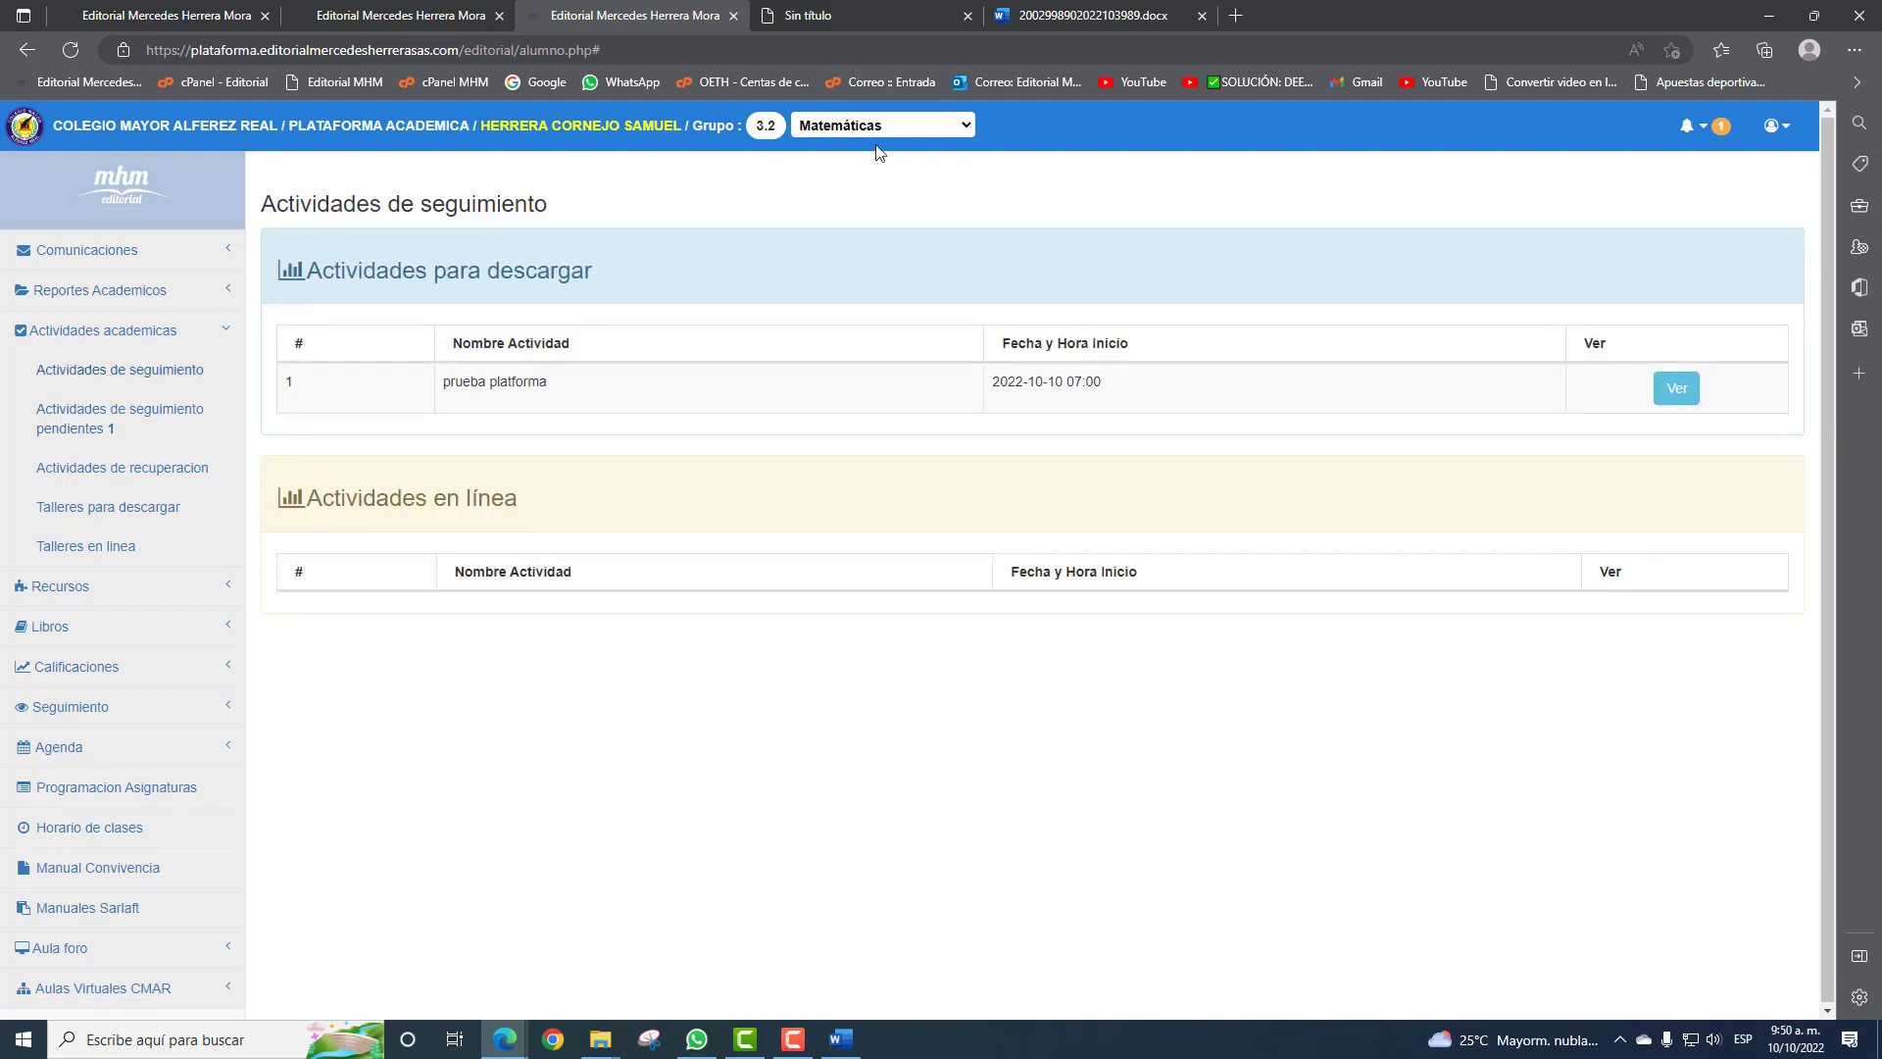
{"action": "left_click", "coordinate": [1668, 397]}
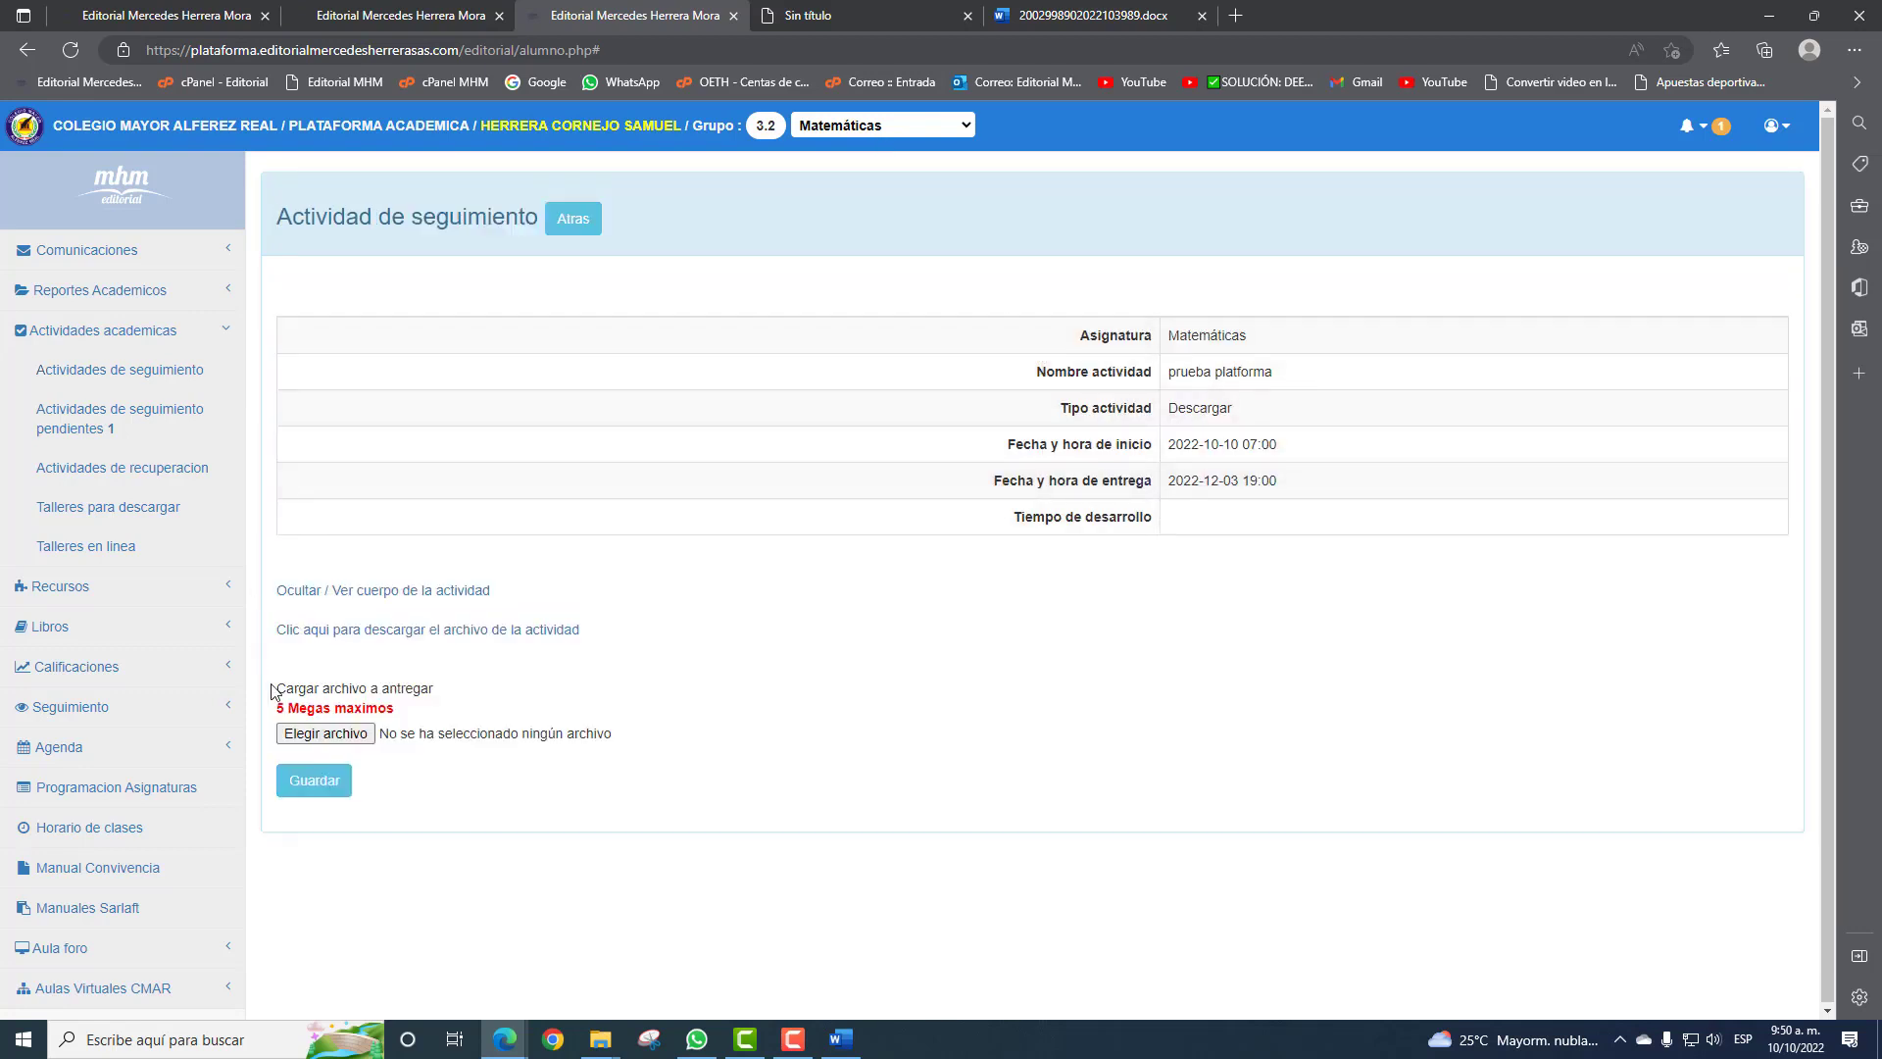
{"action": "left_click", "coordinate": [352, 737]}
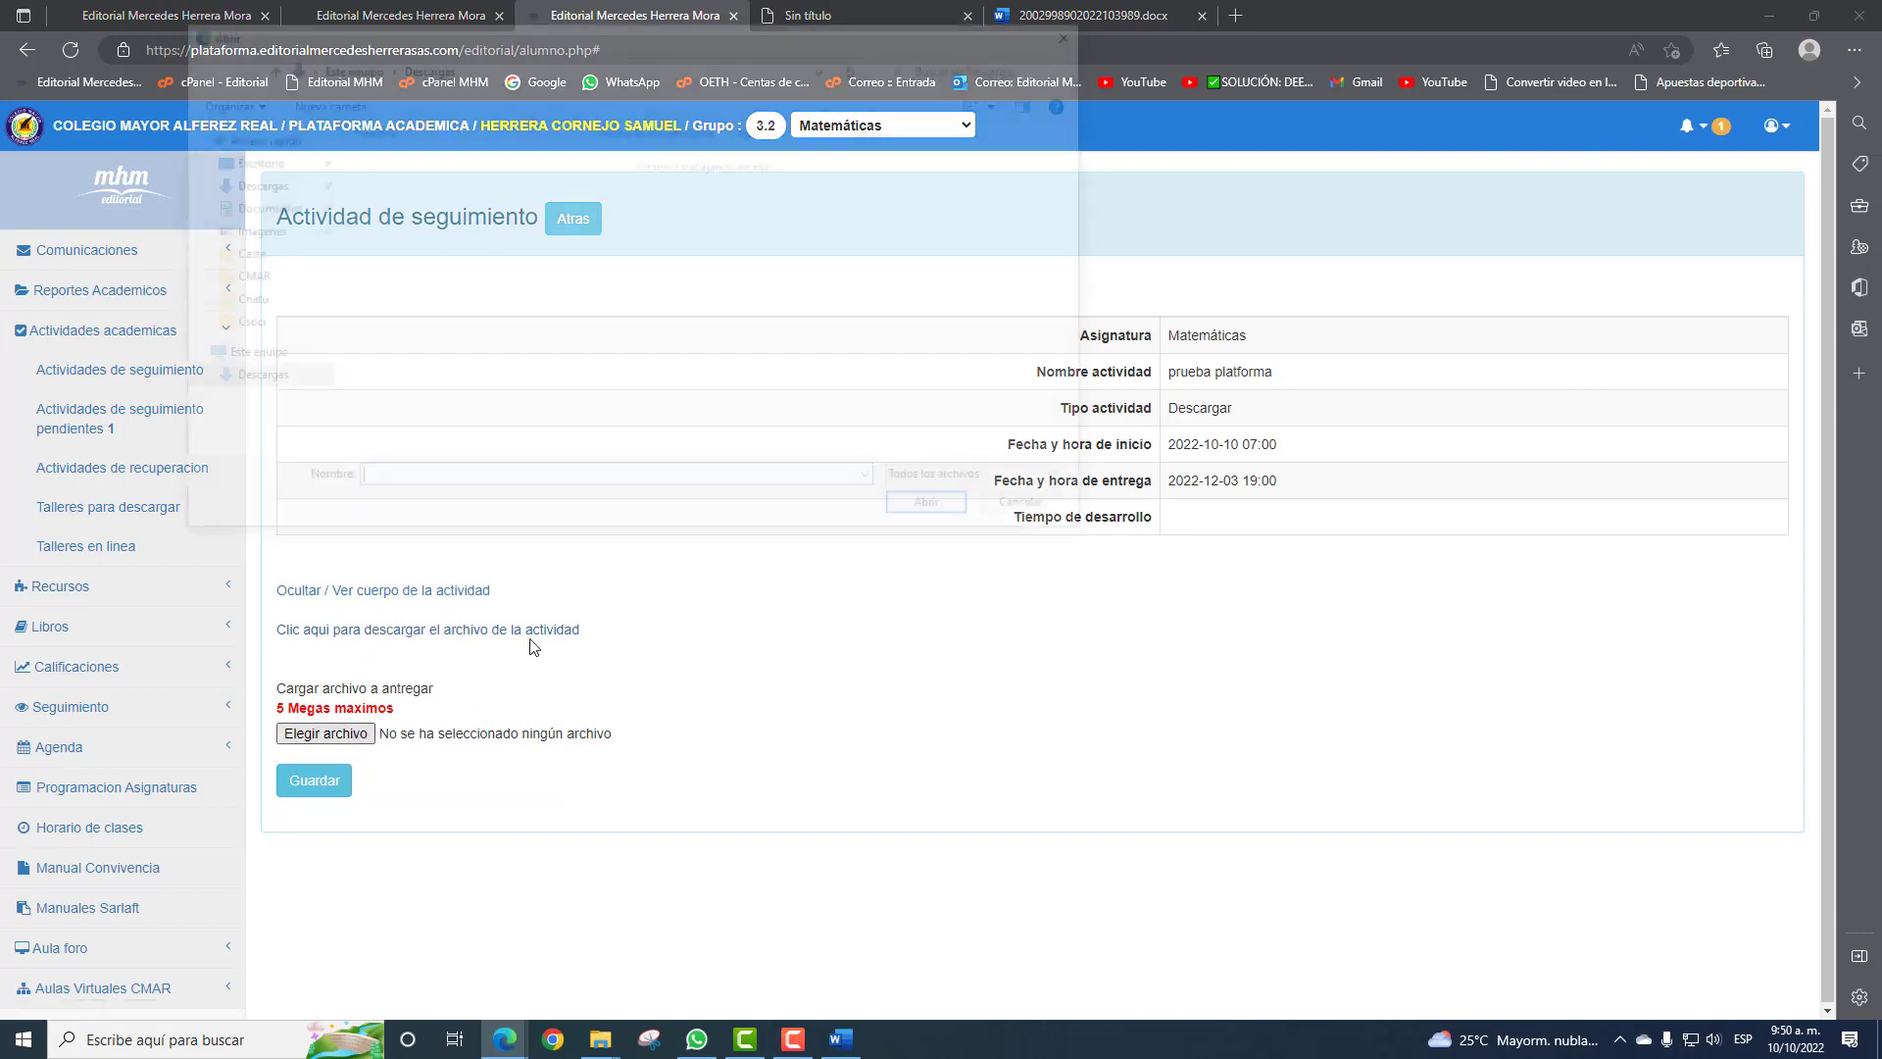
{"action": "left_click", "coordinate": [469, 188]}
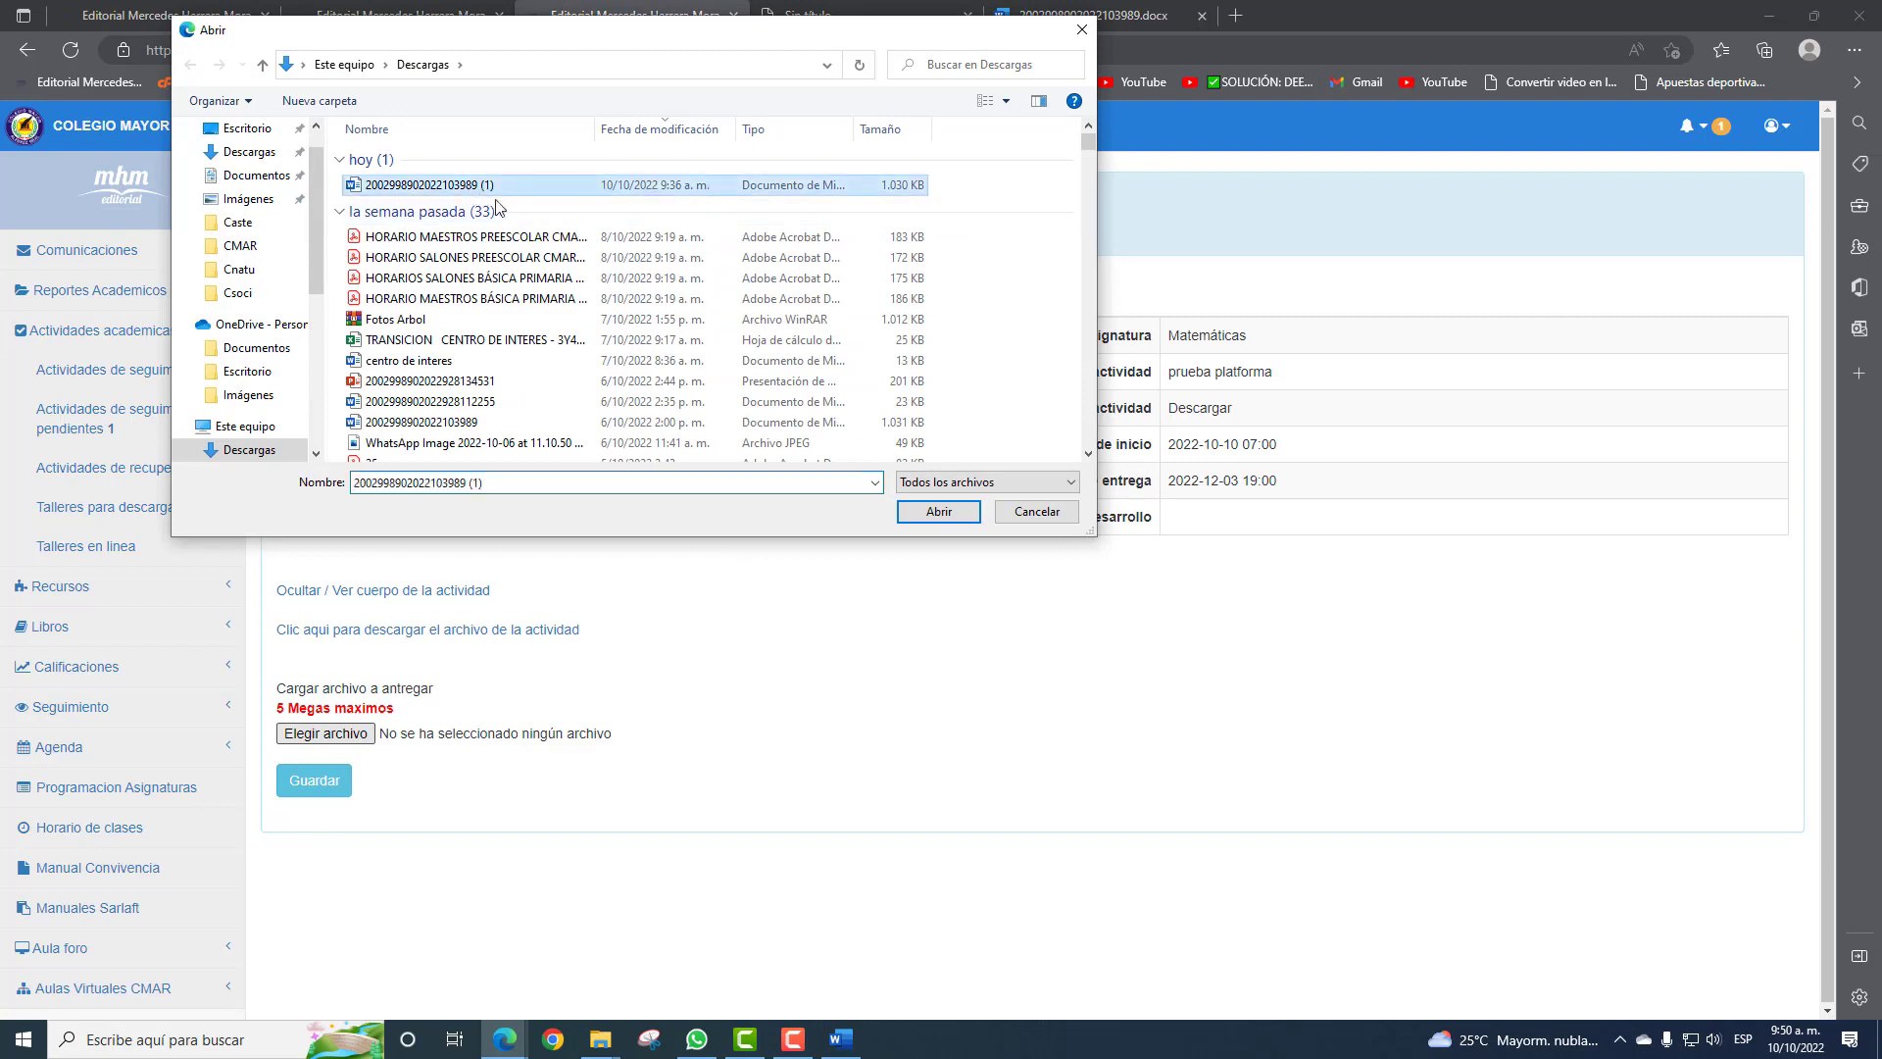
{"action": "left_click", "coordinate": [938, 512]}
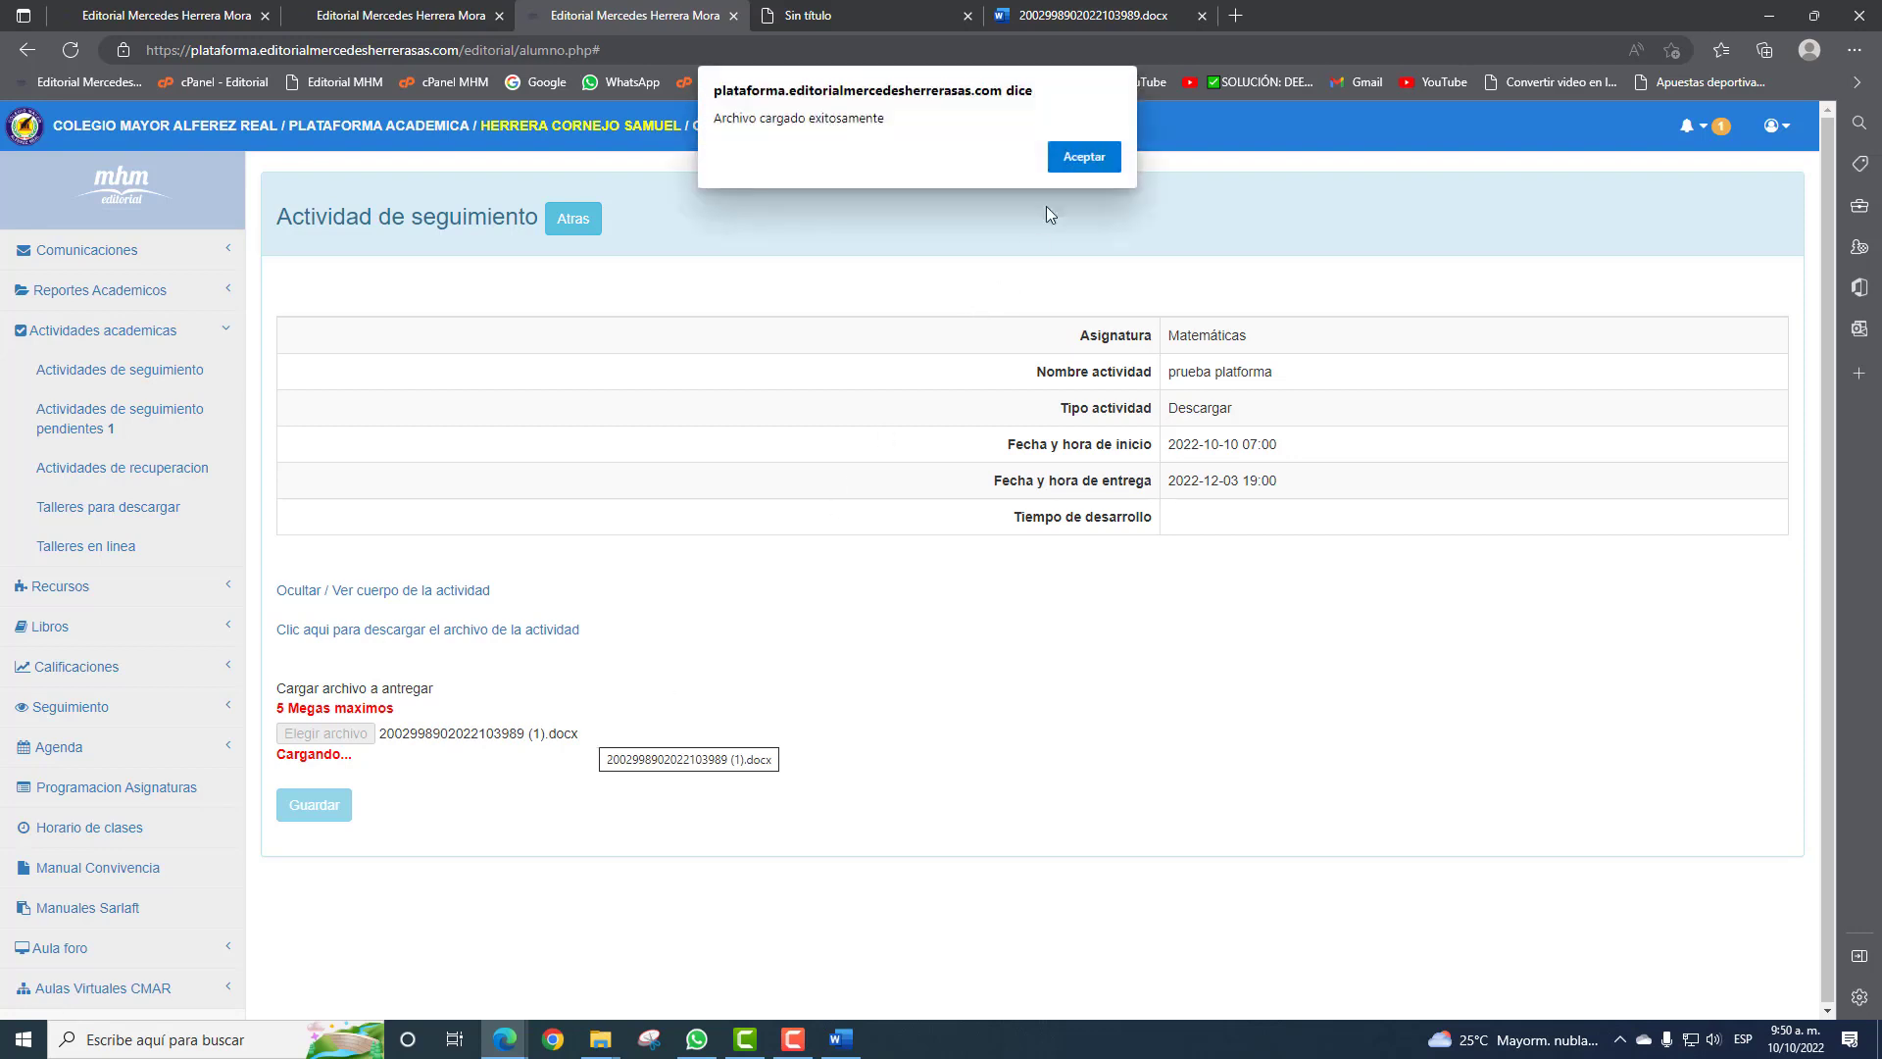
{"action": "left_click", "coordinate": [1084, 157]}
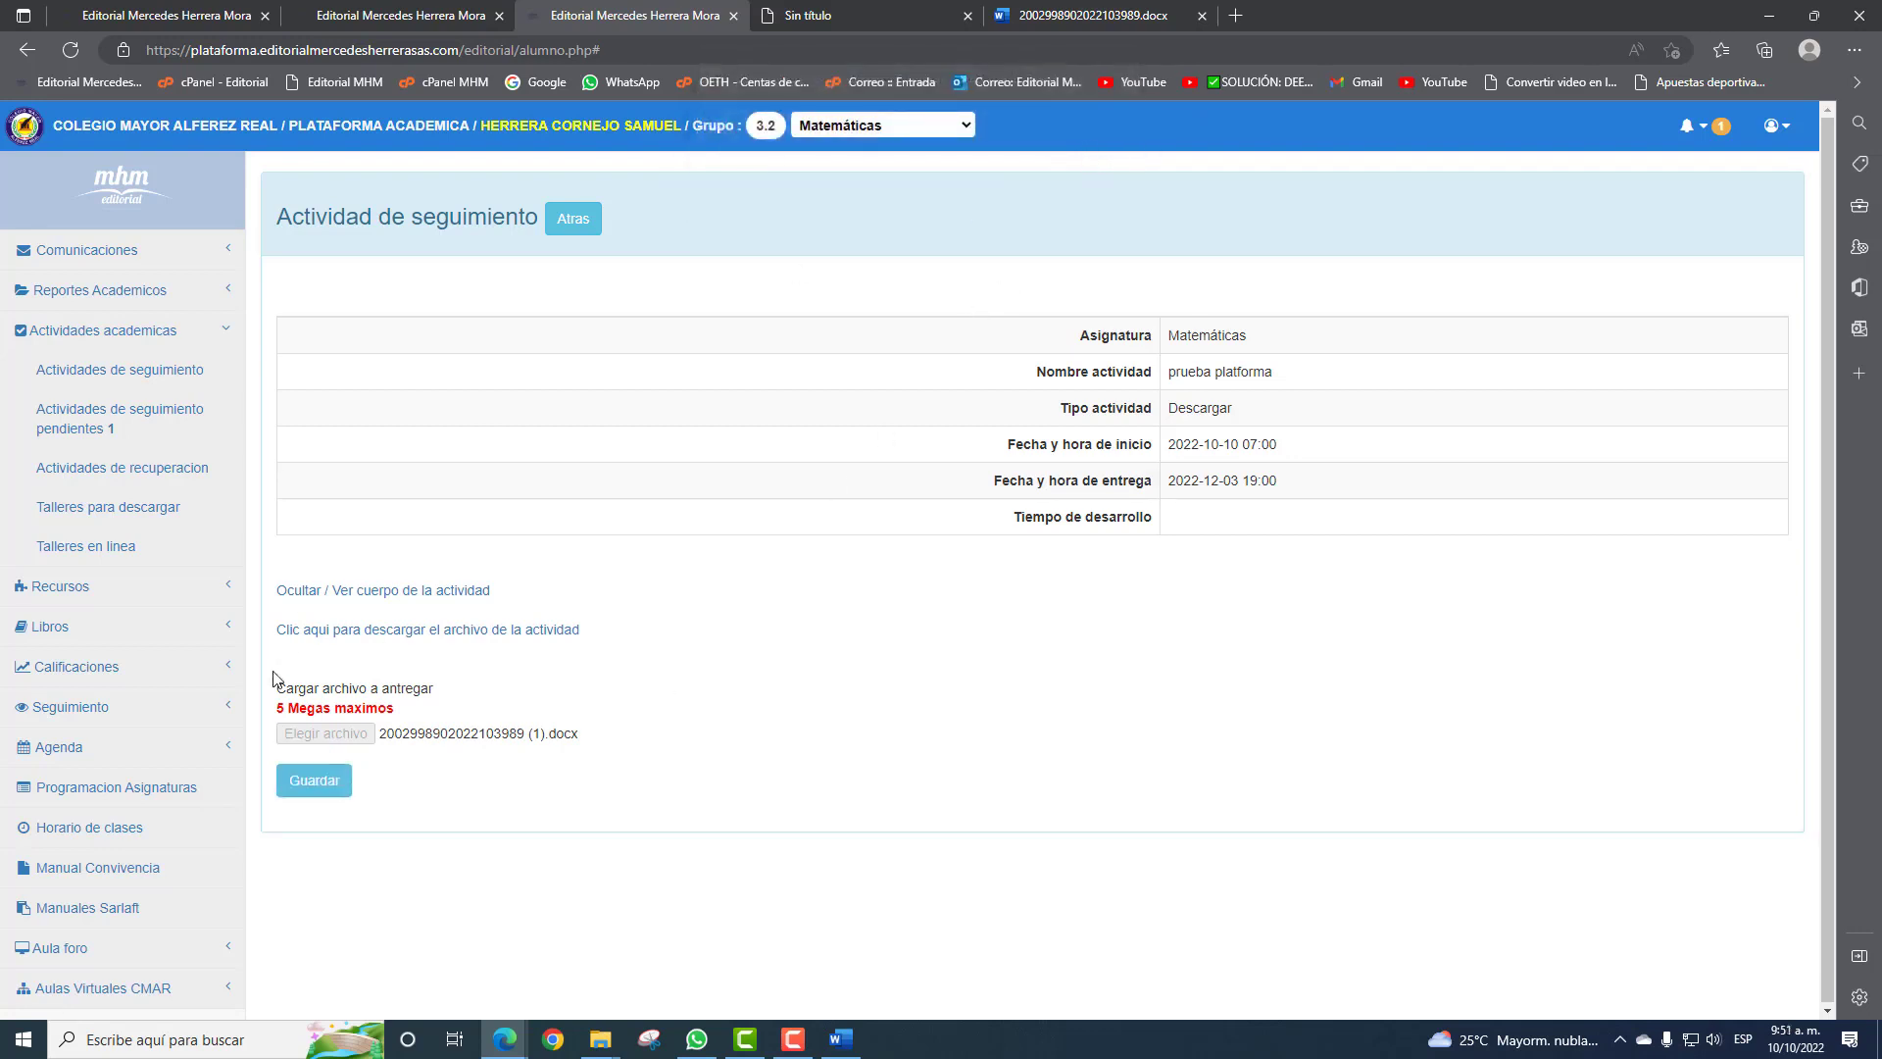
Save and confirm the delivery of prueba platforma, and try to reopen the delivered activity.
{"action": "left_click", "coordinate": [312, 784]}
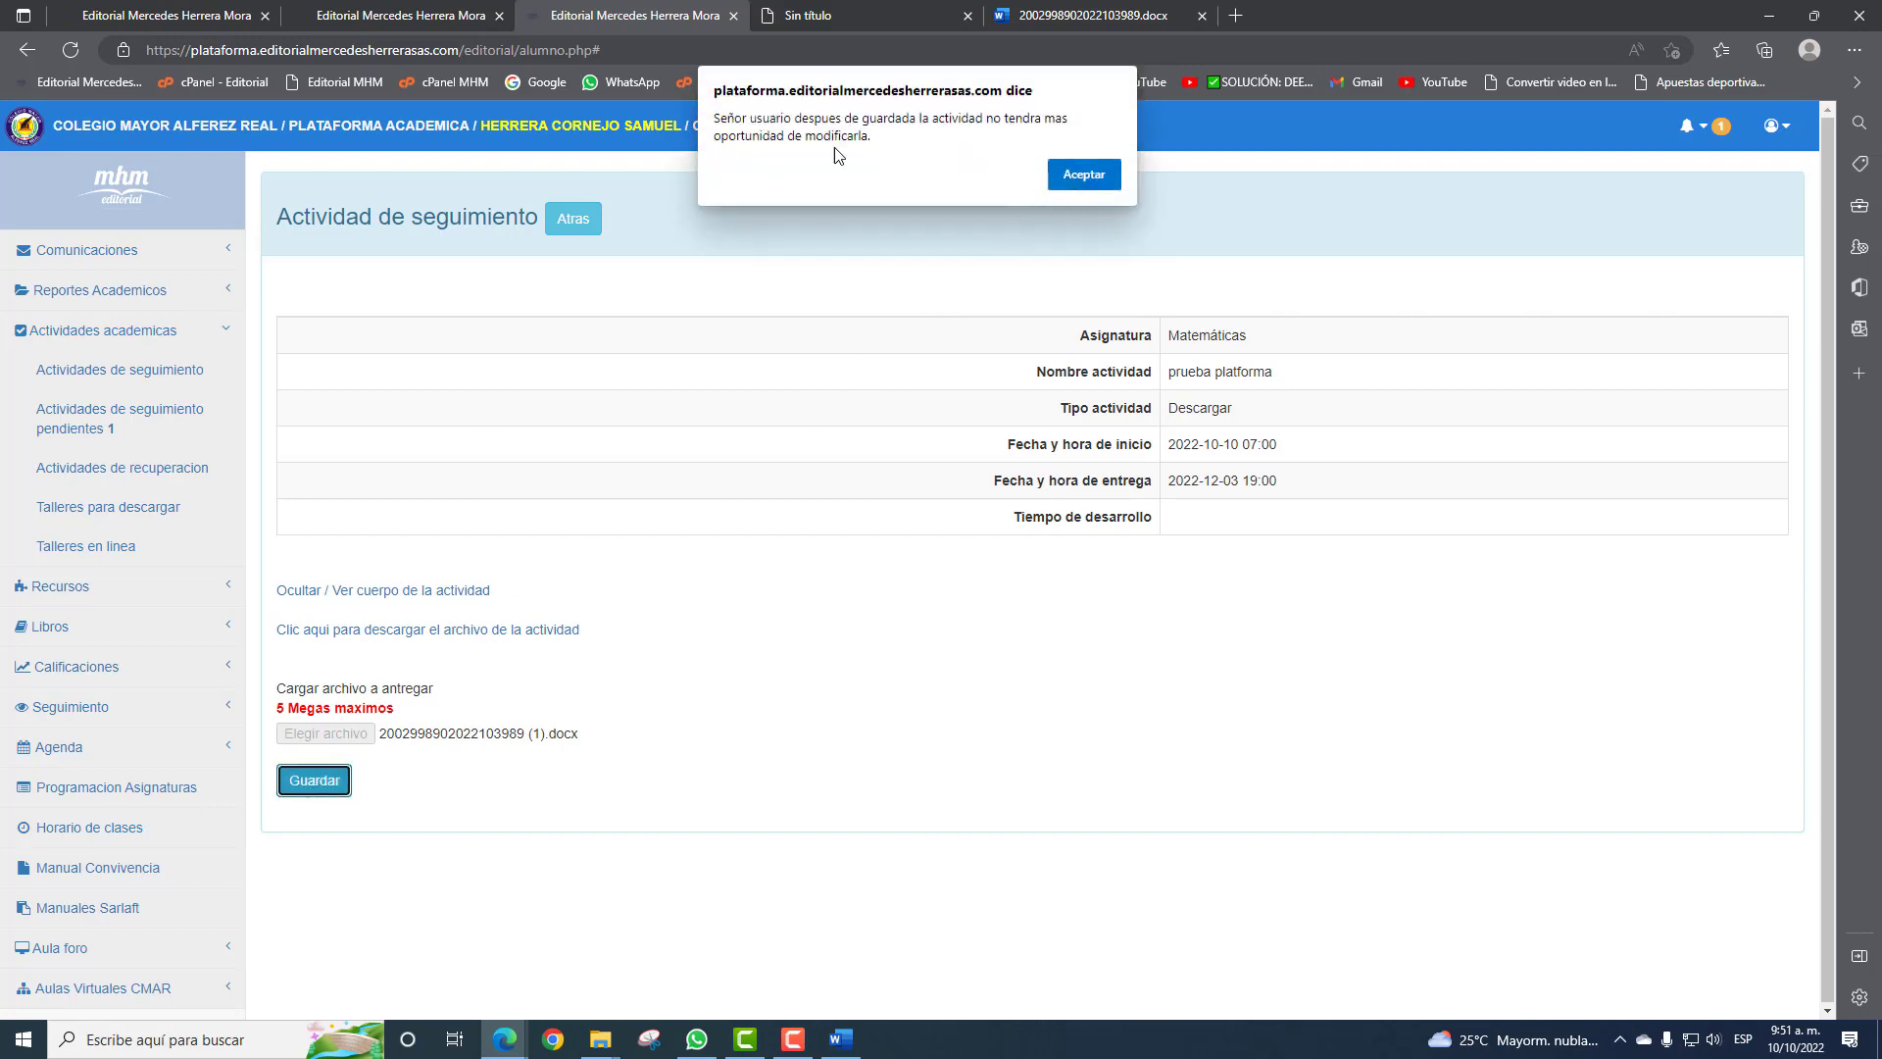
{"action": "left_click", "coordinate": [1085, 180]}
{"action": "left_click", "coordinate": [990, 157]}
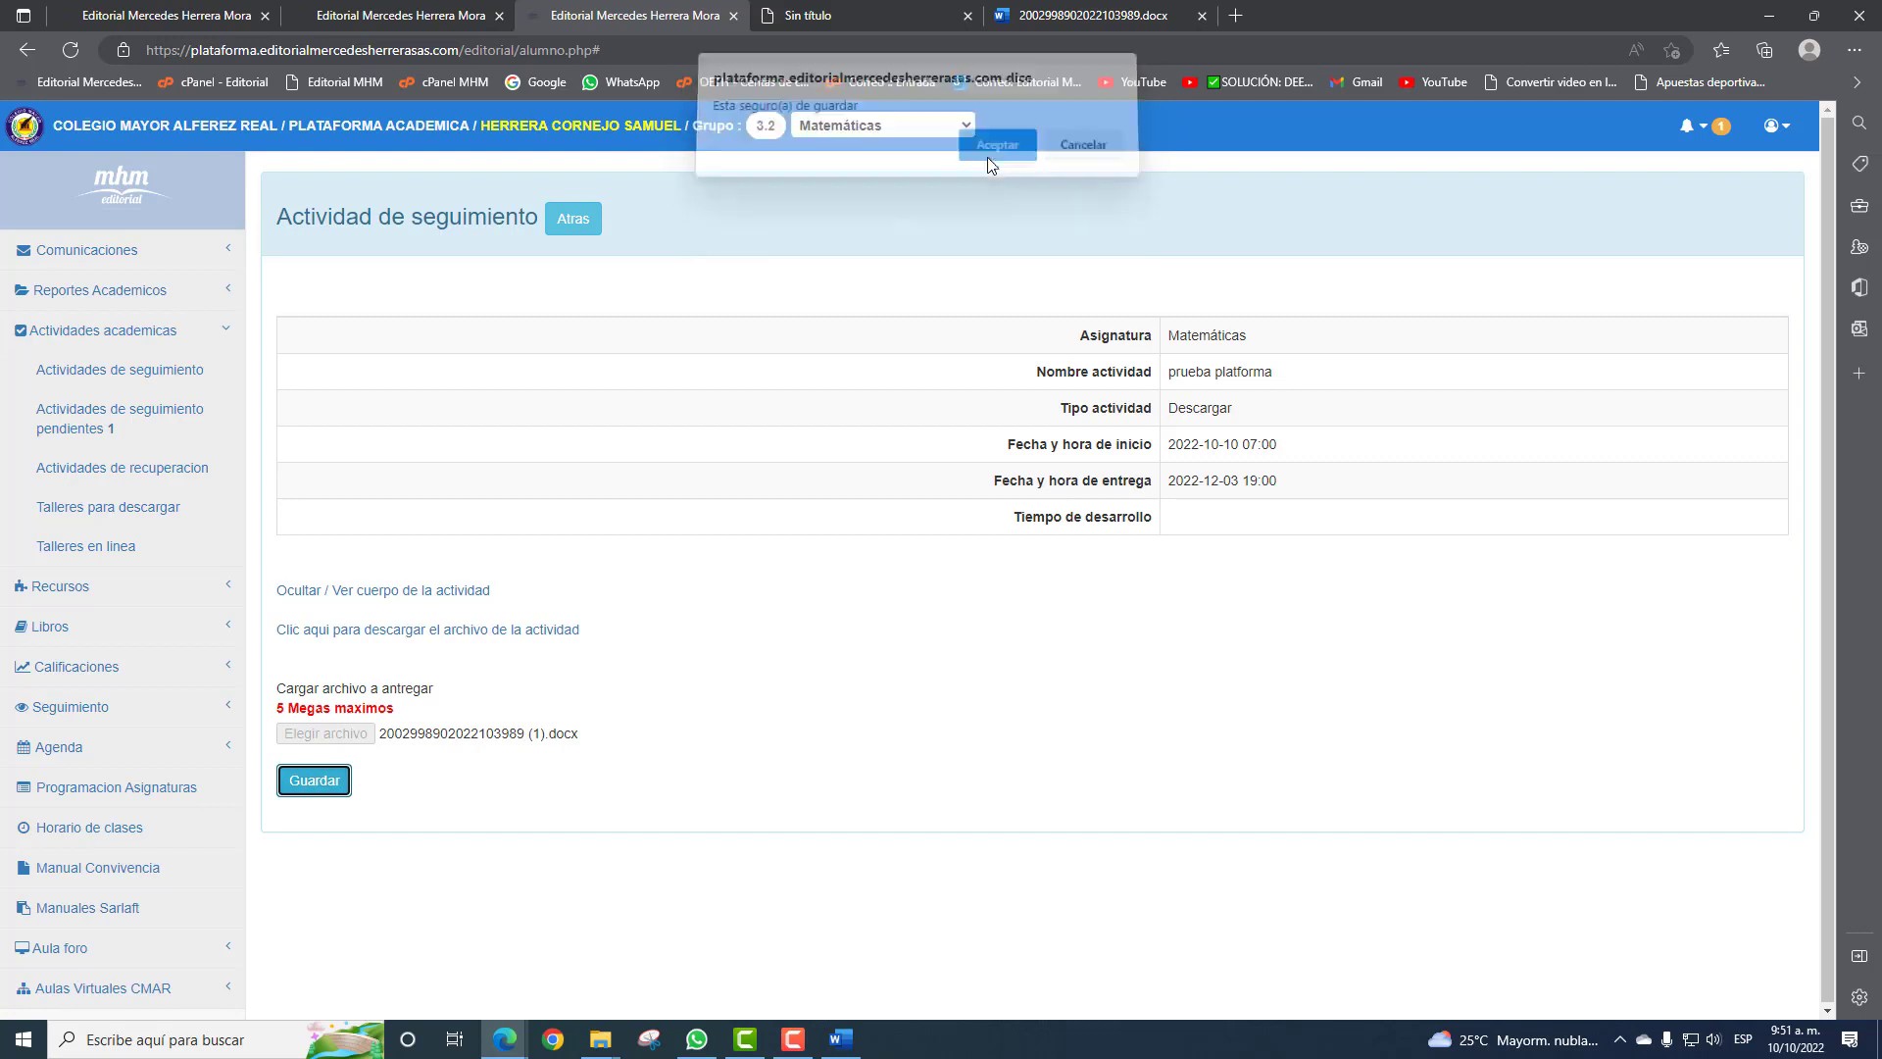
{"action": "left_click", "coordinate": [1072, 165]}
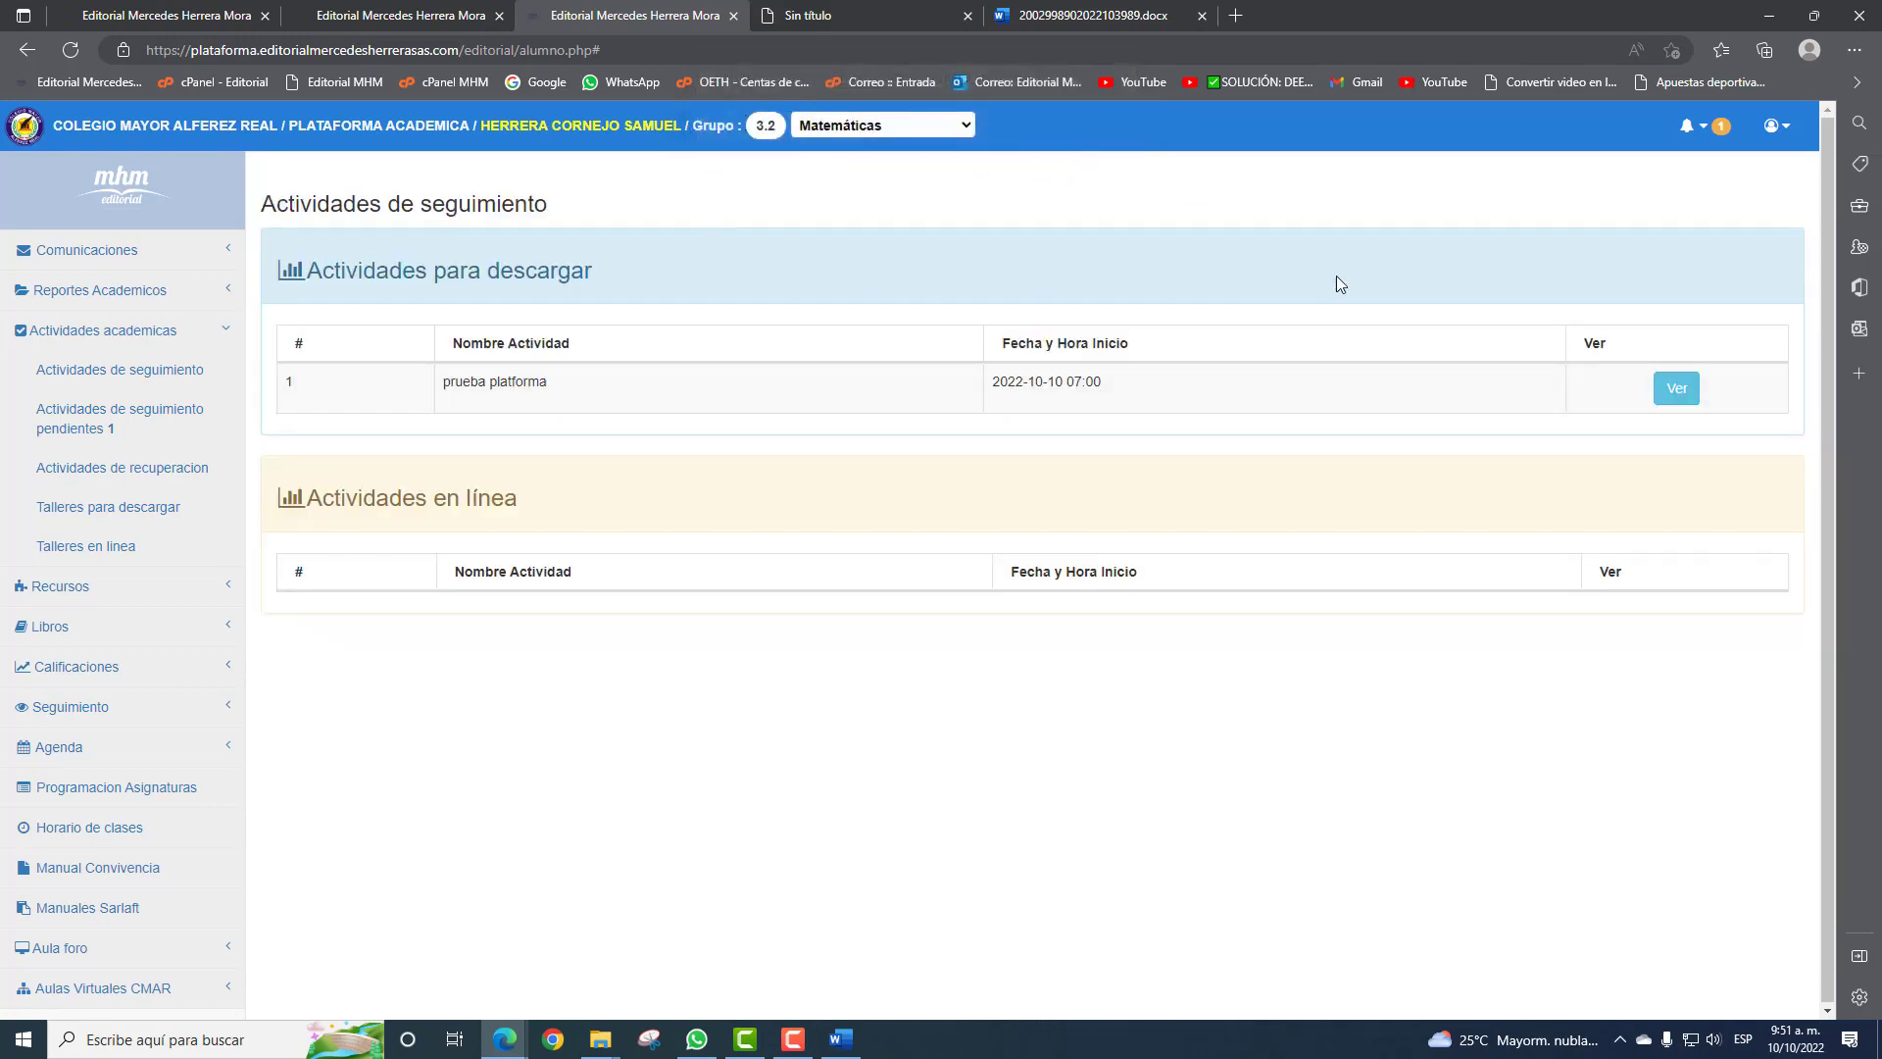
{"action": "left_click", "coordinate": [1677, 392]}
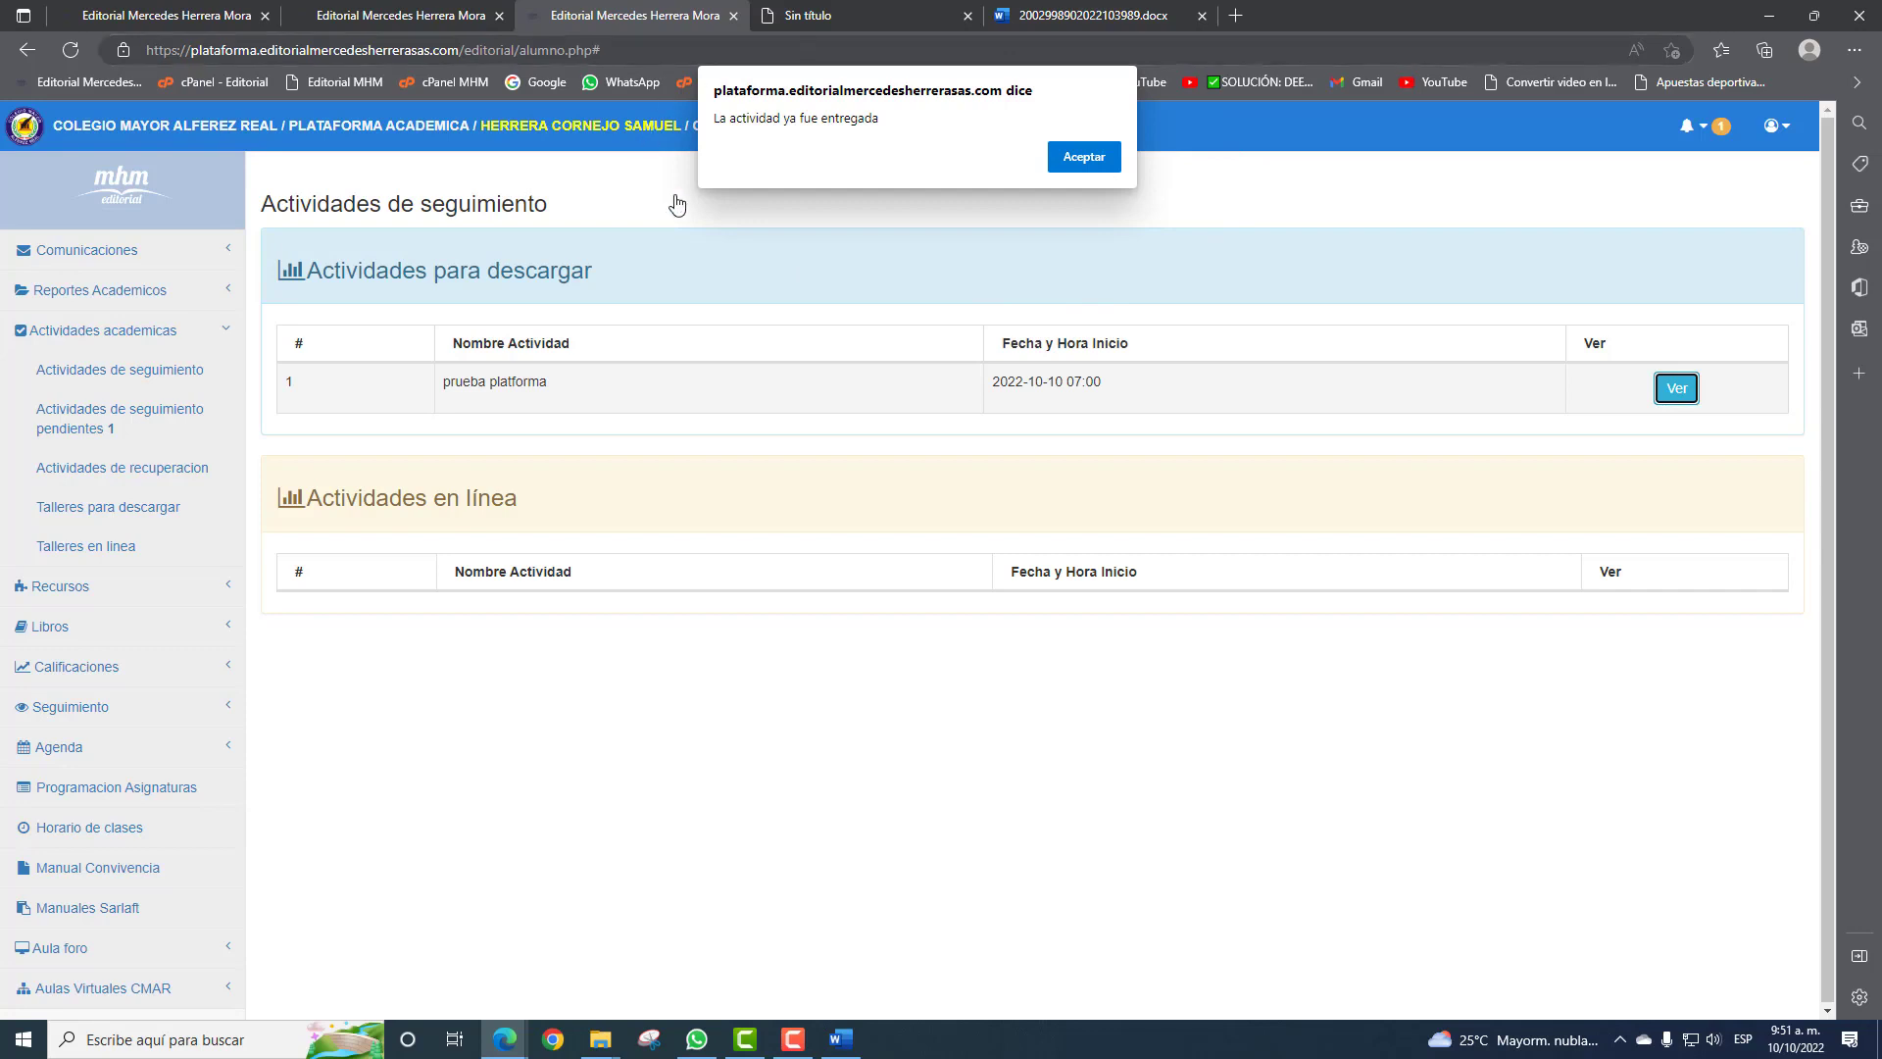
{"action": "left_click", "coordinate": [1088, 160]}
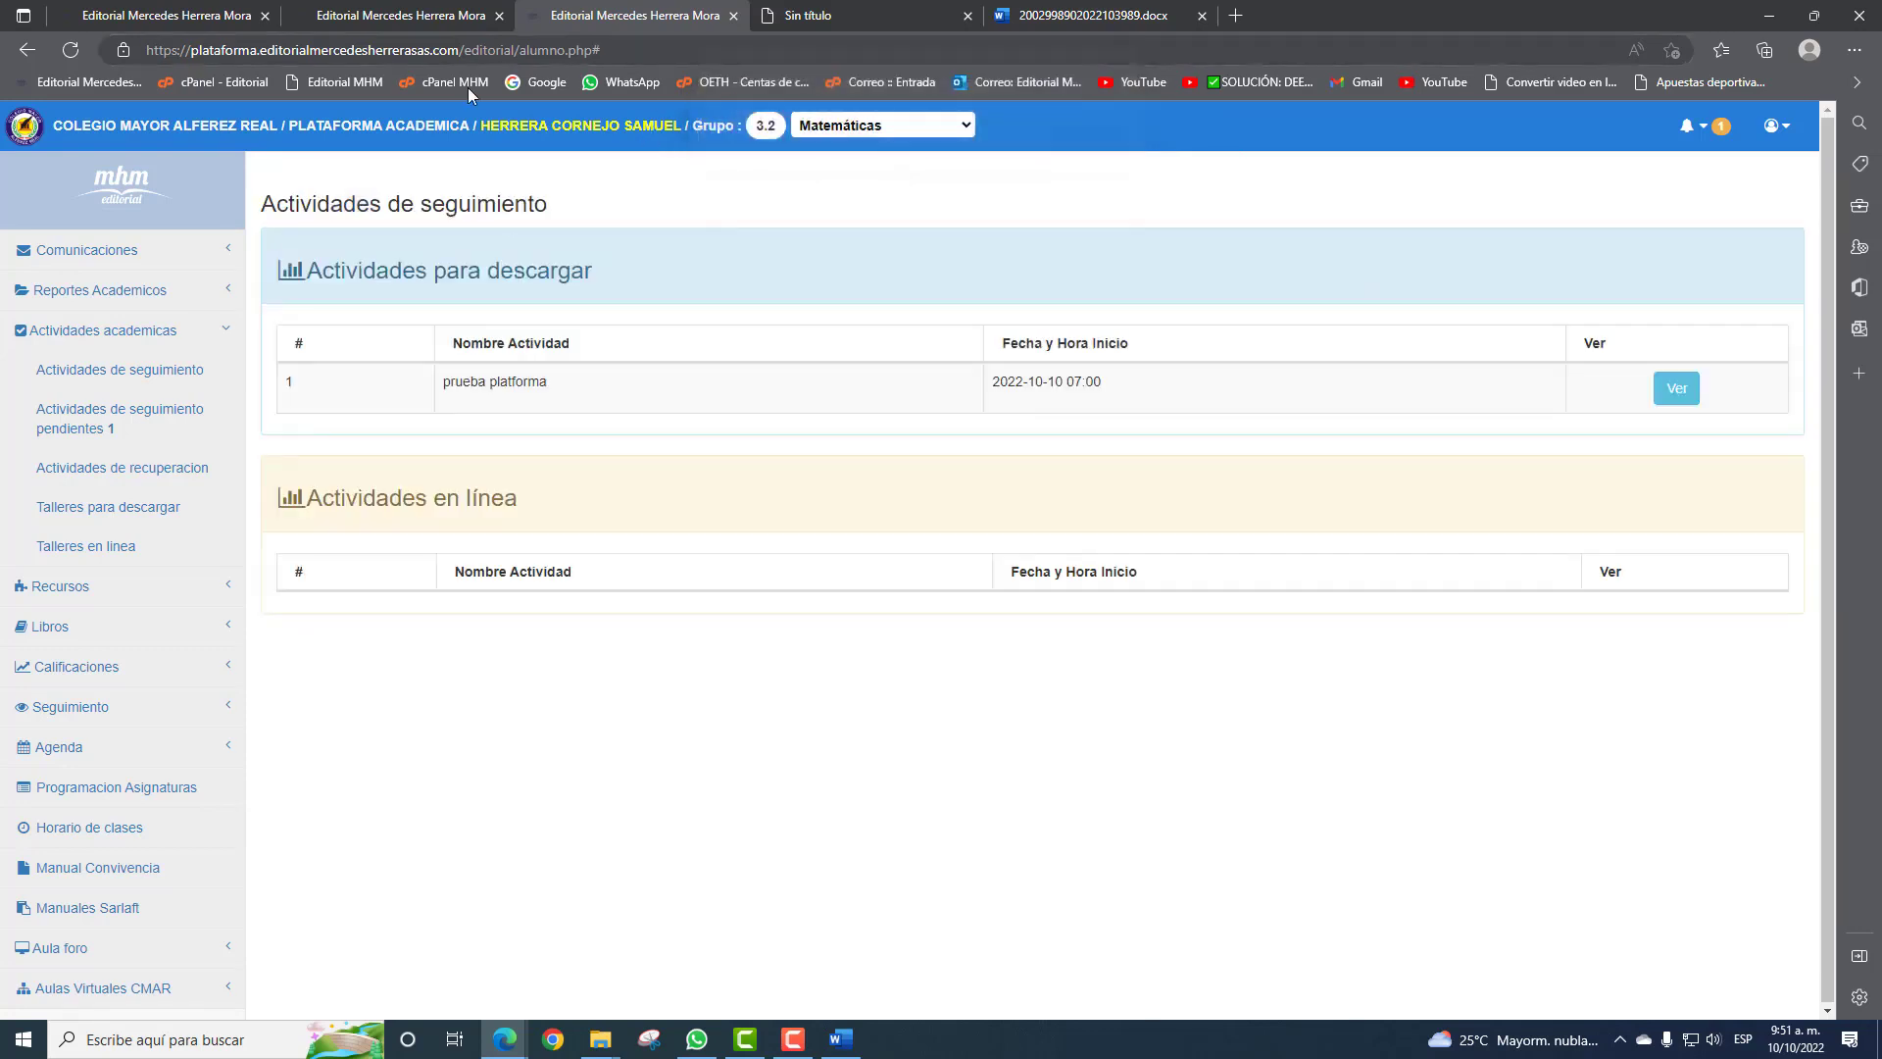
In the teacher's account, open the grading list of prueba platforma and look for the student's delivery.
{"action": "left_click", "coordinate": [405, 8]}
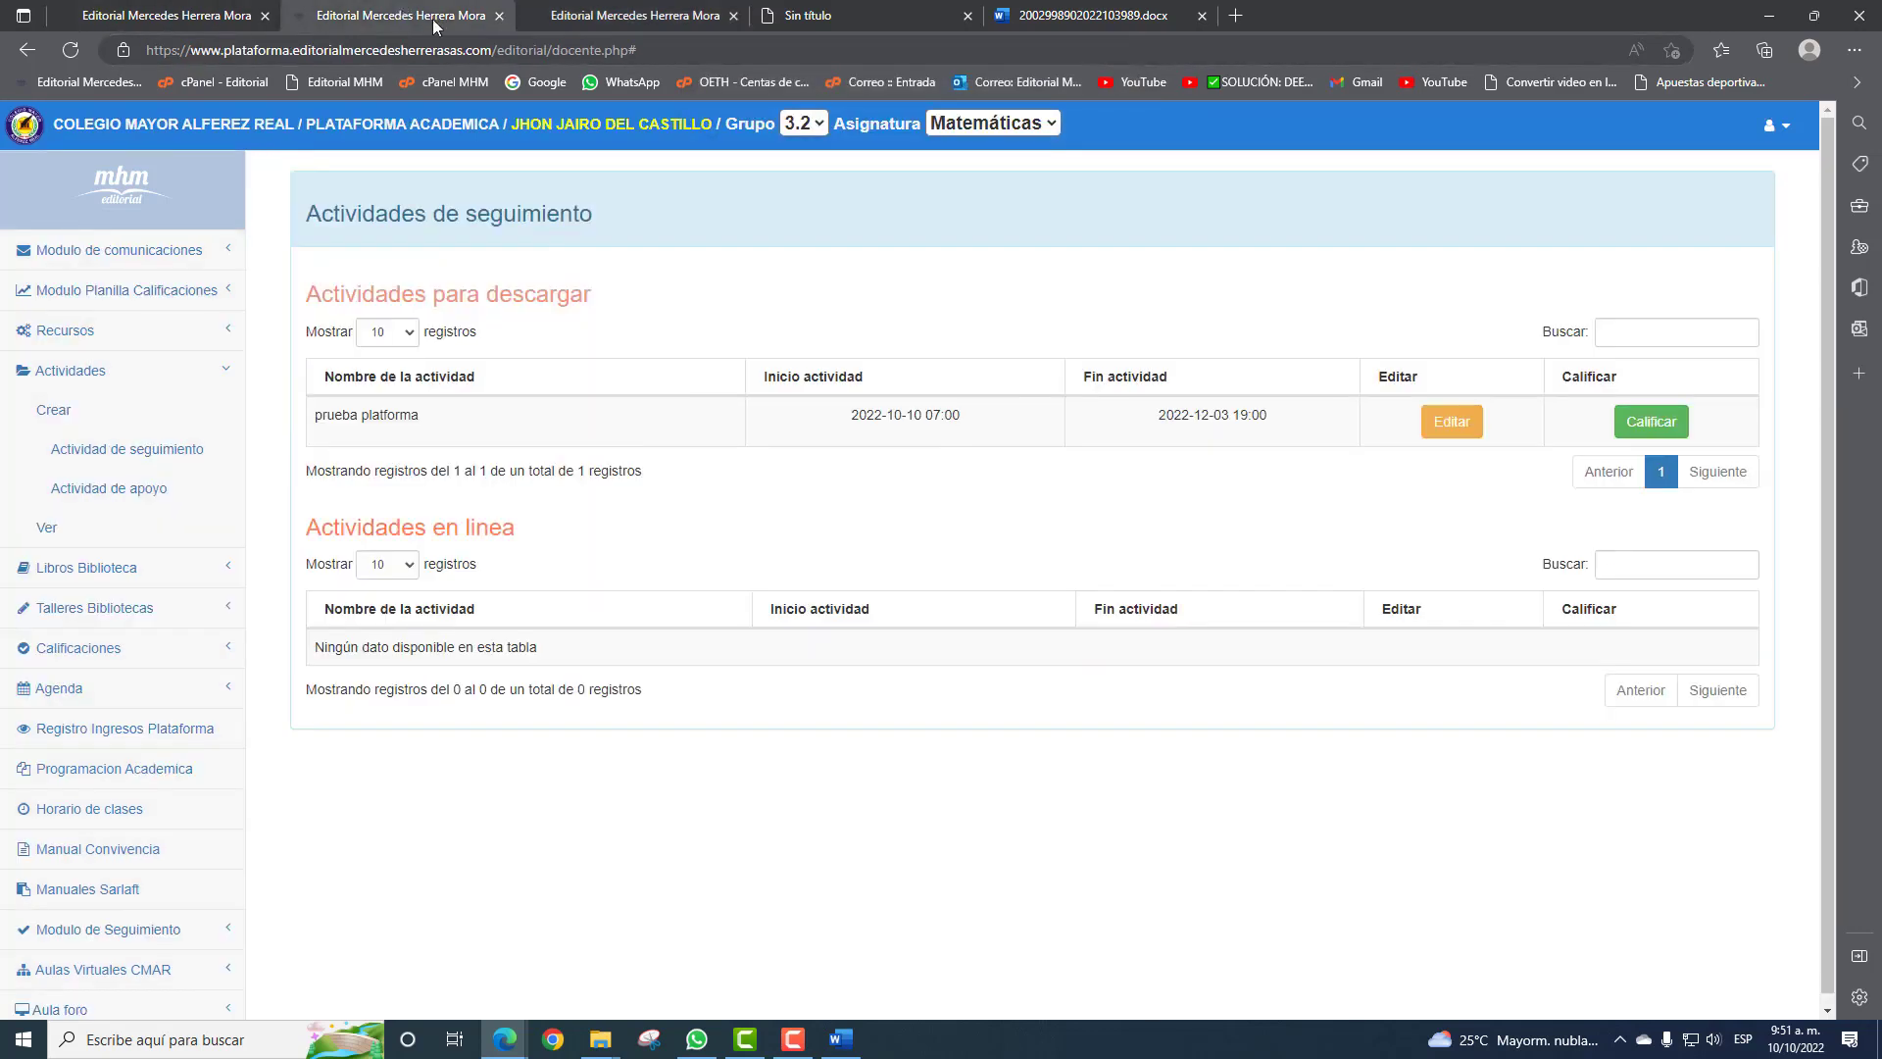
{"action": "left_click", "coordinate": [1655, 429]}
{"action": "scroll", "coordinate": [1538, 534], "scroll_direction": "down", "scroll_amount": 5}
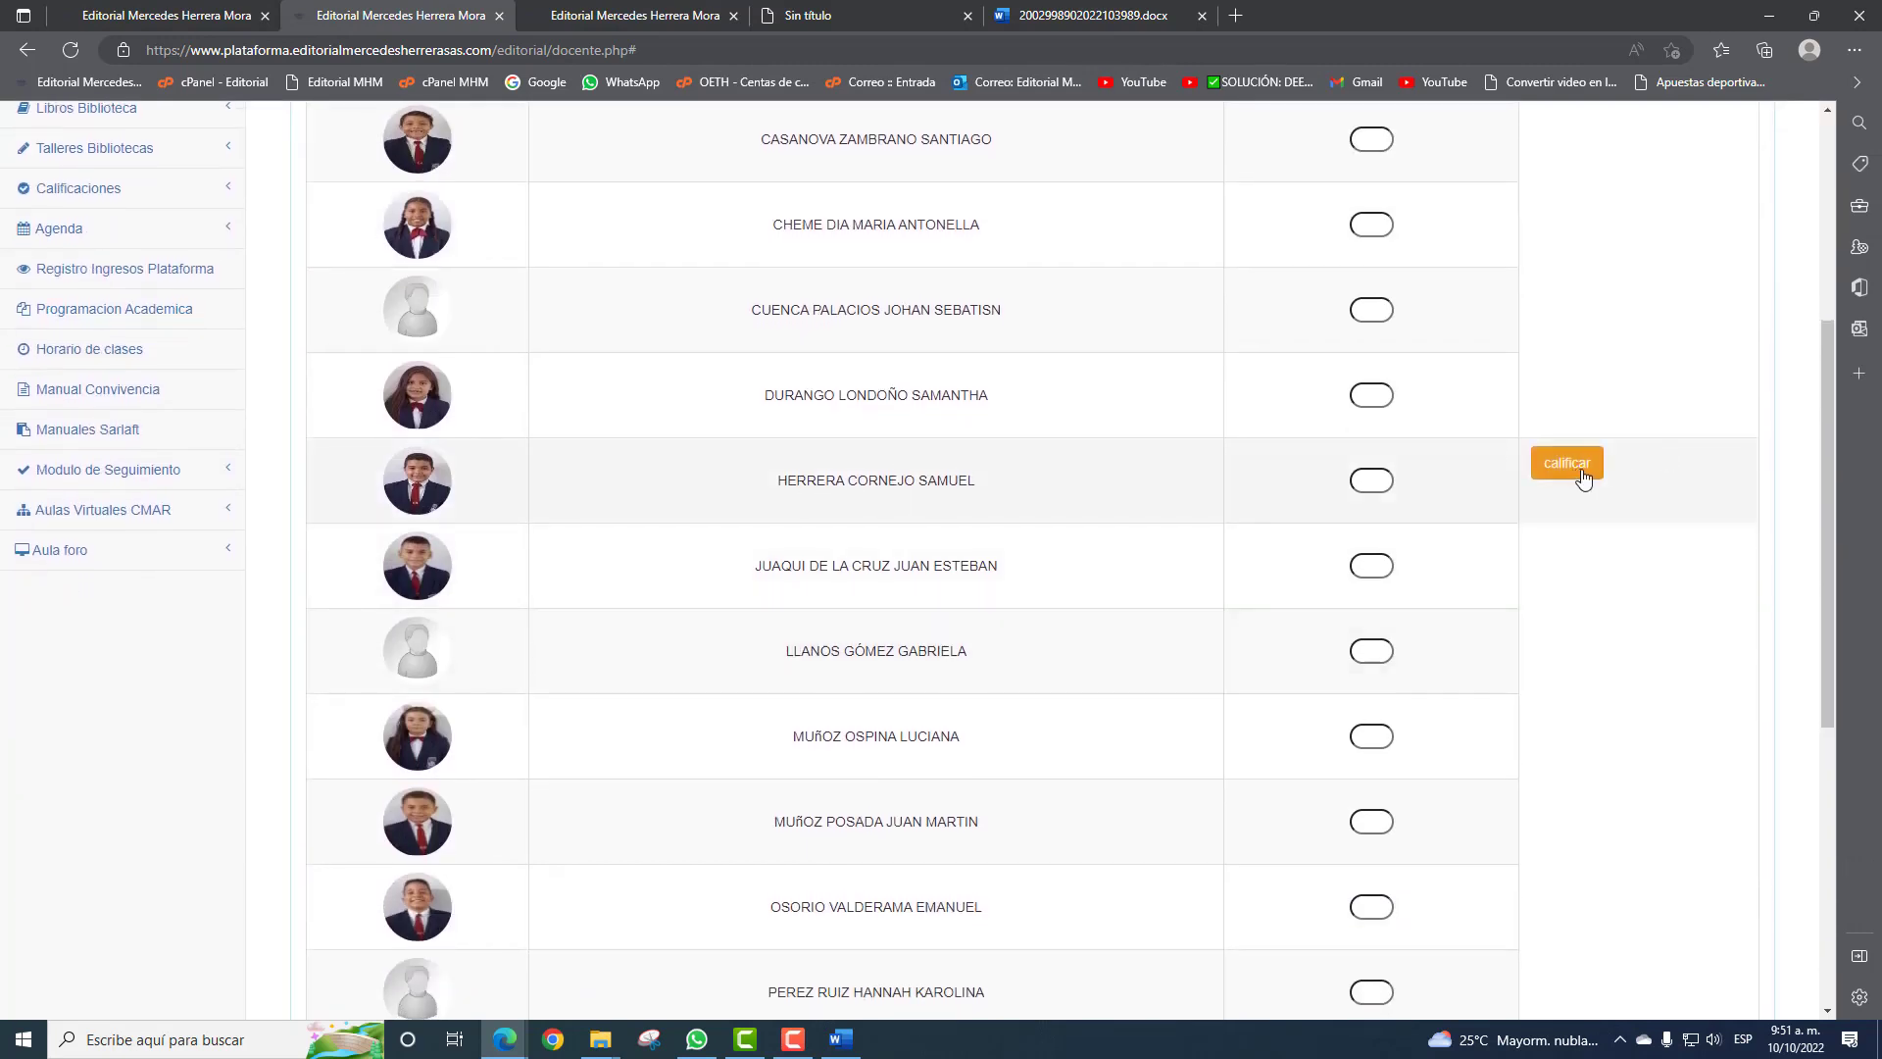
Return to the student's account and view the digital resources for Matemáticas.
{"action": "left_click", "coordinate": [642, 9]}
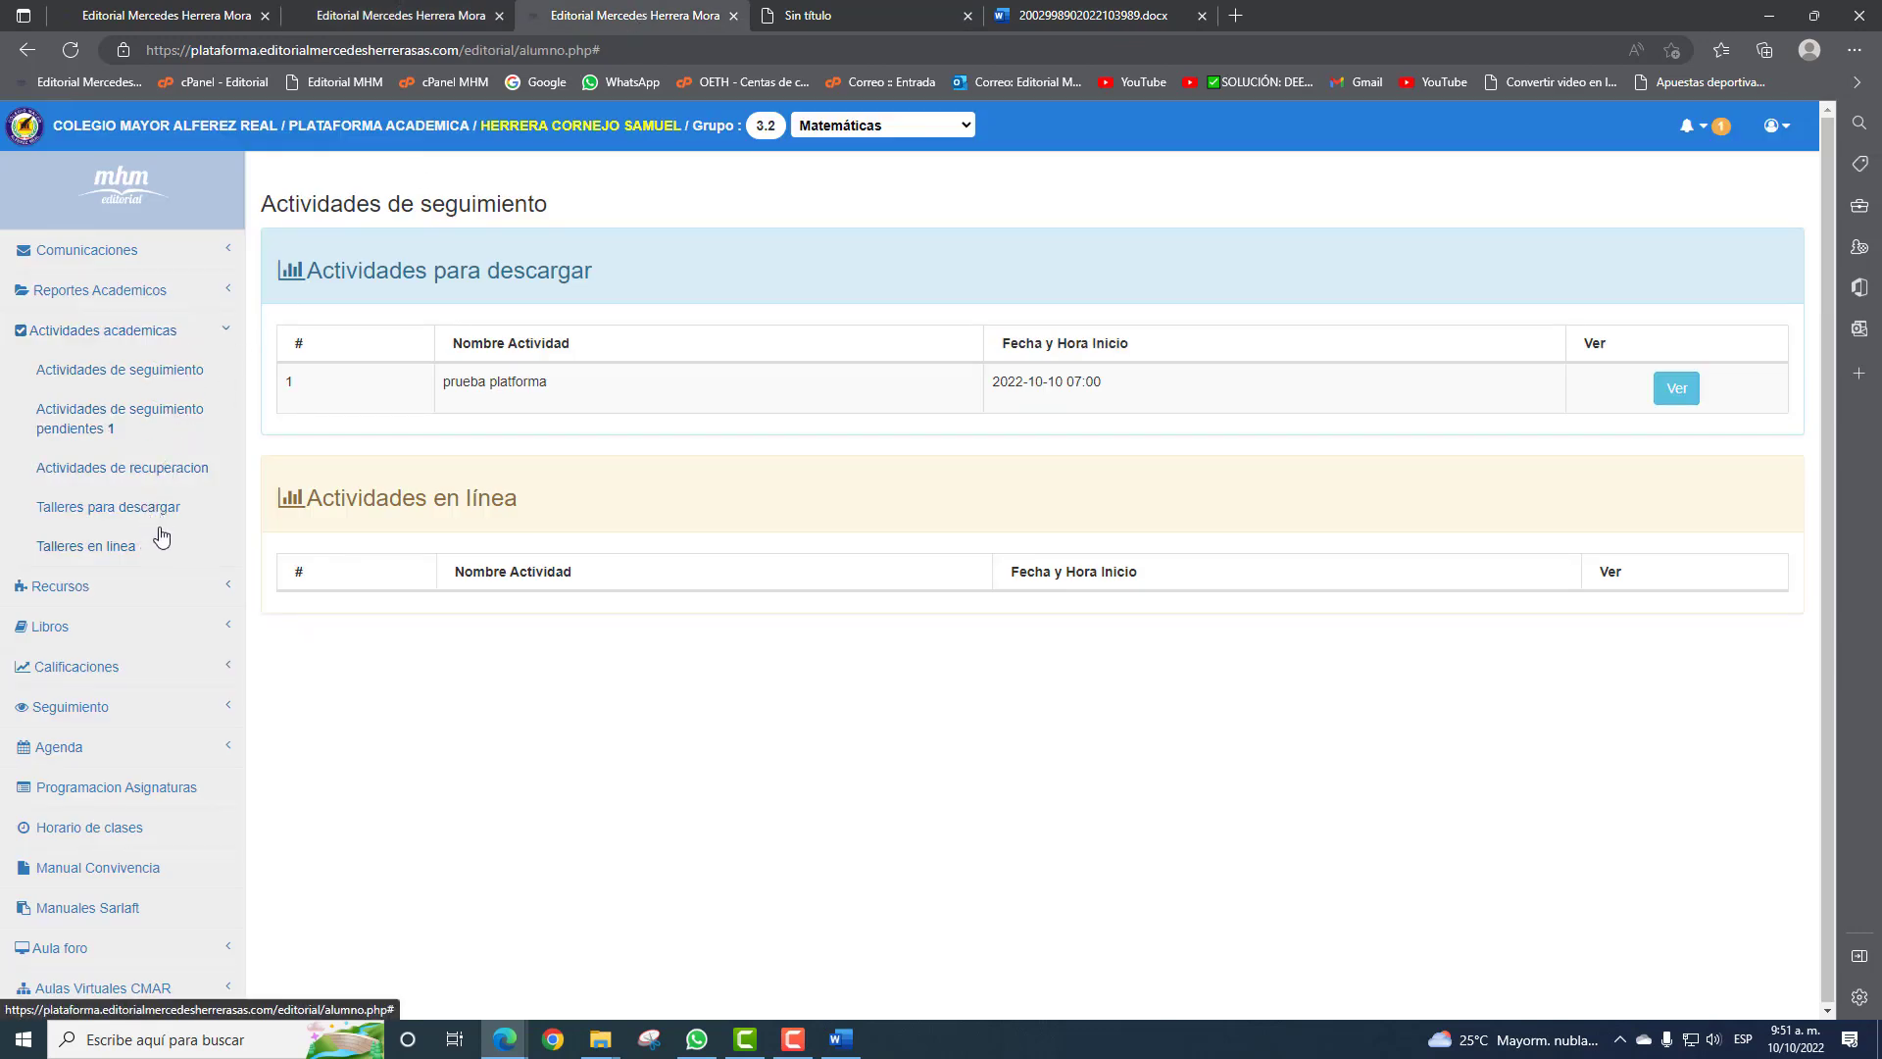
{"action": "left_click", "coordinate": [187, 327]}
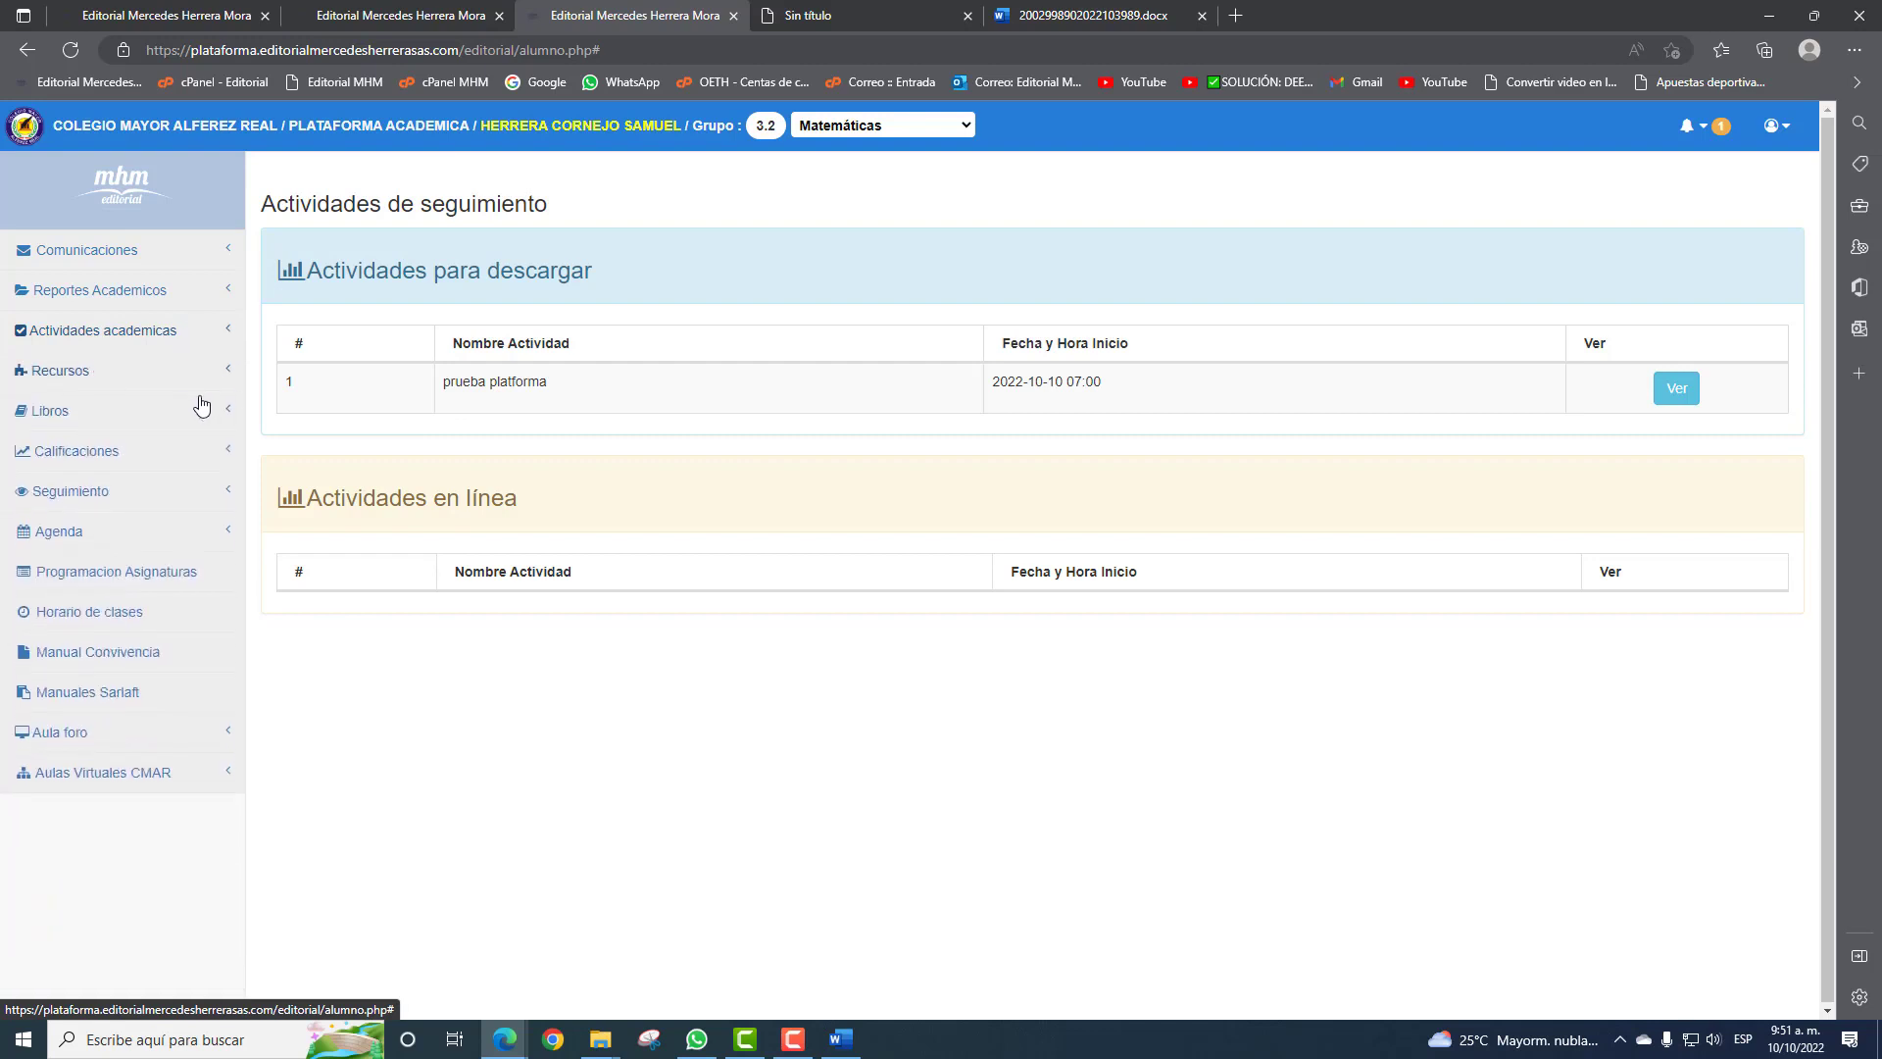
{"action": "left_click", "coordinate": [184, 374]}
{"action": "left_click", "coordinate": [62, 410]}
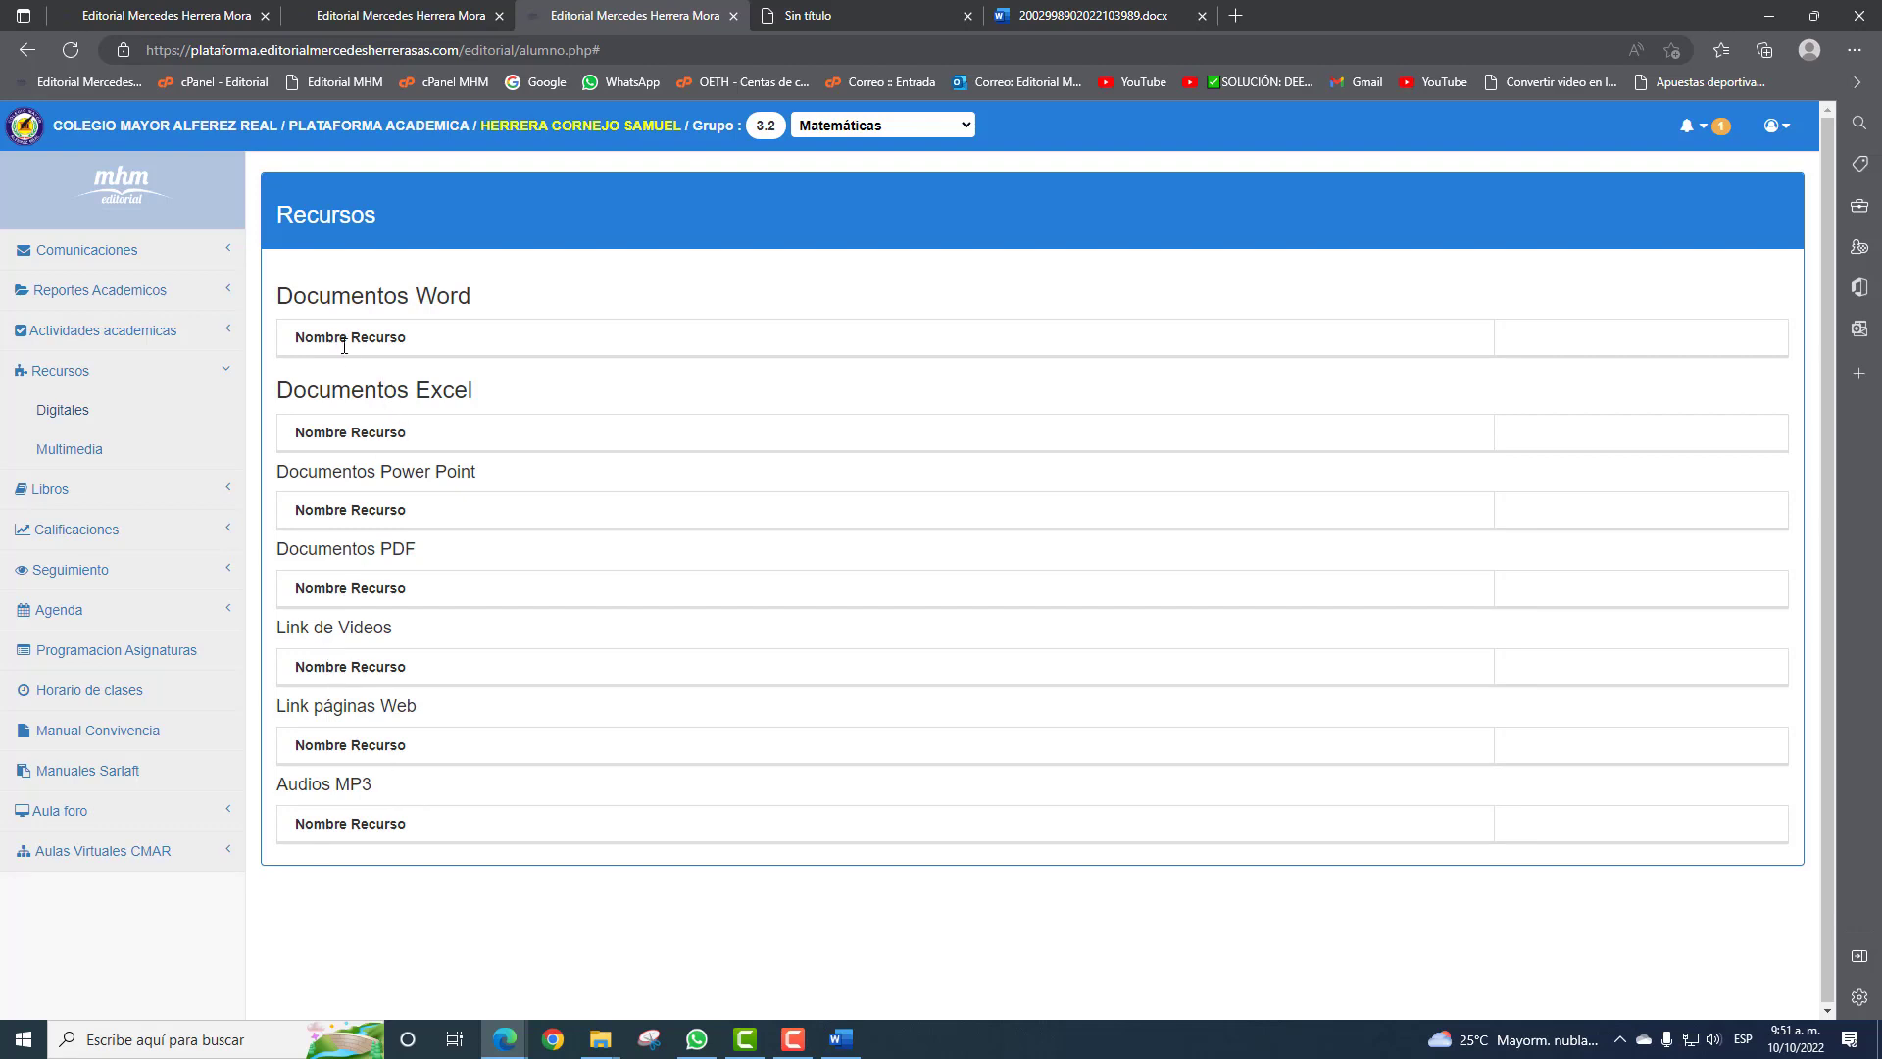
Select the subject Ciencias Naturales and look through its digital resources.
{"action": "left_click", "coordinate": [849, 132]}
{"action": "left_click", "coordinate": [867, 186]}
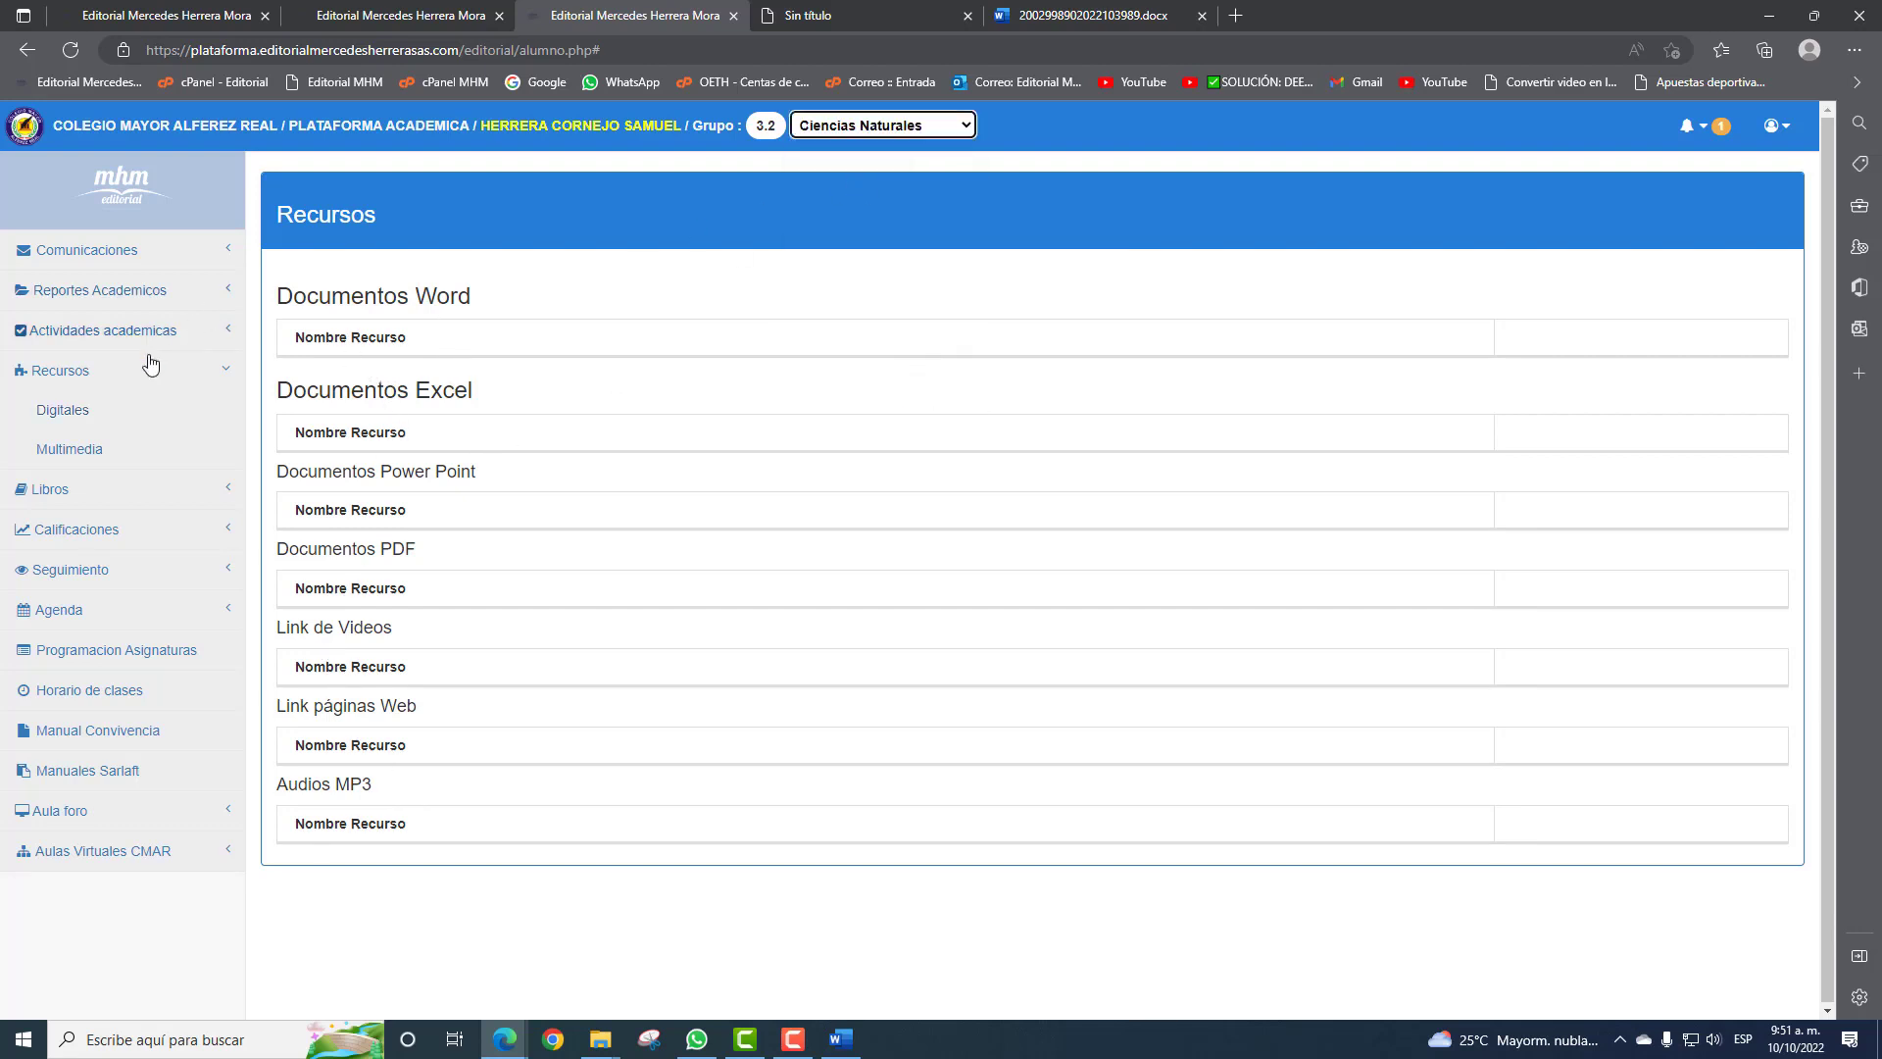
{"action": "left_click", "coordinate": [79, 409]}
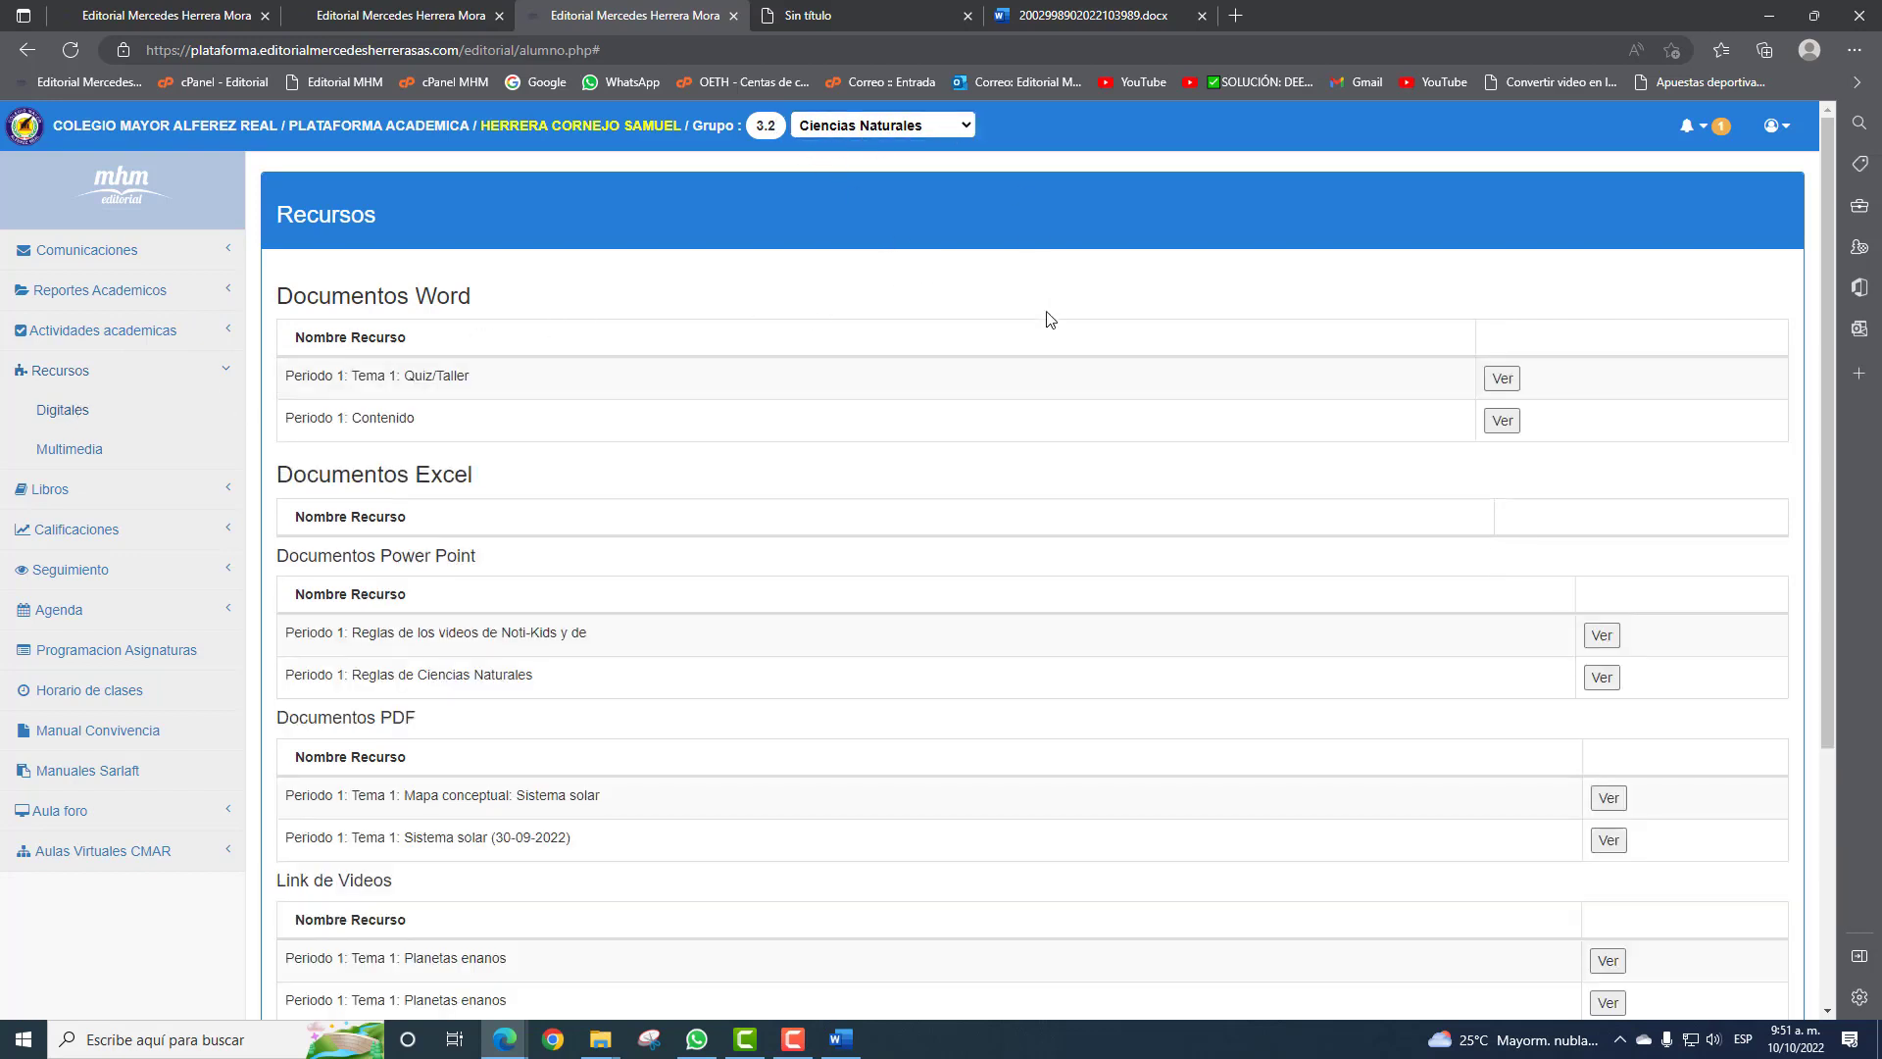
{"action": "scroll", "coordinate": [1039, 363], "scroll_direction": "down", "scroll_amount": 3}
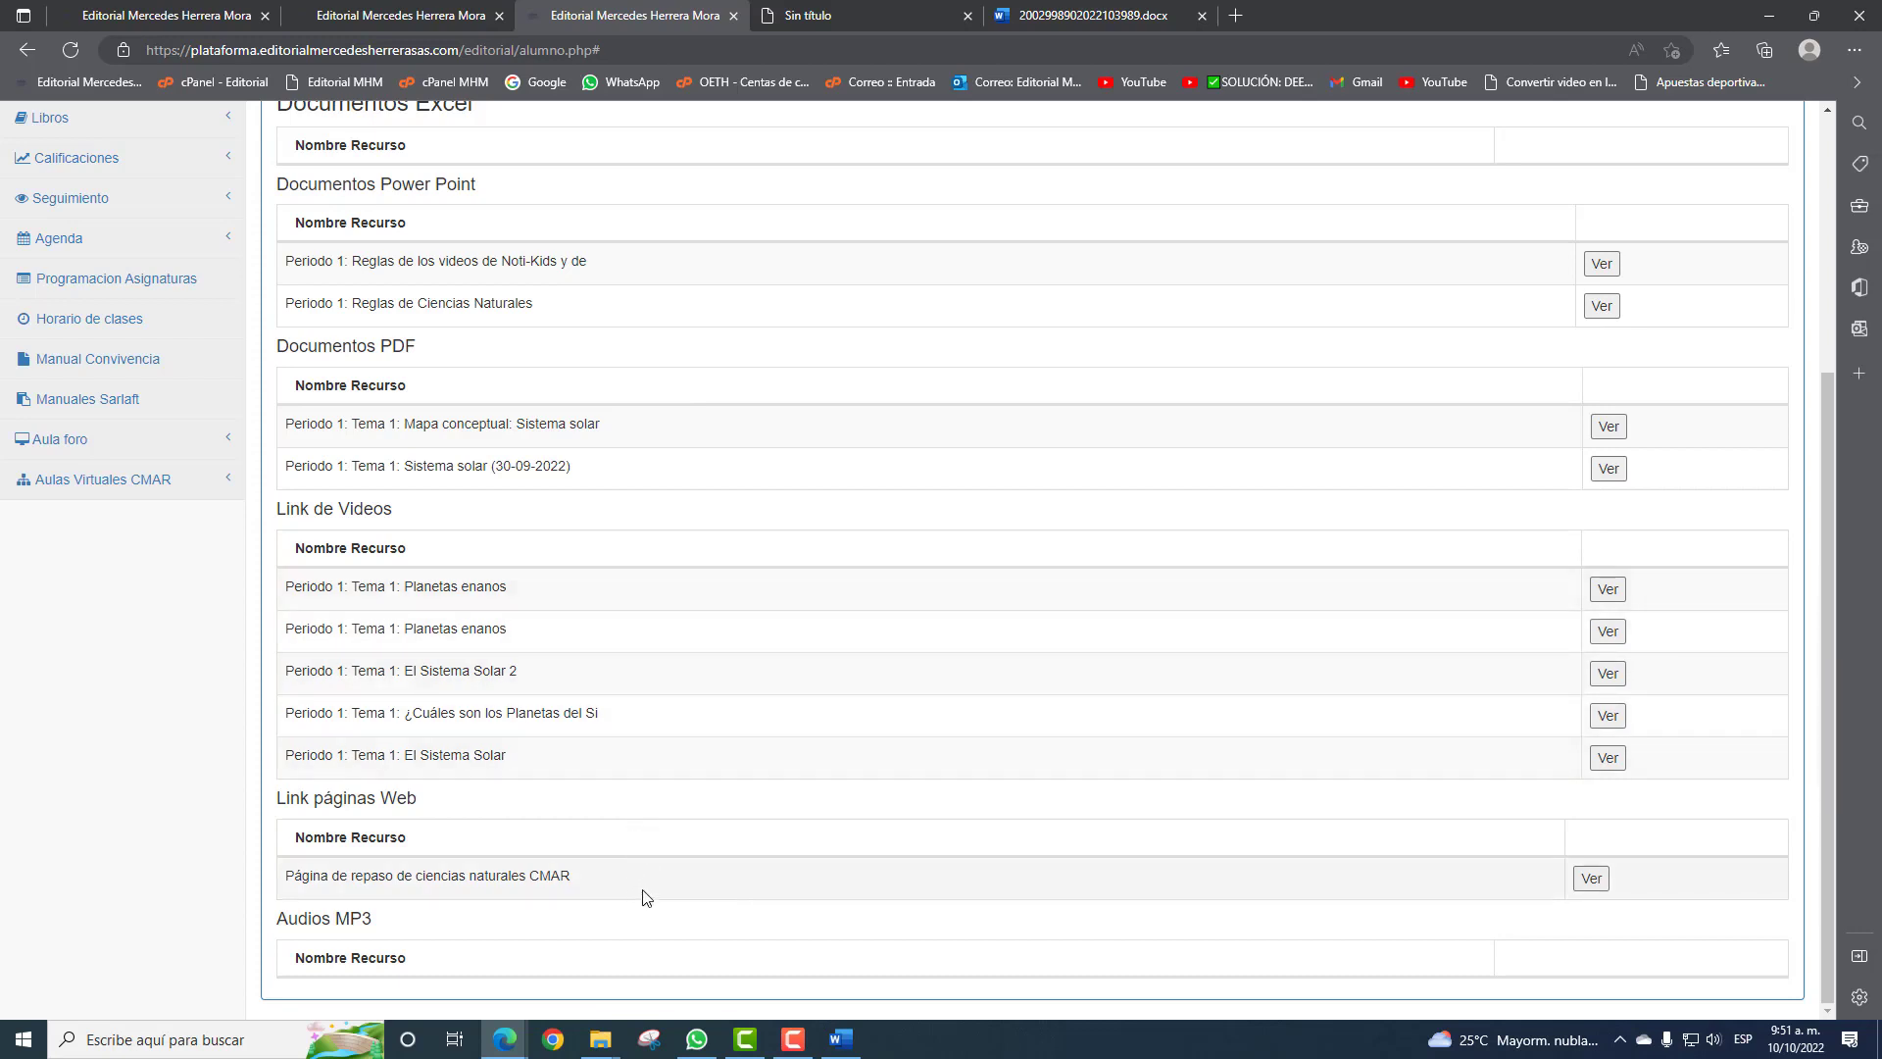
{"action": "scroll", "coordinate": [715, 831], "scroll_direction": "up", "scroll_amount": 4}
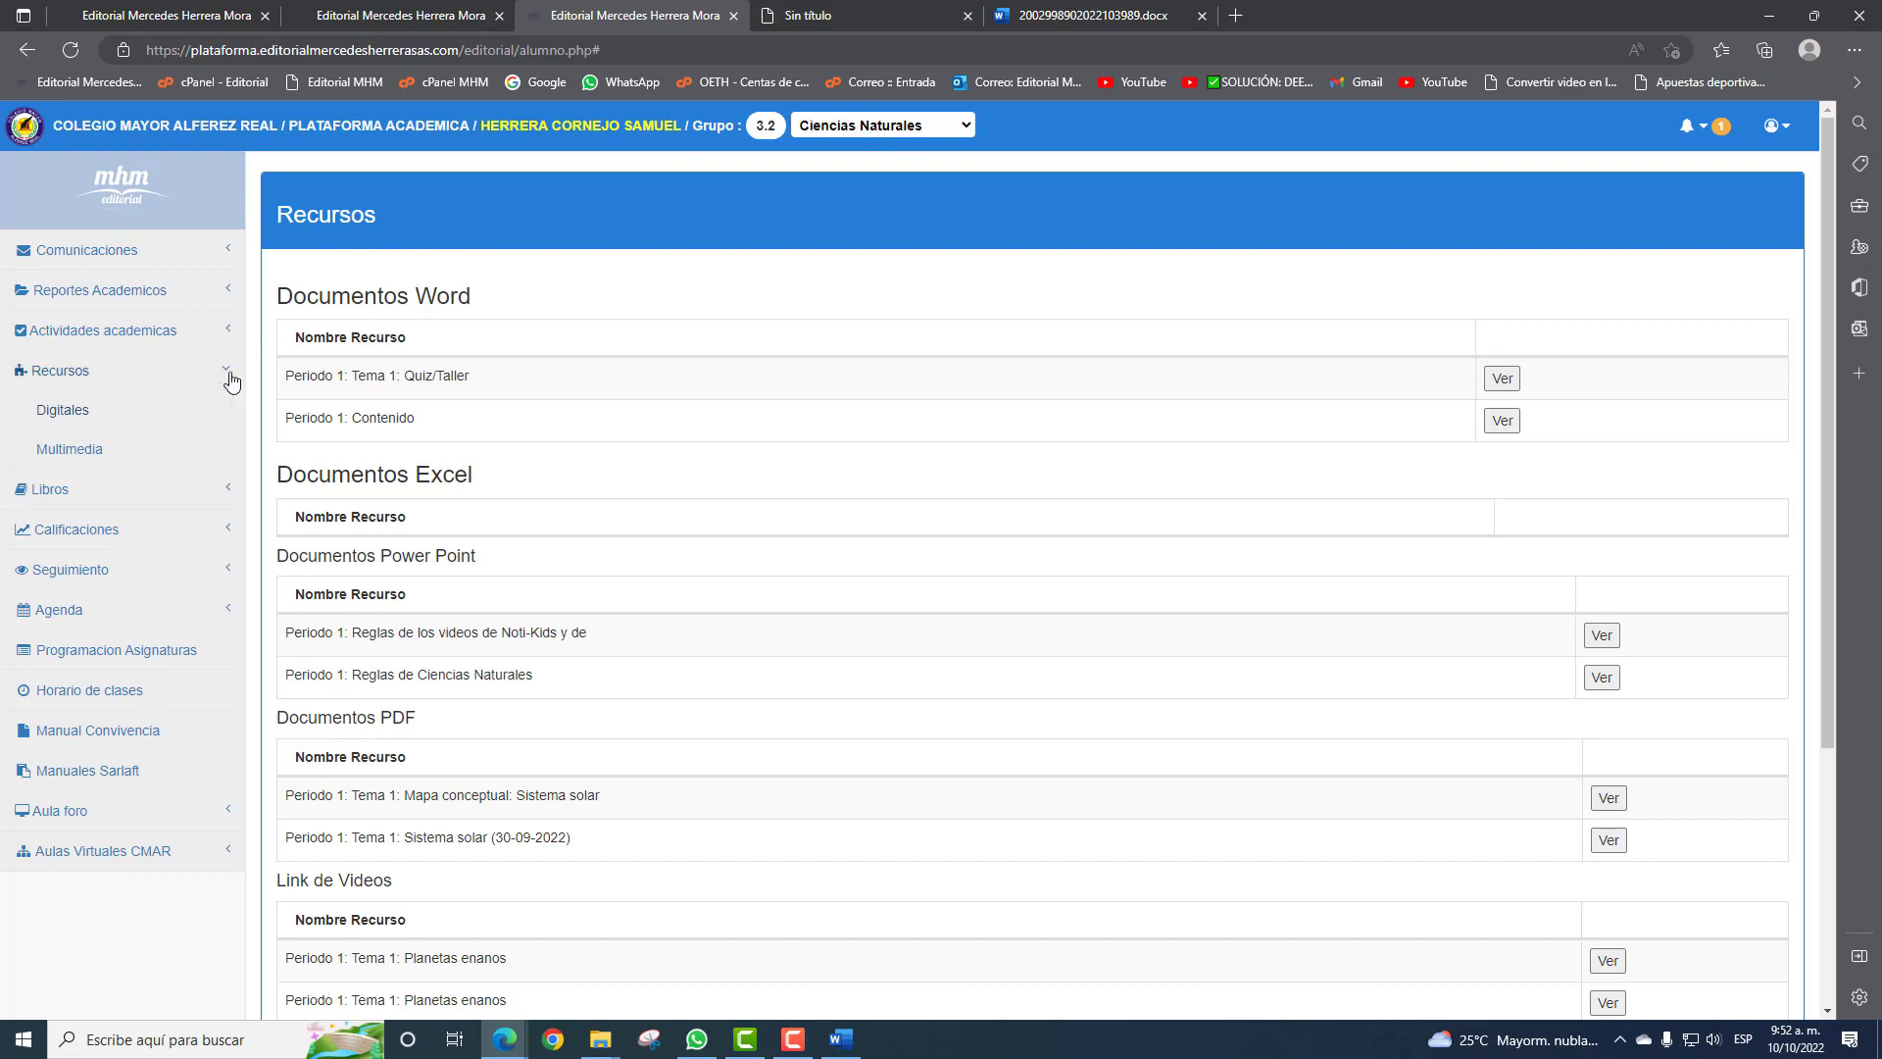
Open the complete book Ciencias naturales 3 from the student's library.
{"action": "left_click", "coordinate": [134, 502]}
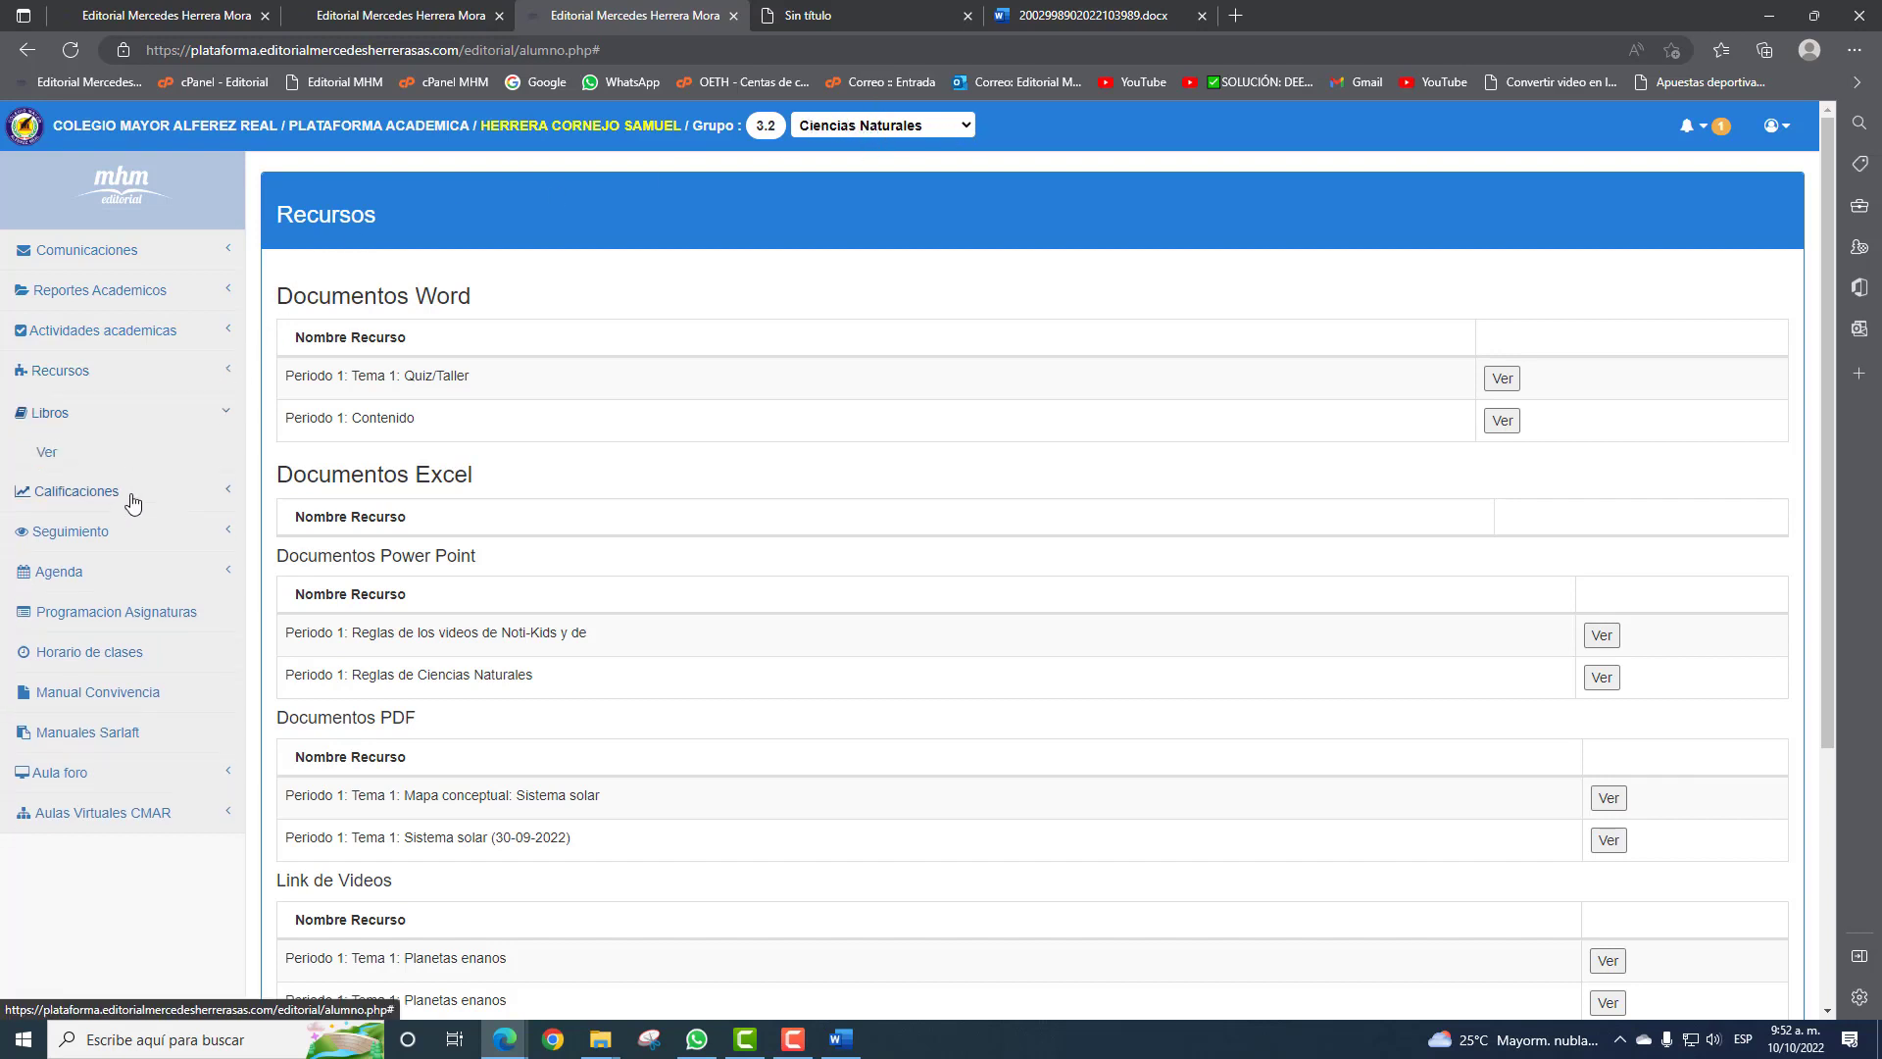
{"action": "left_click", "coordinate": [52, 461]}
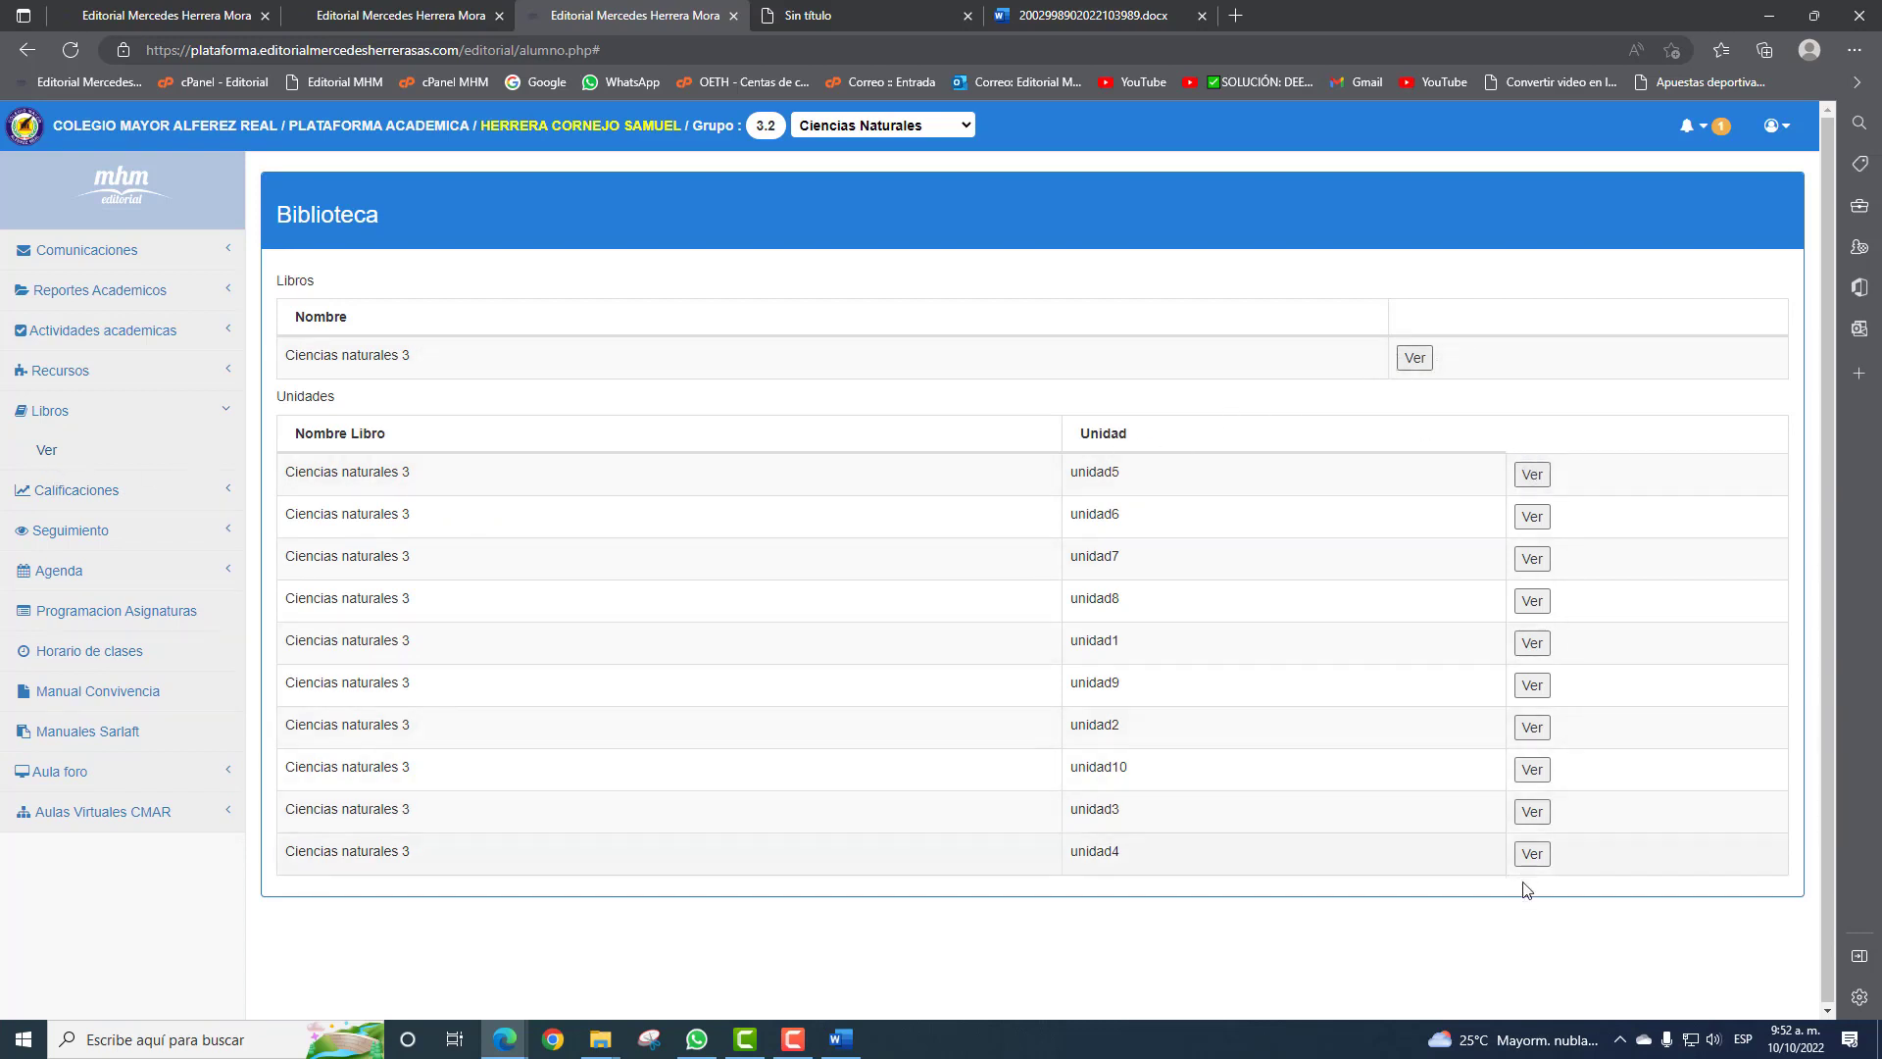
{"action": "left_click", "coordinate": [1418, 364]}
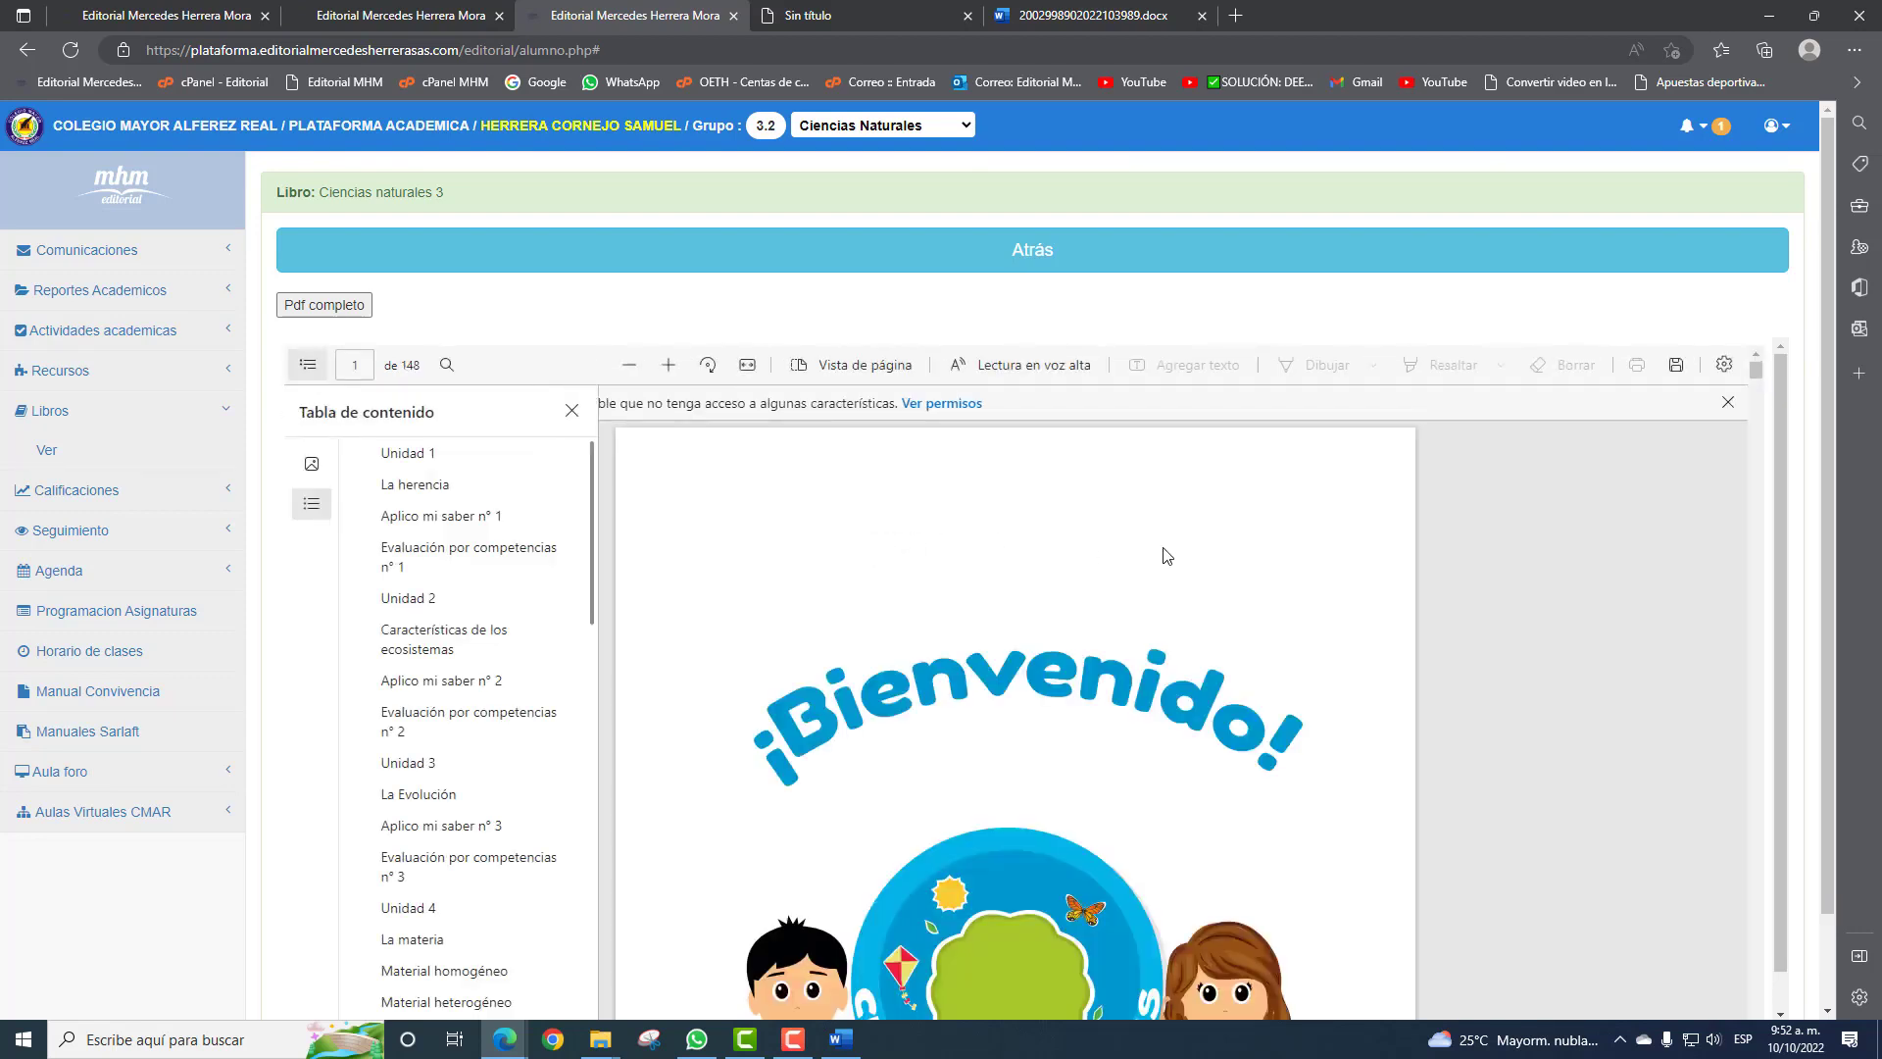
Browse the book's contents, viewing the sections Evaluación por competencias n° 2 and Aplico mi saber n° 2.
{"action": "scroll", "coordinate": [1166, 555], "scroll_direction": "down", "scroll_amount": 5}
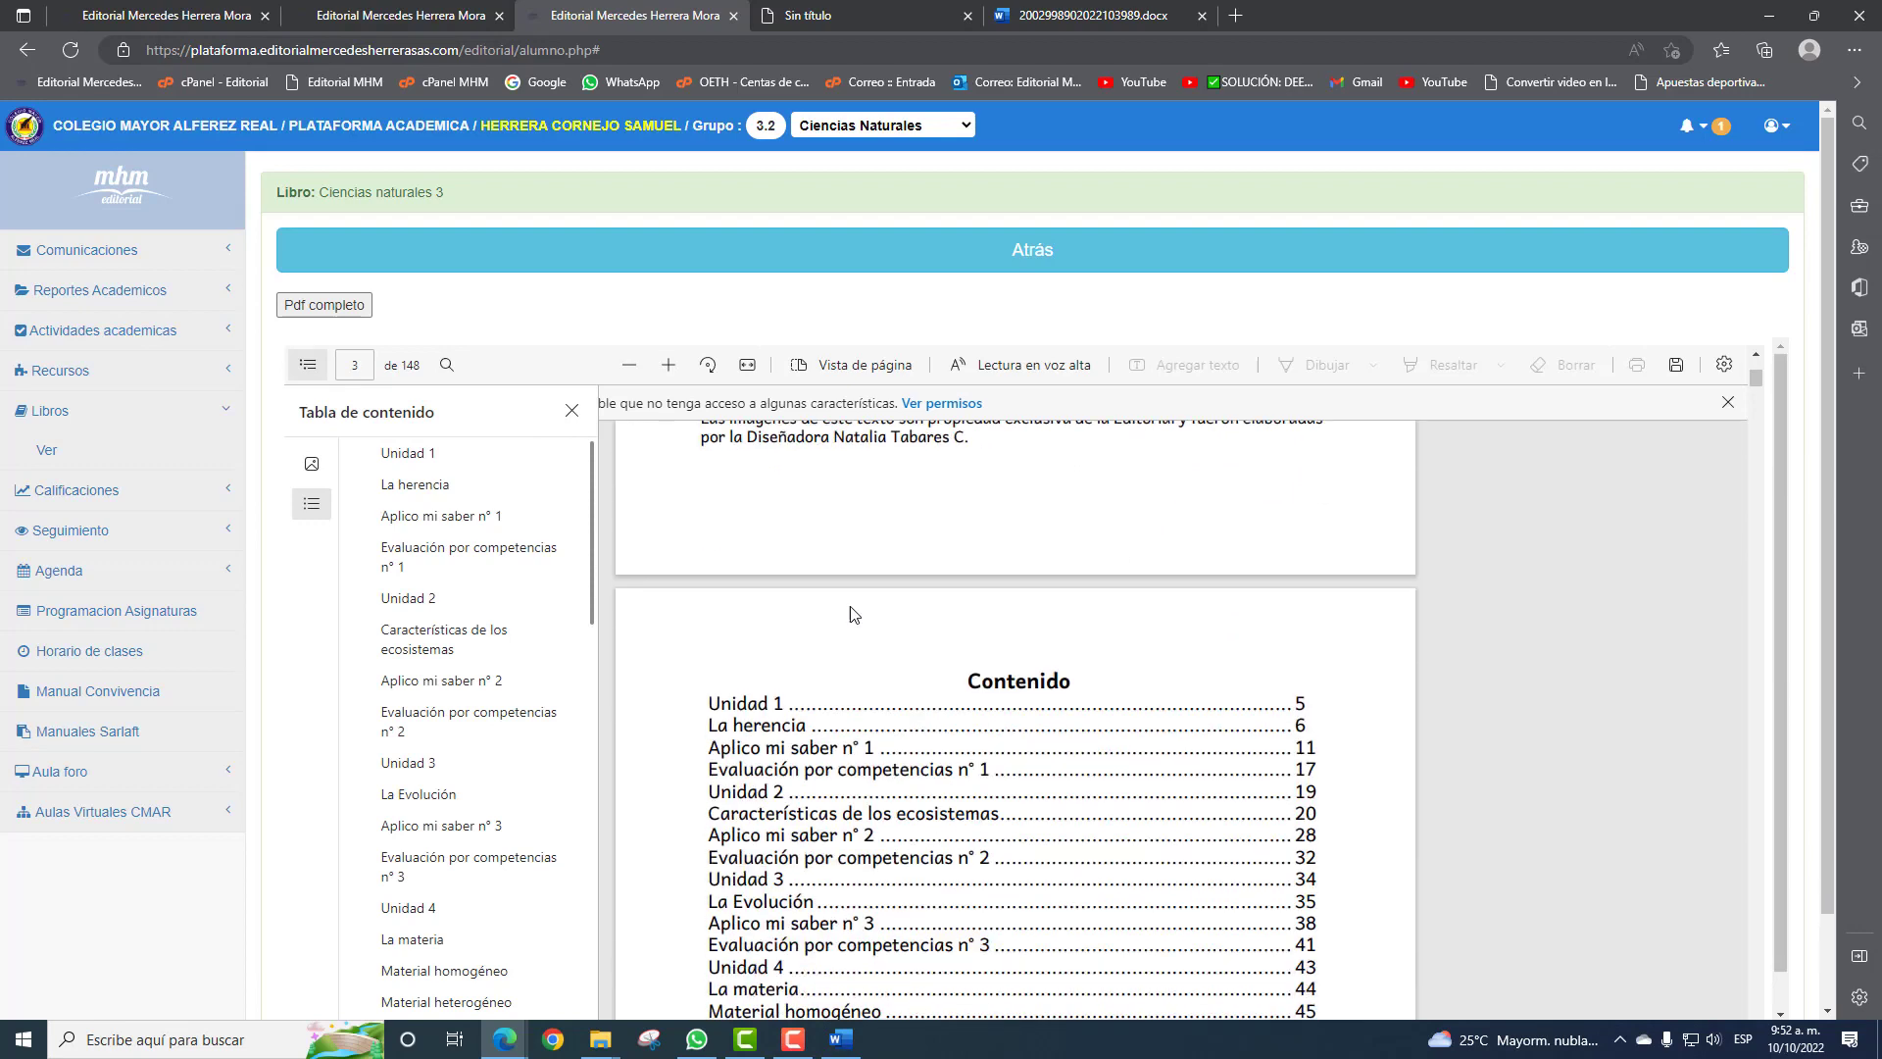
{"action": "left_click", "coordinate": [464, 645]}
{"action": "left_click", "coordinate": [472, 721]}
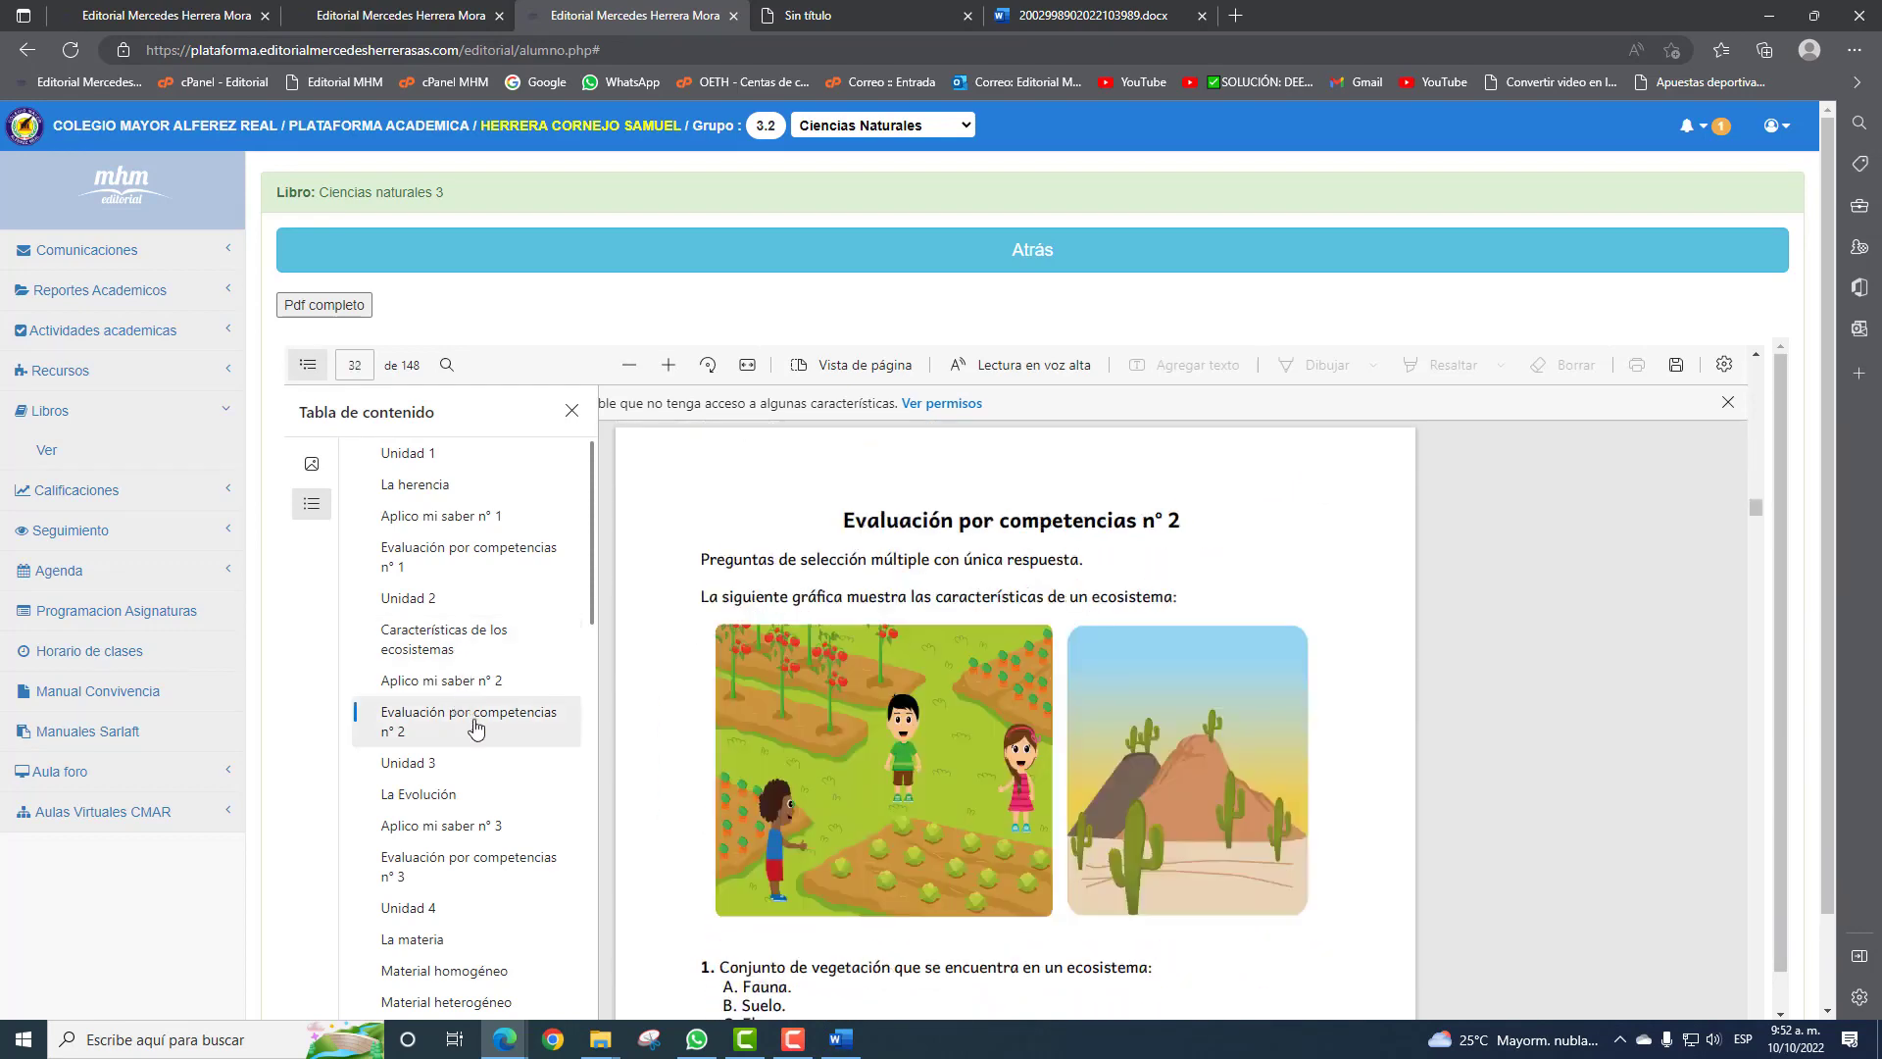
{"action": "left_click", "coordinate": [482, 692]}
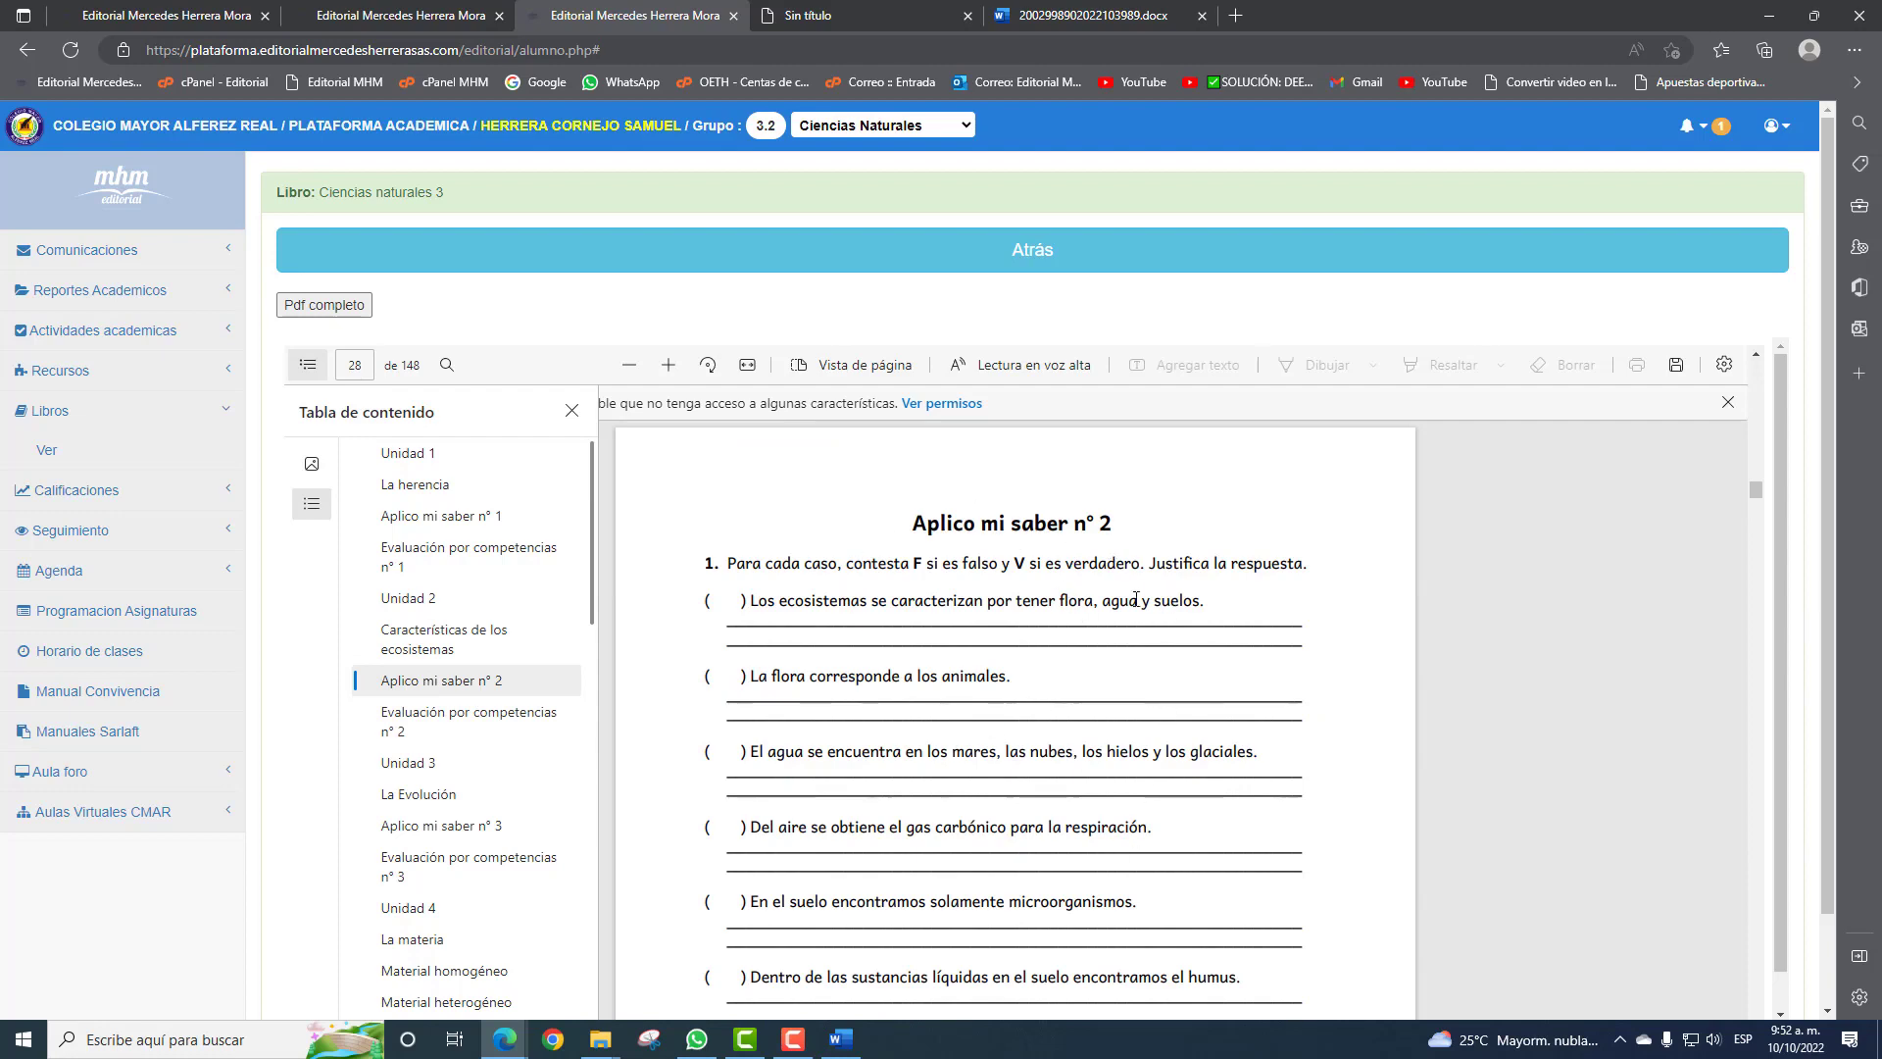
Look through the exercises of Aplico mi saber n° 2, up to page 31 of the Ciencias naturales 3 book.
{"action": "scroll", "coordinate": [1136, 624], "scroll_direction": "down", "scroll_amount": 15}
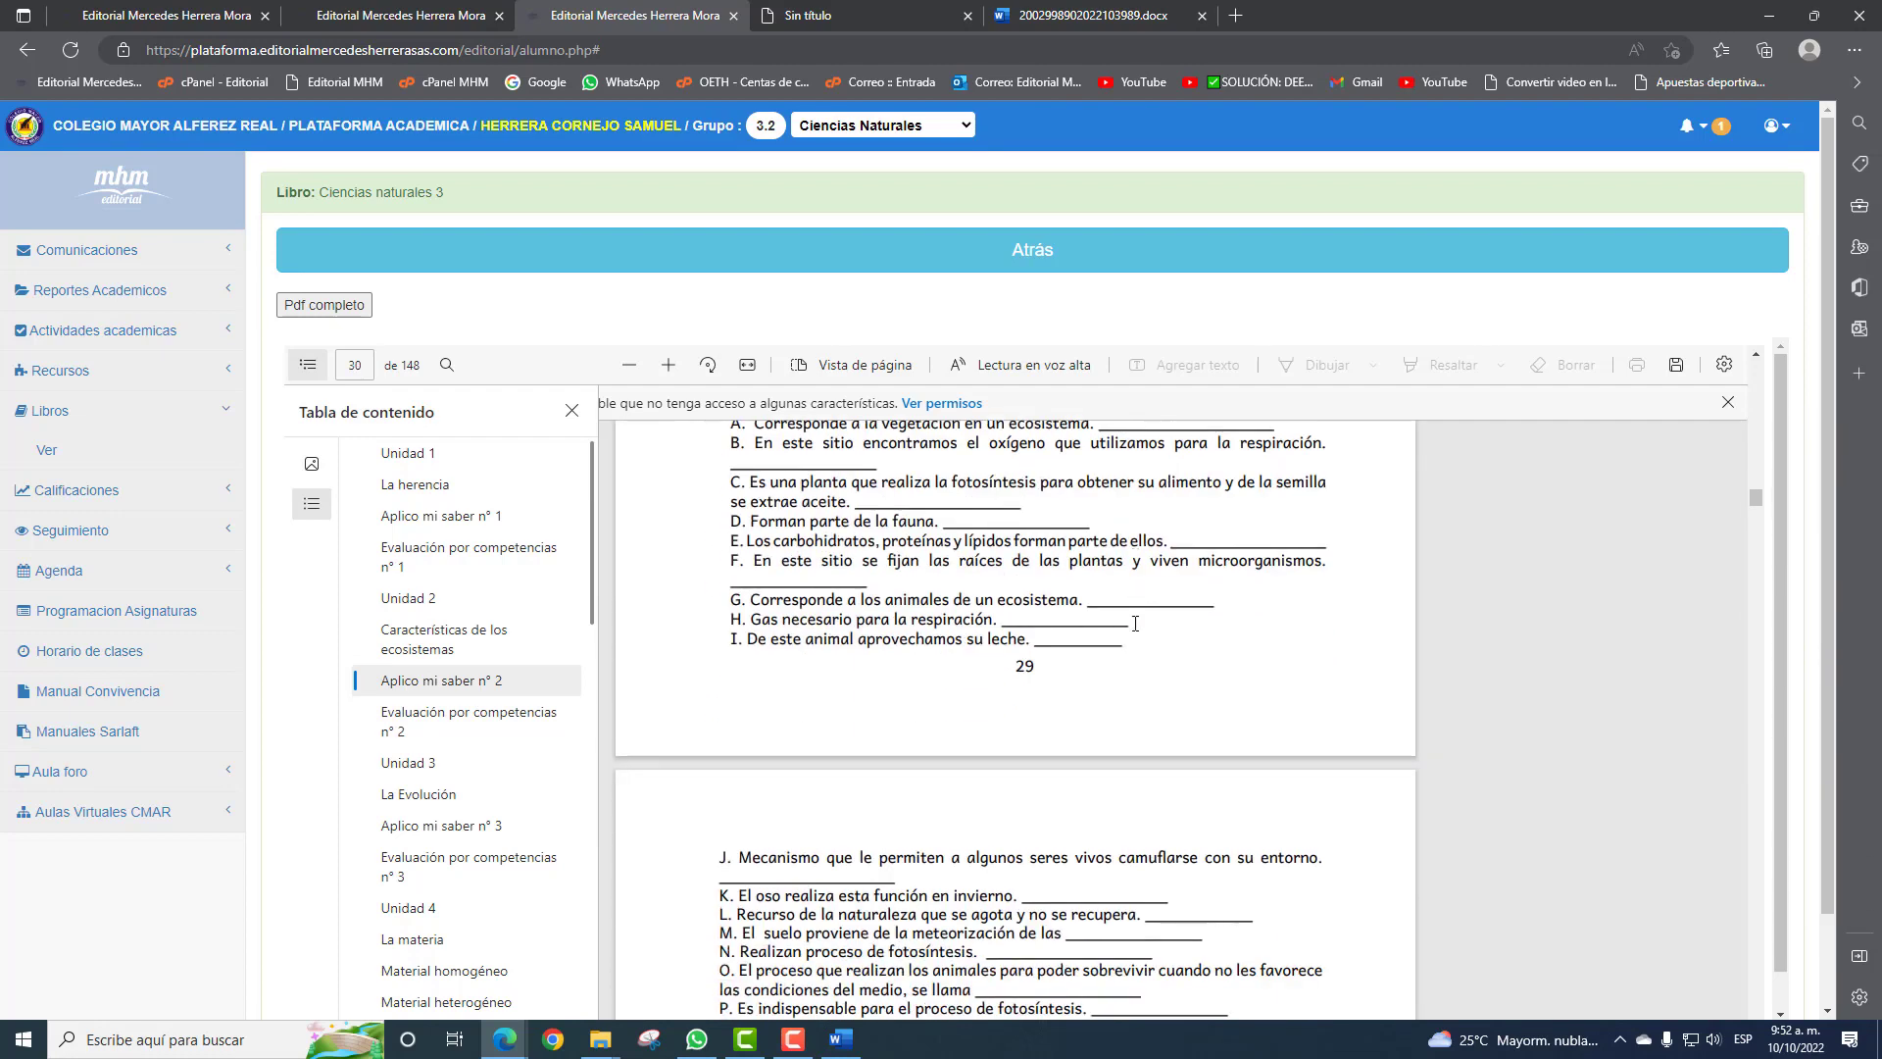
{"action": "scroll", "coordinate": [1135, 623], "scroll_direction": "down", "scroll_amount": 12}
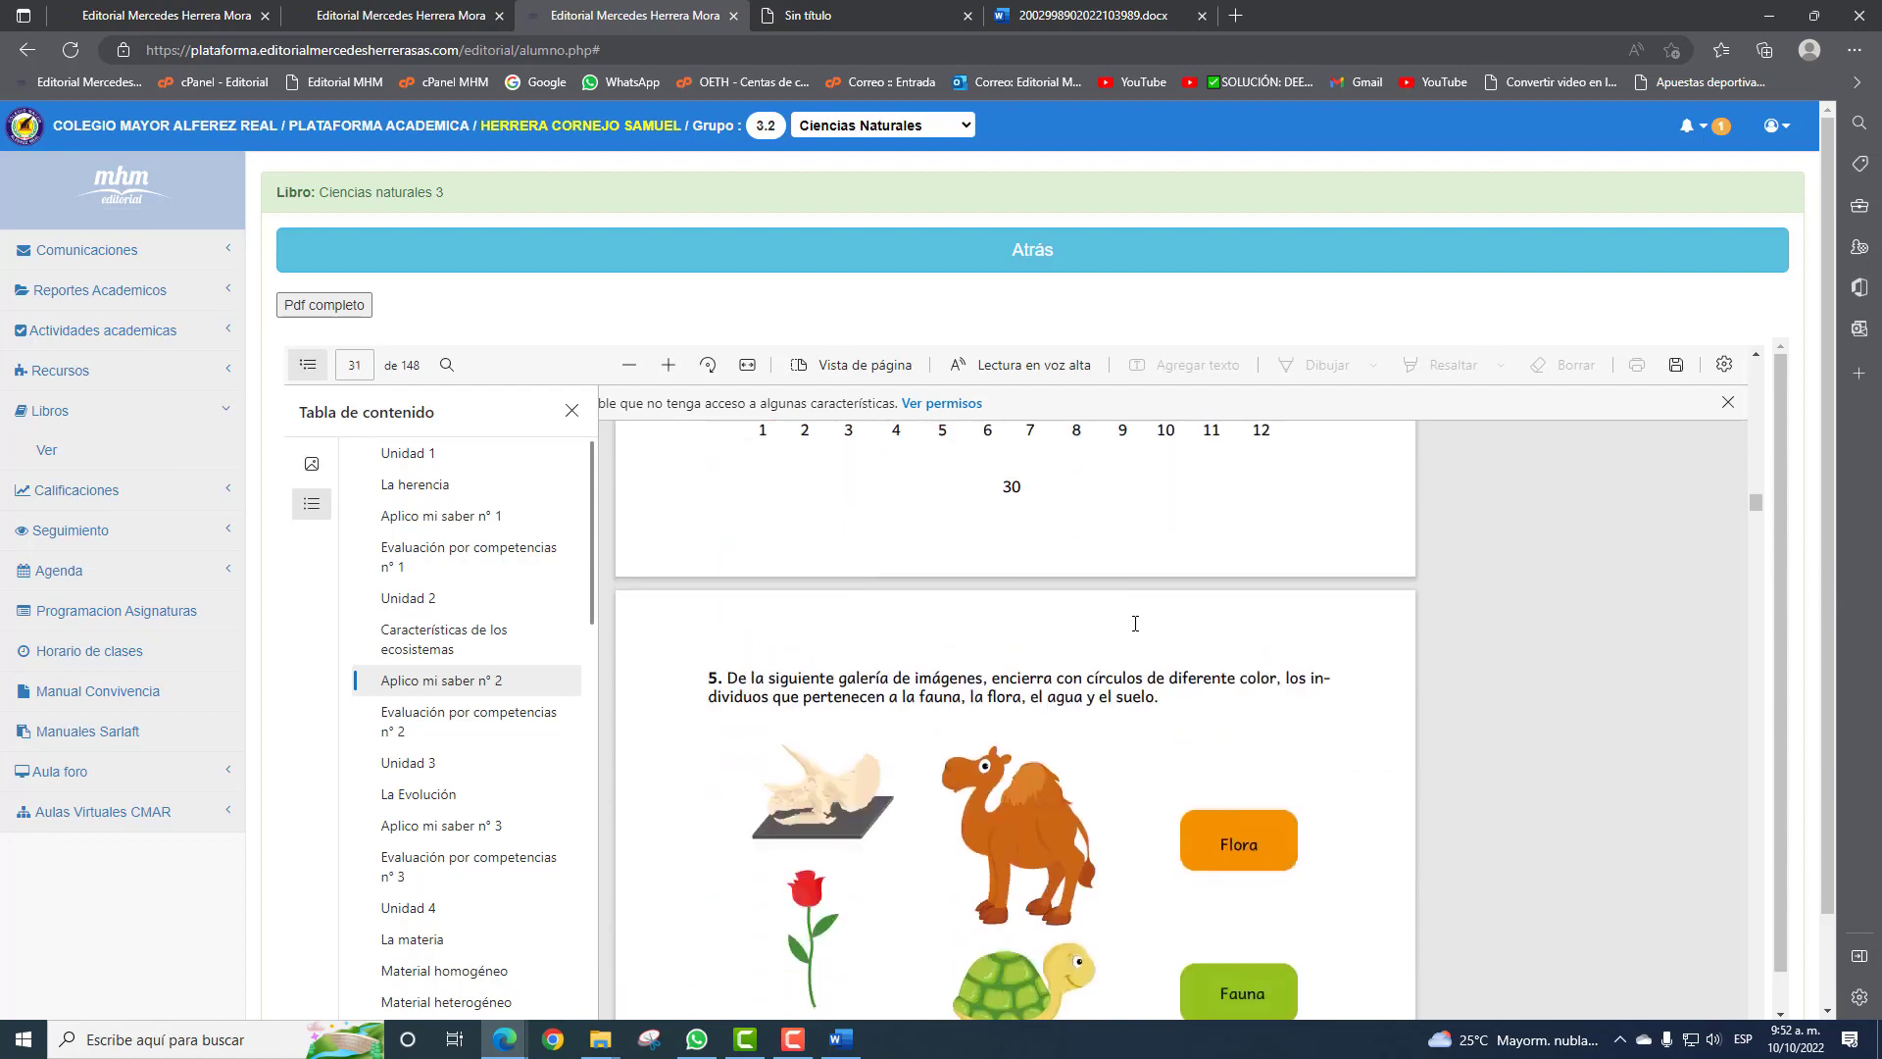
{"action": "scroll", "coordinate": [1135, 624], "scroll_direction": "down", "scroll_amount": 6}
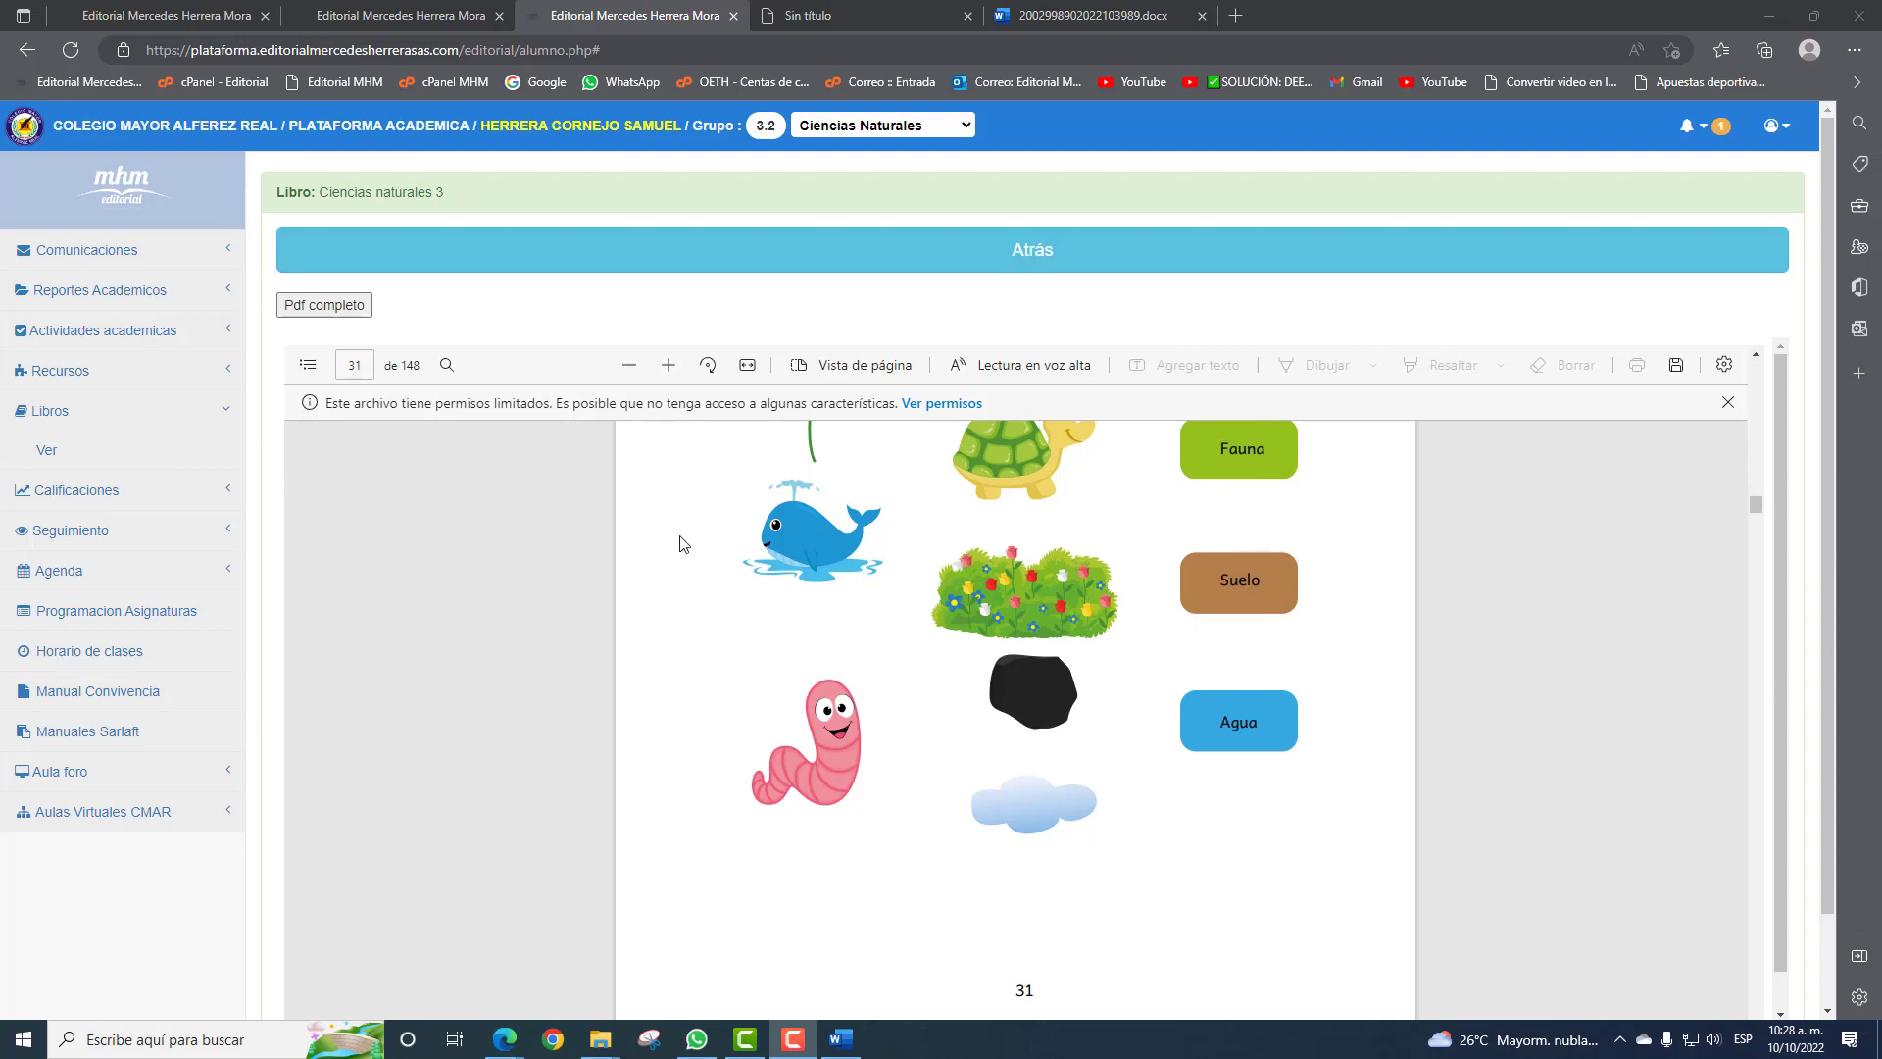
{"action": "scroll", "coordinate": [684, 544], "scroll_direction": "down", "scroll_amount": 1}
{"action": "scroll", "coordinate": [676, 546], "scroll_direction": "up", "scroll_amount": 3}
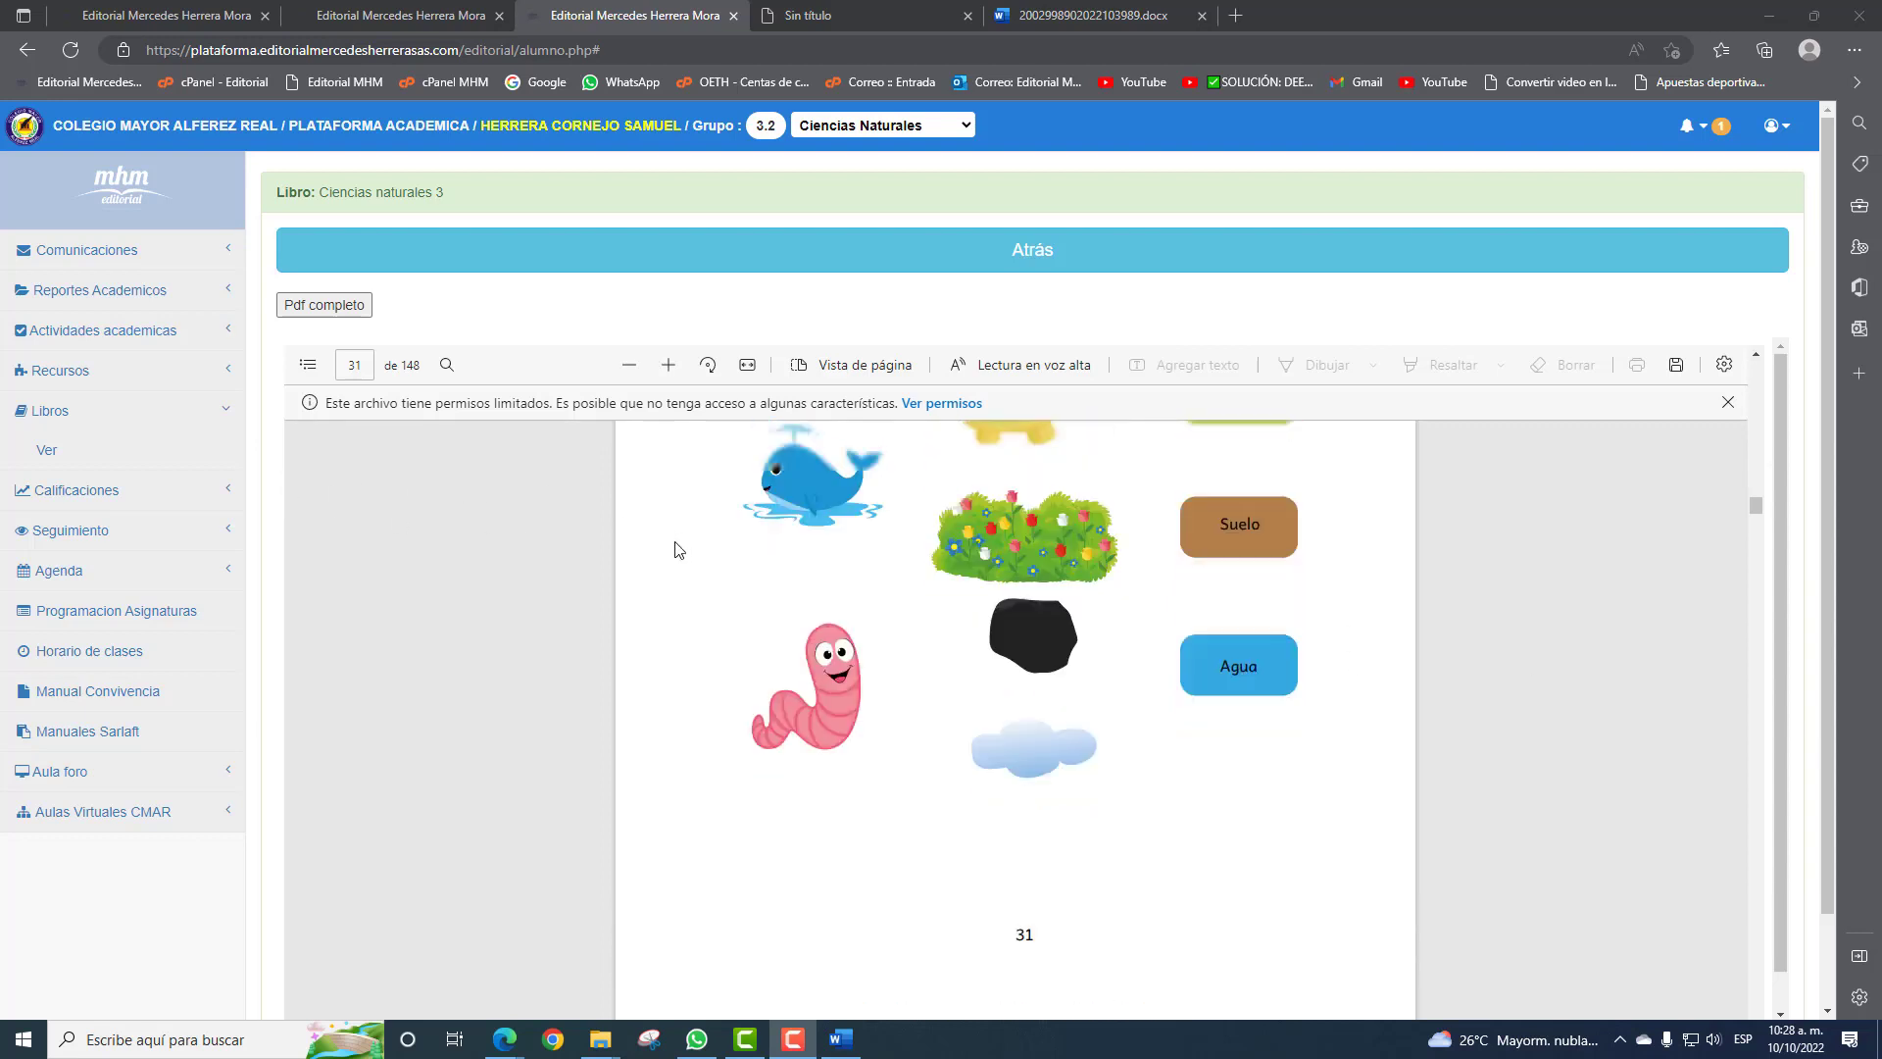
Switch the library to the subject Matemáticas, look through the complete book Matemáticas 3 and return to the book list.
{"action": "left_click", "coordinate": [959, 247]}
{"action": "left_click", "coordinate": [852, 125]}
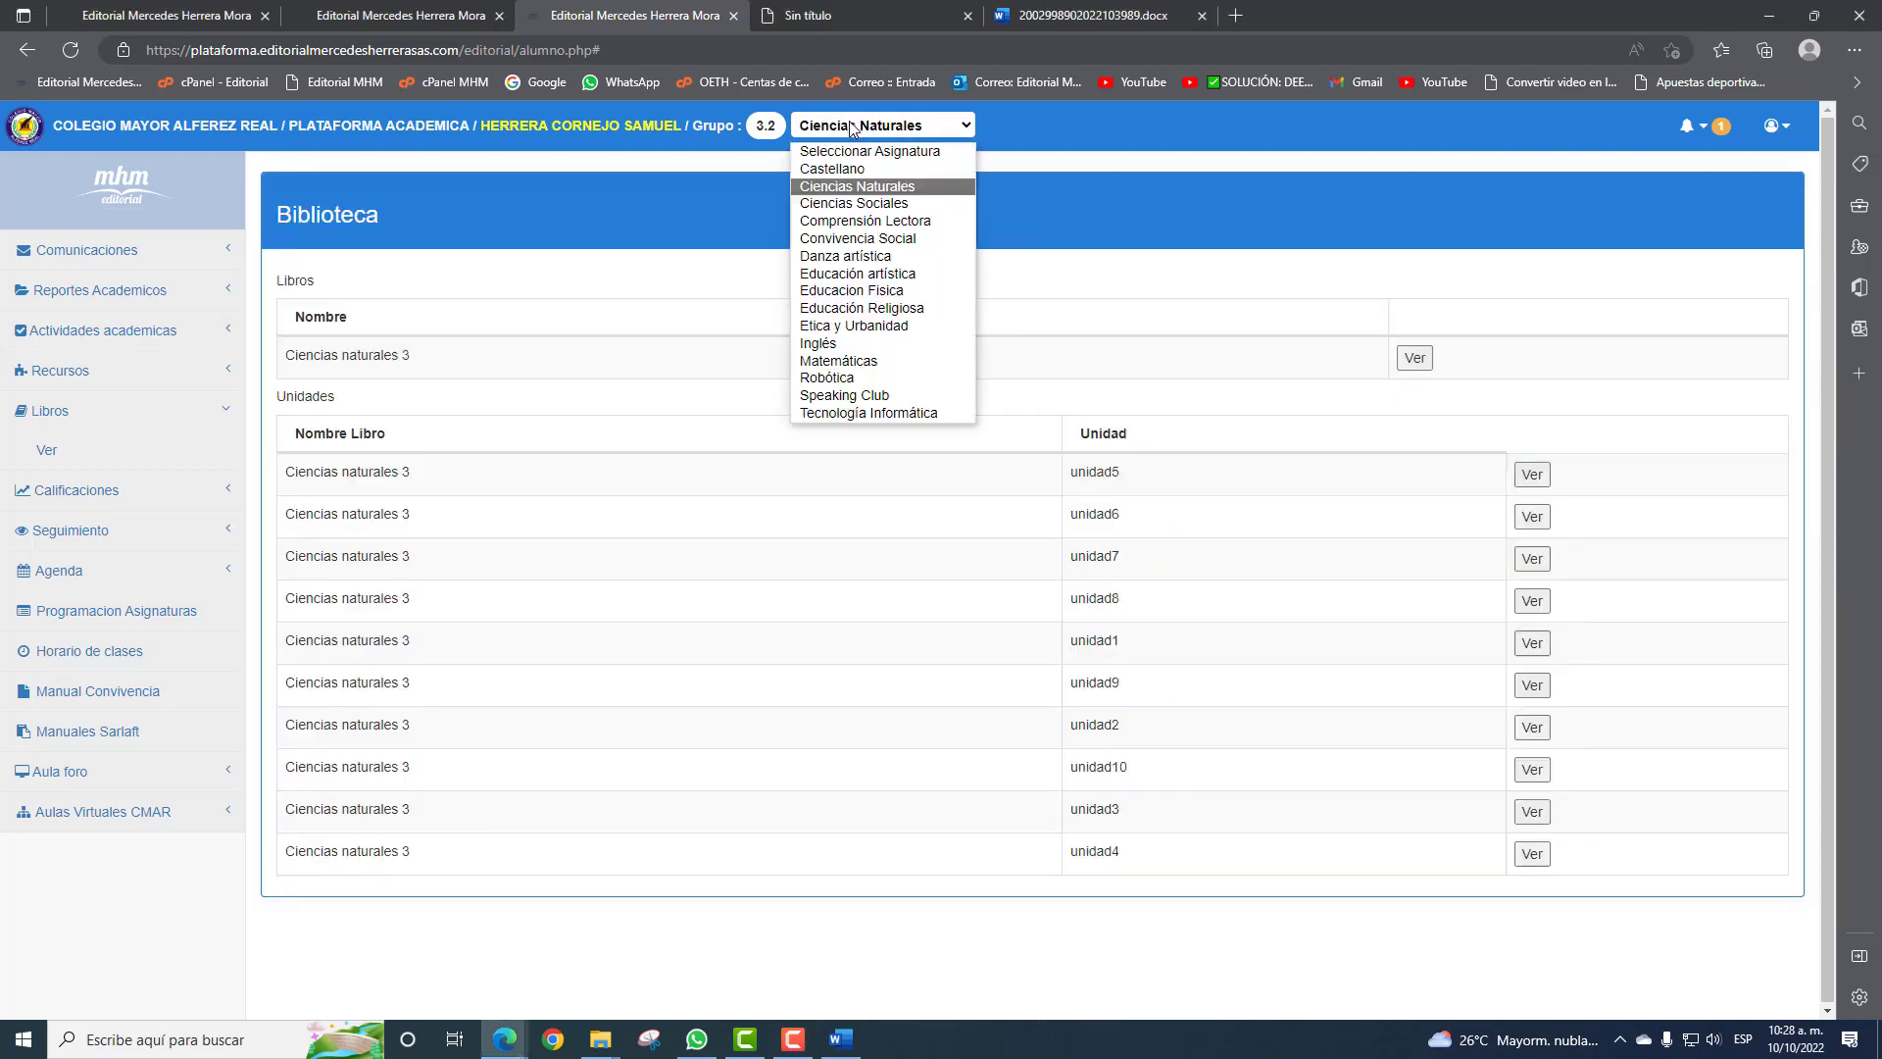
{"action": "left_click", "coordinate": [806, 362]}
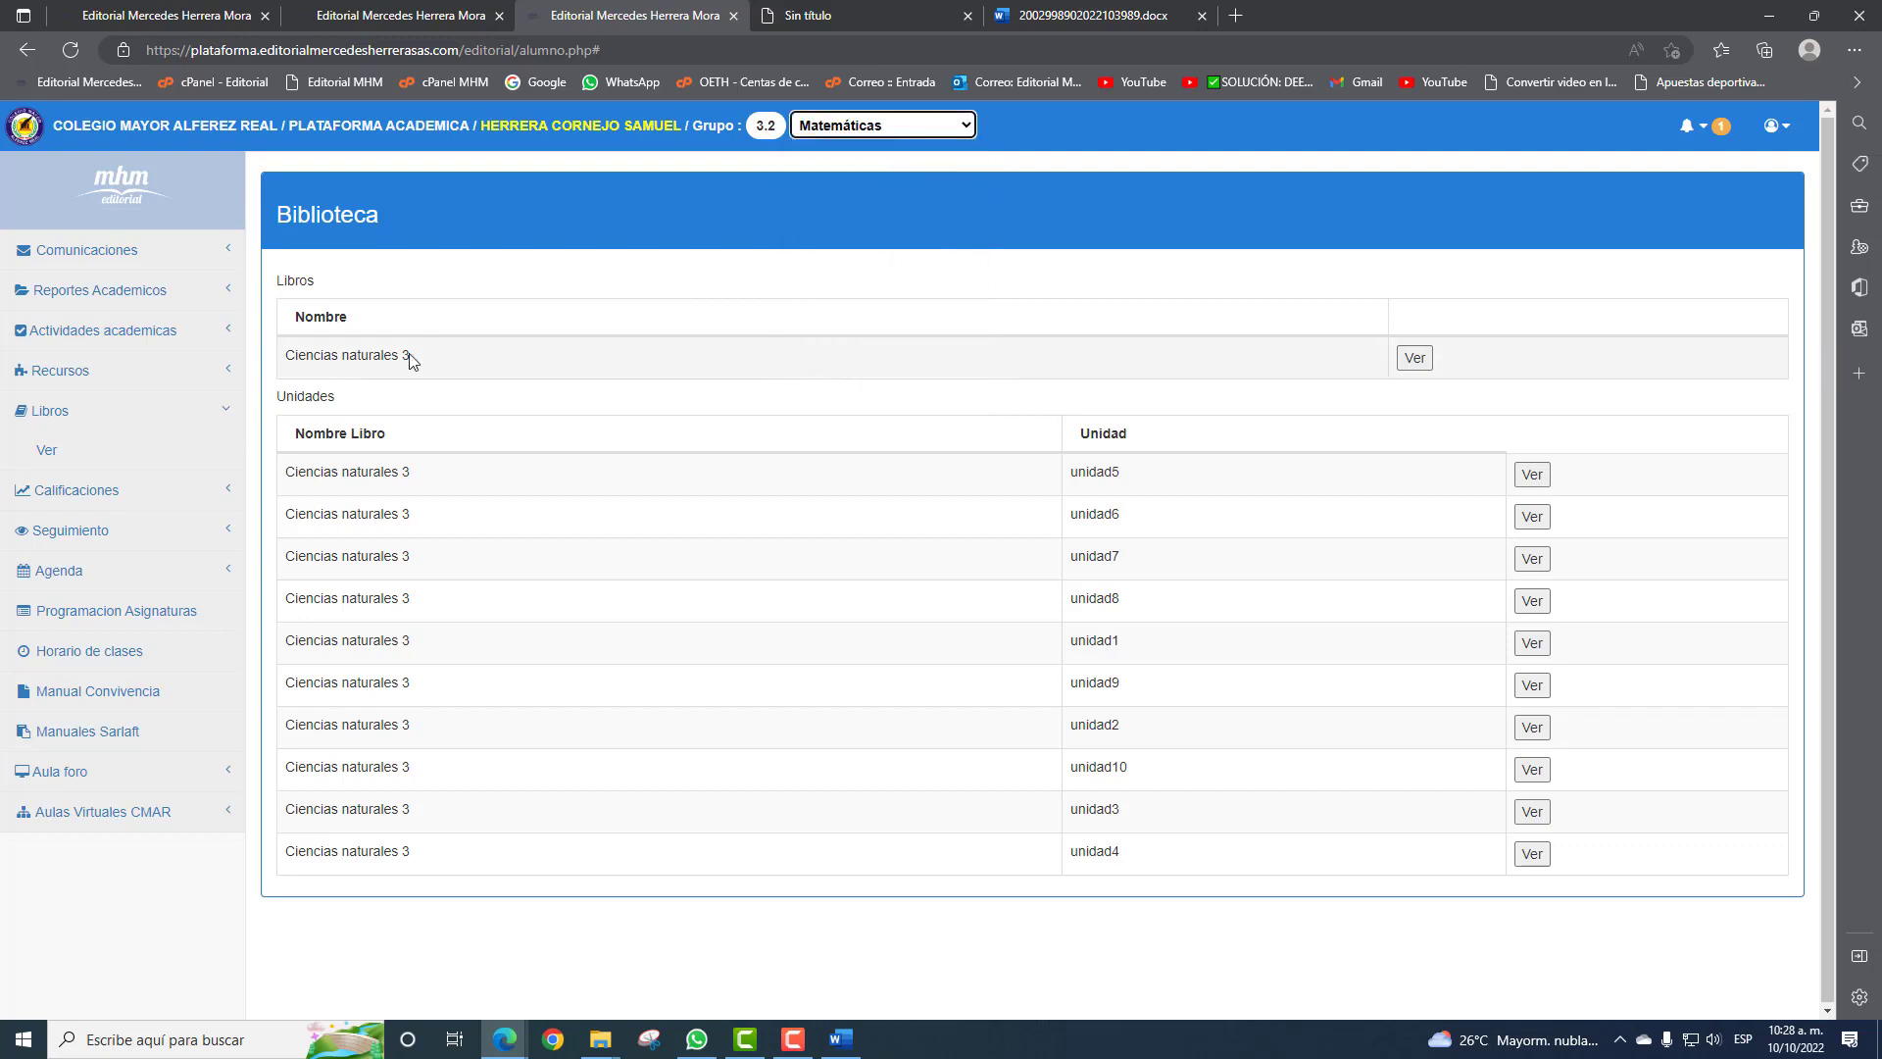
{"action": "left_click", "coordinate": [46, 461]}
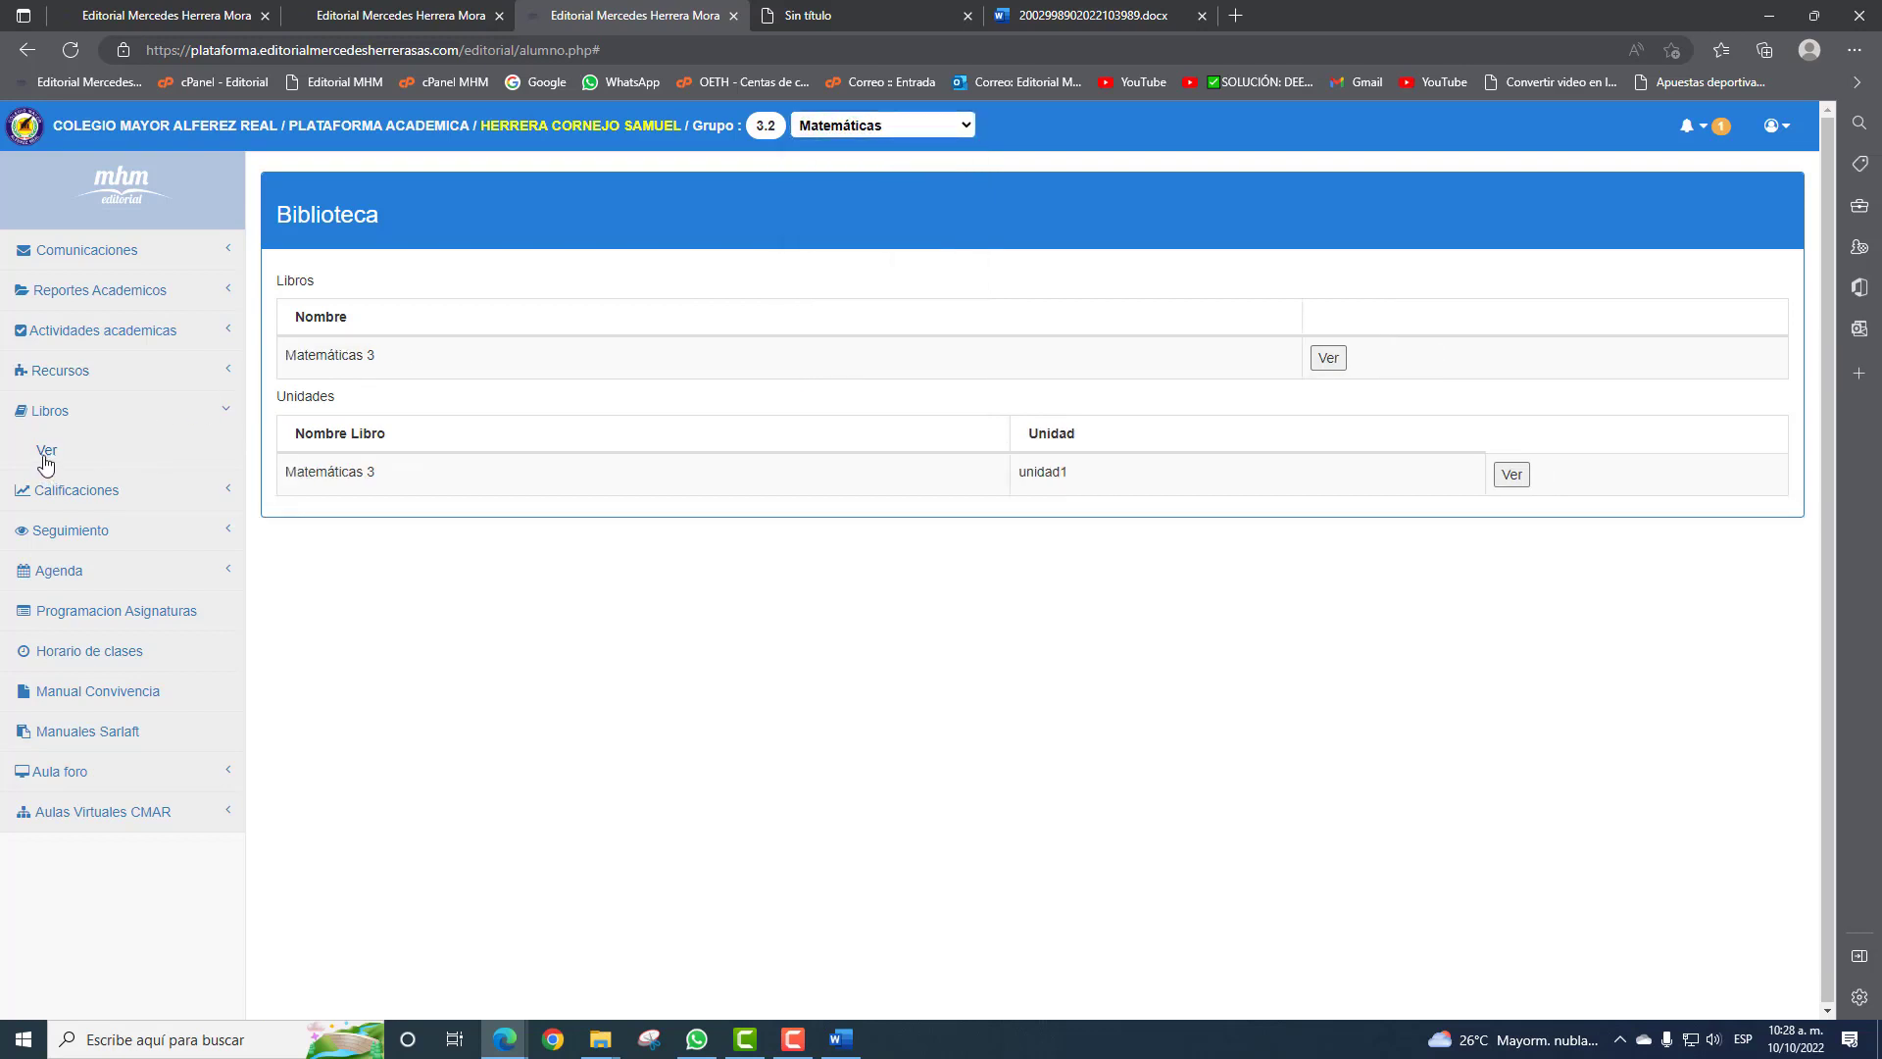
{"action": "left_click", "coordinate": [1325, 358]}
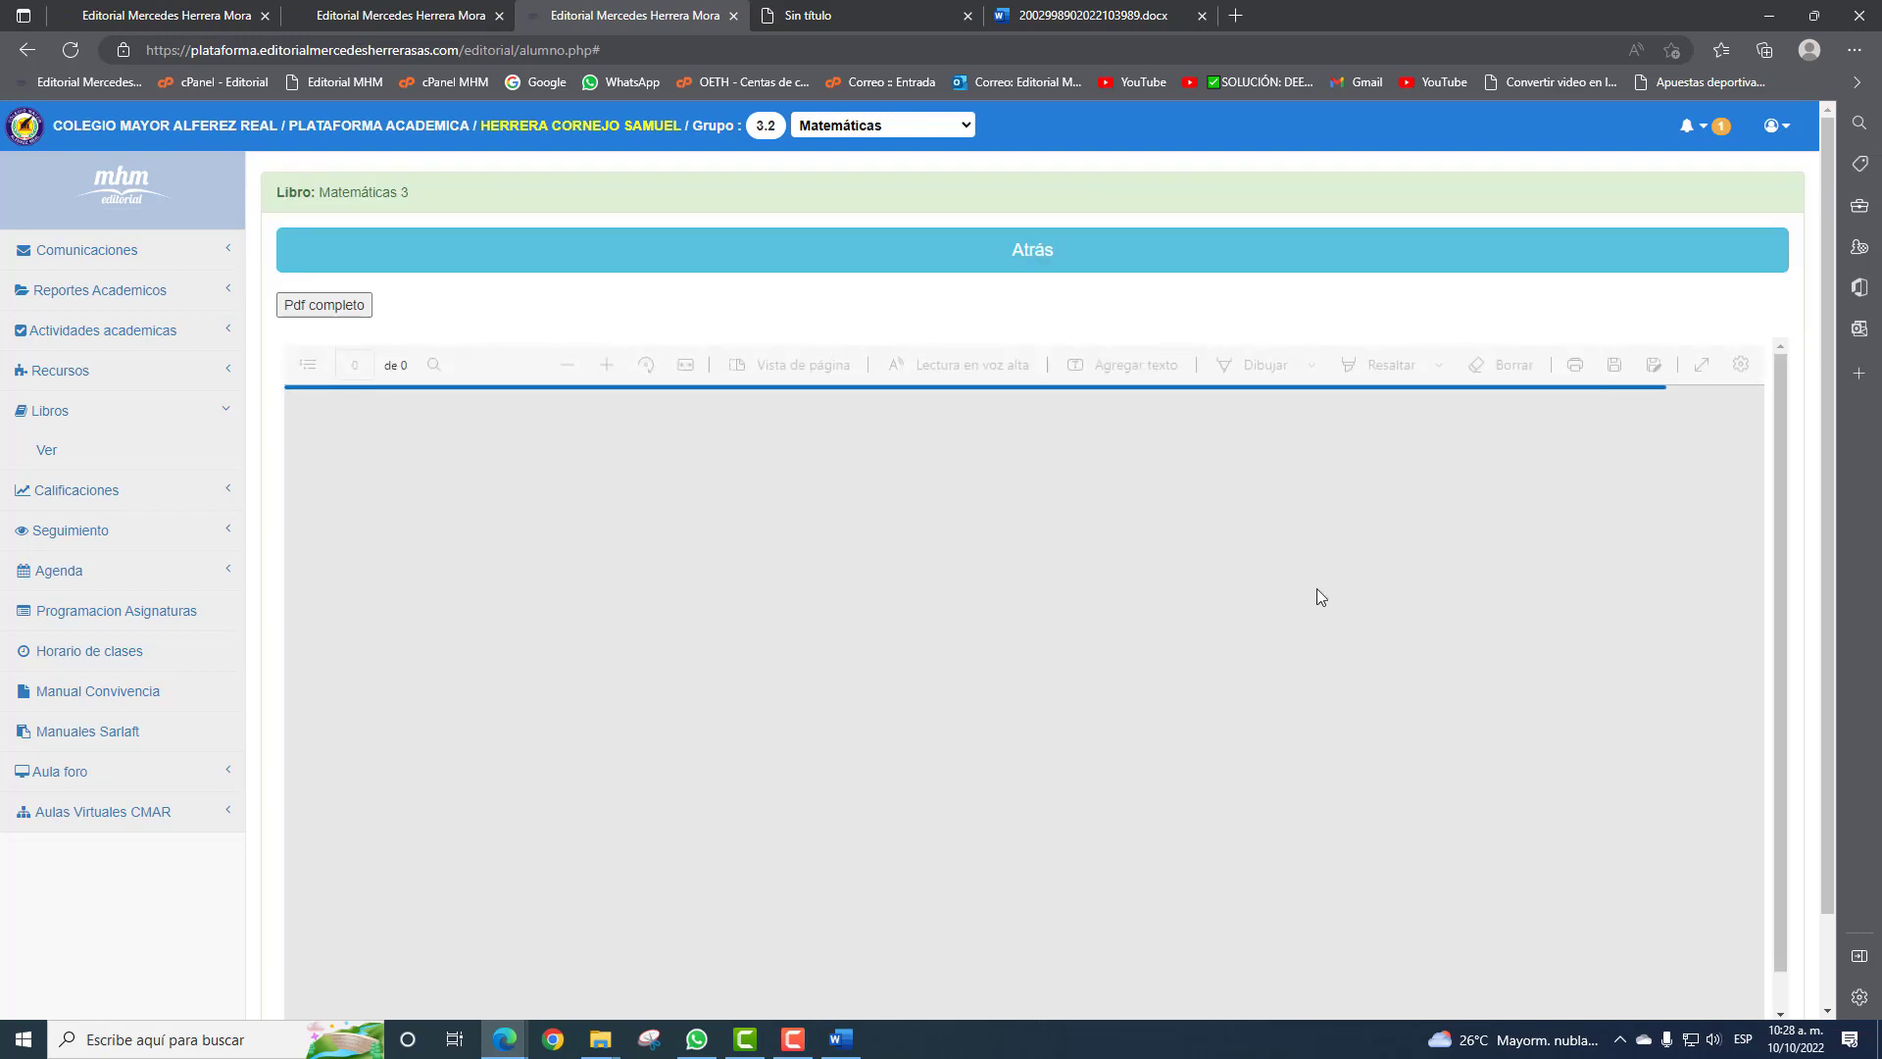
{"action": "scroll", "coordinate": [1273, 595], "scroll_direction": "down", "scroll_amount": 15}
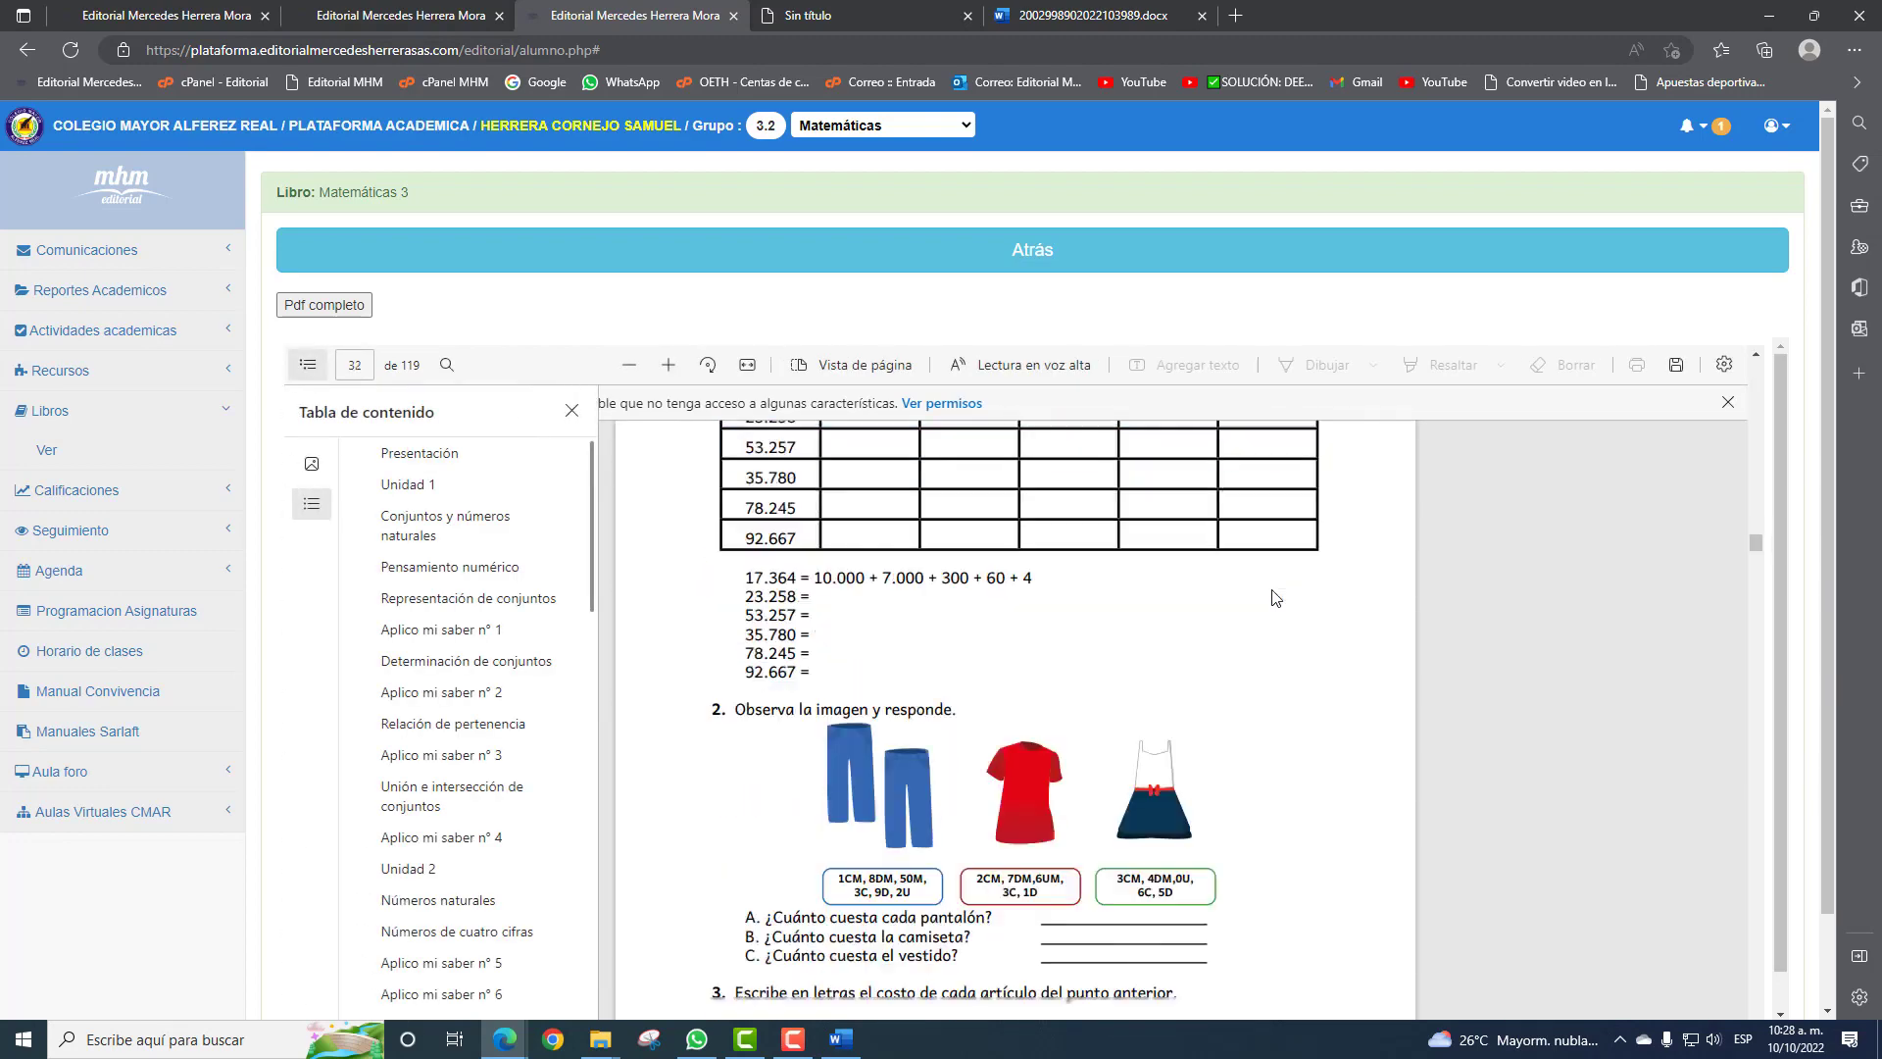
{"action": "left_click", "coordinate": [1031, 248]}
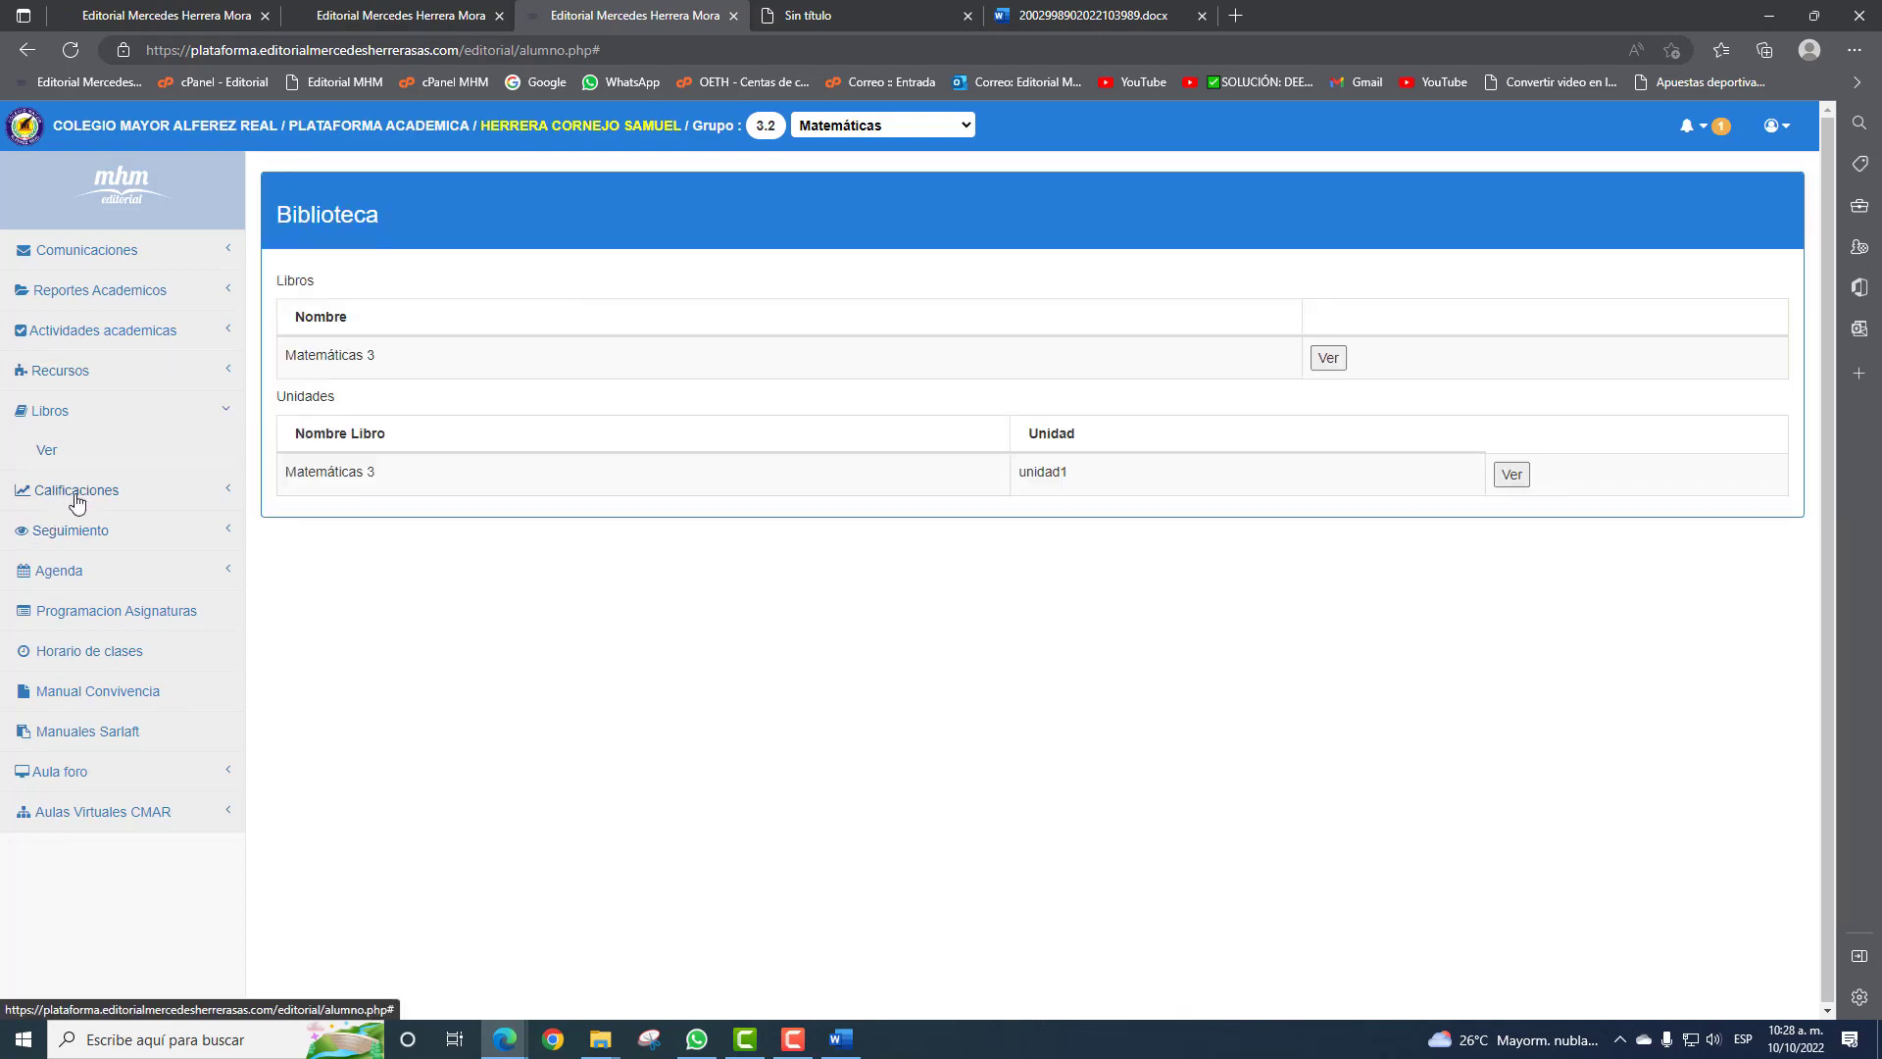
View the student's follow-up grades (Seguimiento under Calificaciones) for Matemáticas.
{"action": "left_click", "coordinate": [88, 492]}
{"action": "left_click", "coordinate": [81, 492]}
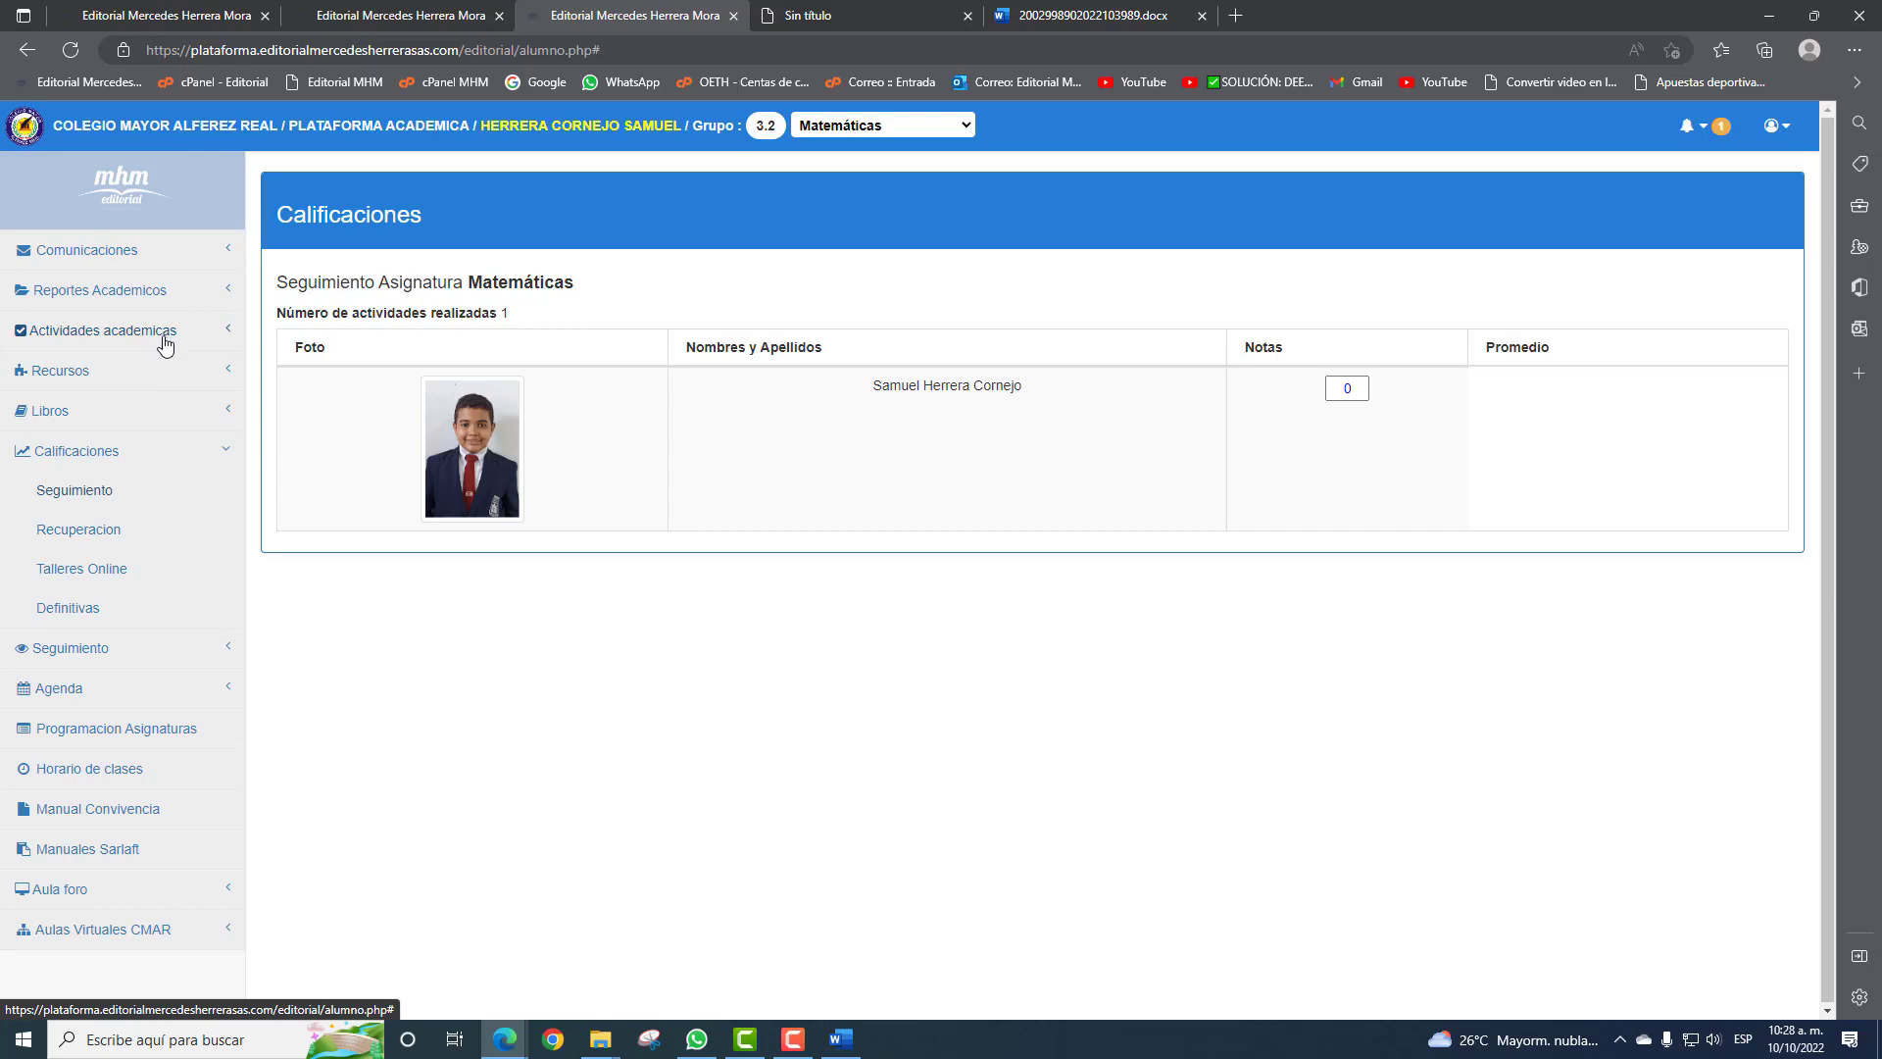
{"action": "left_click", "coordinate": [1362, 388]}
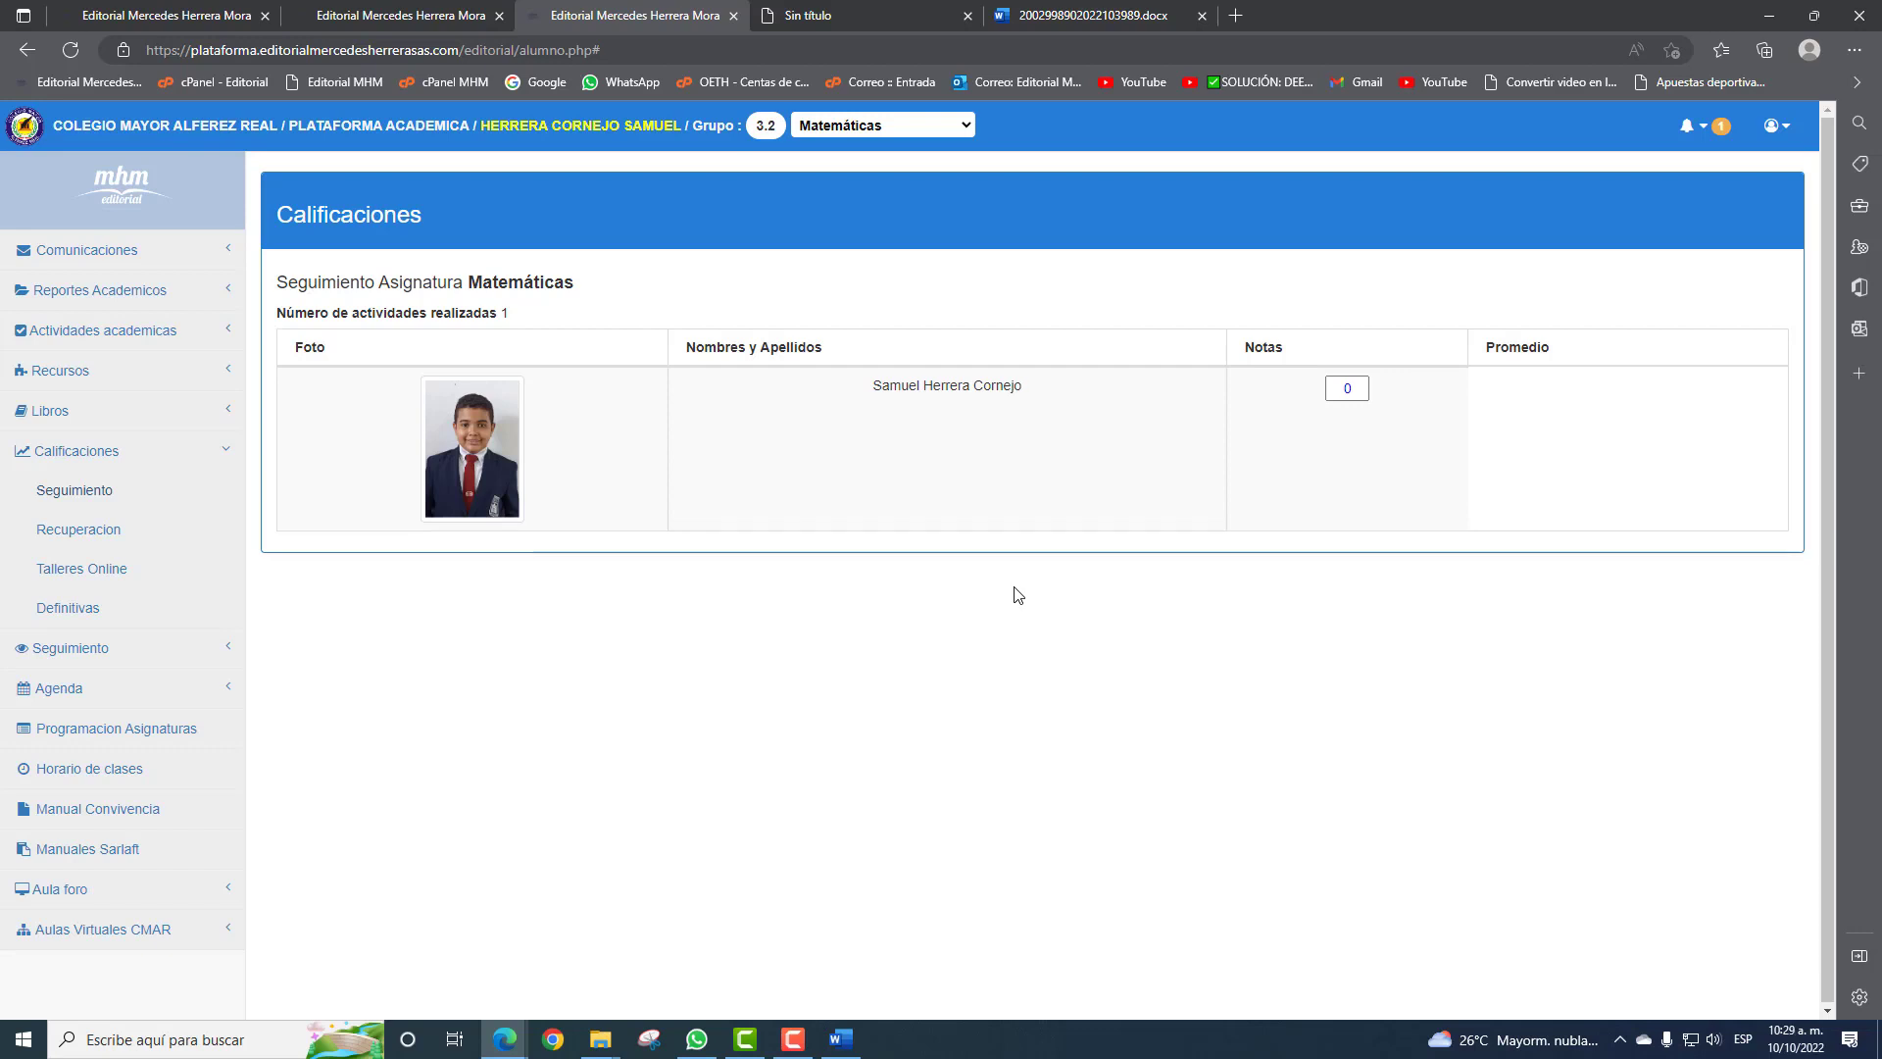
View the schedule of the Pruebas por competencias in the student's Seguimiento module.
{"action": "left_click", "coordinate": [131, 456]}
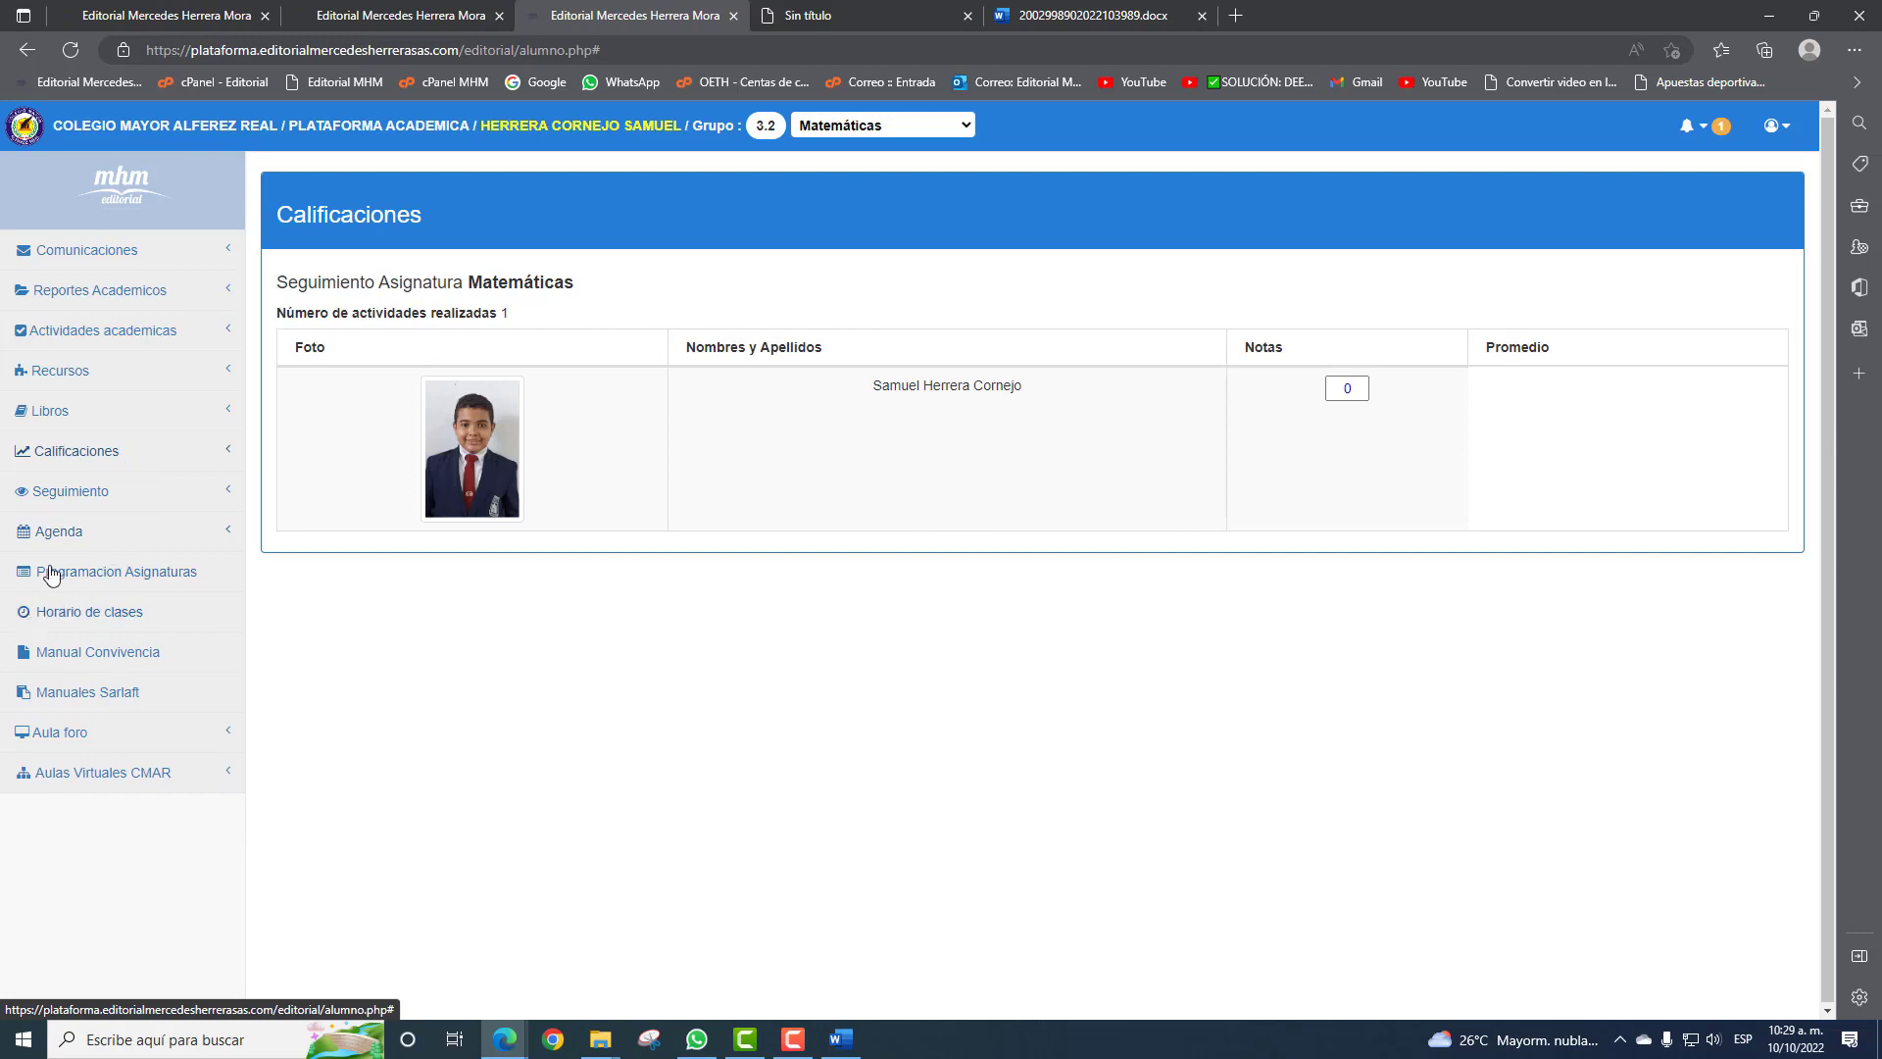
{"action": "left_click", "coordinate": [92, 492]}
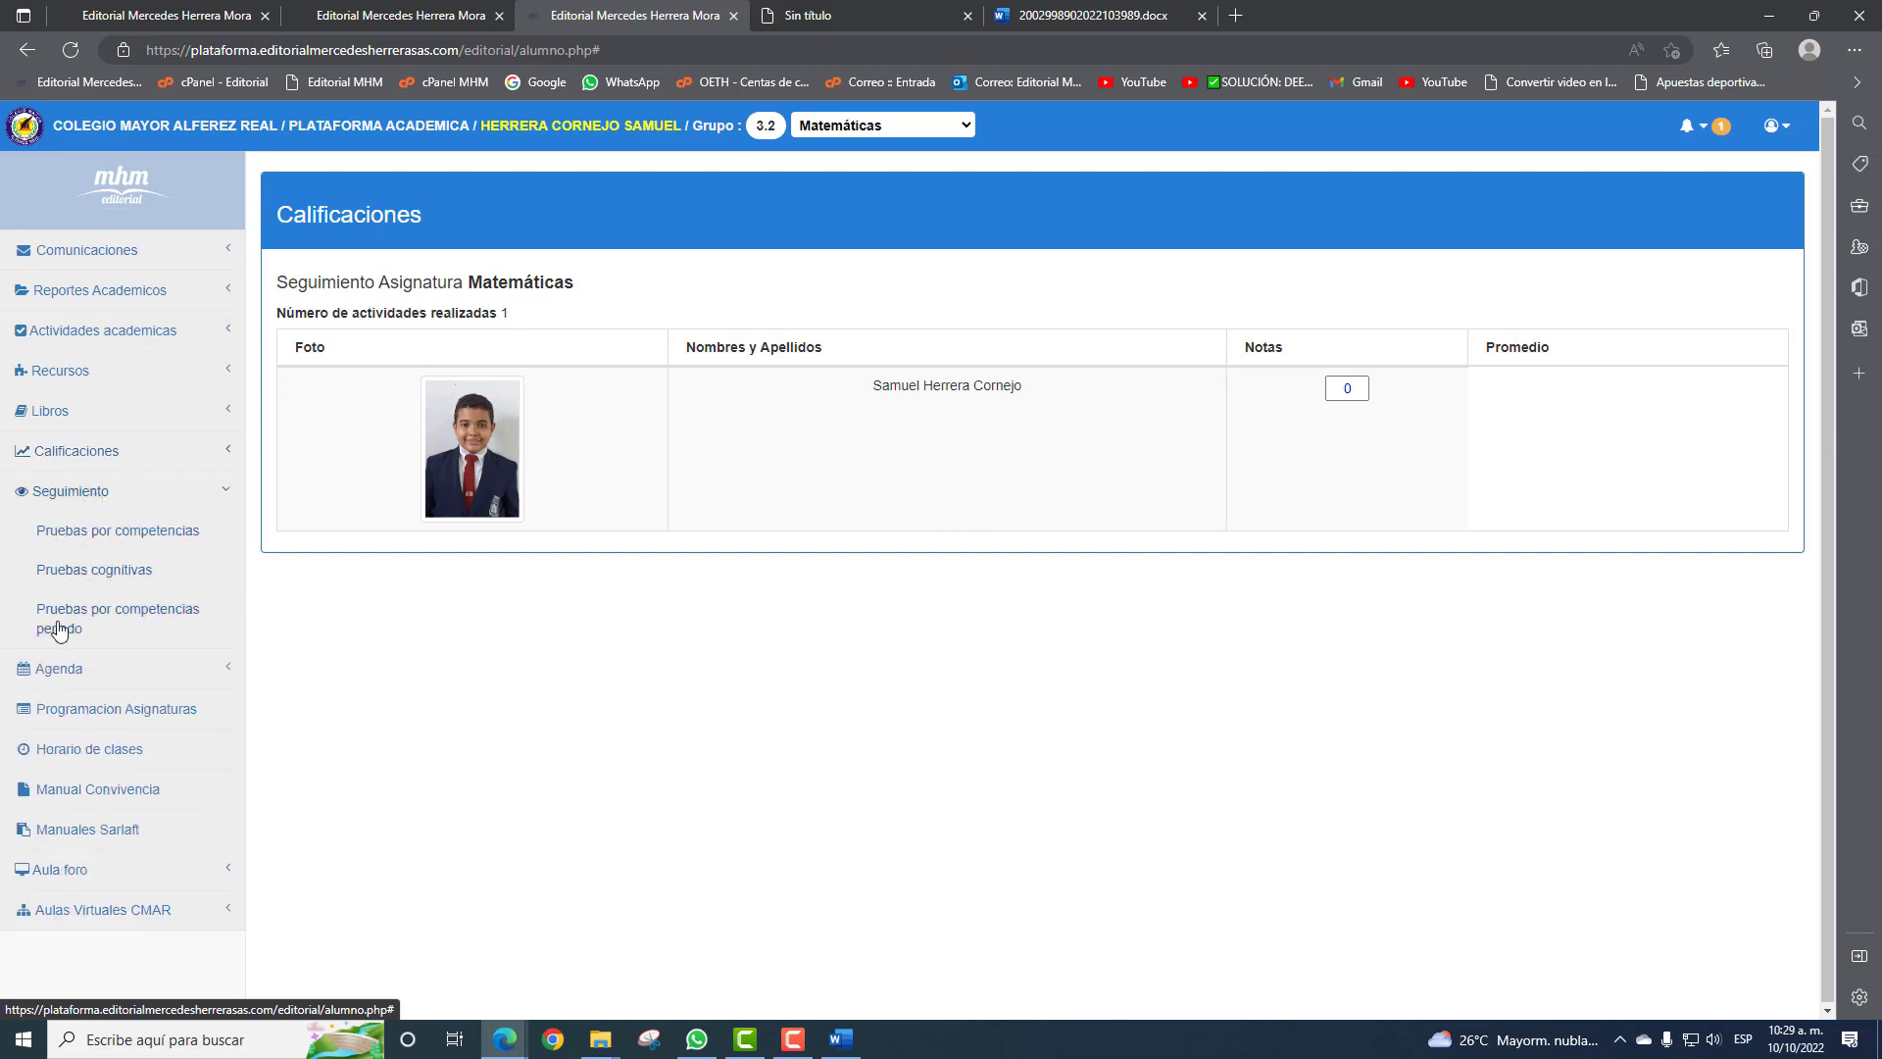
{"action": "left_click", "coordinate": [76, 534]}
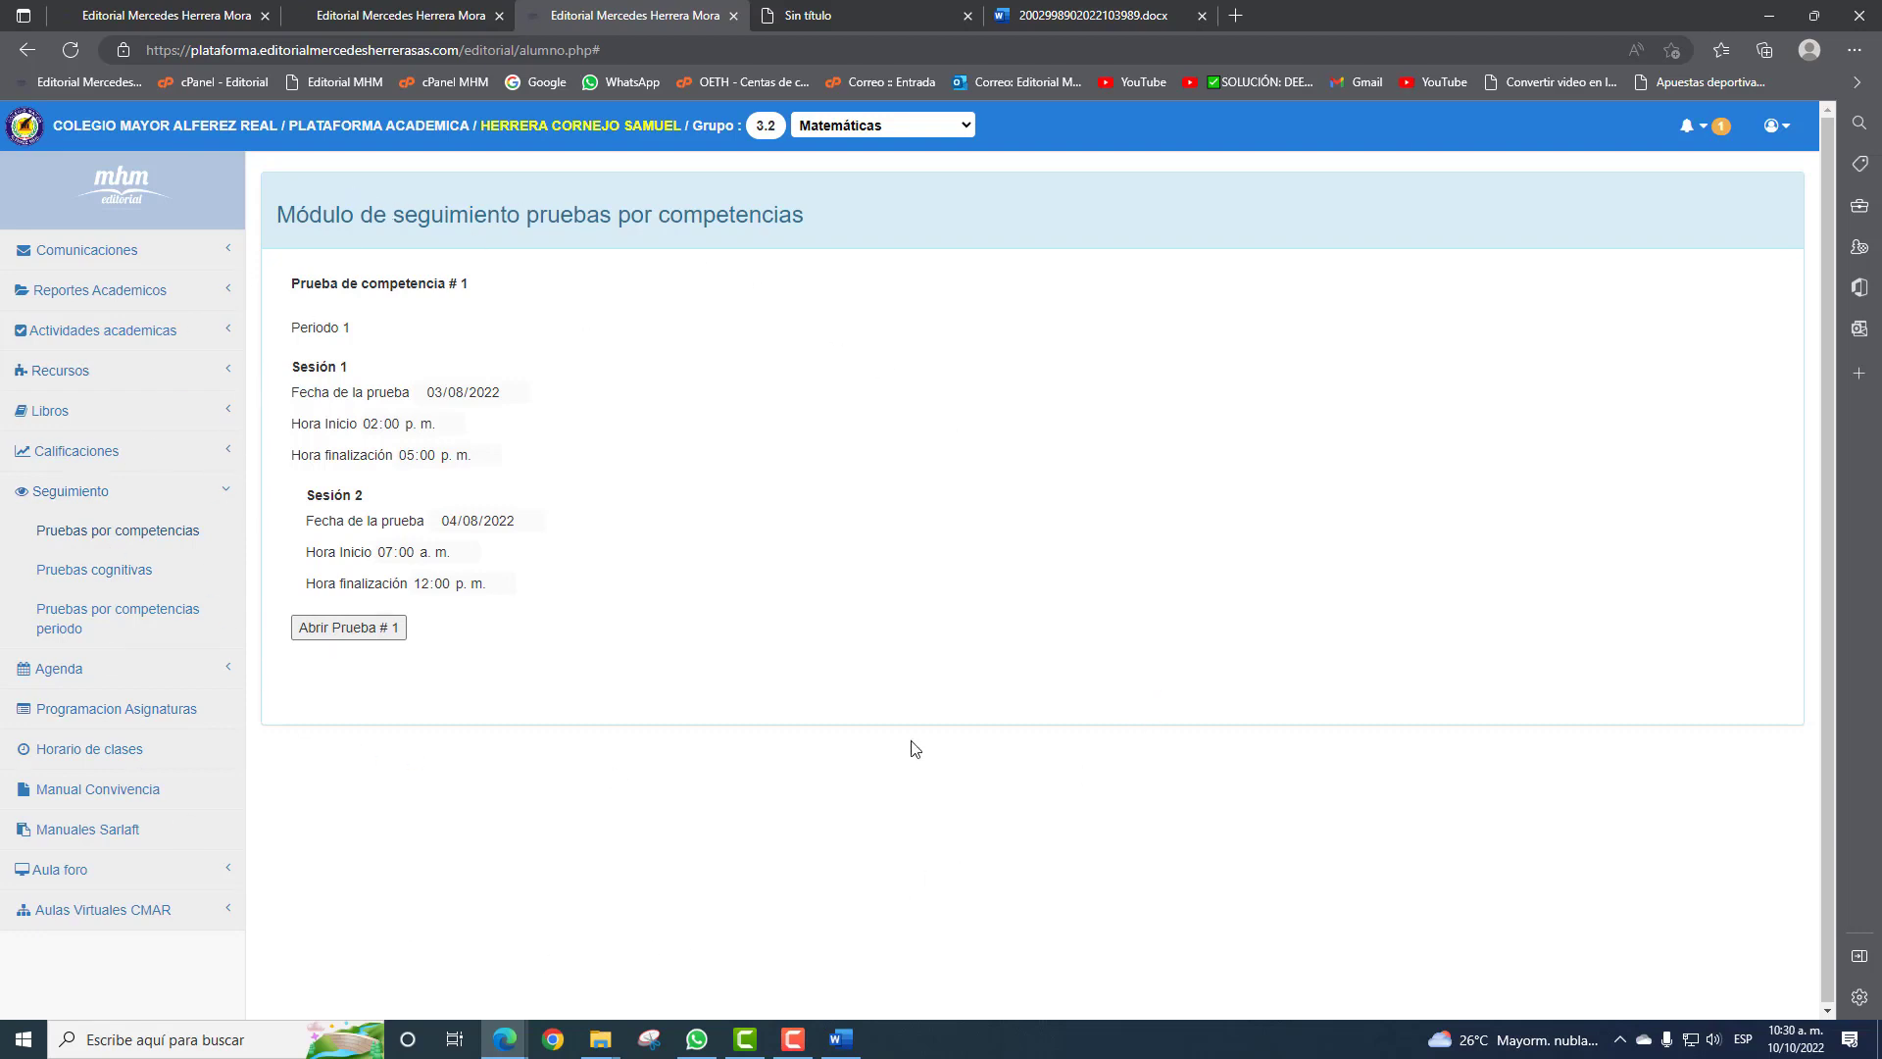
{"action": "left_click", "coordinate": [94, 502]}
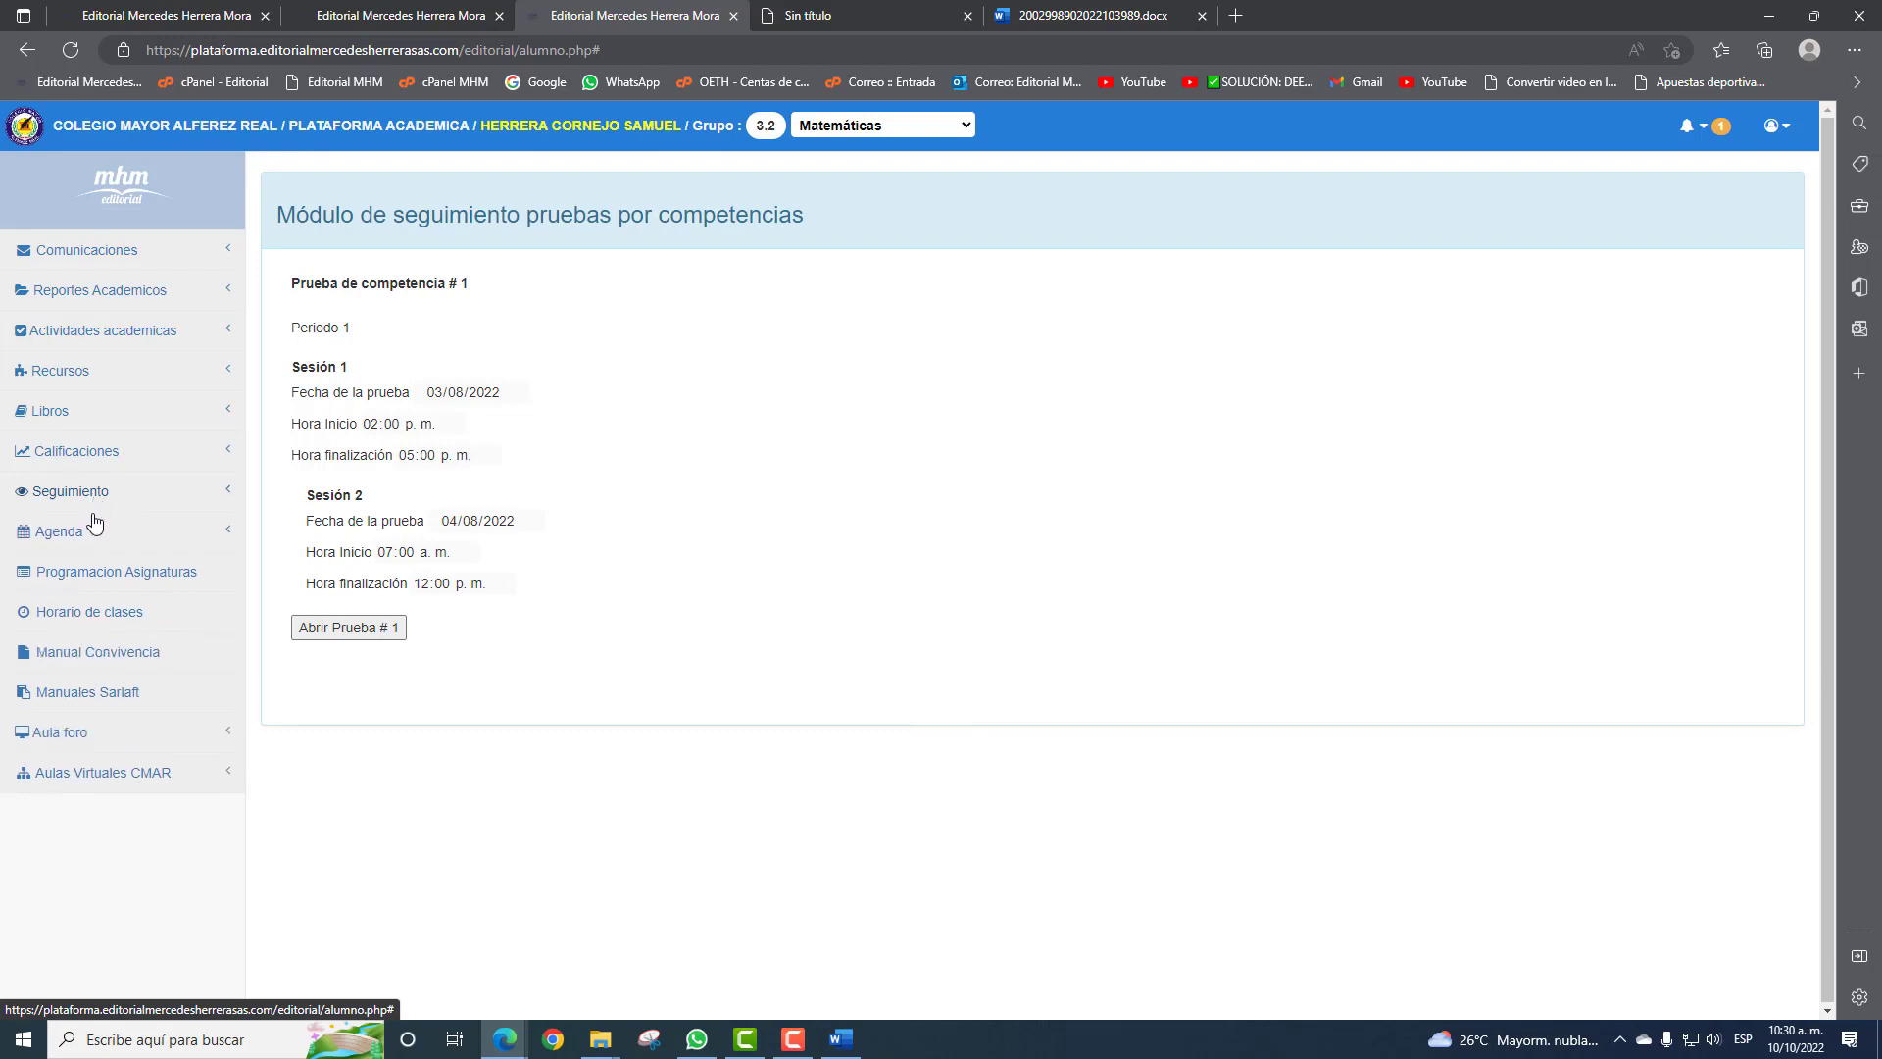
View the details of Cronograma cmar 2022 - 2023 in the school agenda and return to its activity list.
{"action": "left_click", "coordinate": [90, 532]}
{"action": "left_click", "coordinate": [67, 578]}
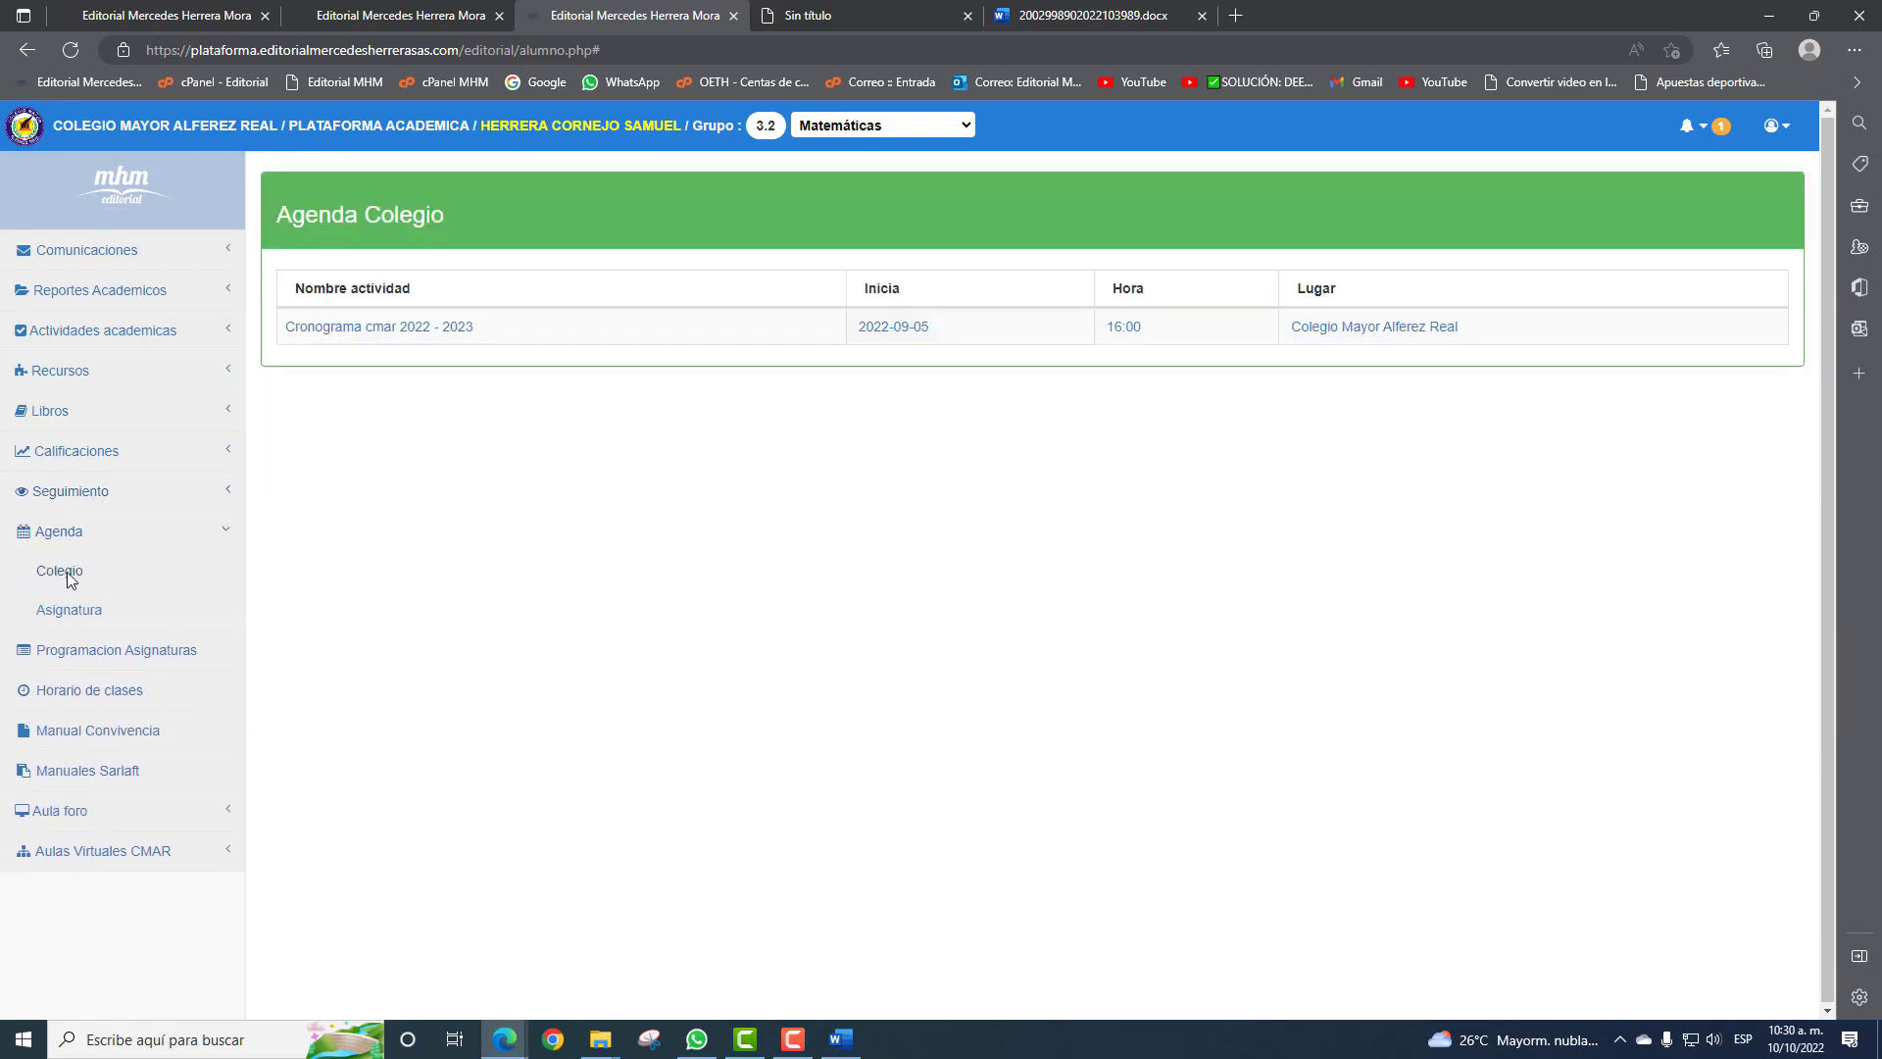
{"action": "left_click", "coordinate": [1392, 329]}
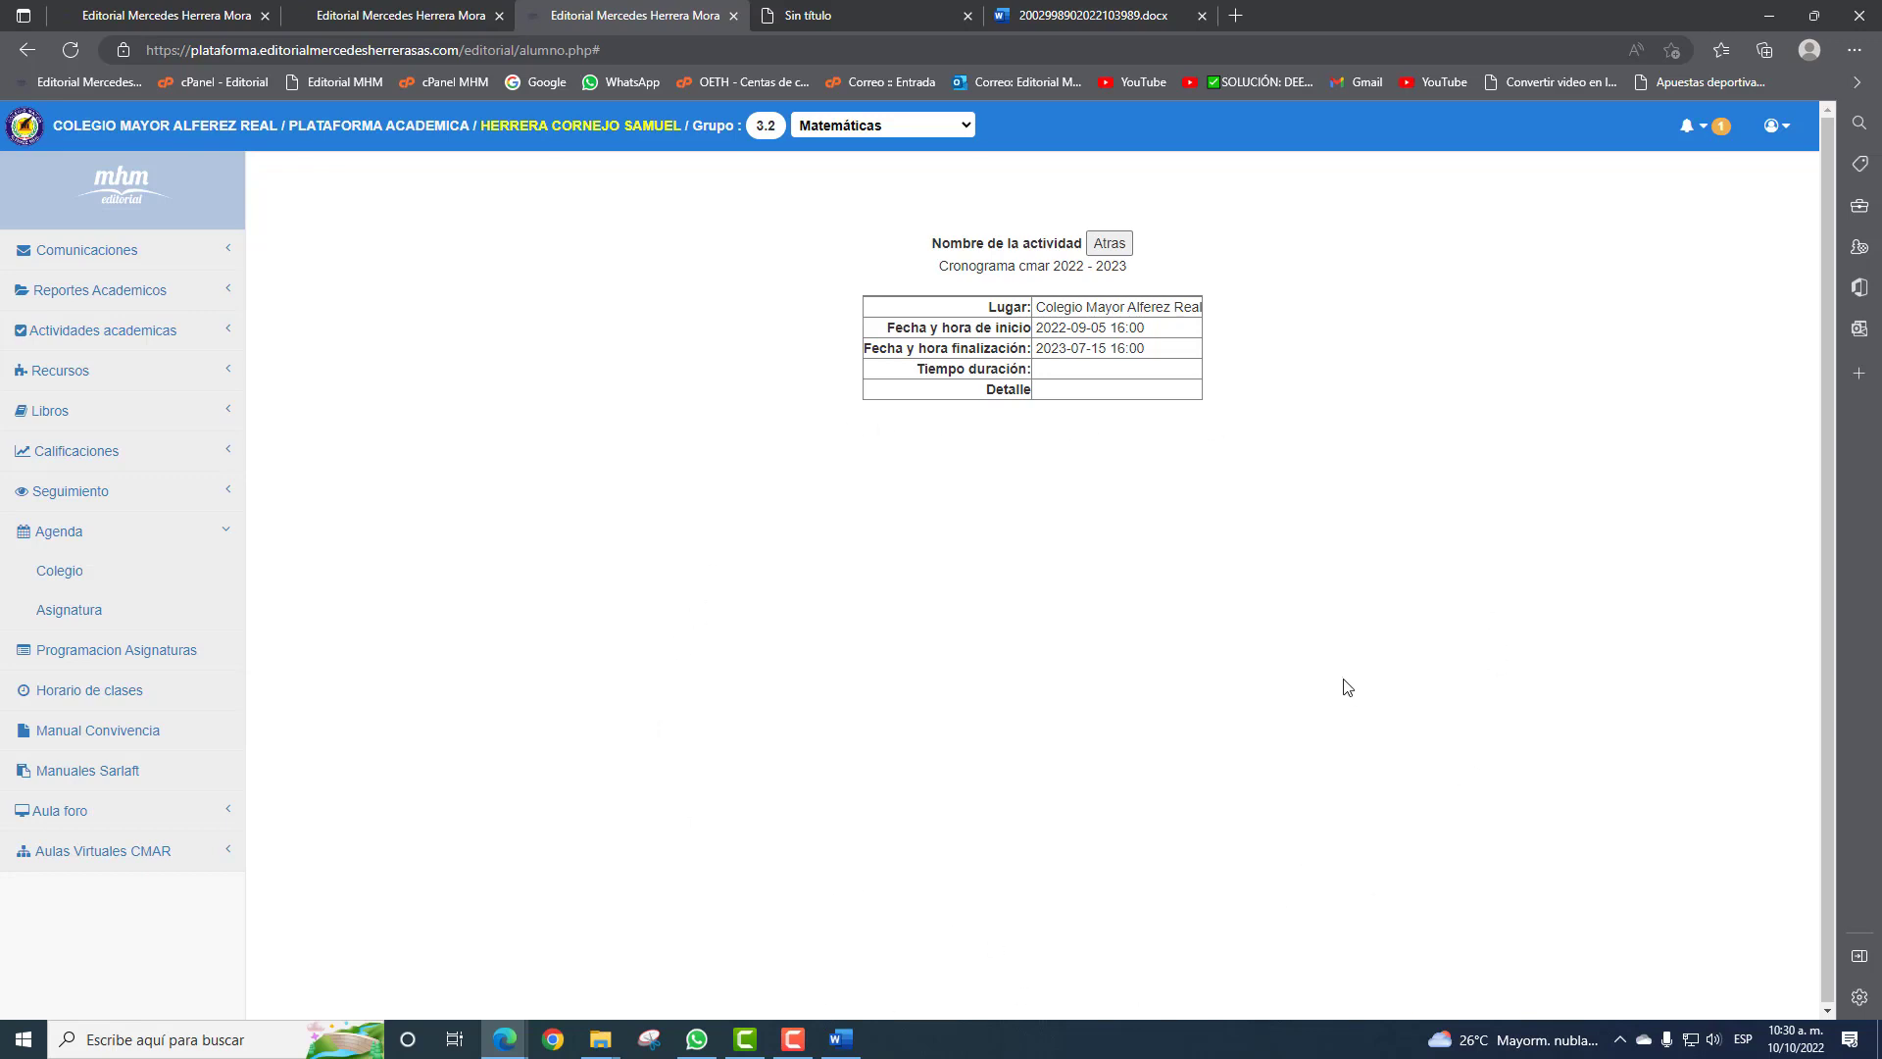
{"action": "left_click", "coordinate": [1110, 243]}
Select the subject Ciencias Naturales and view the details of the Periodo 1 Quiz/Taller activity in its subject agenda.
{"action": "left_click", "coordinate": [843, 127]}
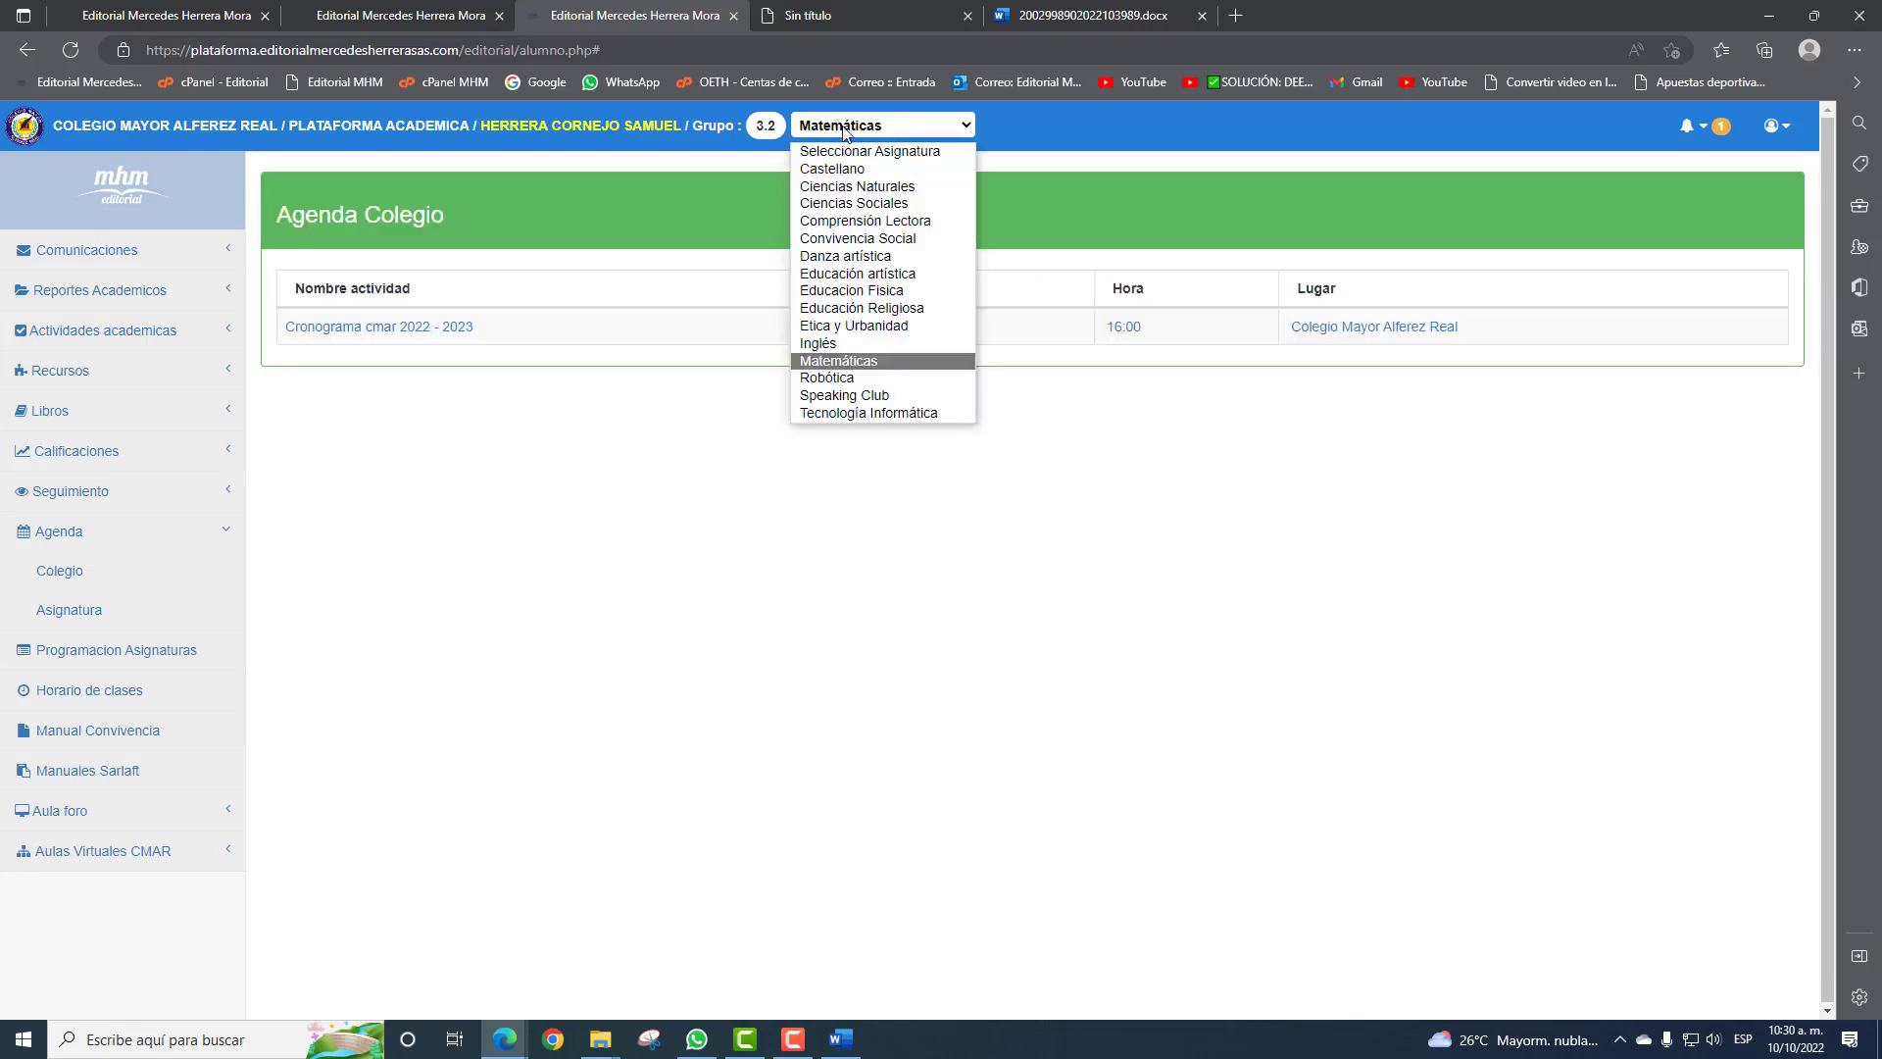
{"action": "left_click", "coordinate": [864, 187]}
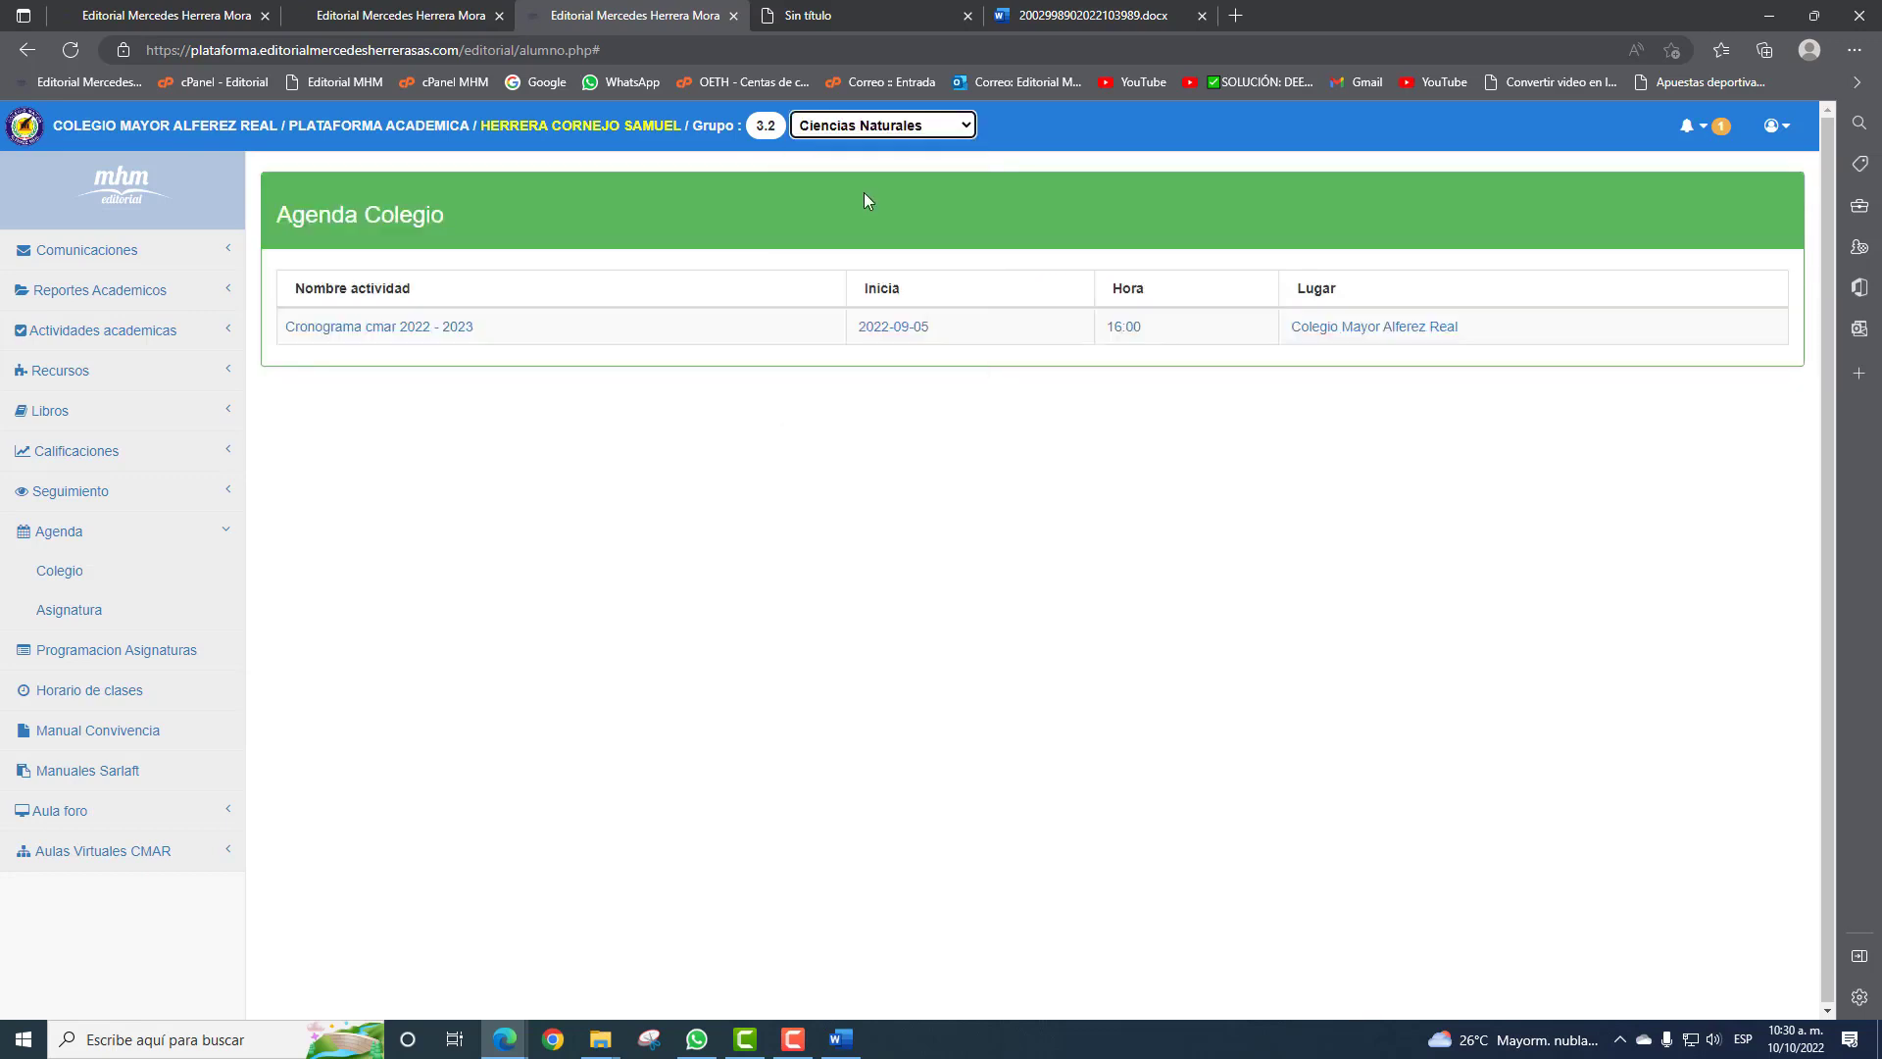
{"action": "left_click", "coordinate": [88, 613]}
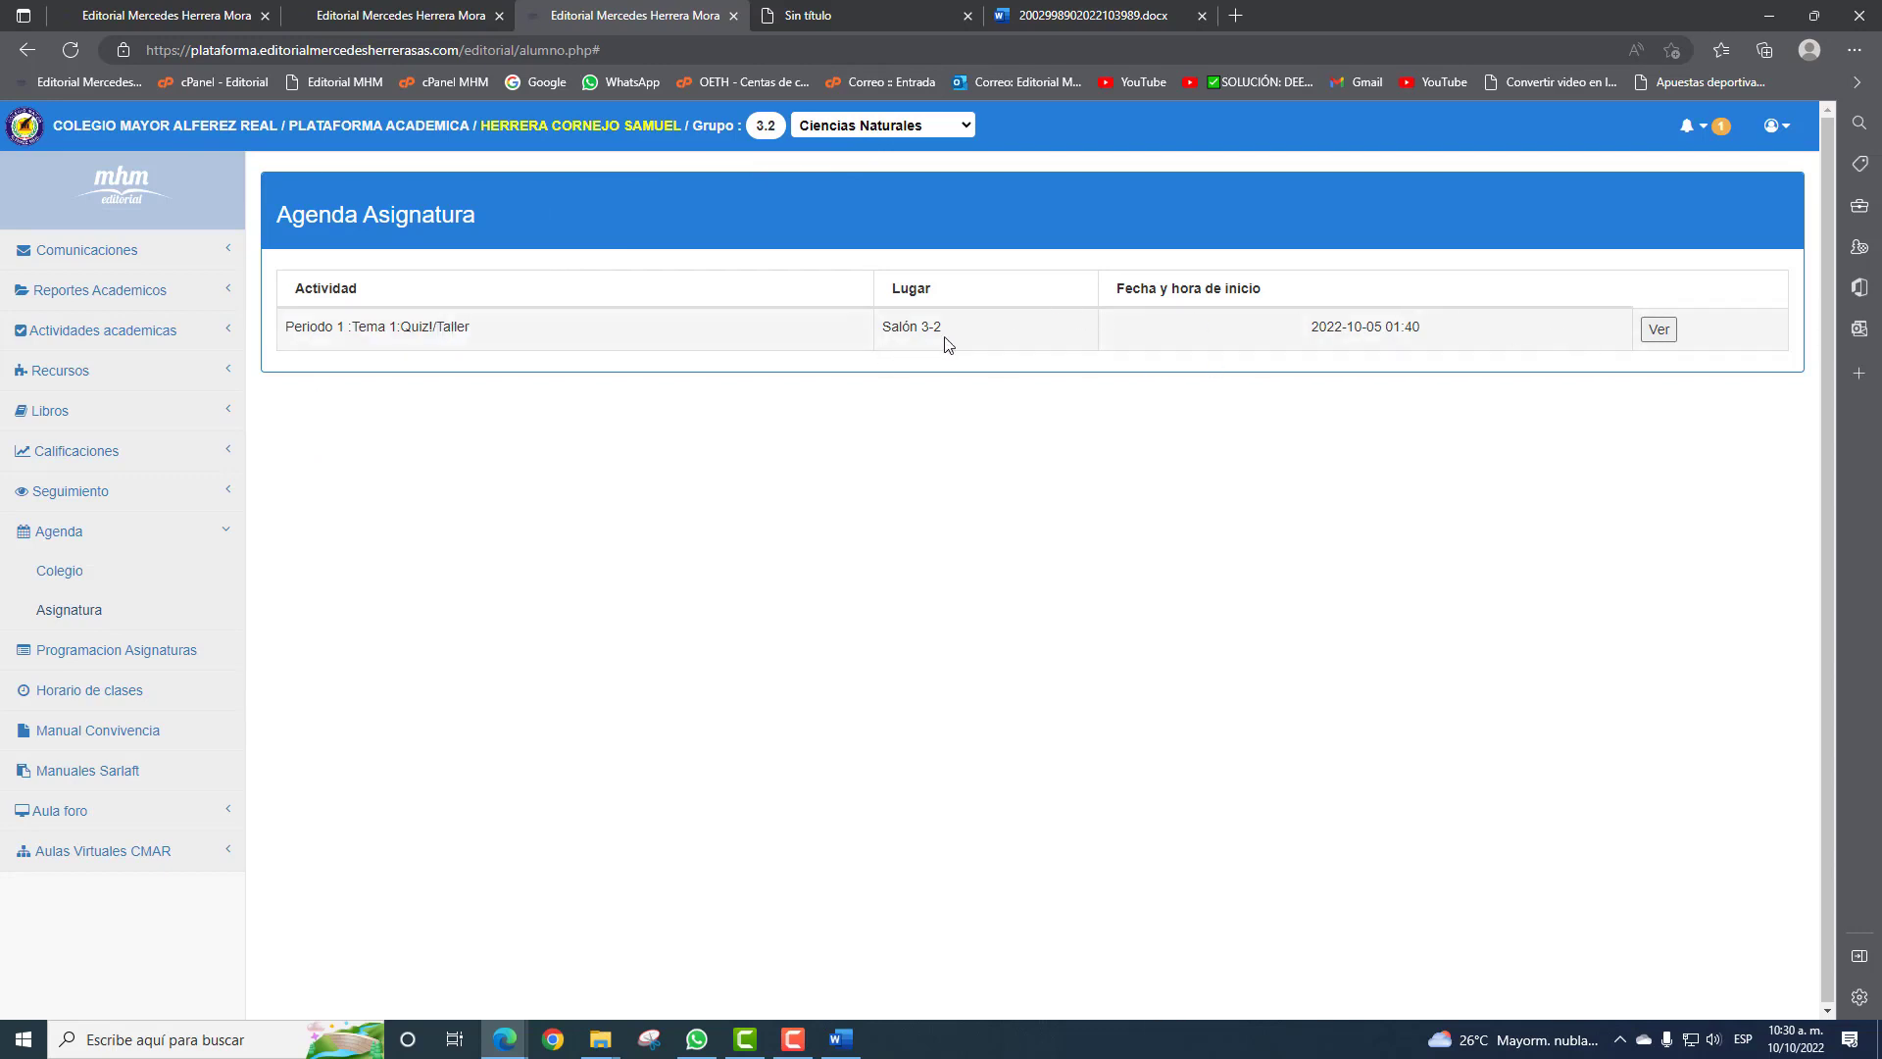
{"action": "left_click", "coordinate": [1660, 330]}
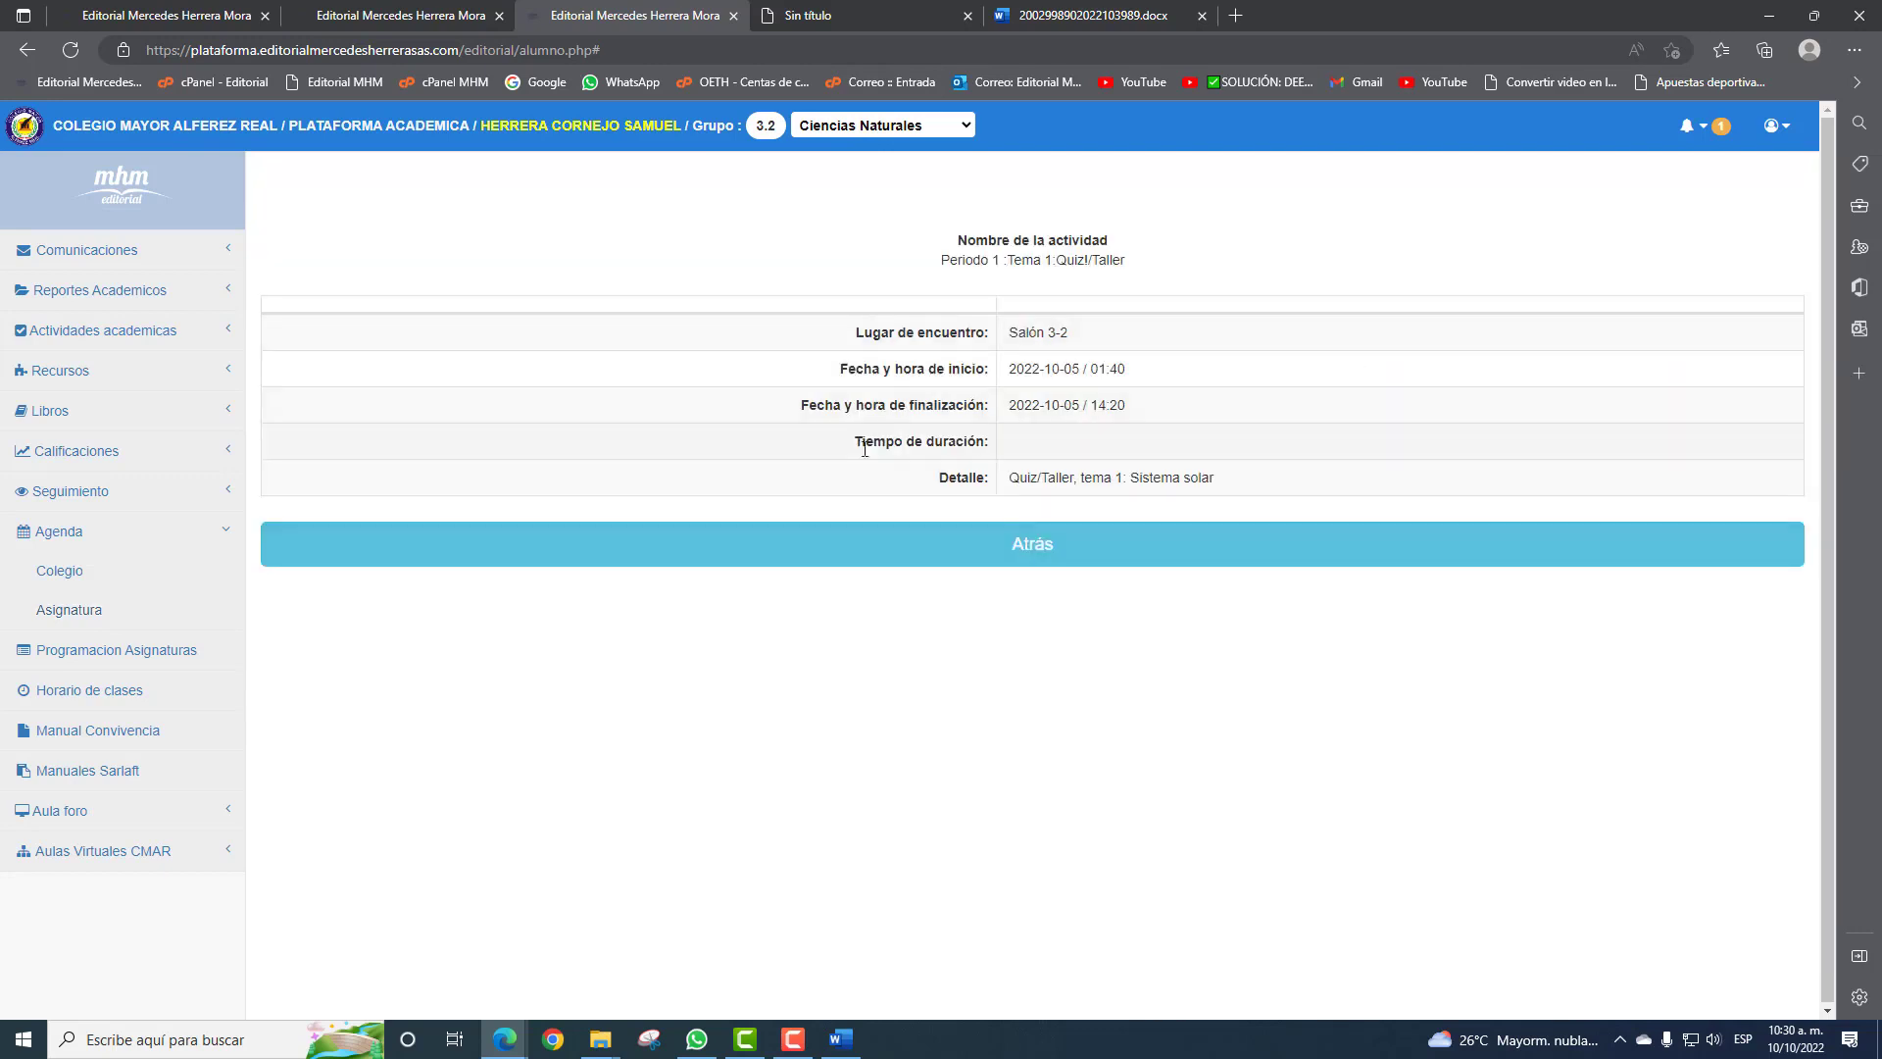
{"action": "left_click", "coordinate": [958, 557]}
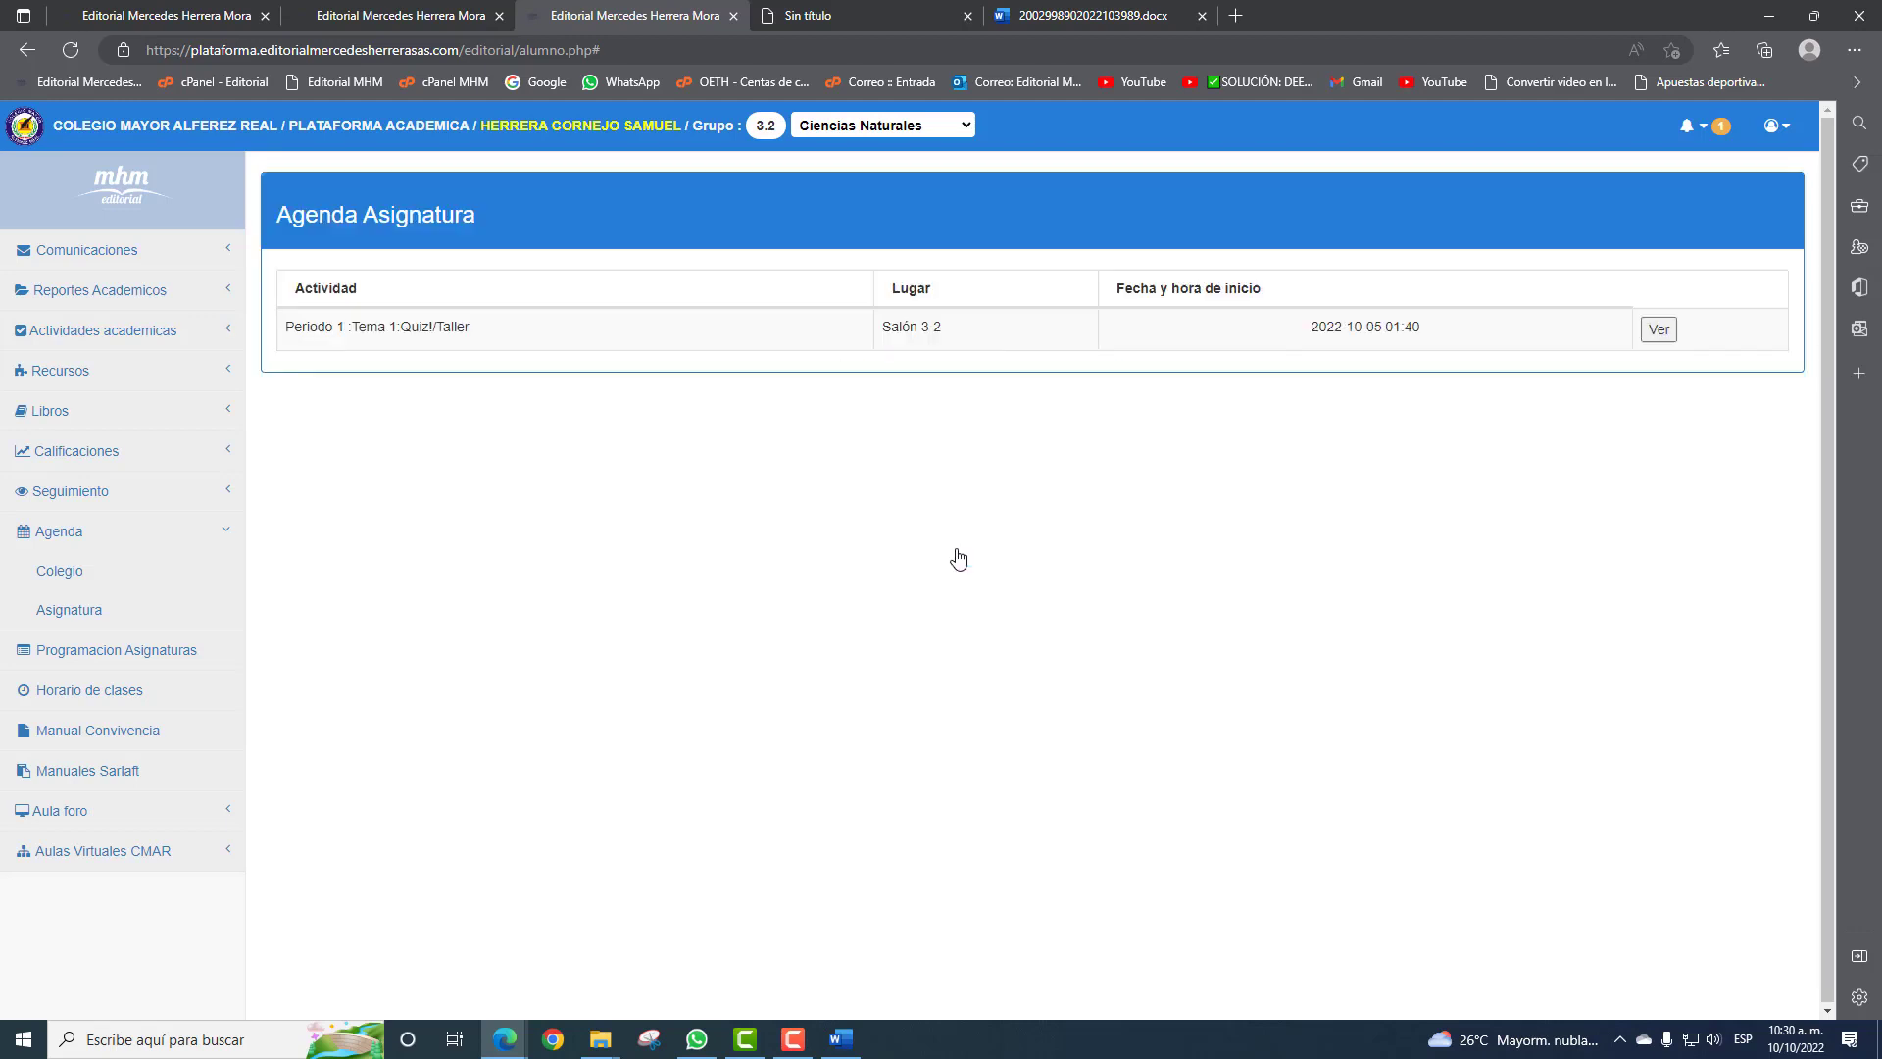
View the subject programme (Programacion Asignaturas) for Ciencias Naturales.
{"action": "left_click", "coordinate": [115, 651]}
{"action": "scroll", "coordinate": [1164, 491], "scroll_direction": "down", "scroll_amount": 4}
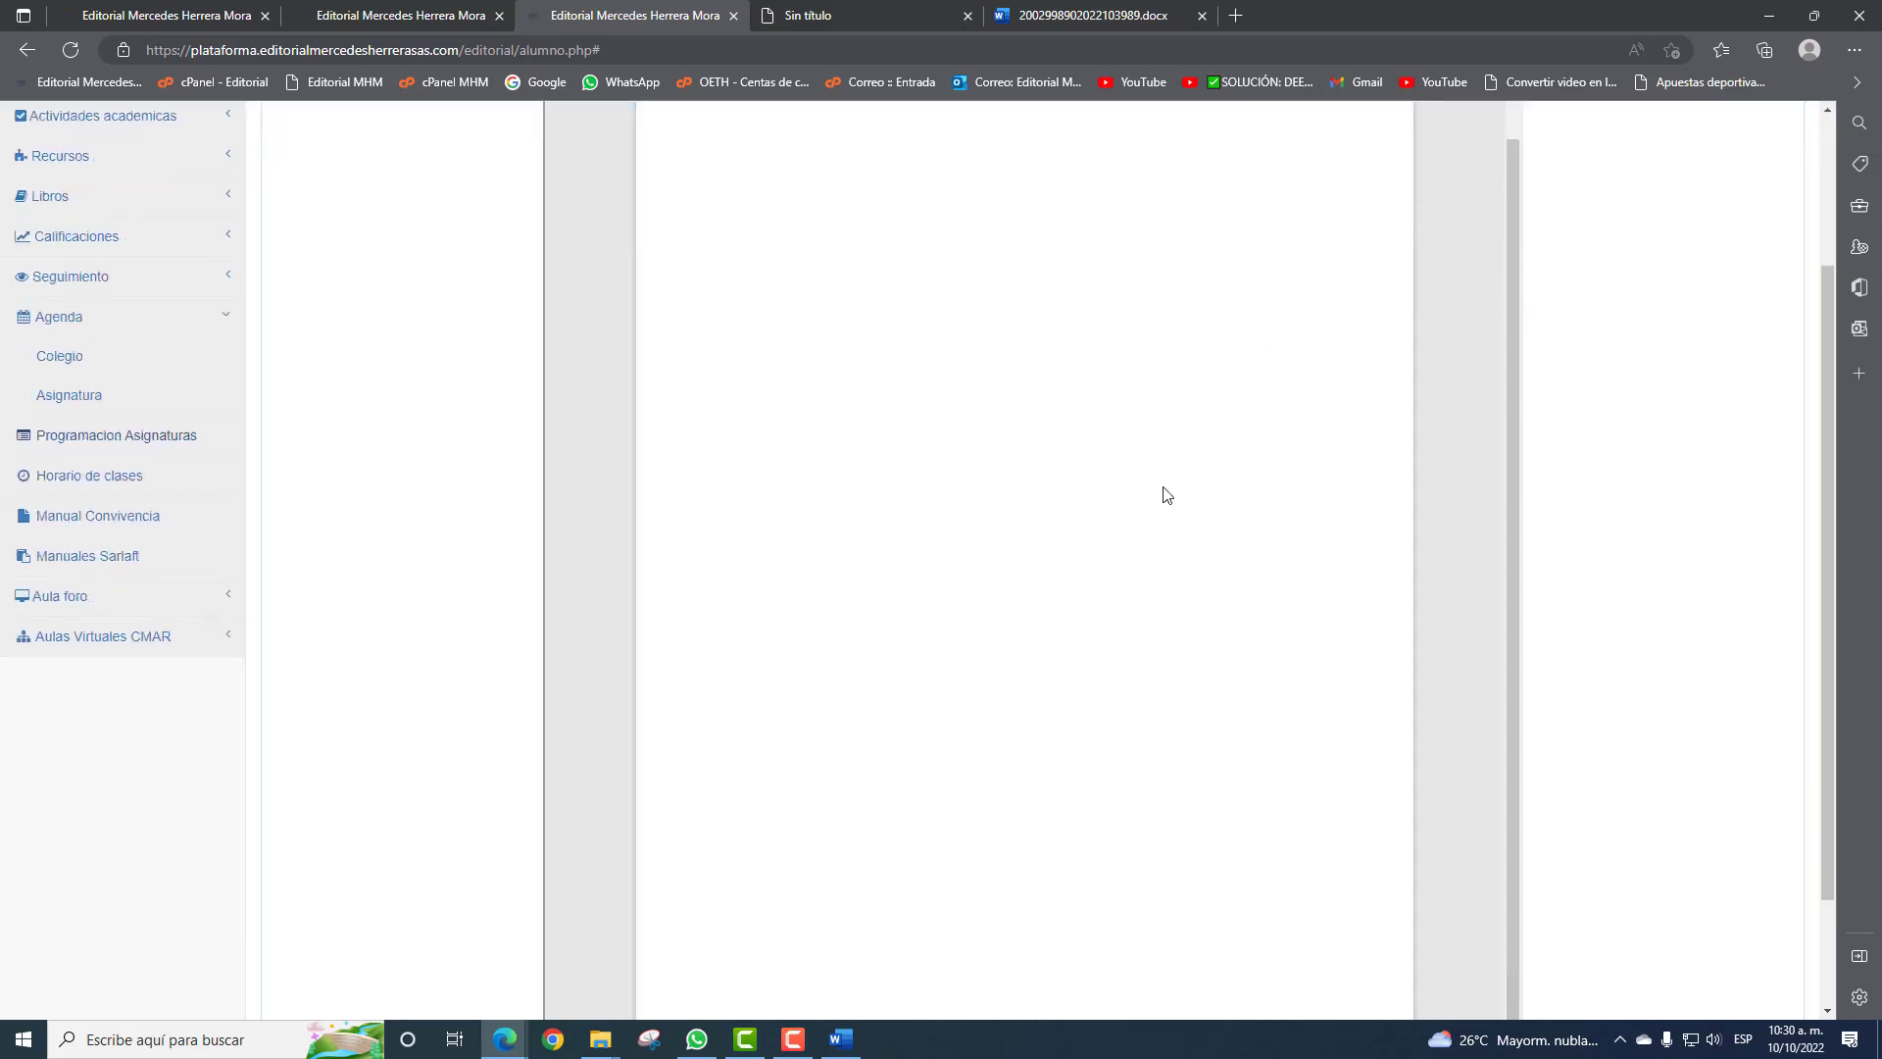
{"action": "scroll", "coordinate": [1164, 492], "scroll_direction": "up", "scroll_amount": 4}
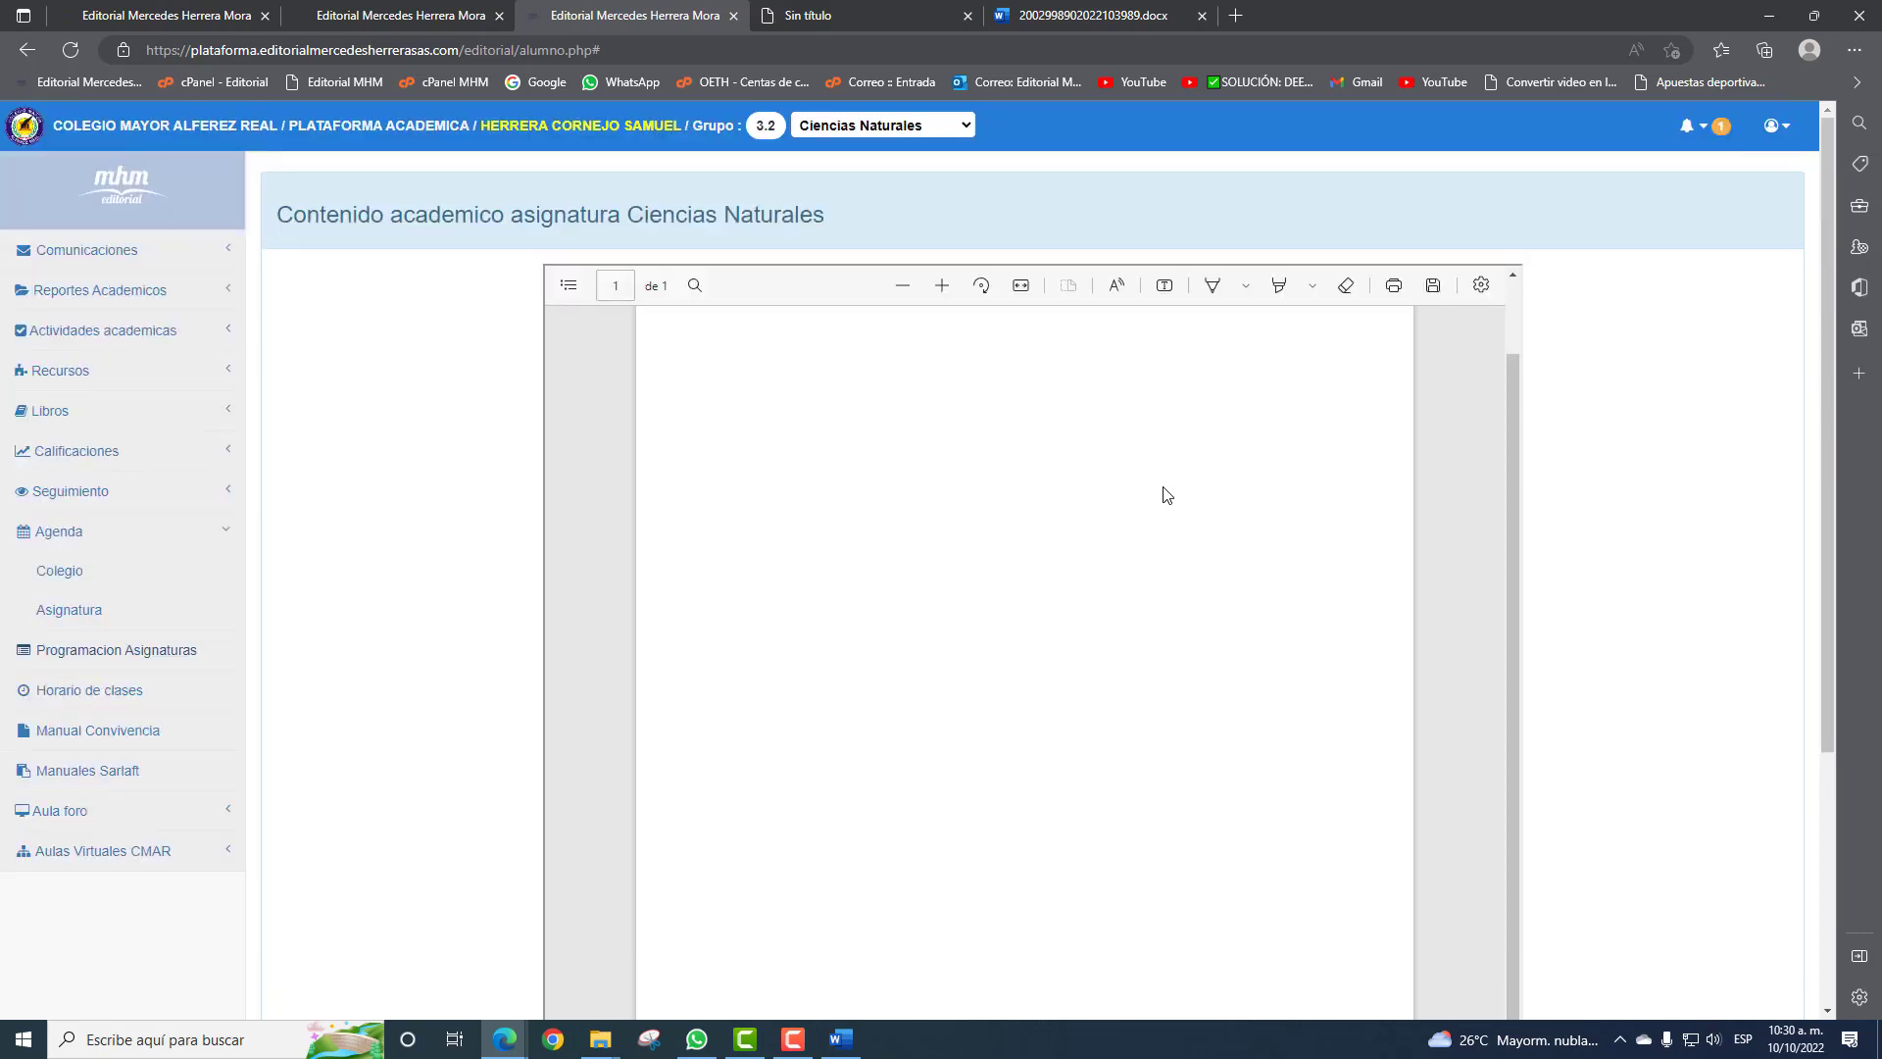
Select the subject Robótica and look through the standards and contents matrix in its subject programme.
{"action": "left_click", "coordinate": [918, 127]}
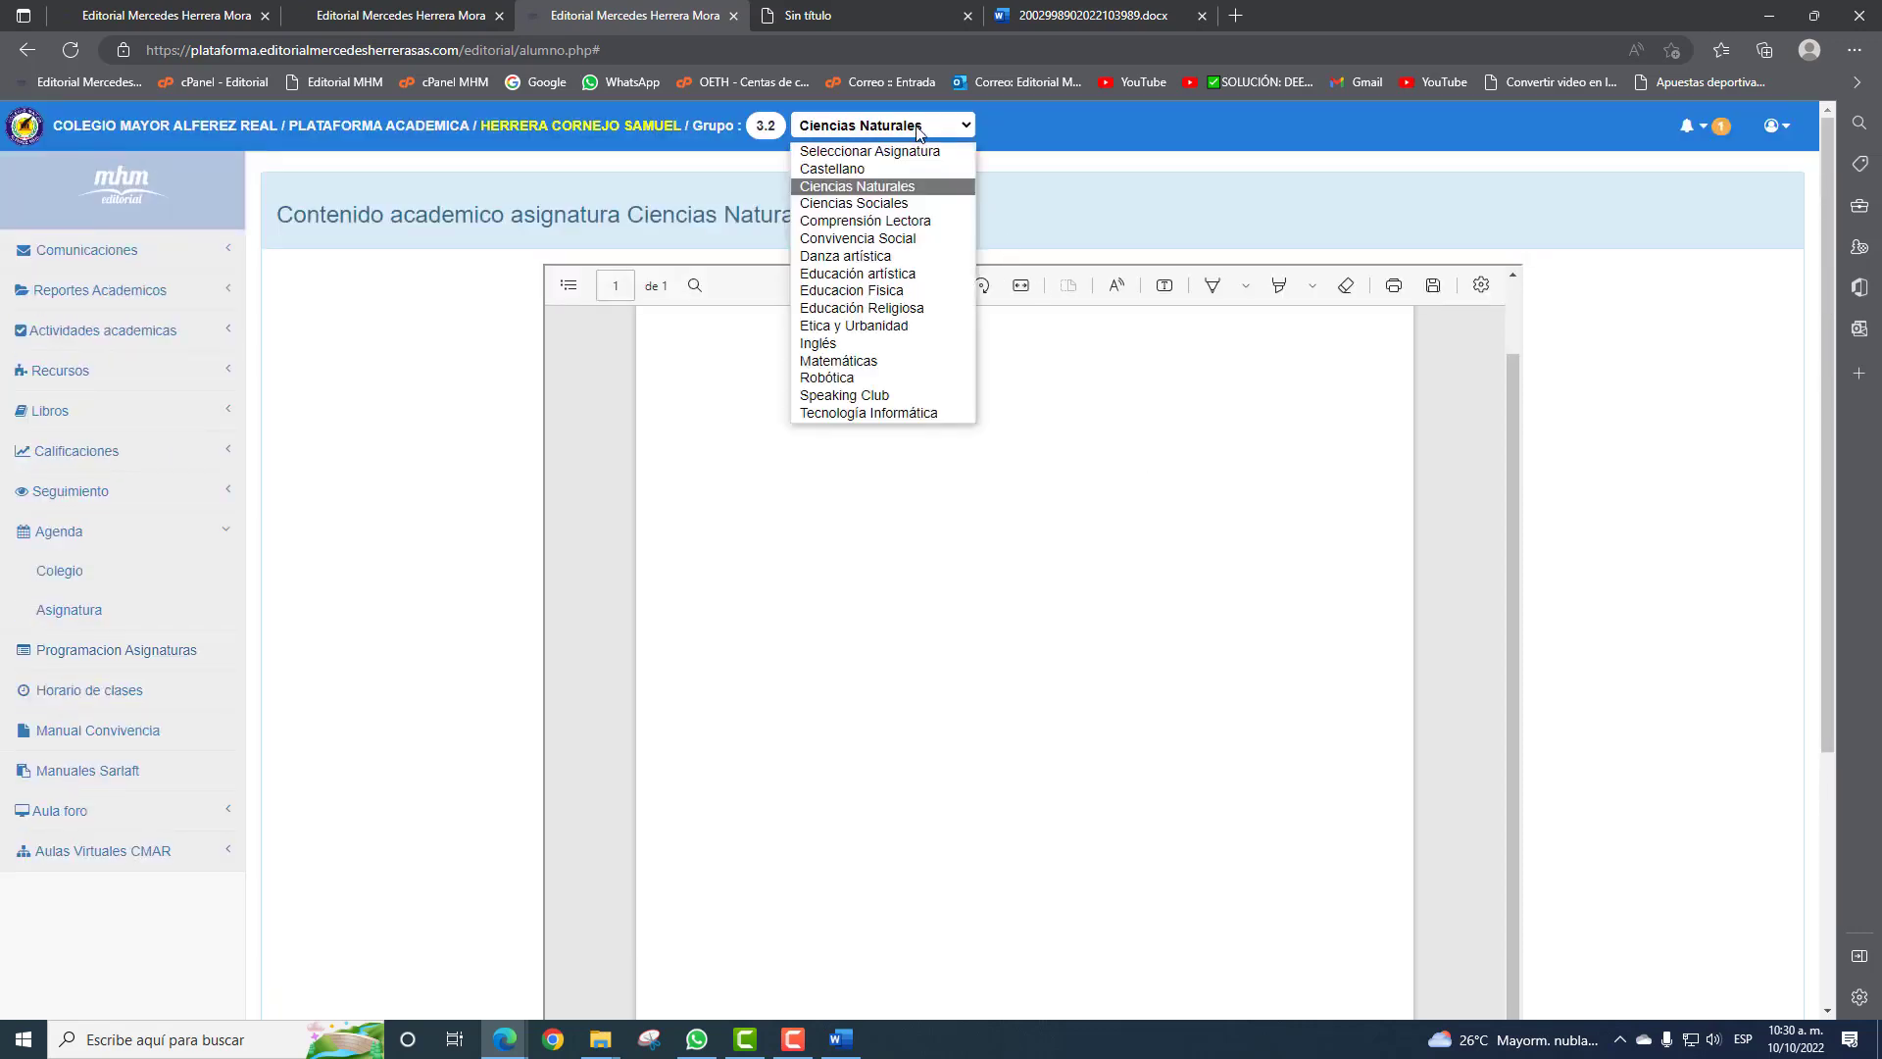
{"action": "left_click", "coordinate": [863, 378]}
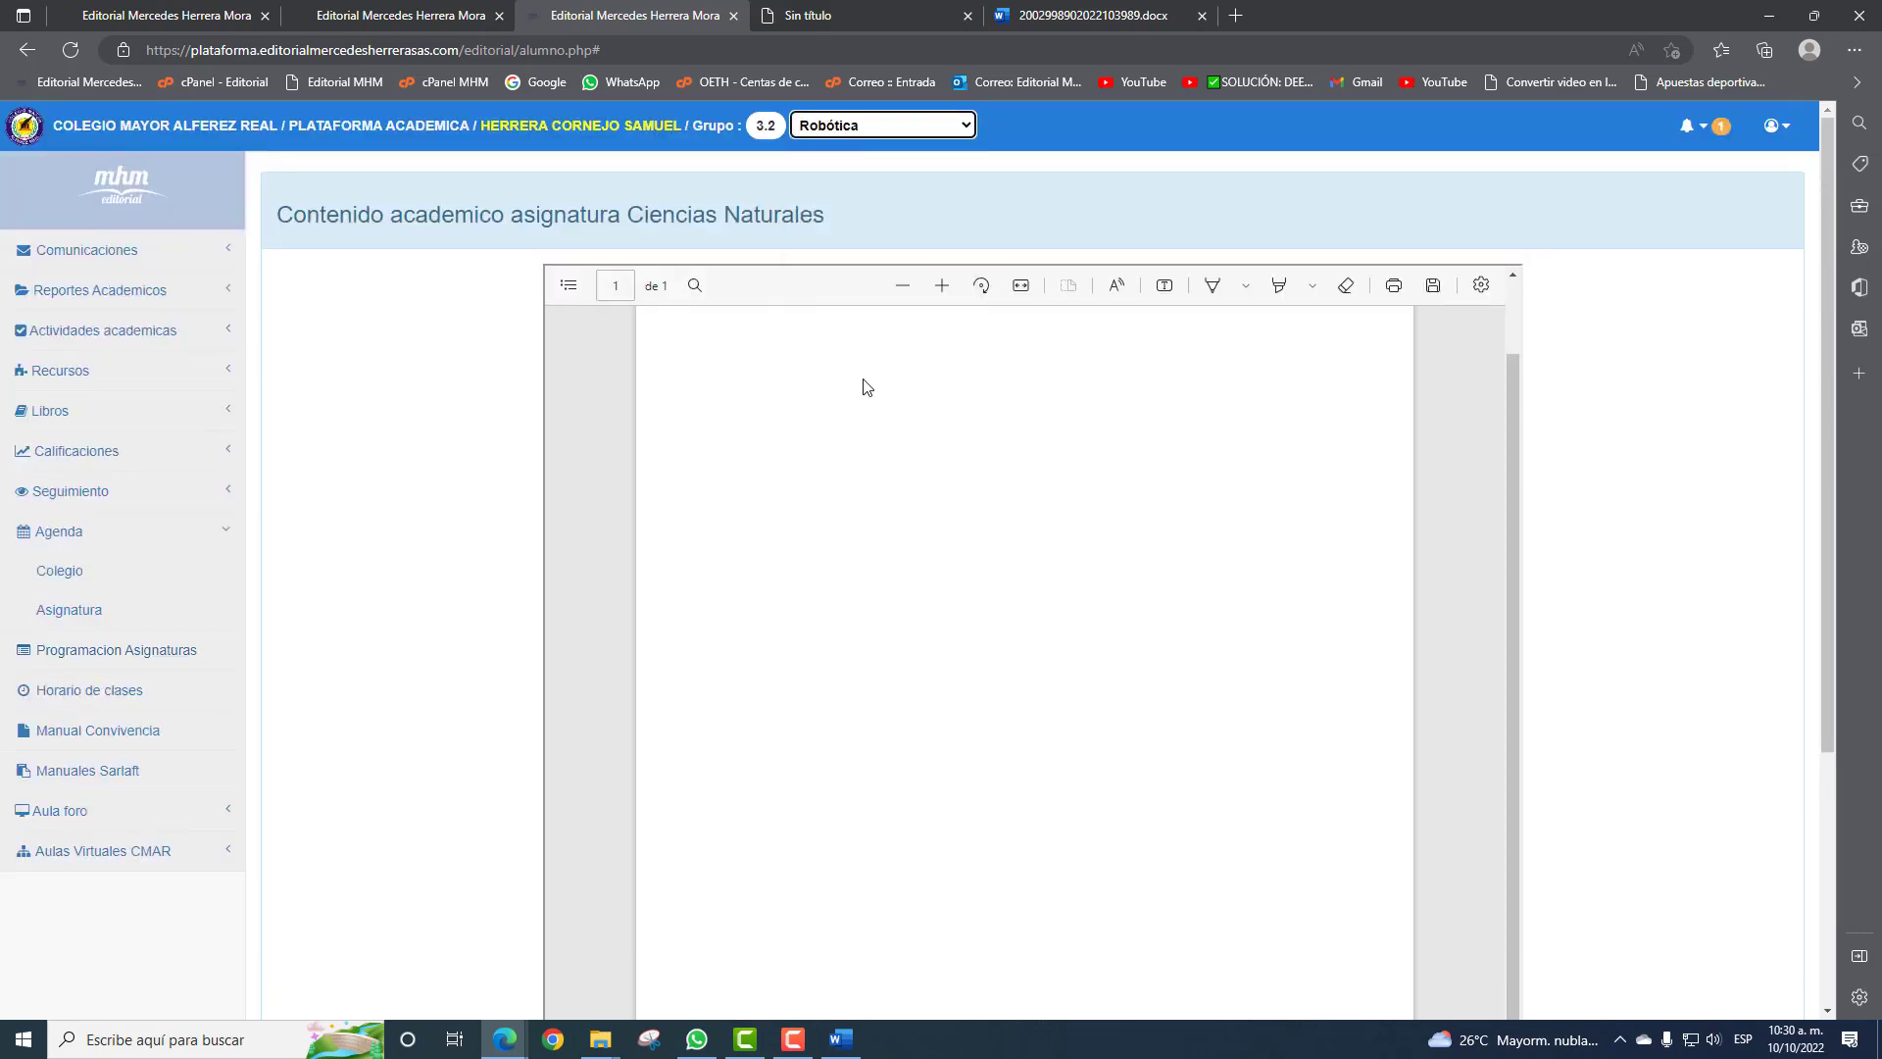
{"action": "left_click", "coordinate": [77, 650]}
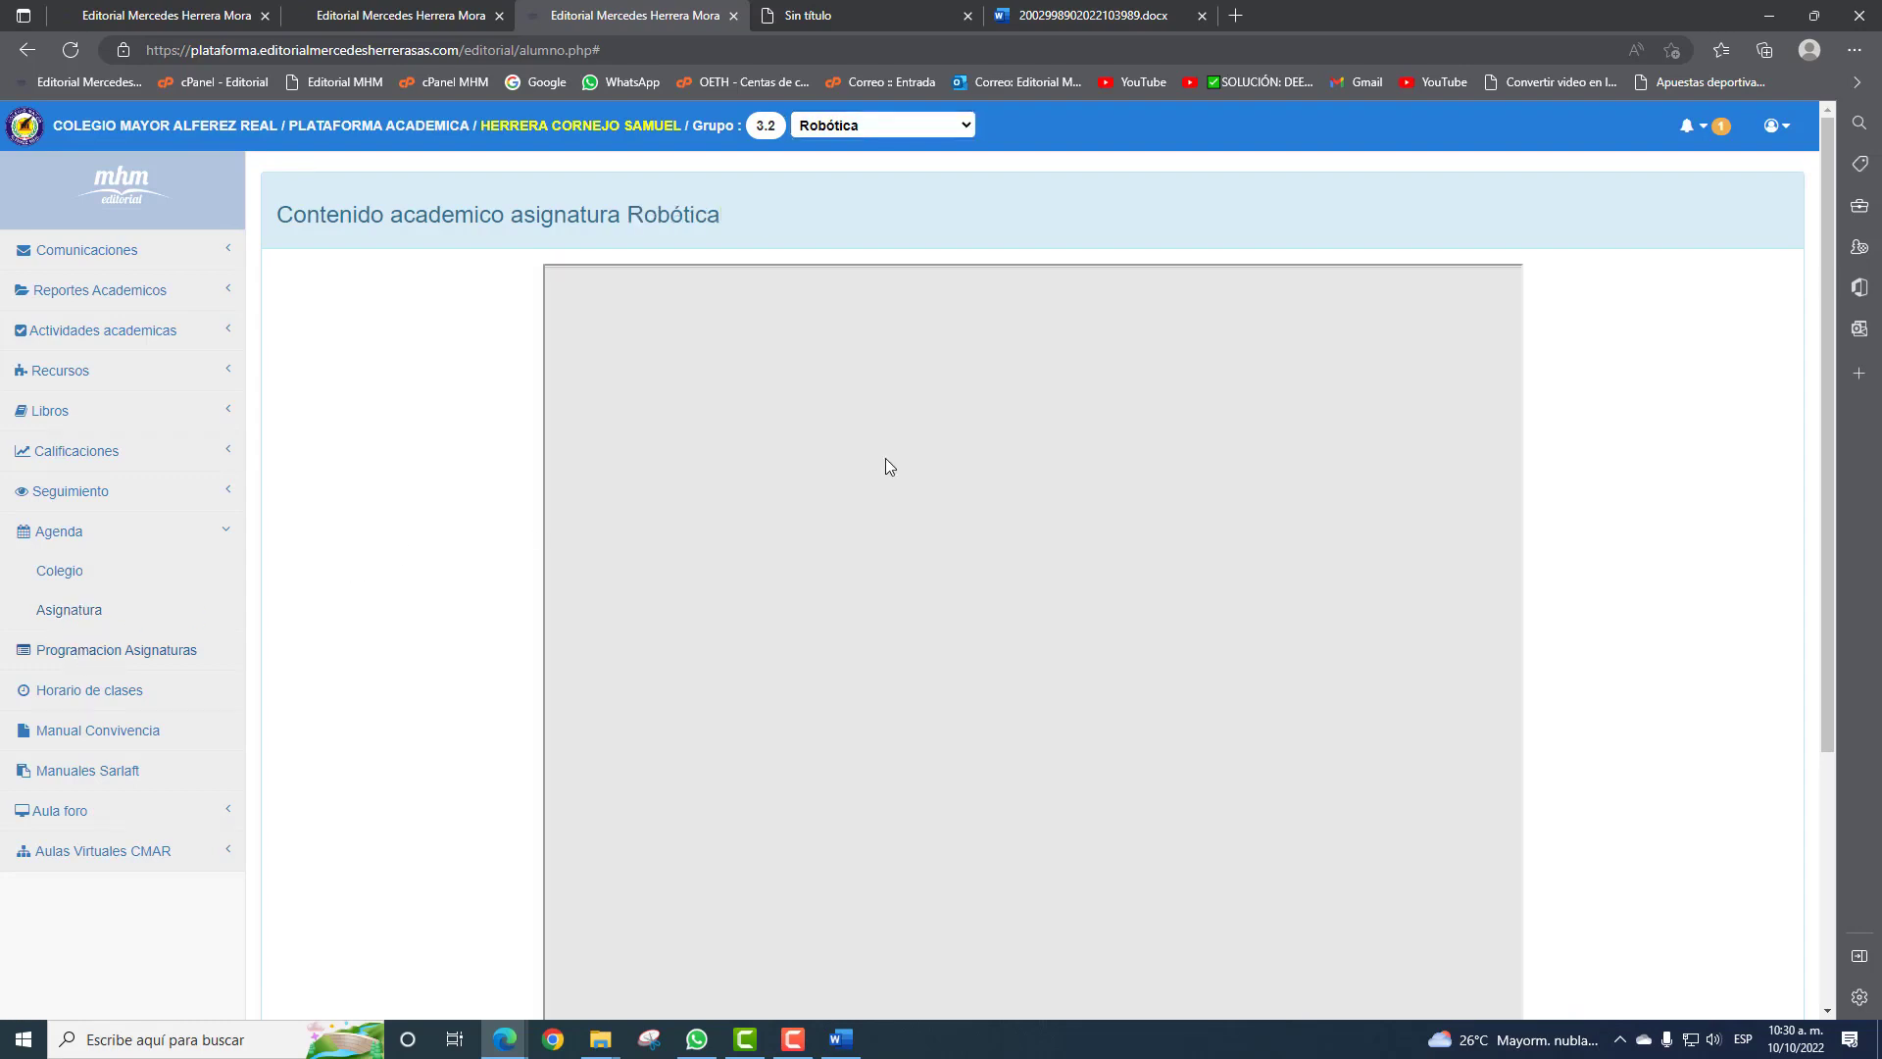
{"action": "scroll", "coordinate": [1133, 450], "scroll_direction": "down", "scroll_amount": 6}
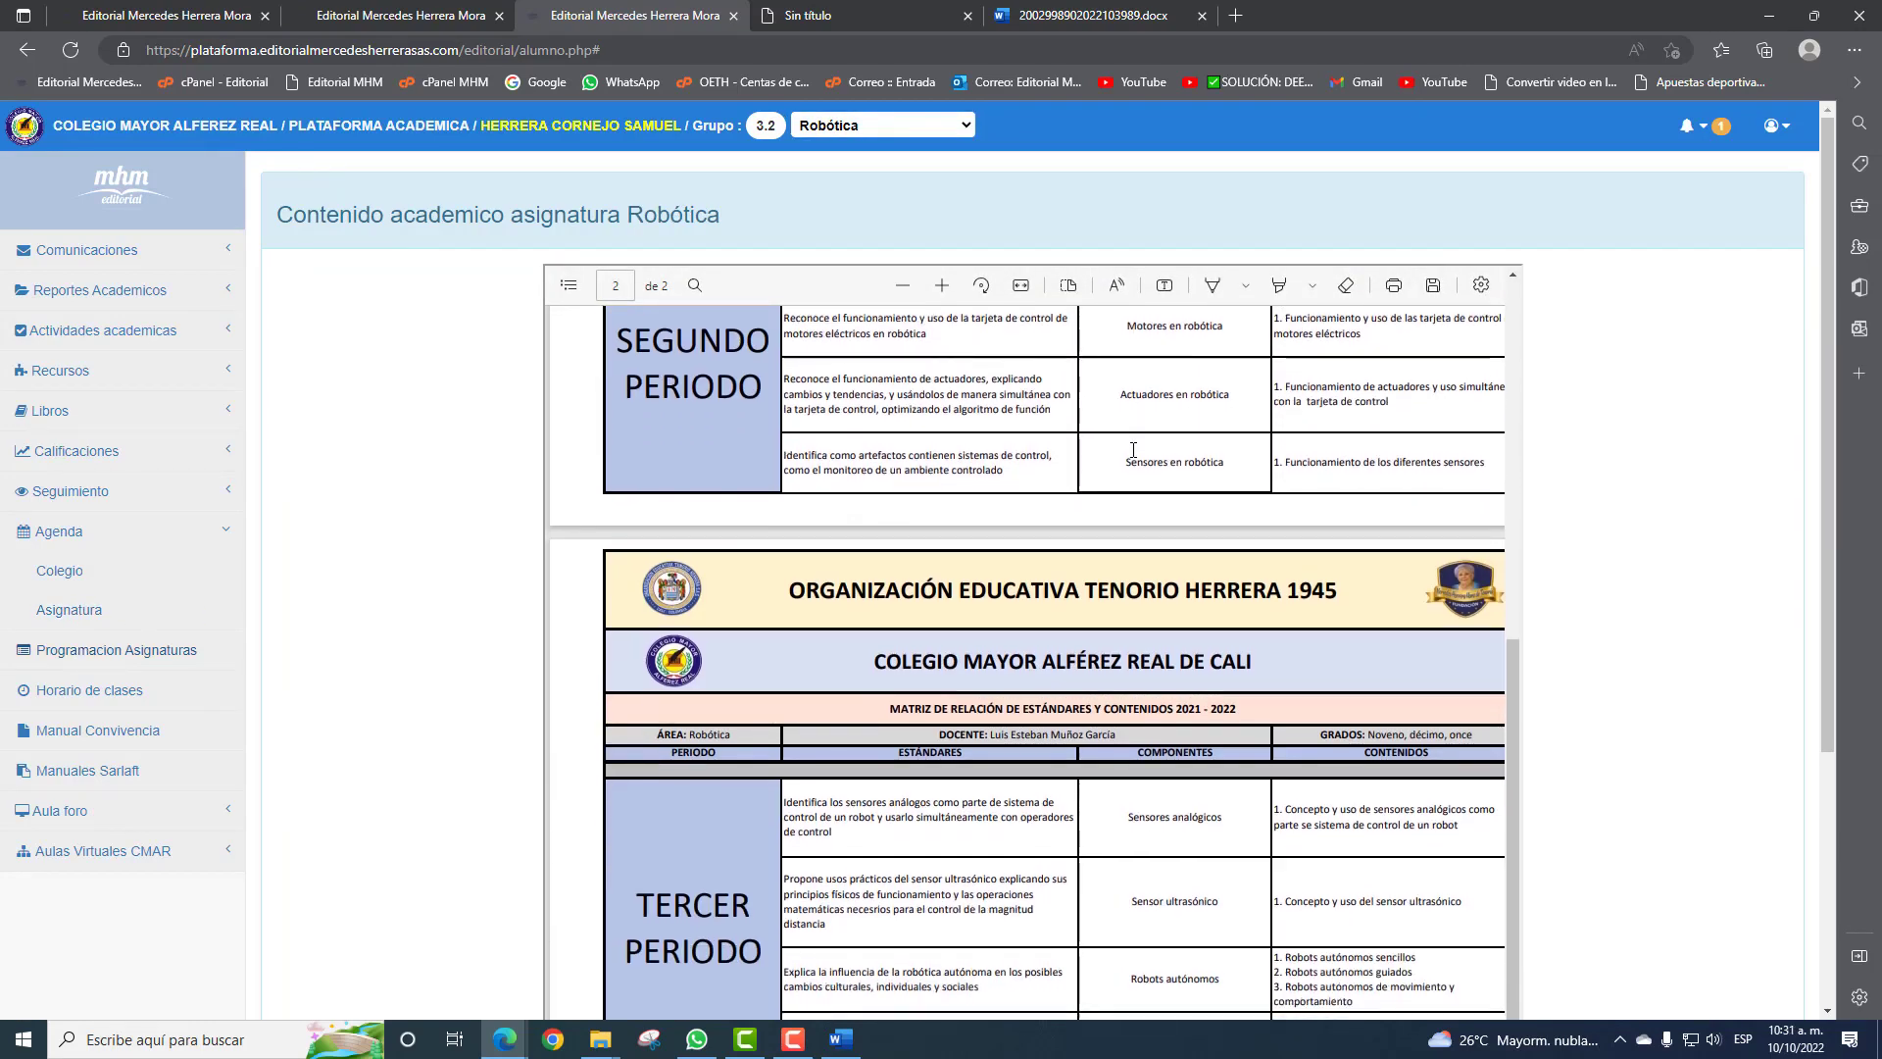
{"action": "scroll", "coordinate": [1133, 450], "scroll_direction": "up", "scroll_amount": 6}
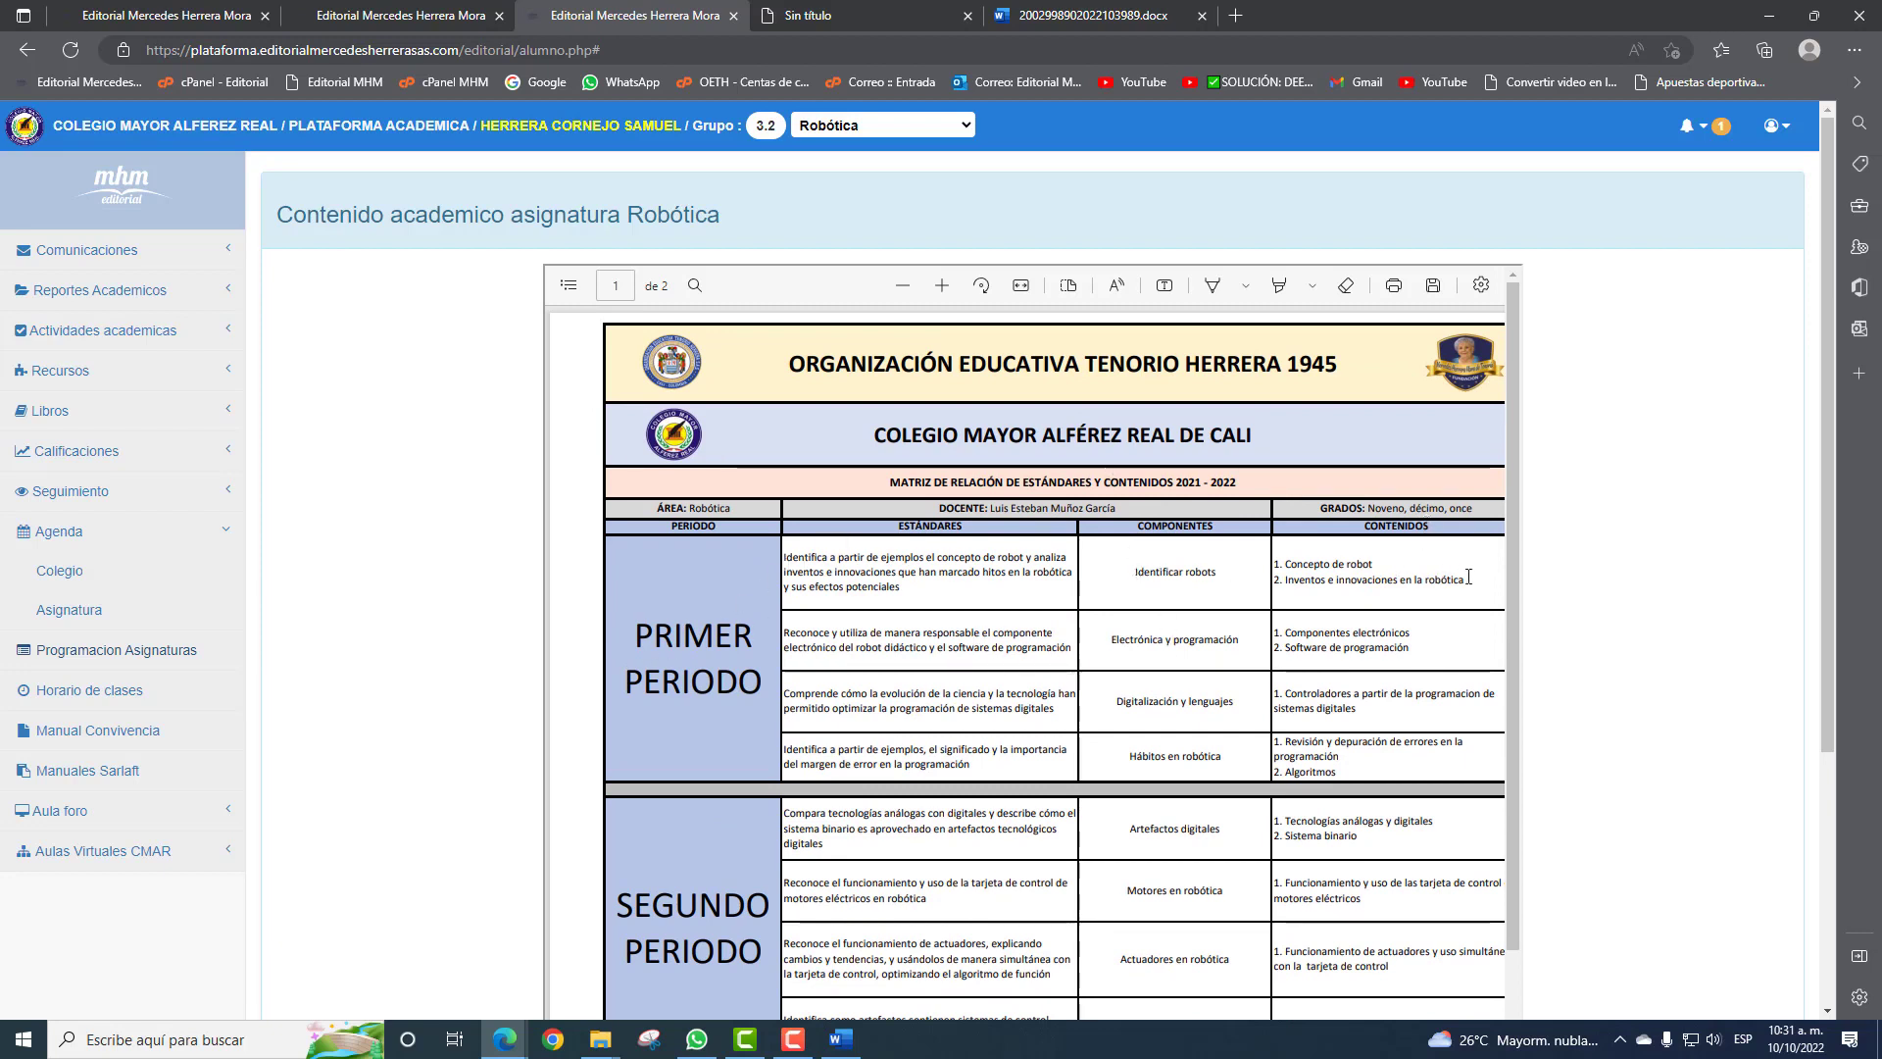
{"action": "scroll", "coordinate": [1355, 668], "scroll_direction": "down", "scroll_amount": 5}
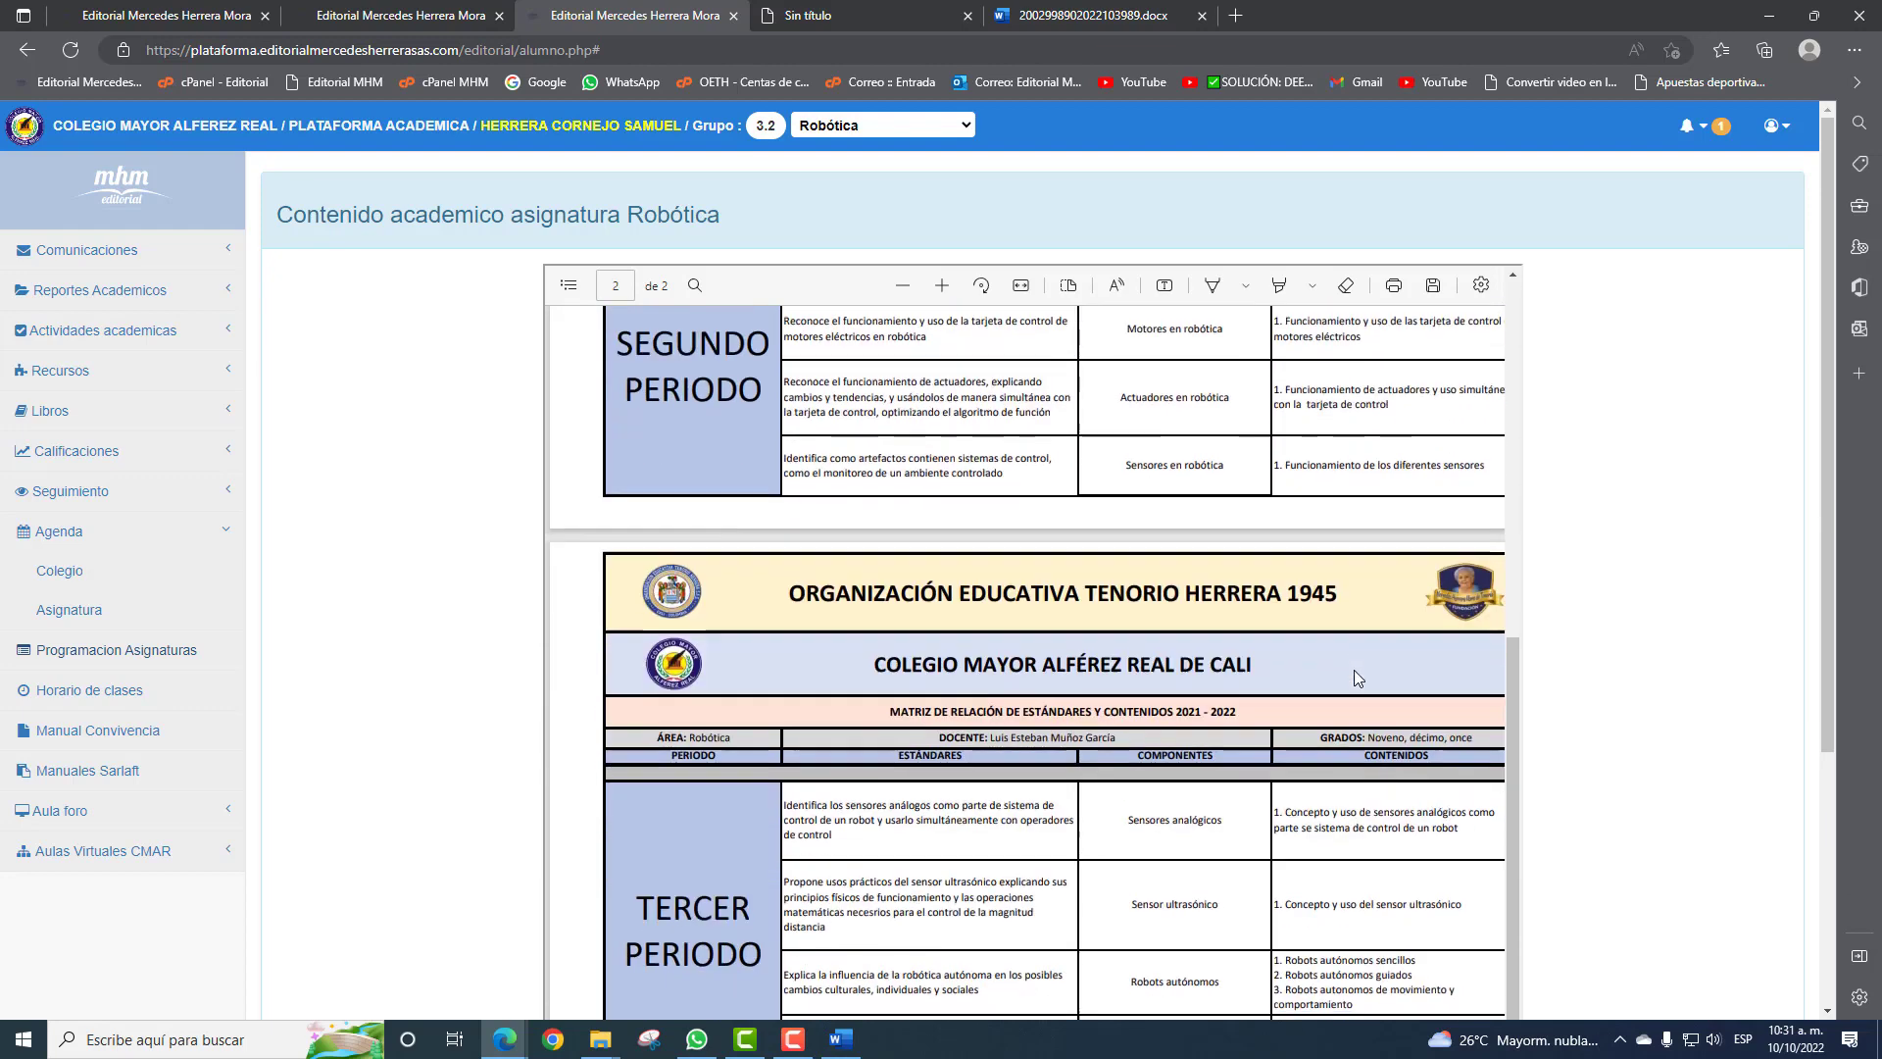
Select the subject Matemáticas and review the displayed Robótica contents matrix again by period.
{"action": "left_click", "coordinate": [821, 130]}
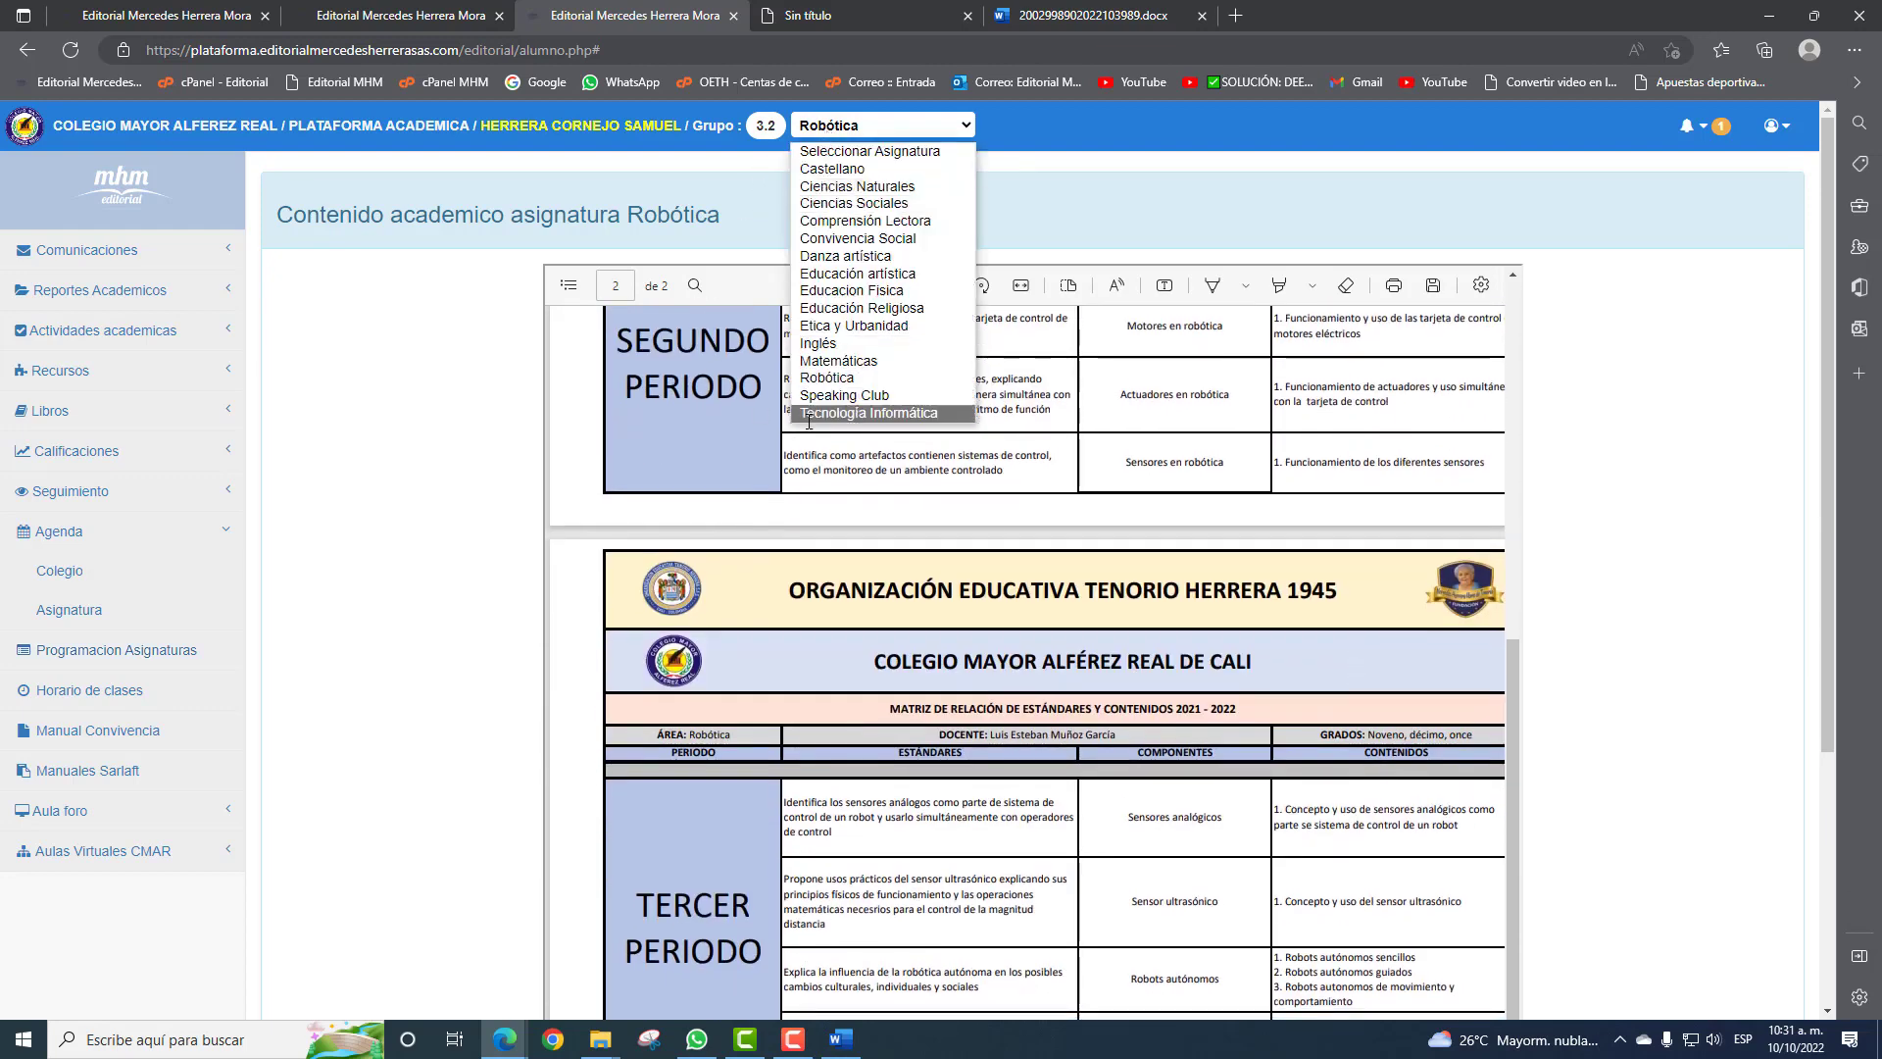
{"action": "left_click", "coordinate": [835, 371]}
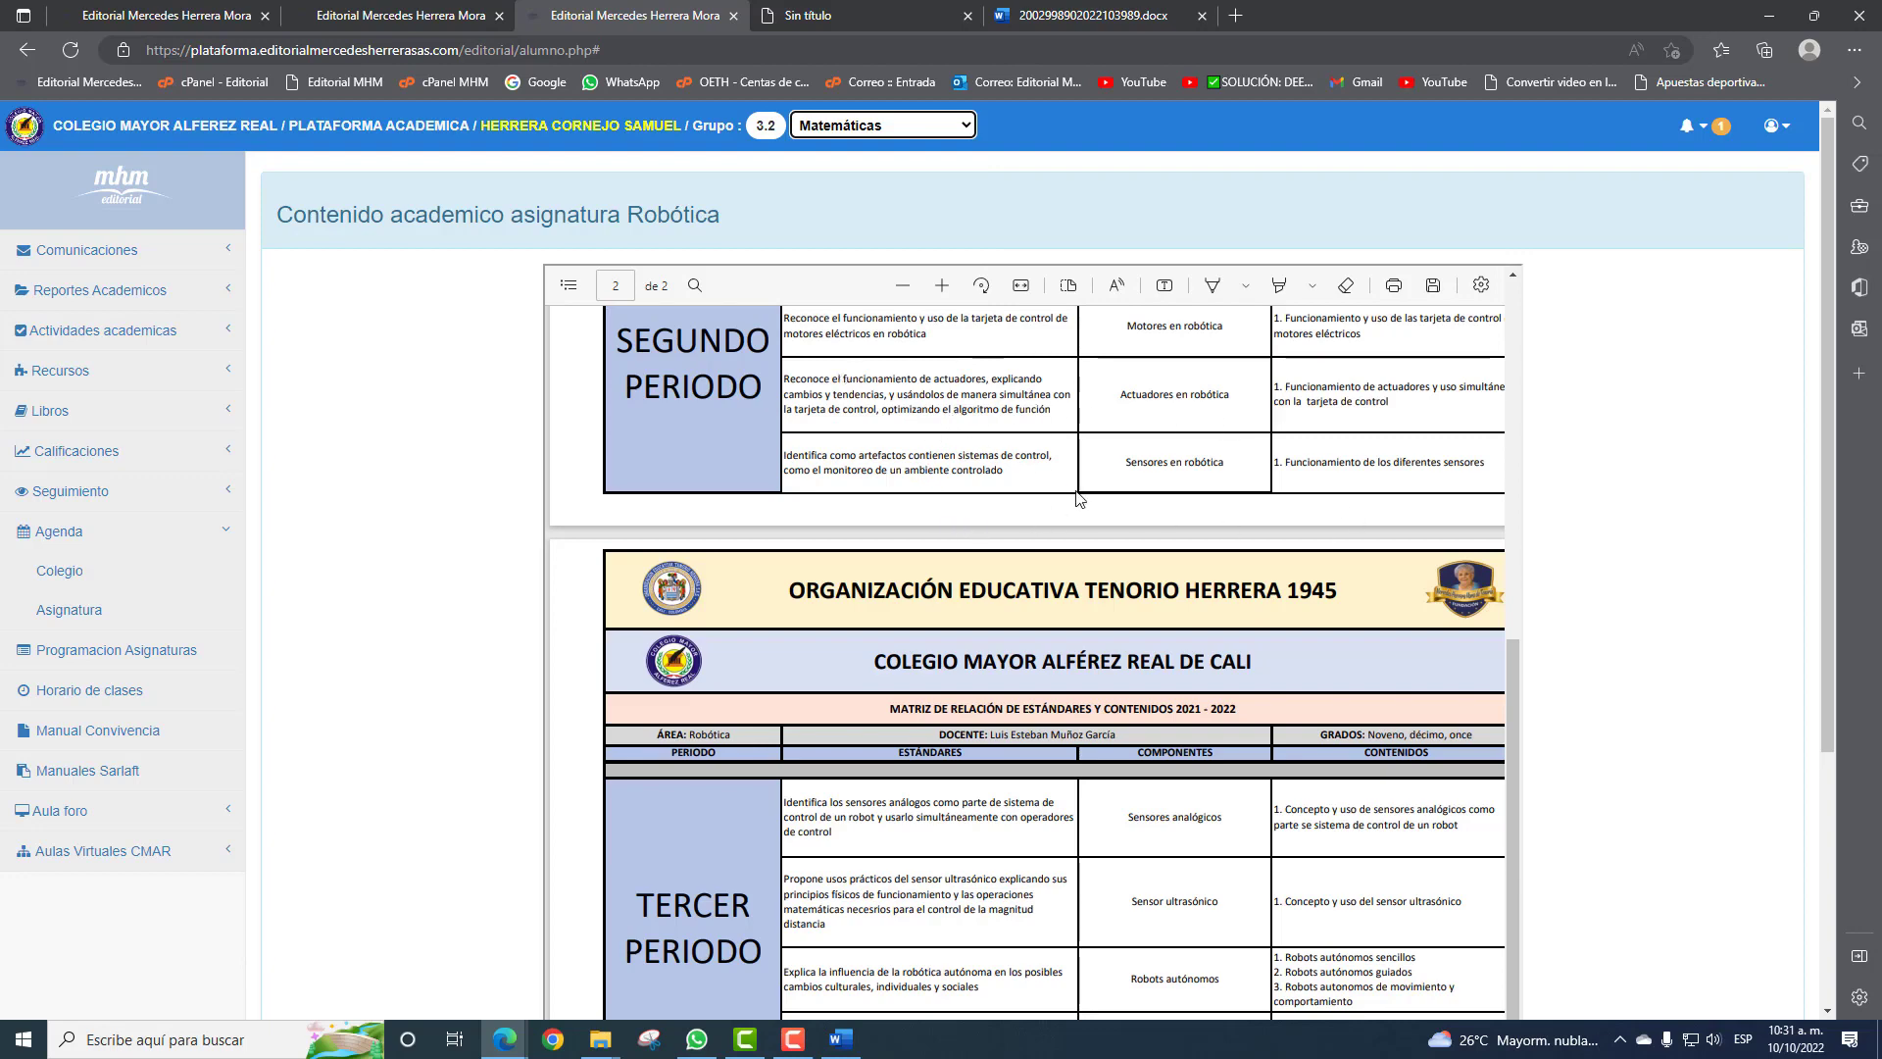
{"action": "scroll", "coordinate": [1082, 633], "scroll_direction": "up", "scroll_amount": 5}
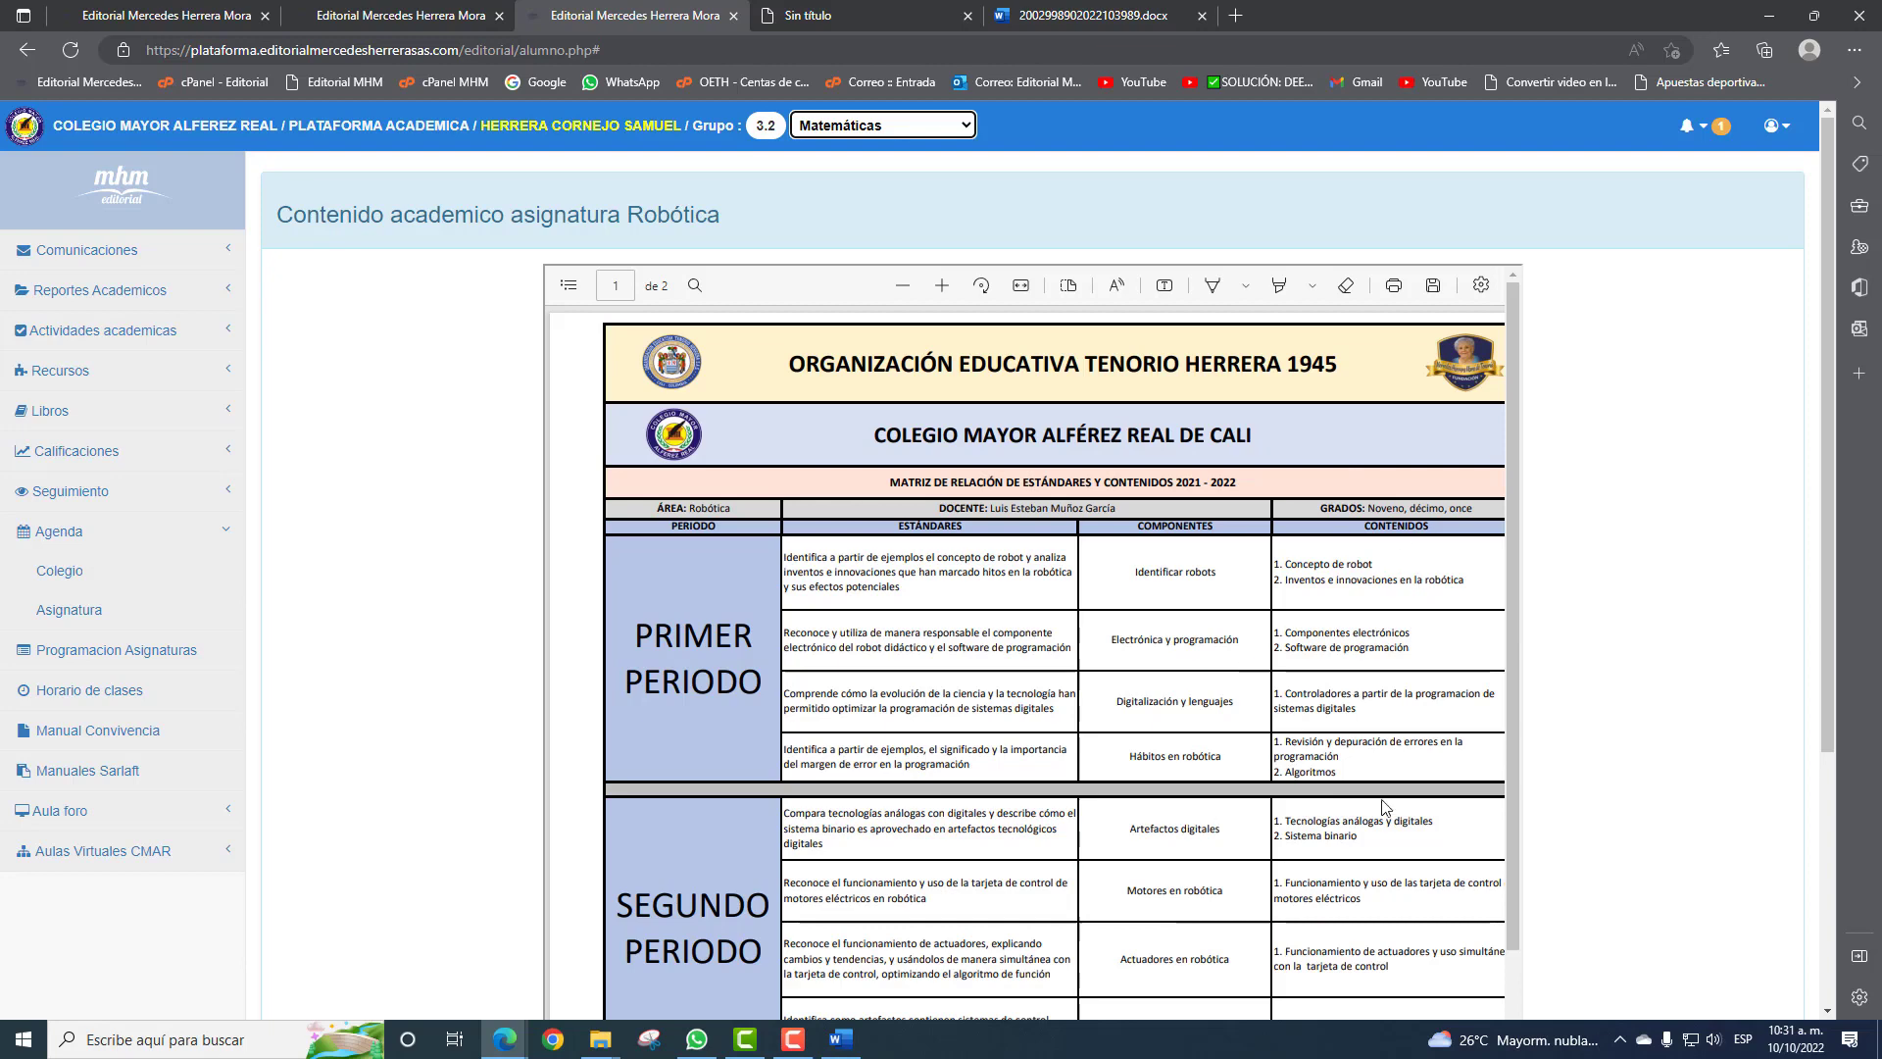
{"action": "scroll", "coordinate": [1385, 807], "scroll_direction": "down", "scroll_amount": 5}
{"action": "scroll", "coordinate": [1392, 618], "scroll_direction": "up", "scroll_amount": 2}
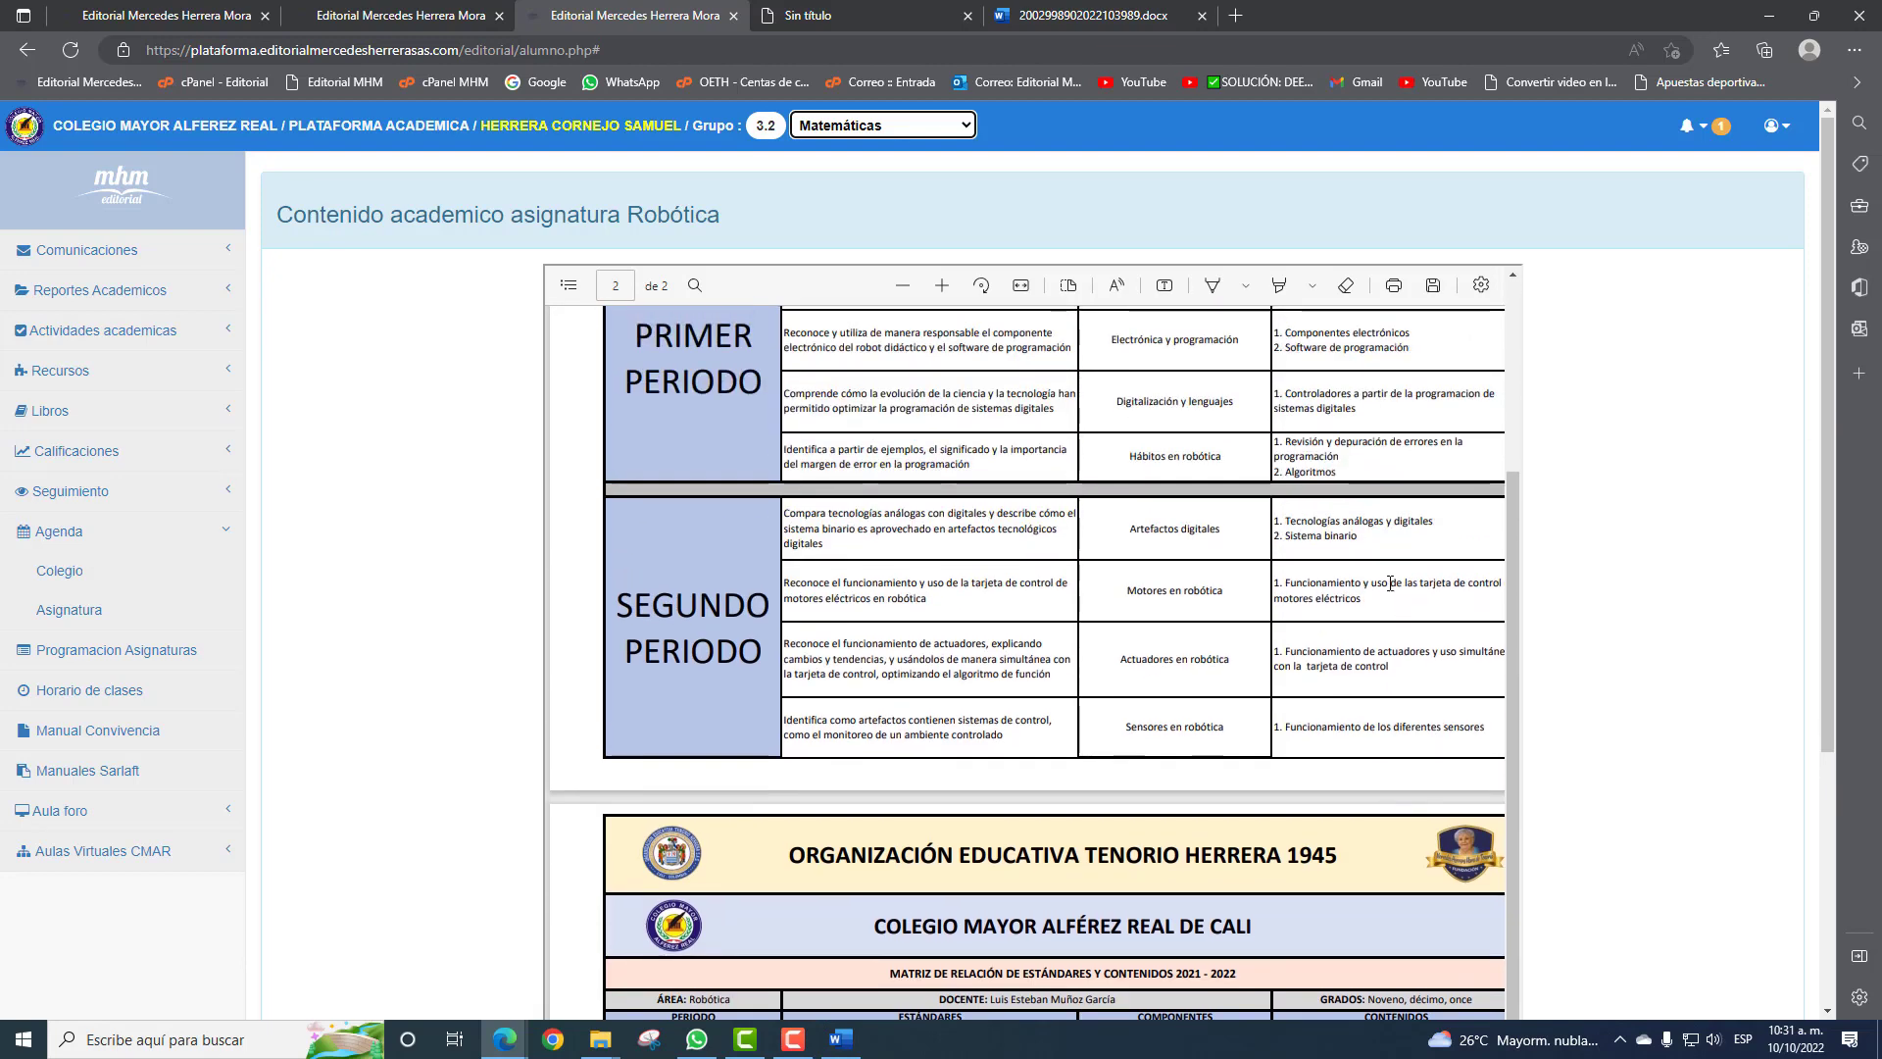
Review the third and fourth period standards and contents in the Robótica subject programme.
{"action": "scroll", "coordinate": [1390, 583], "scroll_direction": "down", "scroll_amount": 3}
{"action": "scroll", "coordinate": [1398, 641], "scroll_direction": "down", "scroll_amount": 4}
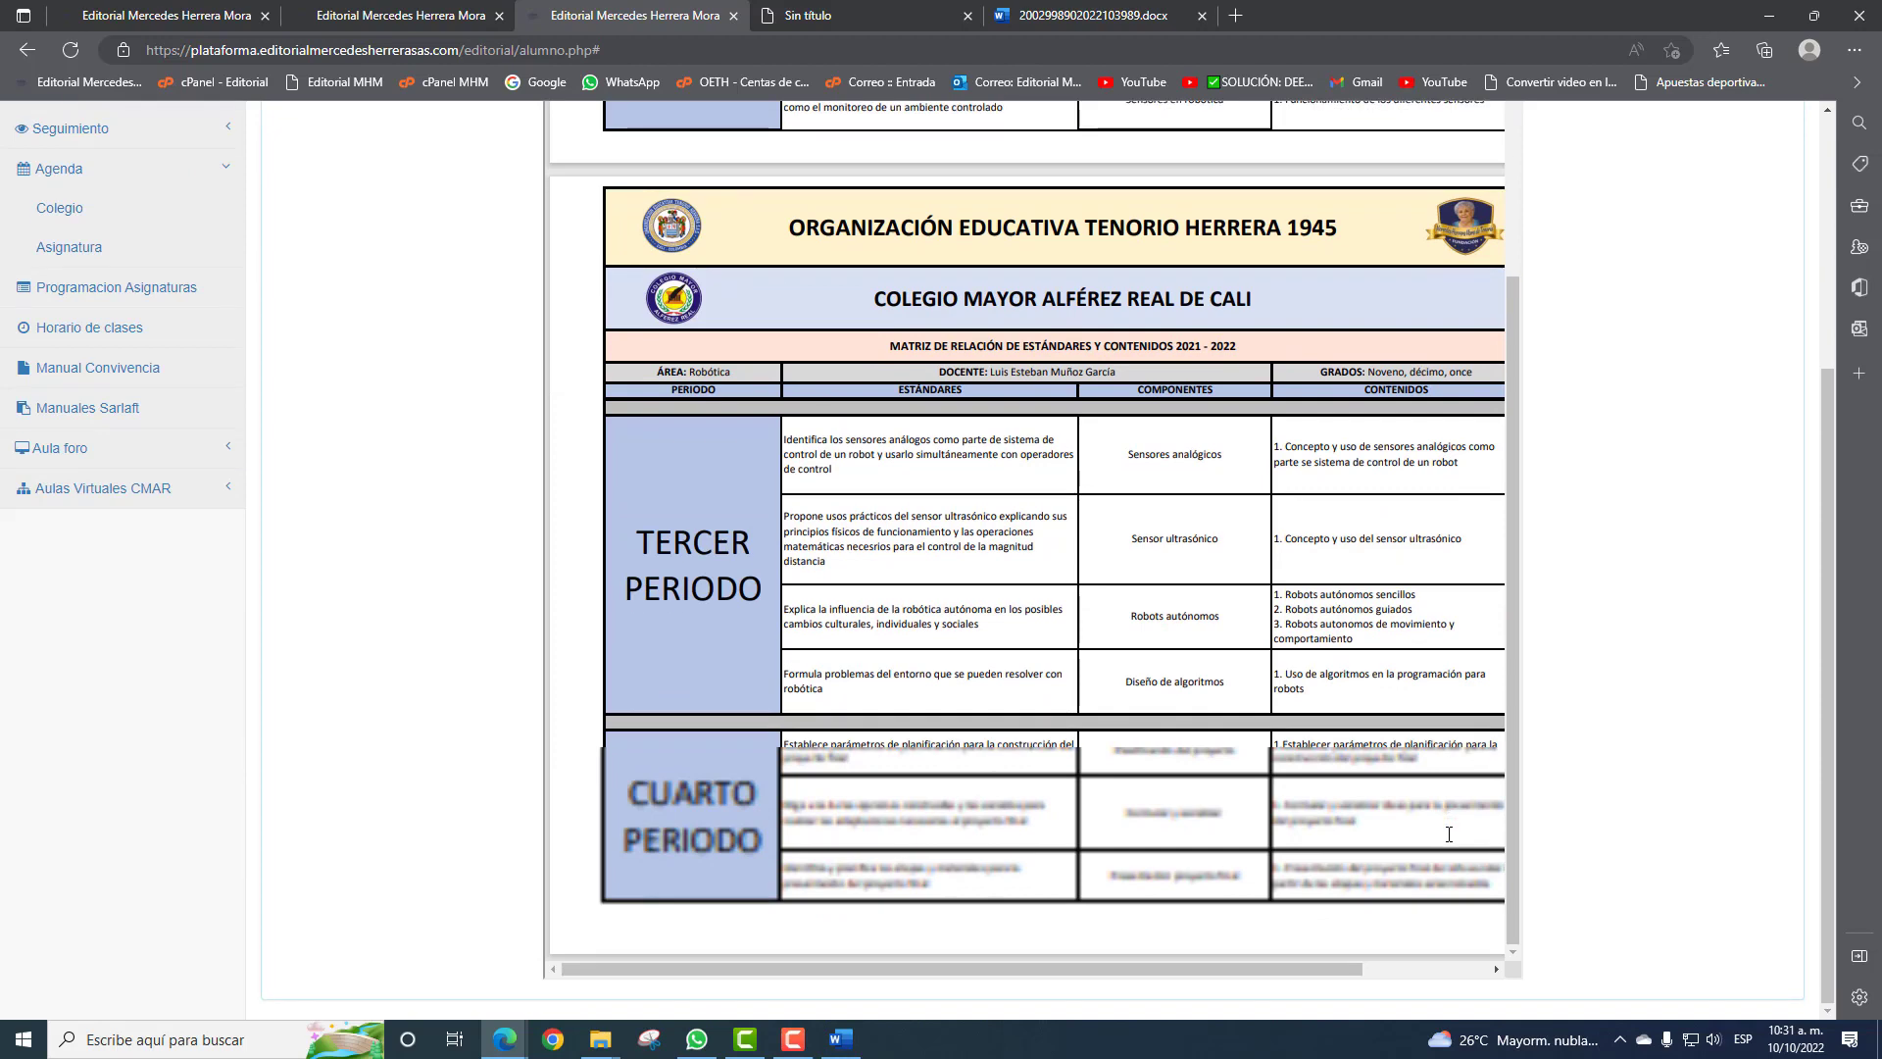
{"action": "scroll", "coordinate": [478, 631], "scroll_direction": "up", "scroll_amount": 4}
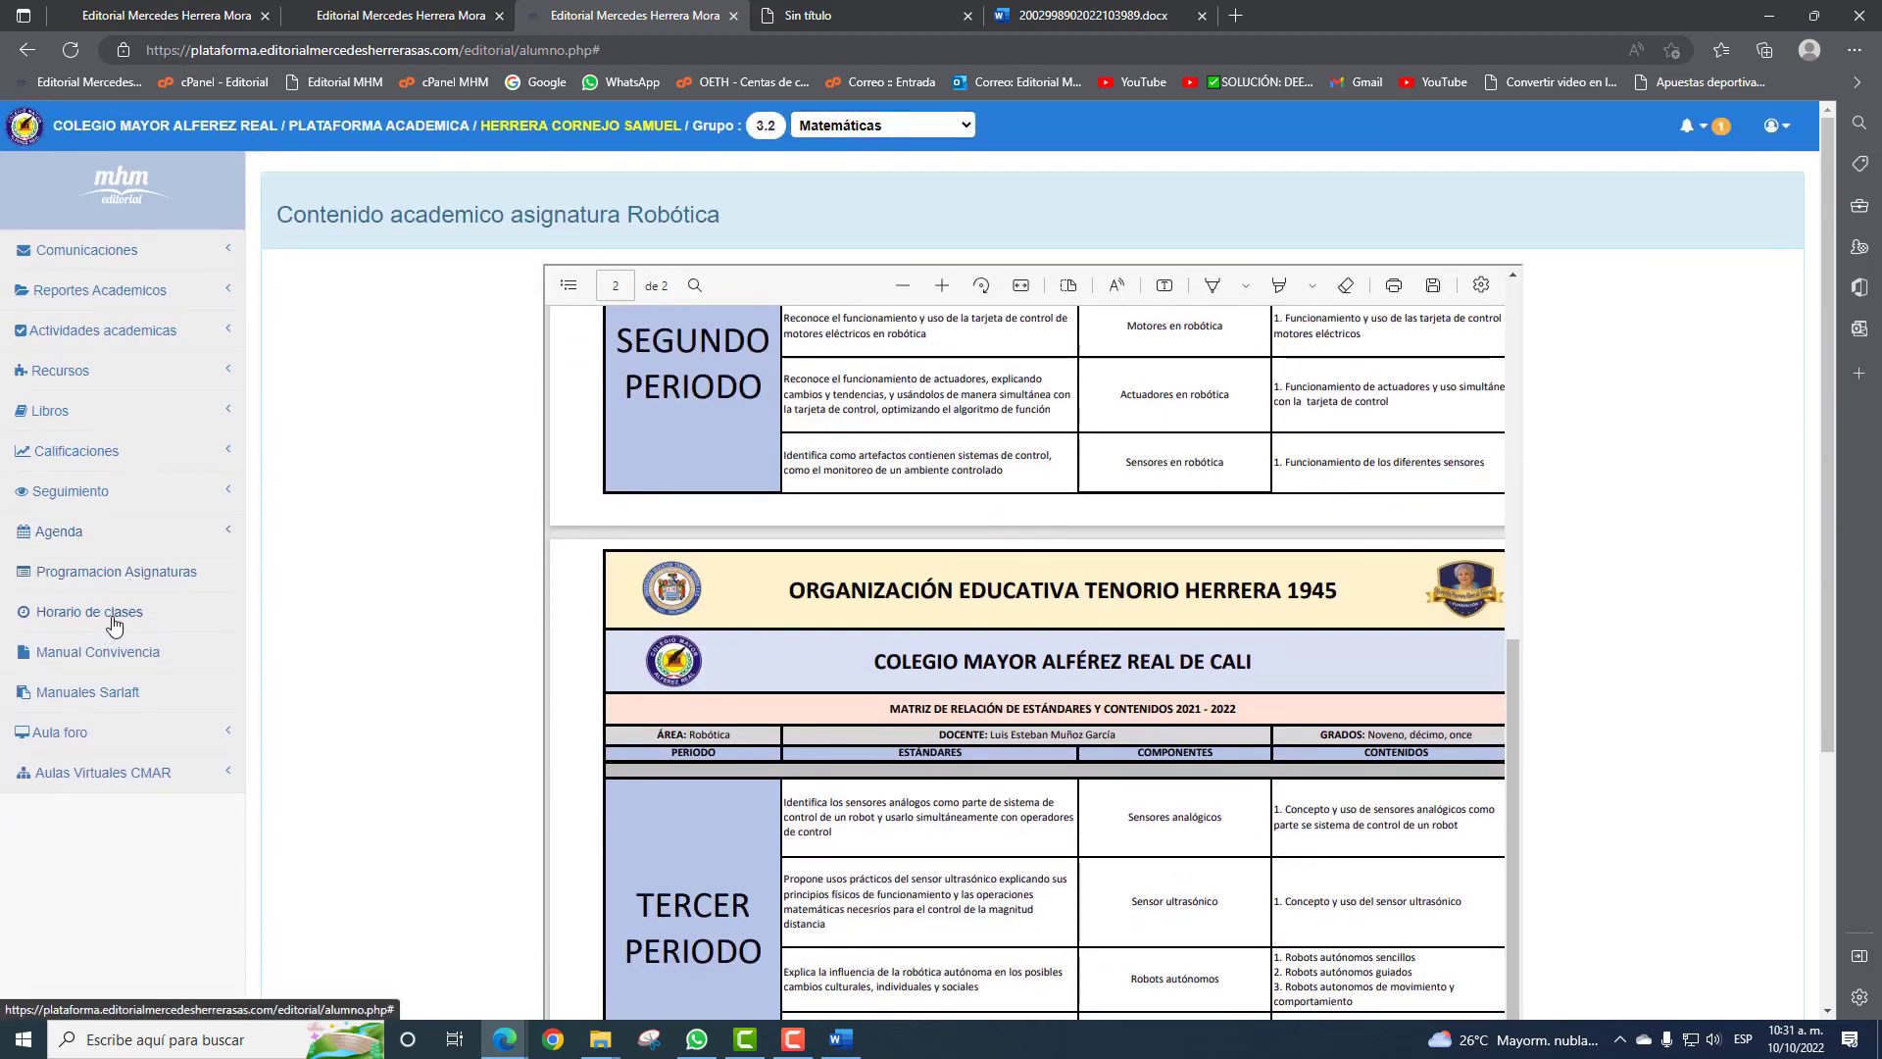
View the class timetable (Horario de clases) for group 3.2 across its full width and height.
{"action": "left_click", "coordinate": [112, 616]}
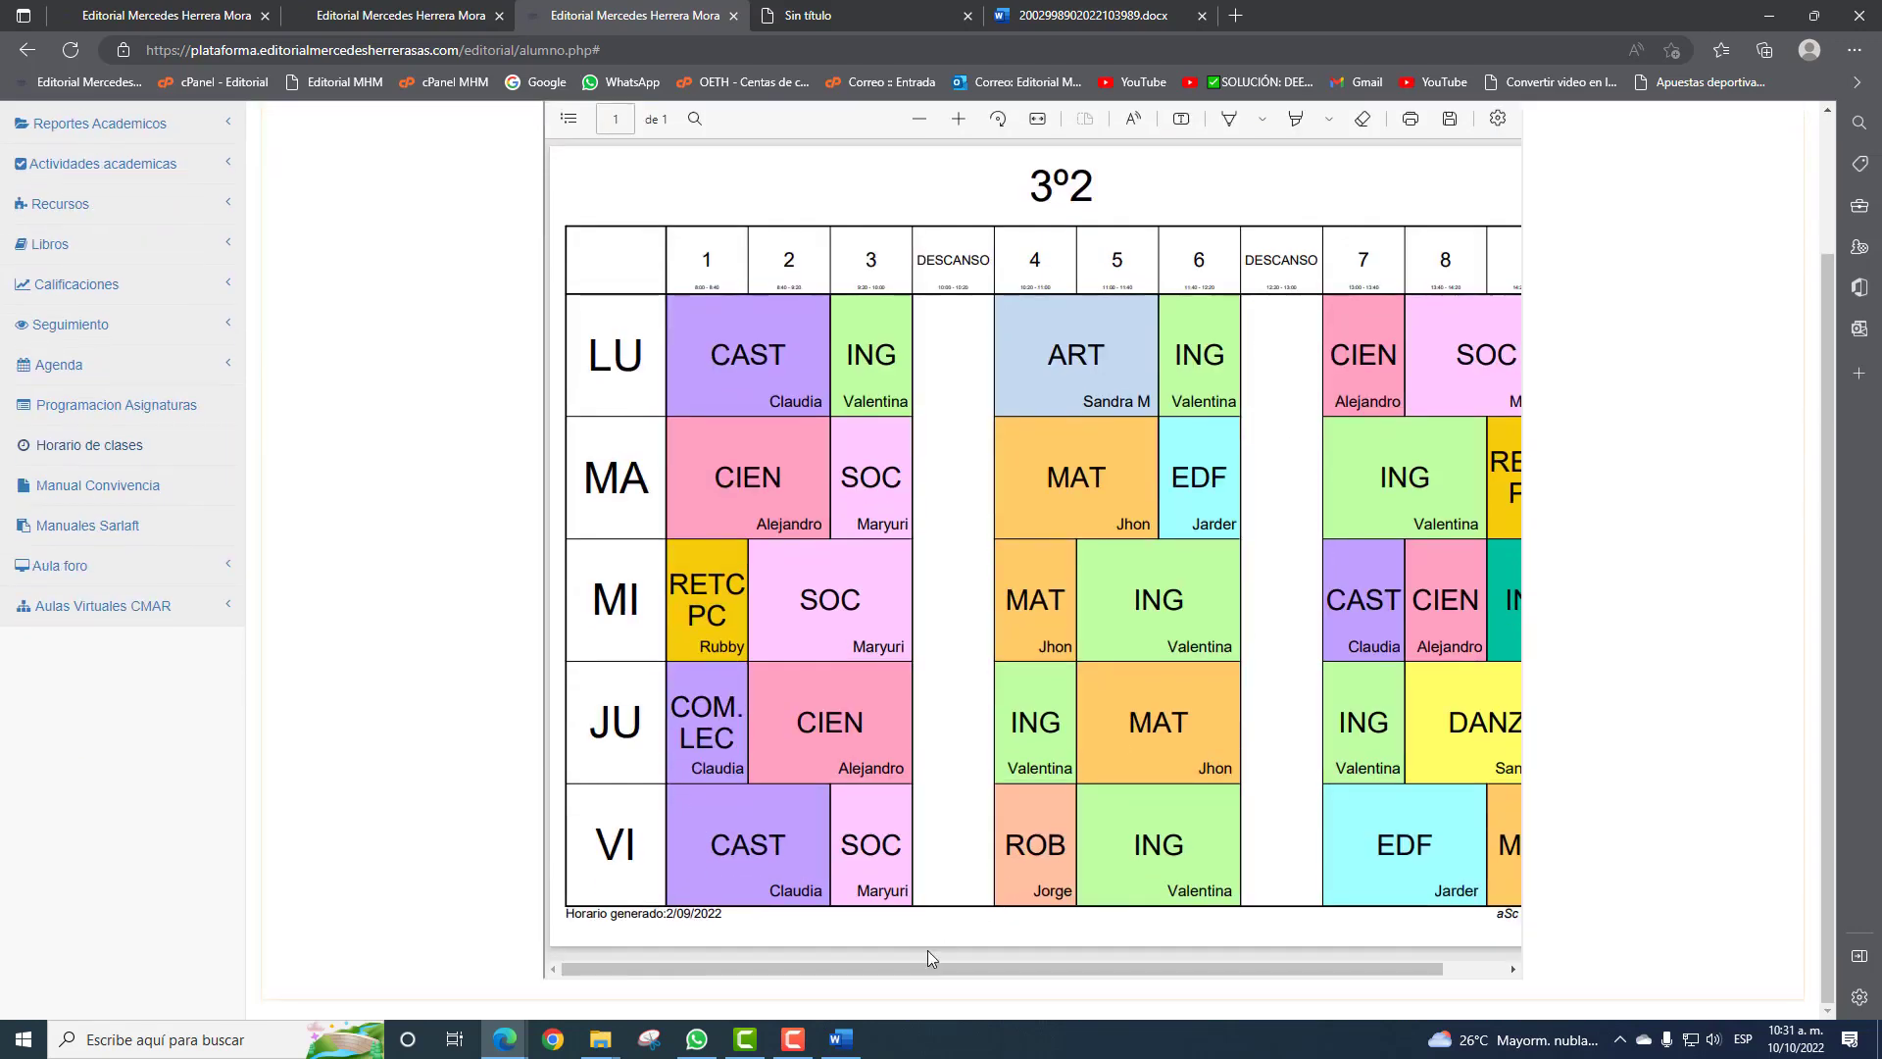
{"action": "left_click_drag", "start_coordinate": [925, 966], "coordinate": [1207, 613]}
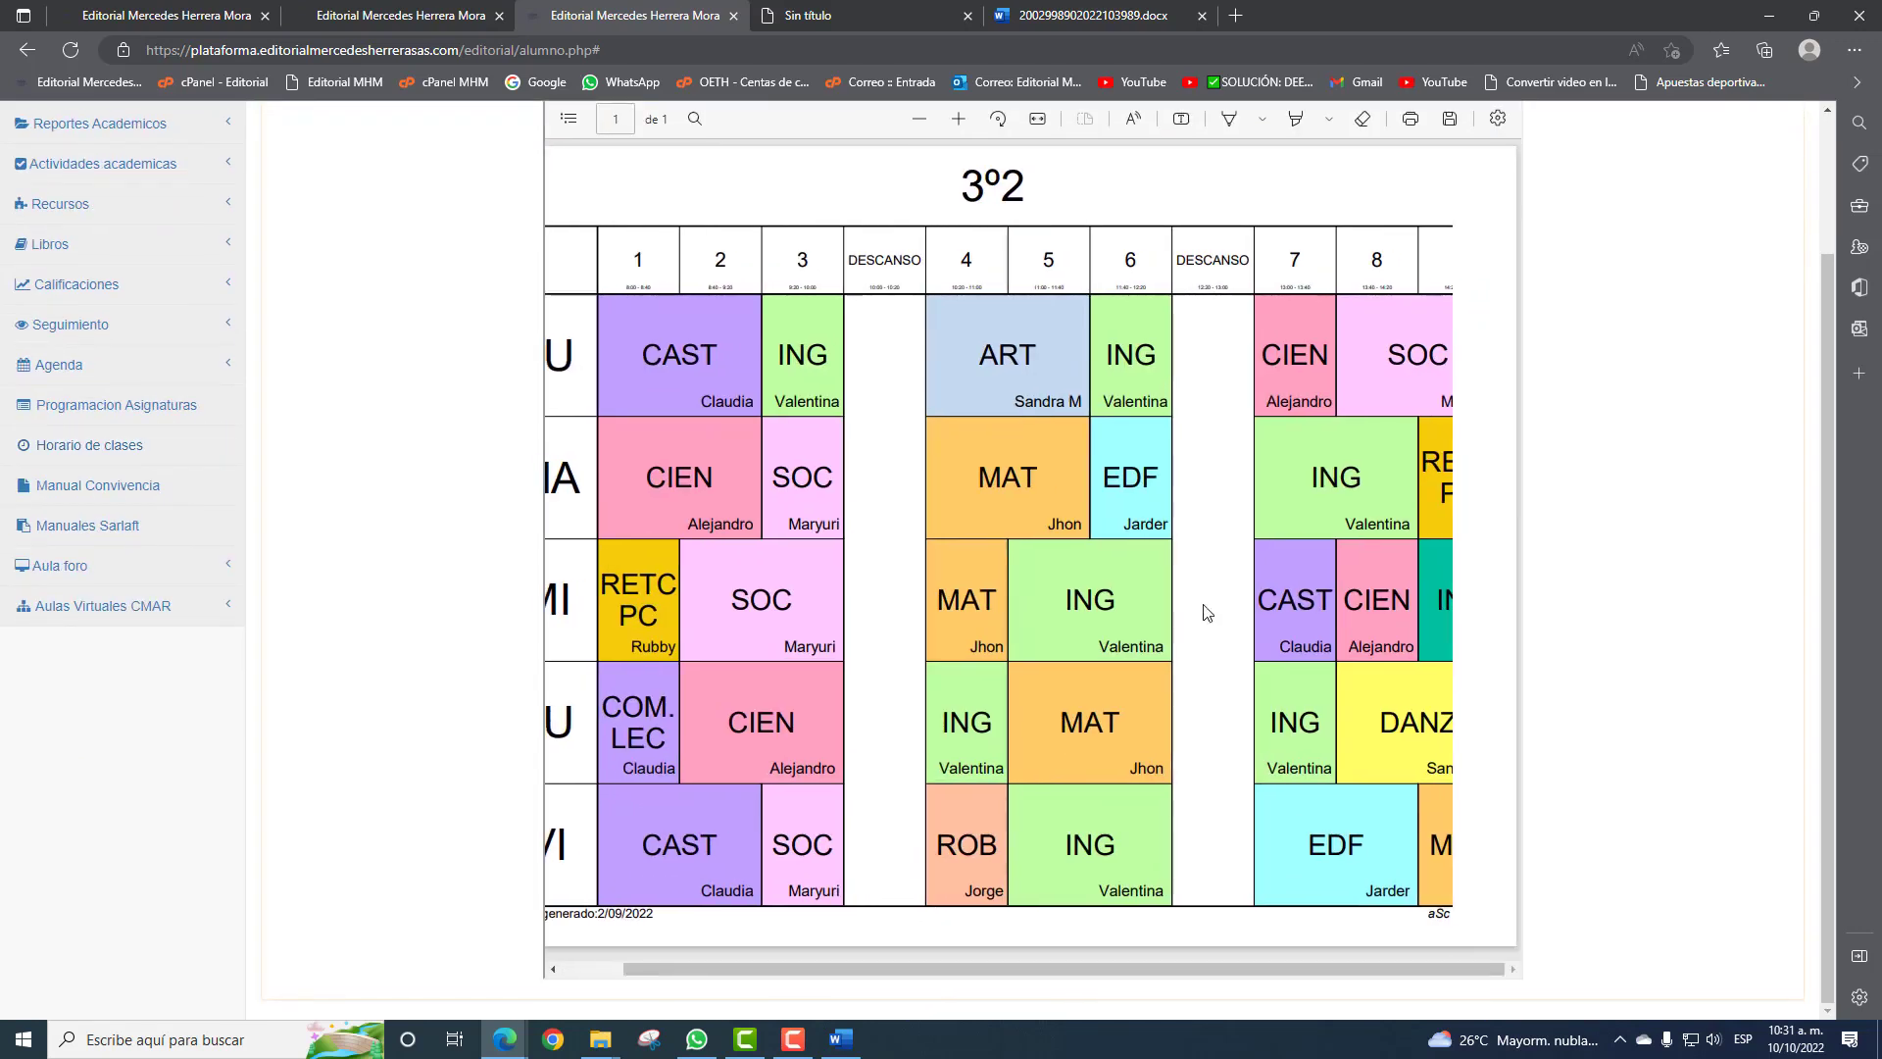
{"action": "scroll", "coordinate": [1207, 612], "scroll_direction": "up", "scroll_amount": 2}
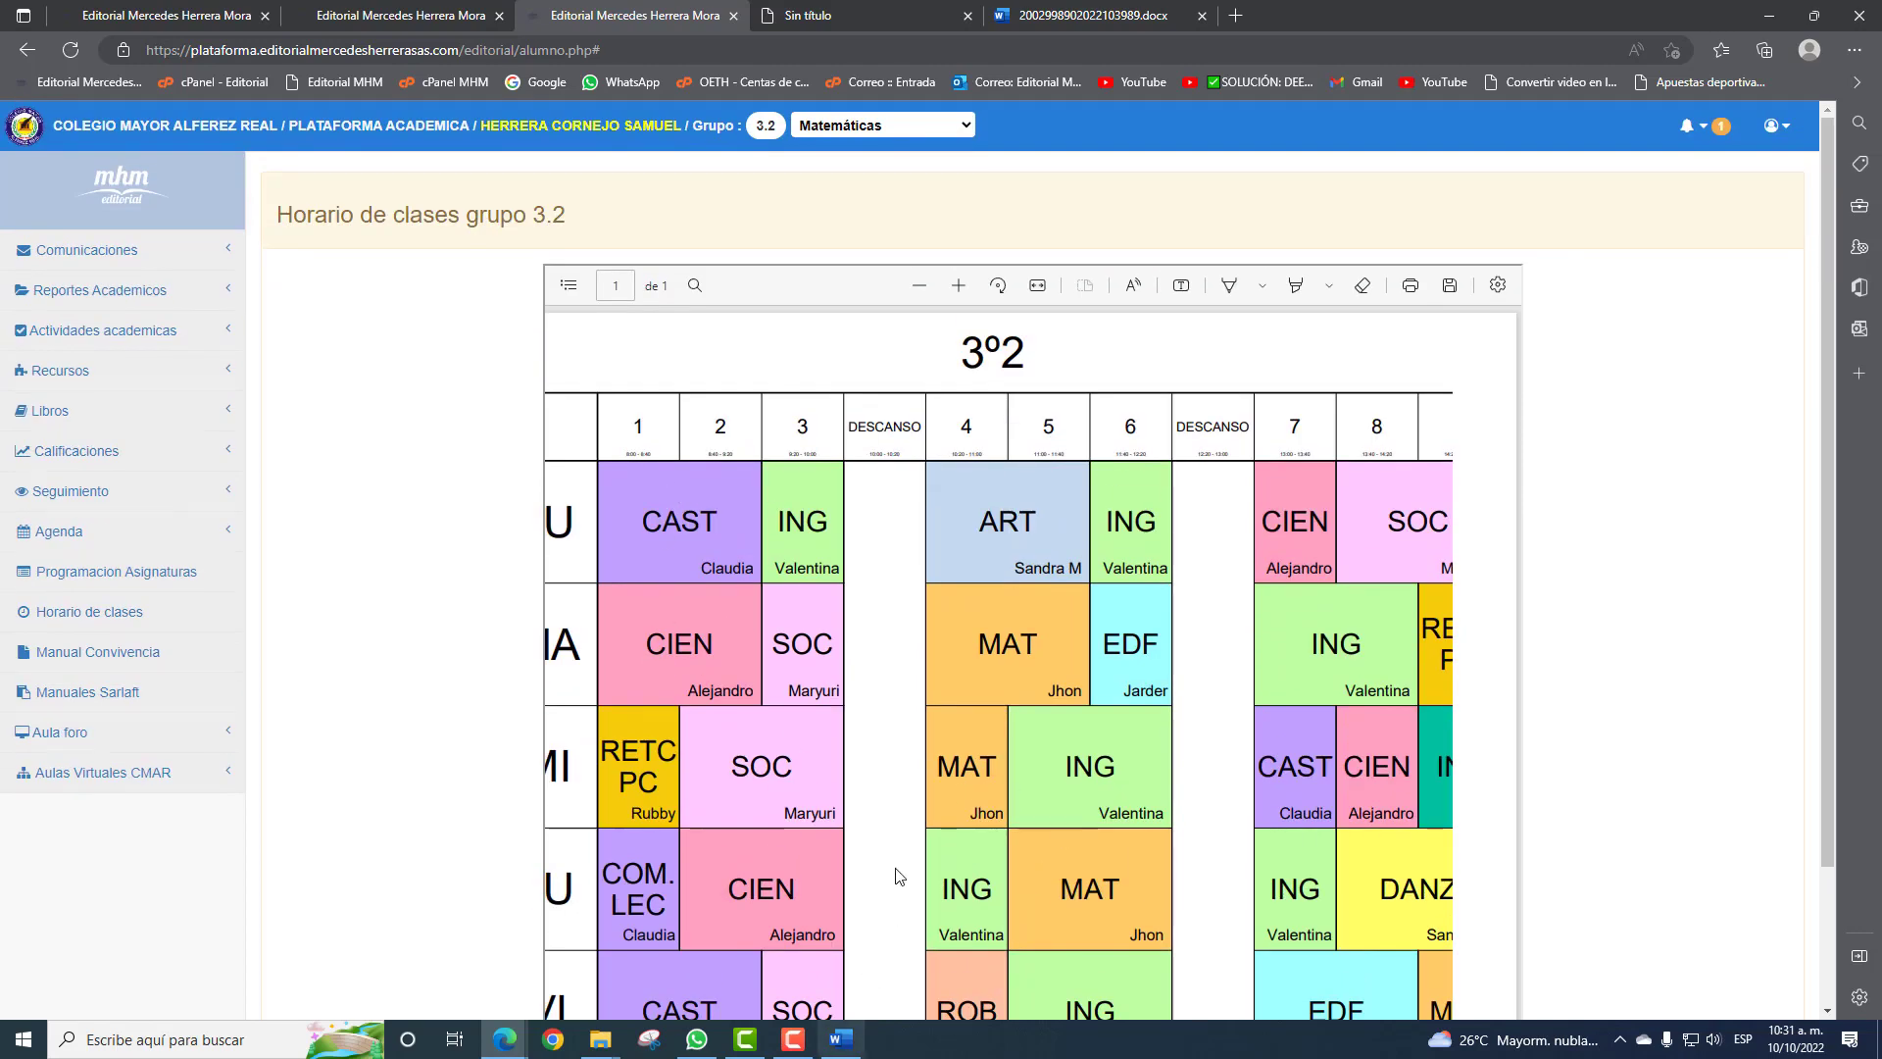
{"action": "scroll", "coordinate": [895, 874], "scroll_direction": "down", "scroll_amount": 2}
{"action": "left_click_drag", "start_coordinate": [882, 971], "coordinate": [723, 982]}
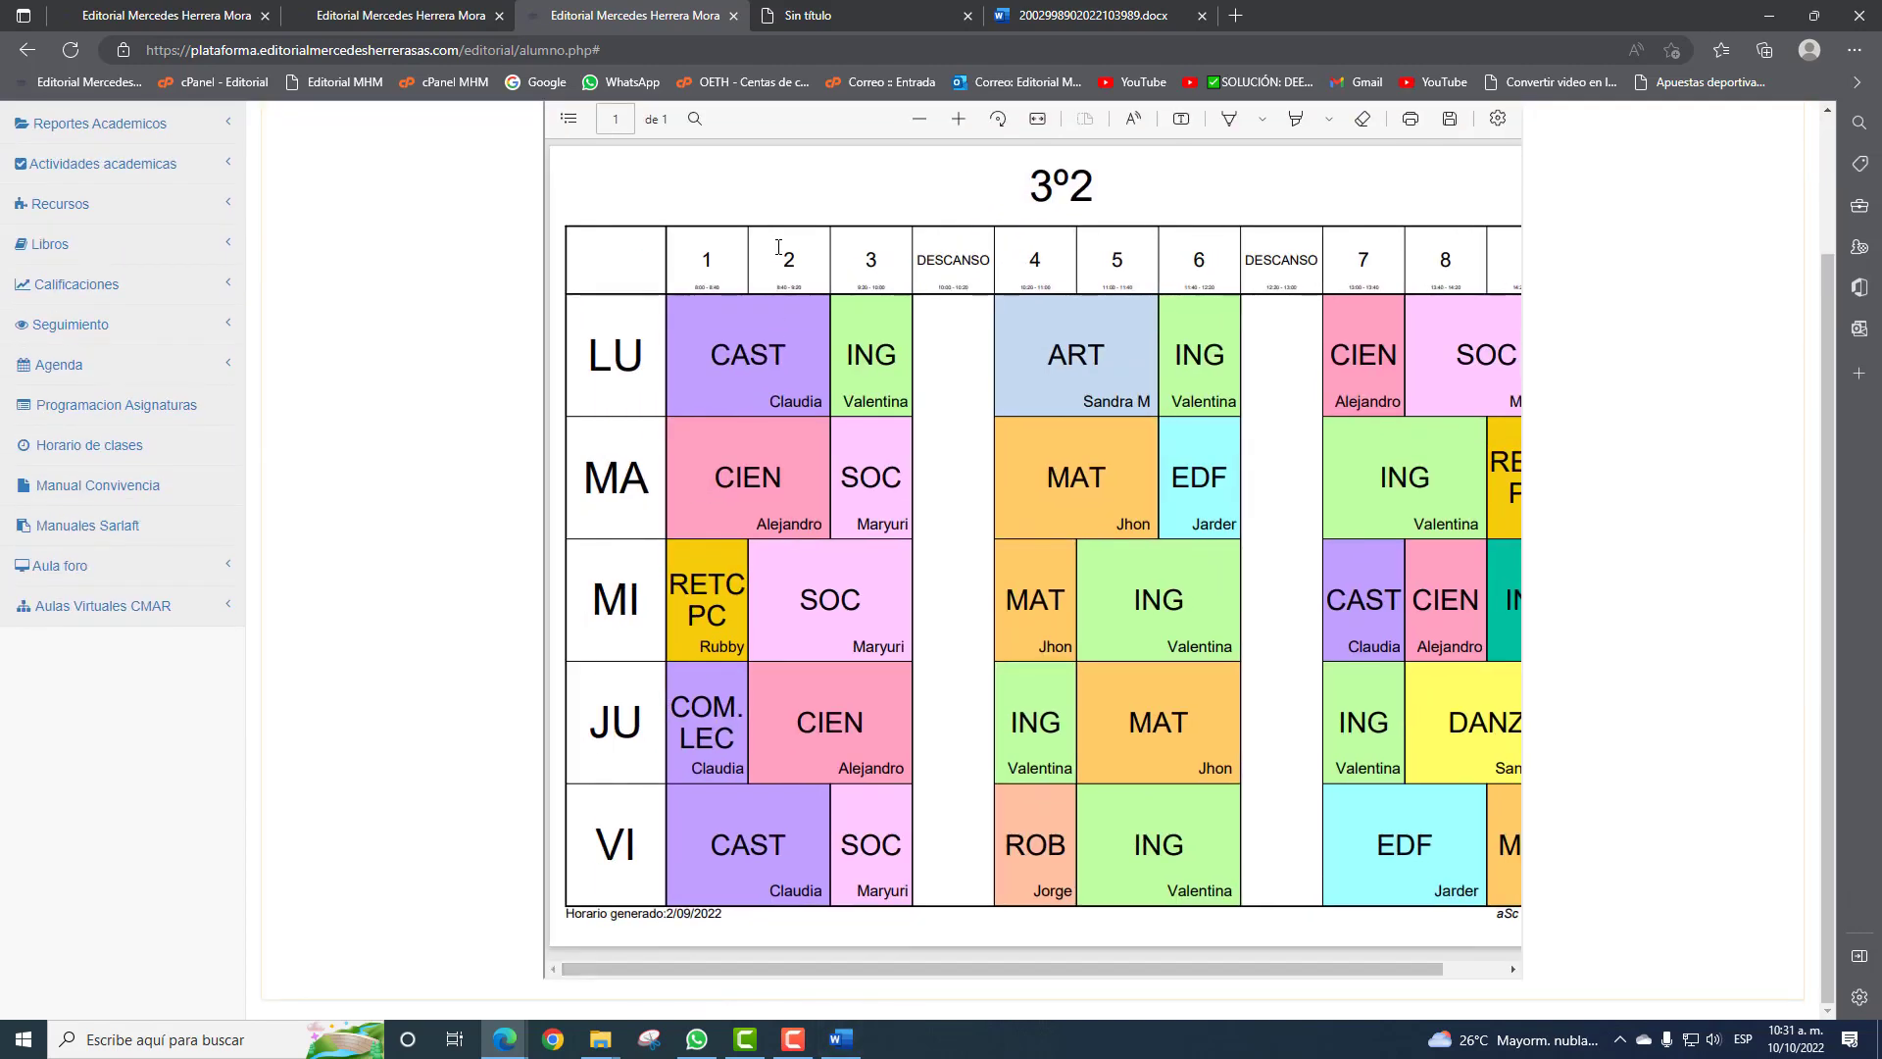
{"action": "scroll", "coordinate": [1275, 515], "scroll_direction": "up", "scroll_amount": 2}
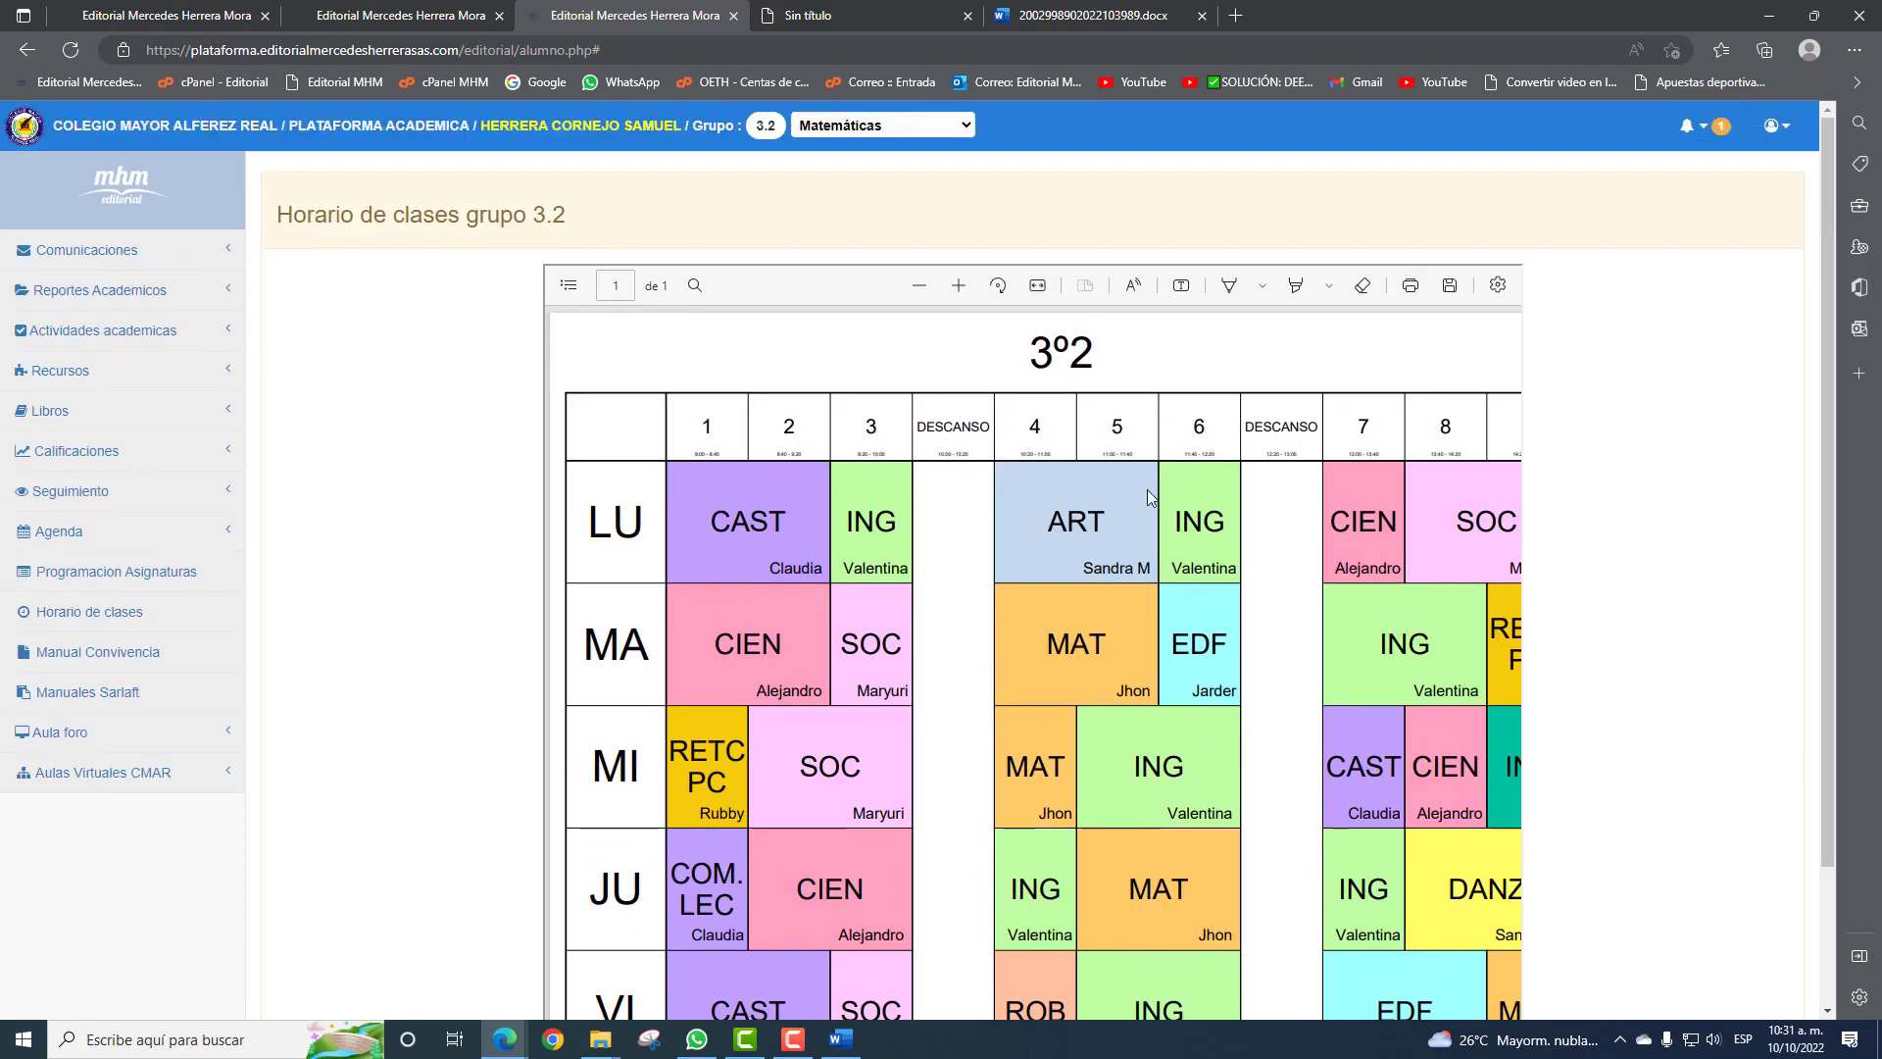
View the Manual de Convivencia and read through its first pages.
{"action": "left_click", "coordinate": [116, 655]}
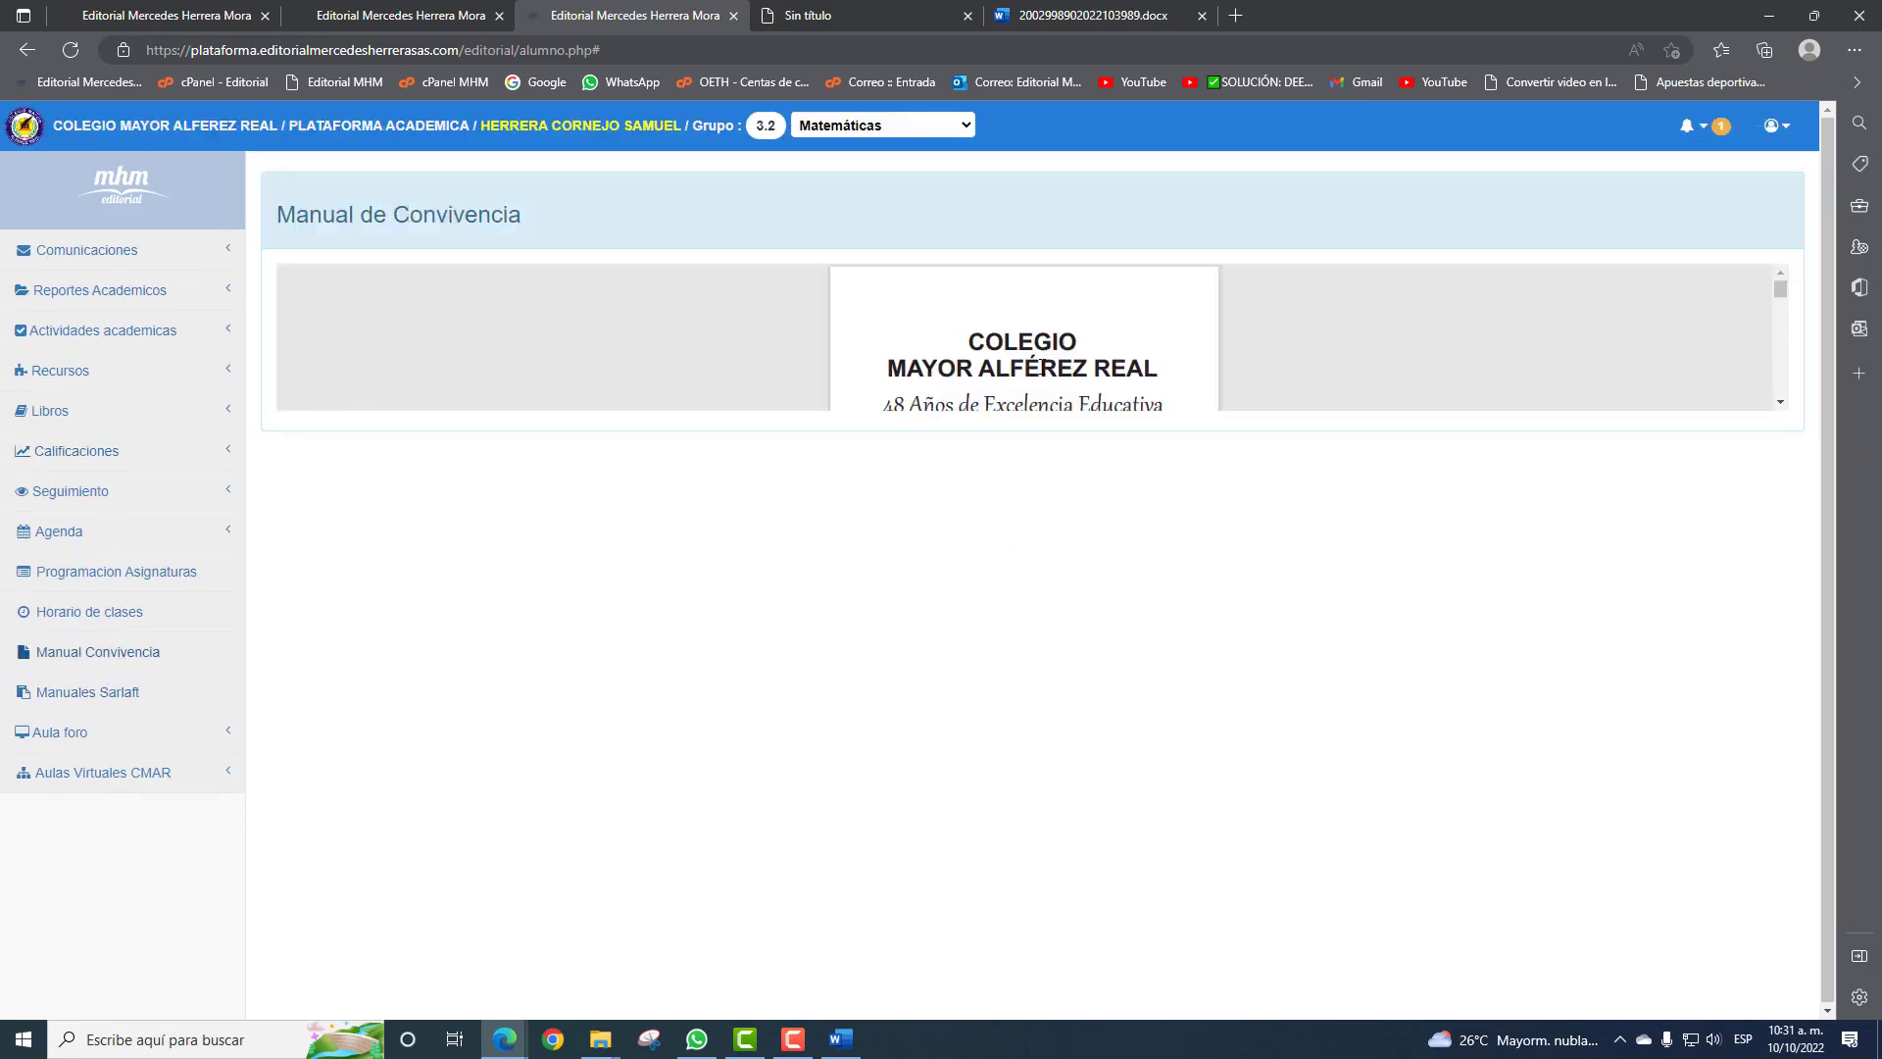
{"action": "scroll", "coordinate": [1024, 338], "scroll_direction": "down", "scroll_amount": 10}
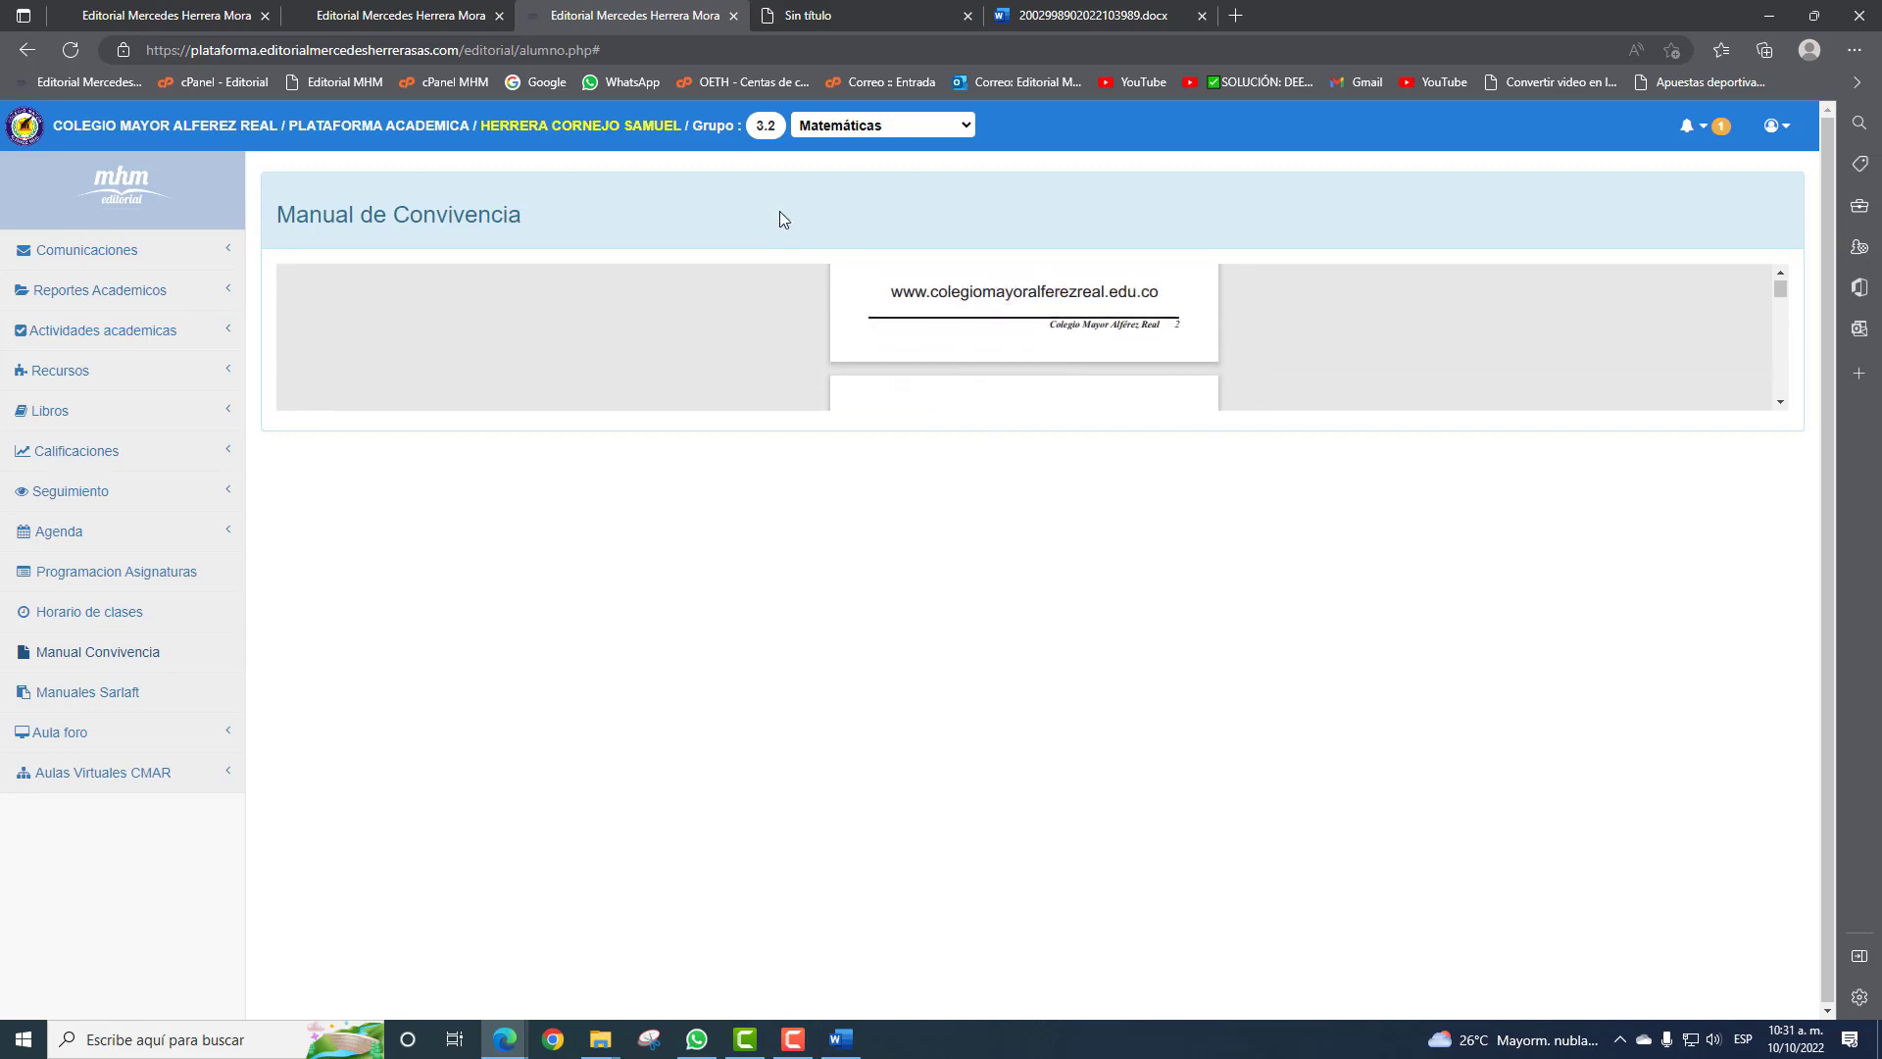
Enter the class forum (Aula foro) for the subject Matemáticas.
{"action": "left_click", "coordinate": [72, 743]}
{"action": "left_click", "coordinate": [74, 770]}
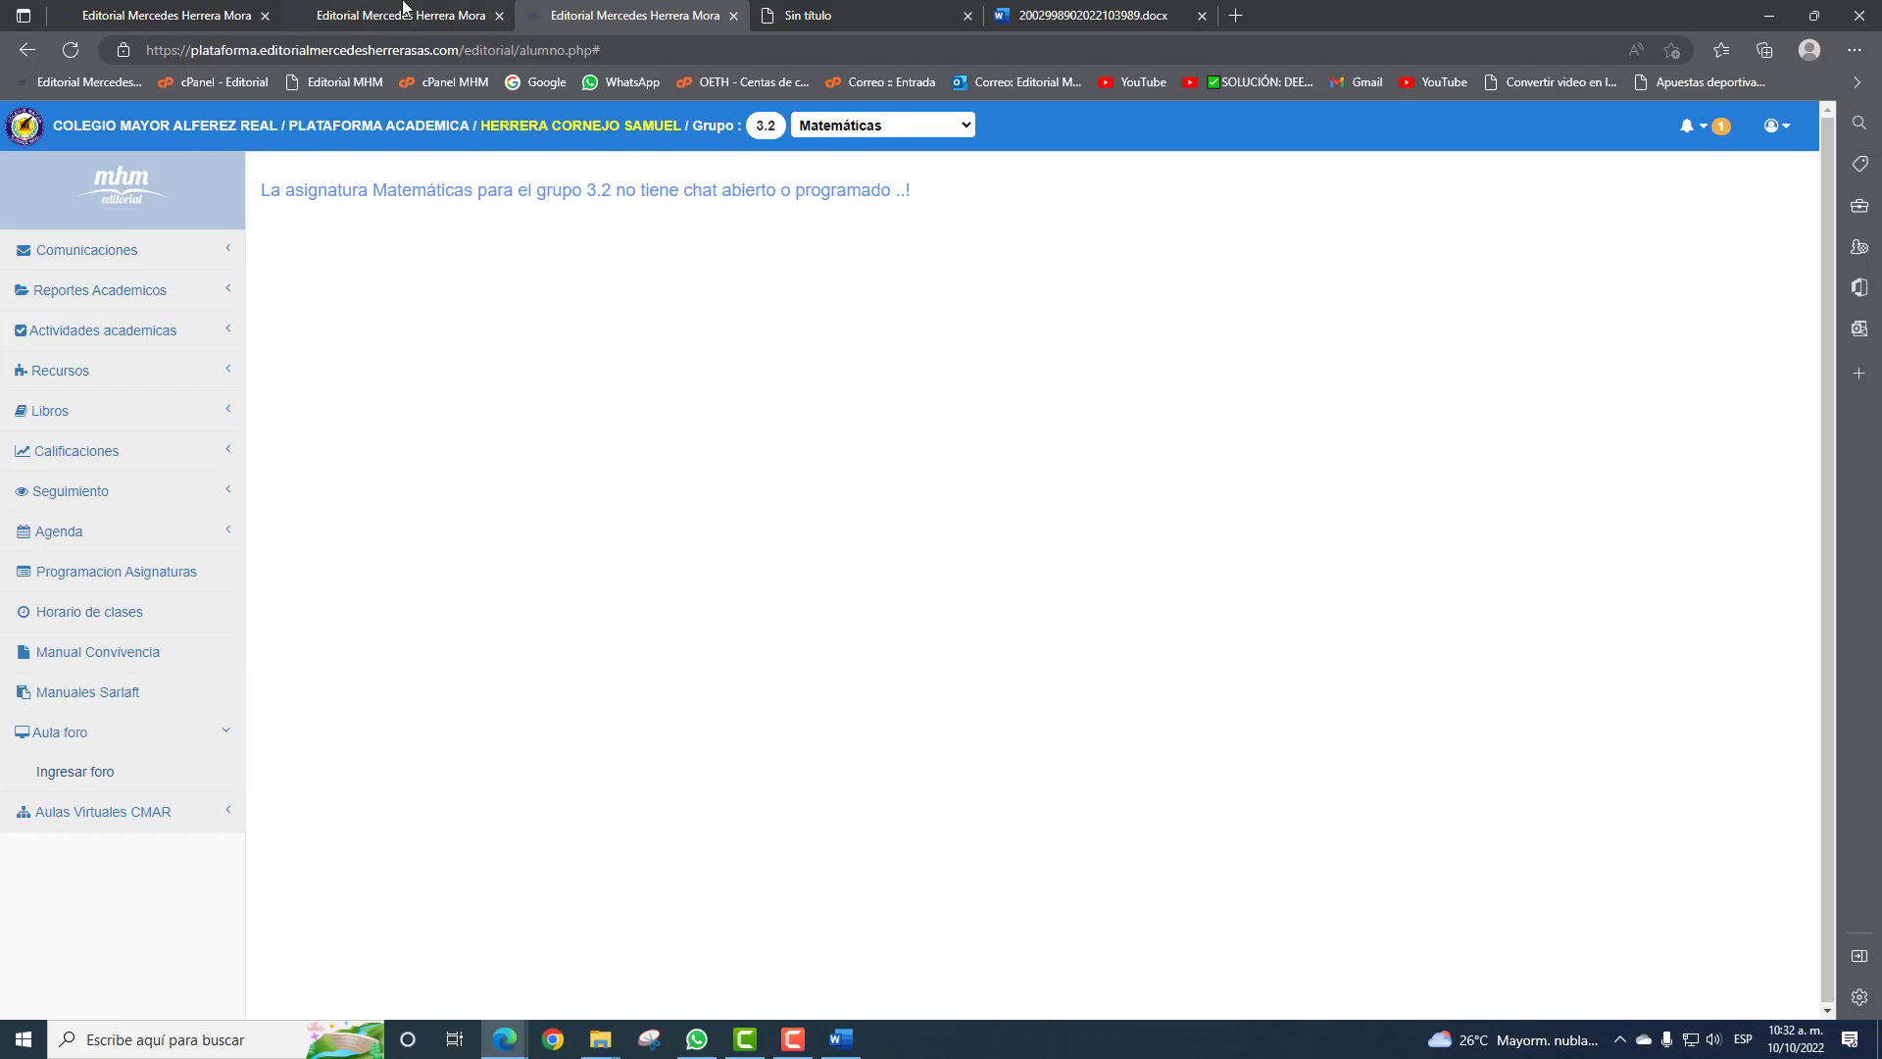
{"action": "mouse_move", "coordinate": [403, 7]}
View the GRUPO 3-2 virtual classroom entry page from Aulas Virtuales CMAR, then return to the student platform.
{"action": "left_click", "coordinate": [83, 745]}
{"action": "left_click", "coordinate": [86, 772]}
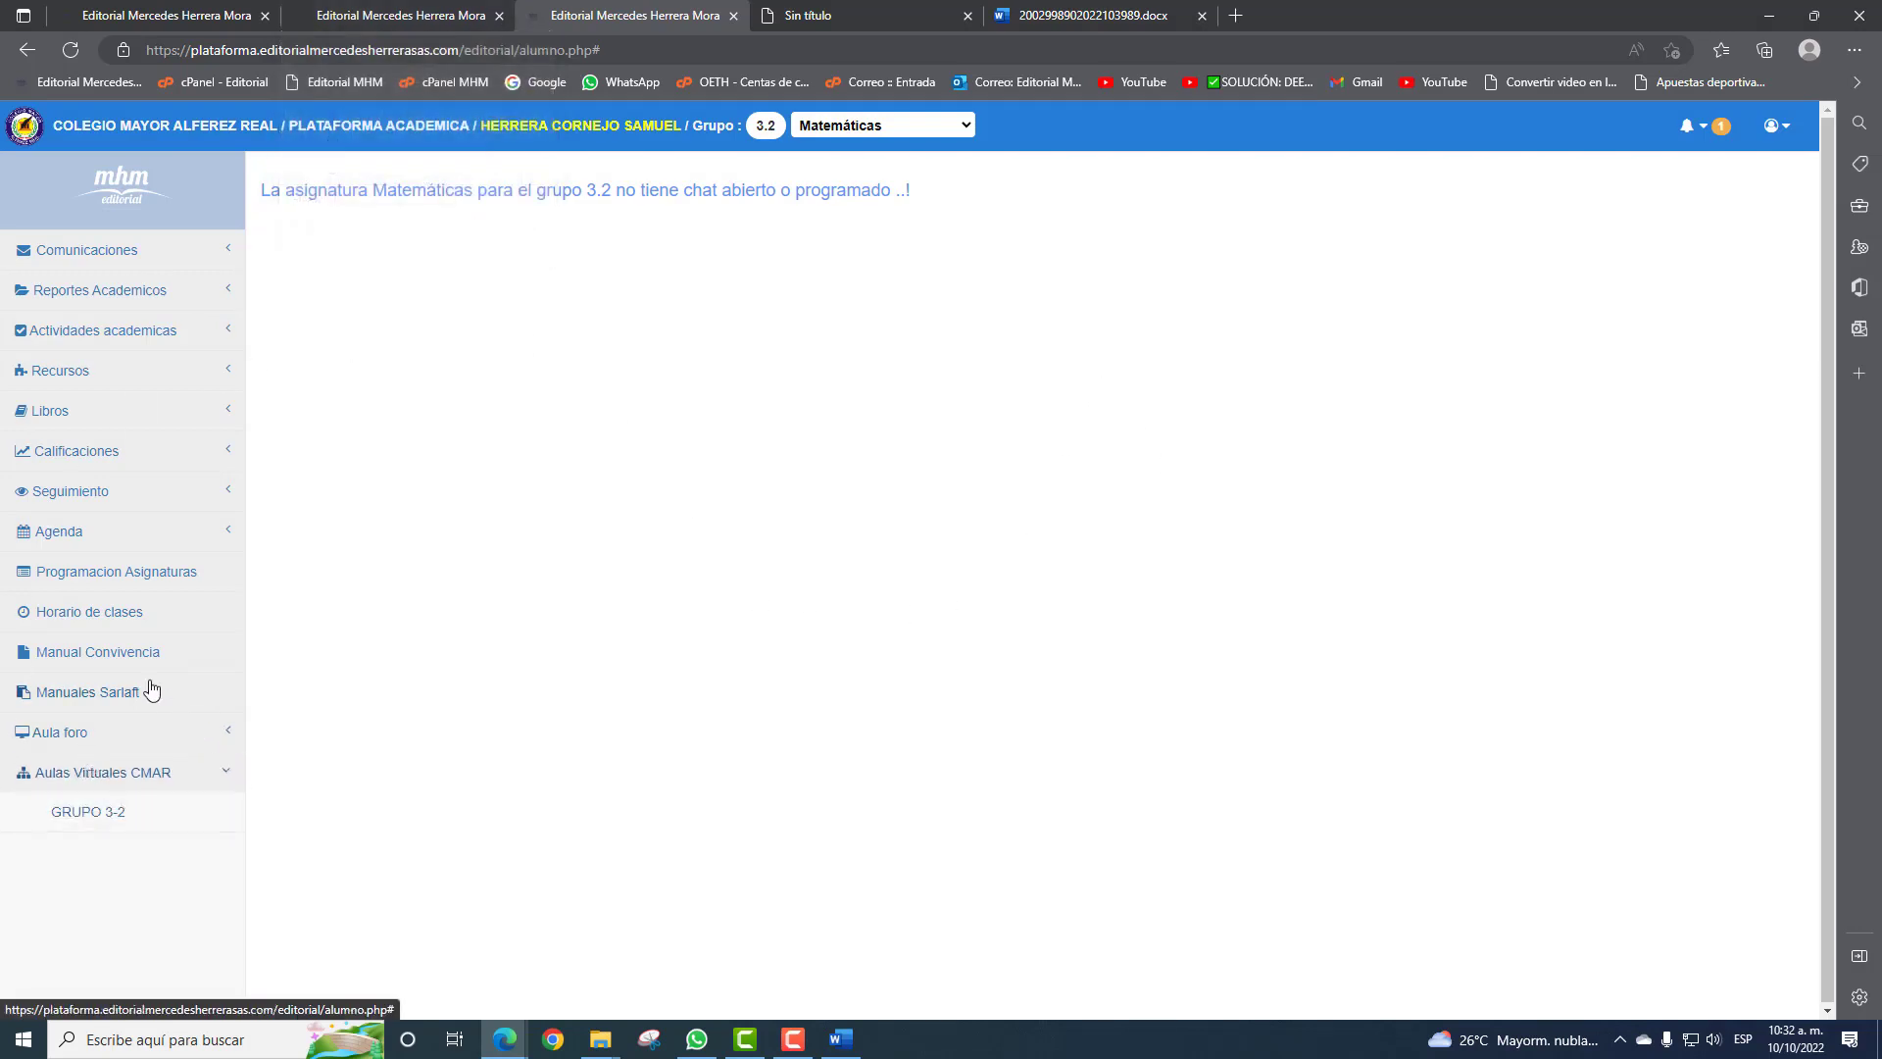
{"action": "left_click", "coordinate": [88, 812]}
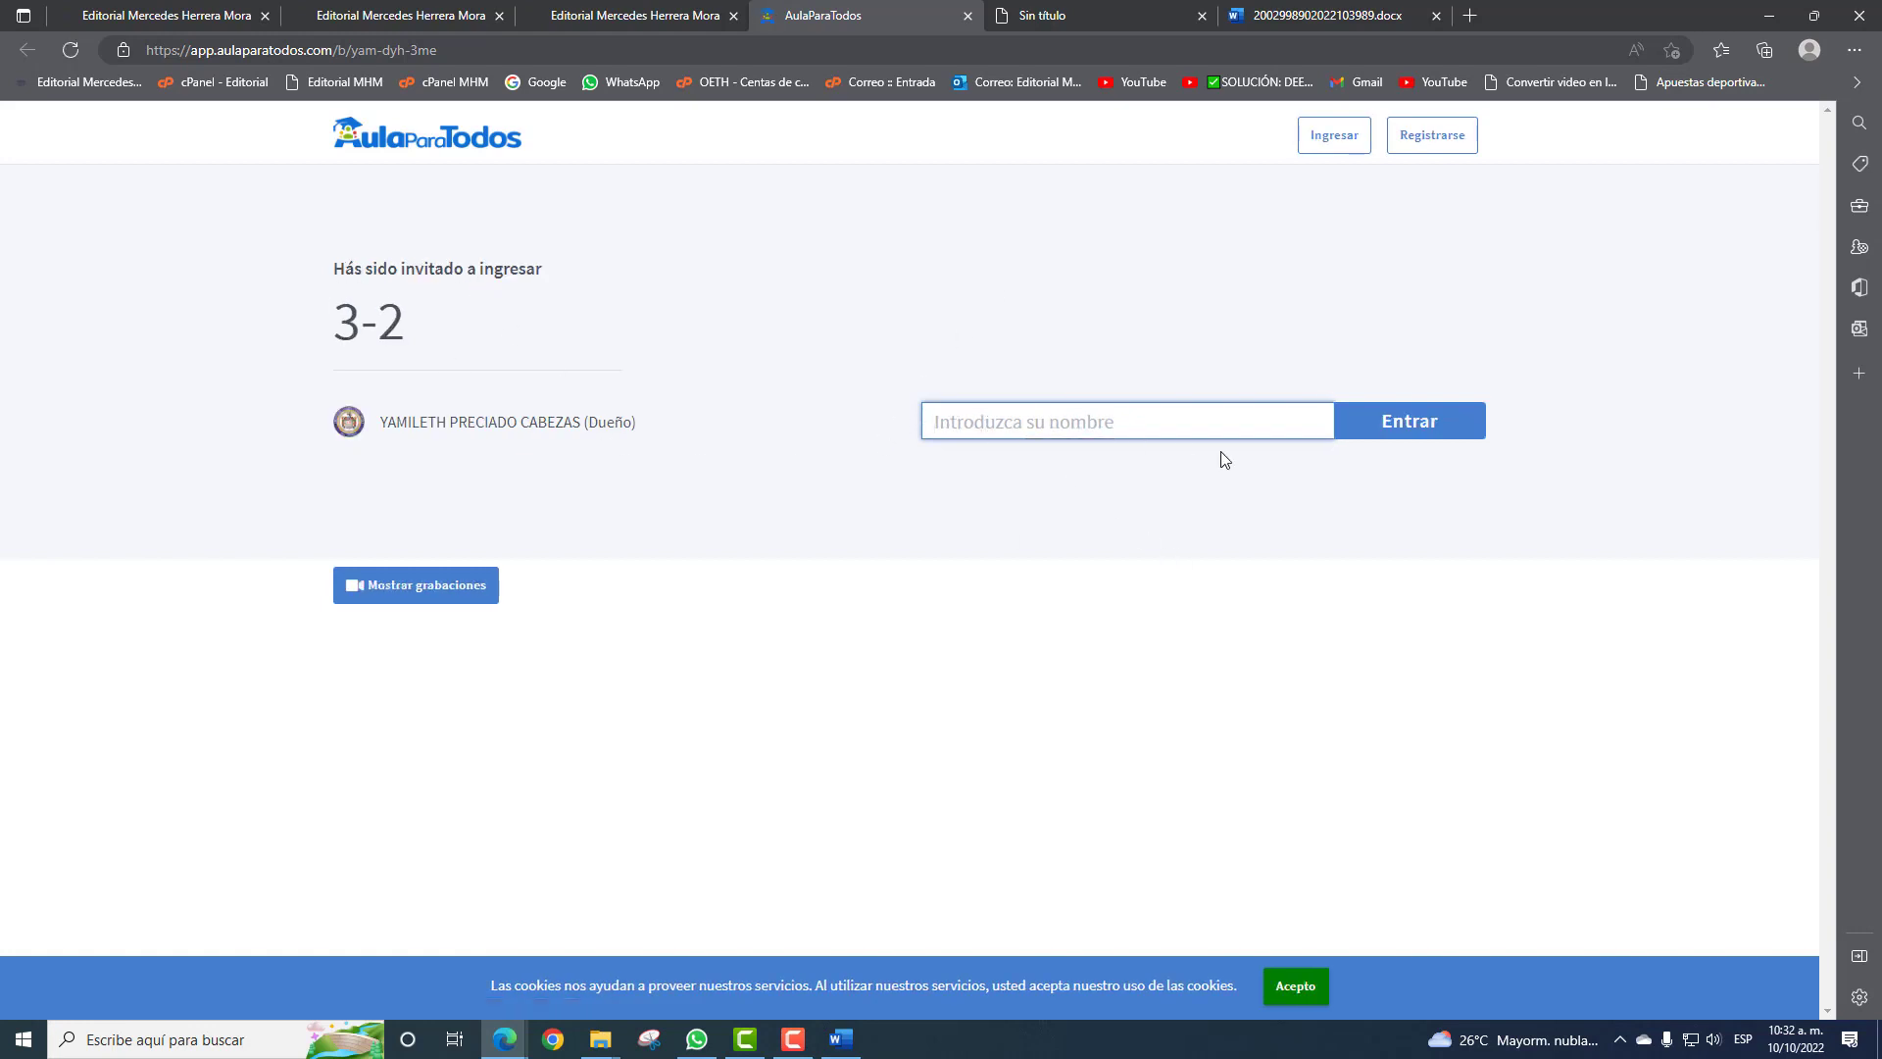
{"action": "left_click", "coordinate": [709, 8]}
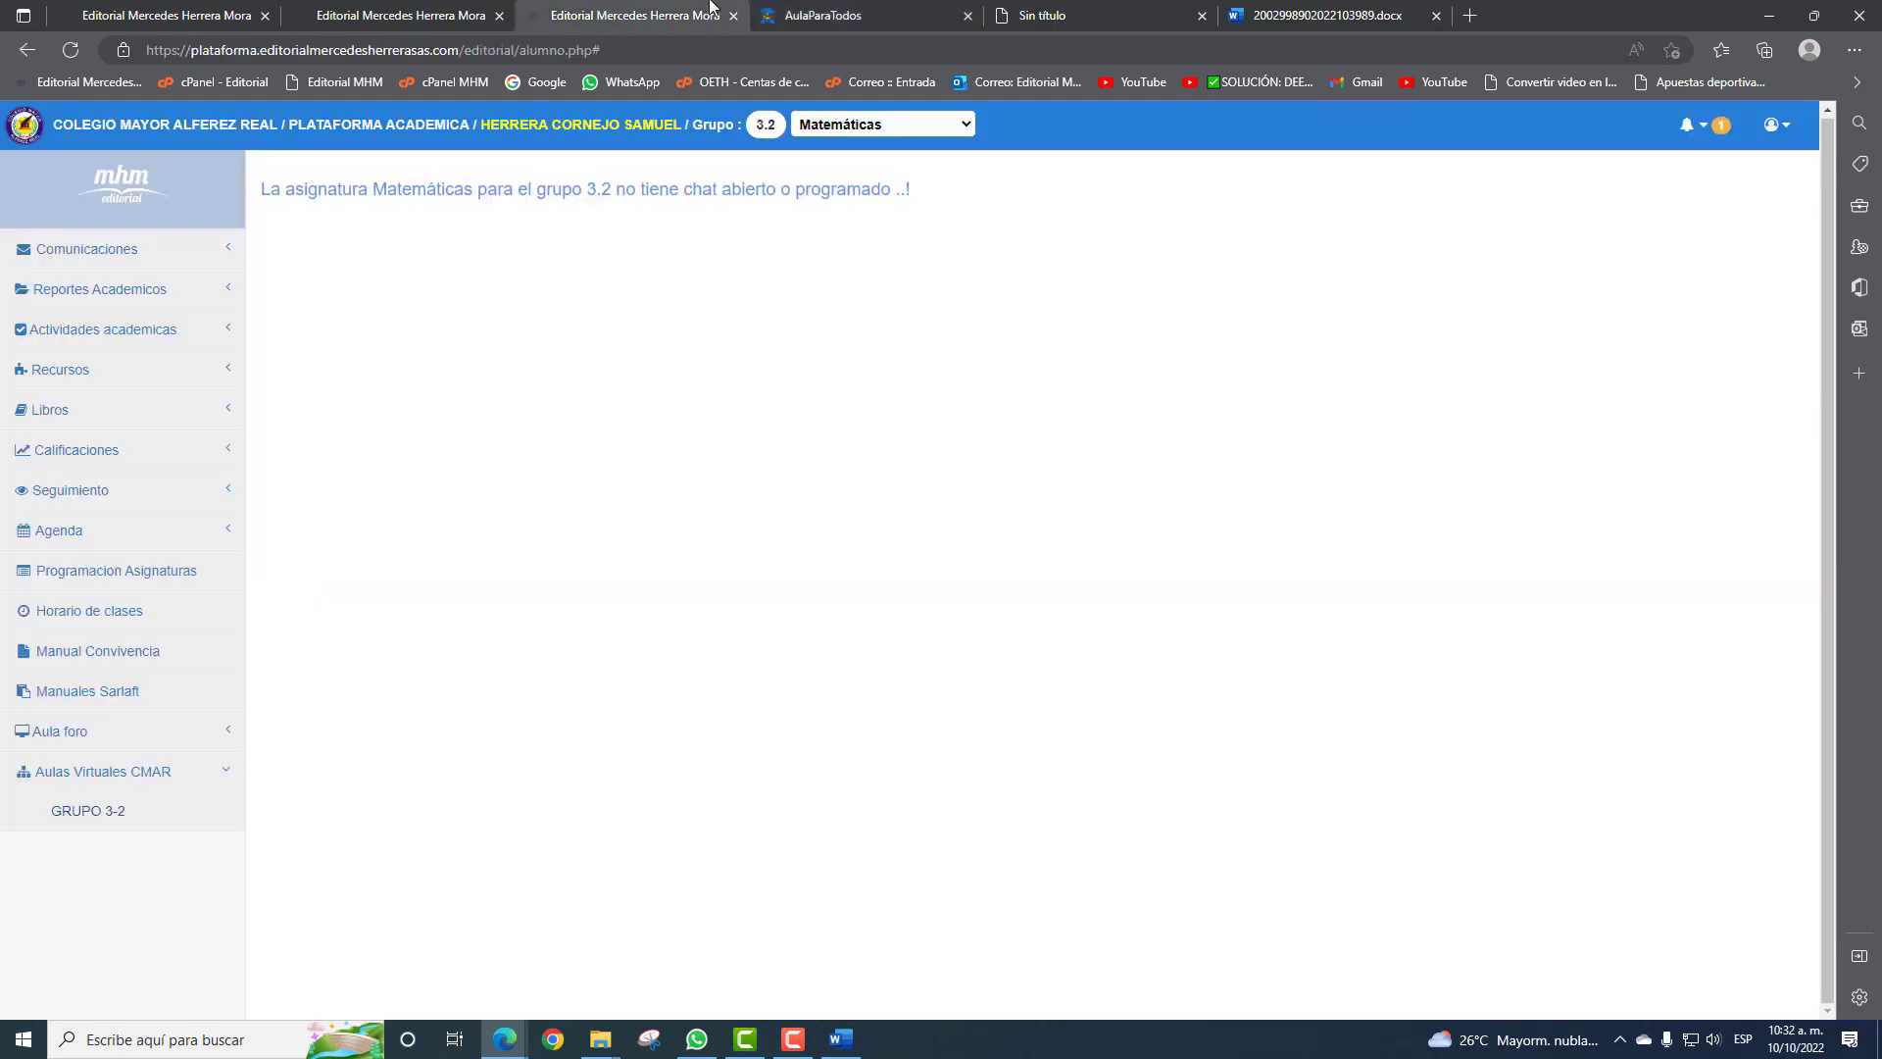